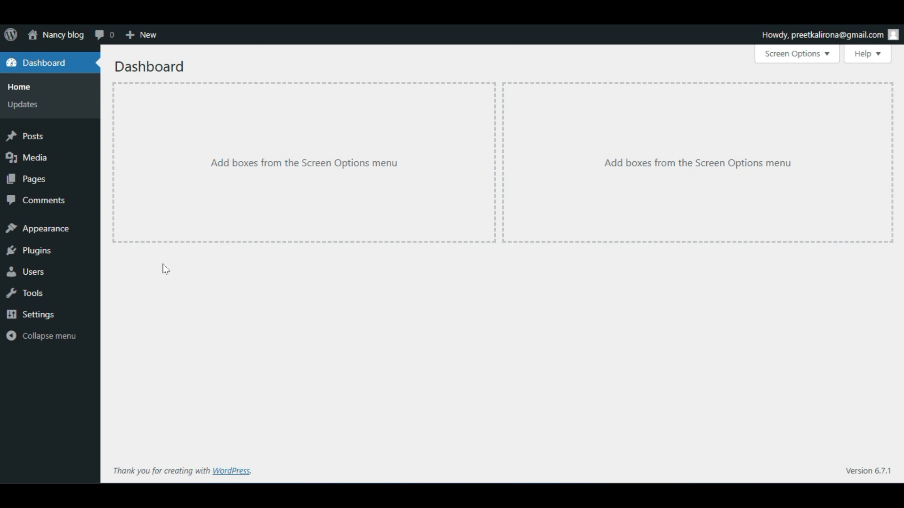
Open the catalogue for adding new themes and look over its block themes and popular themes
mouse_move(63, 228)
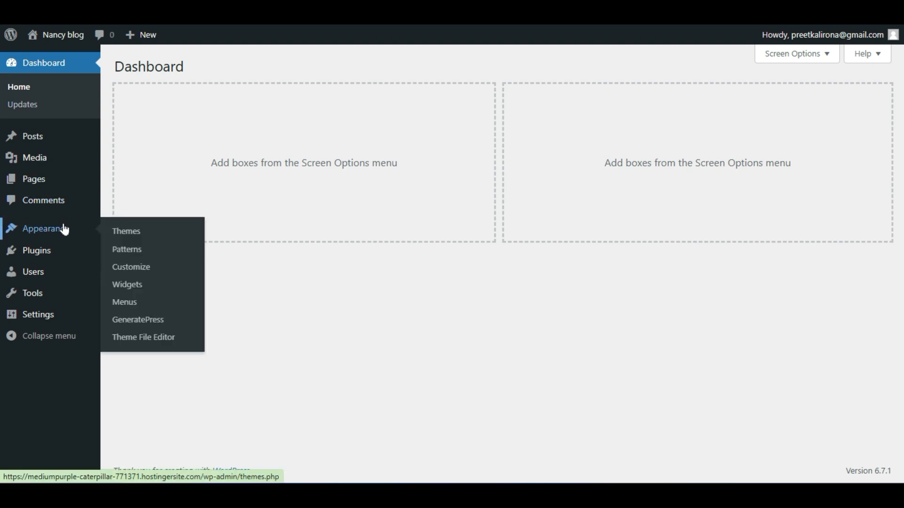
click(123, 233)
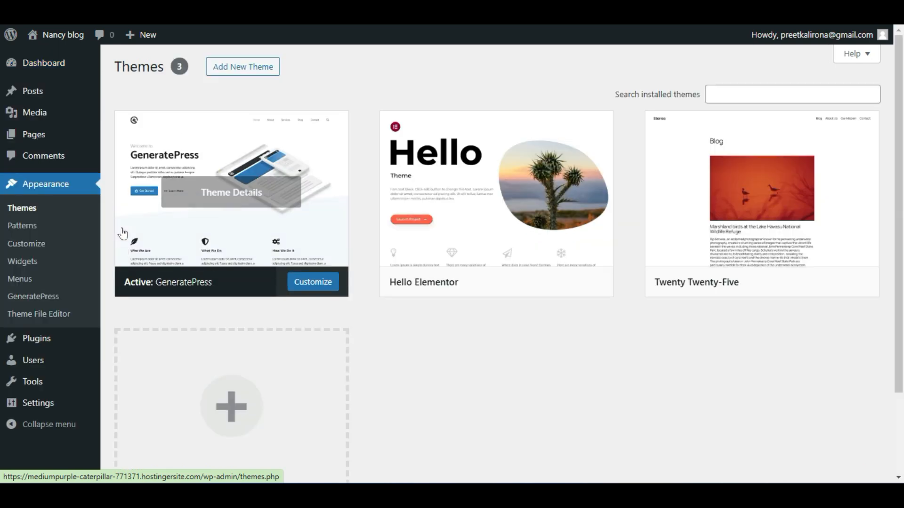
click(238, 67)
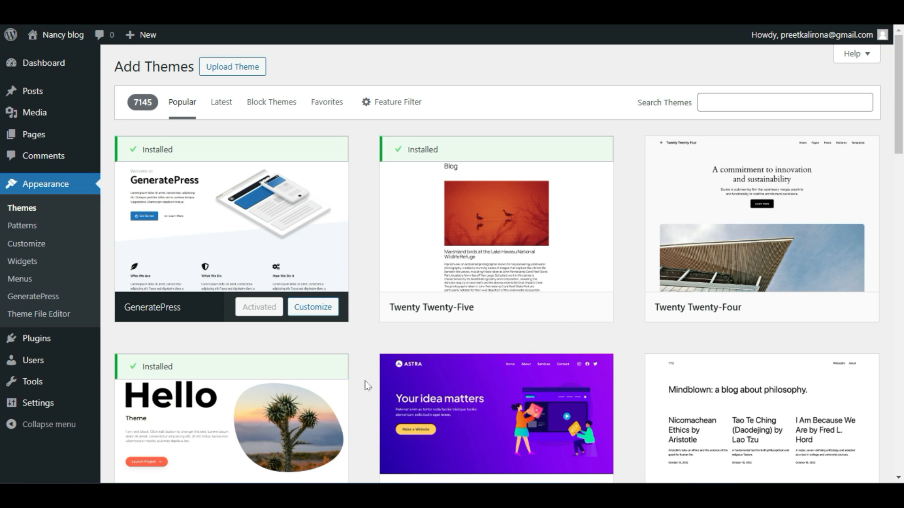
click(272, 100)
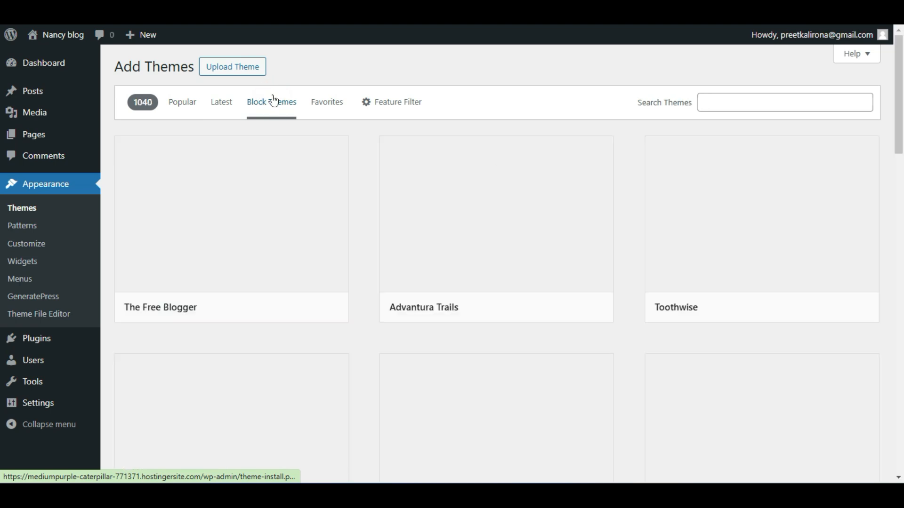
scroll(362, 357, down, 5)
scroll(362, 359, up, 5)
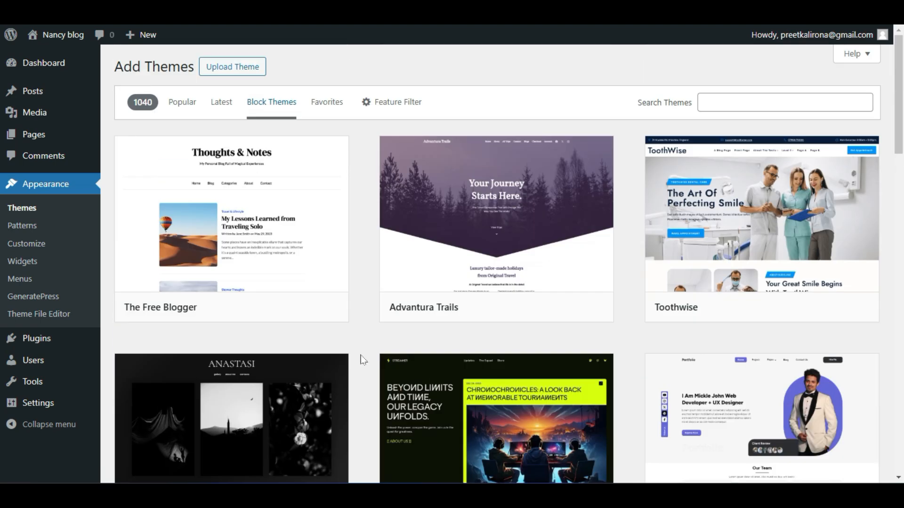
click(182, 101)
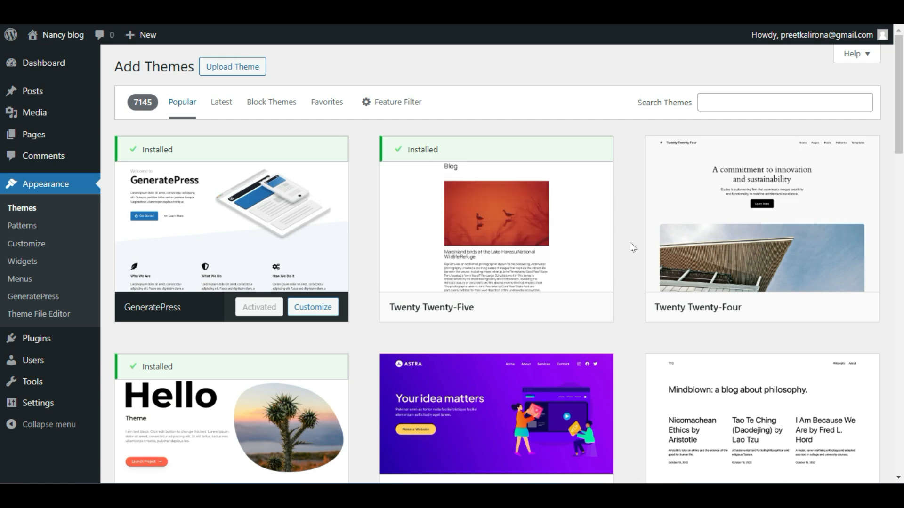
scroll(631, 246, down, 6)
scroll(632, 246, up, 6)
Browse the block themes in the catalogue and examine the range of designs on offer
click(257, 106)
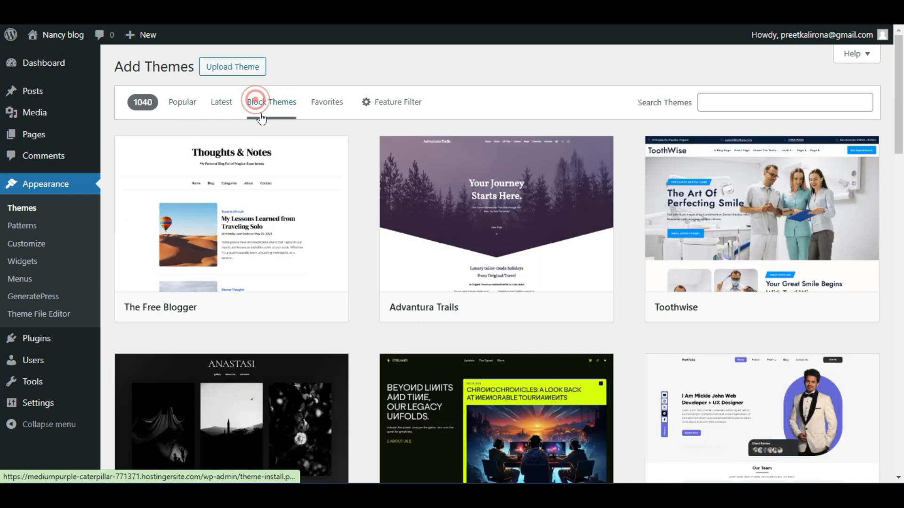
scroll(375, 316, down, 2)
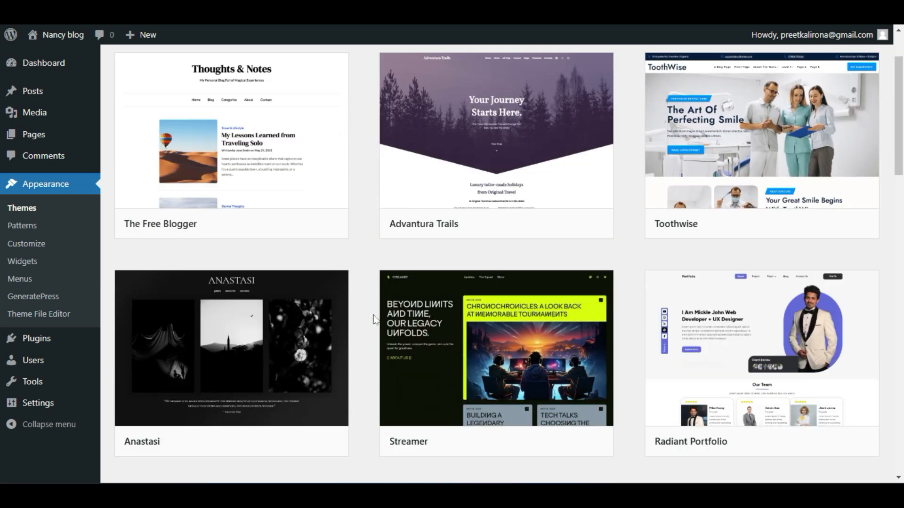
scroll(376, 321, up, 2)
scroll(837, 189, down, 2)
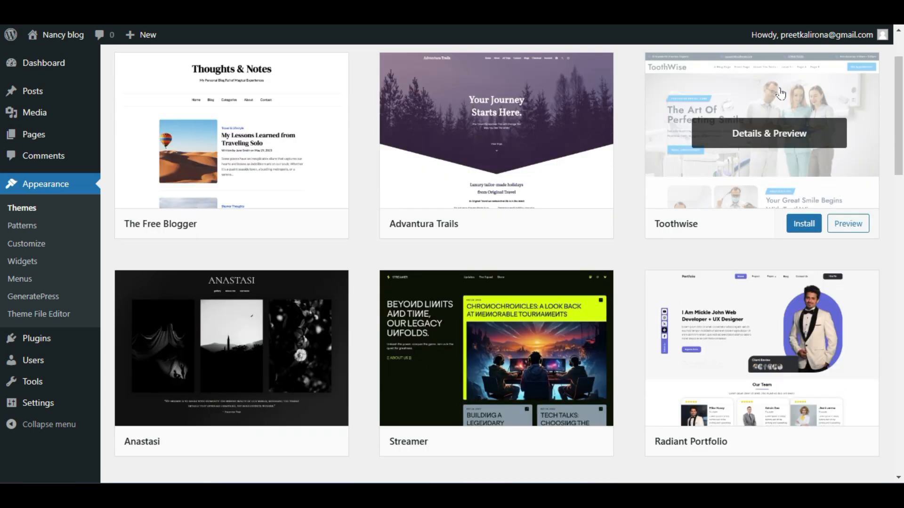
scroll(743, 262, down, 5)
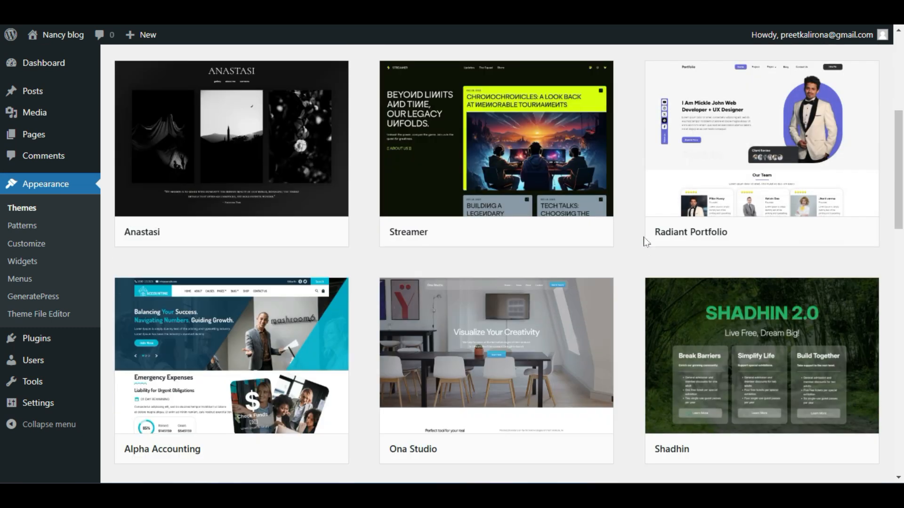
scroll(611, 282, down, 5)
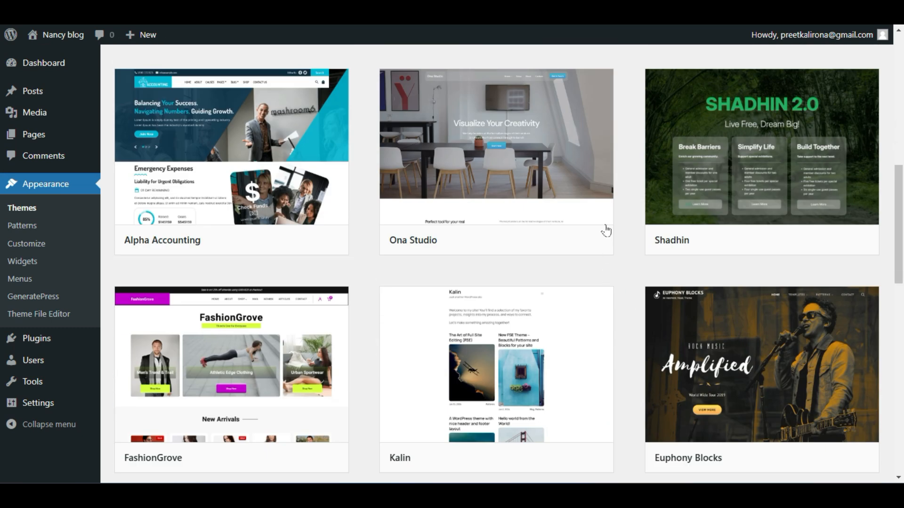
scroll(348, 259, down, 4)
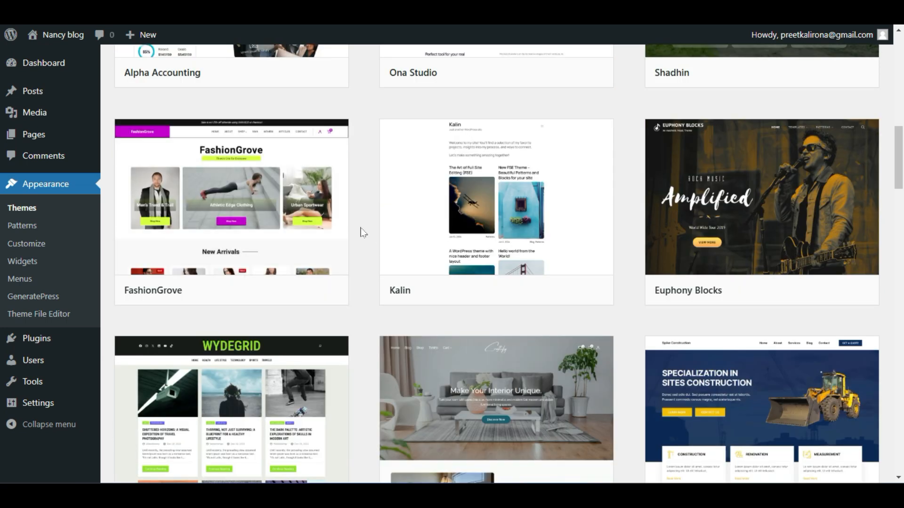
scroll(361, 232, down, 2)
scroll(363, 234, down, 14)
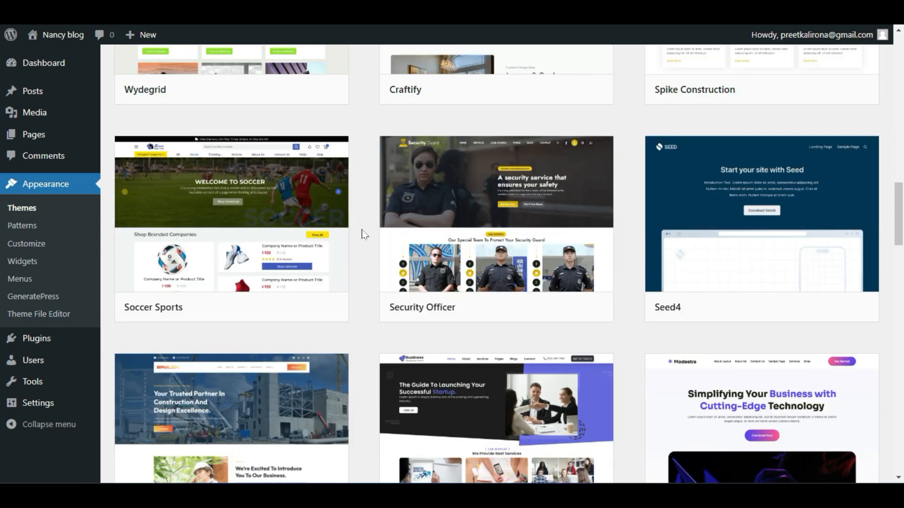
scroll(365, 237, up, 8)
scroll(366, 241, up, 15)
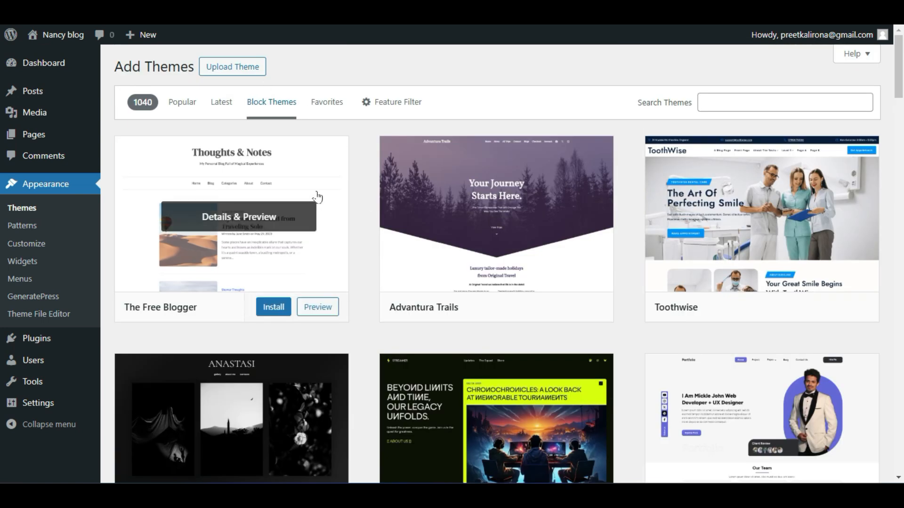
Switch back to the popular themes, view the .zip theme upload form and return to the installed themes
click(188, 104)
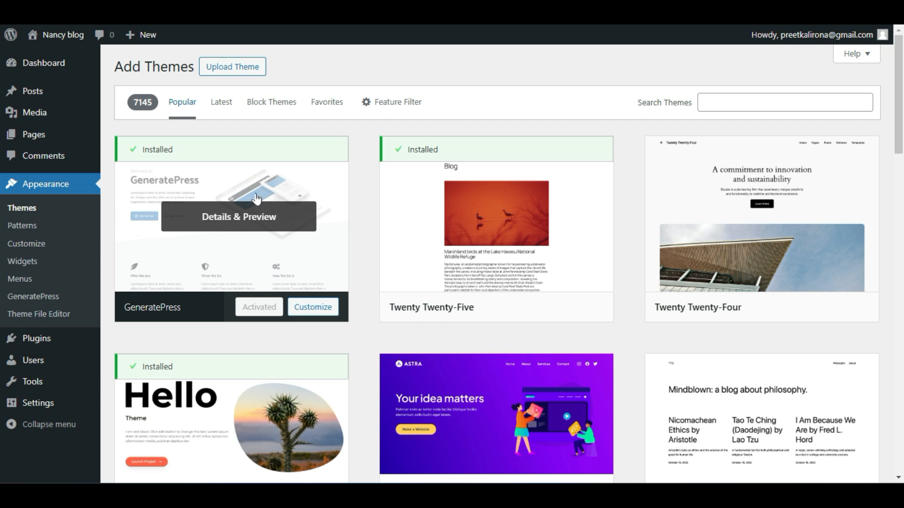
click(222, 64)
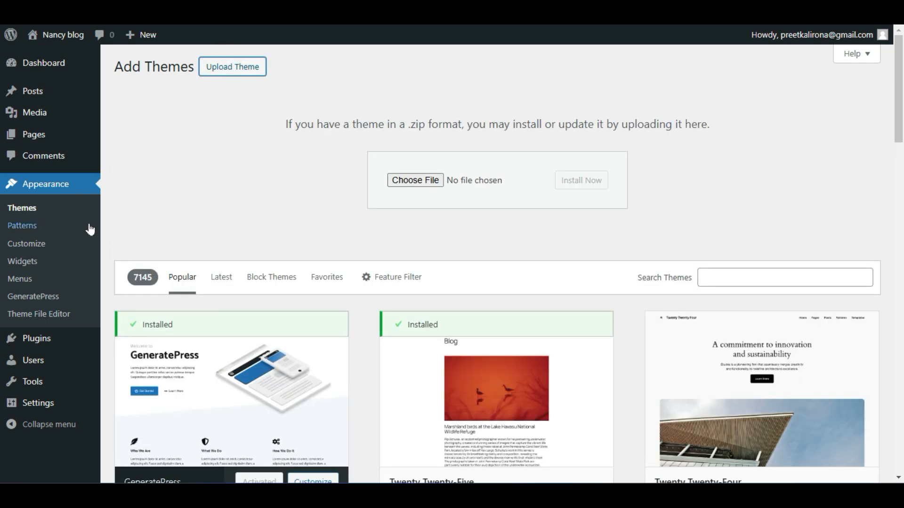
click(58, 202)
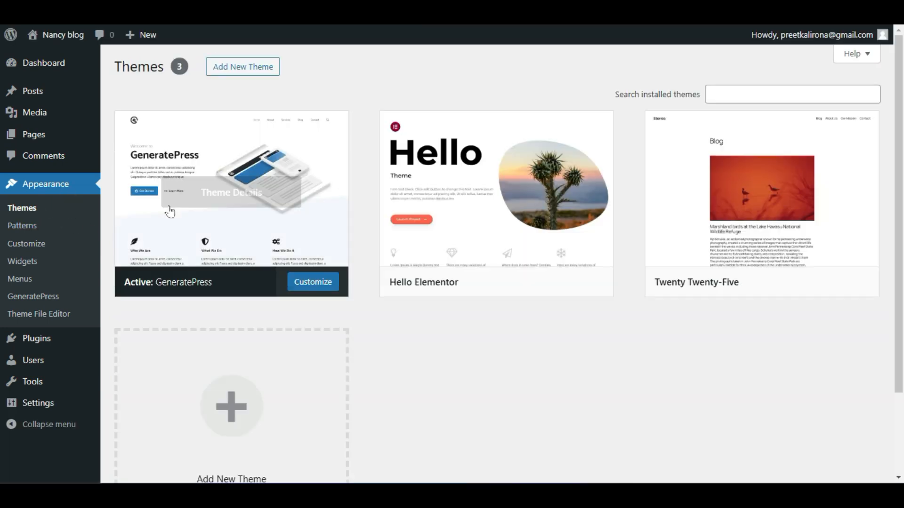
Reopen the catalogue for adding themes and browse through the popular theme designs
click(264, 74)
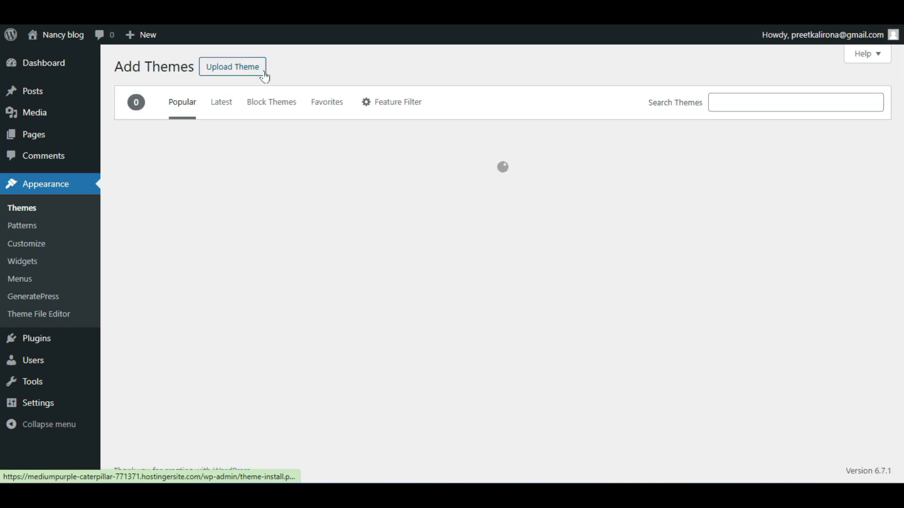
scroll(353, 286, down, 15)
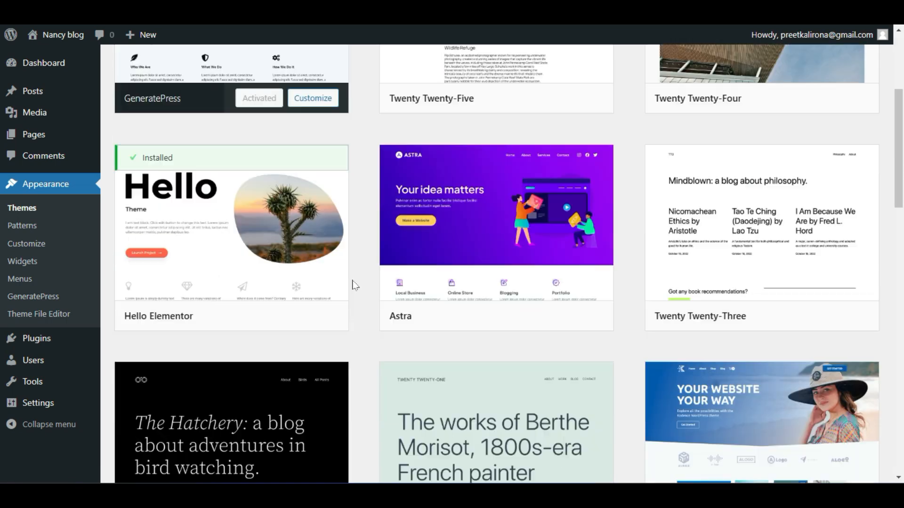
scroll(356, 286, down, 10)
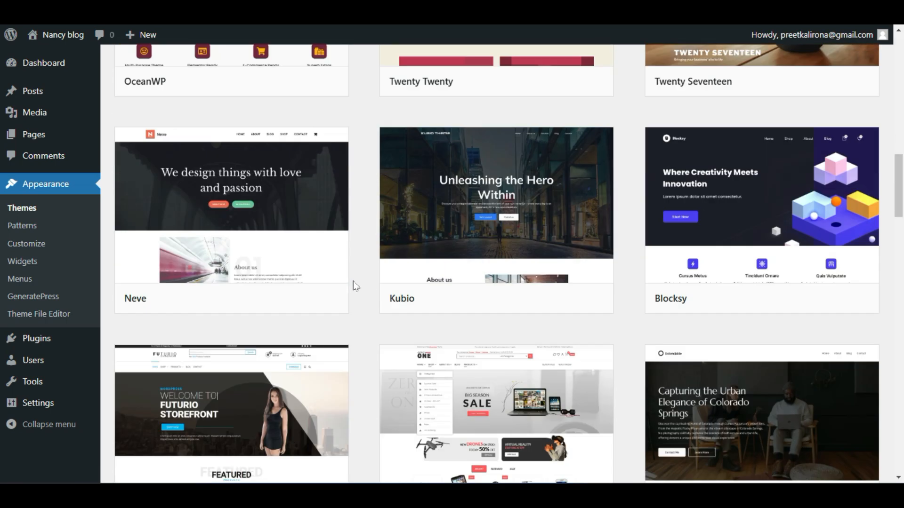
scroll(358, 287, down, 15)
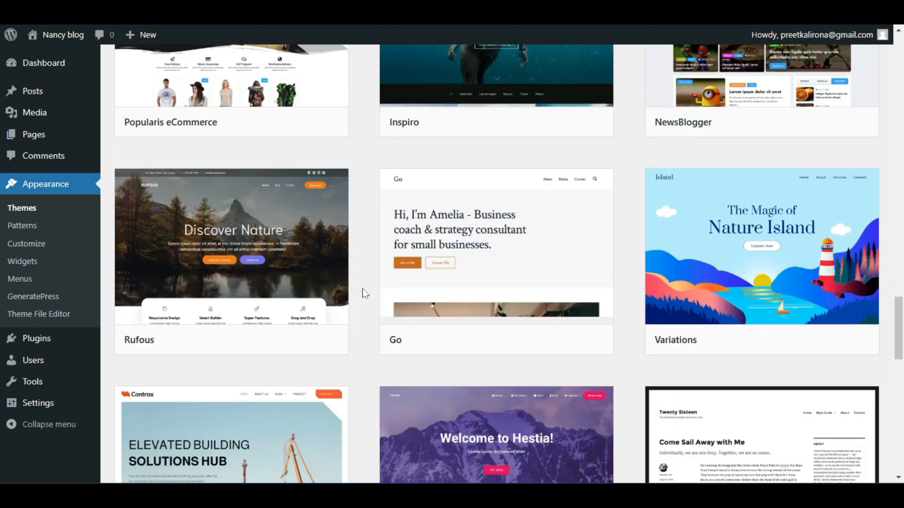
scroll(367, 292, up, 20)
scroll(361, 291, up, 20)
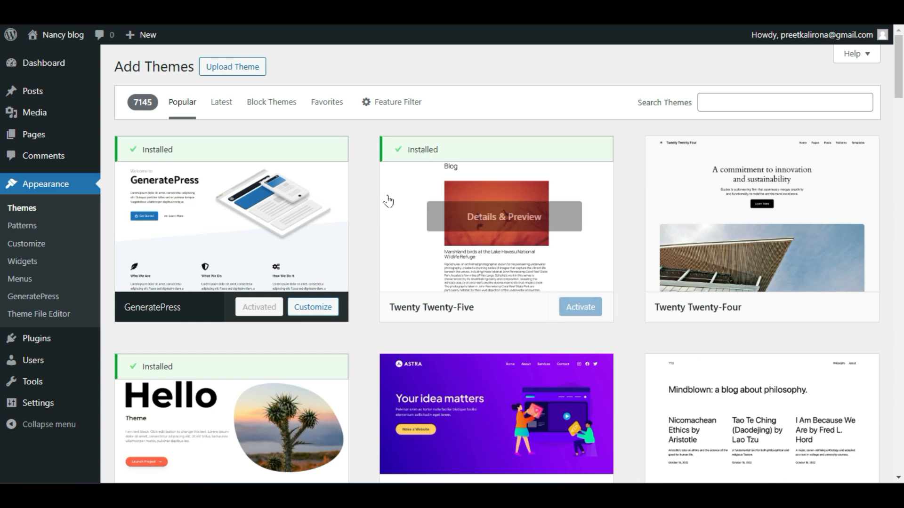
Search the catalogue of new plugins for "generateblocks"
mouse_move(93, 341)
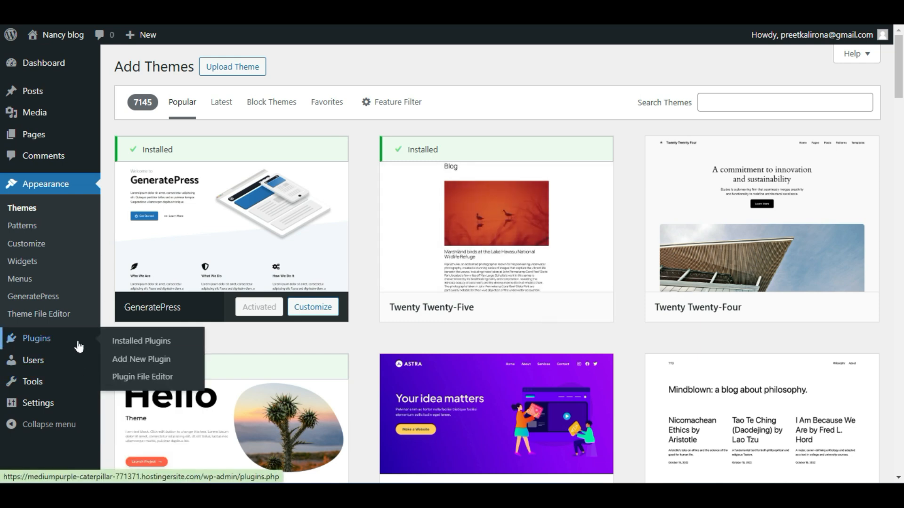
click(126, 358)
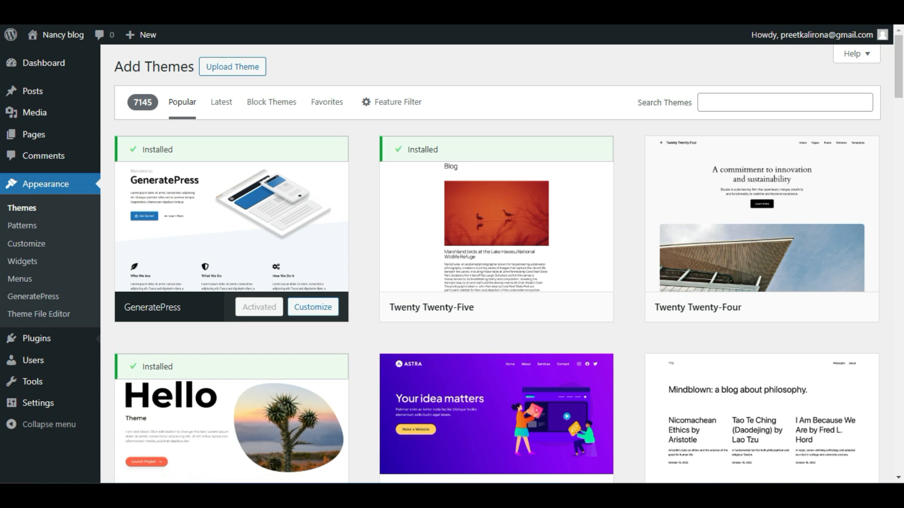
click(762, 99)
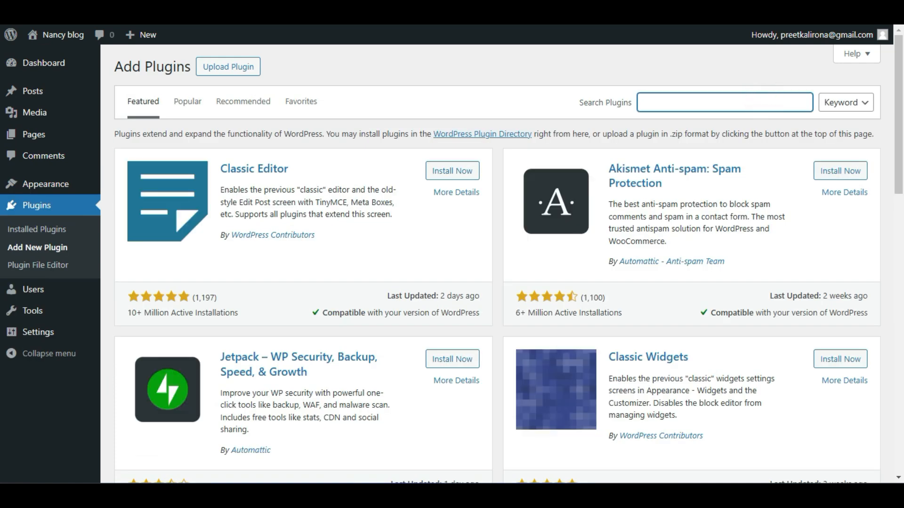
text(generatebloc)
key(BackSpace)
key(BackSpace)
key(BackSpace)
text(cks)
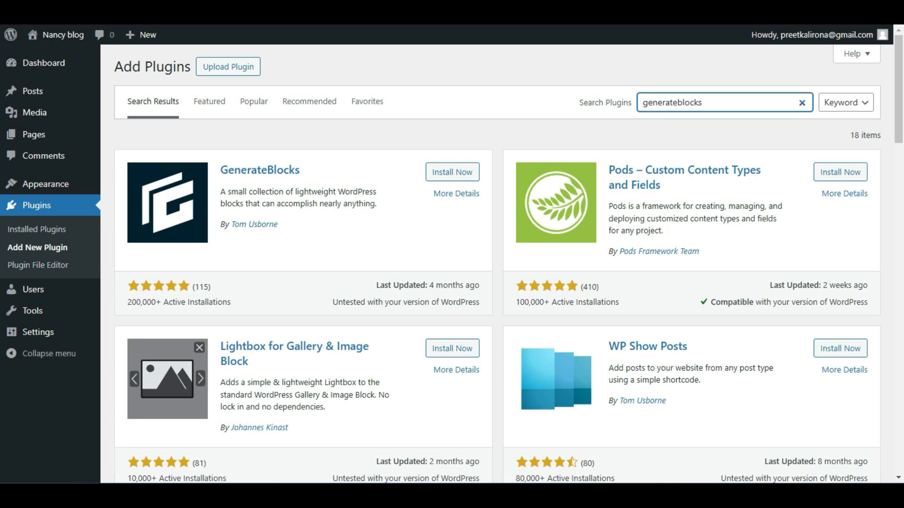
Install and activate the GenerateBlocks plugin and look over its dashboard
click(465, 172)
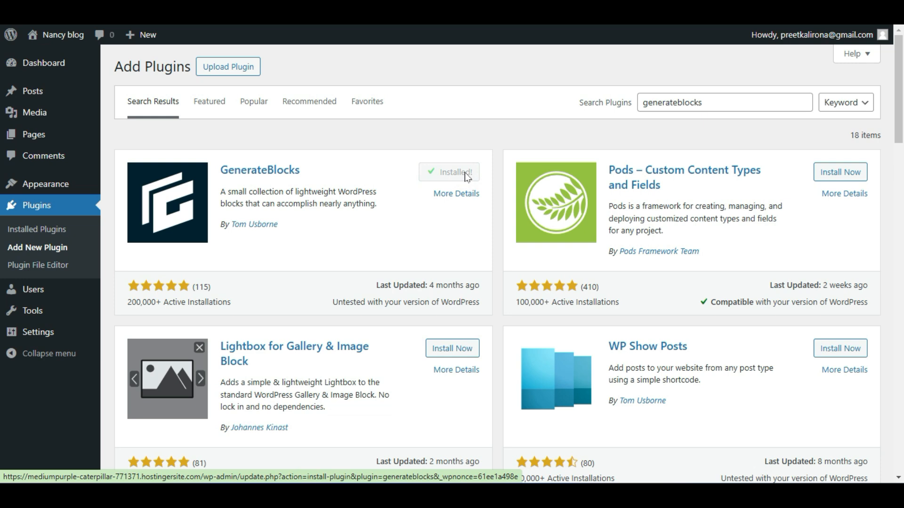
click(464, 172)
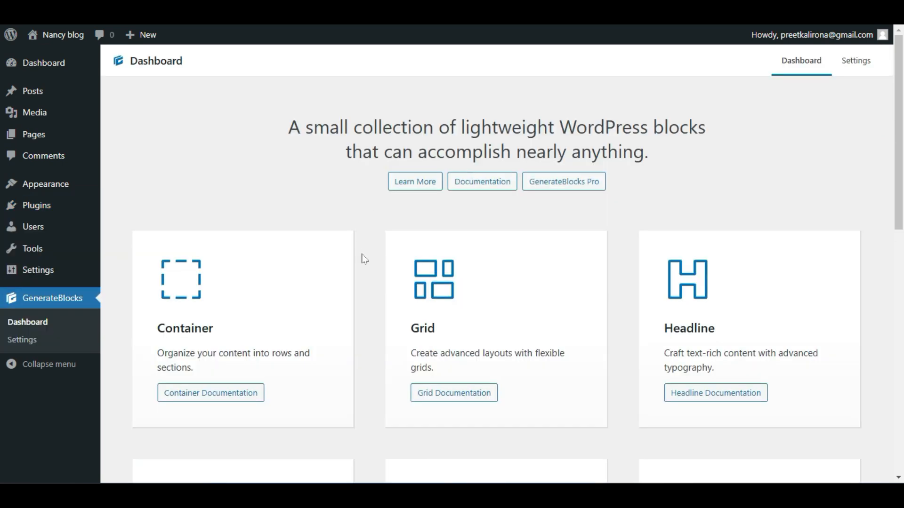
scroll(363, 258, down, 8)
scroll(363, 259, down, 3)
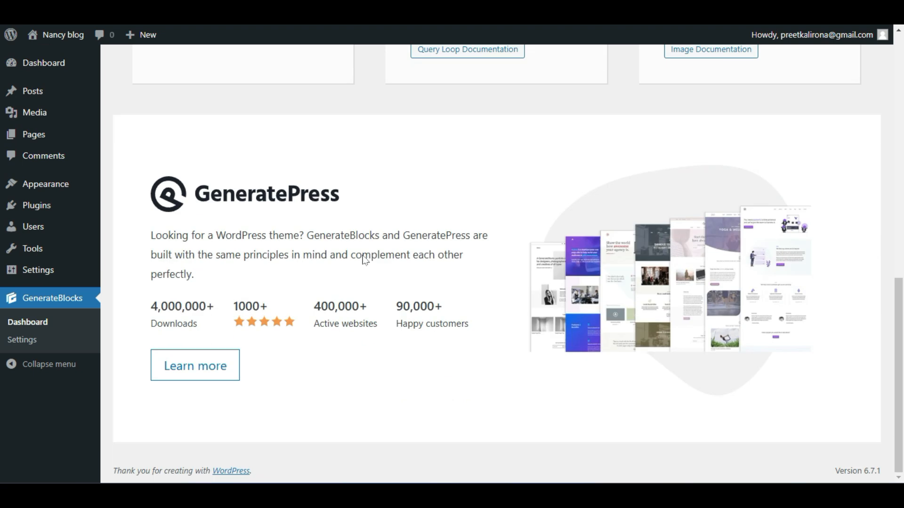
scroll(363, 259, up, 11)
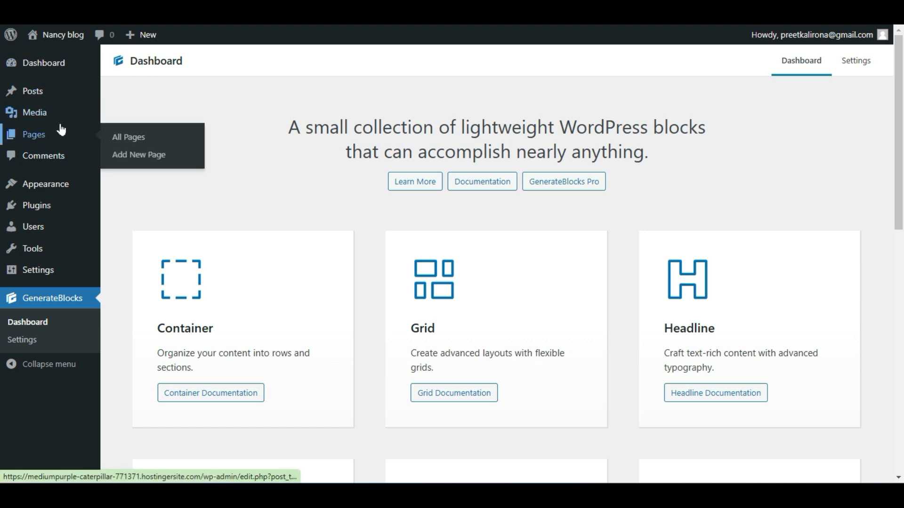
Create a new page and show its editor in a separate browser tab
mouse_move(57, 122)
mouse_move(64, 144)
right_click(122, 163)
click(145, 171)
click(100, 23)
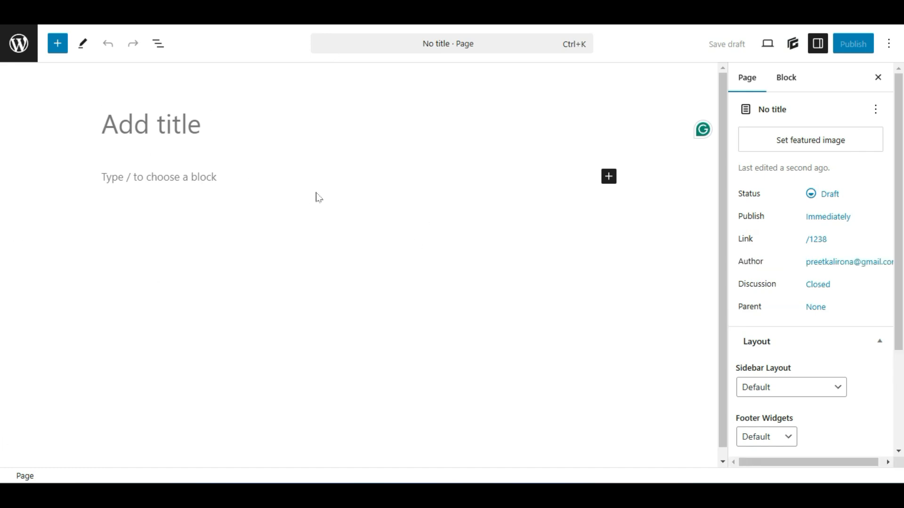
Show the block library in the page editor and examine the GenerateBlocks group of blocks
click(56, 44)
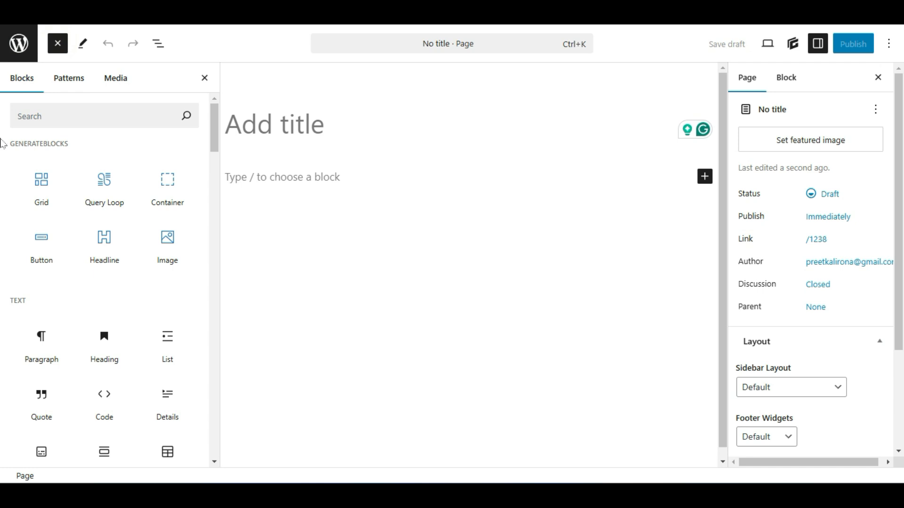
double_click(36, 142)
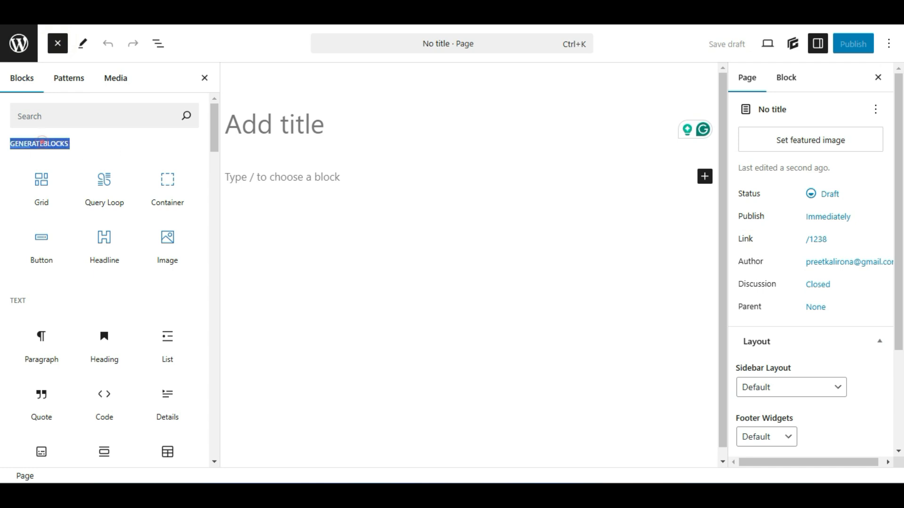
click(63, 142)
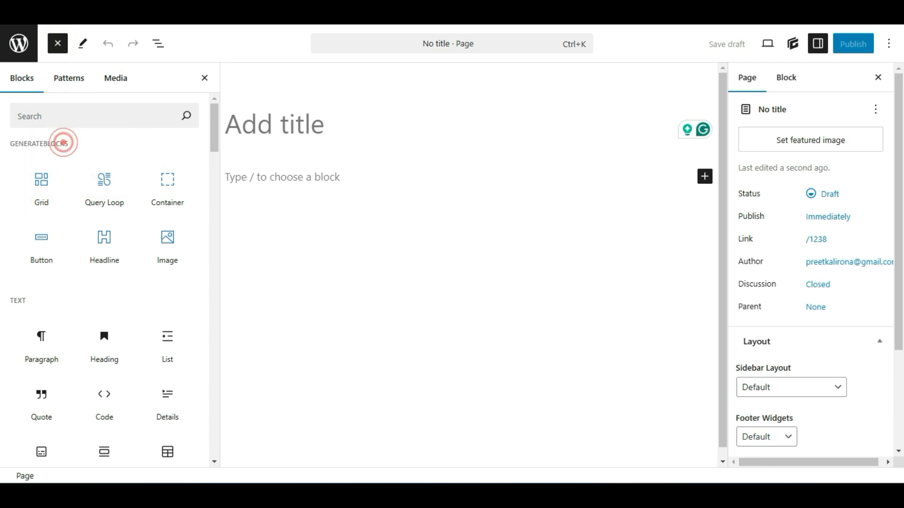
mouse_move(175, 204)
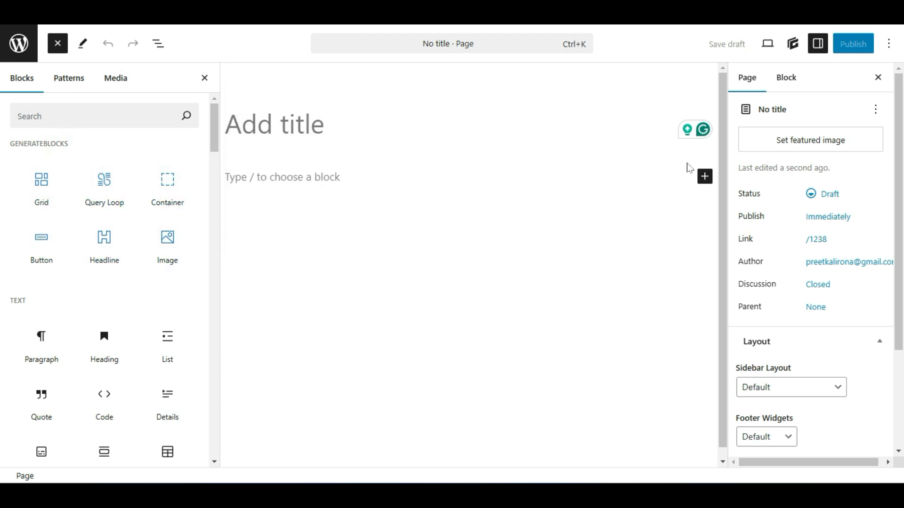
Show the GenerateBlocks pattern library and look through all of its free patterns
click(791, 45)
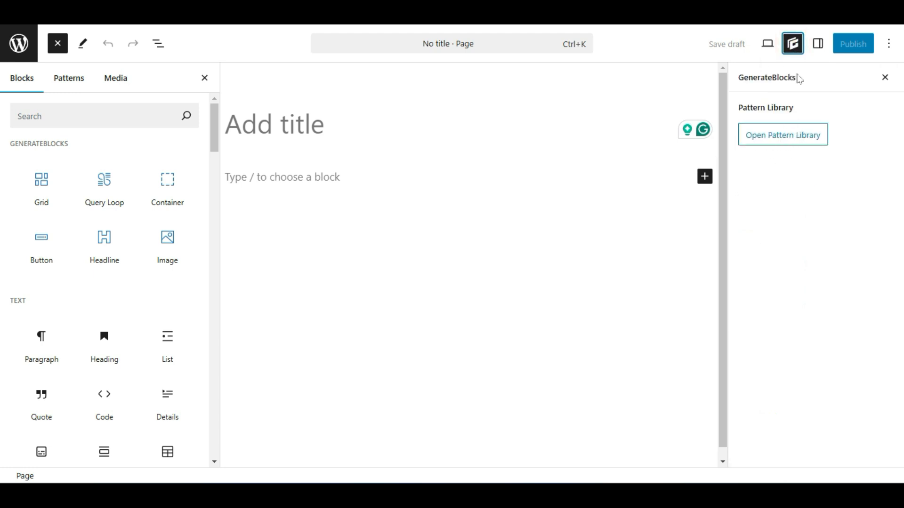
click(802, 141)
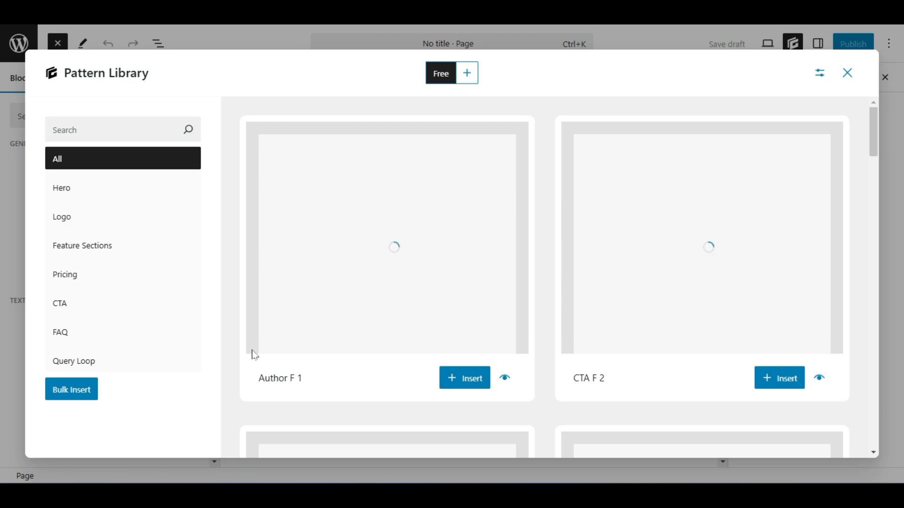
scroll(257, 357, down, 10)
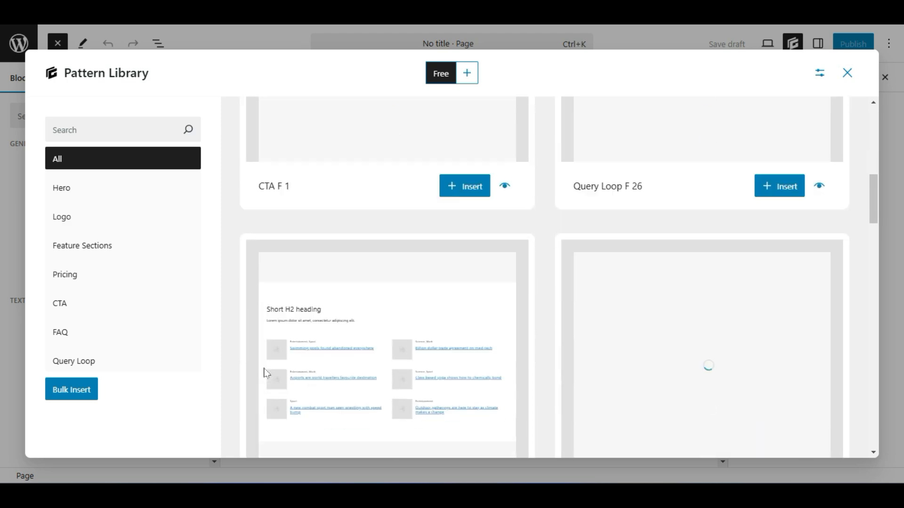
scroll(265, 373, down, 8)
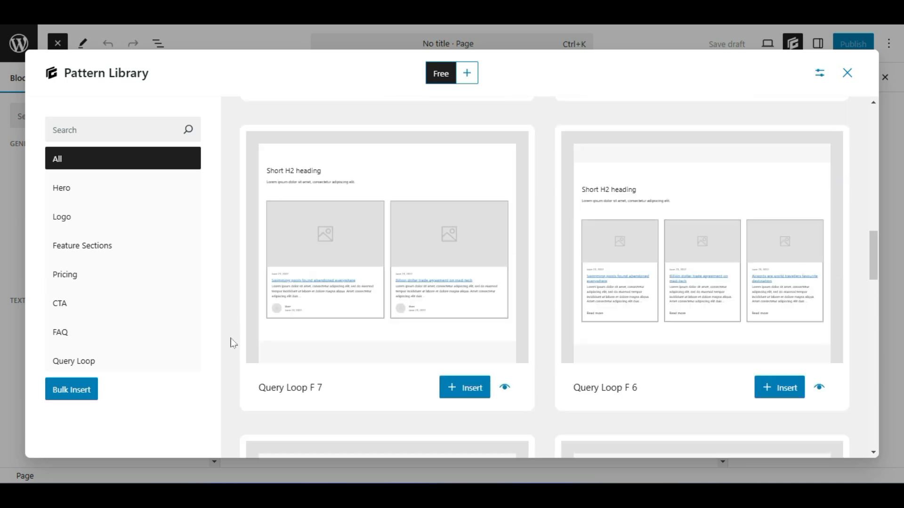
scroll(685, 286, down, 4)
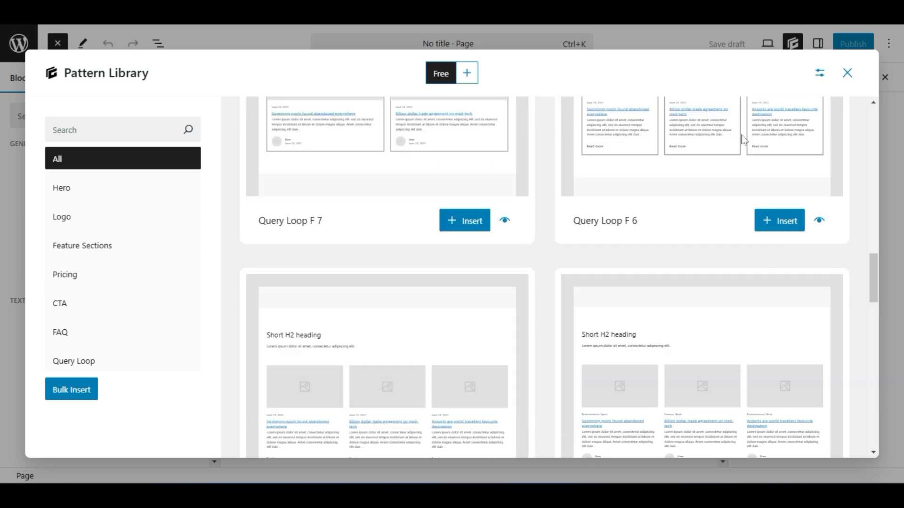
scroll(738, 151, down, 9)
scroll(579, 234, down, 12)
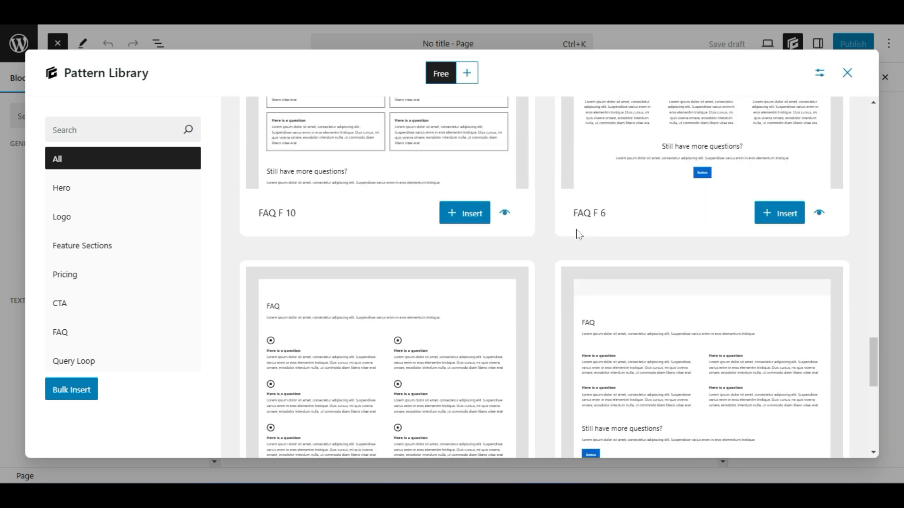
scroll(572, 241, down, 6)
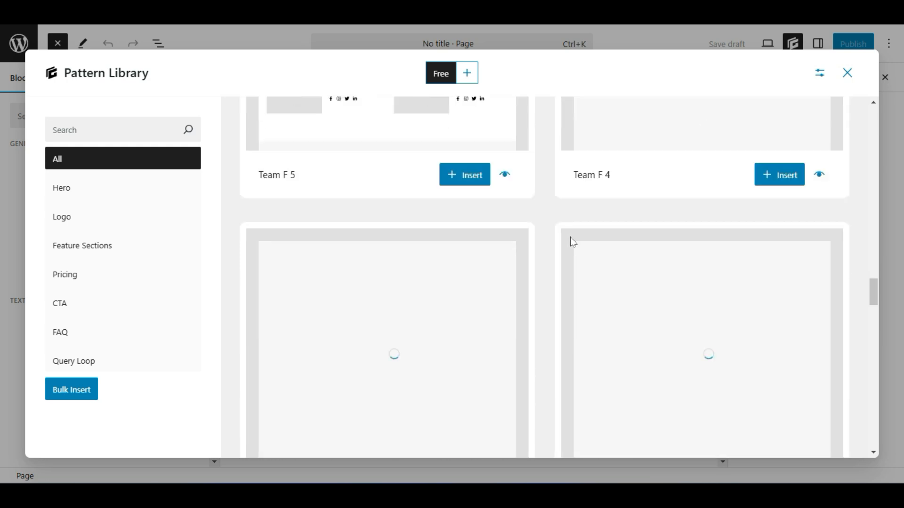
scroll(572, 241, up, 3)
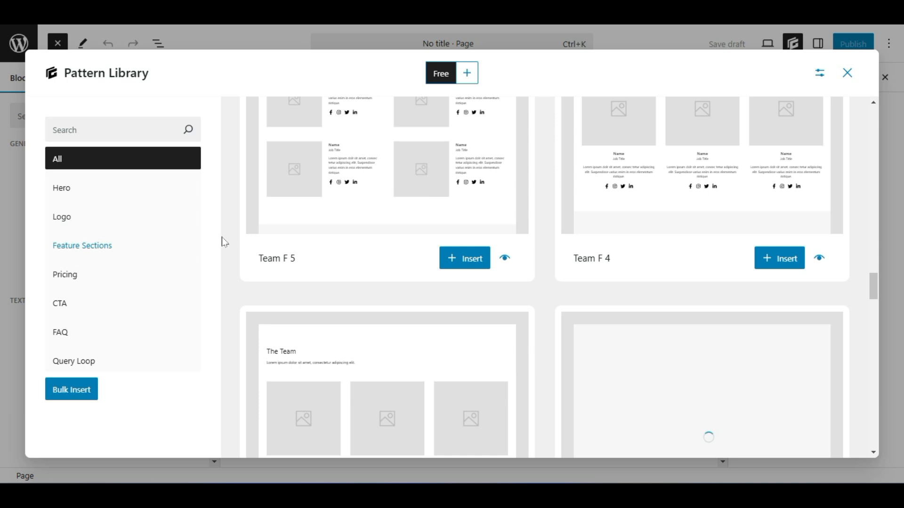
Examine the Pricing, CTA and FAQ categories of patterns, and close both the pattern library and the block library
click(101, 277)
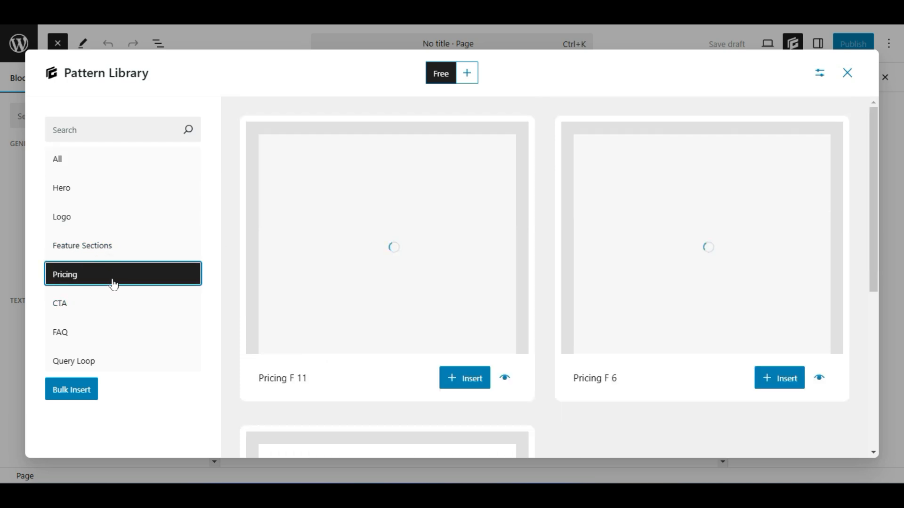
scroll(555, 240, down, 6)
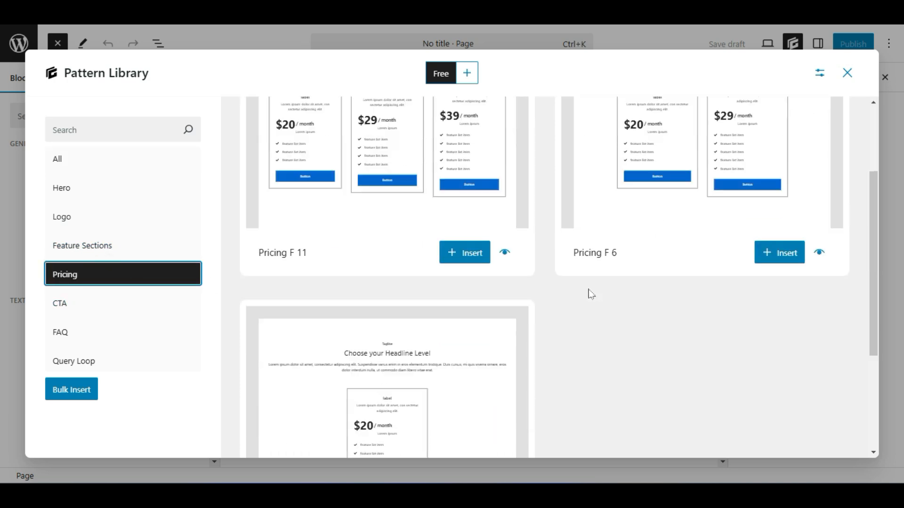
click(78, 305)
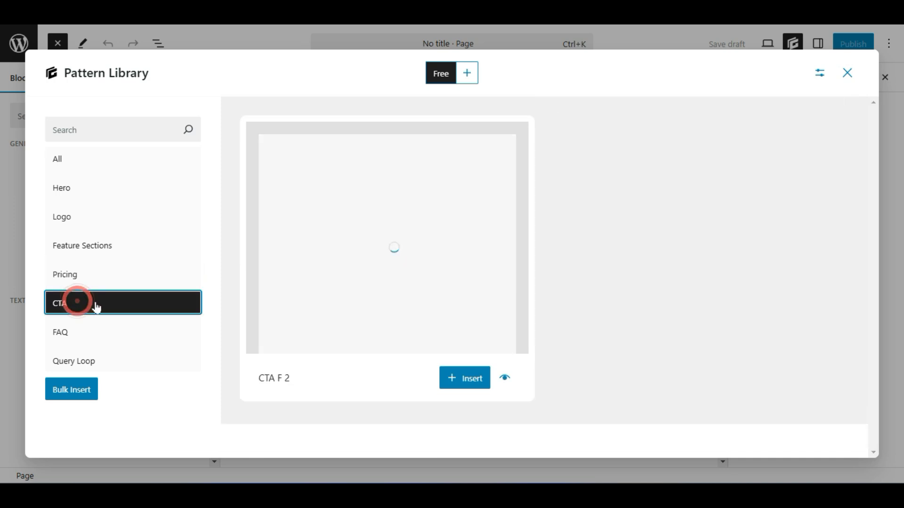
click(85, 335)
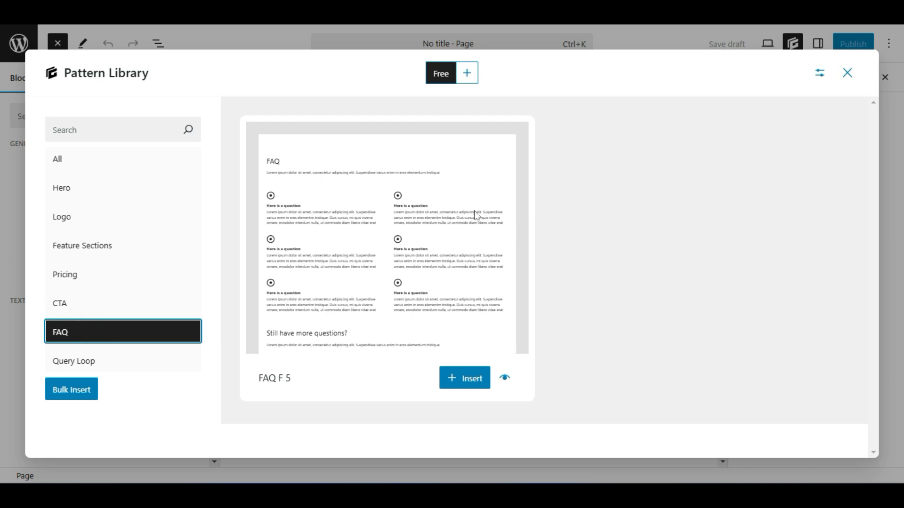
click(846, 73)
click(204, 77)
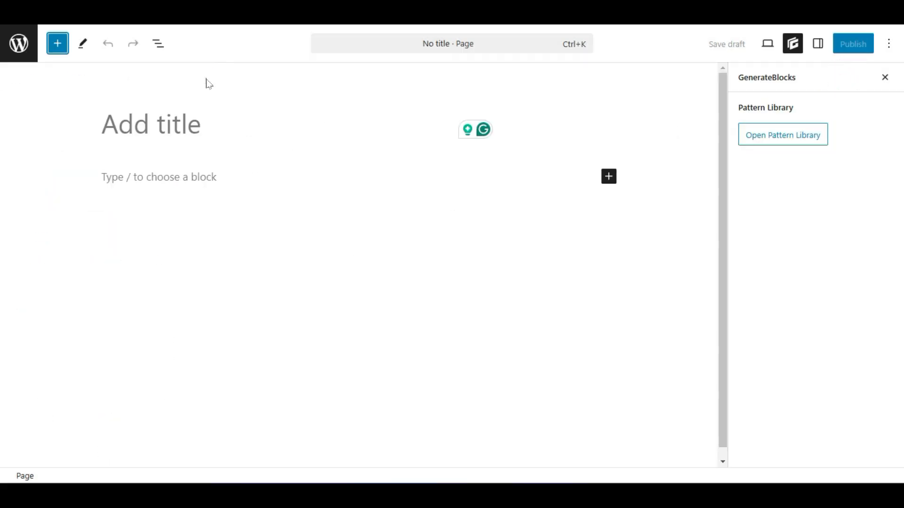
Set the page's sidebar layout to No Sidebars and its content container to Full Width
click(219, 117)
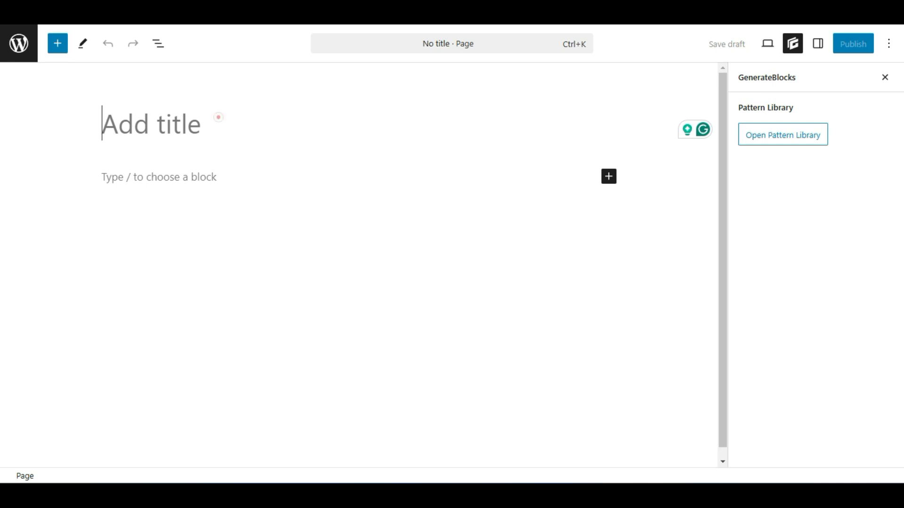
click(886, 78)
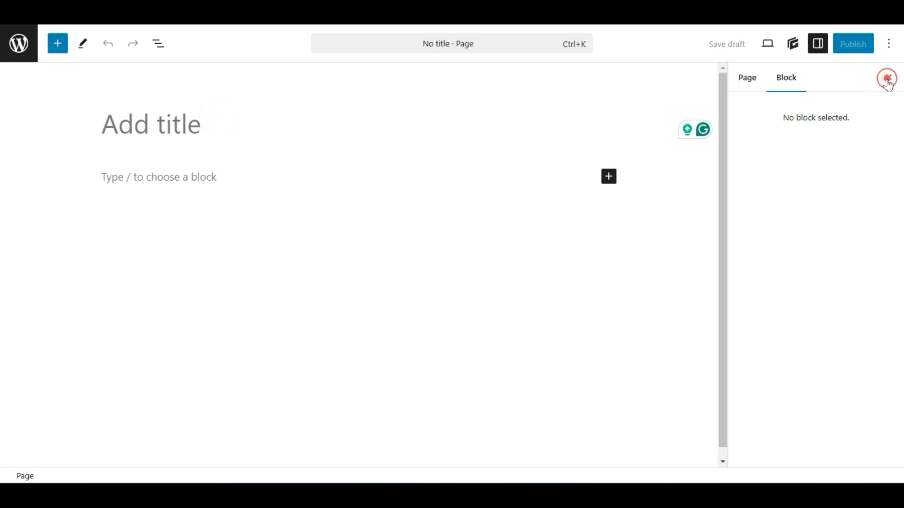
click(785, 79)
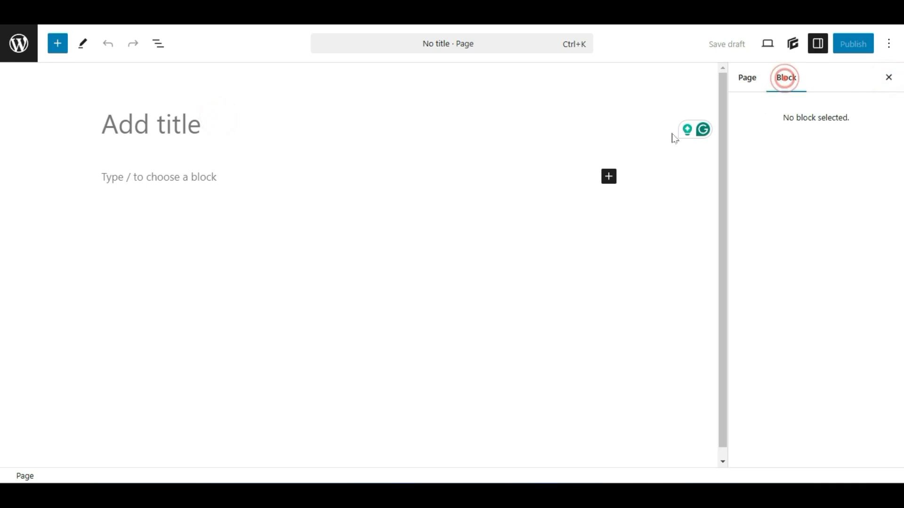
click(747, 79)
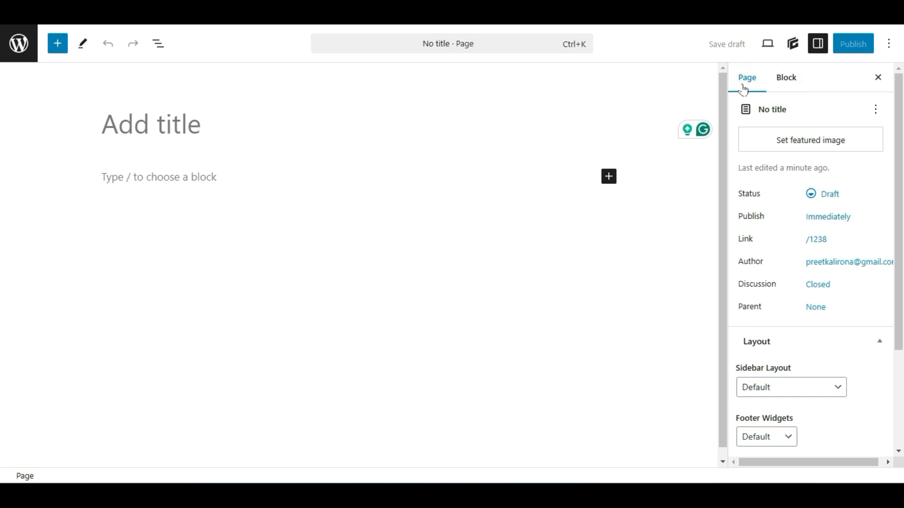
scroll(882, 285, down, 3)
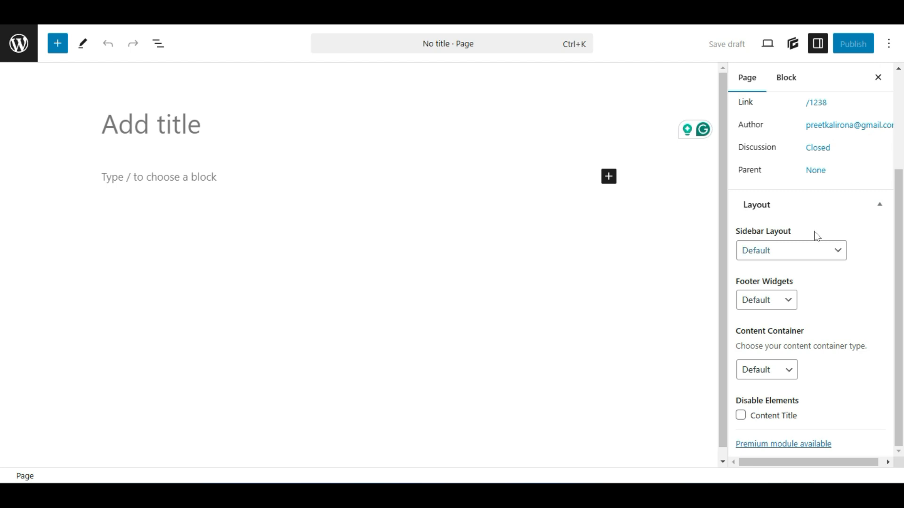
click(808, 248)
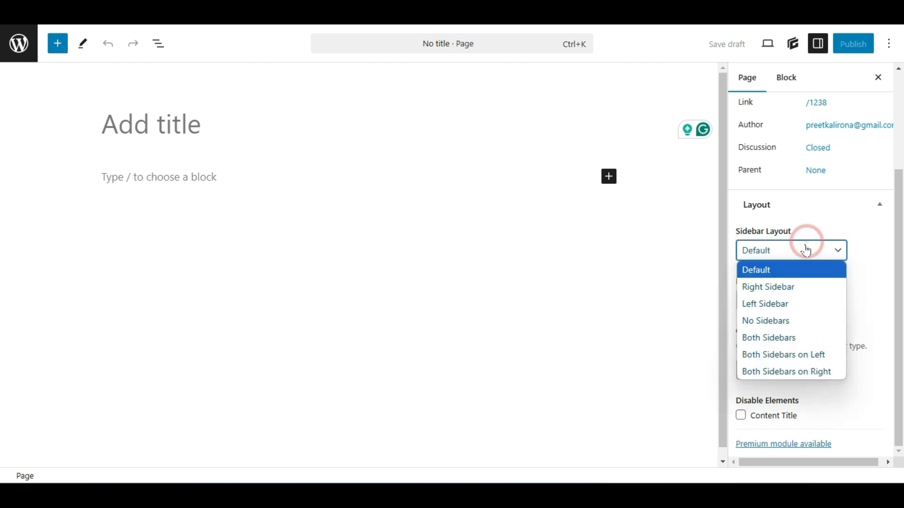
click(774, 328)
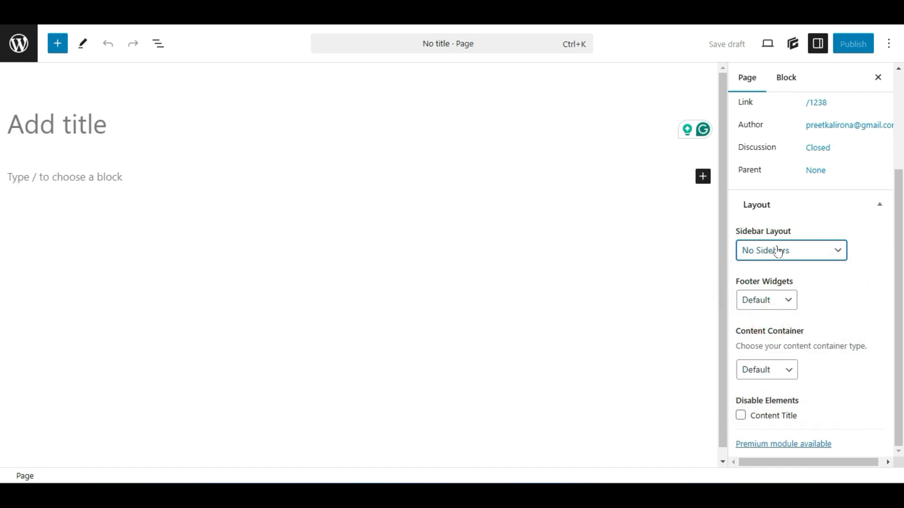
click(775, 375)
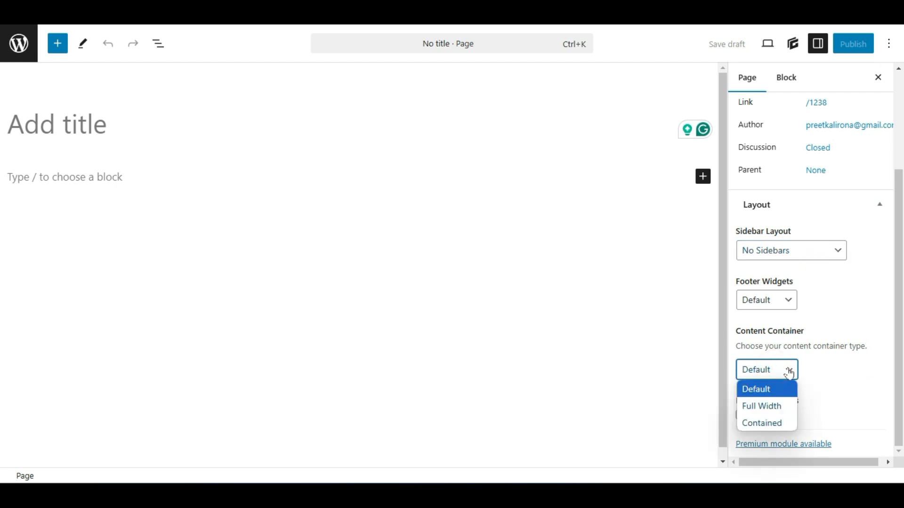
click(761, 407)
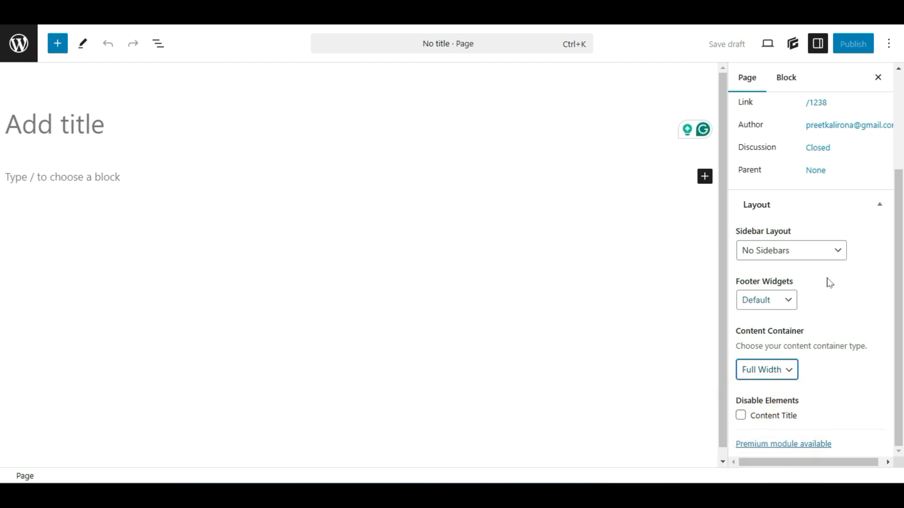
Title the page "Homepage" and publish it
click(129, 126)
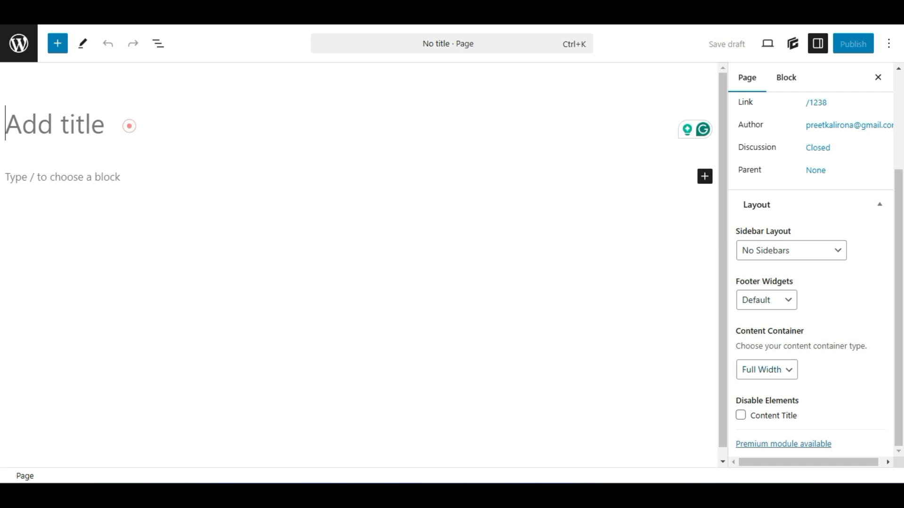
text(Home)
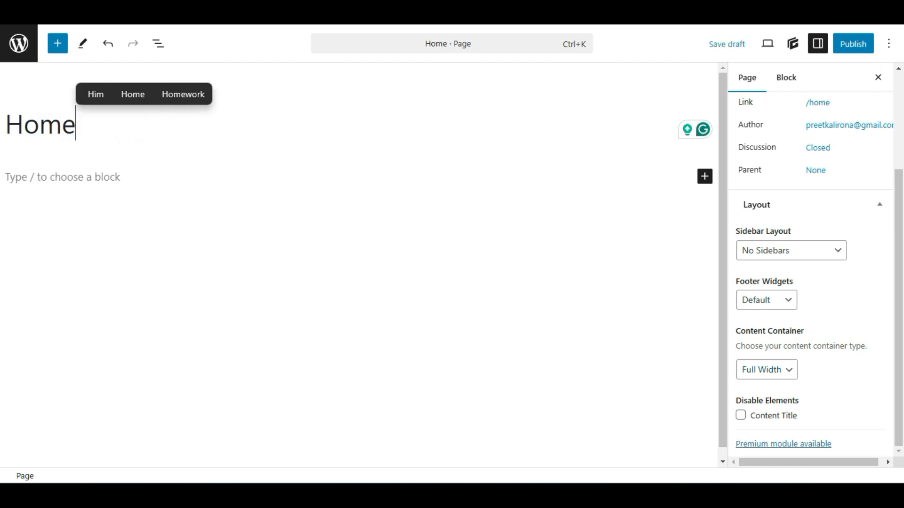
text(page)
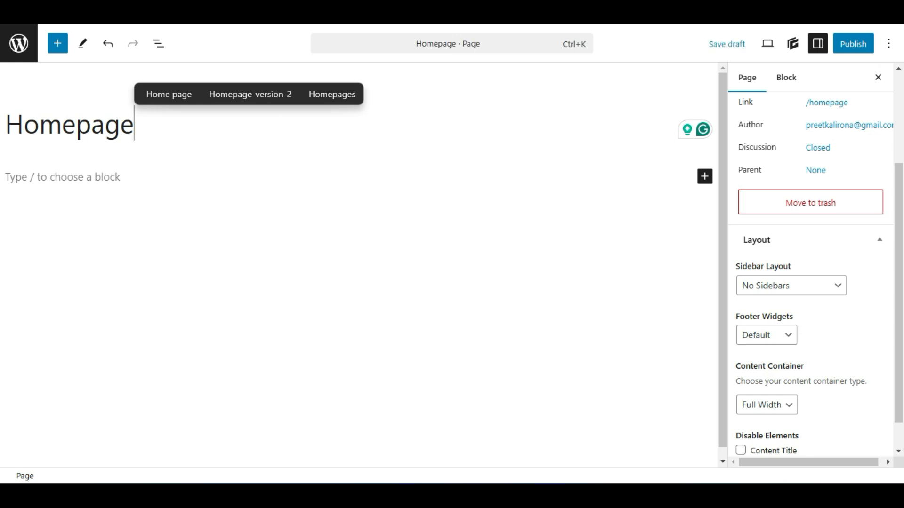
click(853, 44)
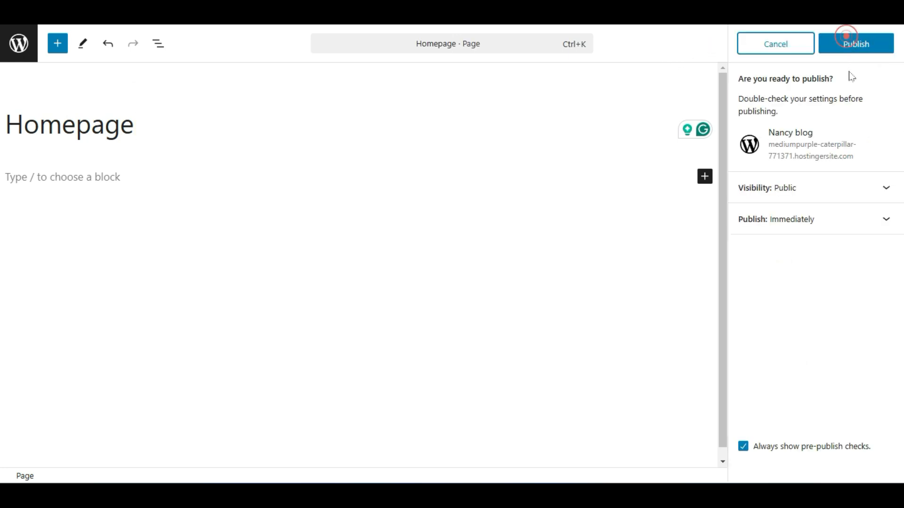
click(856, 43)
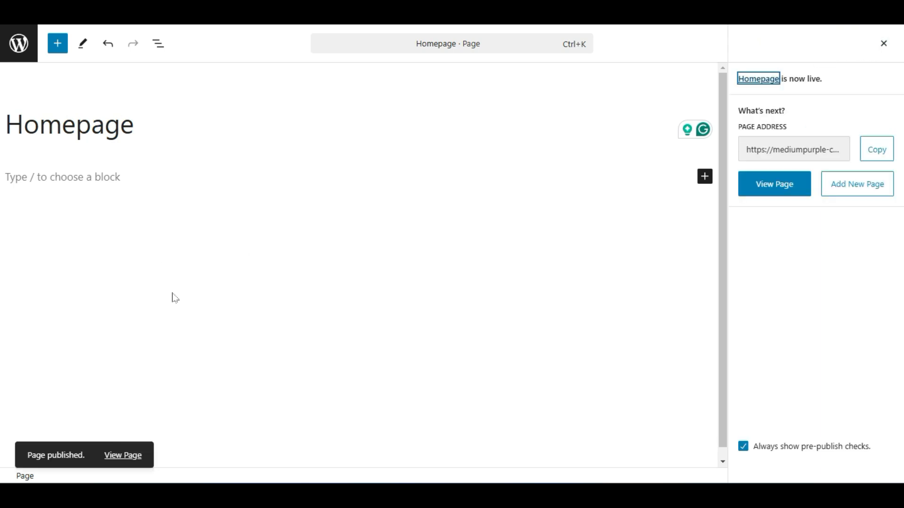
View the published page in a new browser tab and check how its title is displayed
right_click(132, 455)
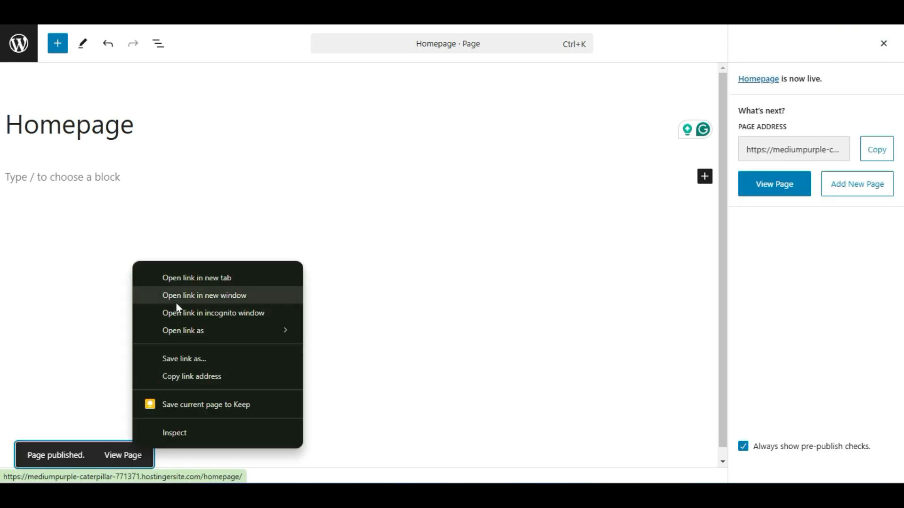
click(187, 280)
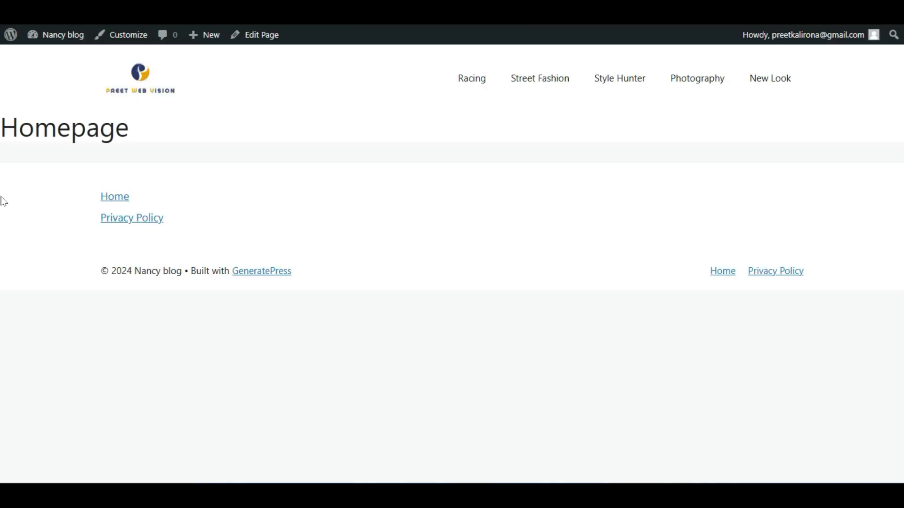
drag(34, 127, 85, 128)
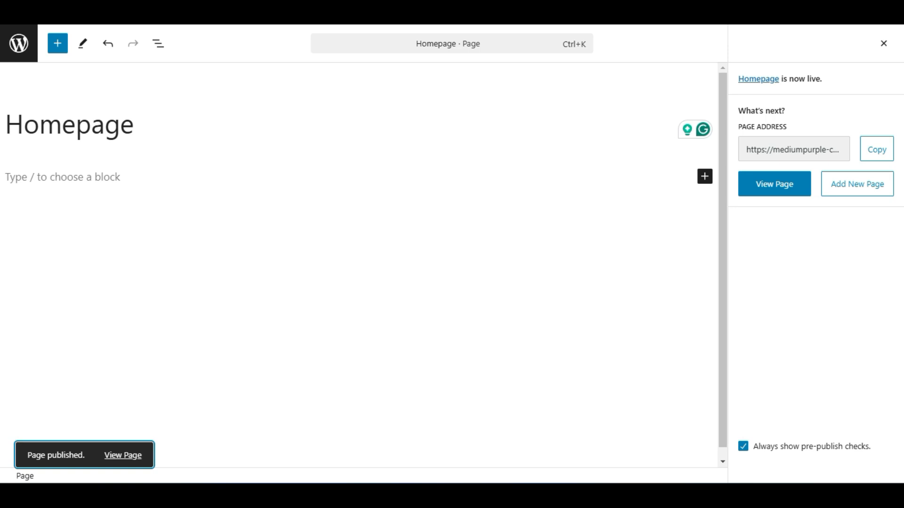
Disable the content title in the page's layout settings and save the page
click(881, 44)
scroll(787, 250, down, 1)
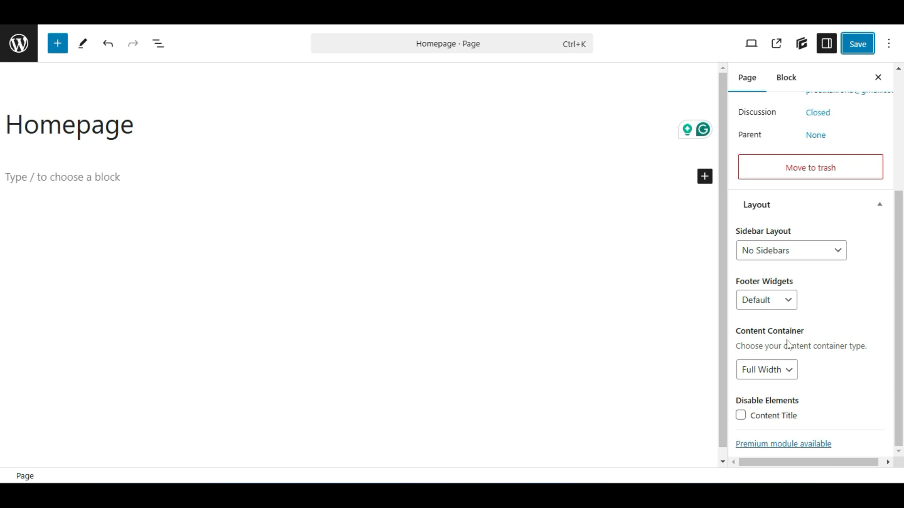
click(741, 416)
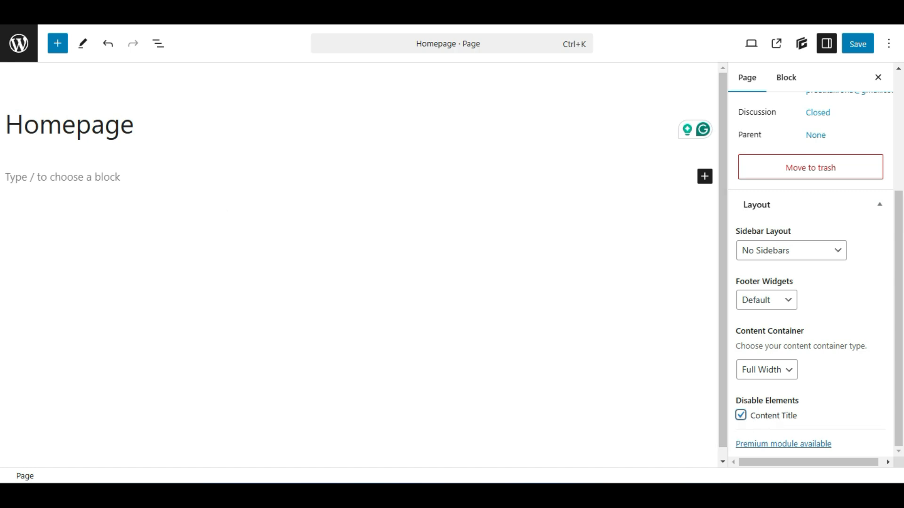
double_click(104, 124)
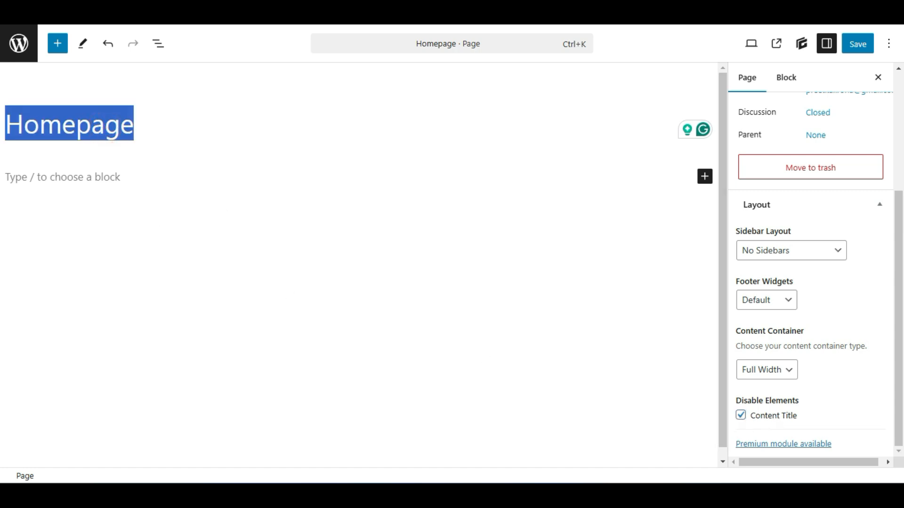
click(116, 123)
double_click(115, 123)
click(856, 44)
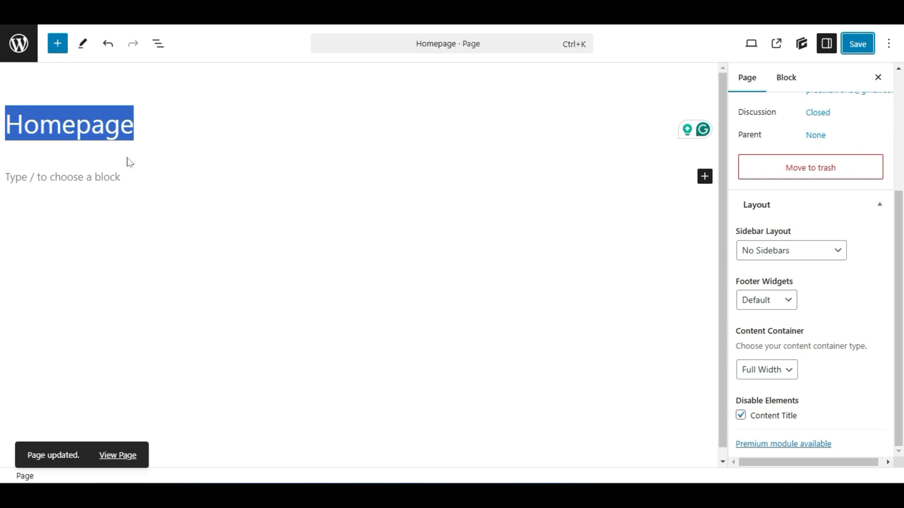
Browse the About, Banners, Call to Action, Footers and Gallery block patterns, and check the available media for the page
click(65, 177)
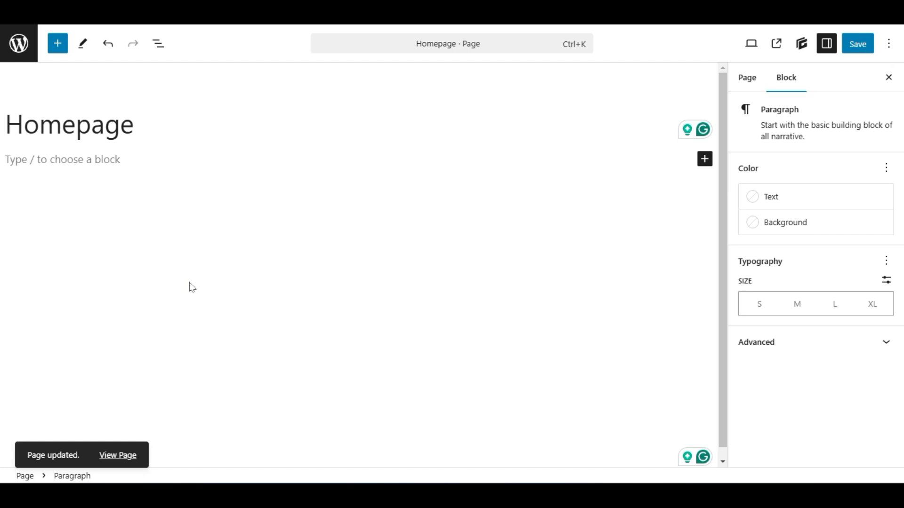
click(58, 45)
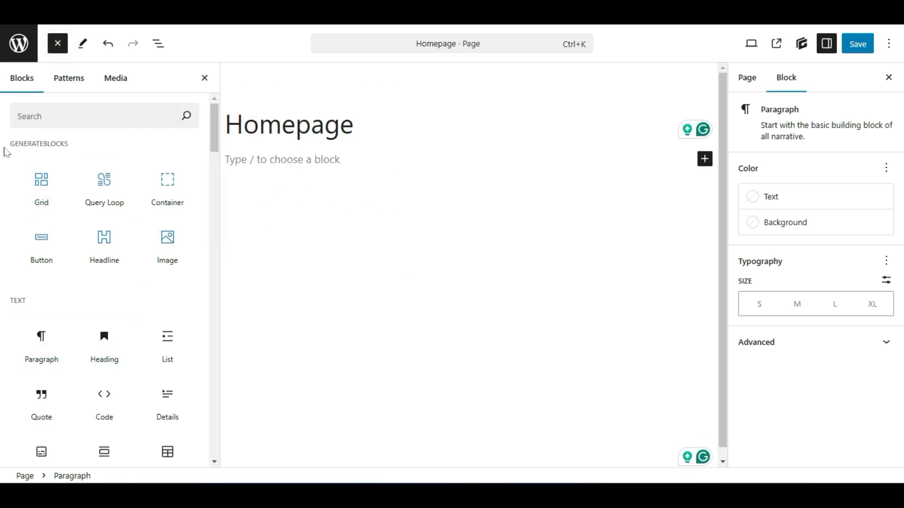
click(65, 83)
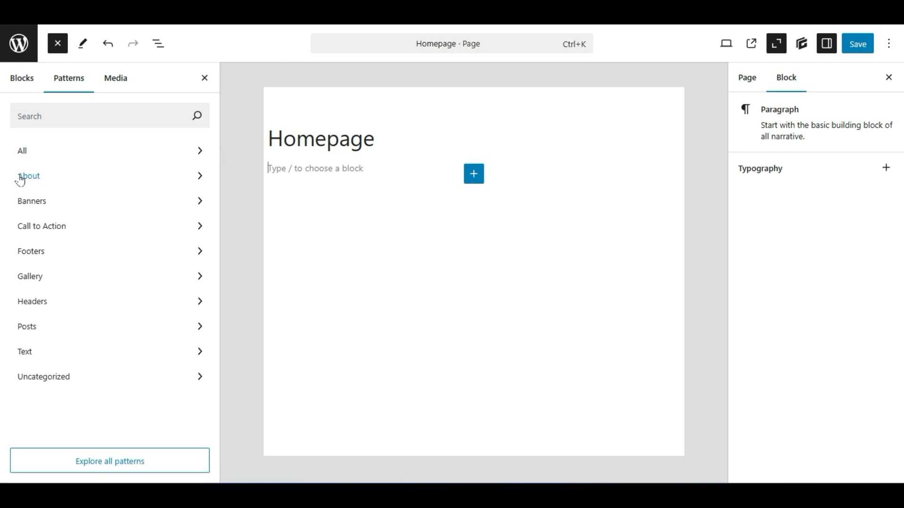
click(77, 176)
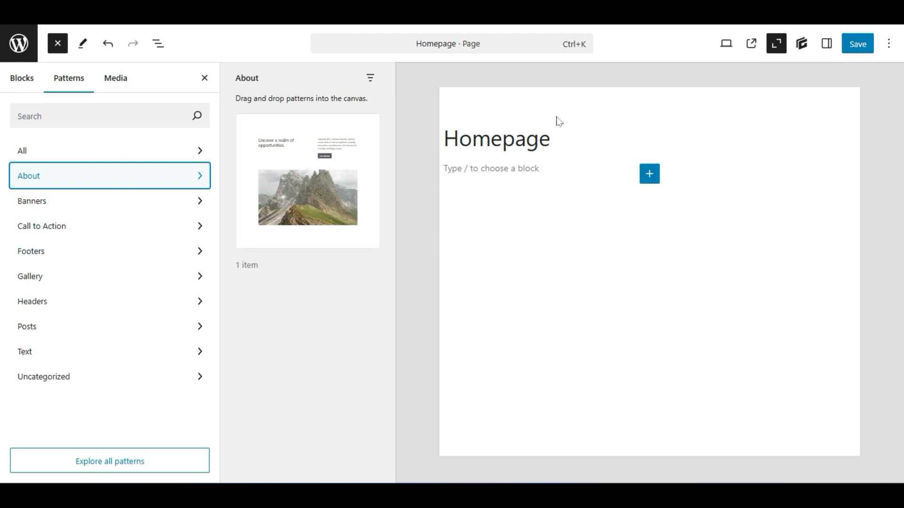
click(66, 206)
click(66, 205)
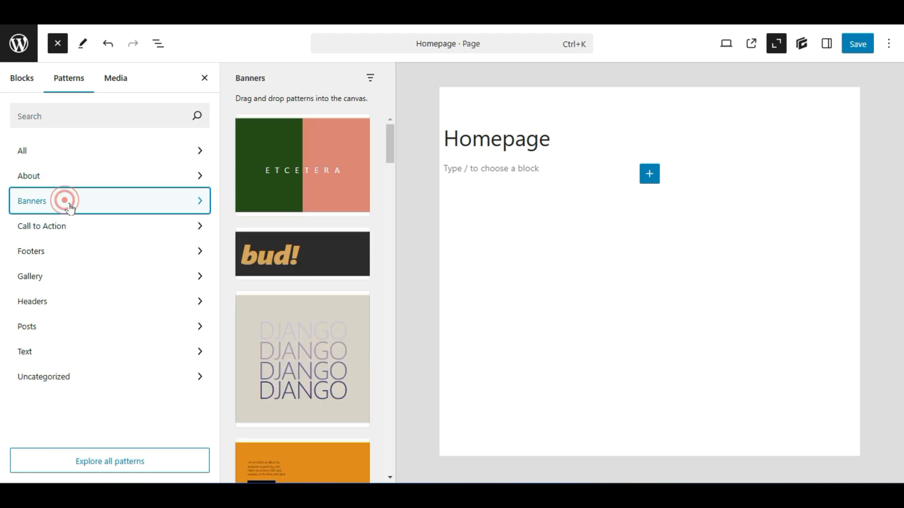
click(79, 227)
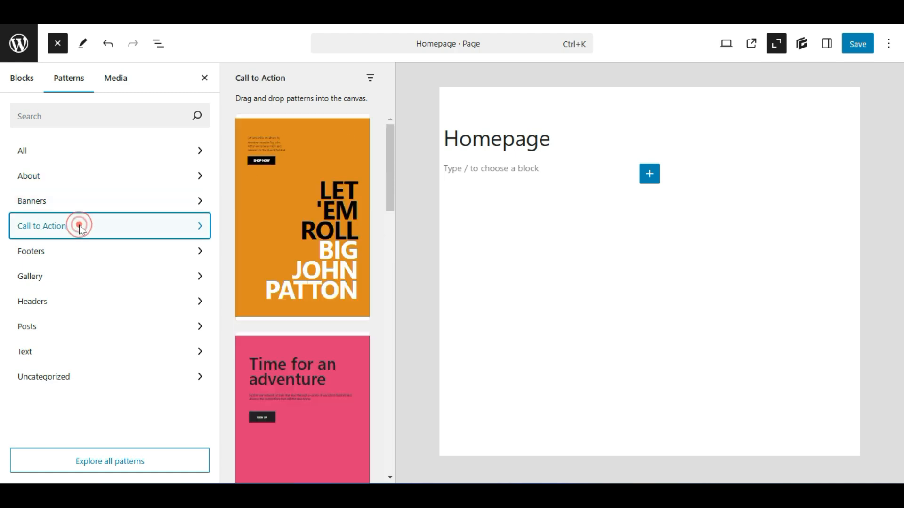
click(78, 251)
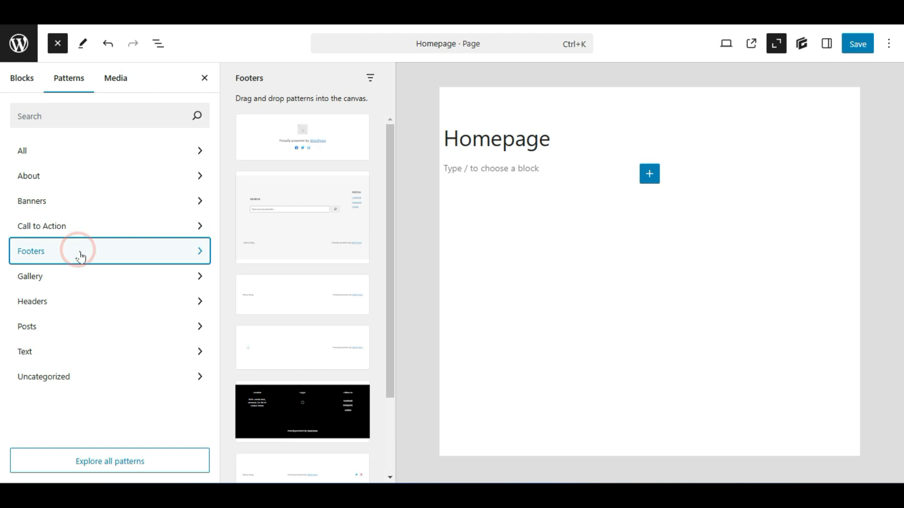
click(85, 281)
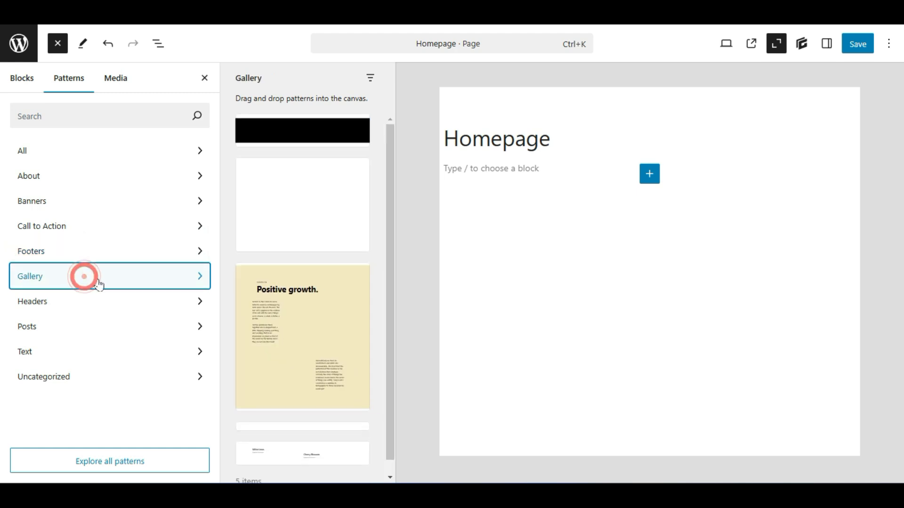
click(125, 85)
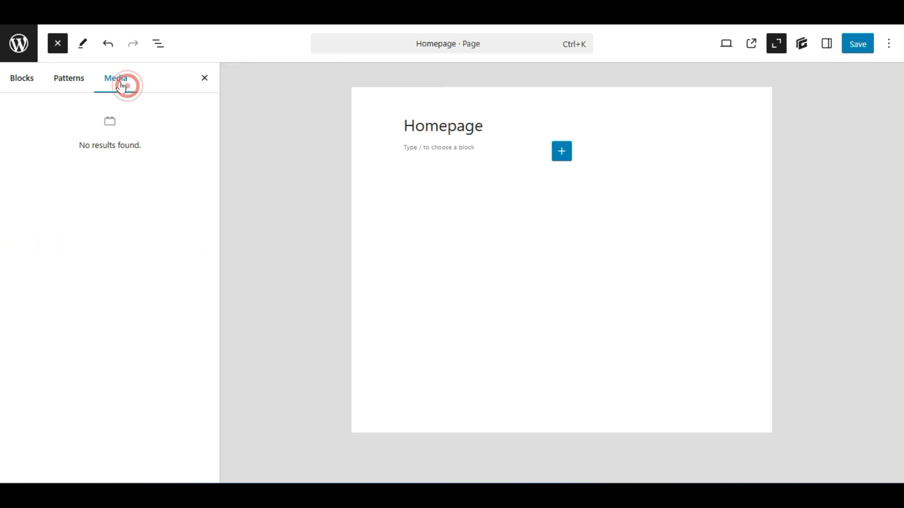
Try to place a GenerateBlocks Grid block from the block library into the empty paragraph below the page title
click(22, 78)
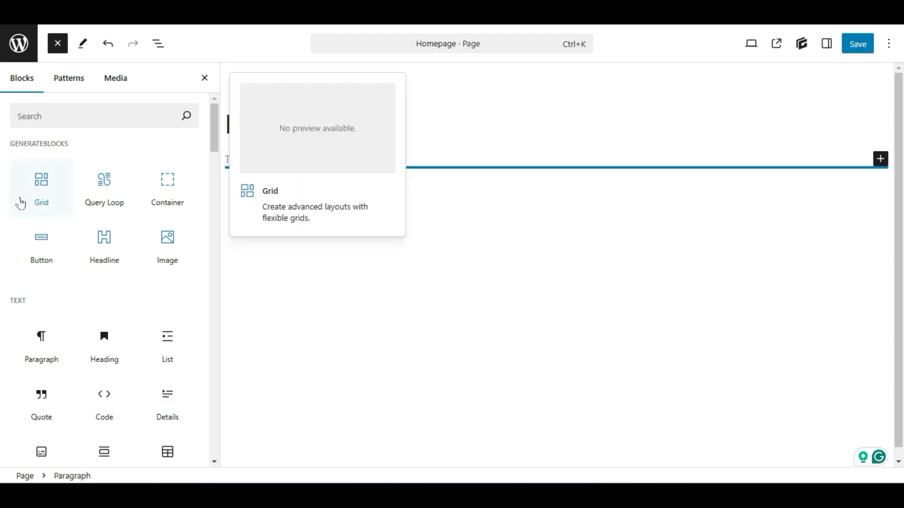
drag(40, 184, 97, 209)
drag(289, 195, 329, 175)
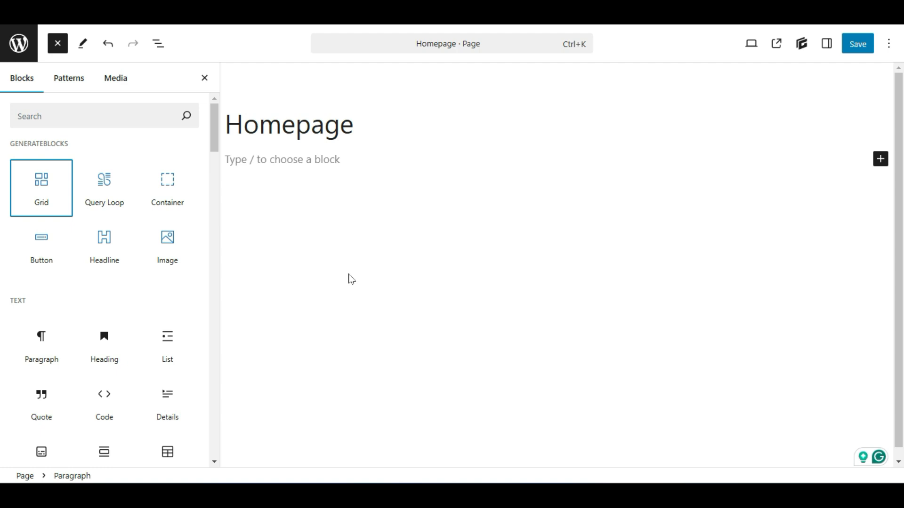
click(350, 159)
drag(40, 191, 278, 166)
Insert a GenerateBlocks Grid block below the page title and start it with a single full-width container
click(880, 159)
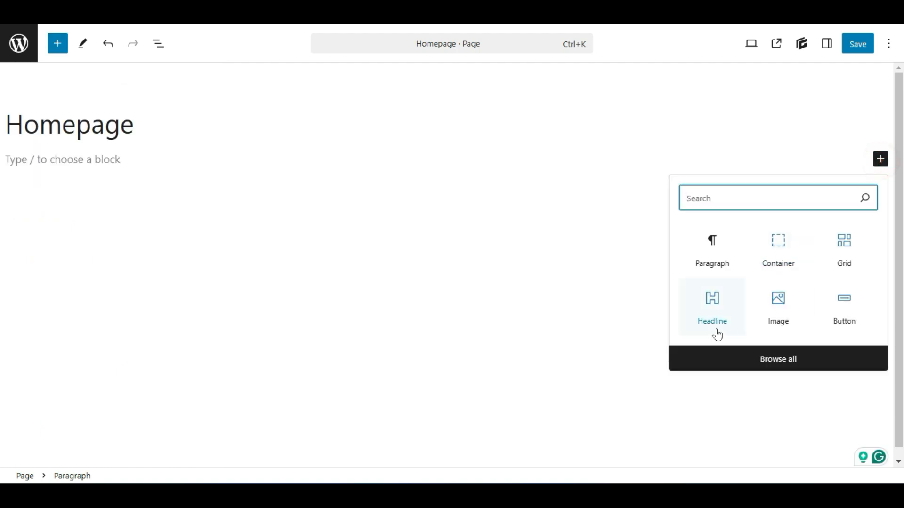
click(837, 245)
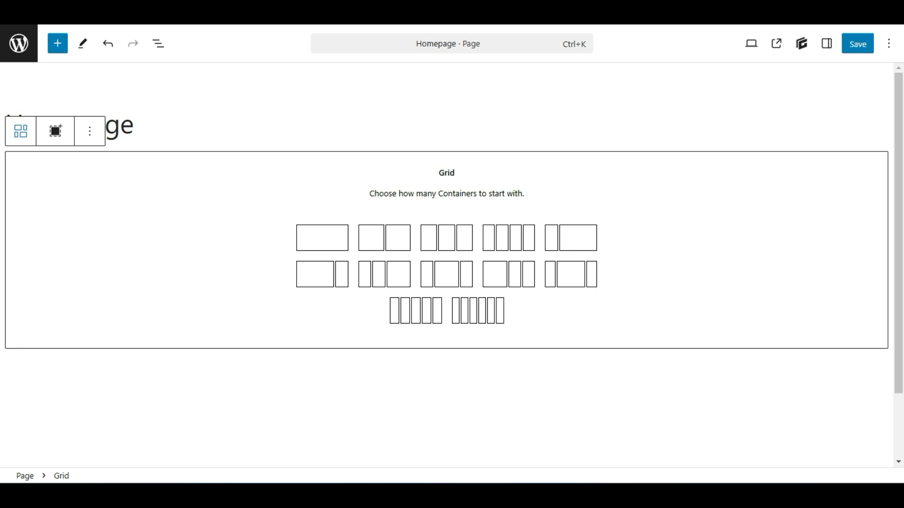
click(312, 241)
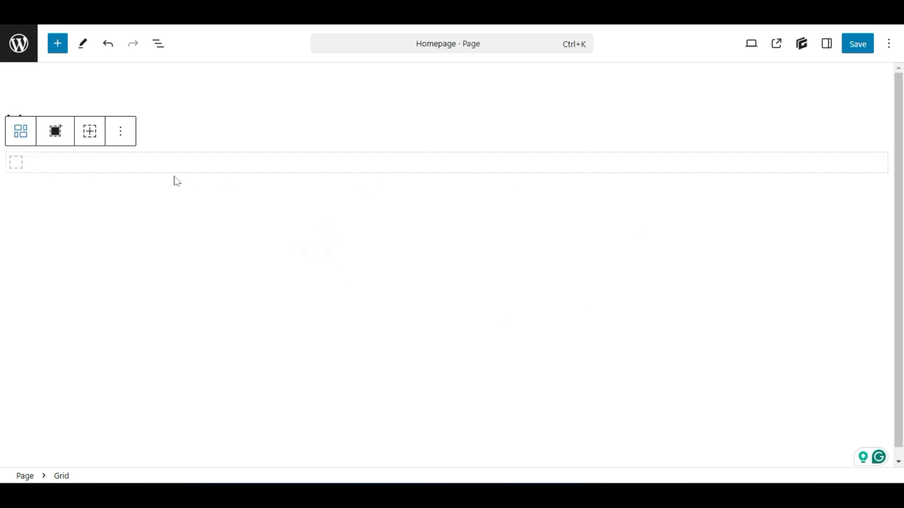
Select the grid's container and examine the GenerateBlocks, Text, Media, Design and Widgets blocks that can be added to it
click(80, 165)
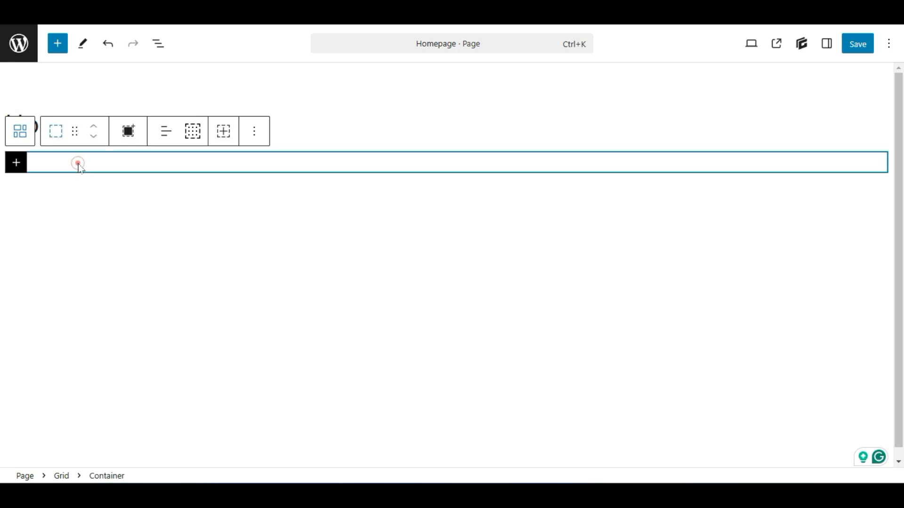
click(14, 166)
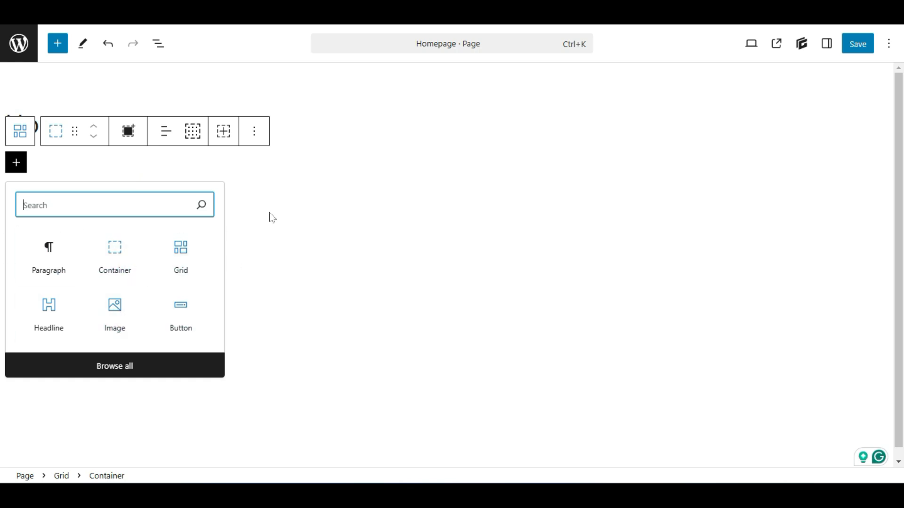
click(120, 367)
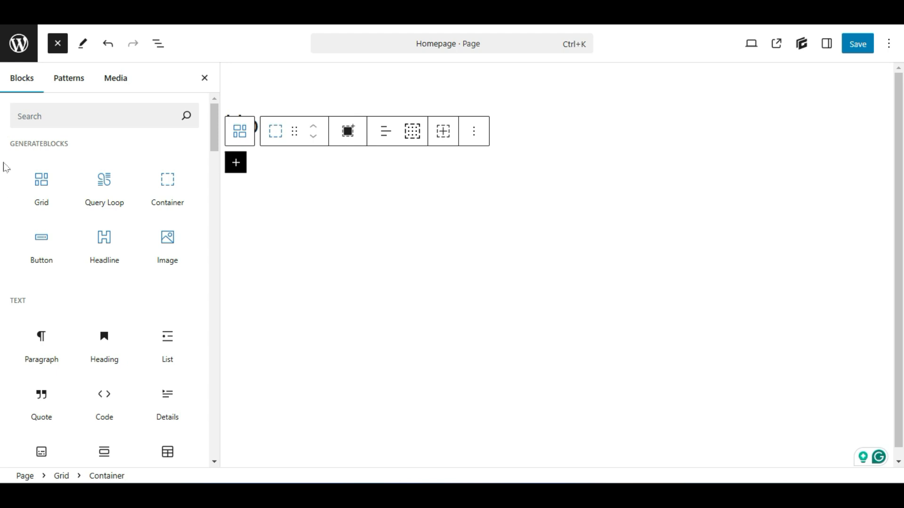
scroll(3, 167, down, 10)
scroll(3, 213, up, 10)
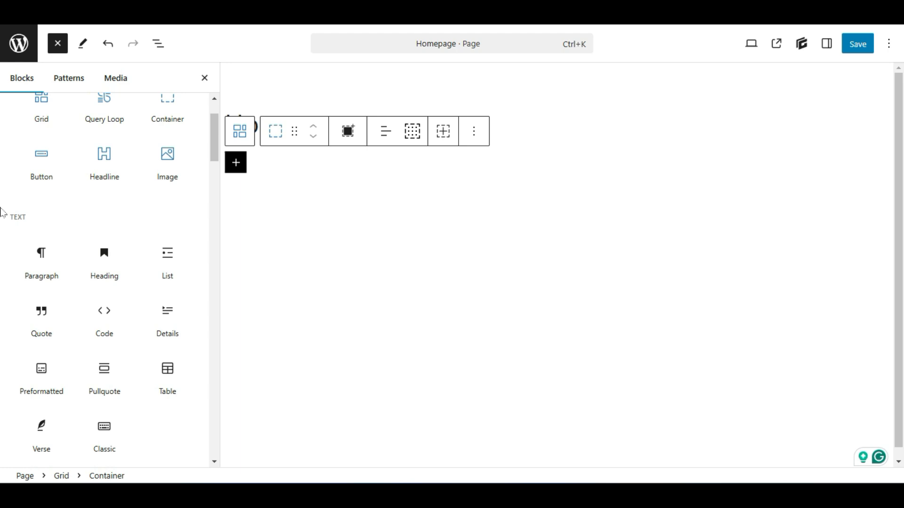
scroll(2, 209, up, 1)
scroll(101, 224, down, 3)
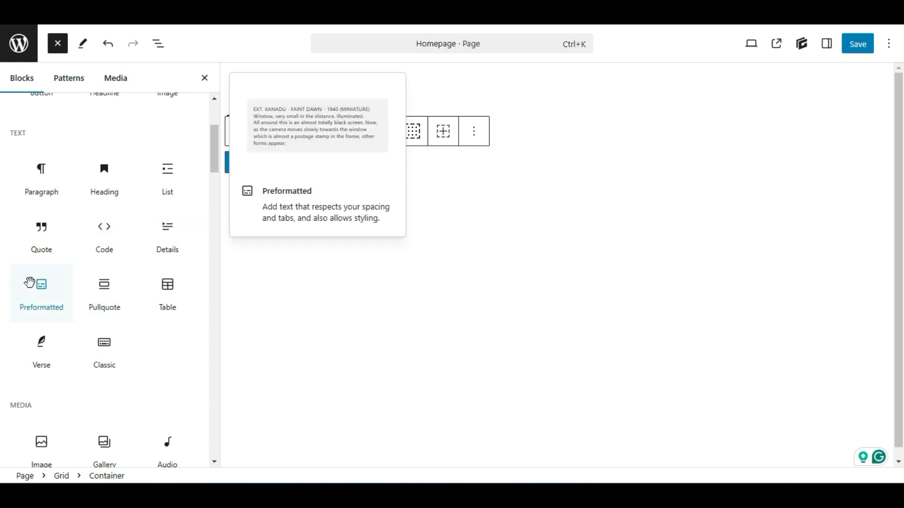
scroll(29, 283, down, 5)
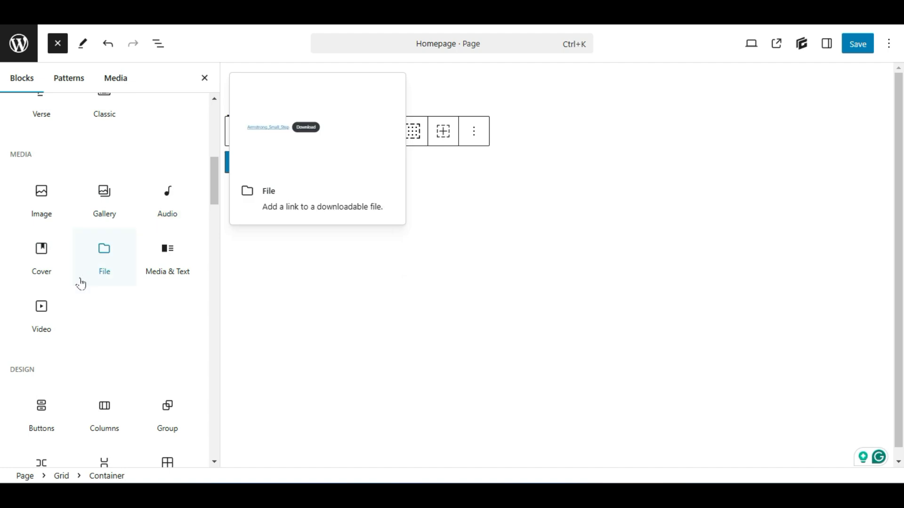
scroll(2, 234, down, 4)
scroll(2, 233, down, 2)
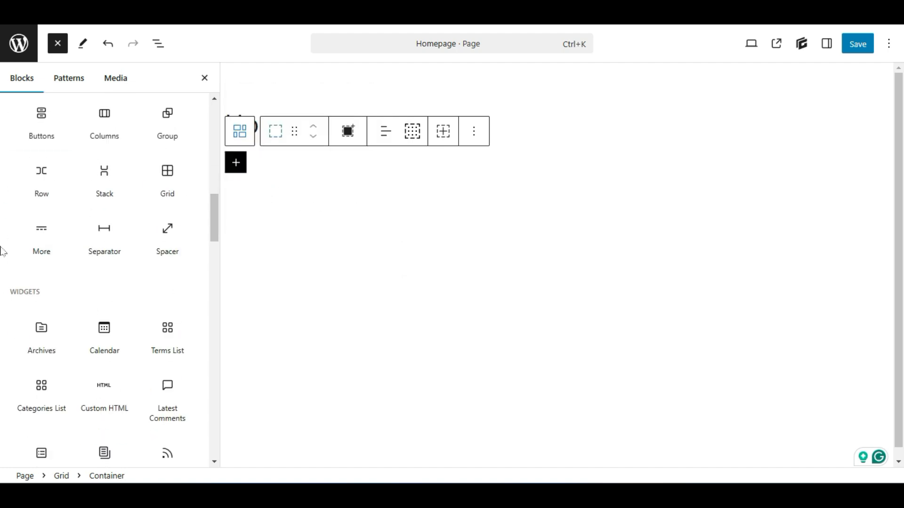
scroll(6, 235, up, 2)
mouse_move(41, 235)
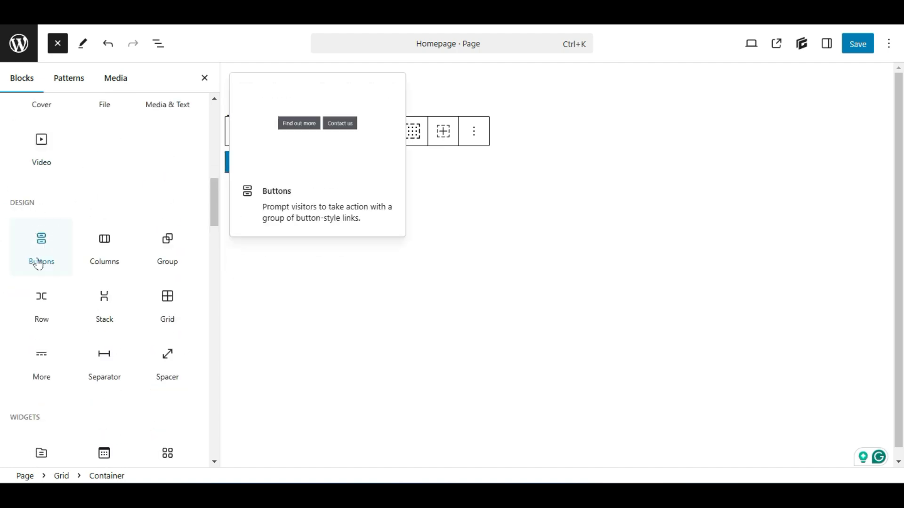
scroll(7, 307, down, 2)
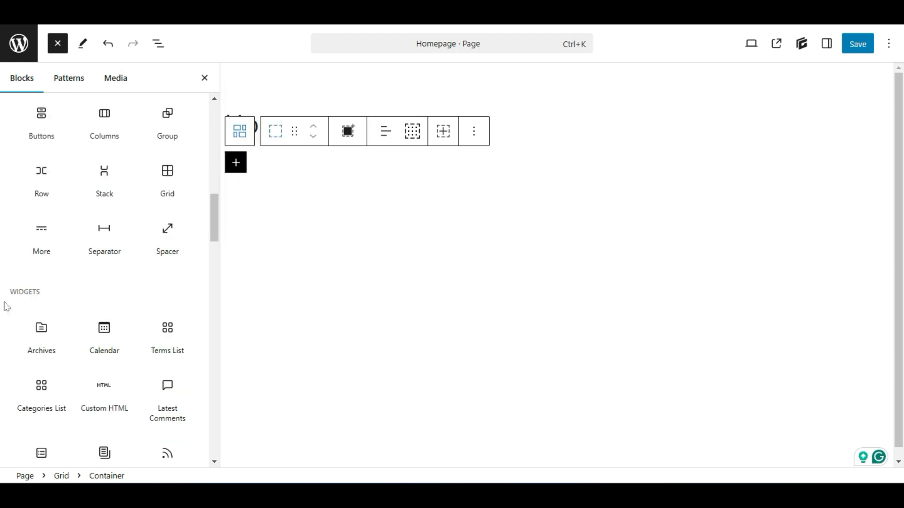
scroll(6, 307, down, 4)
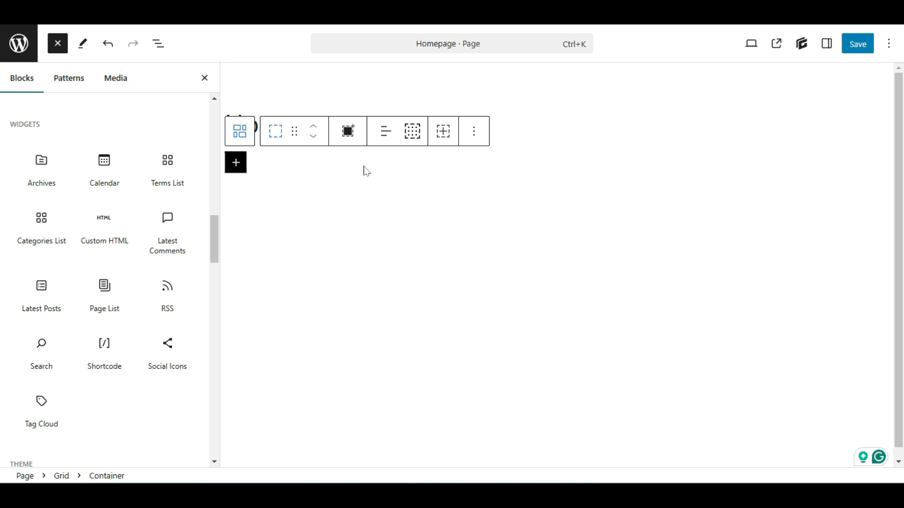
scroll(3, 258, down, 3)
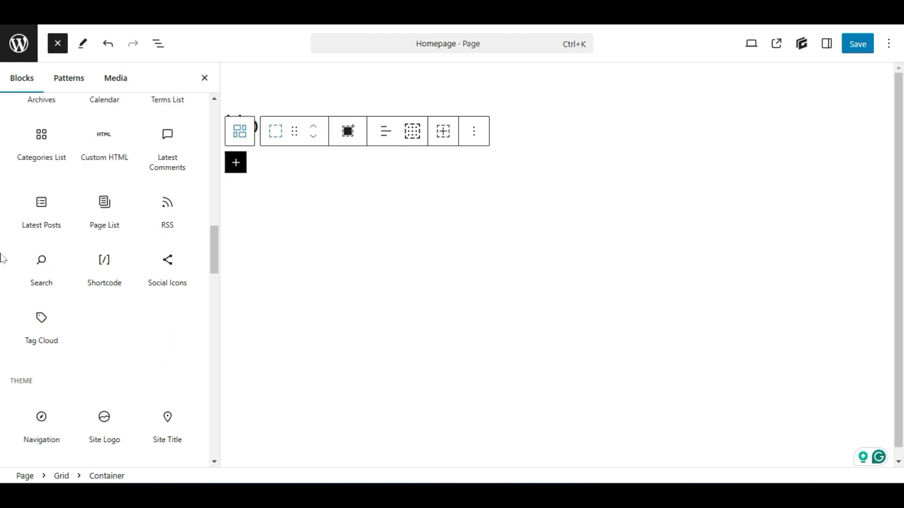
scroll(2, 258, up, 20)
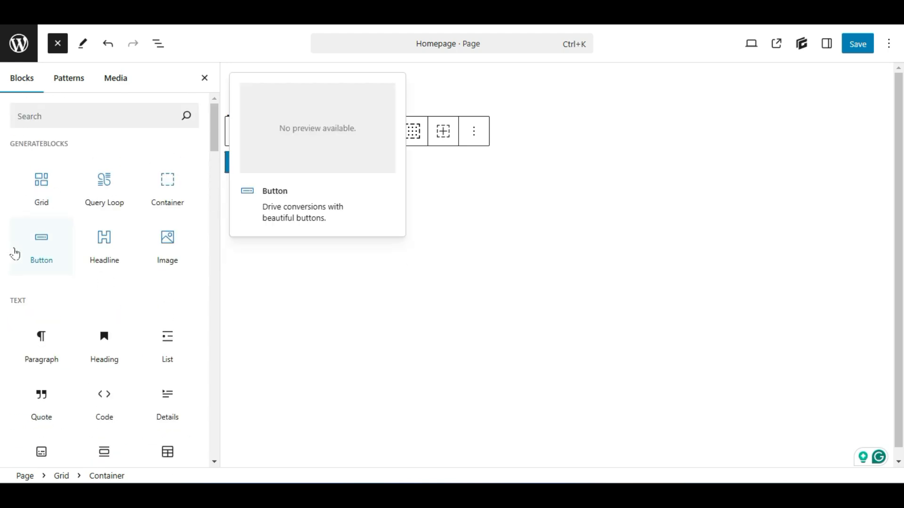
Add a Heading block inside the grid's container with the text "Welcome to my website" and close the block library
scroll(13, 267, down, 3)
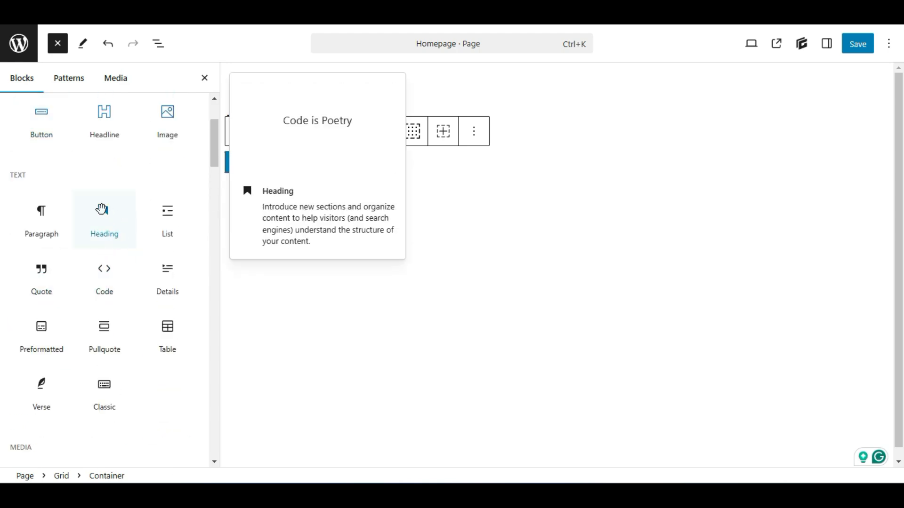
drag(105, 221, 262, 162)
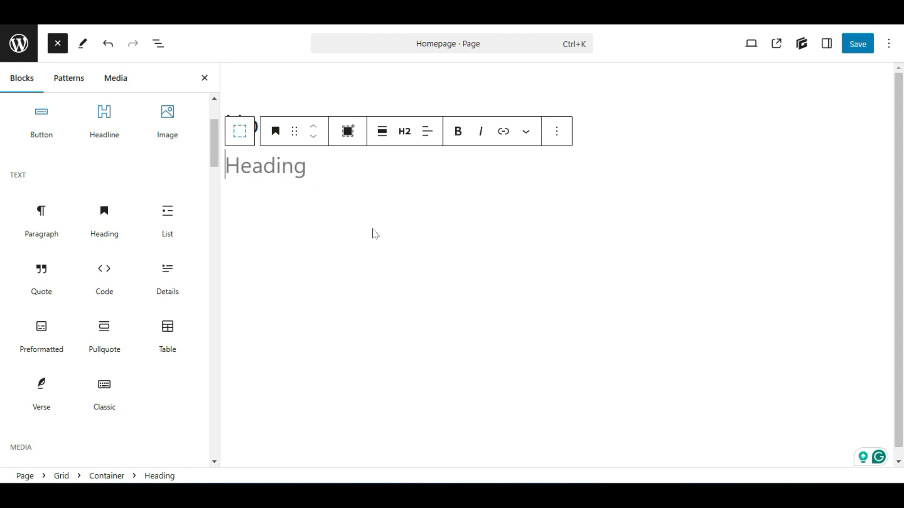
text(Welcom)
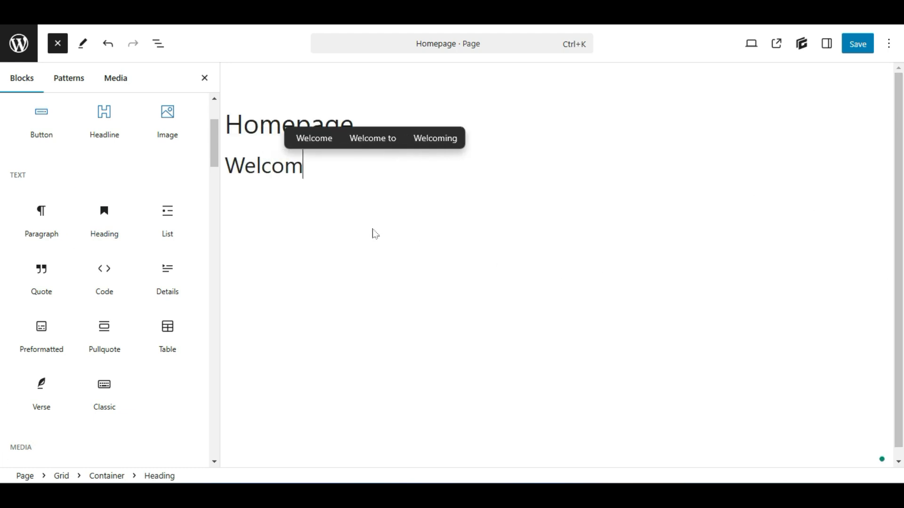
text(e to )
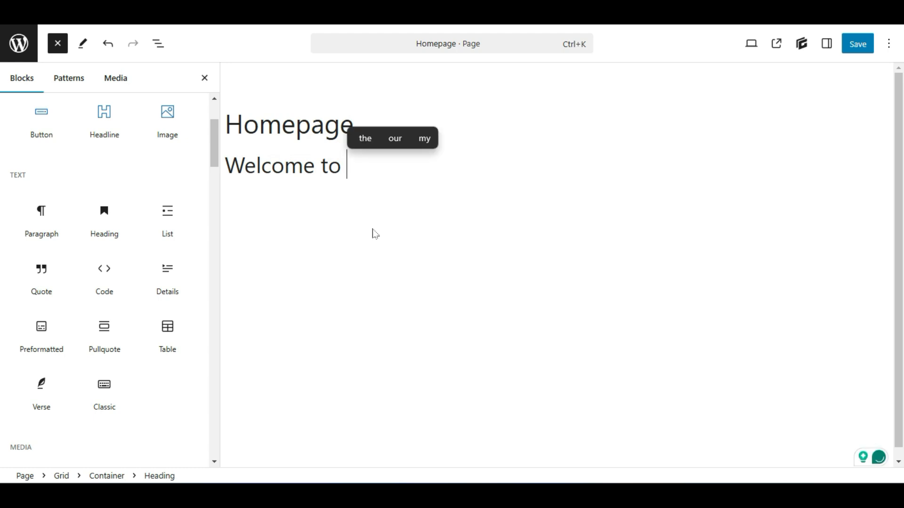
text(my website)
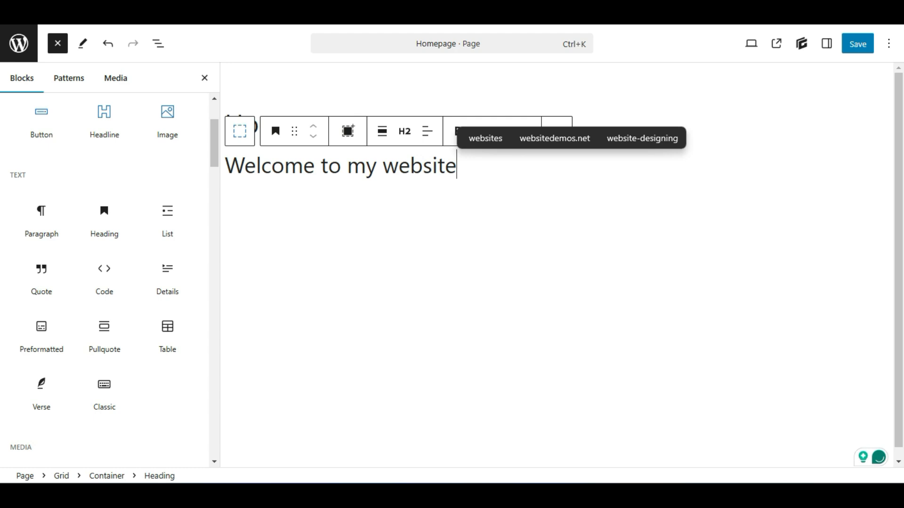
drag(348, 171, 456, 167)
click(455, 168)
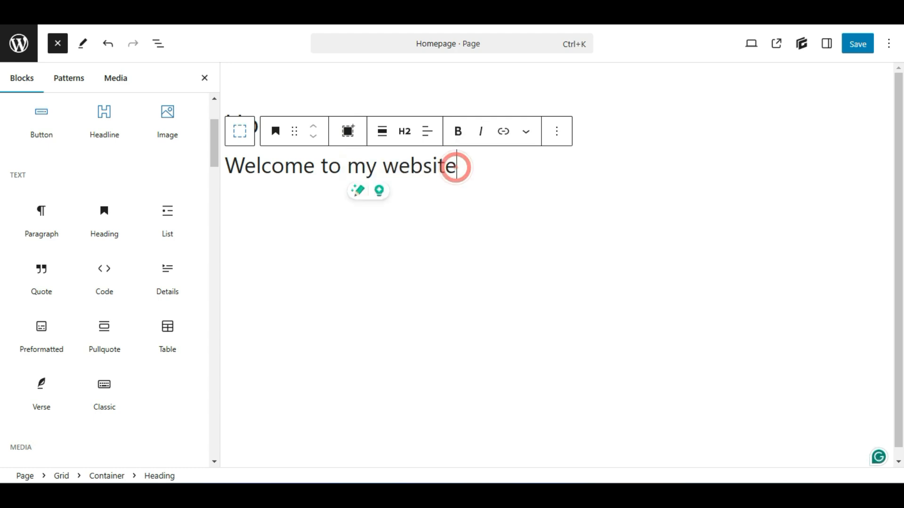
click(204, 78)
Select the "Welcome to my website" heading and examine its block alignment and text alignment options
click(102, 166)
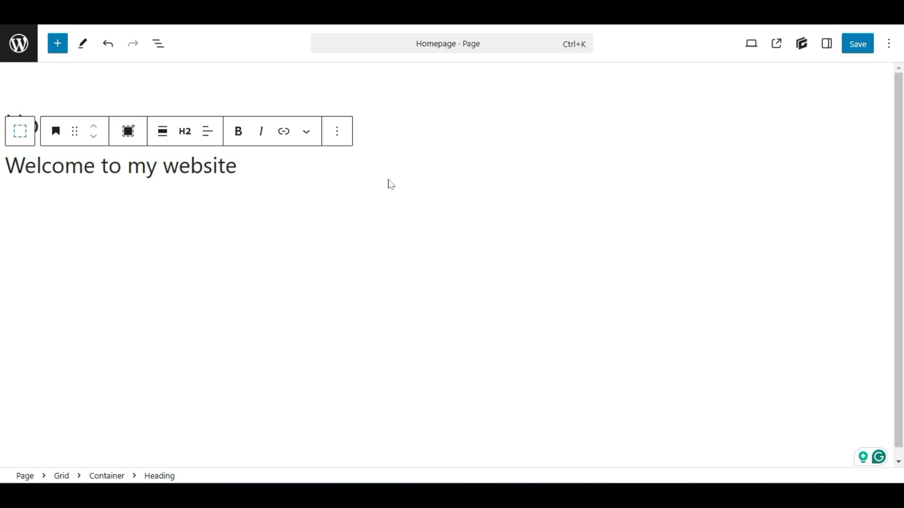
click(167, 141)
click(211, 134)
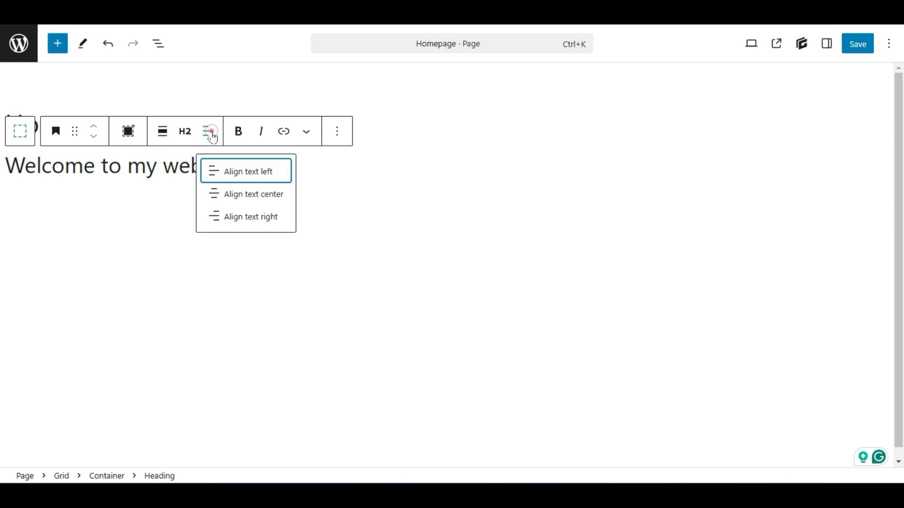
click(210, 133)
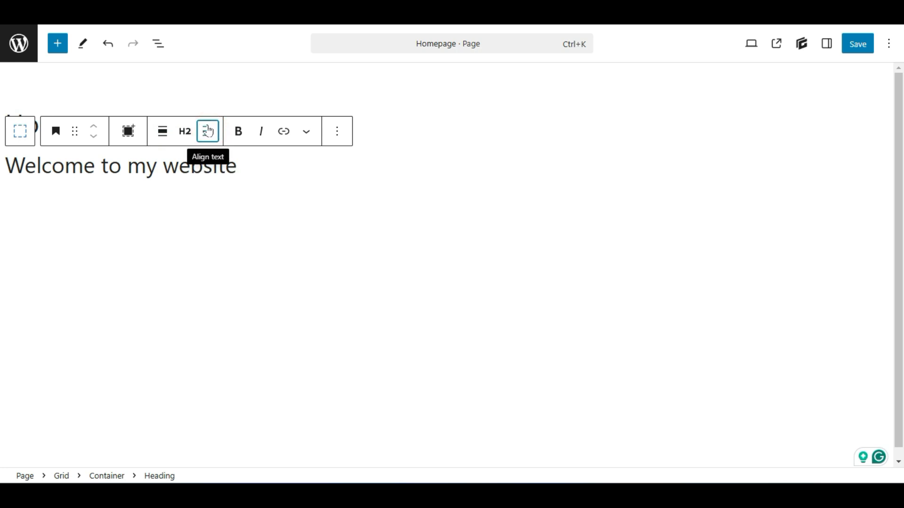
Center the text of the "Welcome to my website" heading
click(209, 132)
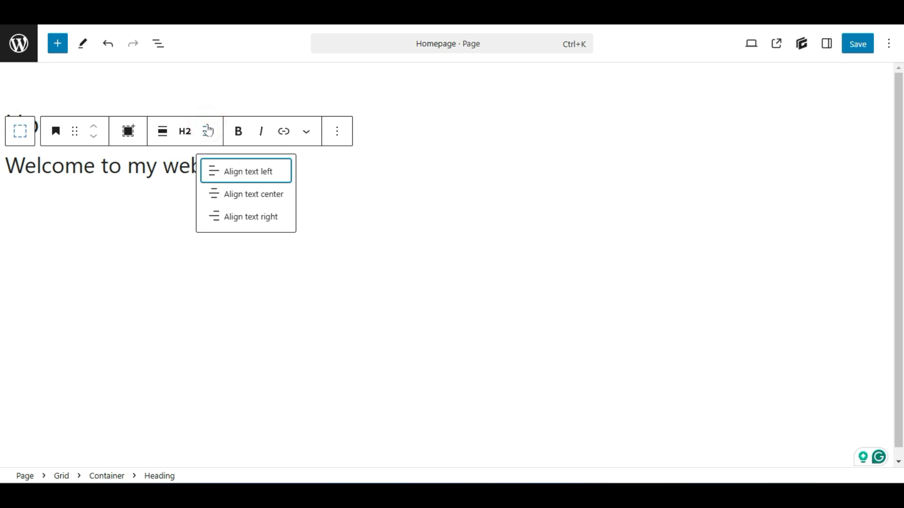
click(247, 195)
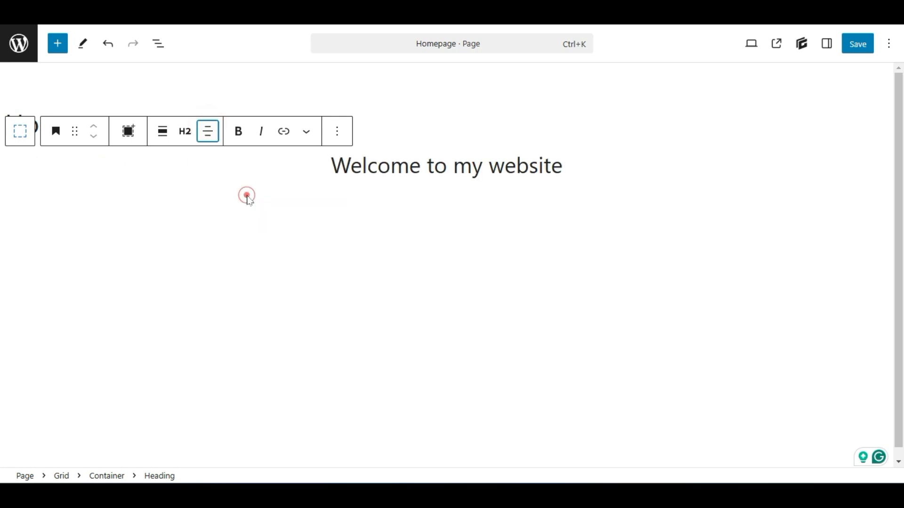
click(529, 166)
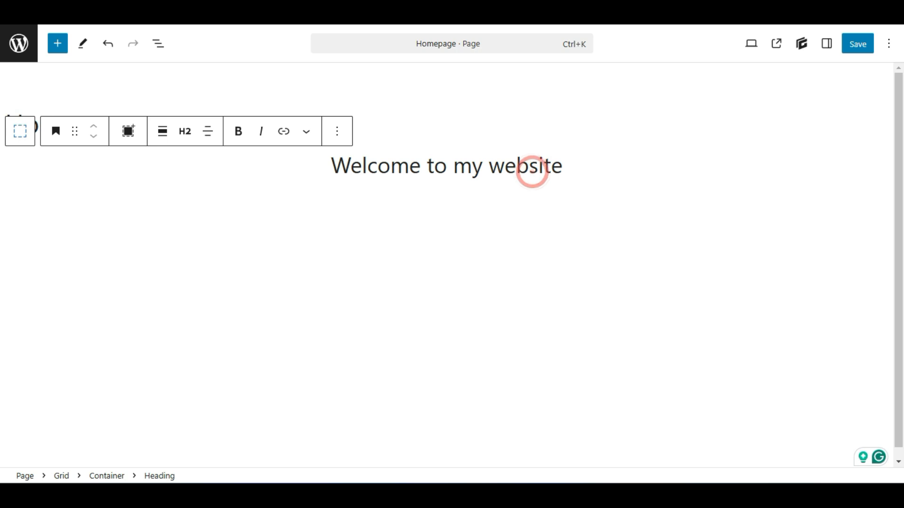
click(402, 165)
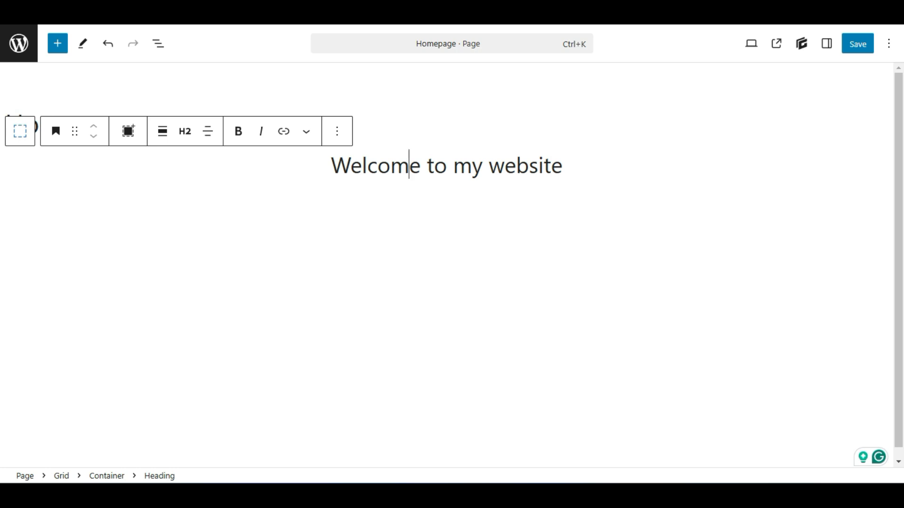
click(377, 168)
click(518, 169)
click(542, 165)
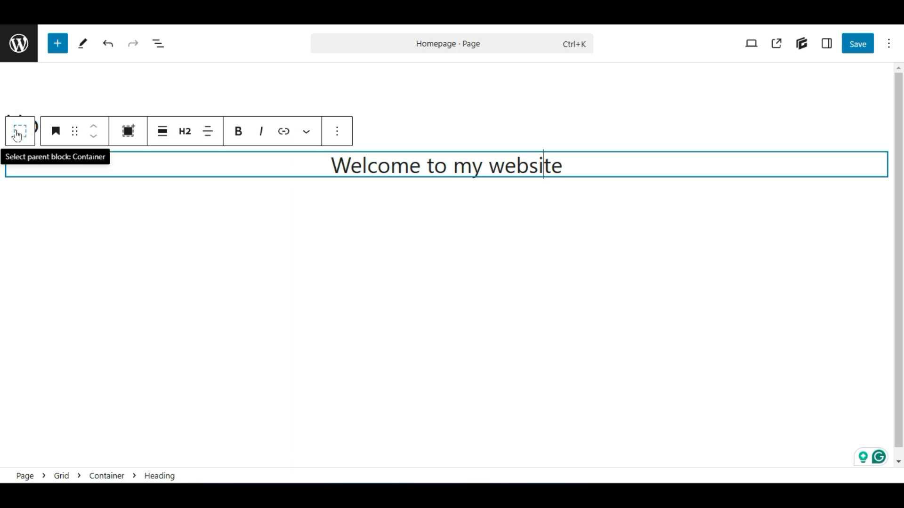
Select the container that holds the "Welcome to my website" heading and show its block settings
click(17, 136)
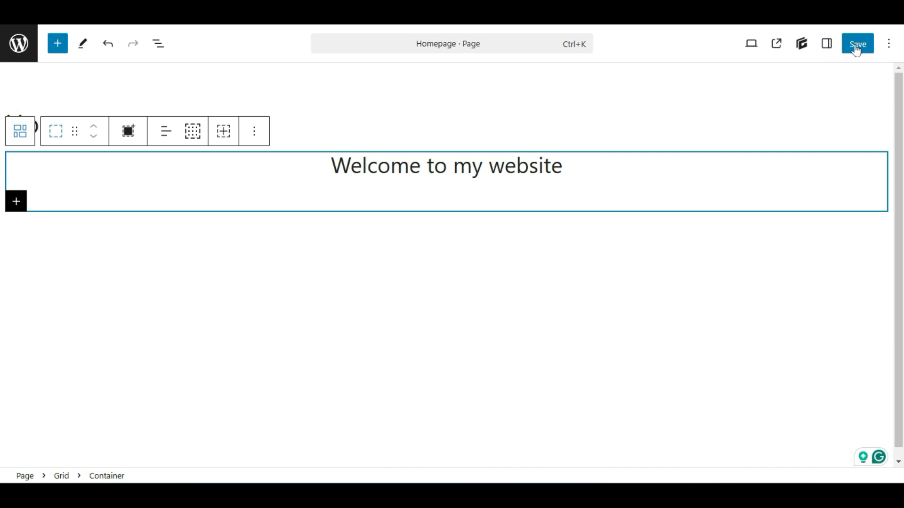
click(827, 46)
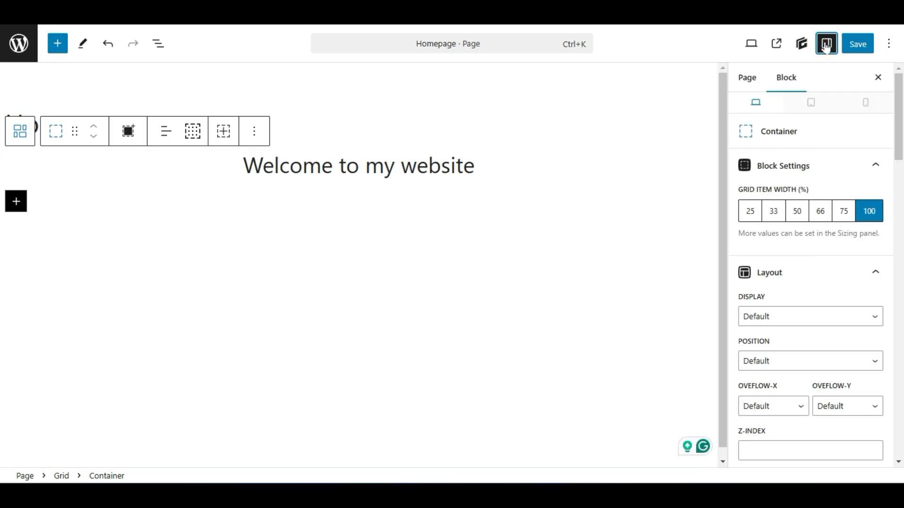
click(787, 79)
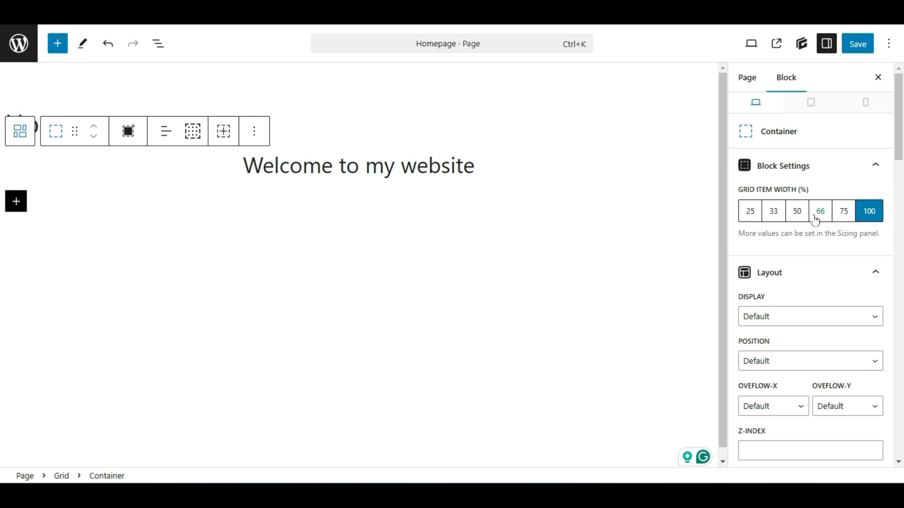
Try a grid item width of 50% on the container and restore it to 100%
click(798, 214)
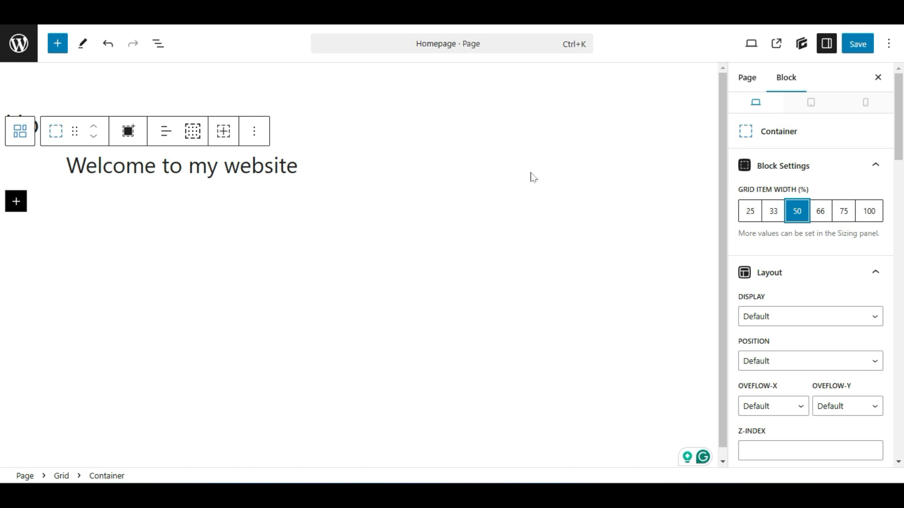
click(806, 219)
click(878, 216)
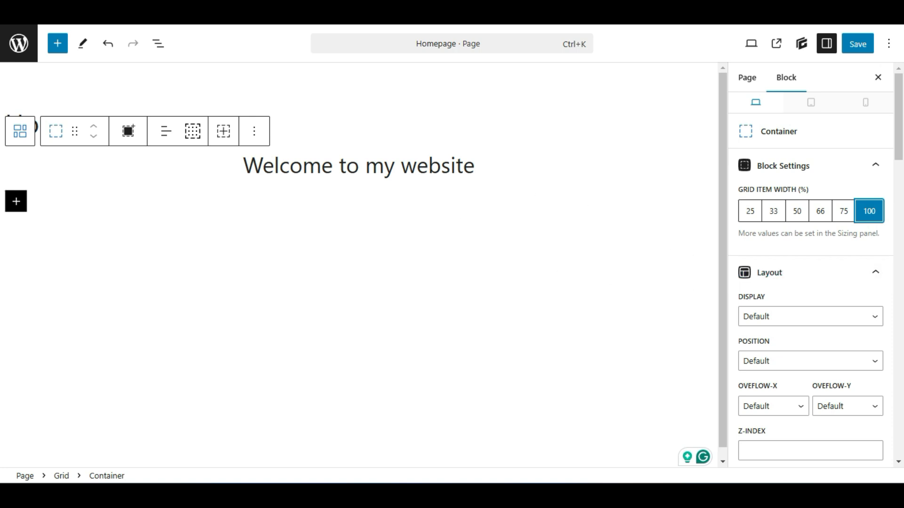
Enable a gradient background on the heading's container, keeping the Element selector
scroll(885, 282, down, 12)
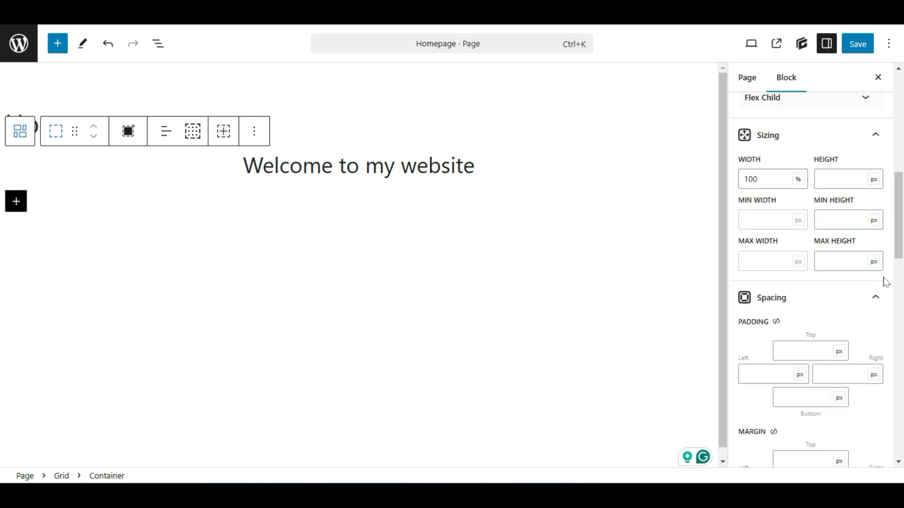
scroll(885, 283, down, 14)
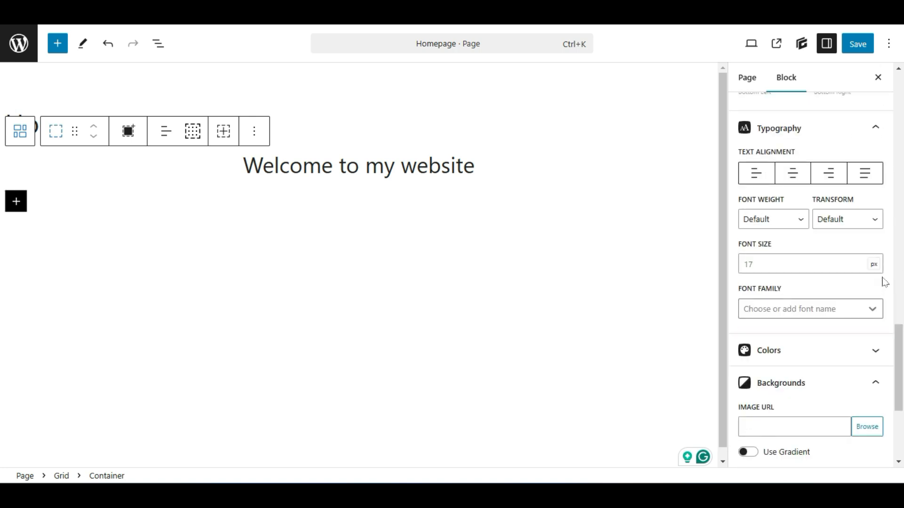
scroll(881, 280, down, 2)
scroll(882, 282, up, 1)
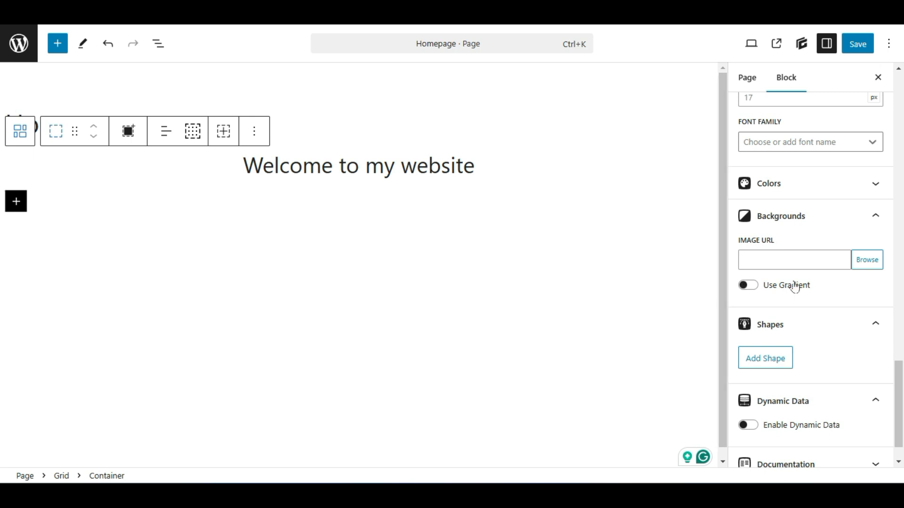
scroll(801, 285, down, 1)
click(744, 244)
click(748, 245)
click(748, 244)
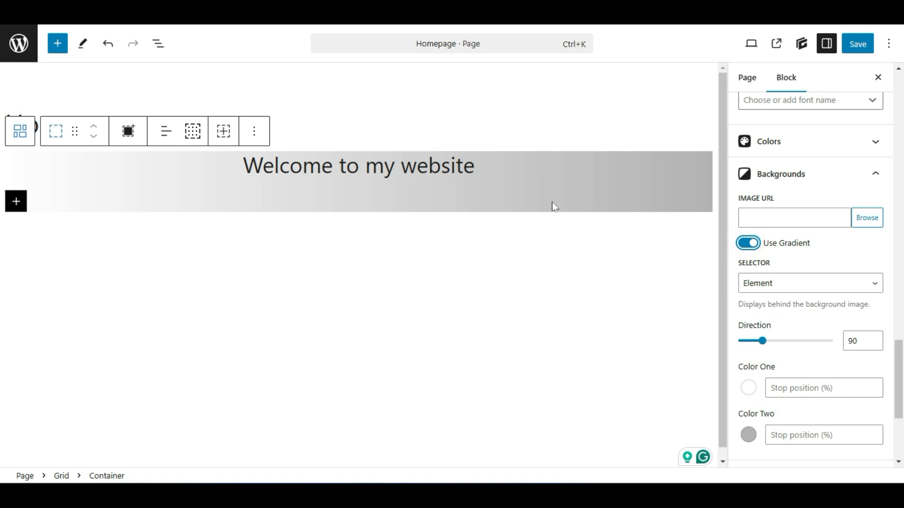
click(769, 286)
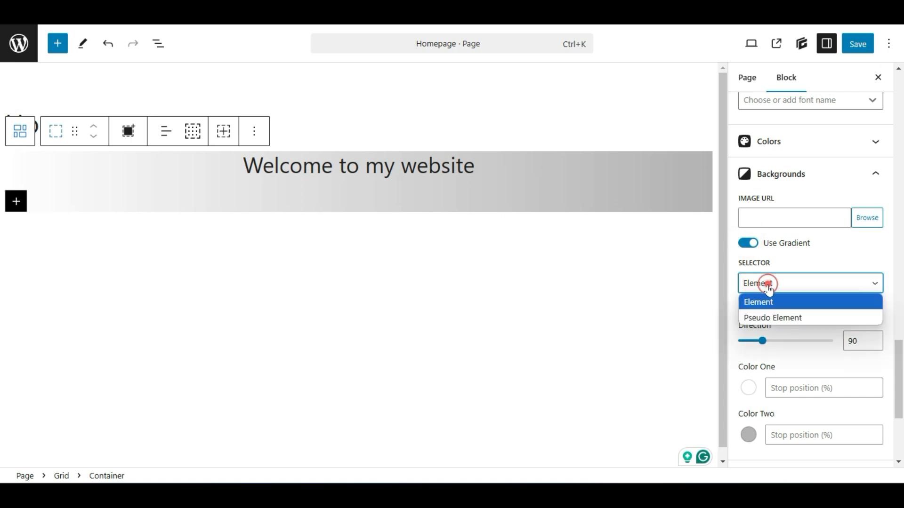
click(755, 253)
click(754, 246)
click(751, 243)
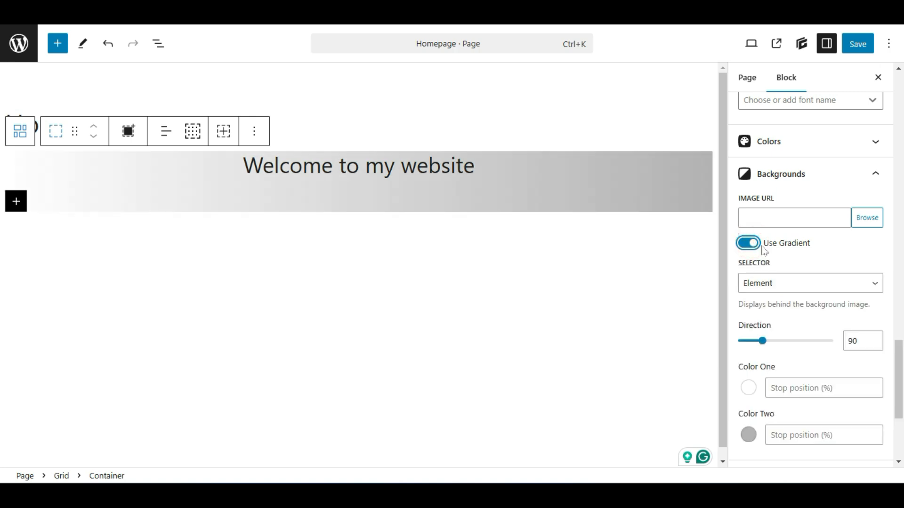
Set the container gradient's first color to a pale red, about rgba(250, 6, 6, 0.1), and its second to the blue accent color
scroll(764, 252, down, 3)
scroll(764, 177, down, 1)
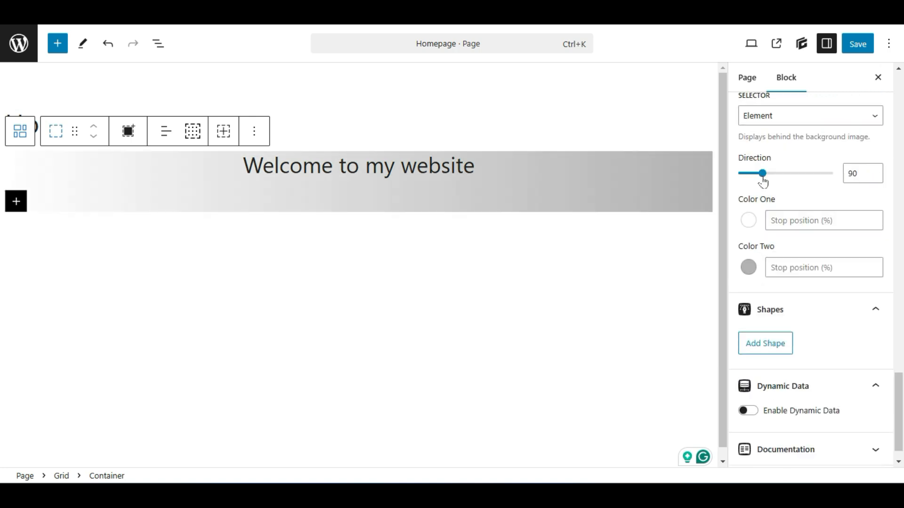
click(755, 221)
click(746, 248)
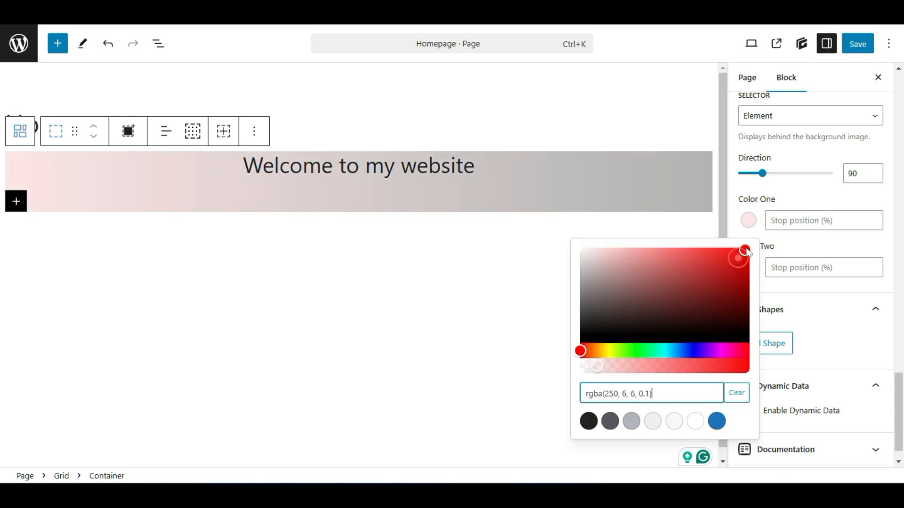
click(769, 197)
click(748, 268)
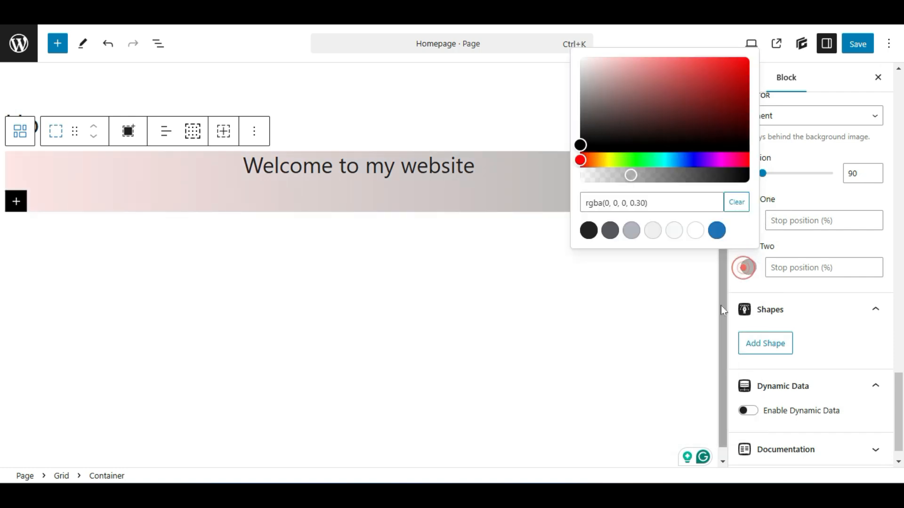
click(717, 231)
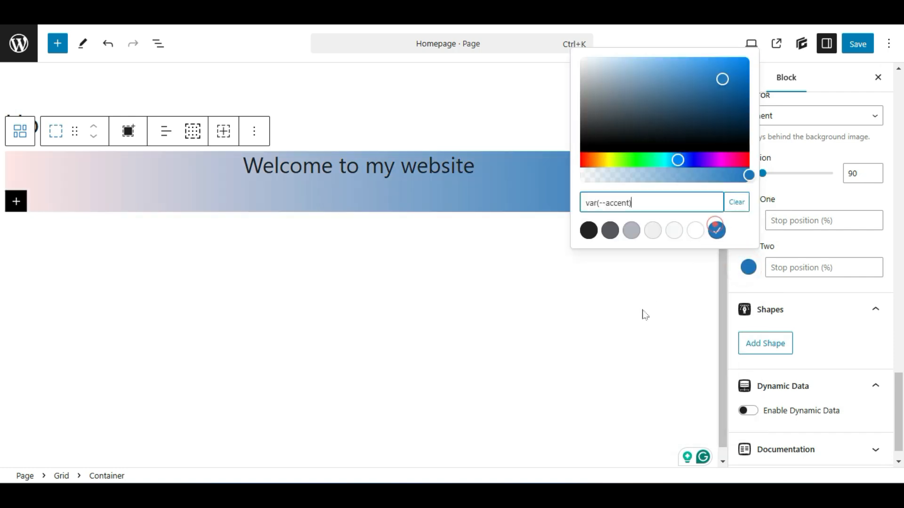
click(405, 221)
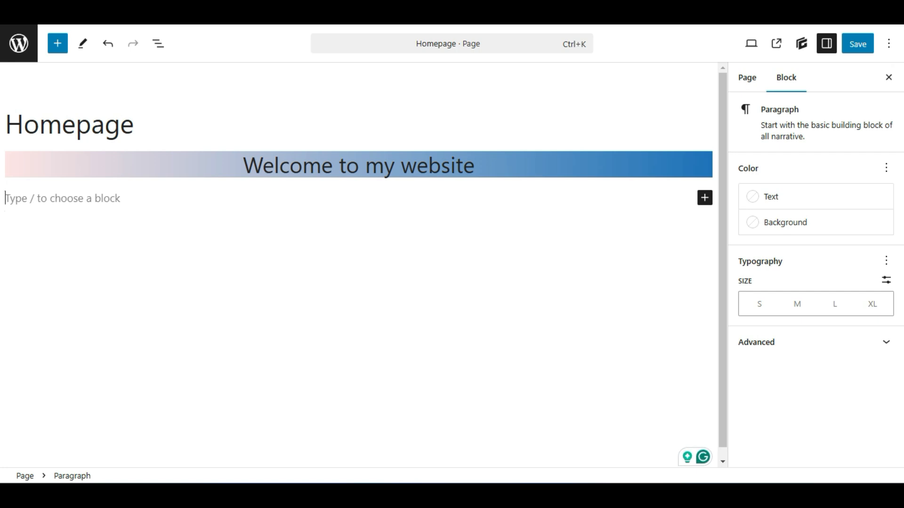
Set the text color of the "Welcome to my website" heading to the white theme color Base 3
double_click(389, 163)
triple_click(403, 163)
click(403, 163)
double_click(404, 162)
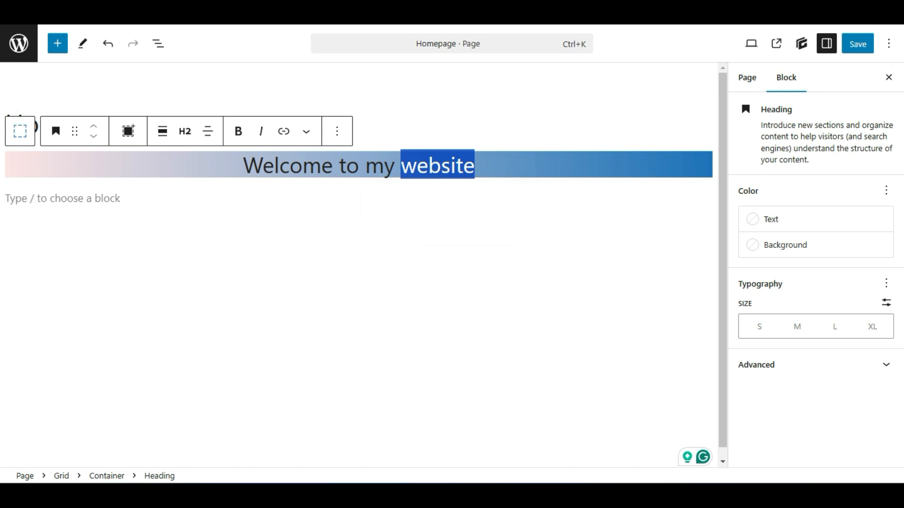
triple_click(404, 163)
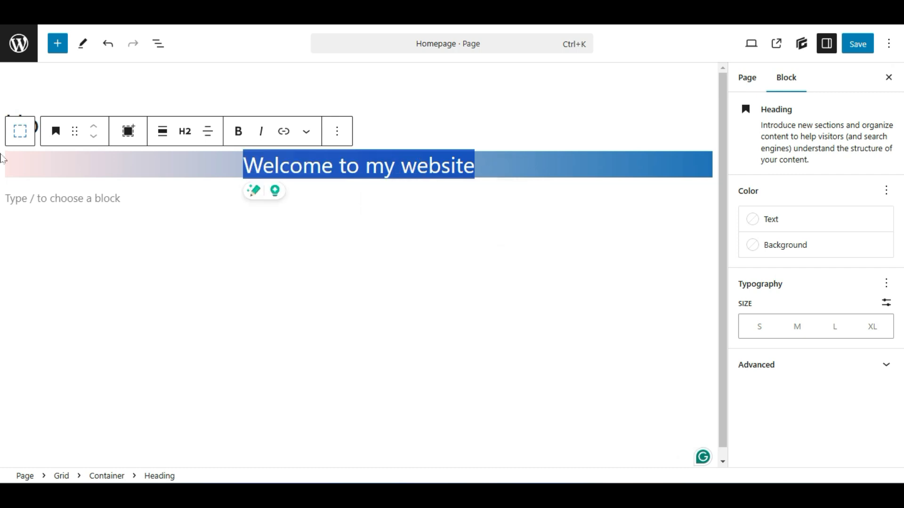
click(20, 137)
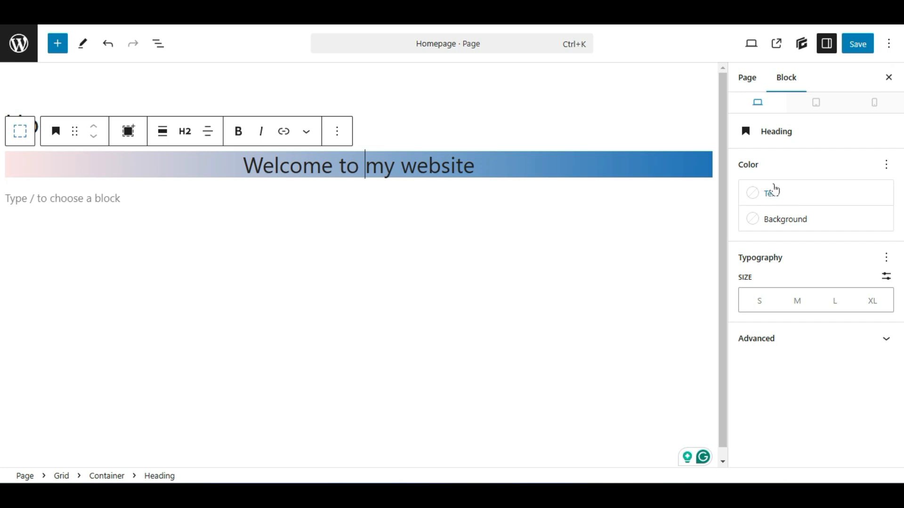
click(769, 198)
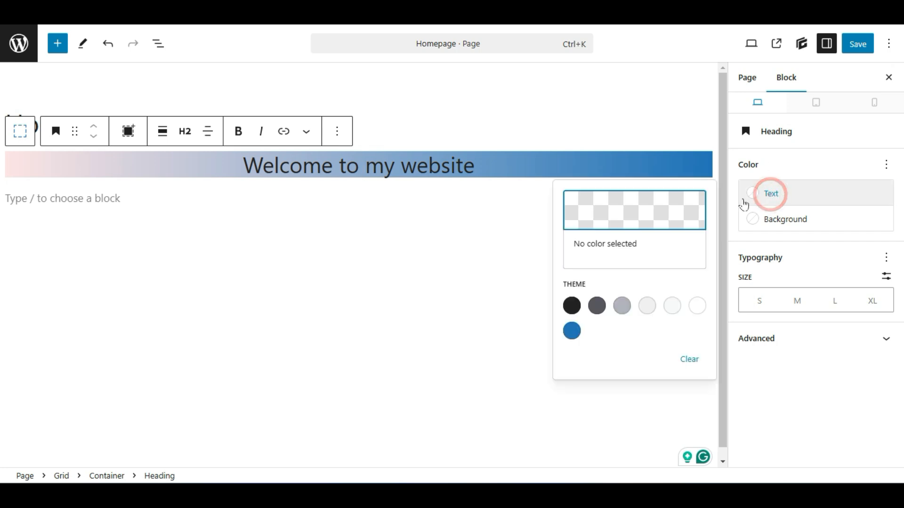
click(692, 307)
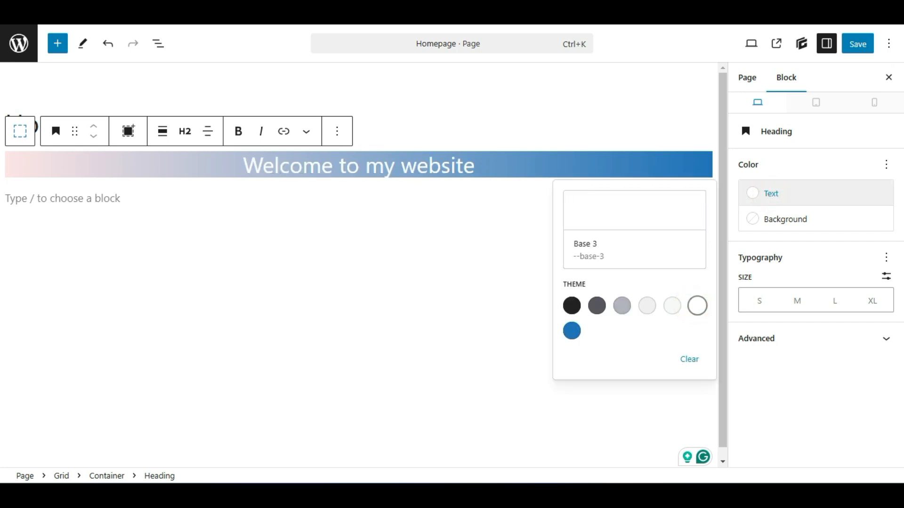
click(436, 201)
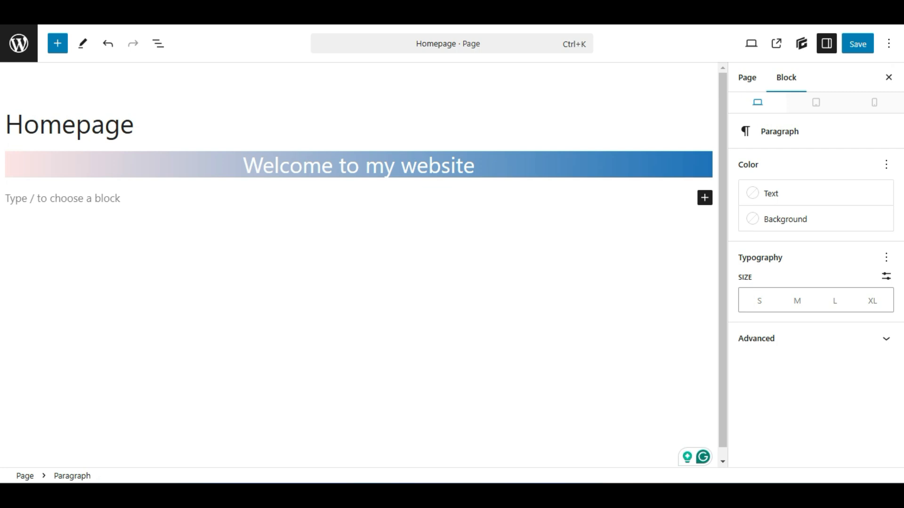
Try the Pseudo Element selector for the container's gradient background and restore it to Element
click(549, 169)
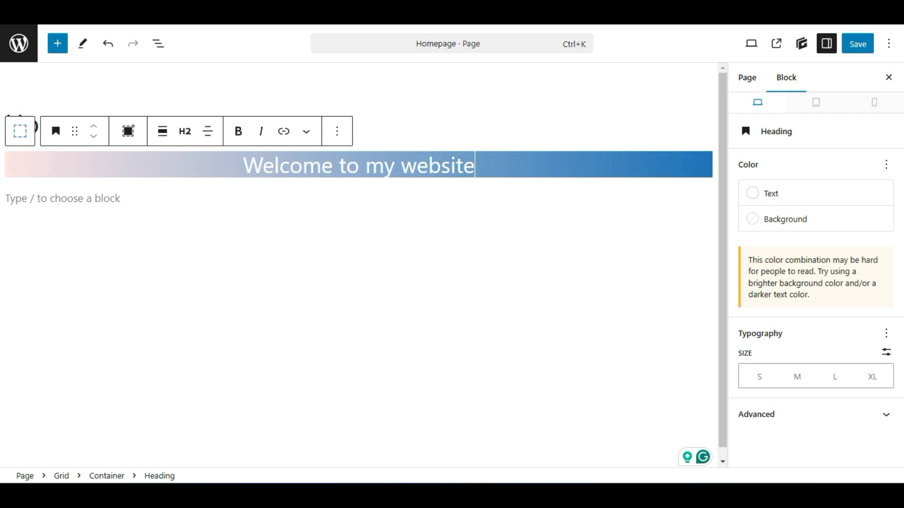
click(426, 162)
click(321, 167)
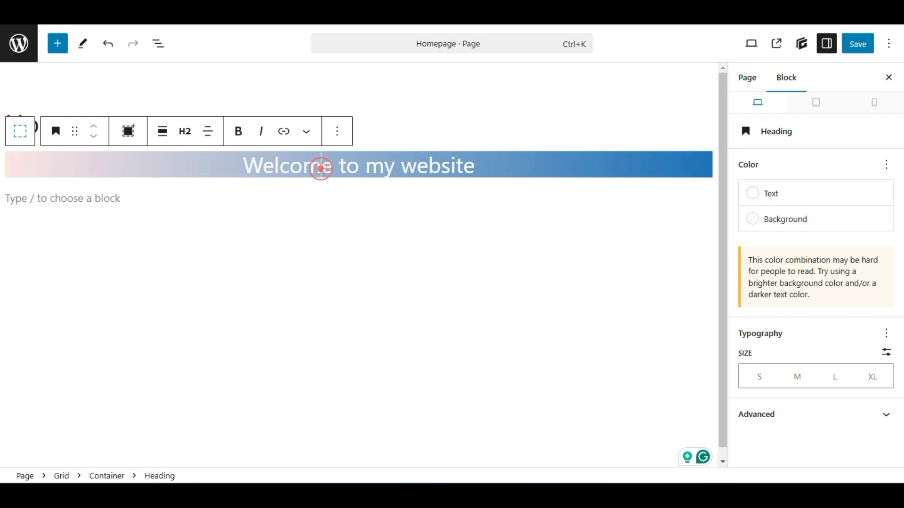
click(19, 137)
scroll(857, 233, down, 6)
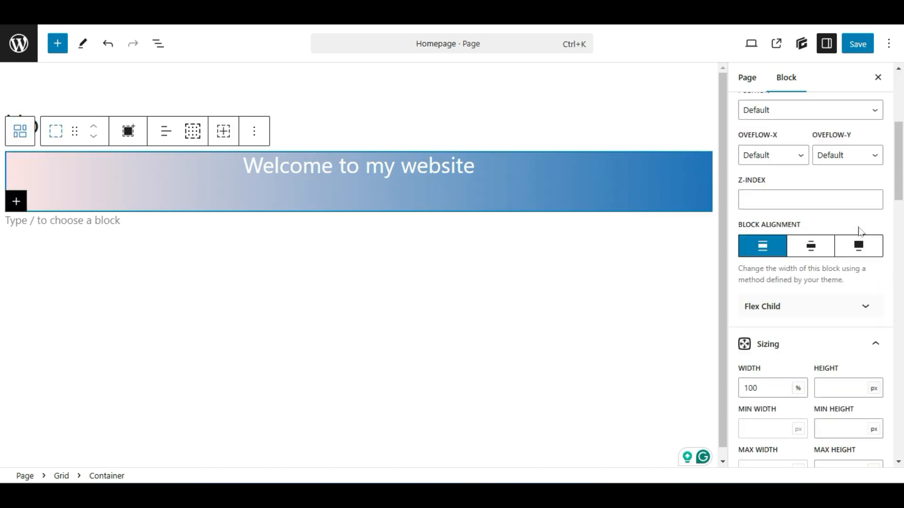
scroll(855, 238, down, 12)
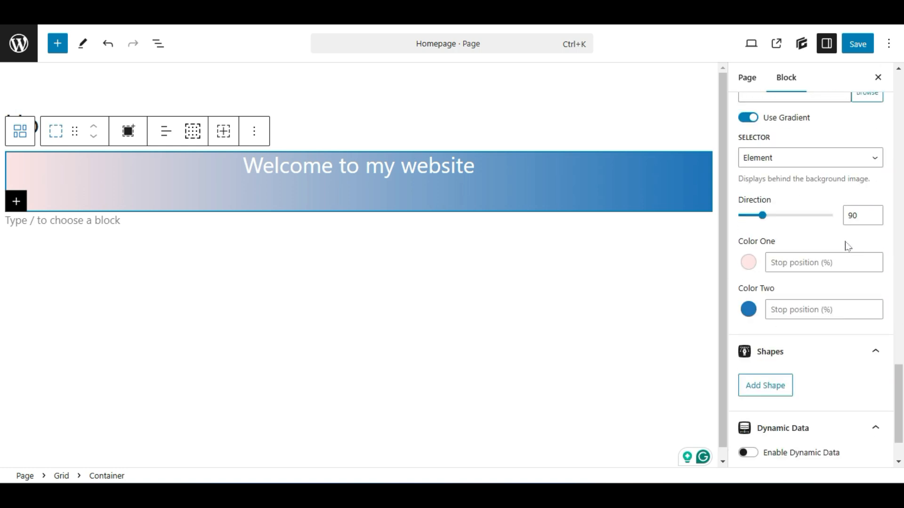
scroll(850, 247, up, 2)
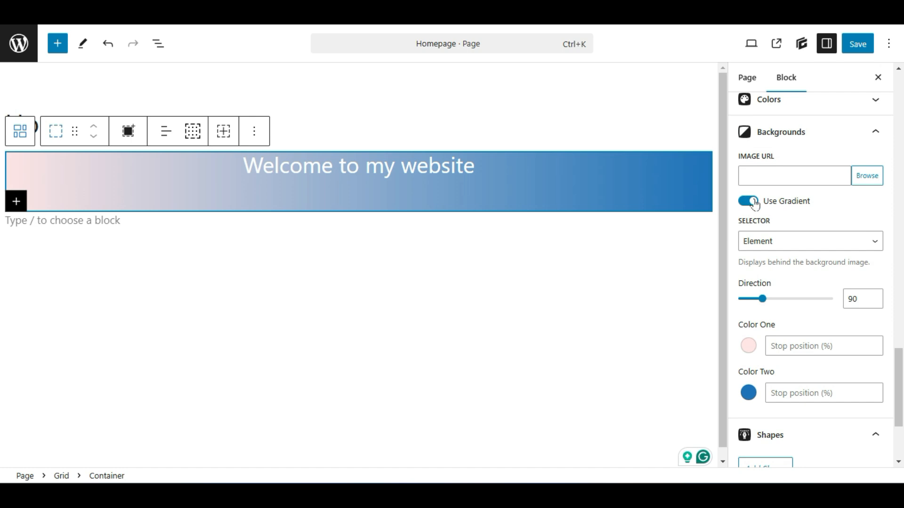
click(765, 241)
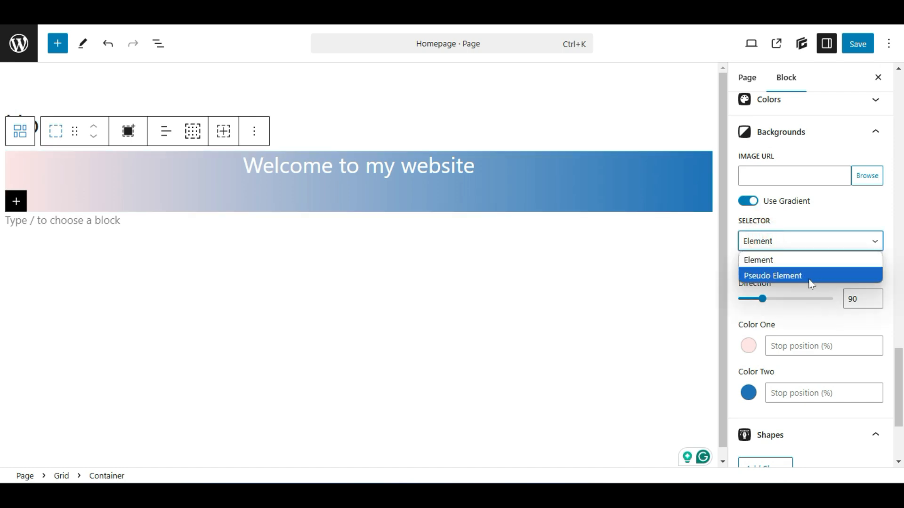
click(824, 275)
click(821, 246)
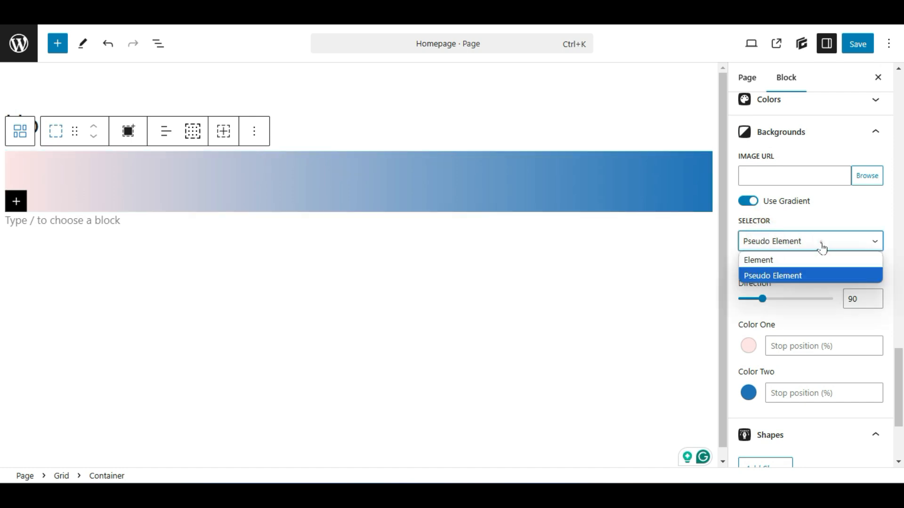
click(812, 261)
scroll(826, 238, down, 3)
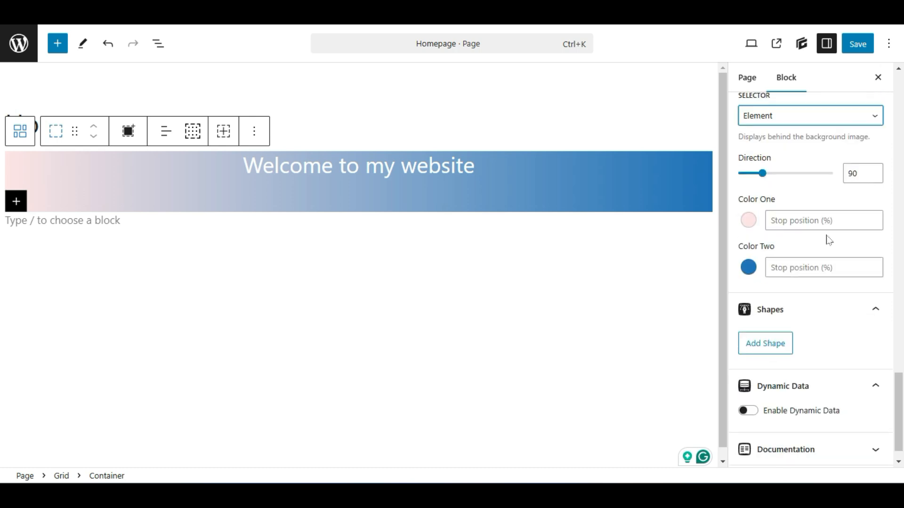
Set the direction of the heading container's gradient to 360
drag(762, 173, 846, 171)
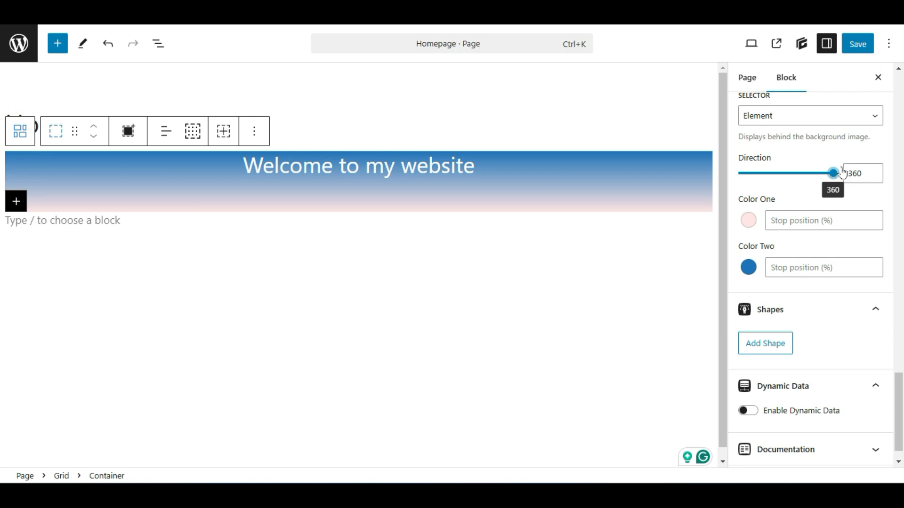
drag(834, 171, 836, 174)
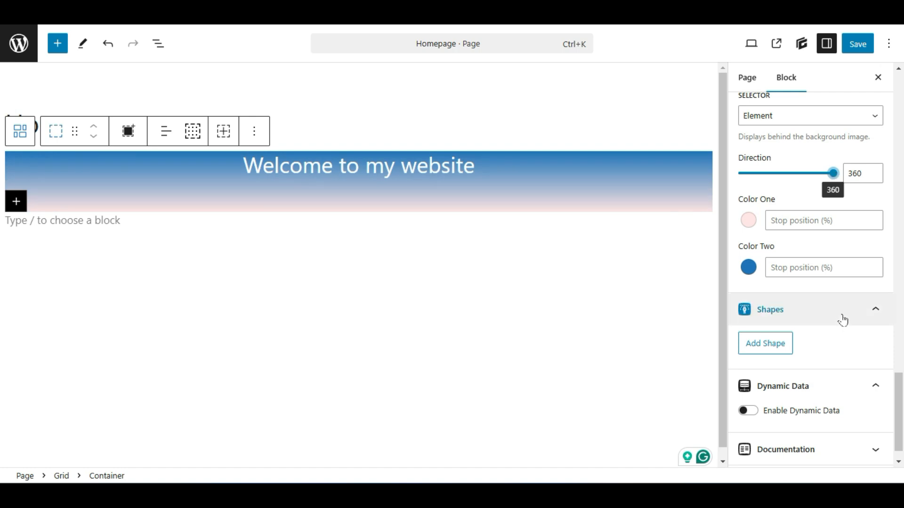
Try adding a shape to the heading's container and remove it again
scroll(840, 250, down, 1)
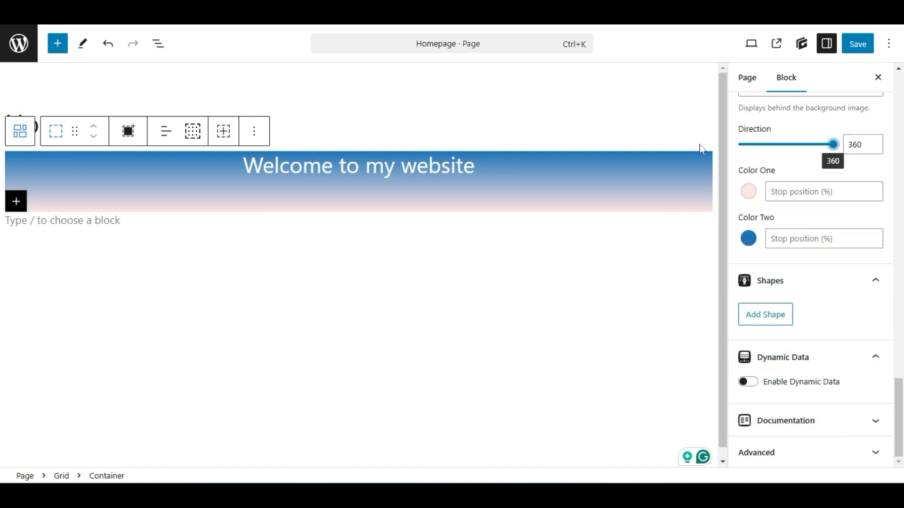
click(766, 312)
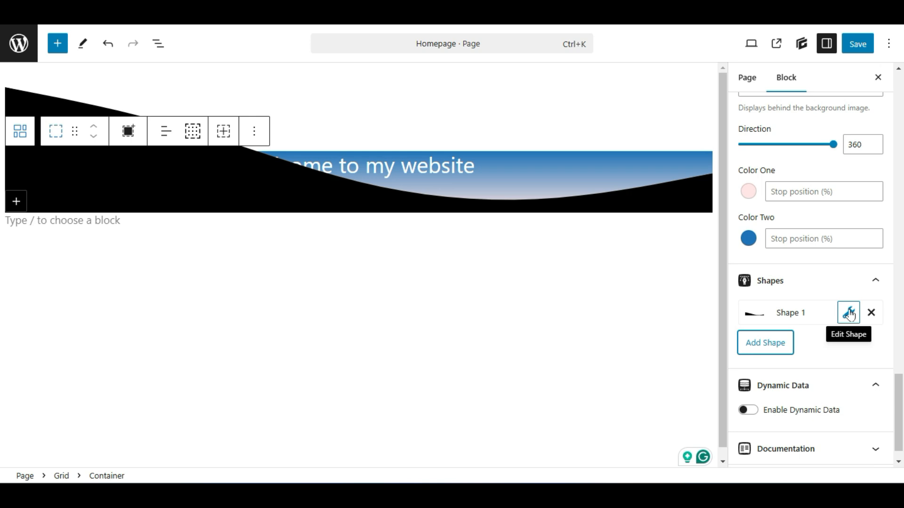
click(871, 314)
click(504, 83)
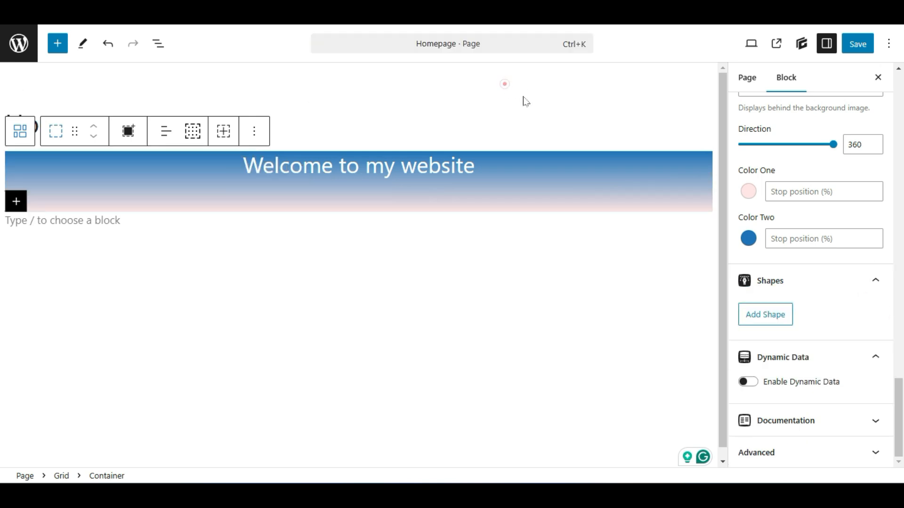
Select the empty paragraph below the welcome heading and browse the blocks available for insertion
click(366, 228)
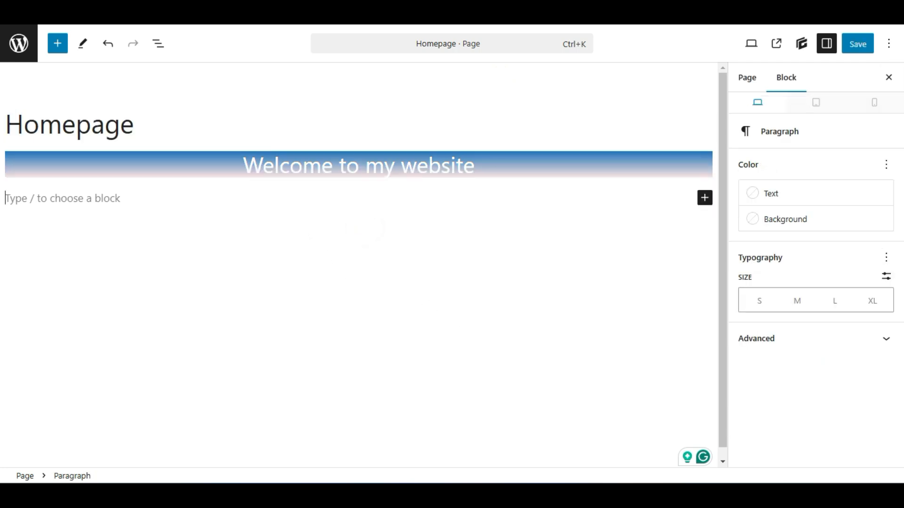
click(52, 44)
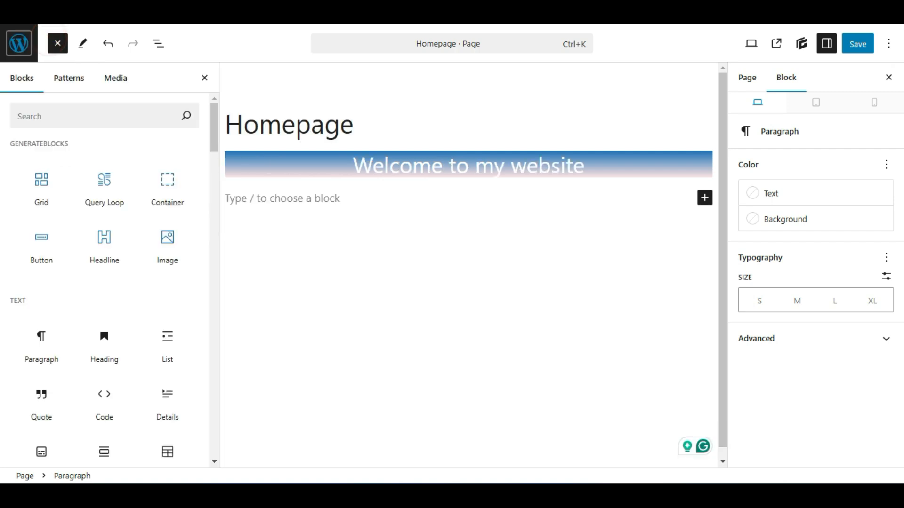
scroll(2, 241, down, 8)
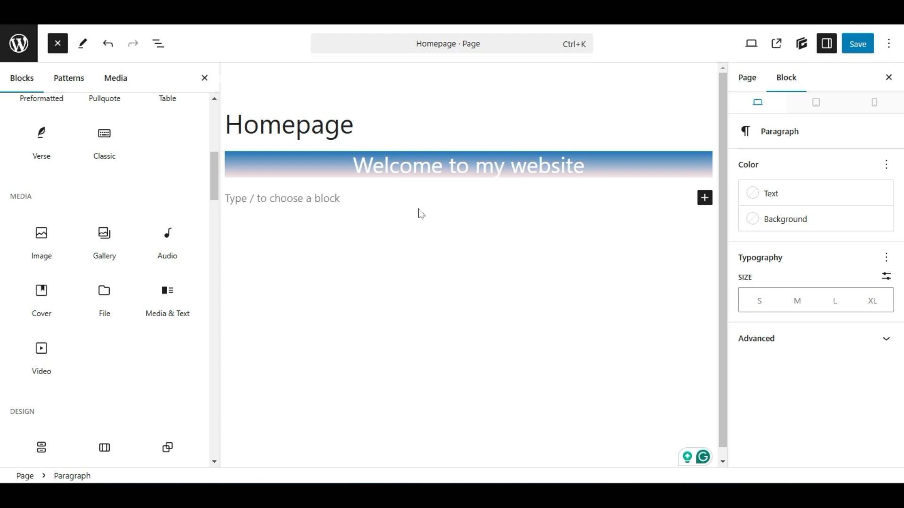
Open the GenerateBlocks Pattern Library and look through the free patterns, such as the query loop, FAQ, team, pricing and feature designs
click(801, 45)
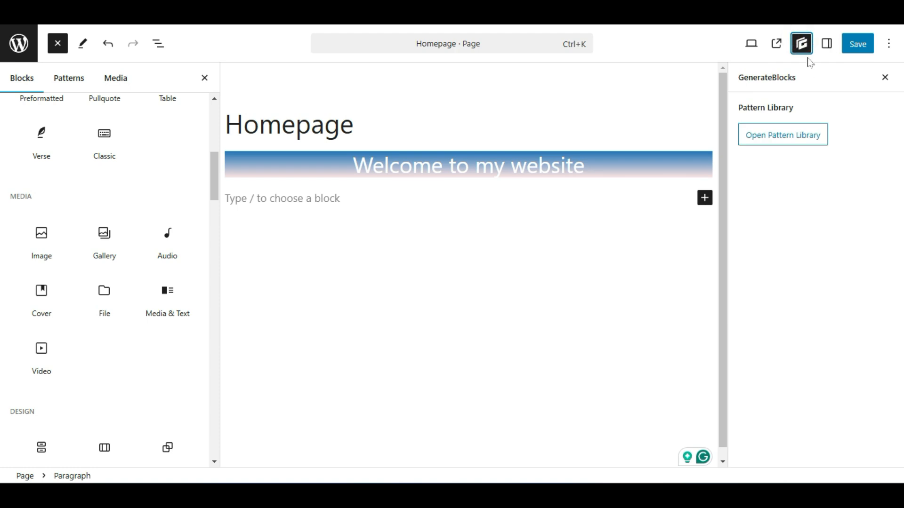
click(769, 135)
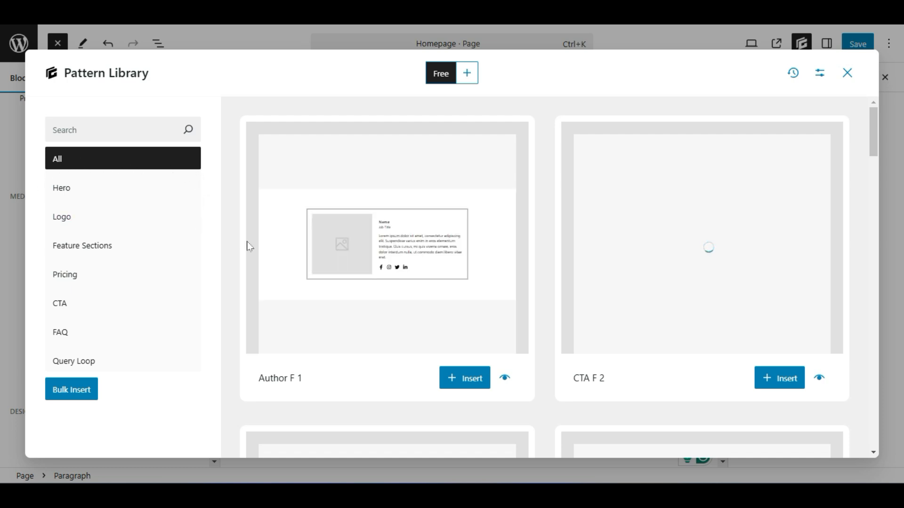
scroll(249, 245, down, 10)
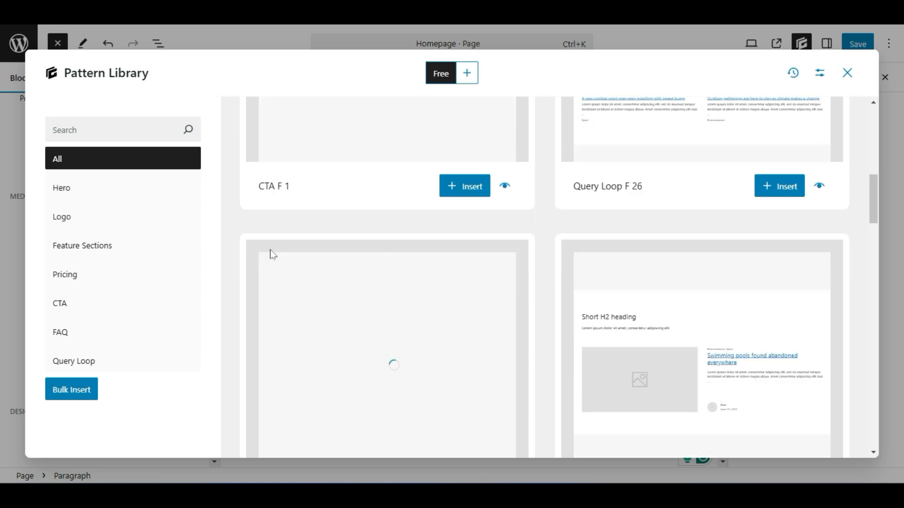
scroll(273, 254, down, 5)
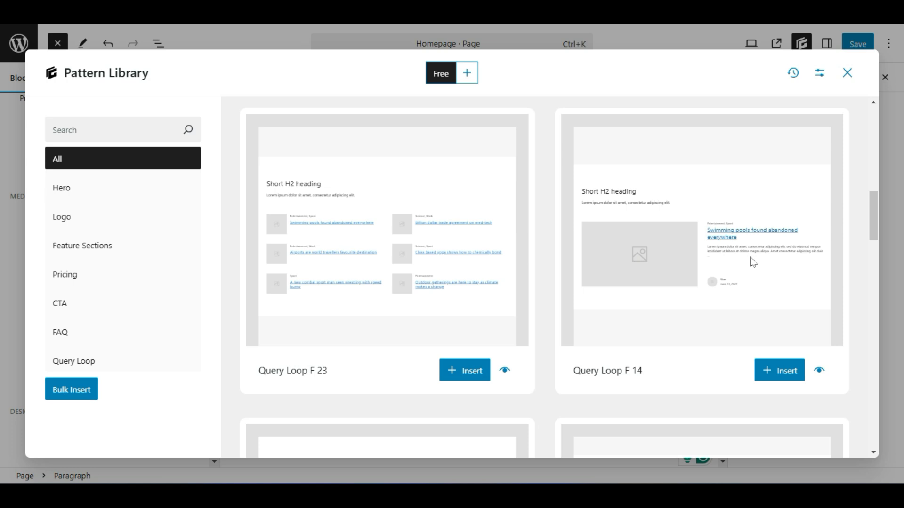
scroll(506, 244, down, 10)
scroll(507, 243, down, 10)
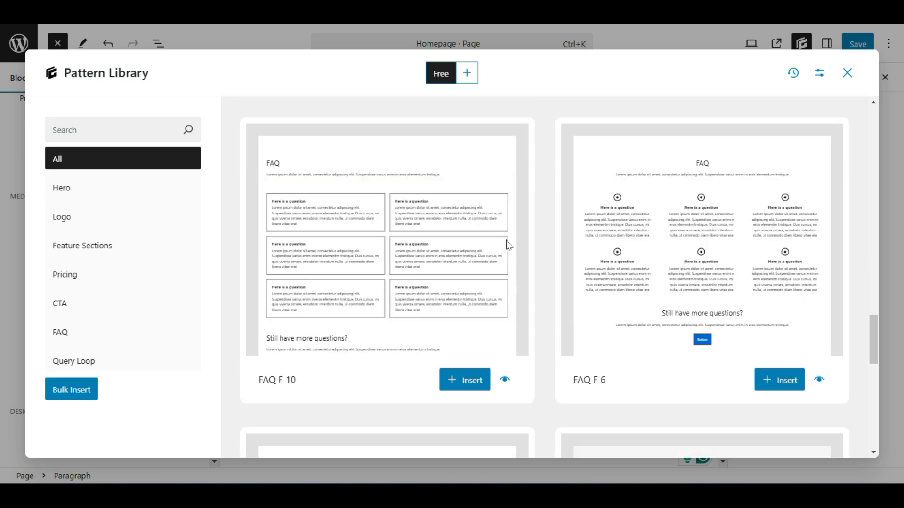
scroll(516, 262, down, 10)
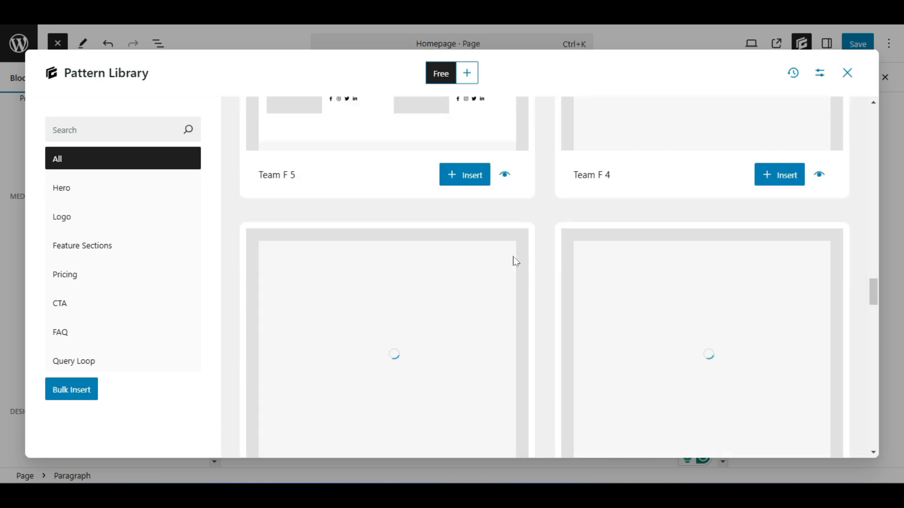
scroll(559, 245, up, 4)
scroll(557, 245, down, 8)
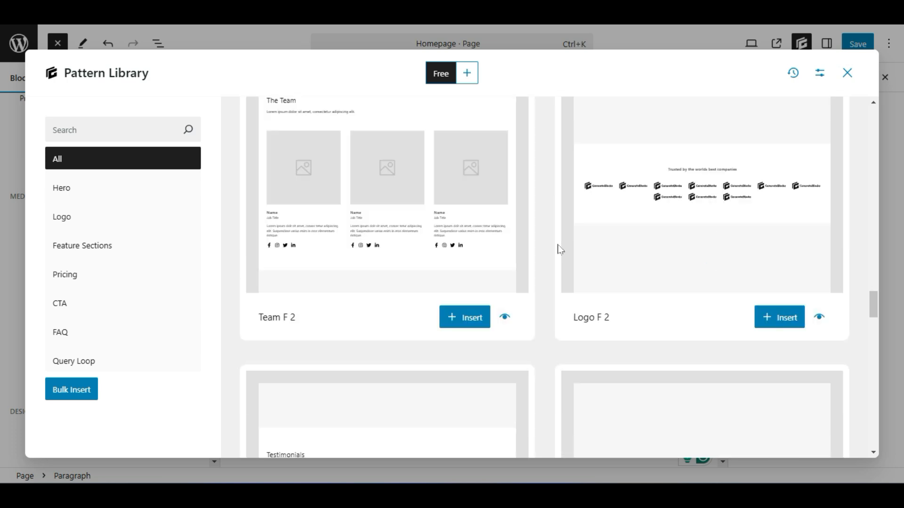
scroll(559, 250, down, 10)
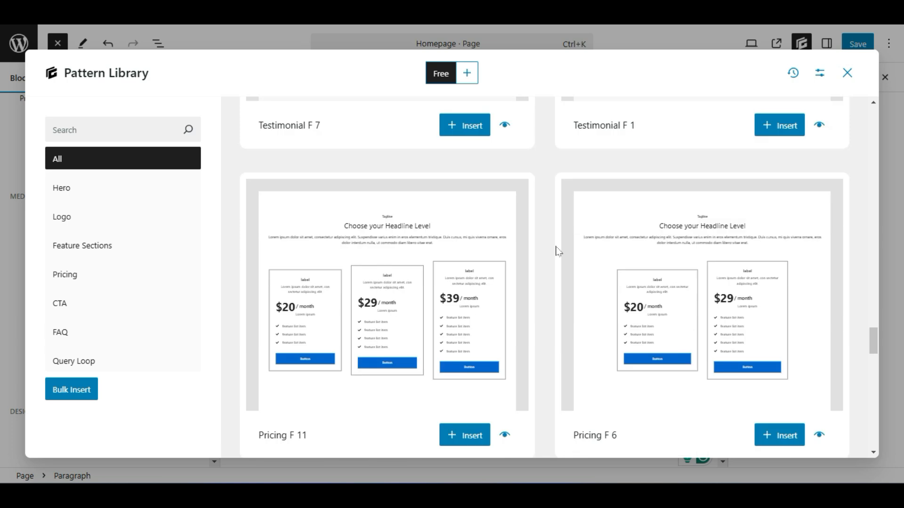
scroll(557, 251, down, 7)
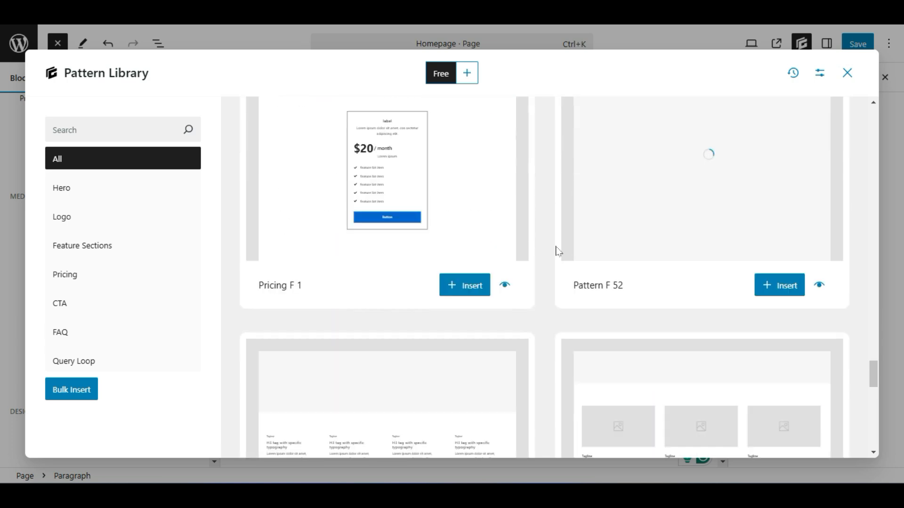
scroll(553, 256, down, 5)
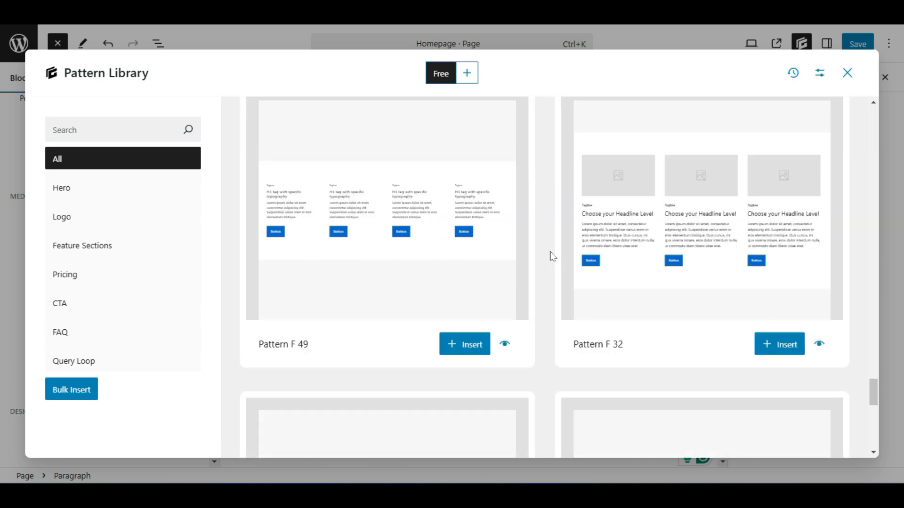
scroll(553, 256, up, 5)
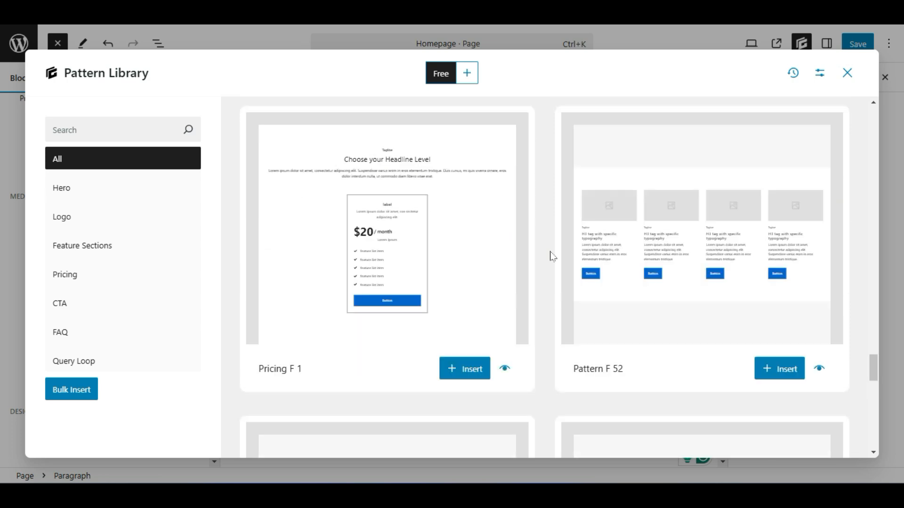
scroll(553, 256, down, 5)
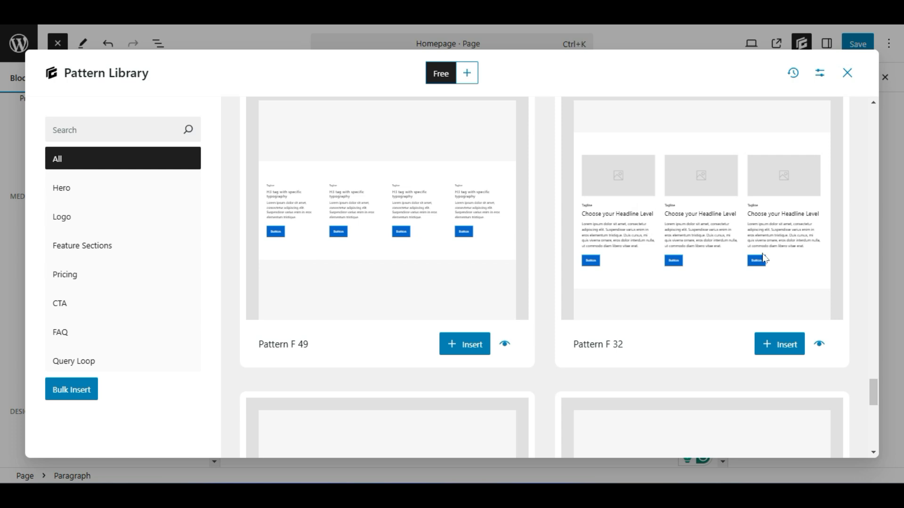
scroll(705, 190, down, 3)
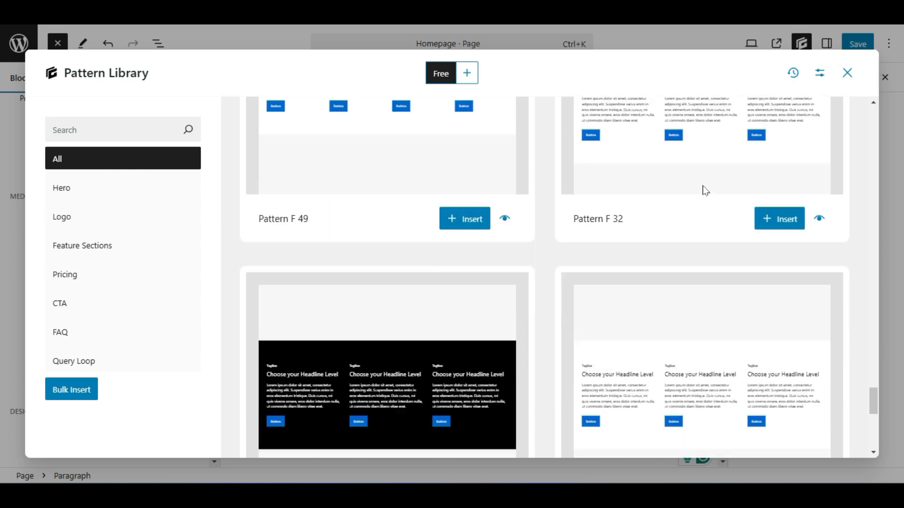
scroll(705, 190, down, 1)
scroll(703, 193, down, 3)
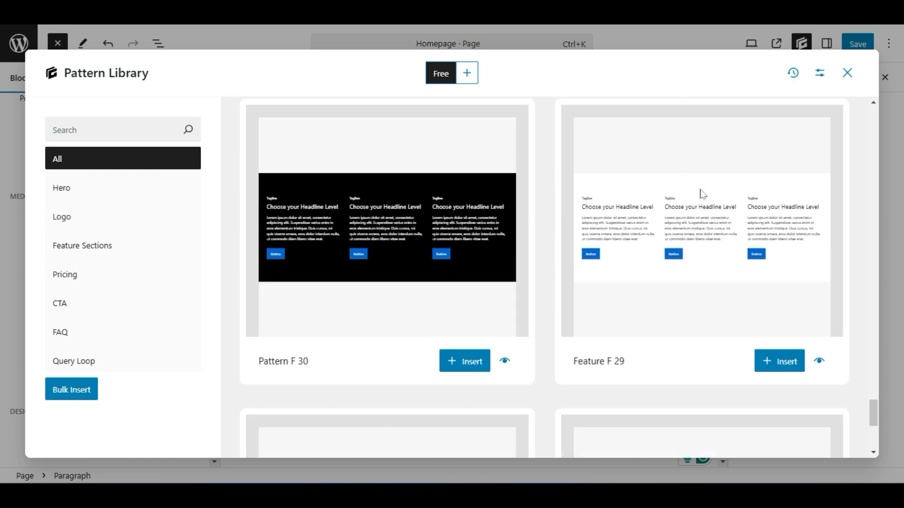
scroll(701, 194, down, 7)
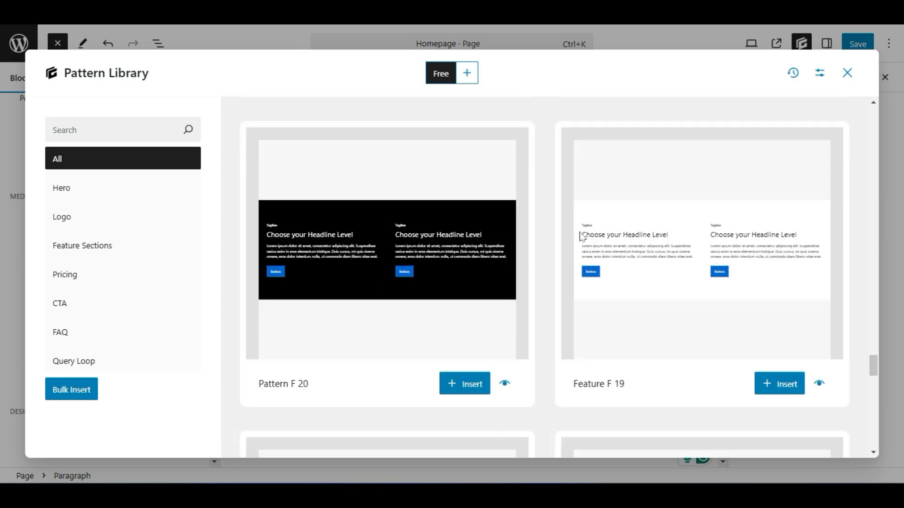
Insert the Feature F 5 pattern below the welcome heading, close the block inserter and review the new section
scroll(579, 245, down, 6)
scroll(574, 253, down, 10)
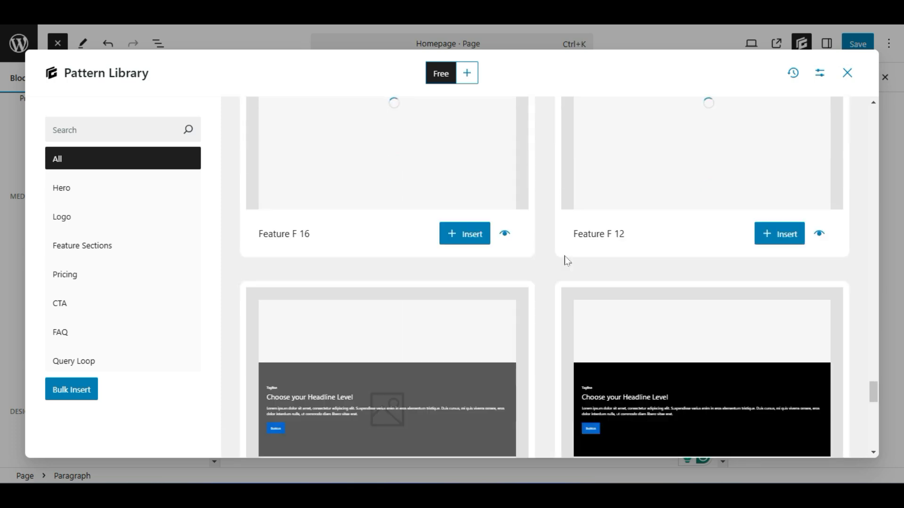
scroll(551, 213, up, 2)
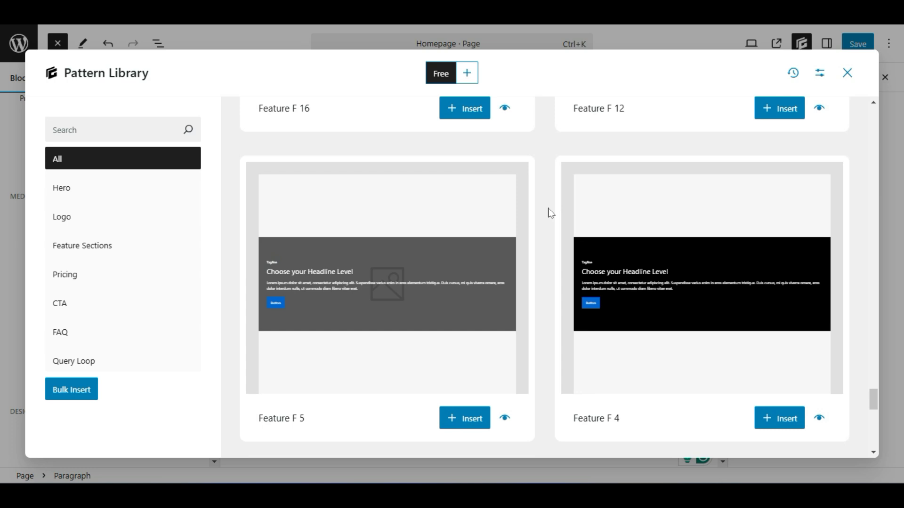
scroll(551, 213, down, 3)
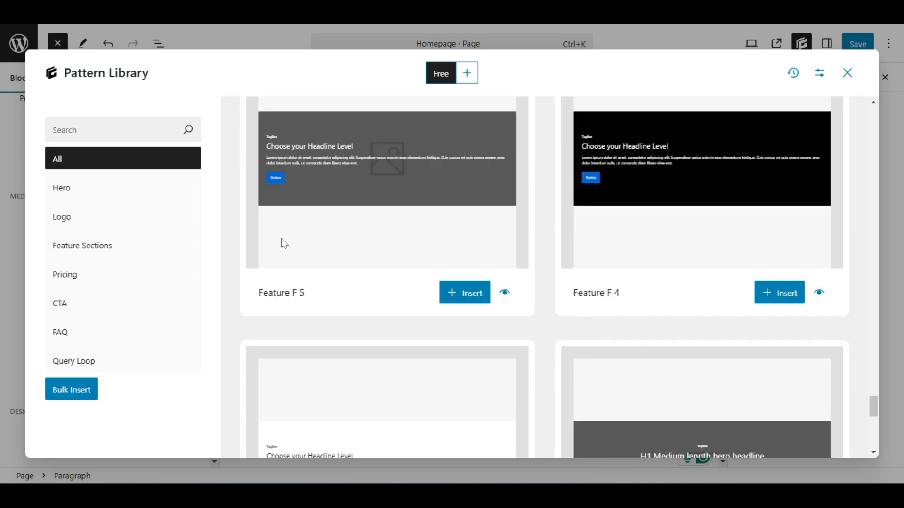
click(453, 288)
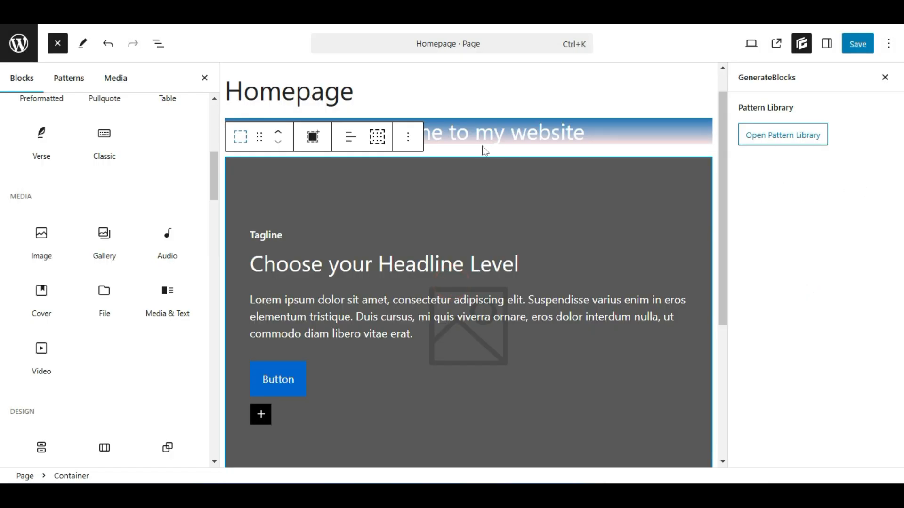
click(203, 78)
scroll(316, 240, down, 5)
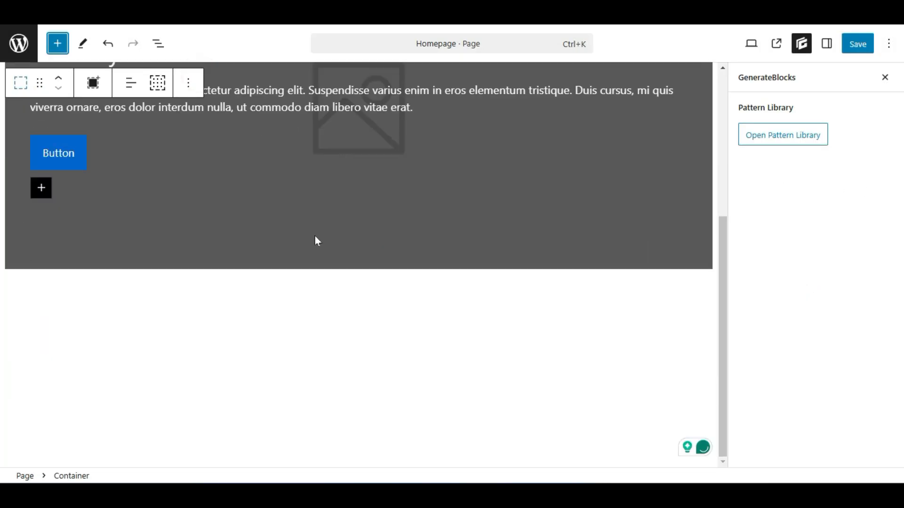
scroll(315, 240, up, 5)
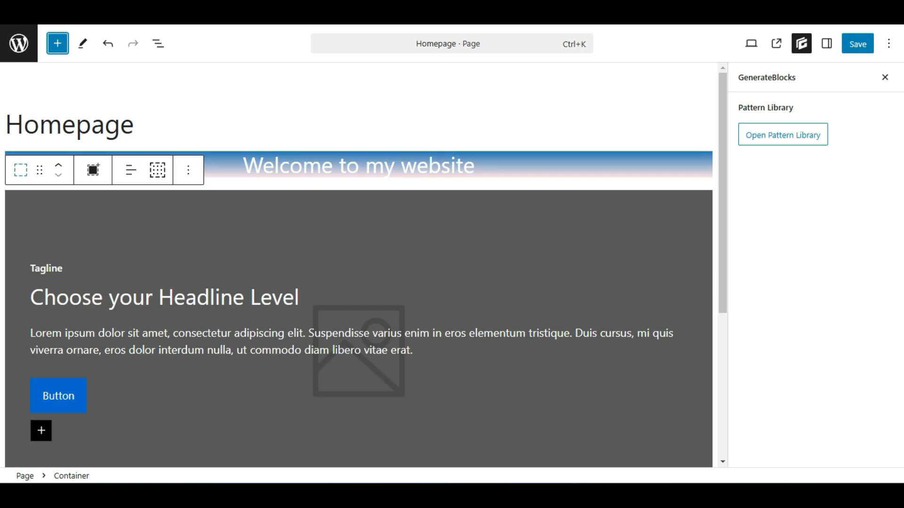
scroll(272, 320, down, 2)
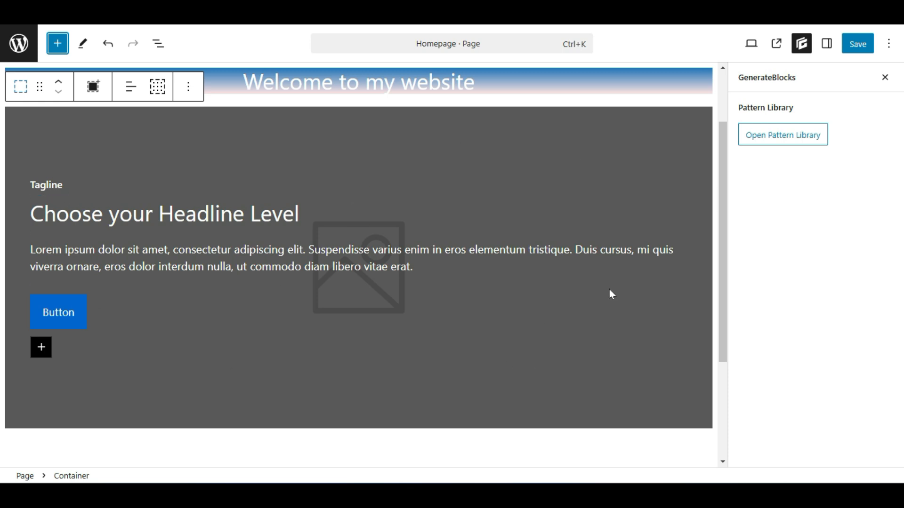
Select the inserted pattern's container, check which block types it can be transformed to, and show its block settings
click(647, 366)
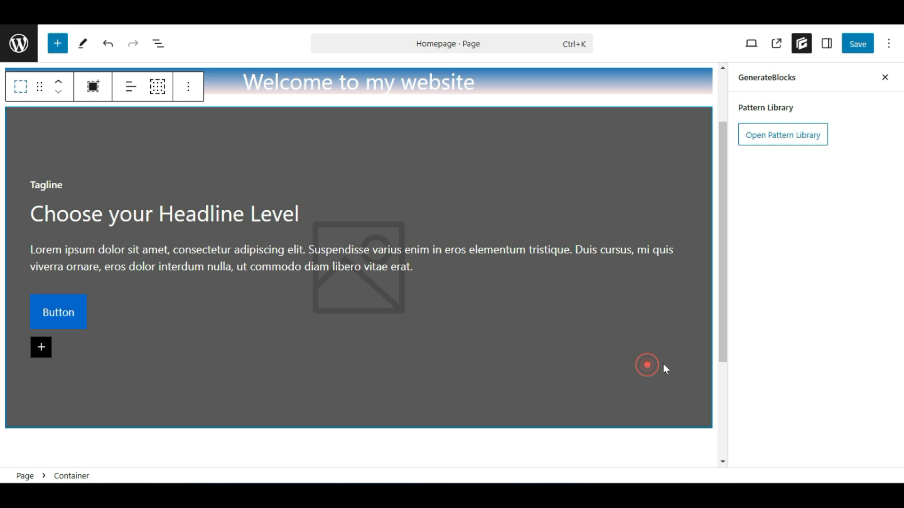
click(20, 89)
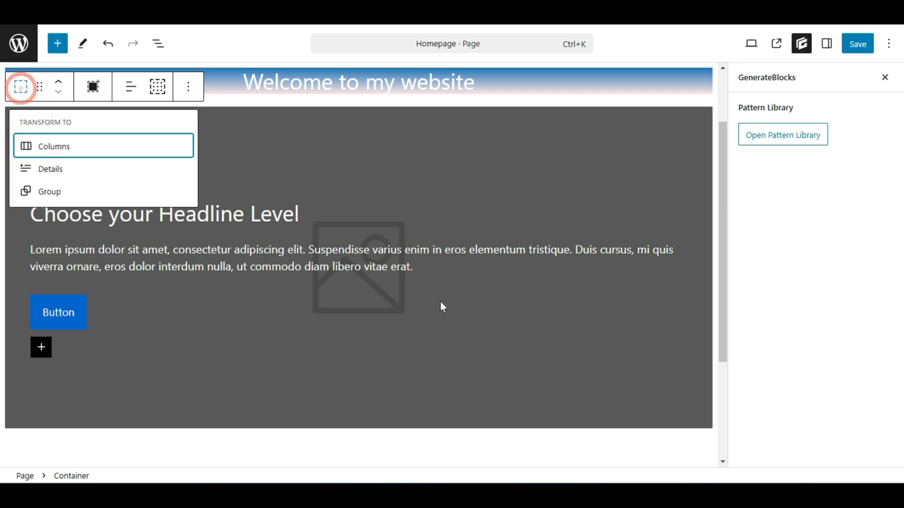
click(448, 277)
click(435, 190)
click(487, 126)
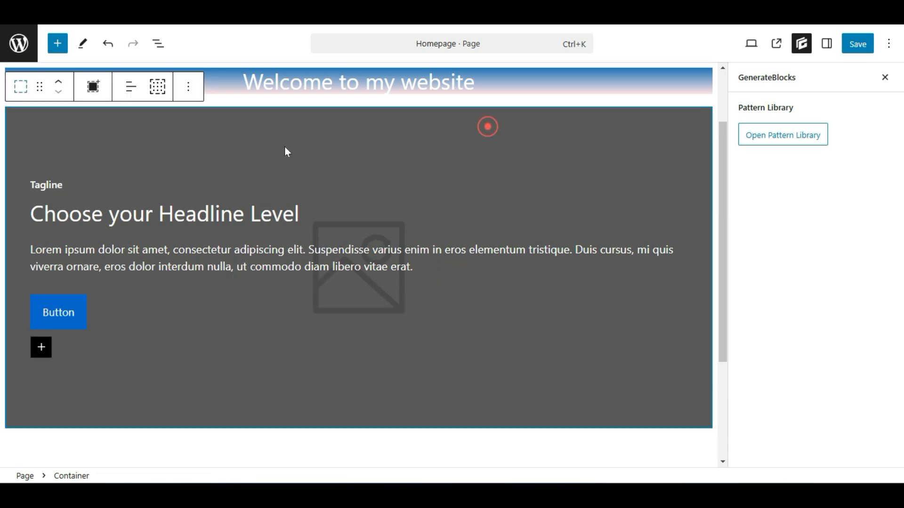
click(21, 90)
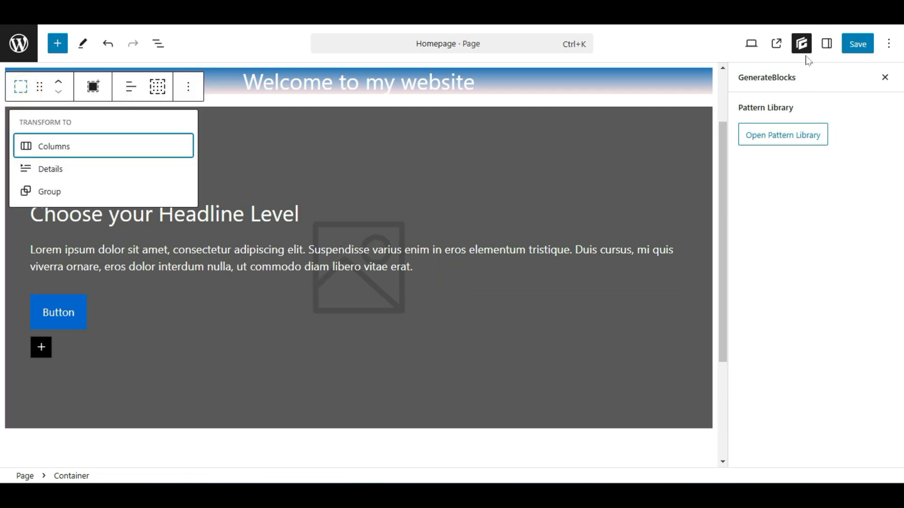
click(884, 85)
click(884, 85)
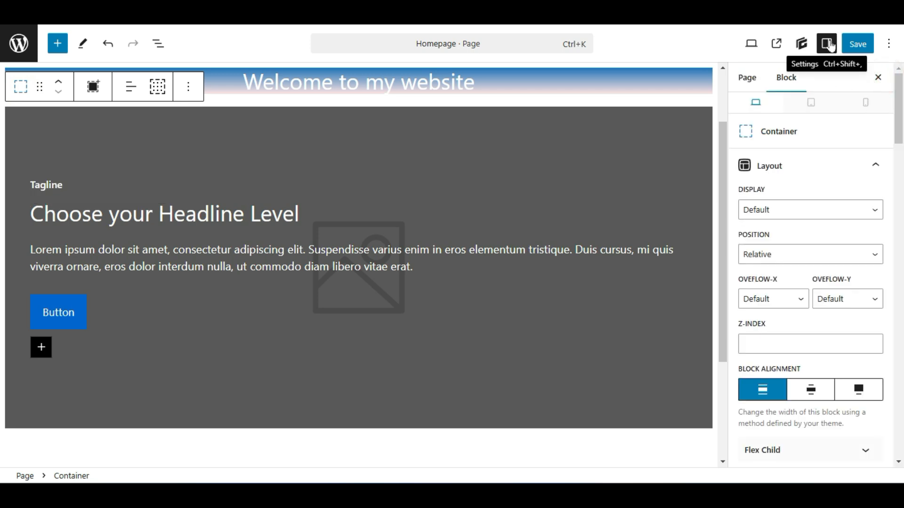
Replace the pattern container's background image with the Media Library photo of three smiling women
scroll(842, 259, down, 15)
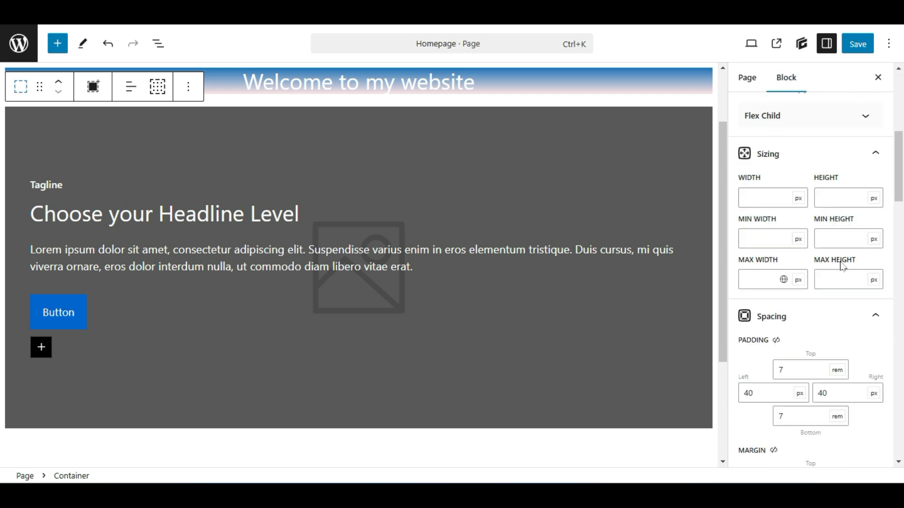
scroll(843, 266, down, 4)
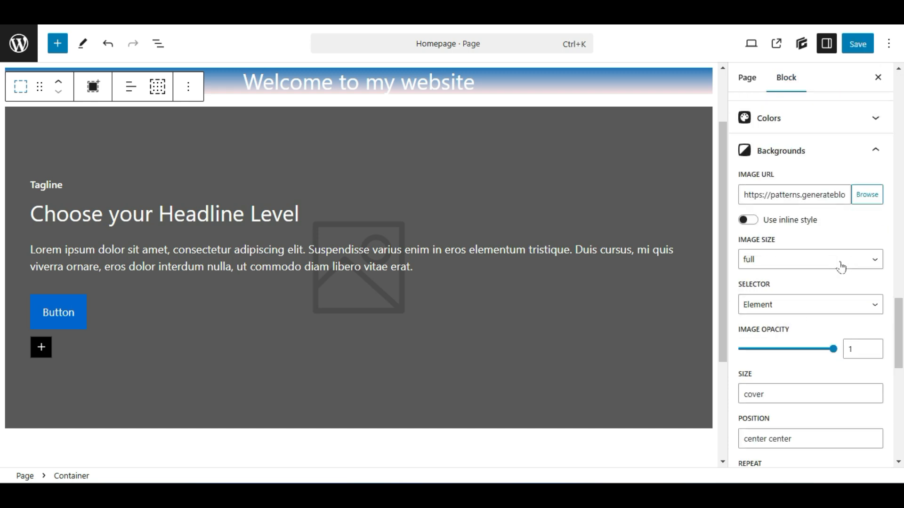
scroll(843, 263, up, 2)
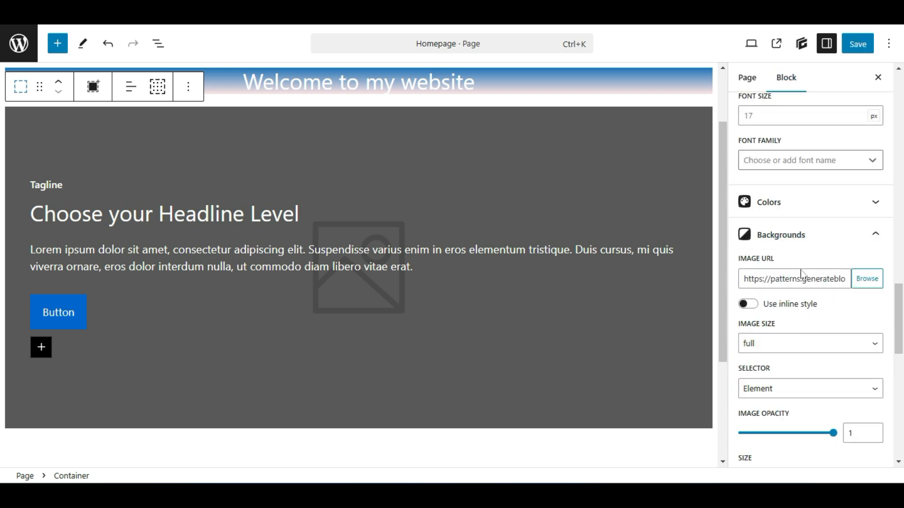
click(867, 280)
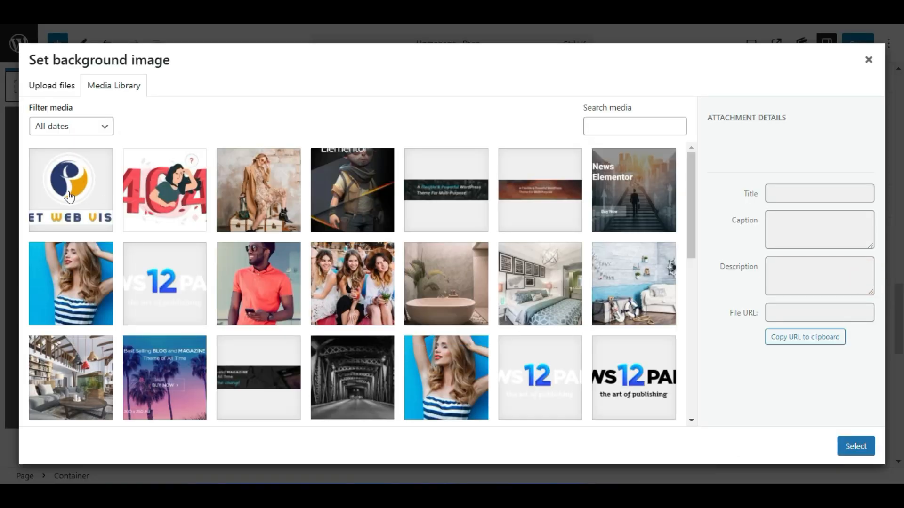
click(322, 262)
click(855, 446)
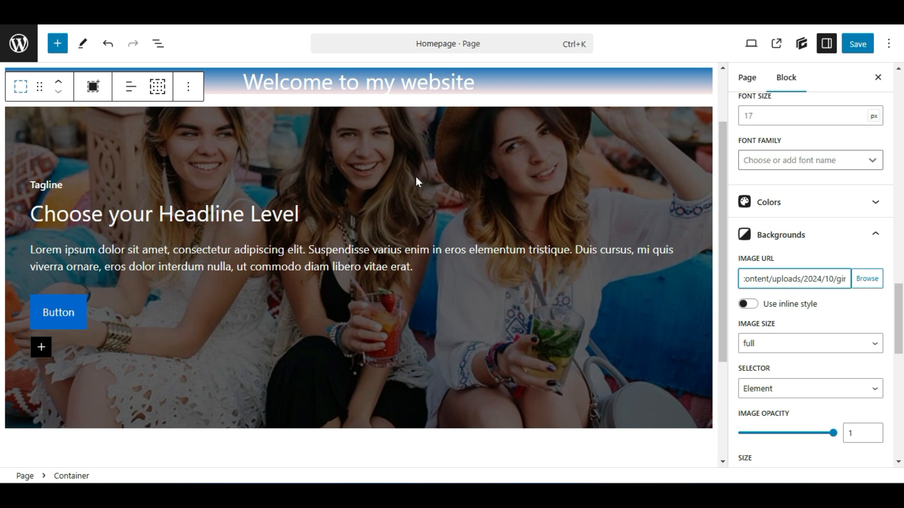
Lower the container's background image opacity to 0.58
scroll(848, 317, down, 2)
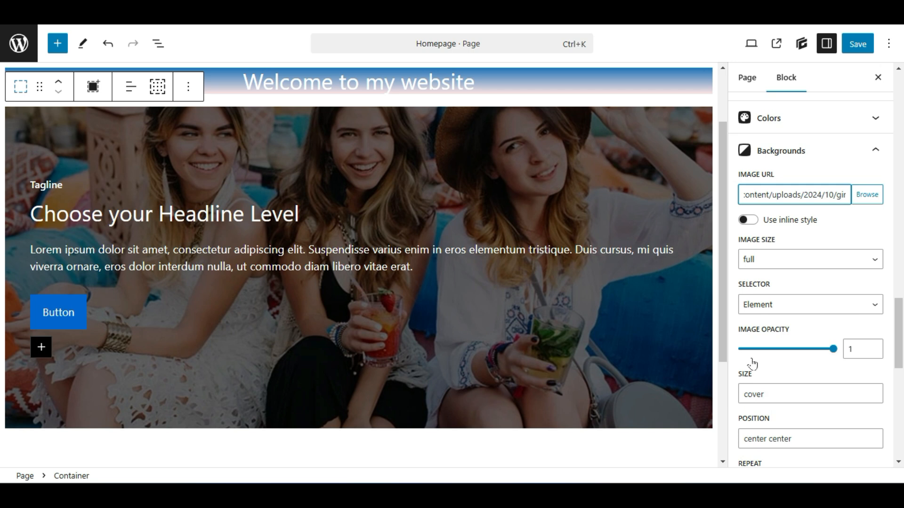
drag(832, 350, 795, 360)
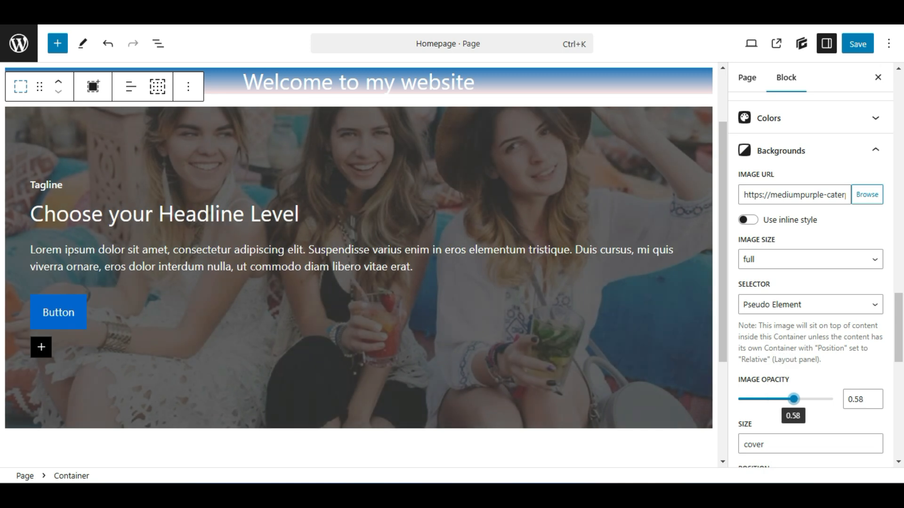
scroll(835, 310, down, 3)
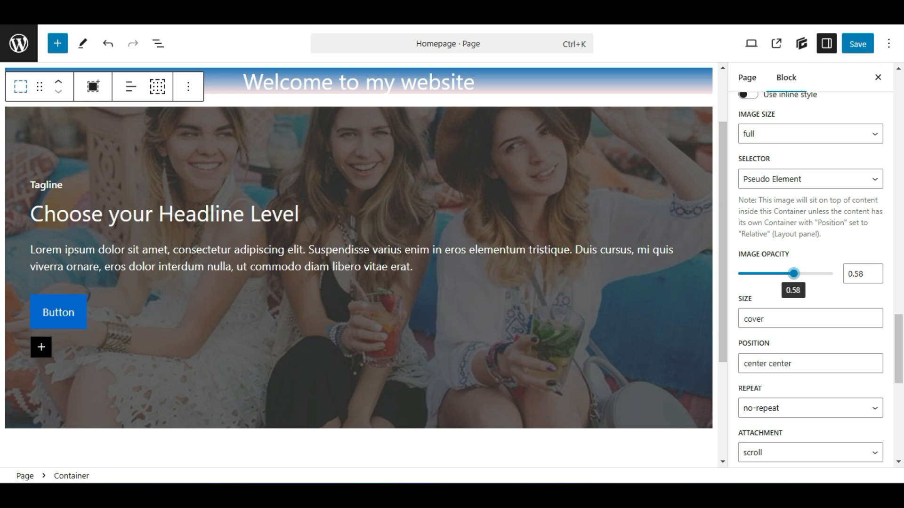
Replace the section's headline text with "Welcome to Digital Marketing Agency"
click(144, 215)
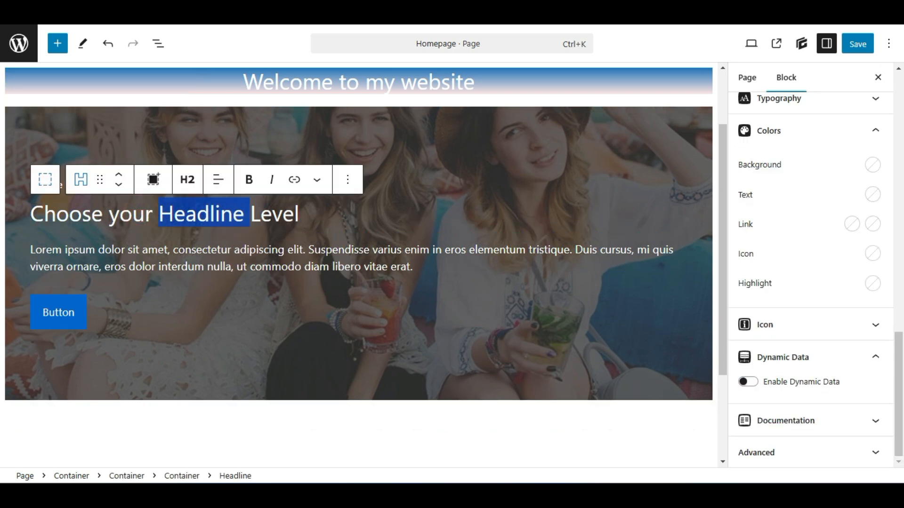
triple_click(171, 214)
text(Welcome to )
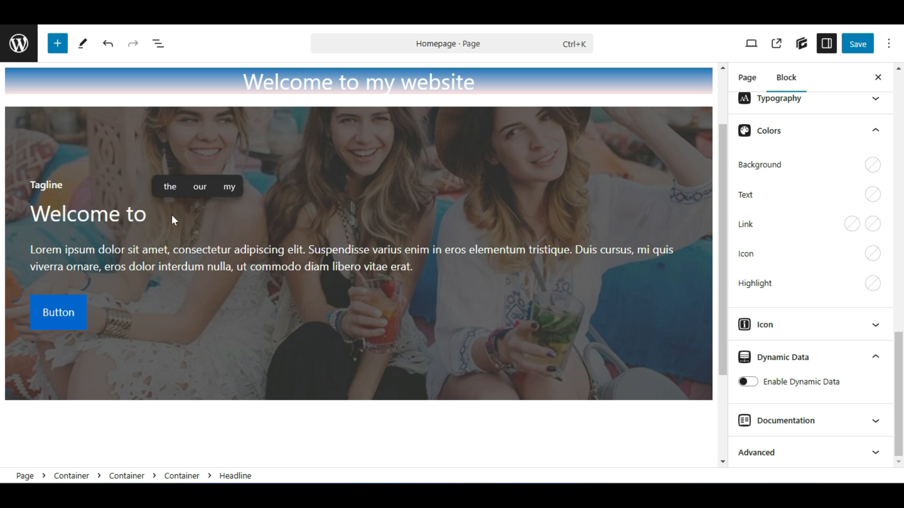
text(Digital Marketing Age)
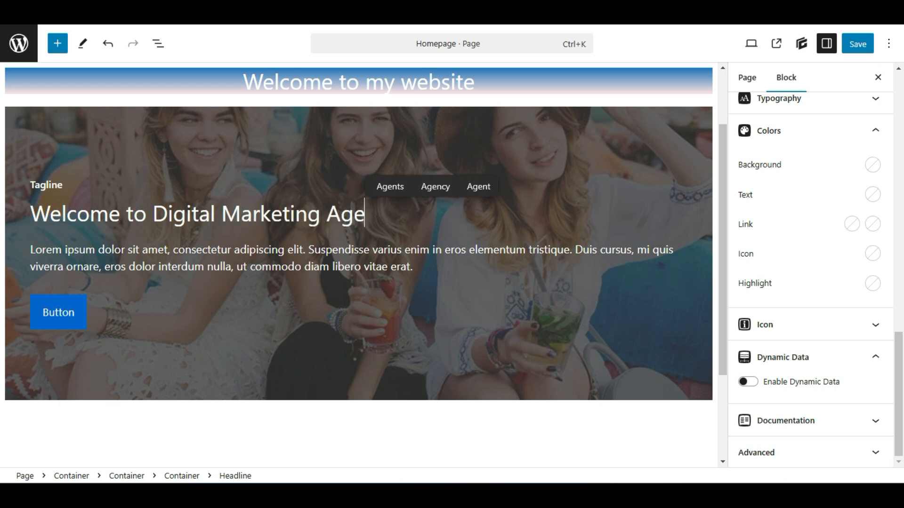
text(ncy)
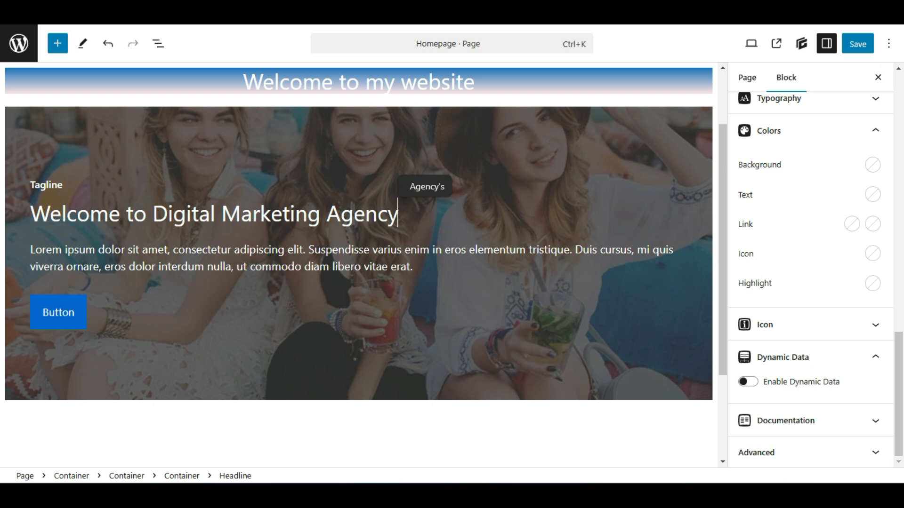
Select the tagline and the lorem ipsum description in turn to check that their text is editable
click(89, 141)
double_click(51, 185)
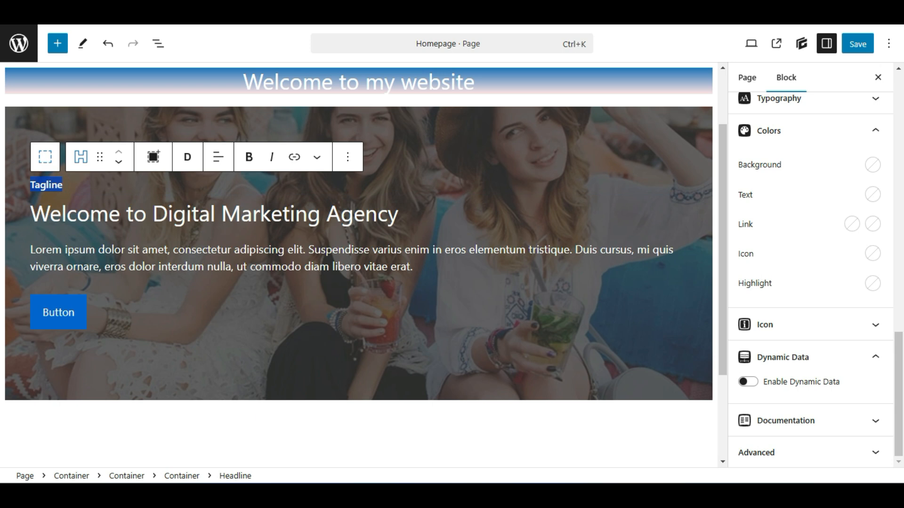
click(172, 249)
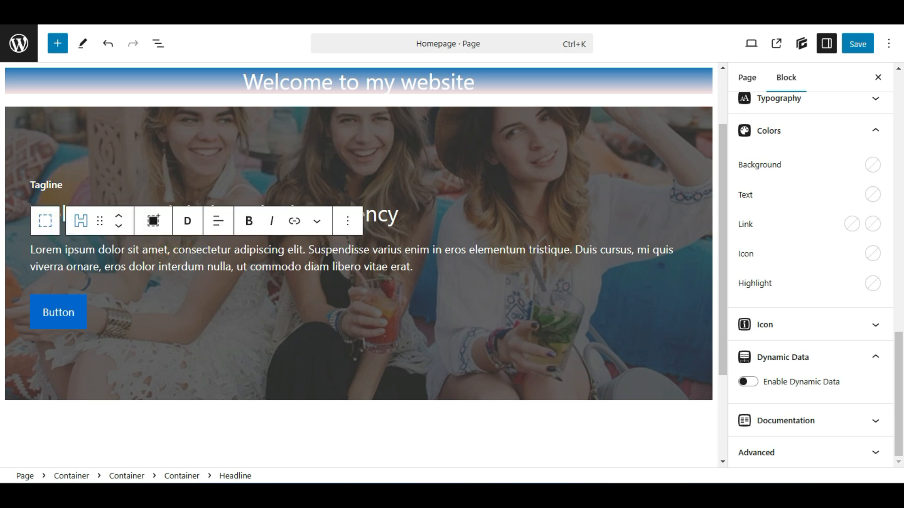
triple_click(213, 250)
click(213, 253)
double_click(275, 266)
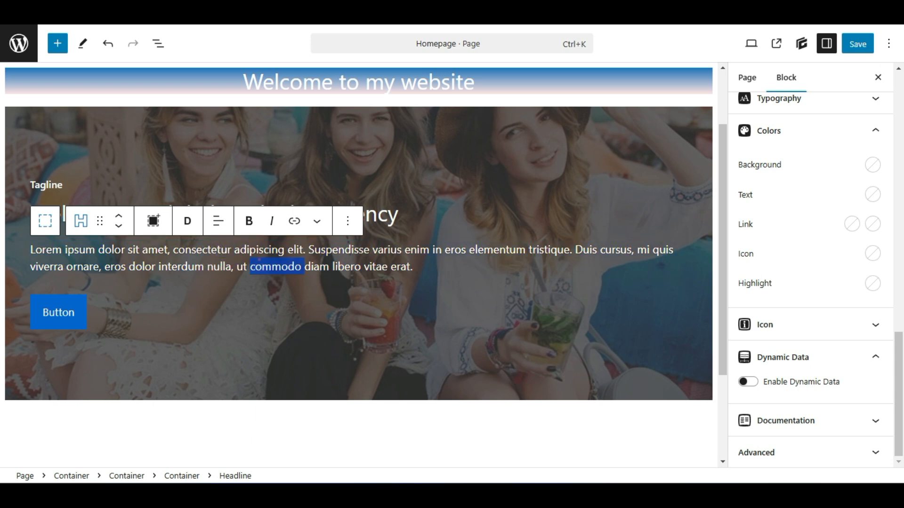
triple_click(259, 263)
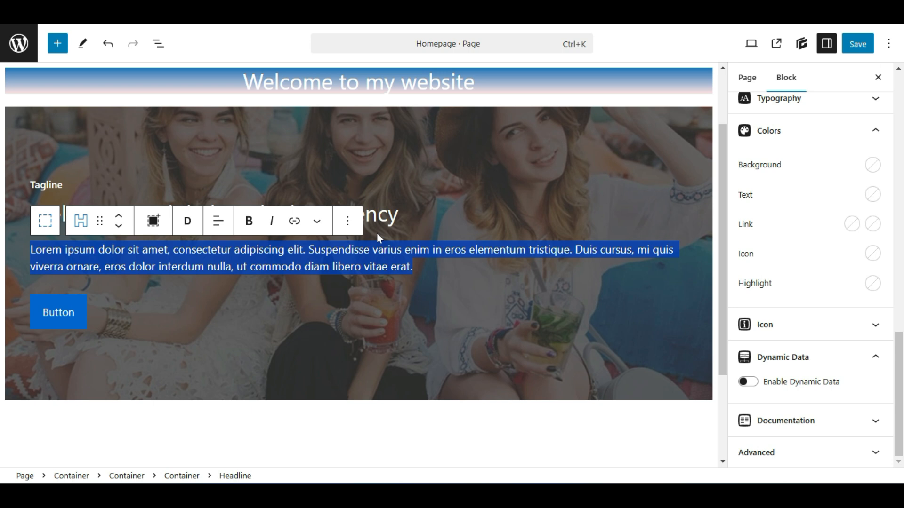
scroll(377, 236, down, 1)
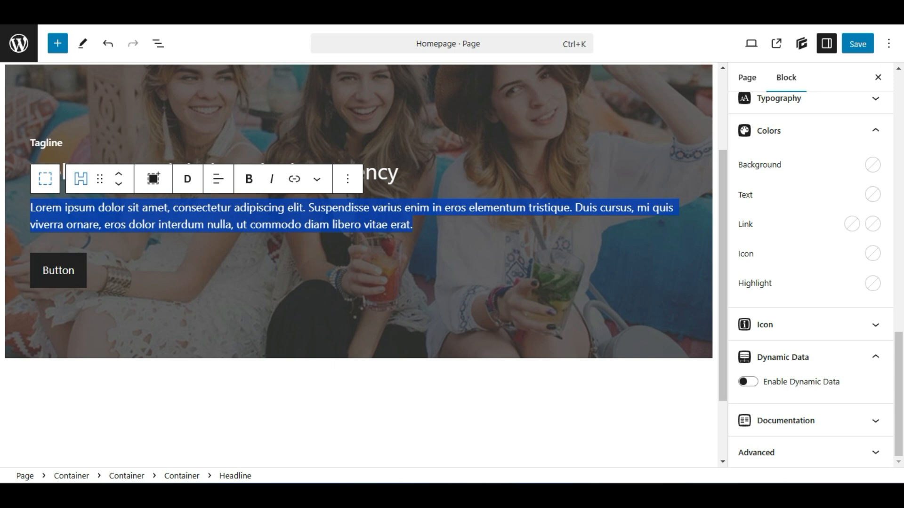
Look through the section button's layout settings and change its label to "Contact Us"
click(72, 269)
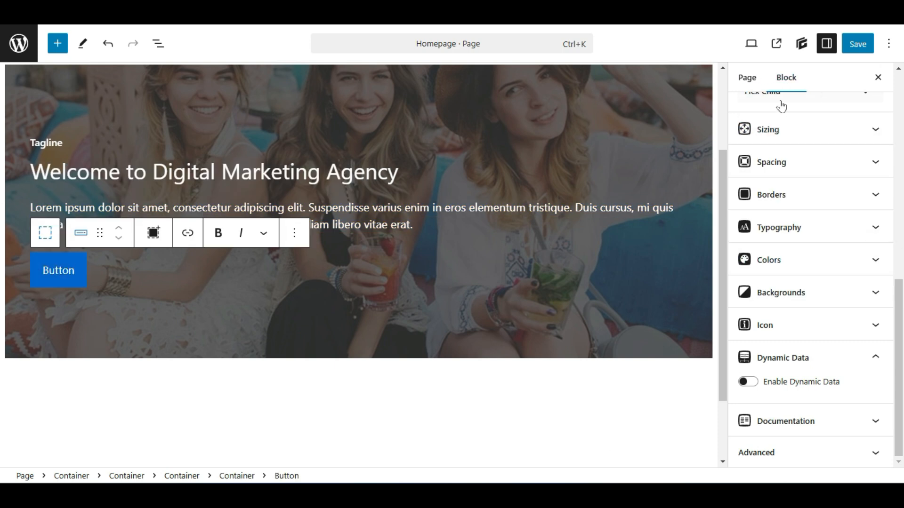
scroll(812, 375, up, 8)
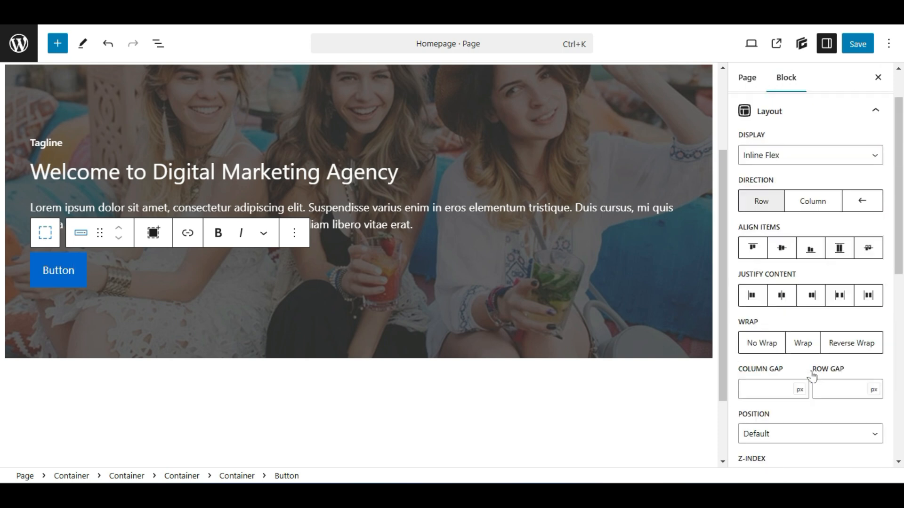
scroll(818, 375, down, 5)
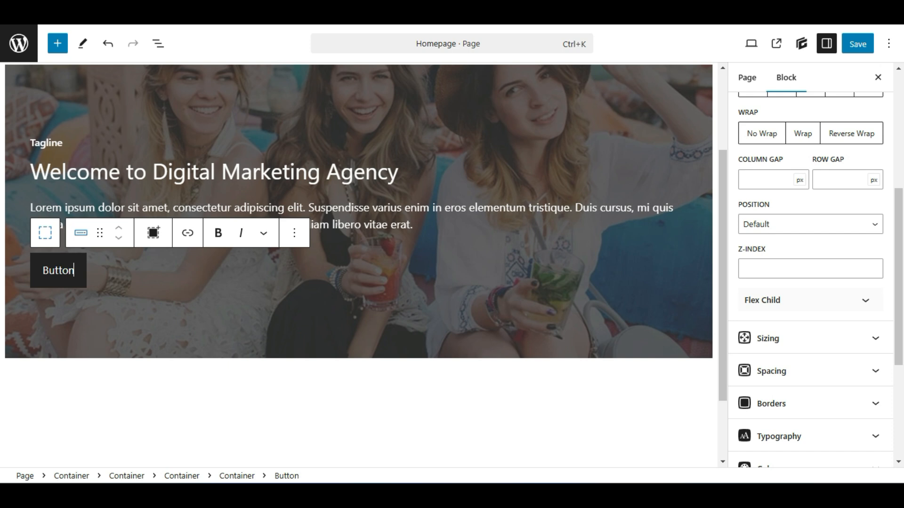
double_click(71, 270)
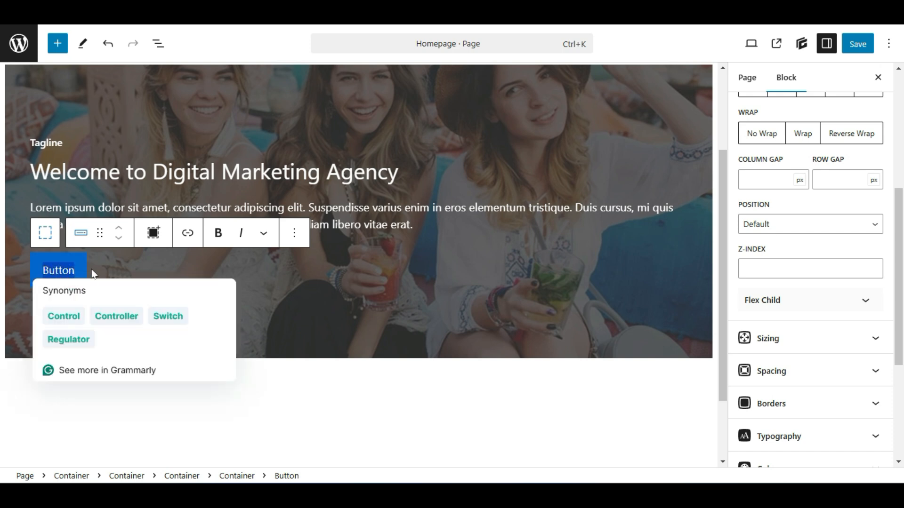
double_click(63, 271)
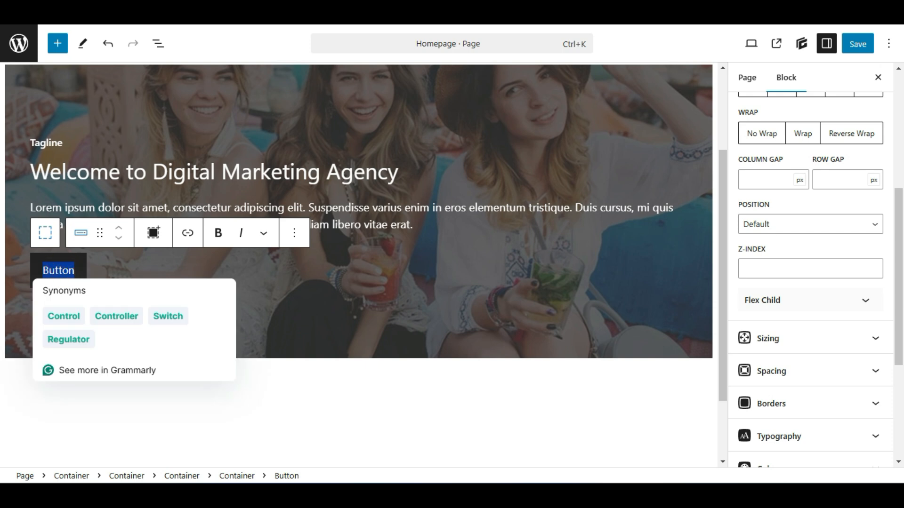
key(BackSpace)
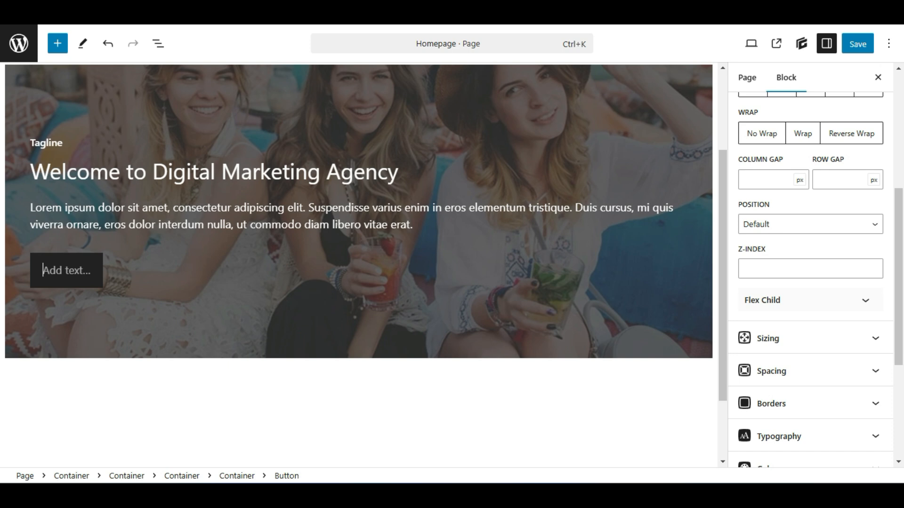
text(Co)
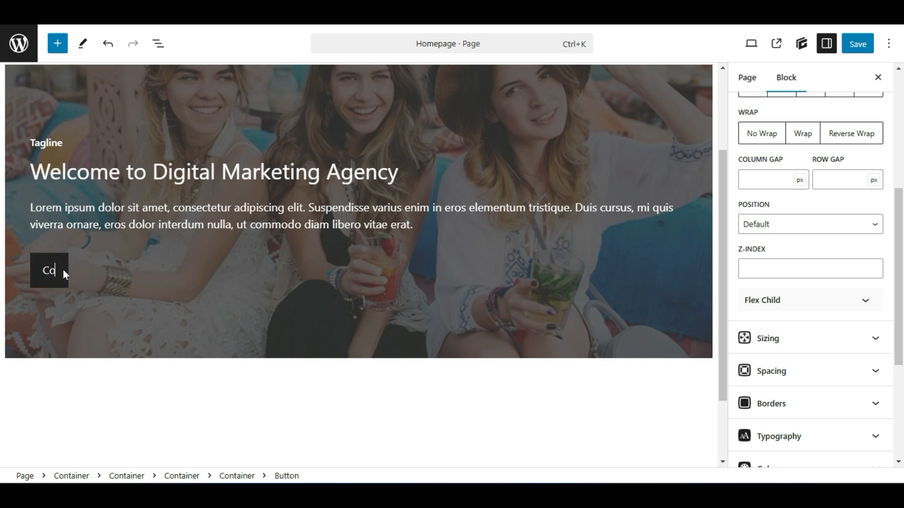
text(ntact Us)
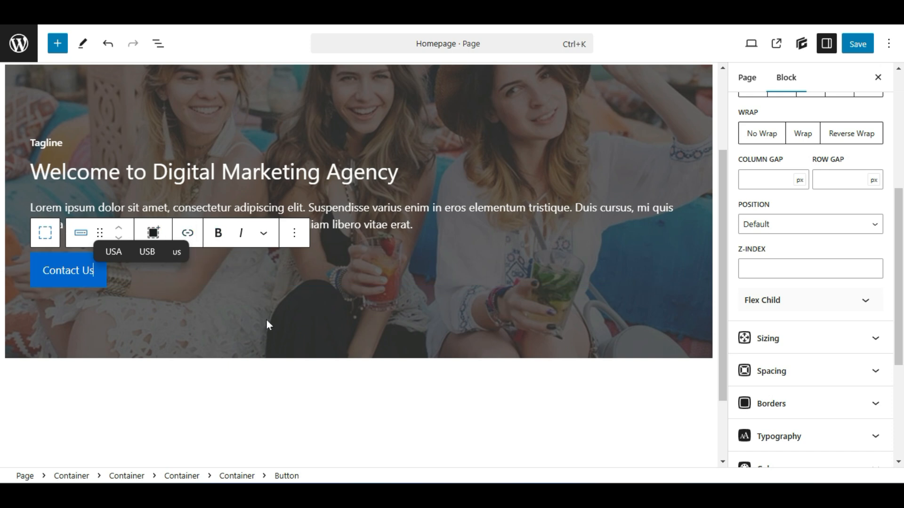
click(159, 295)
Enter "home" as the Contact Us button's link, look through the suggested pages and close the link editor
click(78, 271)
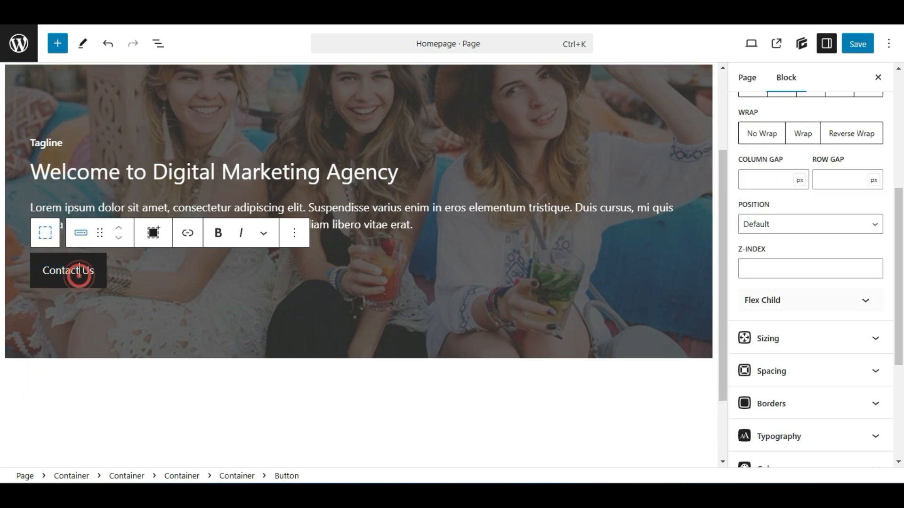
click(189, 234)
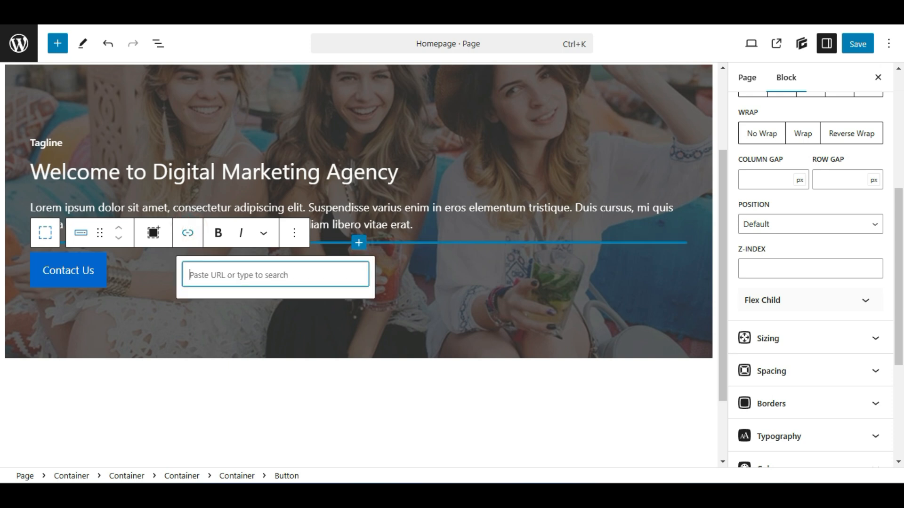
key(Return)
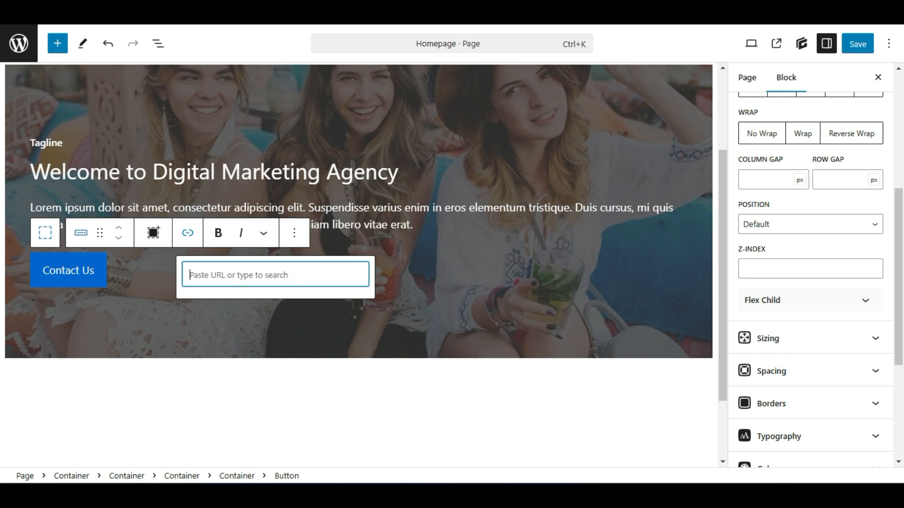
text(home)
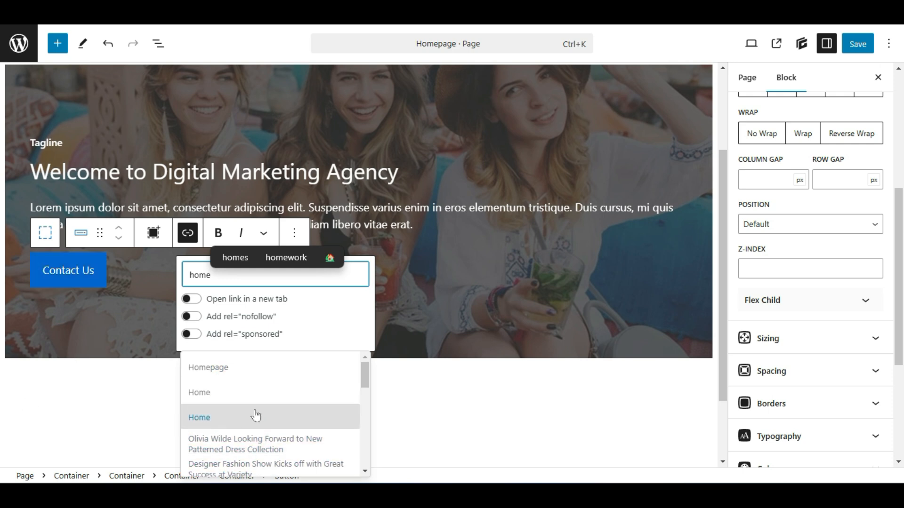
scroll(256, 409, down, 6)
scroll(241, 406, up, 6)
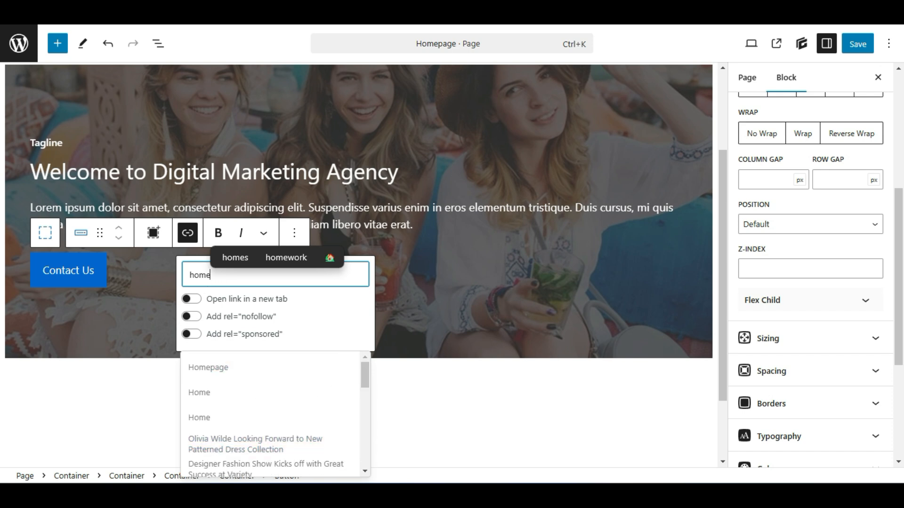
click(147, 297)
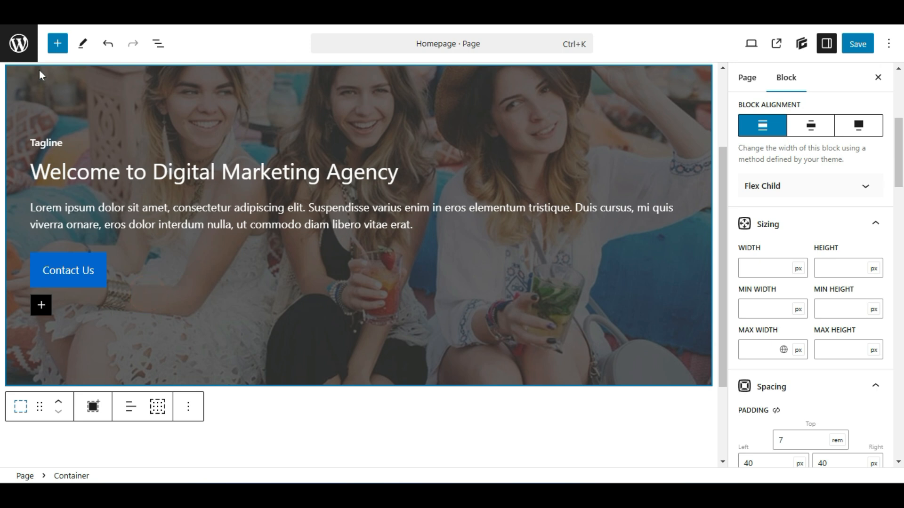
Look through the block library's design, widget and theme blocks, including the Terms List, Latest Comments, Categories List and RSS previews
click(57, 43)
scroll(2, 242, down, 5)
scroll(3, 242, down, 10)
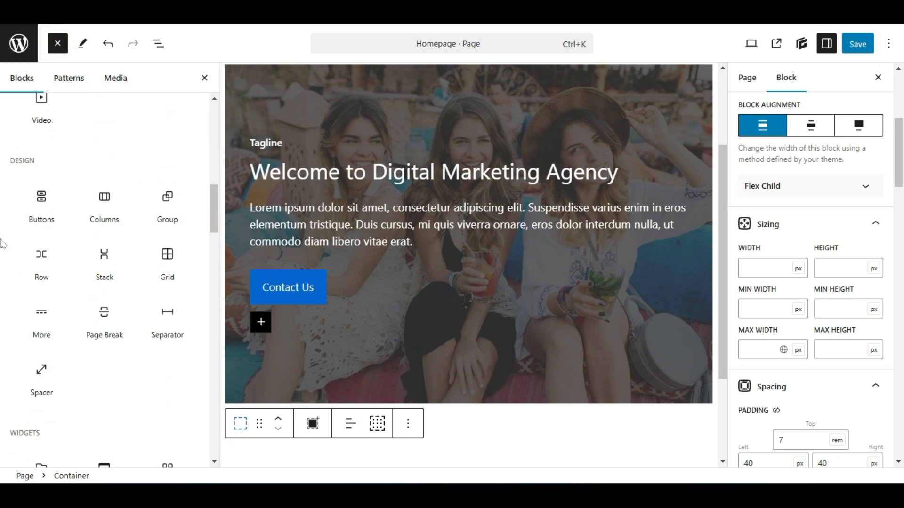
scroll(525, 297, down, 3)
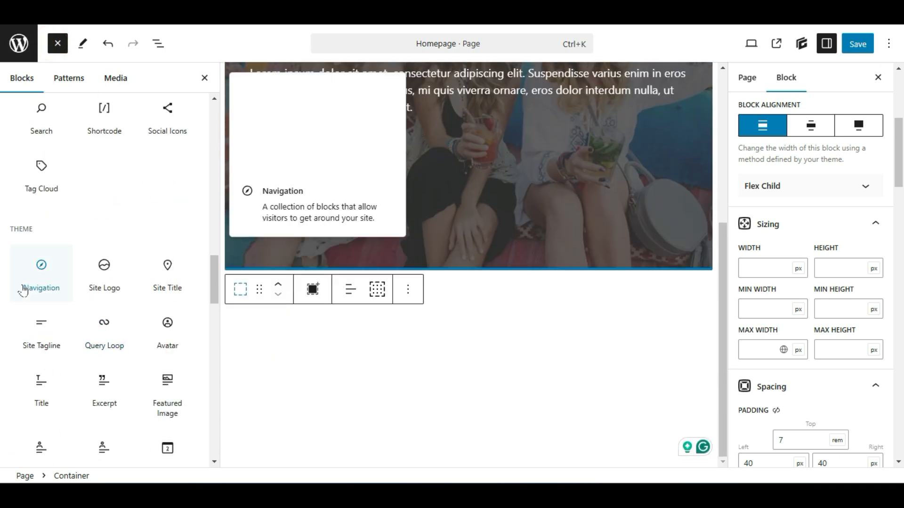
scroll(9, 288, down, 2)
scroll(10, 288, up, 5)
scroll(12, 287, up, 5)
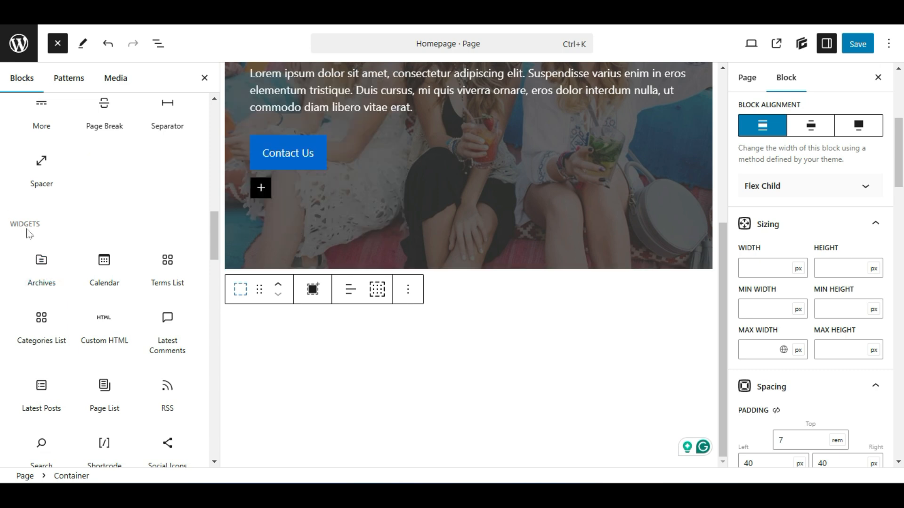
mouse_move(167, 256)
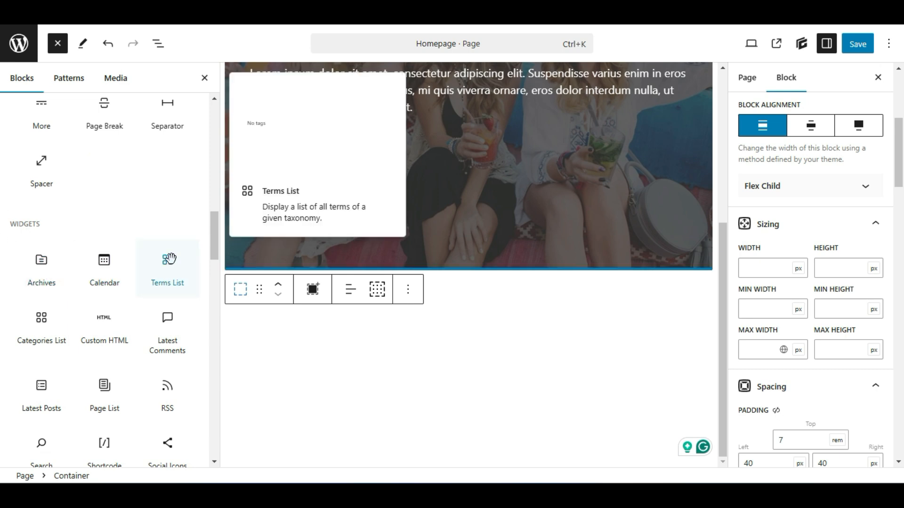
scroll(169, 259, down, 1)
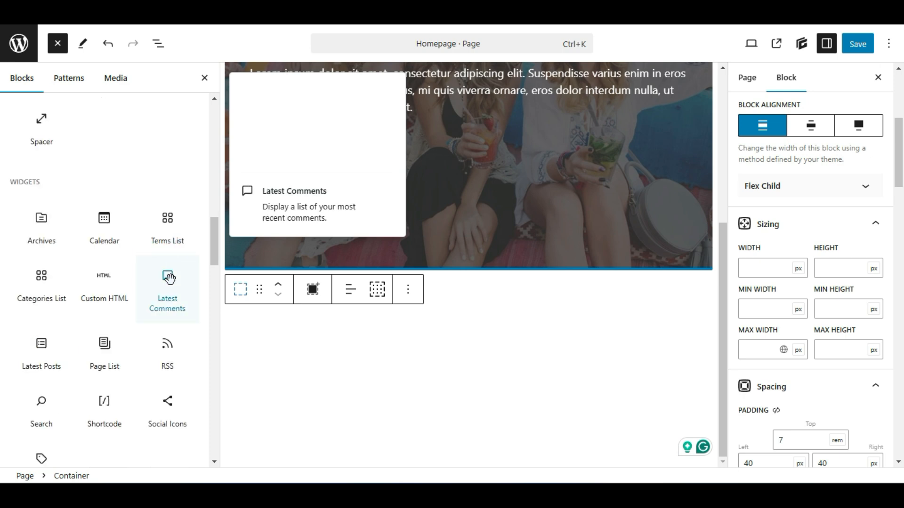
mouse_move(51, 285)
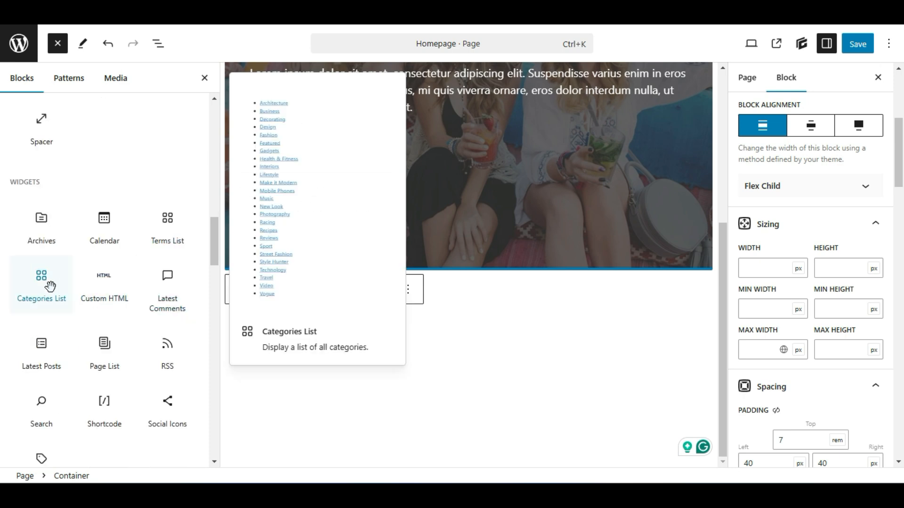
scroll(47, 278, down, 1)
mouse_move(30, 307)
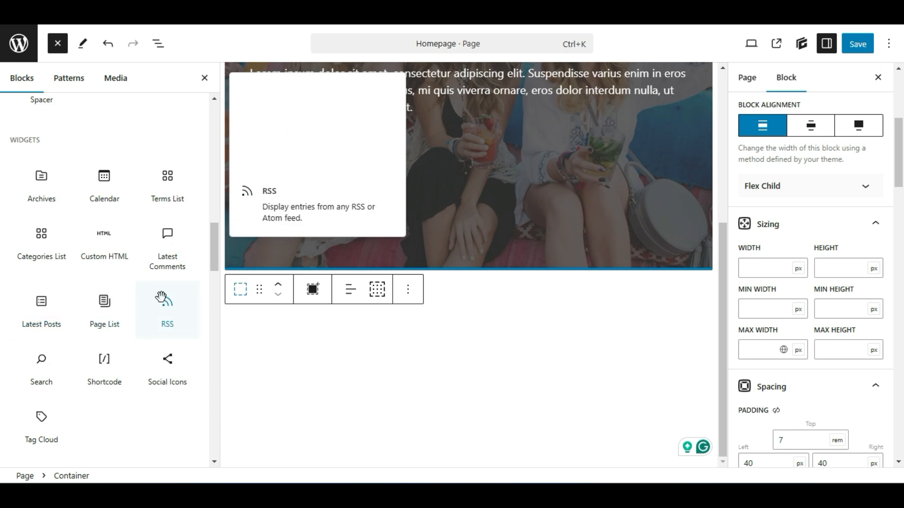
scroll(4, 294, down, 4)
scroll(4, 294, down, 2)
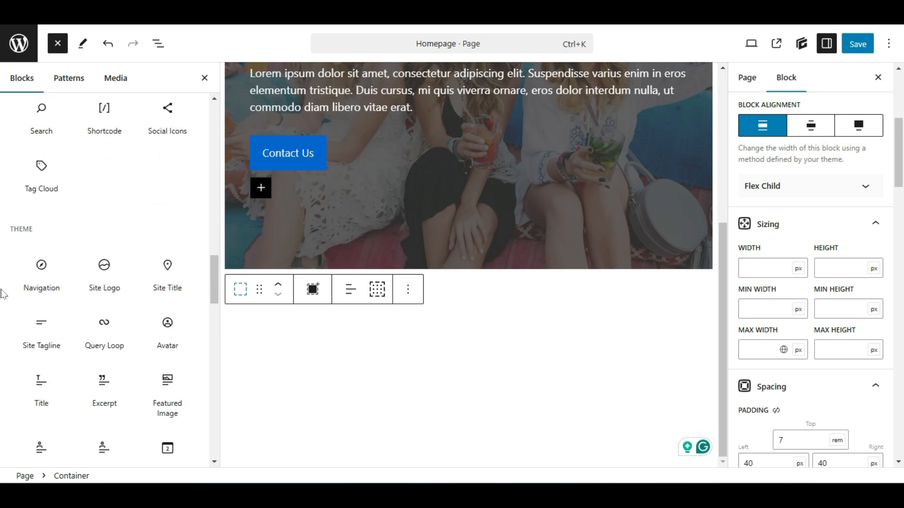
mouse_move(178, 133)
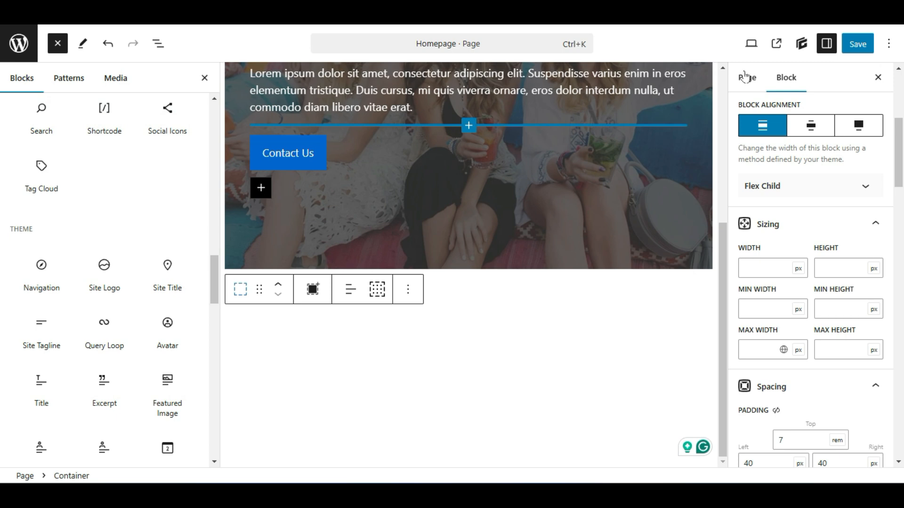
Insert a Social Icons block below the hero container on the Homepage
scroll(559, 235, up, 3)
scroll(565, 254, down, 3)
mouse_move(162, 107)
drag(162, 107, 408, 281)
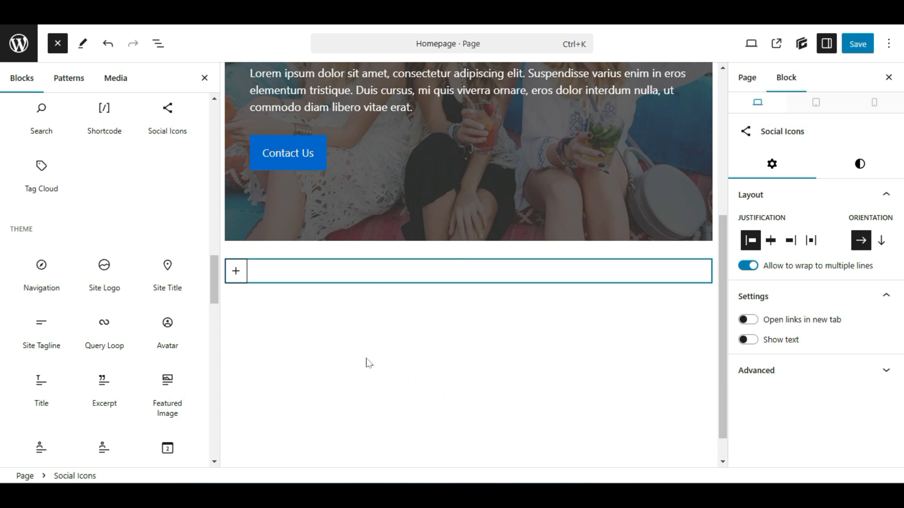
Browse all available social icons and add a YouTube icon to the Social Icons block
click(238, 273)
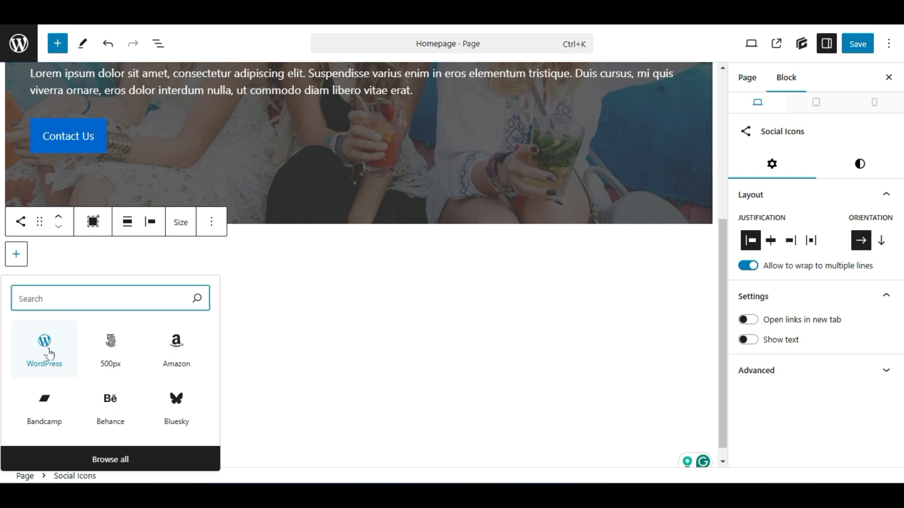
click(77, 460)
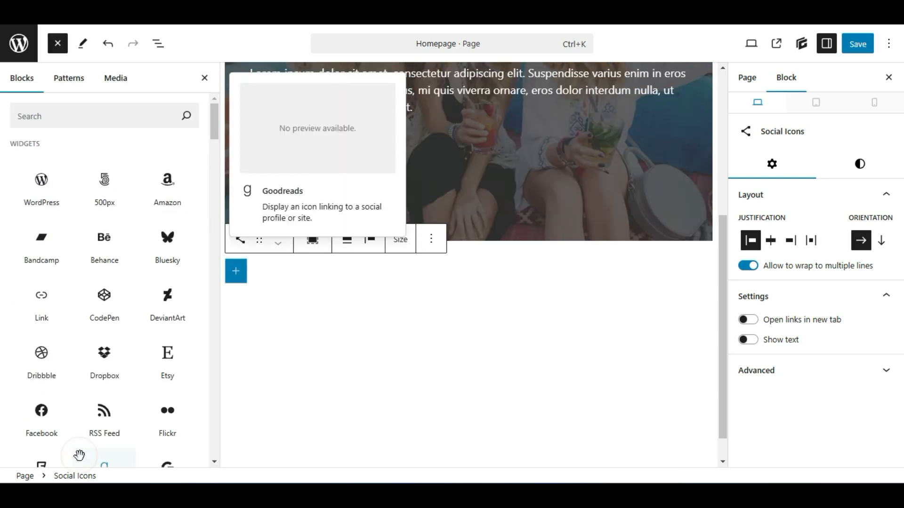
scroll(109, 216, down, 10)
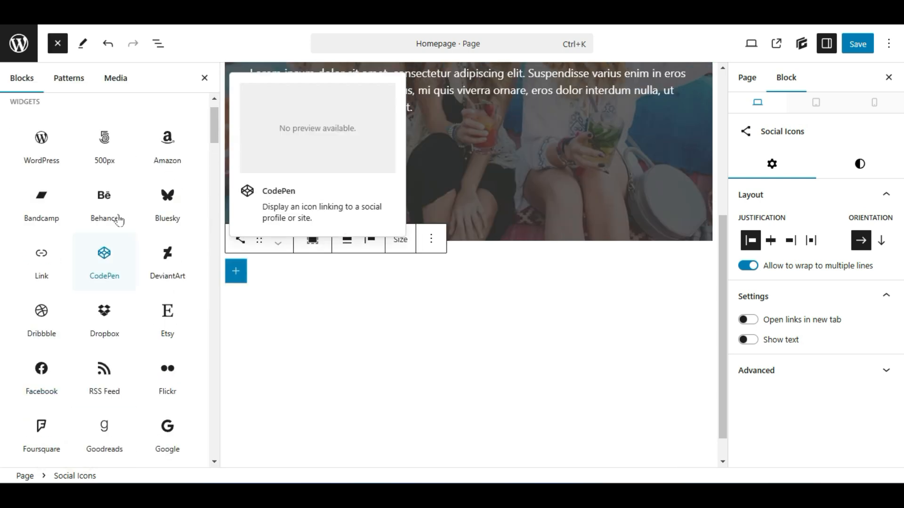
scroll(110, 216, down, 6)
scroll(141, 240, up, 1)
scroll(150, 273, up, 4)
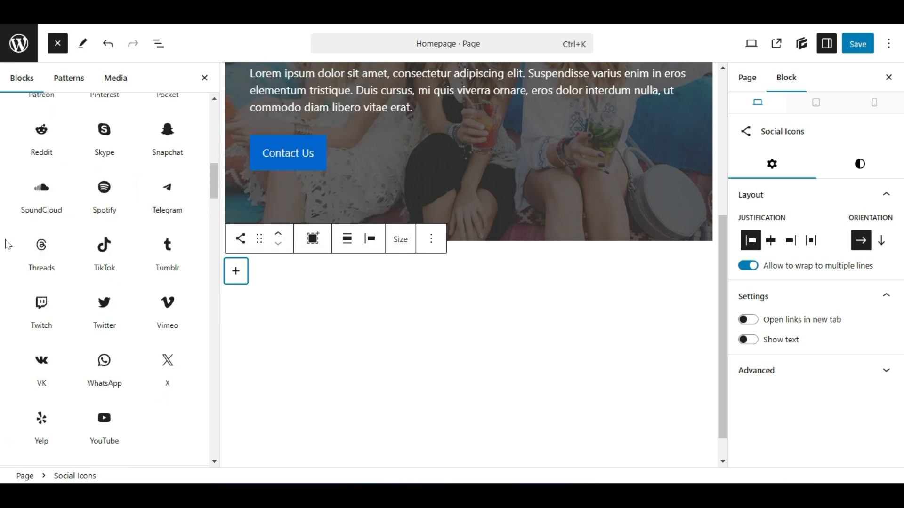
scroll(141, 301, down, 3)
click(104, 304)
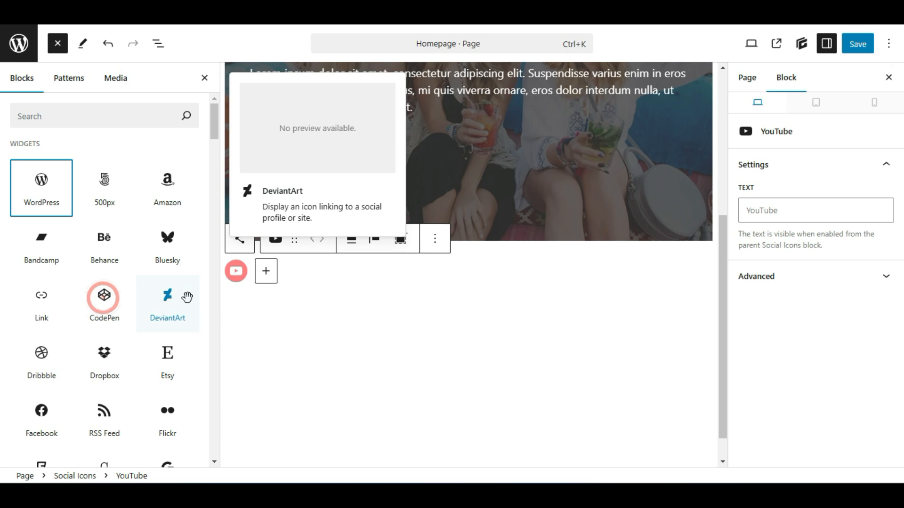
Find the Facebook icon by searching "fac" and add it beside the YouTube icon
click(266, 272)
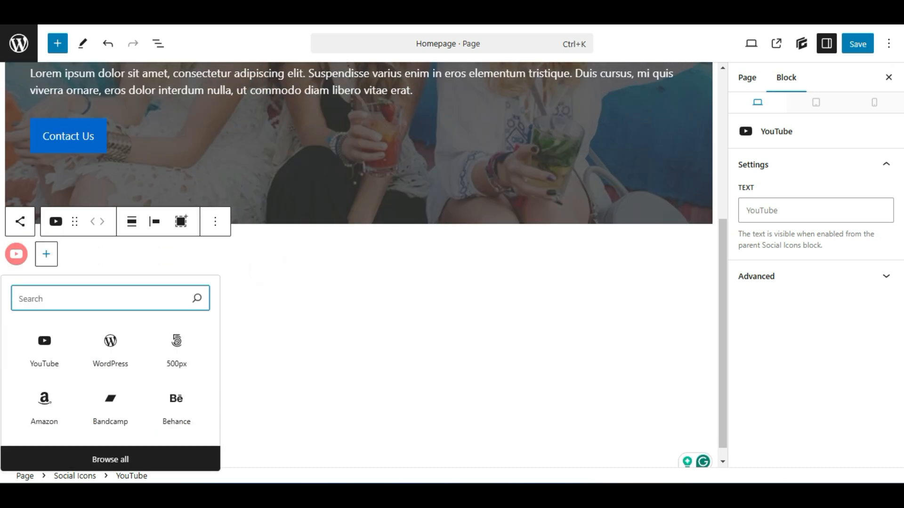
text(fac)
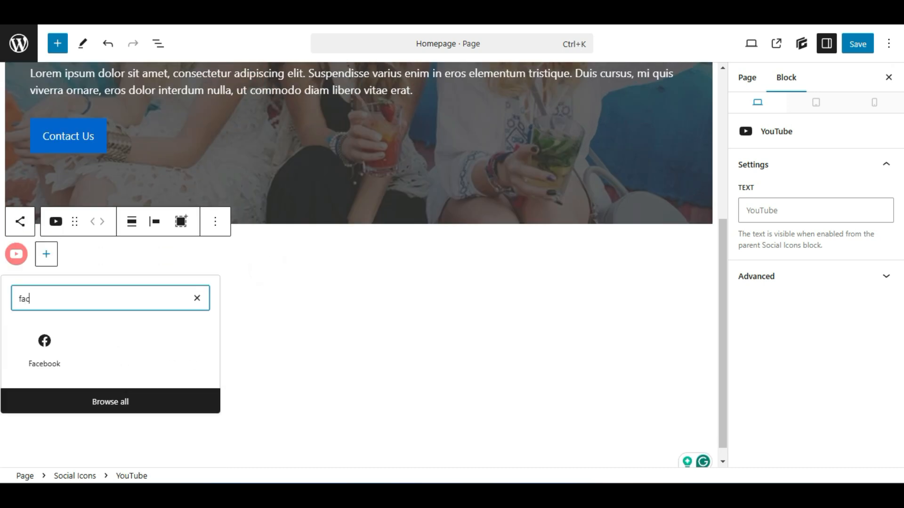
click(58, 338)
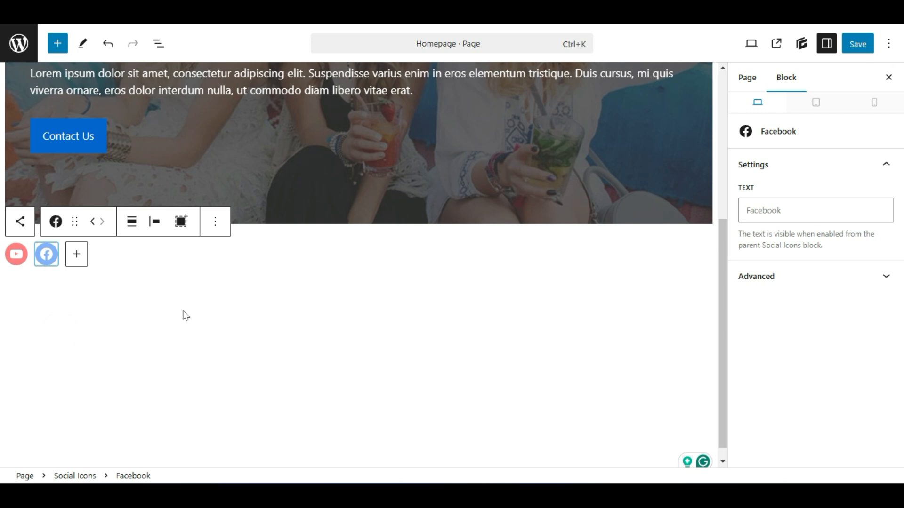
Center the items of the whole Social Icons block and check how they sit below the hero section
click(125, 256)
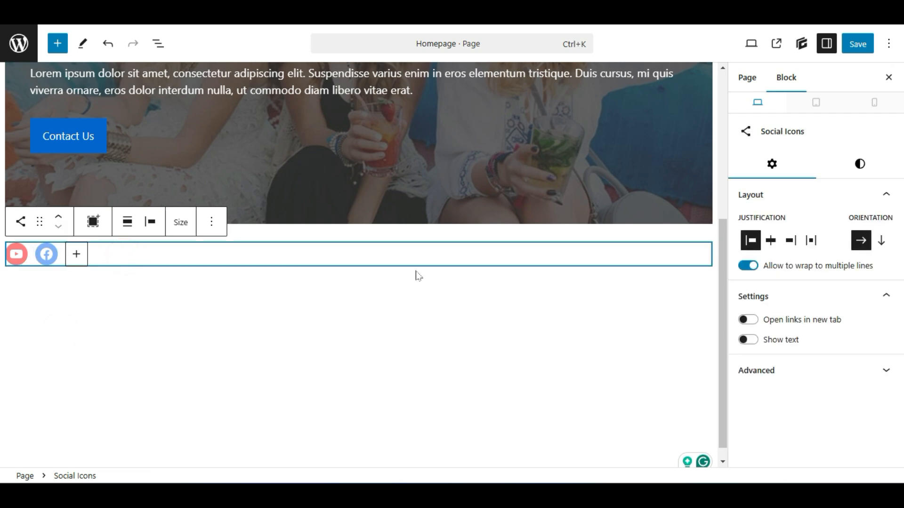
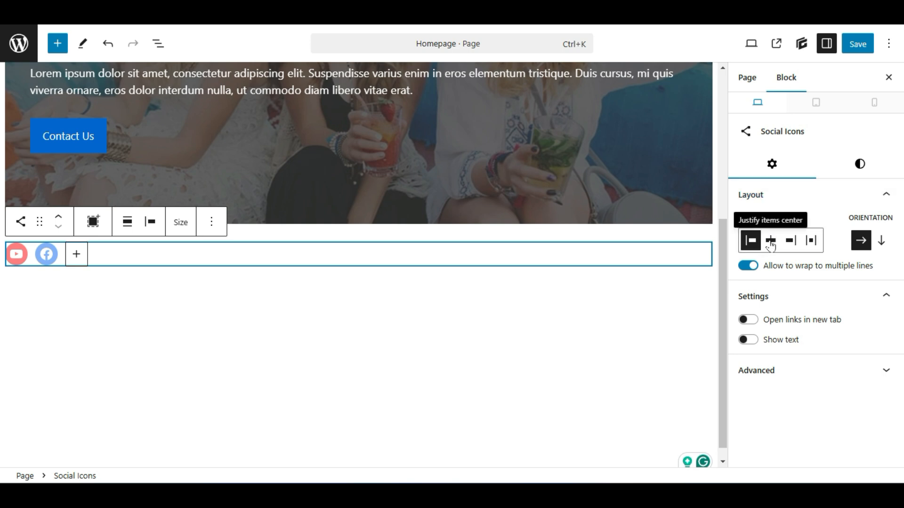
click(771, 241)
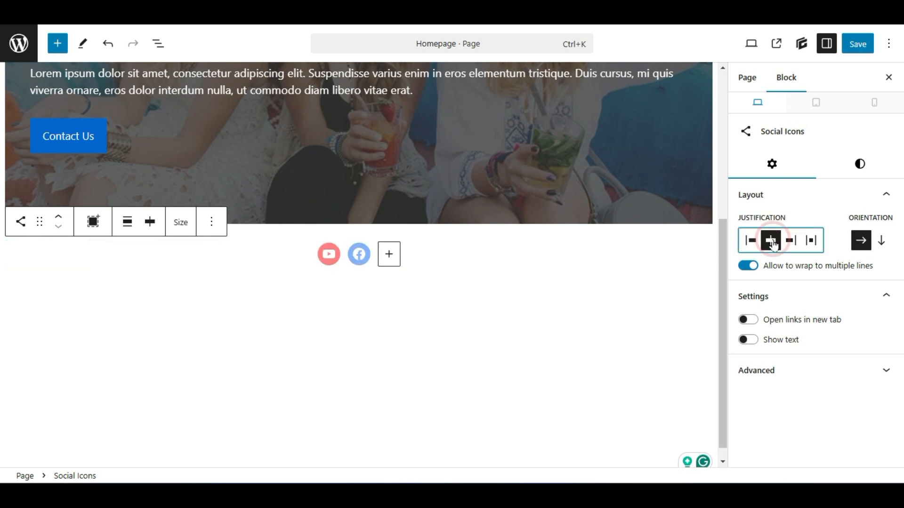
scroll(520, 309, up, 4)
scroll(520, 309, down, 3)
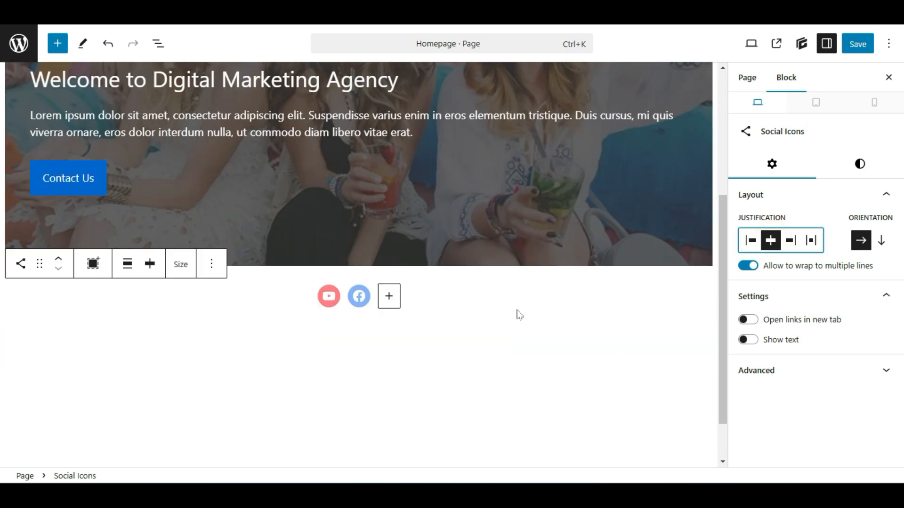
Add Amazon, YouTube and Bandcamp icons after the Facebook icon in the social icons row
click(398, 298)
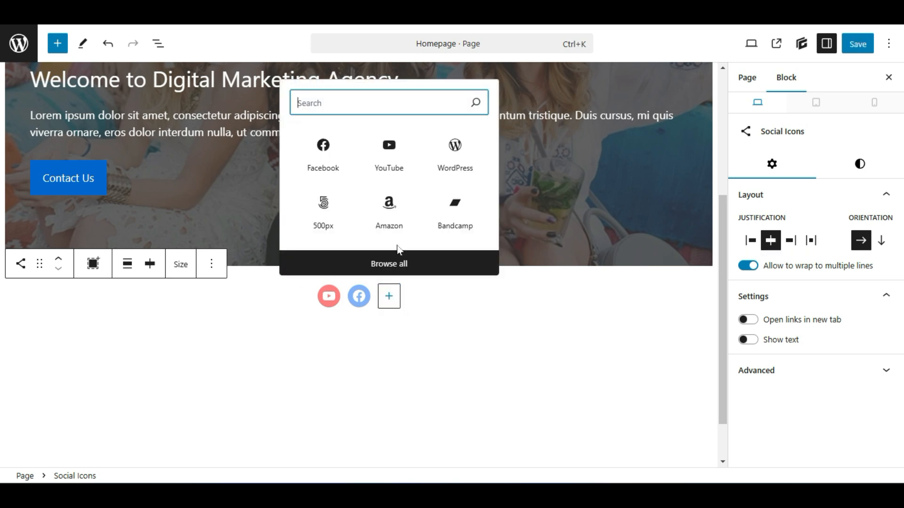
click(397, 232)
click(403, 296)
click(453, 164)
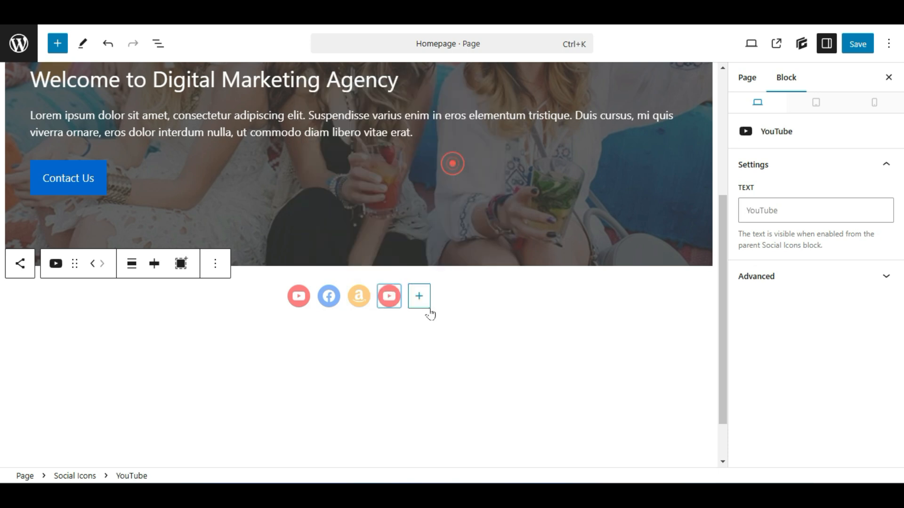
click(427, 307)
click(504, 210)
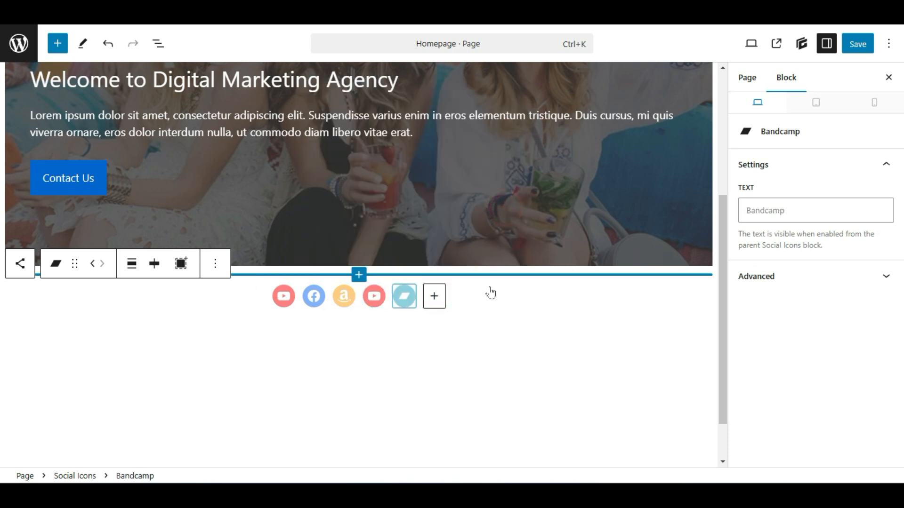
Add an empty paragraph block below the social icons row
click(292, 329)
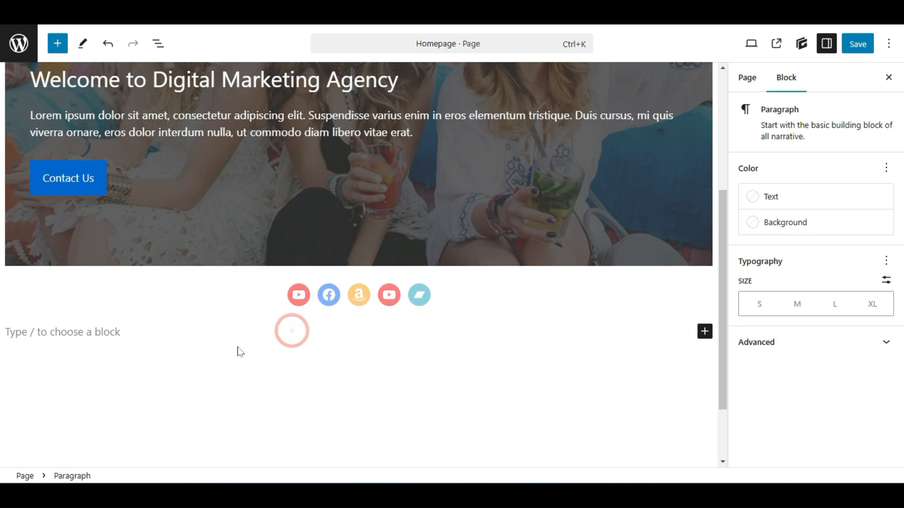
scroll(238, 347, up, 2)
scroll(237, 344, down, 4)
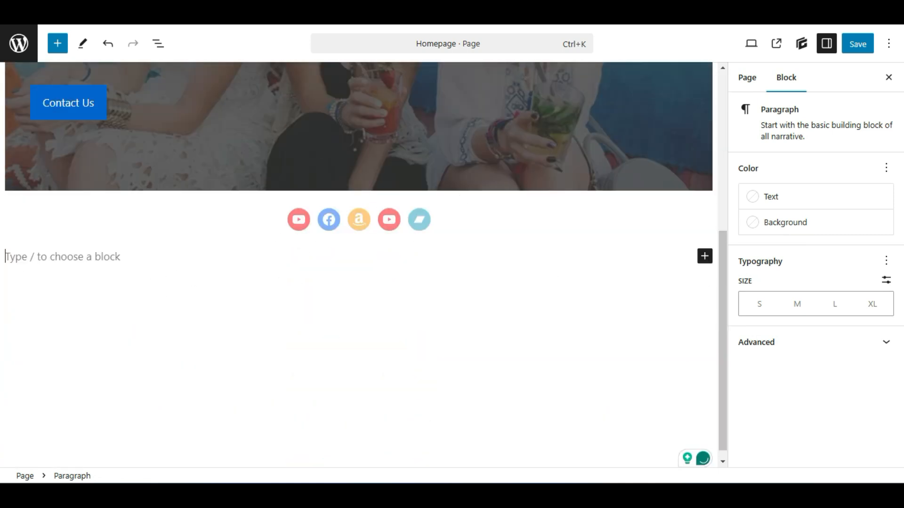
Search the block library for "blog" and clear the search
click(58, 43)
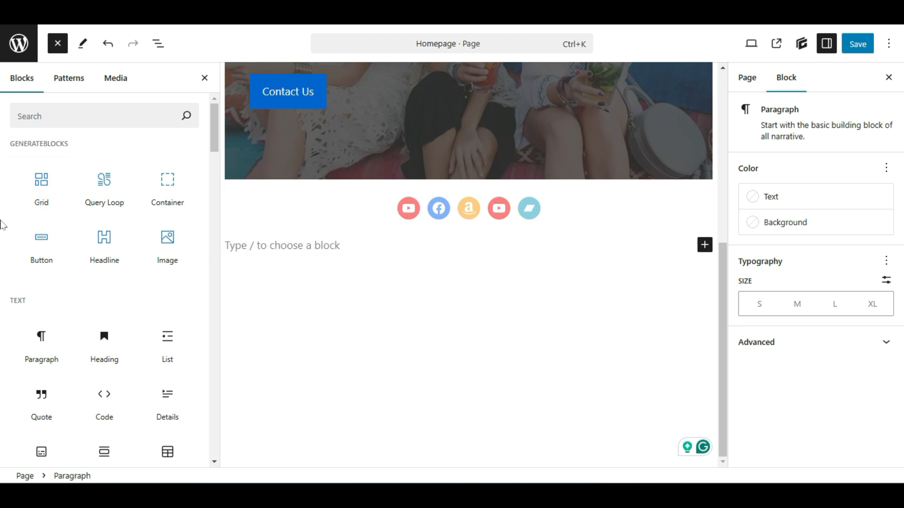
click(53, 118)
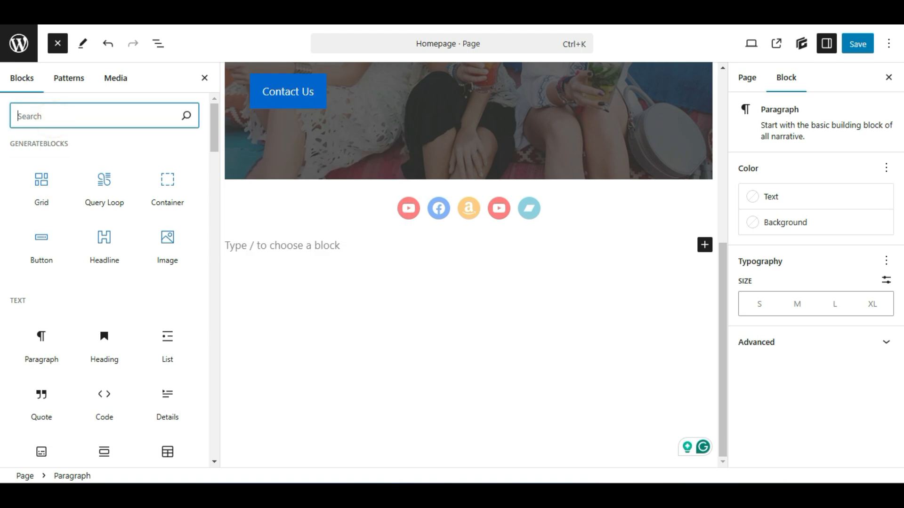
text(blog)
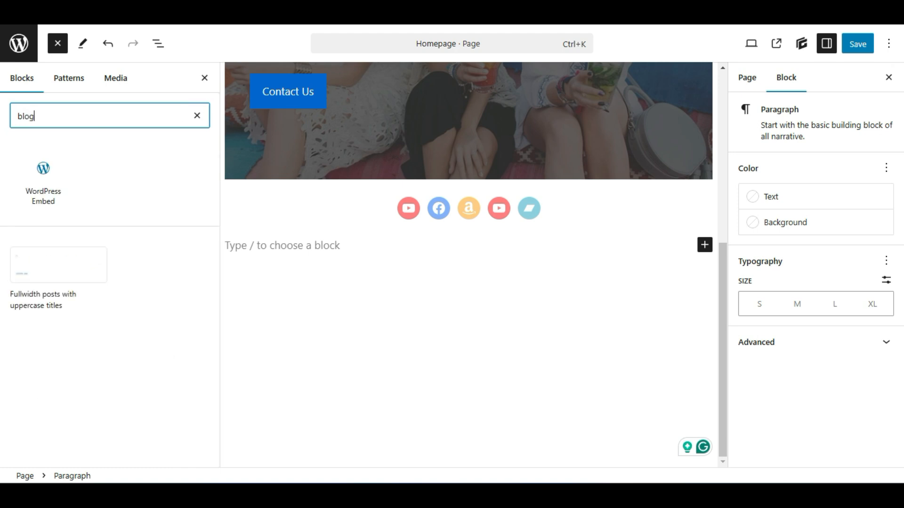
key(BackSpace)
key(BackSpace)
key(BackSpace)
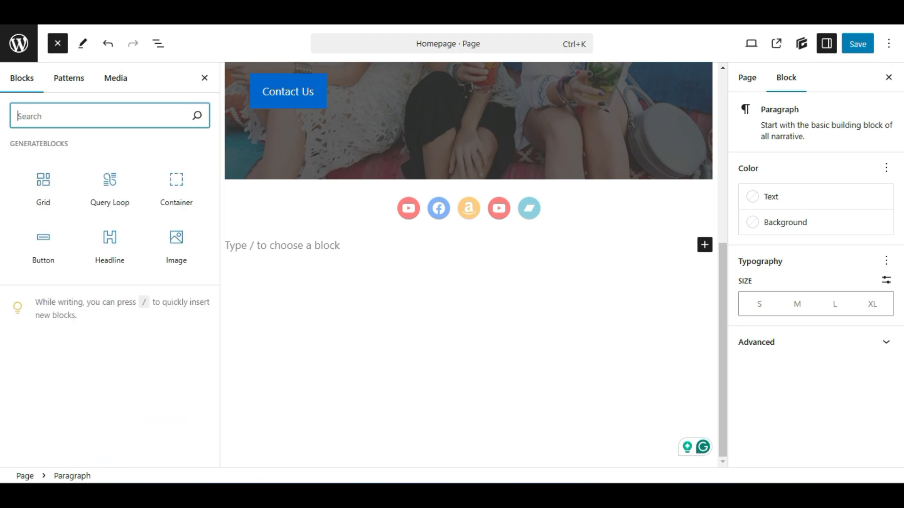
Search the block library for "post" and look through the matching blocks, patterns and installable blocks for displaying posts
text(post)
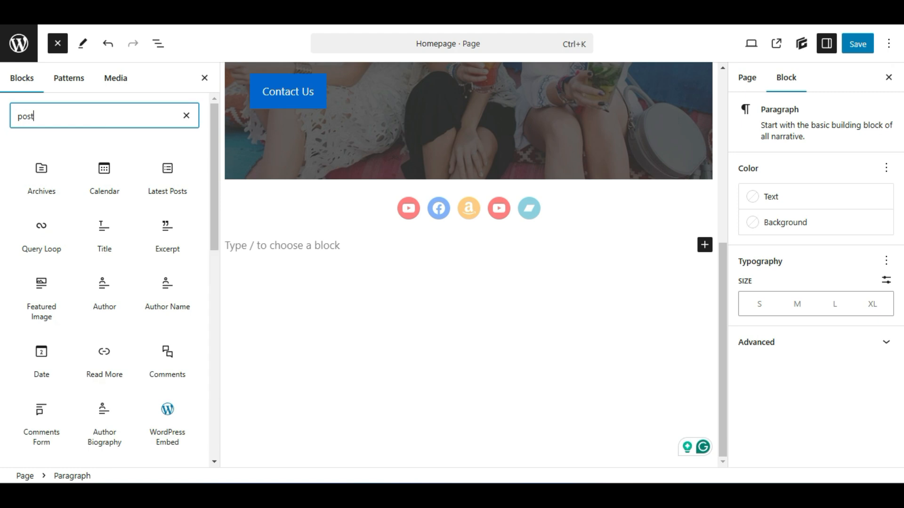
scroll(3, 211, down, 6)
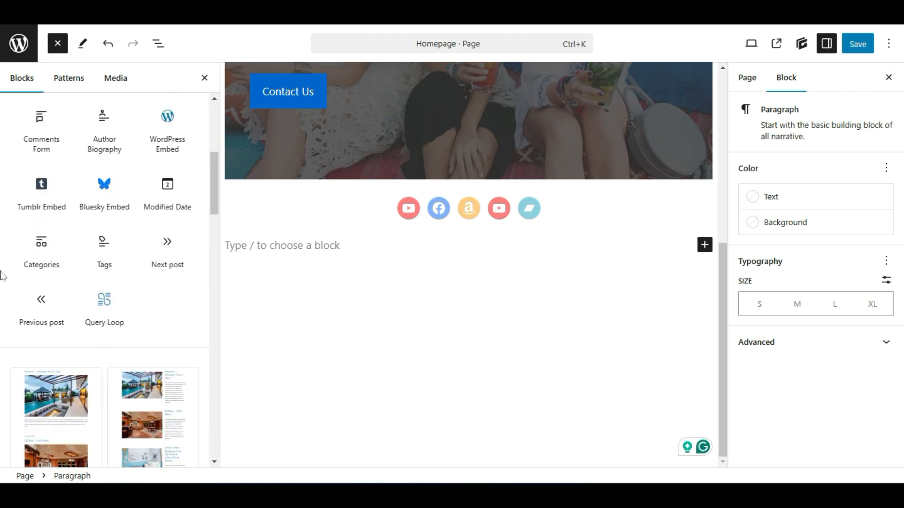
scroll(3, 276, down, 1)
scroll(3, 275, down, 6)
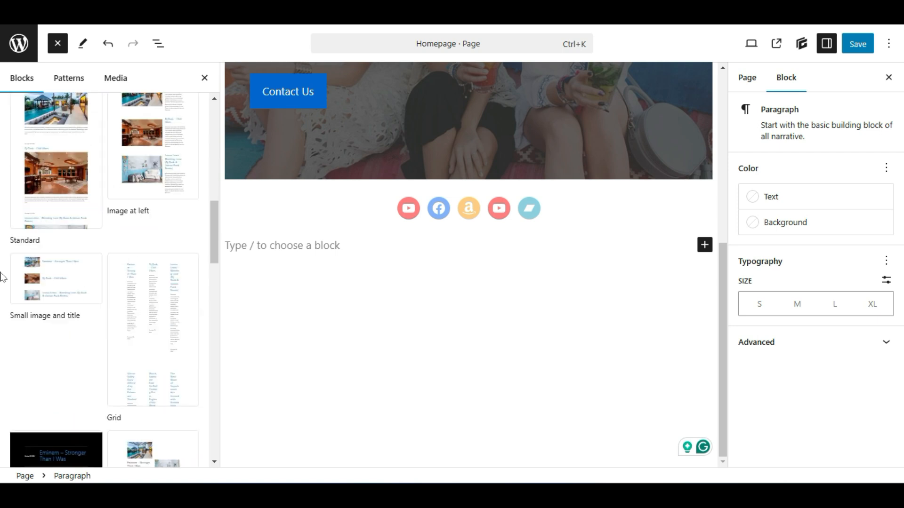
scroll(2, 277, down, 4)
scroll(1, 276, down, 16)
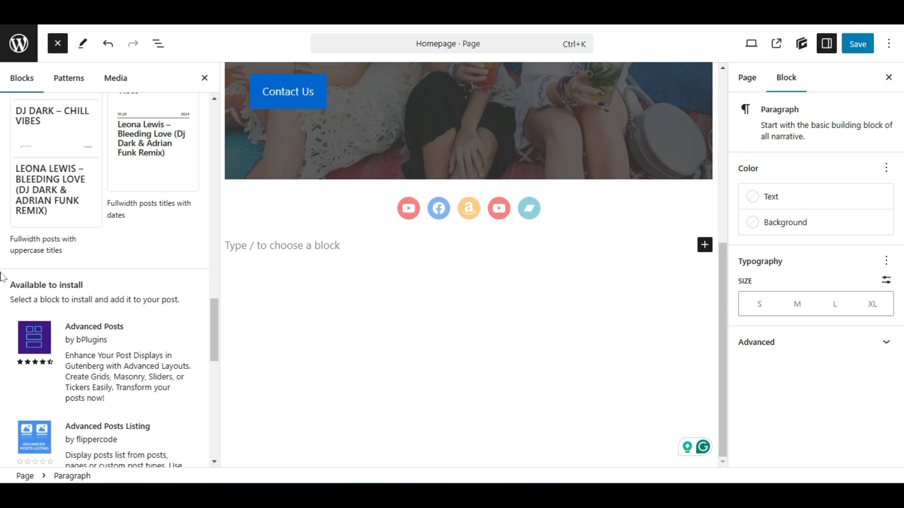
scroll(2, 286, up, 16)
scroll(2, 290, up, 5)
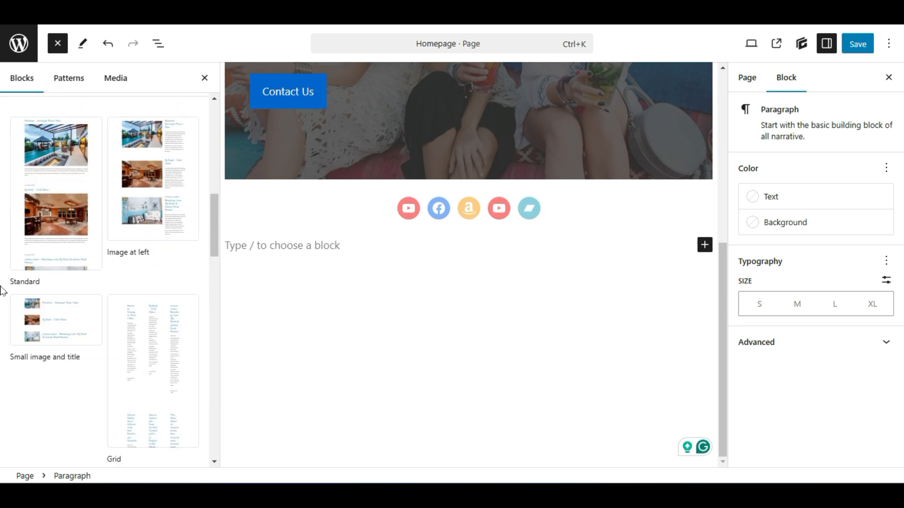
scroll(1, 291, up, 3)
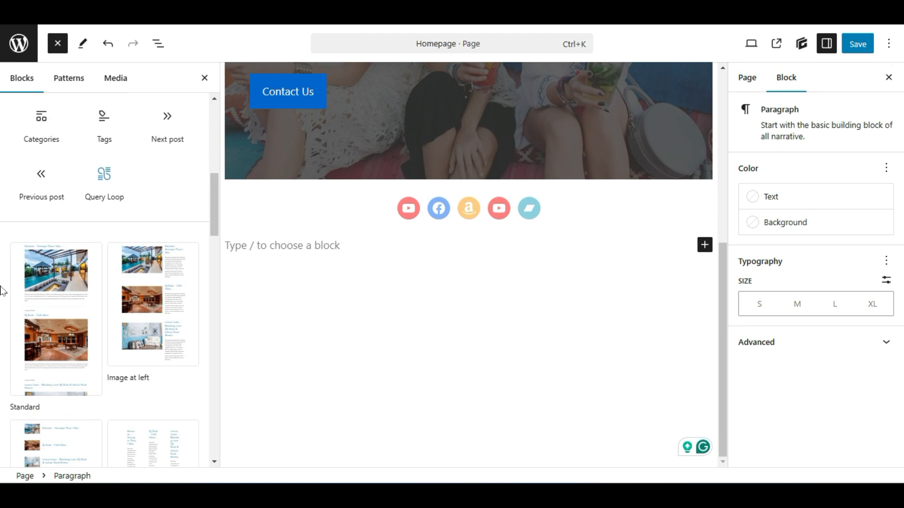
scroll(1, 291, up, 3)
scroll(1, 290, down, 4)
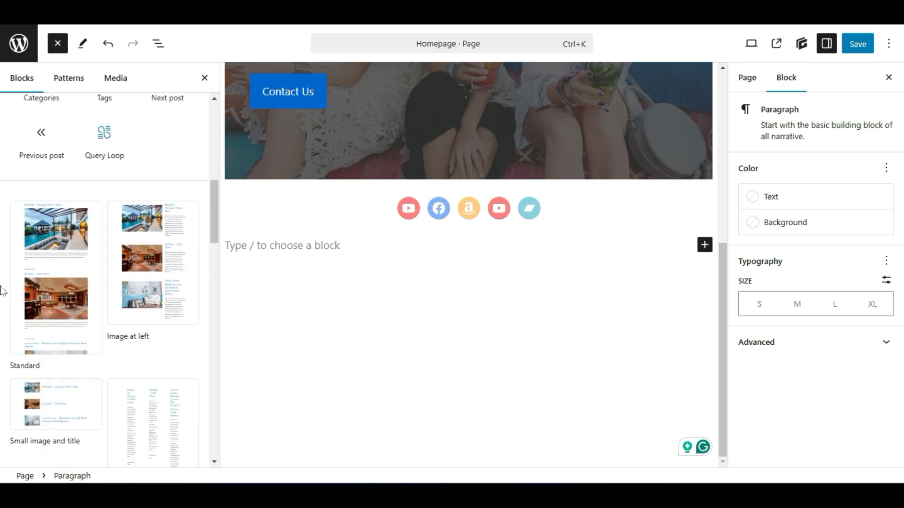
scroll(138, 273, down, 3)
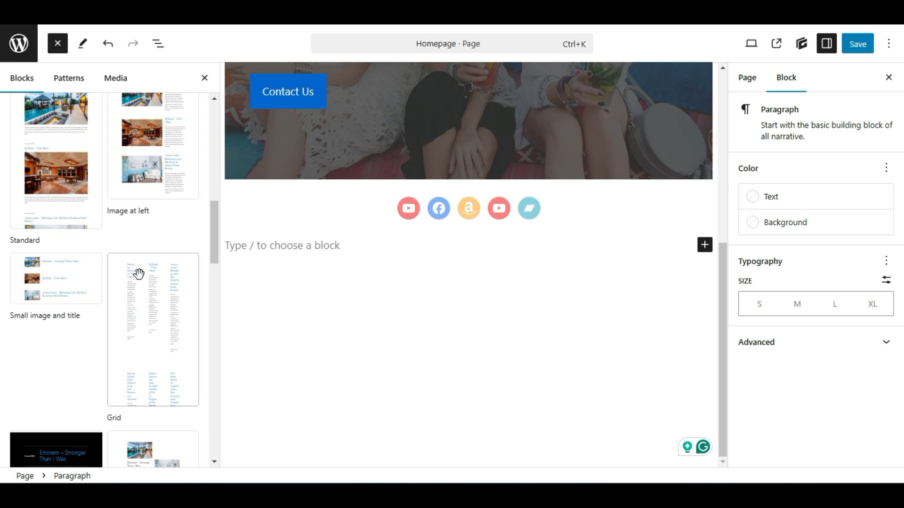
scroll(91, 350, up, 13)
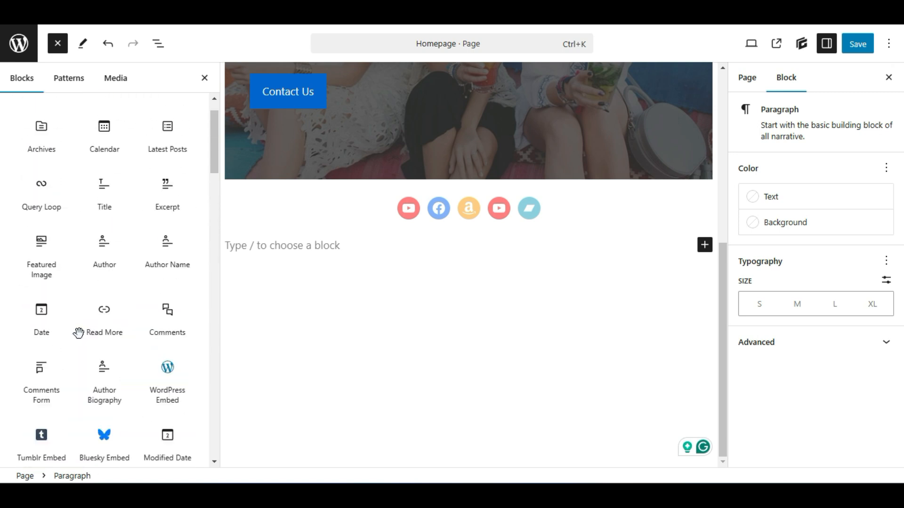
scroll(78, 333, up, 1)
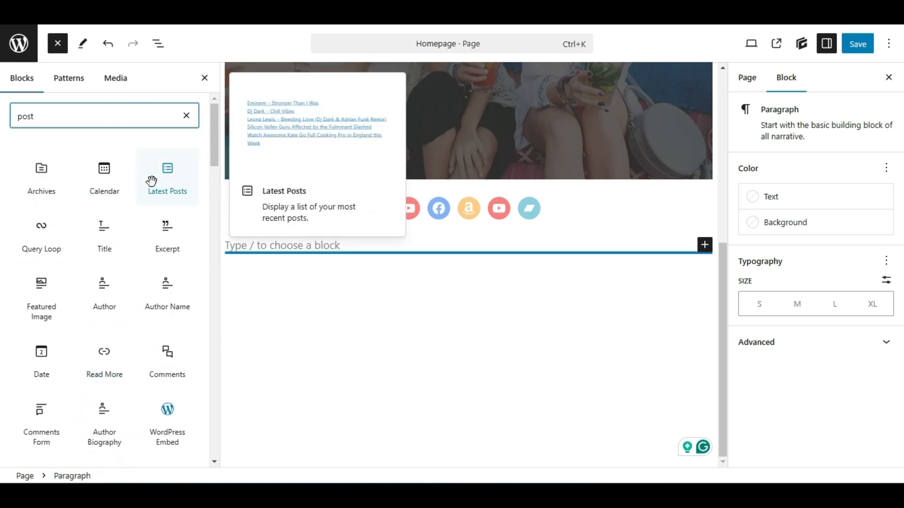
scroll(11, 230, down, 4)
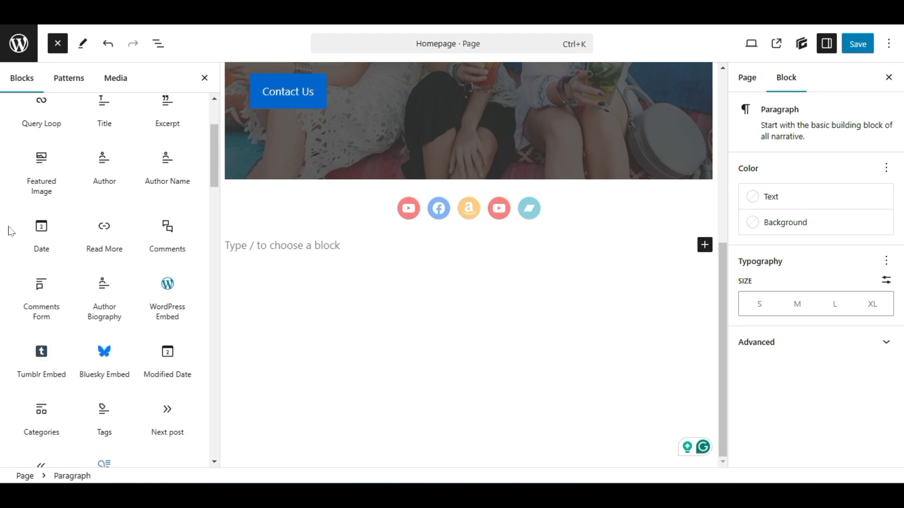
click(204, 78)
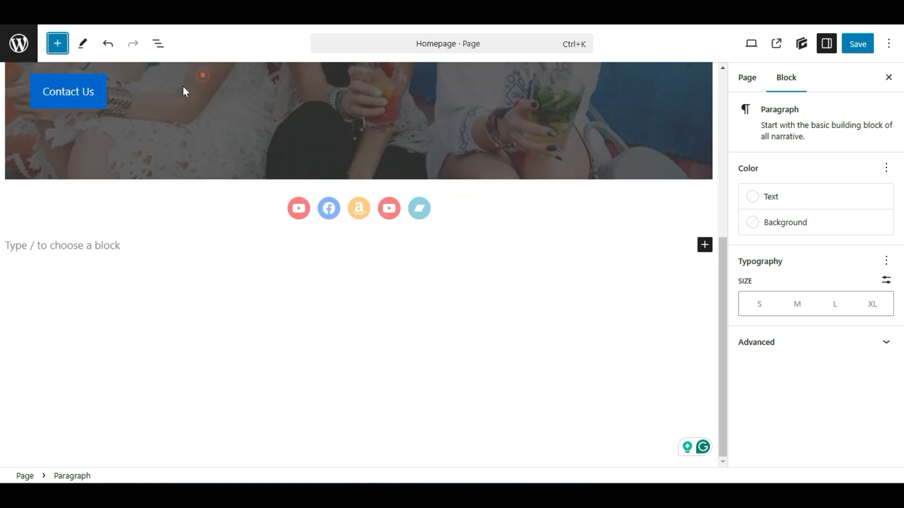
Insert a GenerateBlocks Query Loop below the social icons with the Two columns layout and check the resulting posts
click(245, 243)
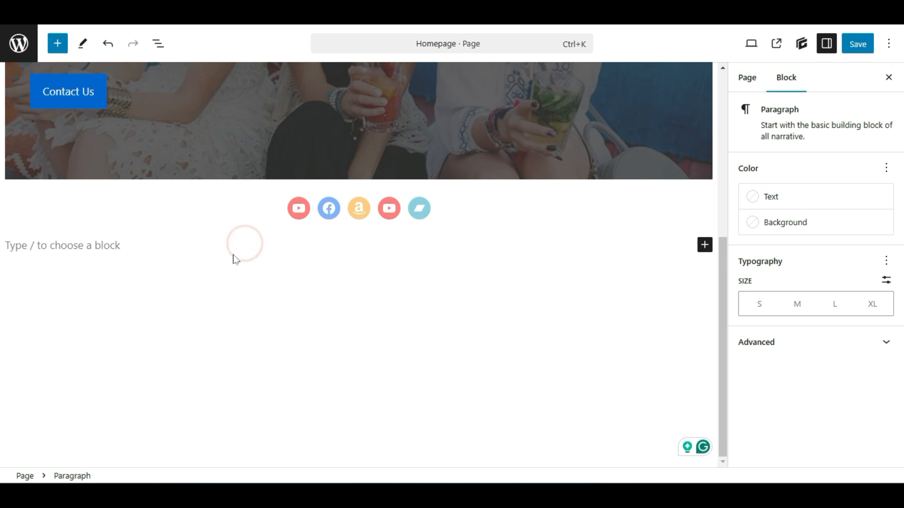
click(61, 50)
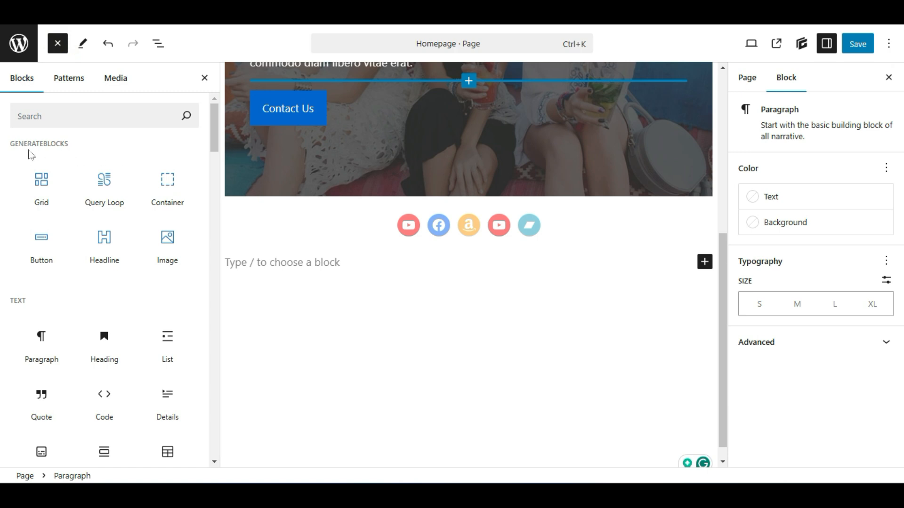
mouse_move(104, 182)
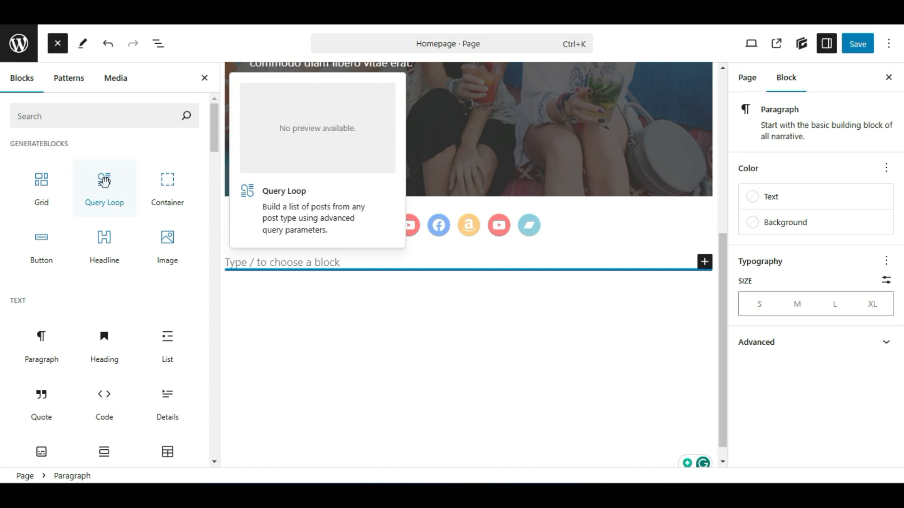
drag(124, 187, 437, 281)
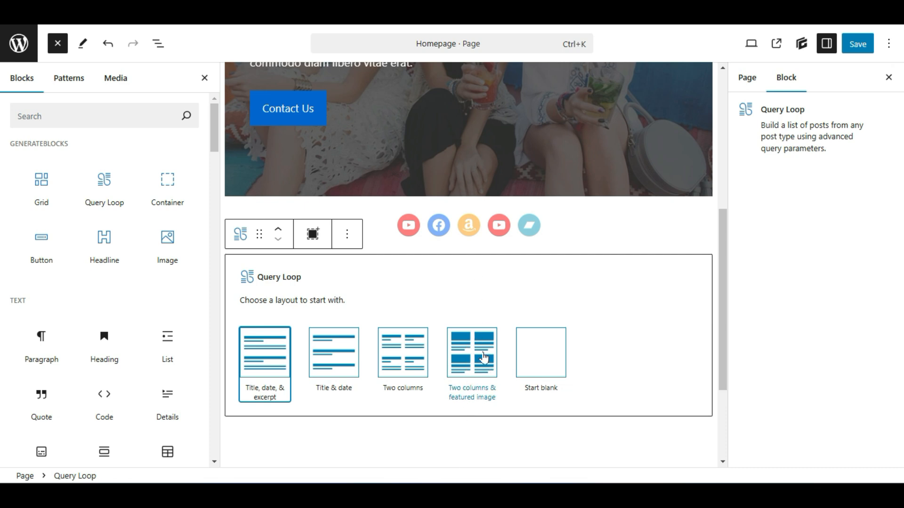
click(417, 370)
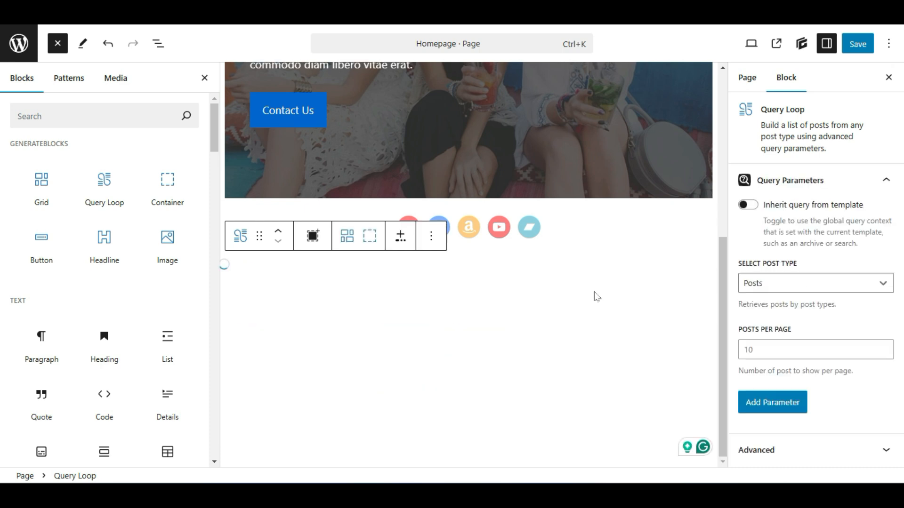
scroll(595, 297, down, 4)
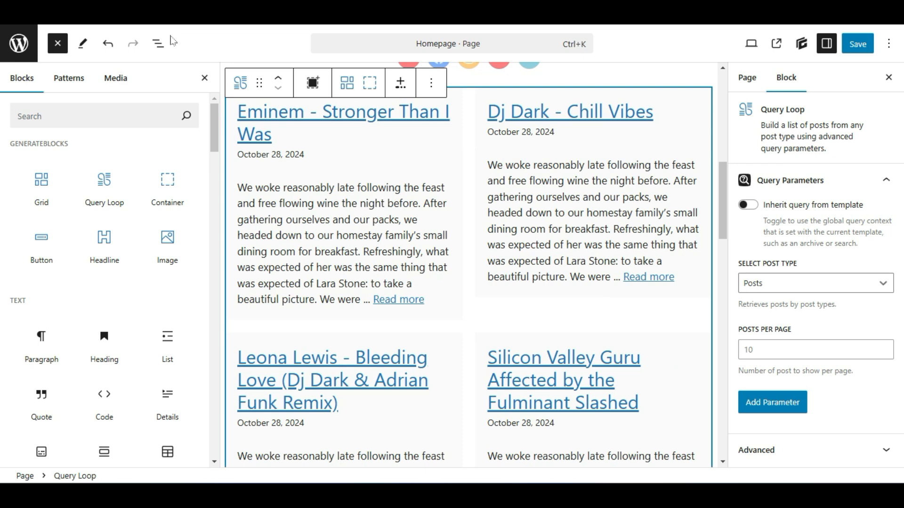
click(202, 78)
scroll(230, 215, up, 3)
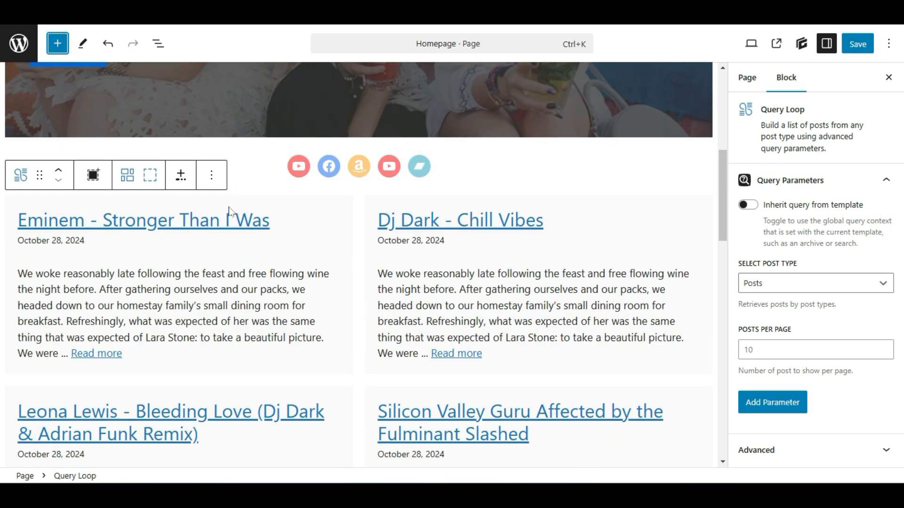
scroll(522, 218, down, 4)
scroll(381, 233, up, 4)
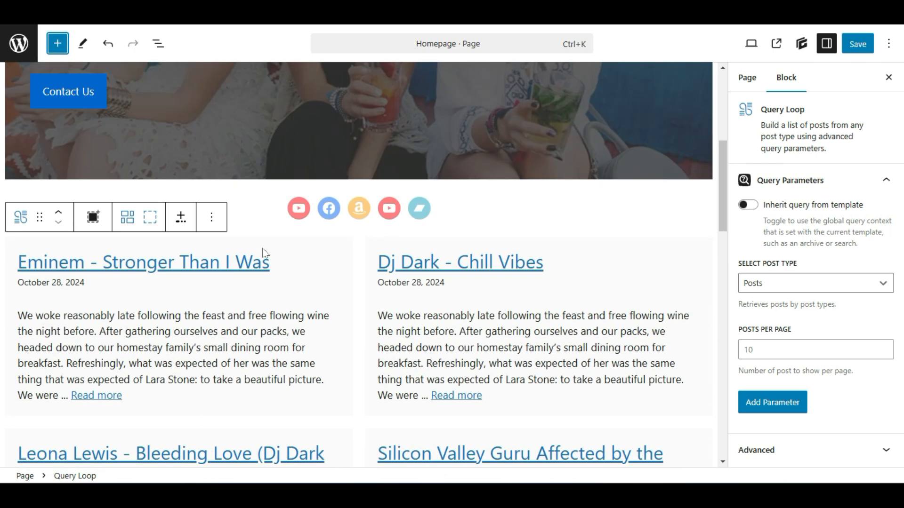
Delete the two-column Query Loop block below the social icons
click(212, 217)
scroll(263, 424, down, 2)
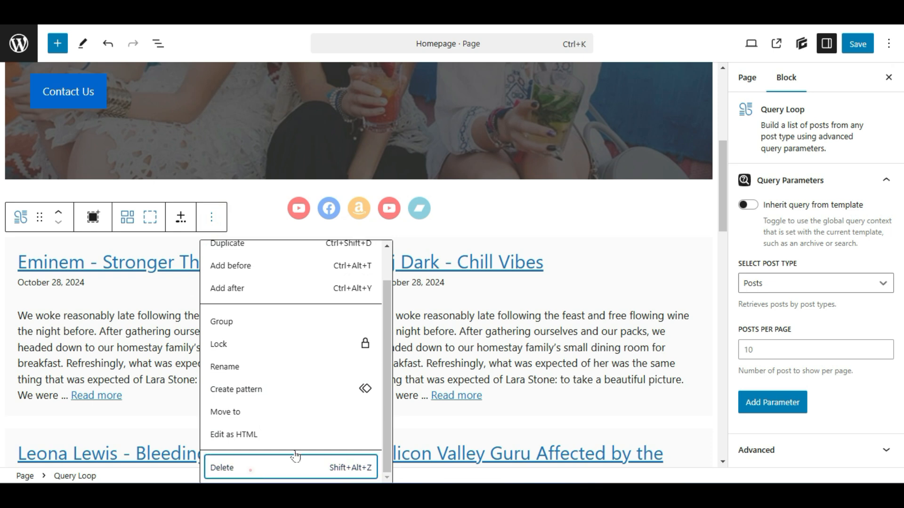
click(249, 469)
click(265, 261)
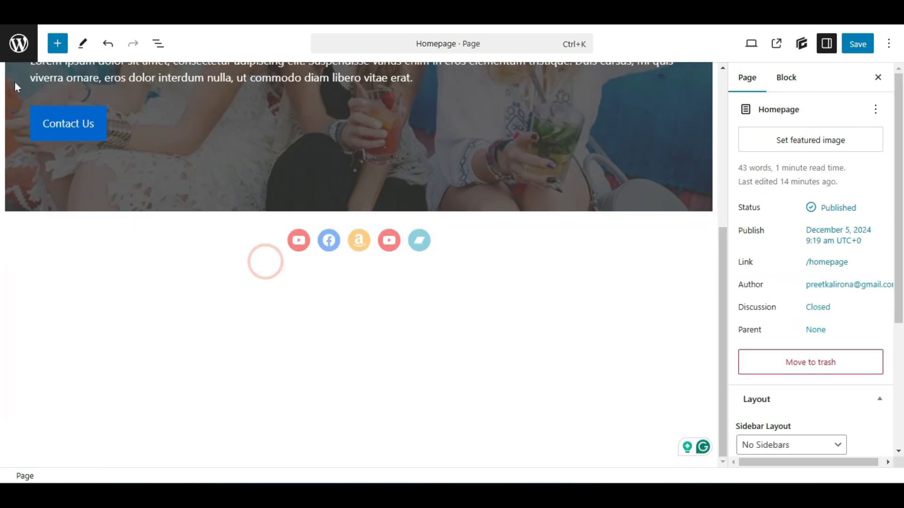
Insert a GenerateBlocks Query Loop below the social icons using the Two columns & featured image layout
click(57, 43)
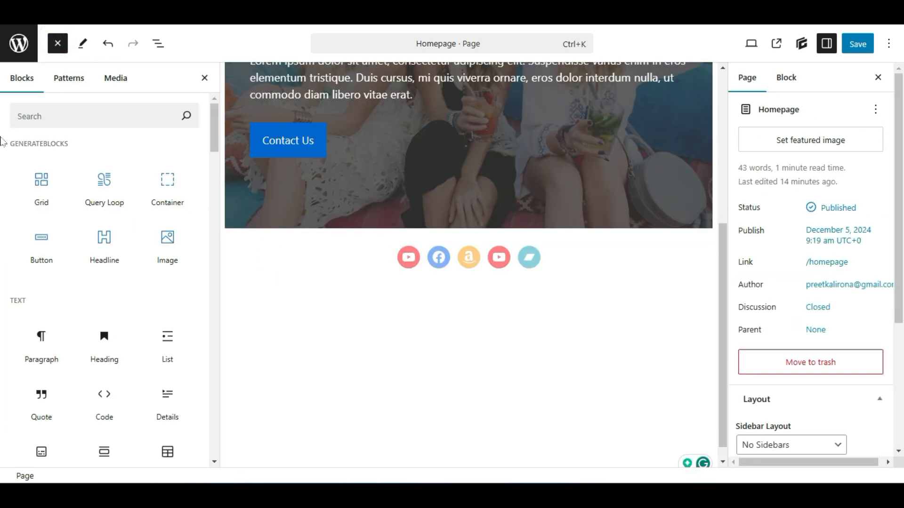
drag(101, 183, 460, 296)
scroll(578, 330, down, 1)
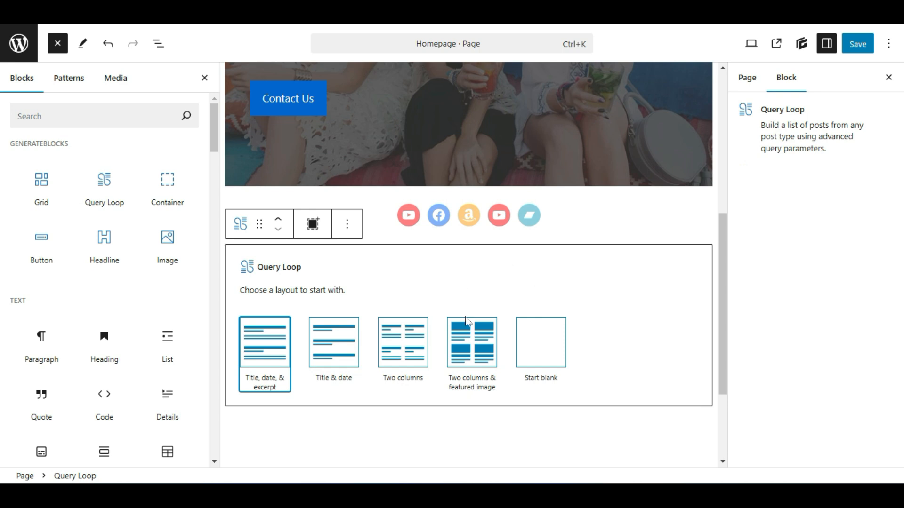
click(477, 340)
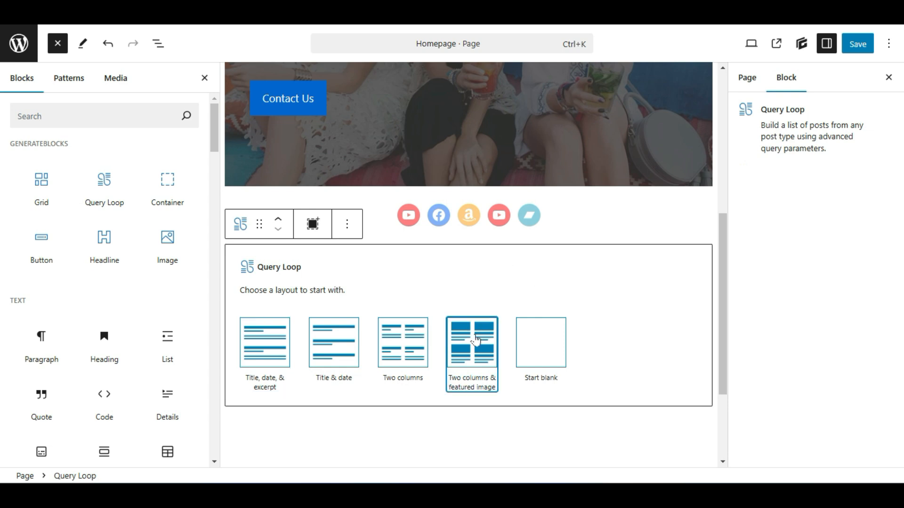
scroll(488, 332, down, 5)
scroll(490, 331, down, 3)
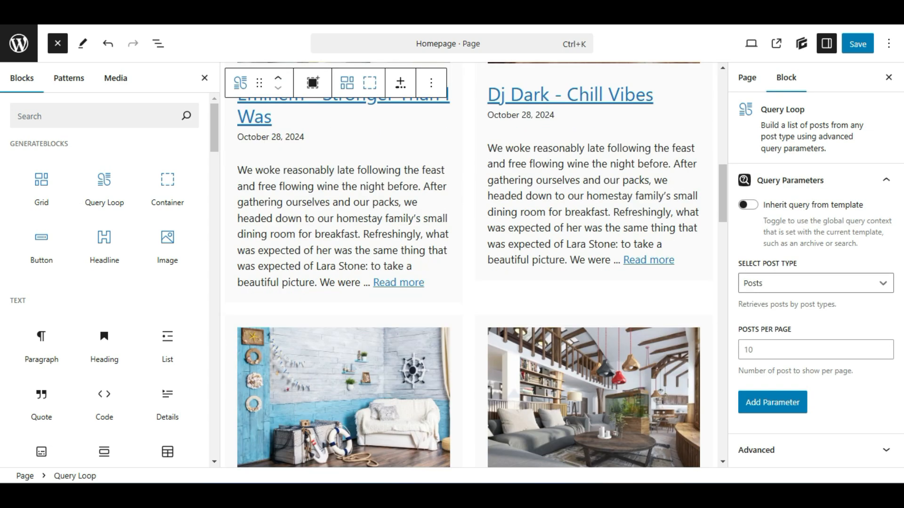
click(204, 77)
Examine how the posts with featured images are laid out in the Query Loop, from the first row to the last
scroll(9, 128, up, 8)
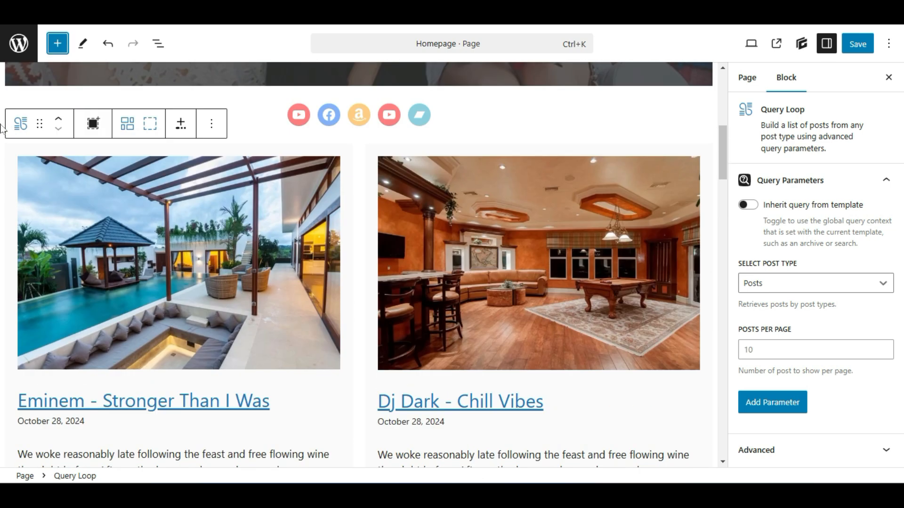
scroll(4, 129, down, 8)
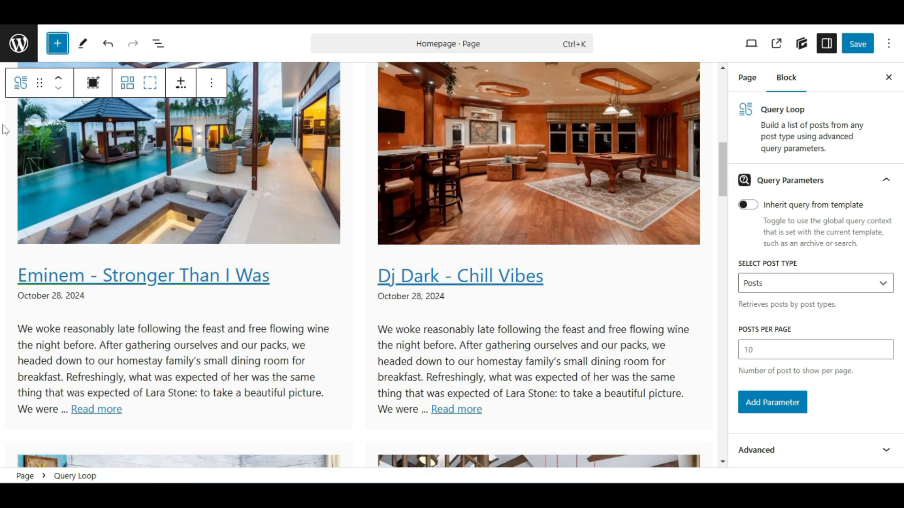
scroll(3, 129, down, 15)
scroll(4, 129, down, 14)
scroll(4, 129, up, 14)
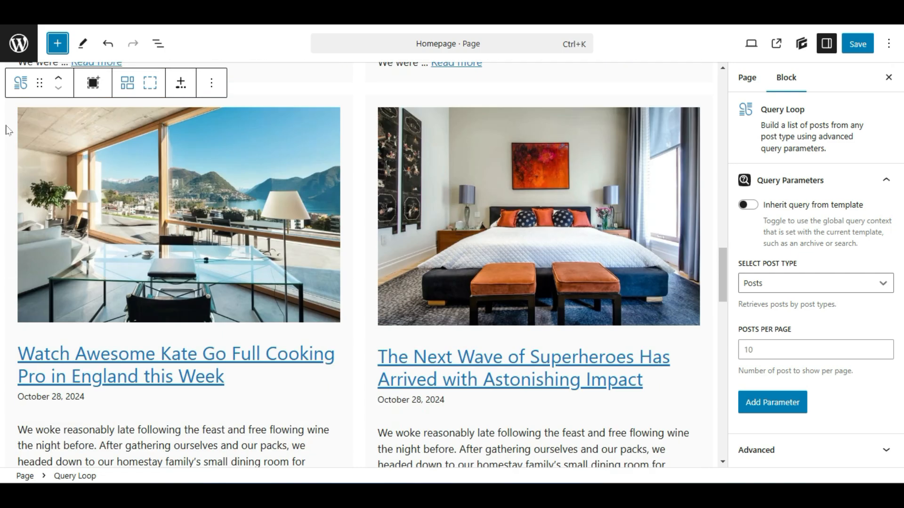
scroll(10, 131, up, 6)
scroll(250, 152, up, 12)
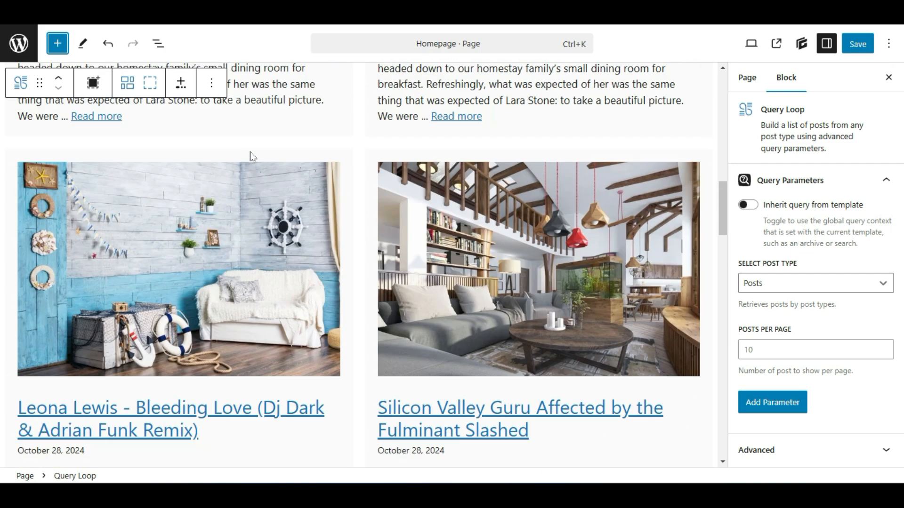
scroll(242, 152, down, 3)
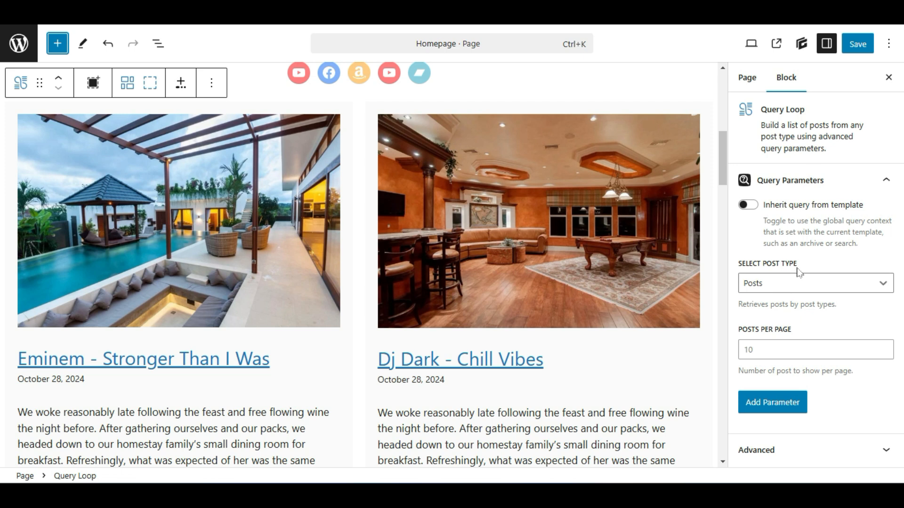
Keep Posts as the Query Loop's post type, limit it to 2 posts per page, and check the layout
click(803, 285)
click(803, 284)
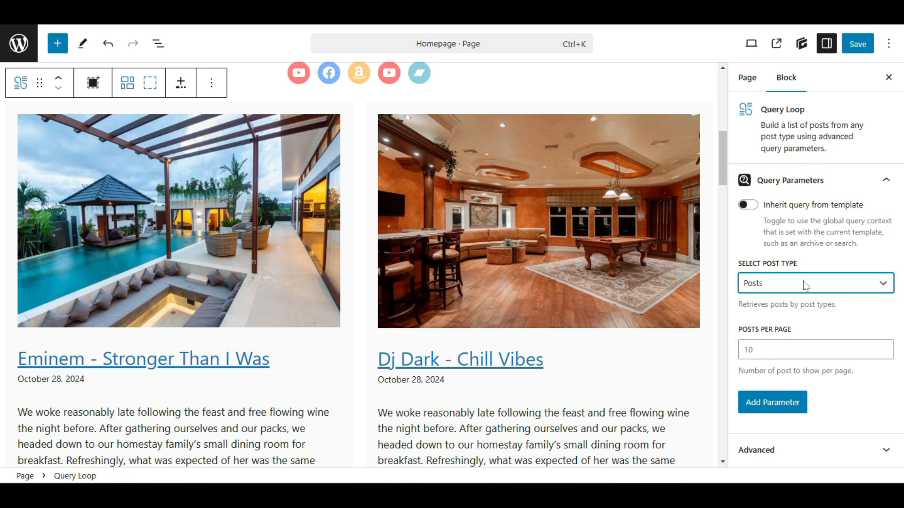
click(744, 350)
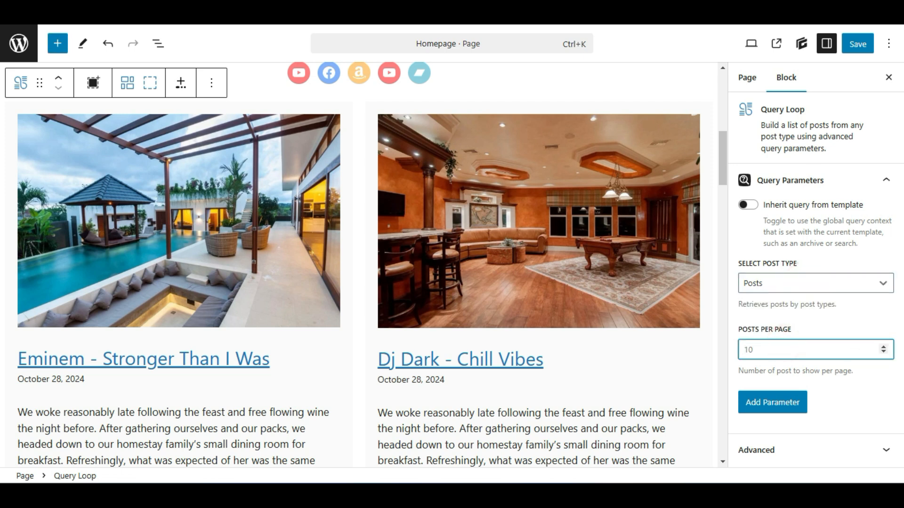
scroll(65, 192, up, 2)
scroll(69, 193, down, 3)
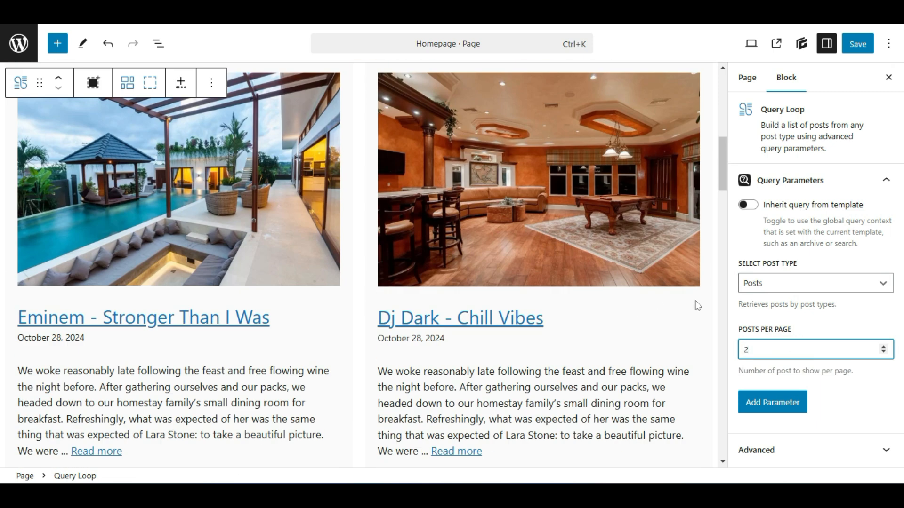
scroll(450, 219, down, 8)
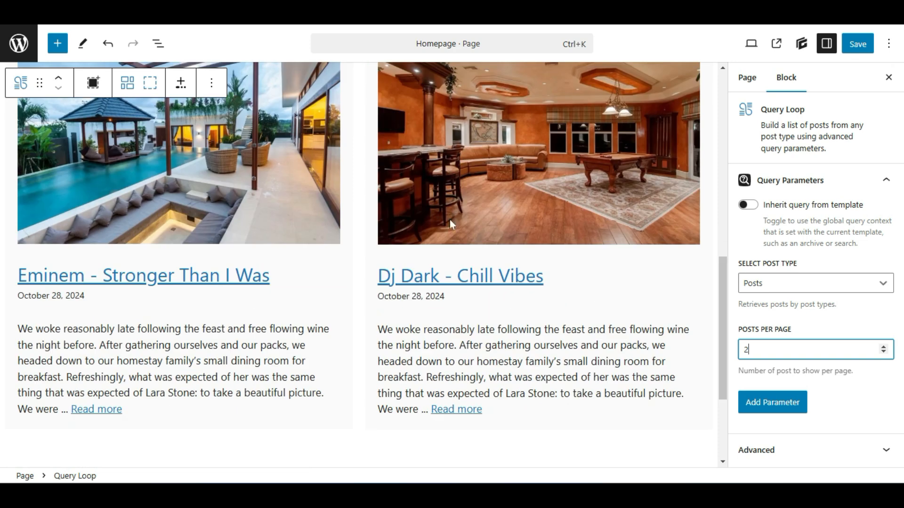
Add a Taxonomies query parameter to the Query Loop that shows 2 posts per page
scroll(431, 216, up, 5)
scroll(431, 215, down, 5)
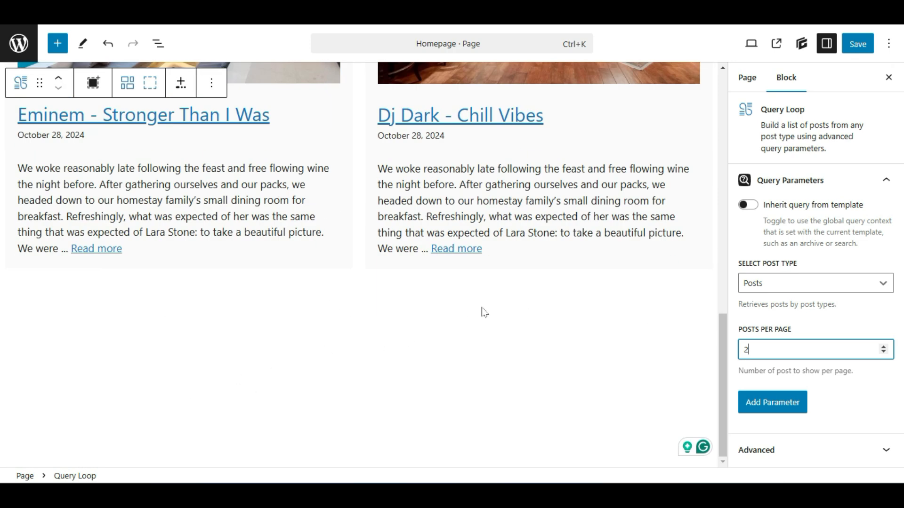
click(776, 402)
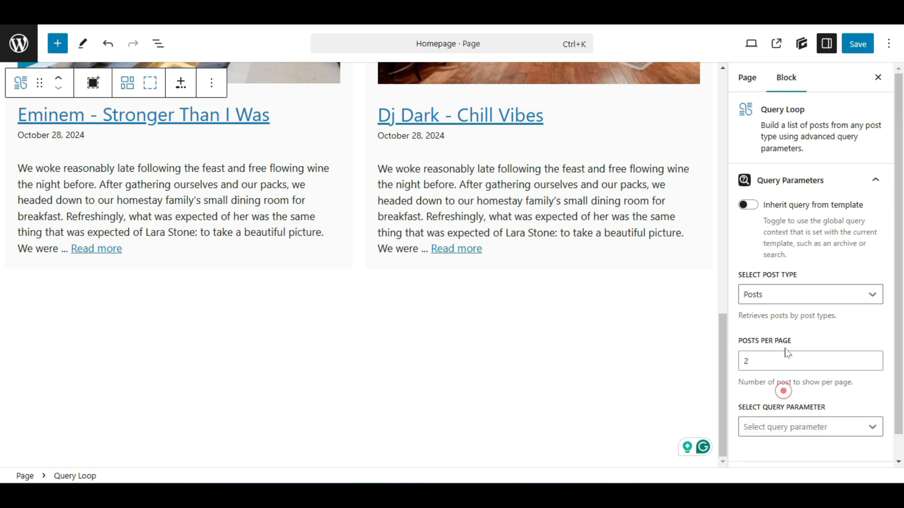
scroll(783, 390, down, 1)
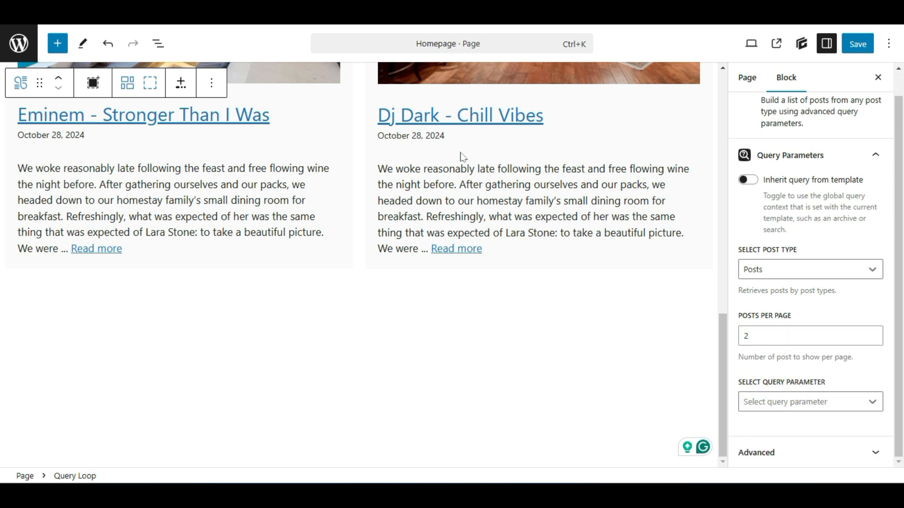
click(781, 405)
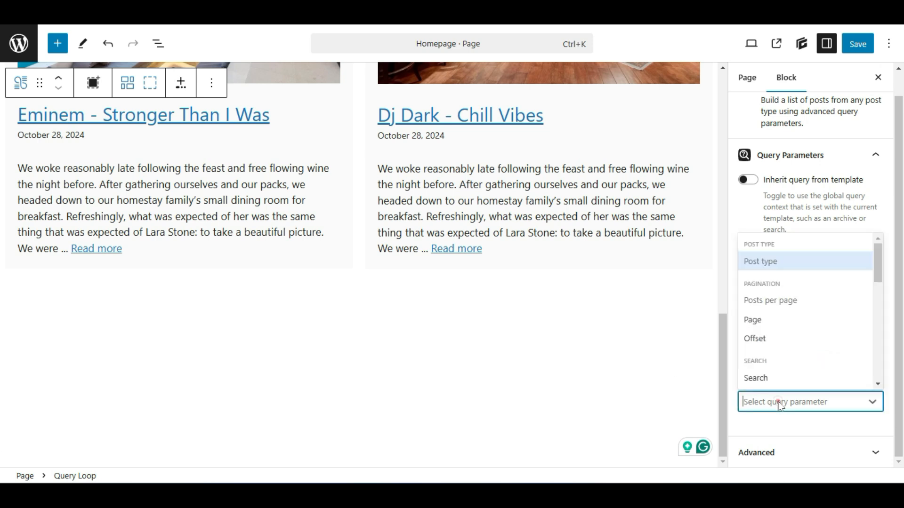
scroll(790, 334, down, 1)
scroll(791, 335, down, 4)
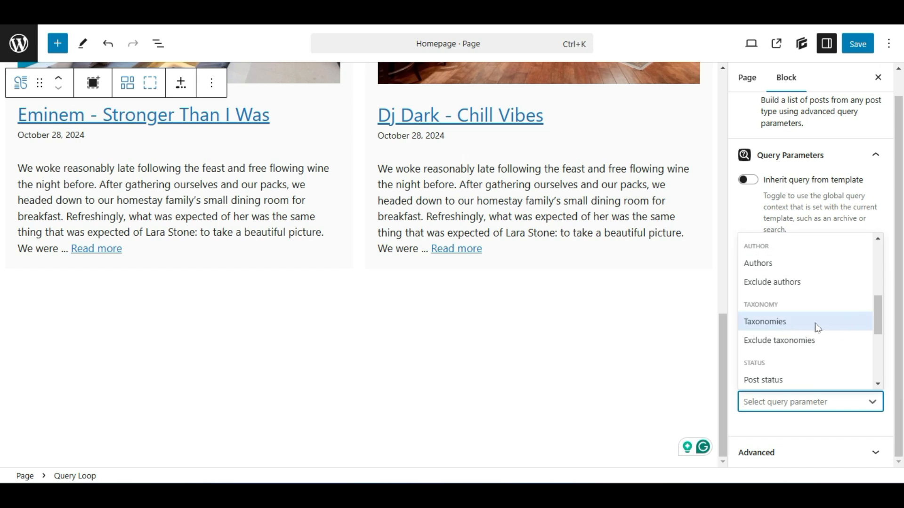
click(812, 323)
Set the Query Loop's taxonomy parameter to Categories and look through the available terms without choosing one
click(797, 403)
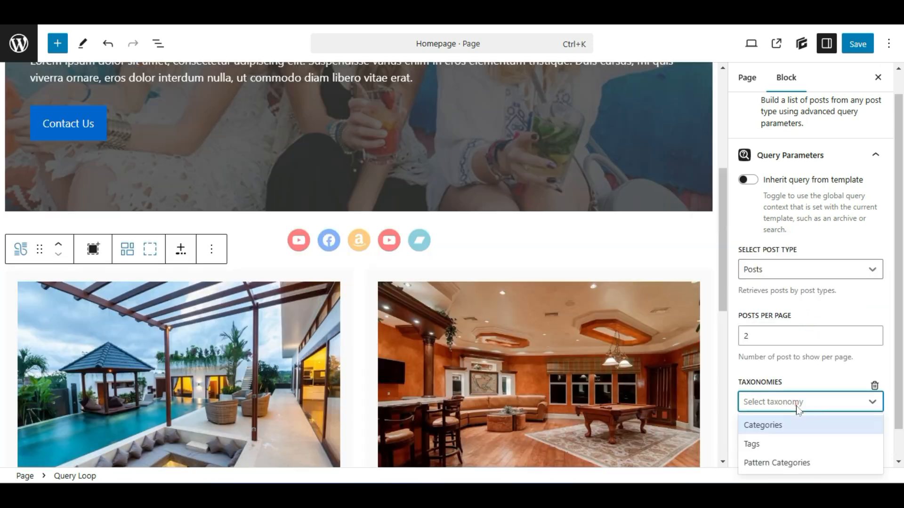
click(797, 426)
scroll(797, 425, down, 2)
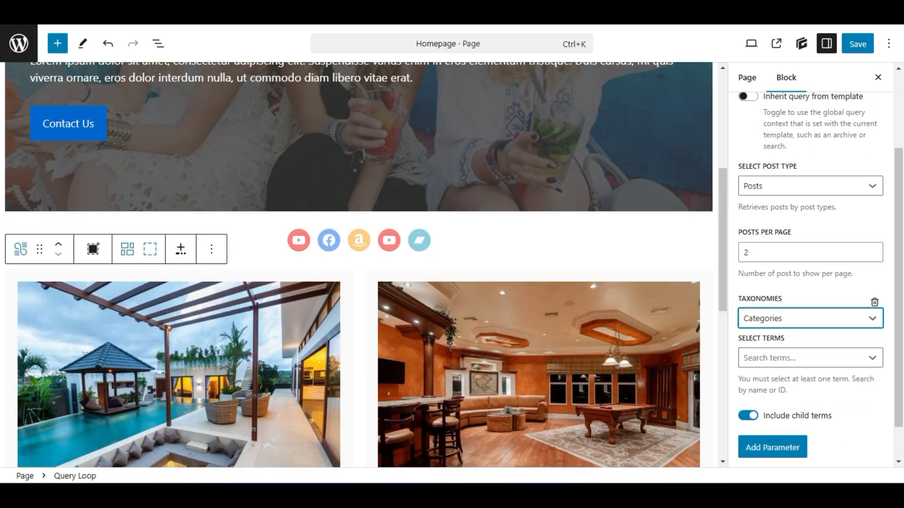
click(782, 364)
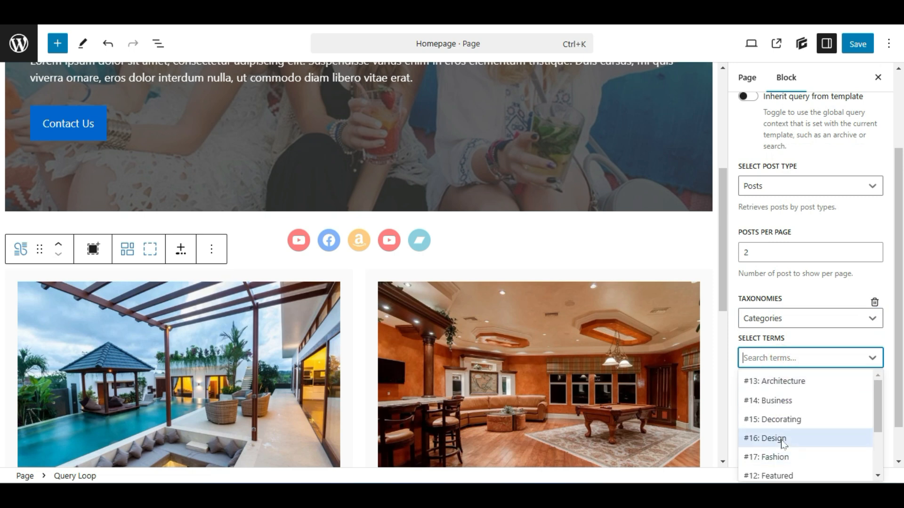
click(807, 338)
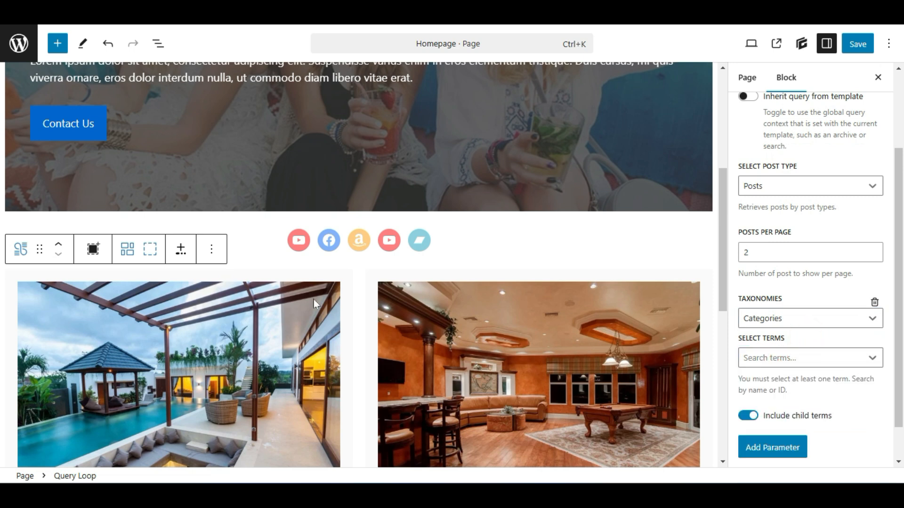
Examine the Query Loop's post template by selecting the excerpts, a post title and the surrounding container
scroll(313, 300, down, 3)
scroll(84, 303, down, 3)
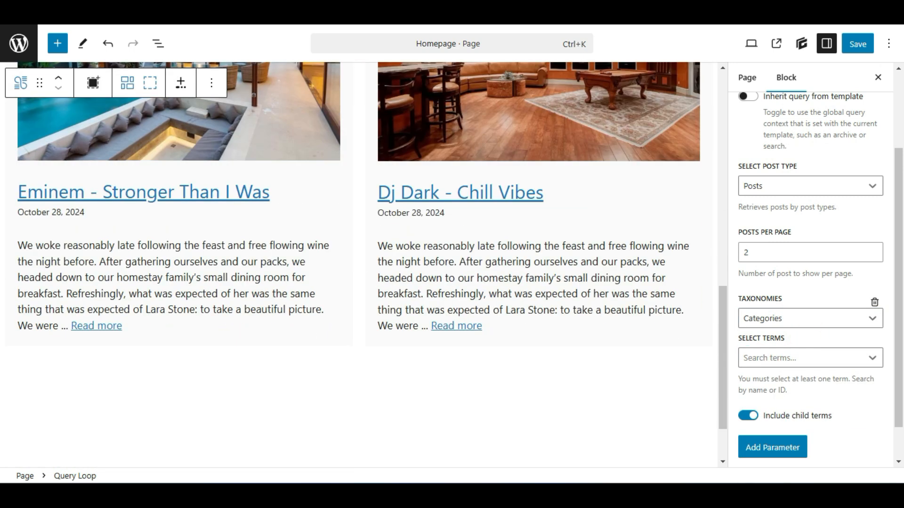
click(83, 288)
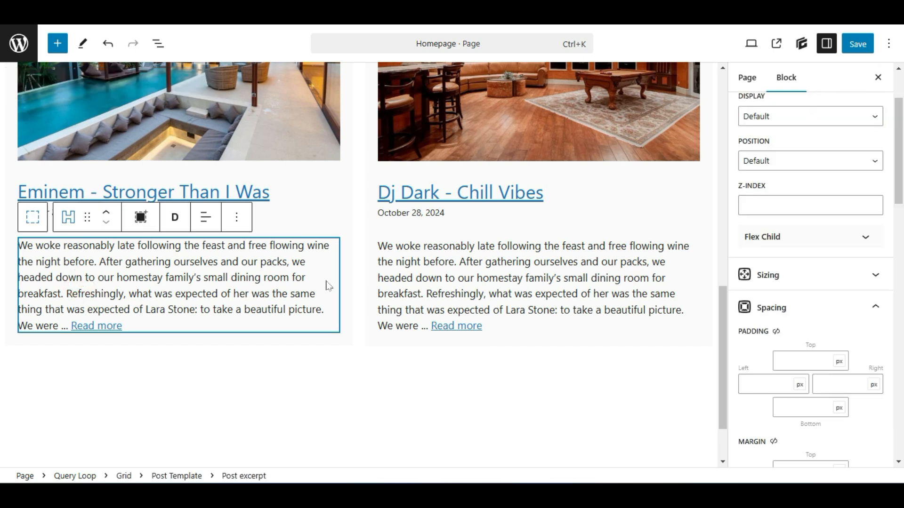
scroll(329, 286, up, 1)
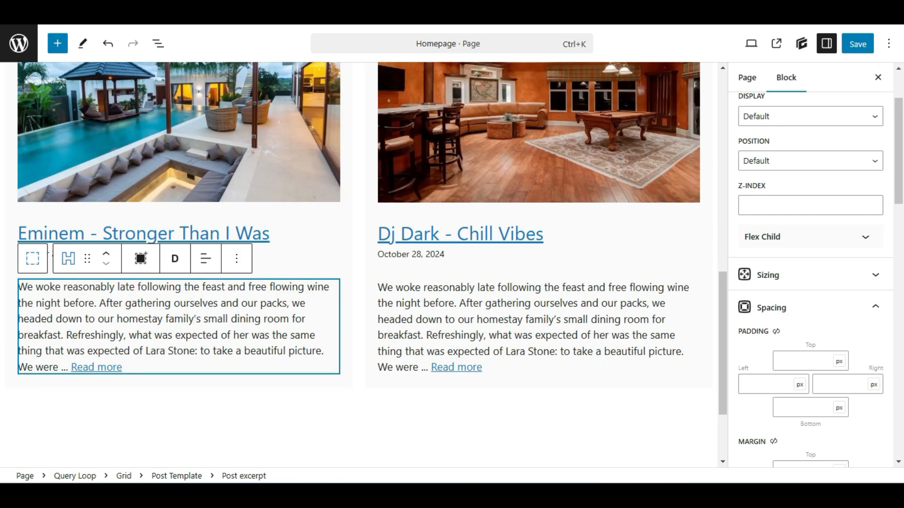
click(488, 317)
click(557, 329)
click(182, 313)
click(487, 312)
click(566, 303)
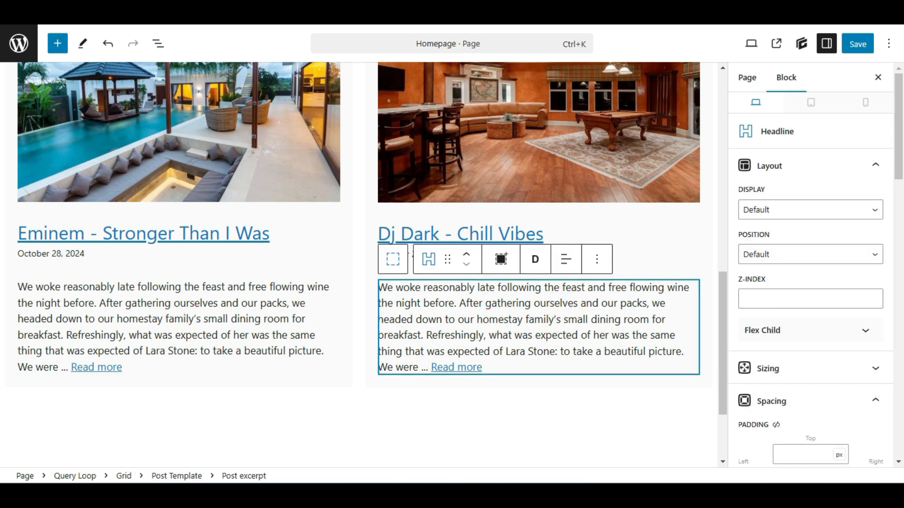
scroll(471, 283, up, 1)
scroll(470, 282, down, 1)
click(471, 234)
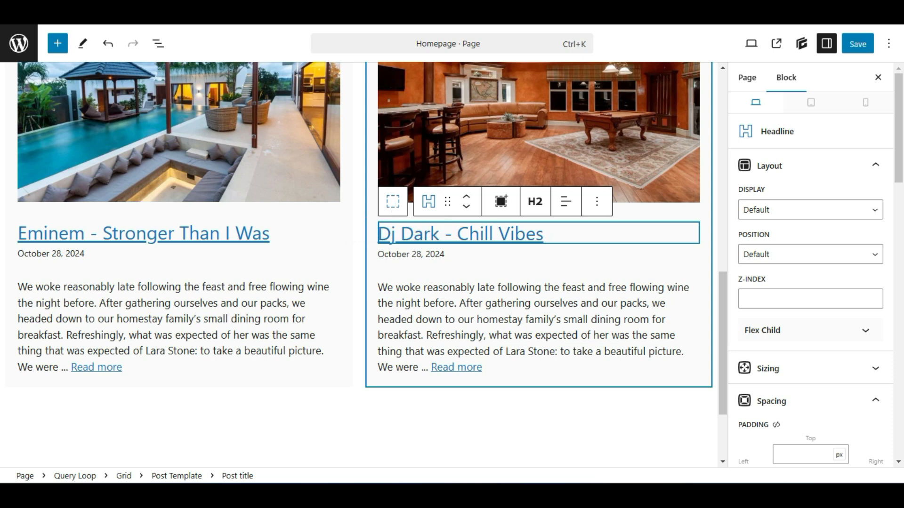
click(581, 317)
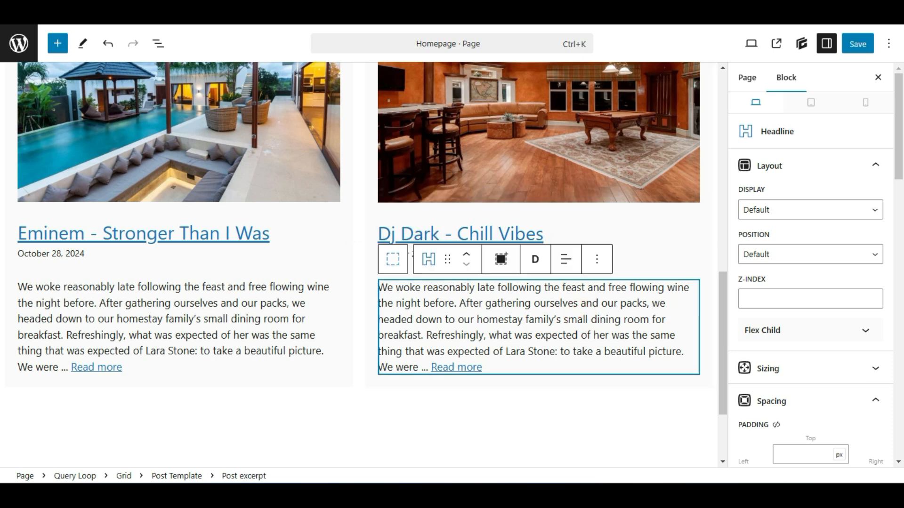
click(394, 260)
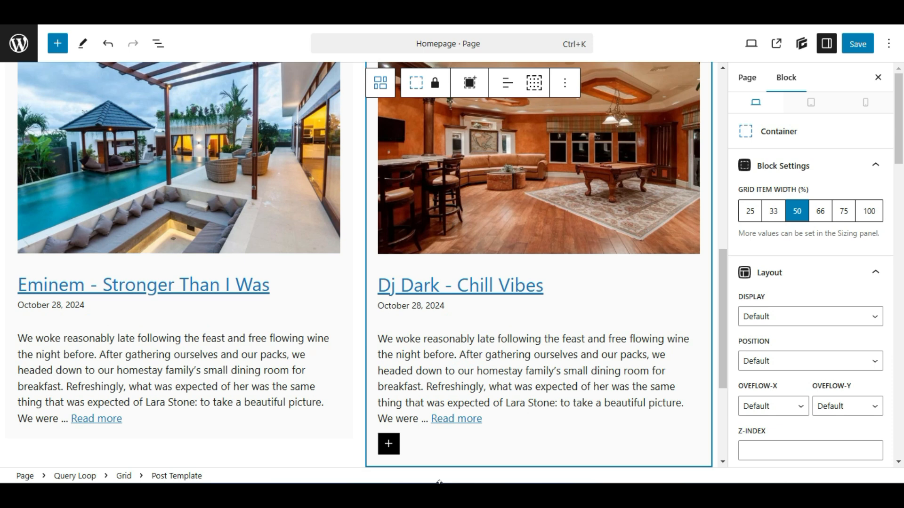
Delete the post excerpt from the Query Loop's post template and start an empty paragraph below the loop
click(548, 398)
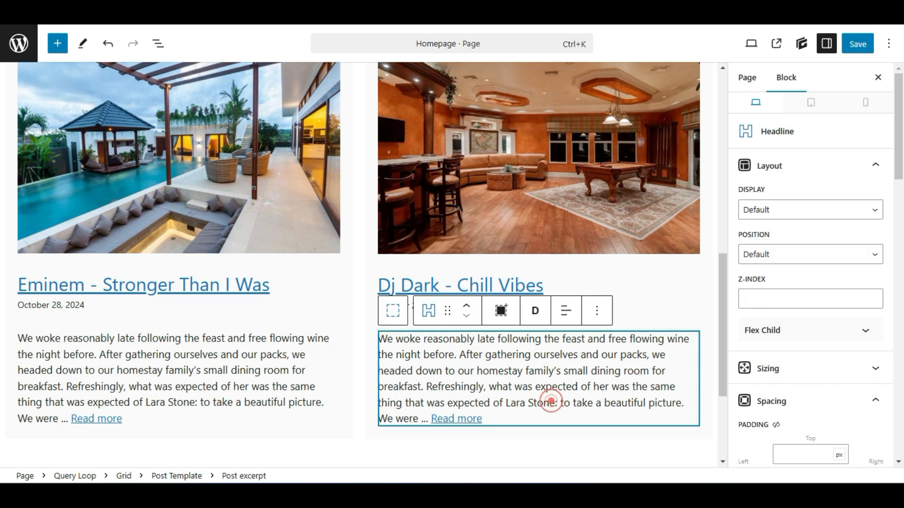
scroll(558, 353, down, 3)
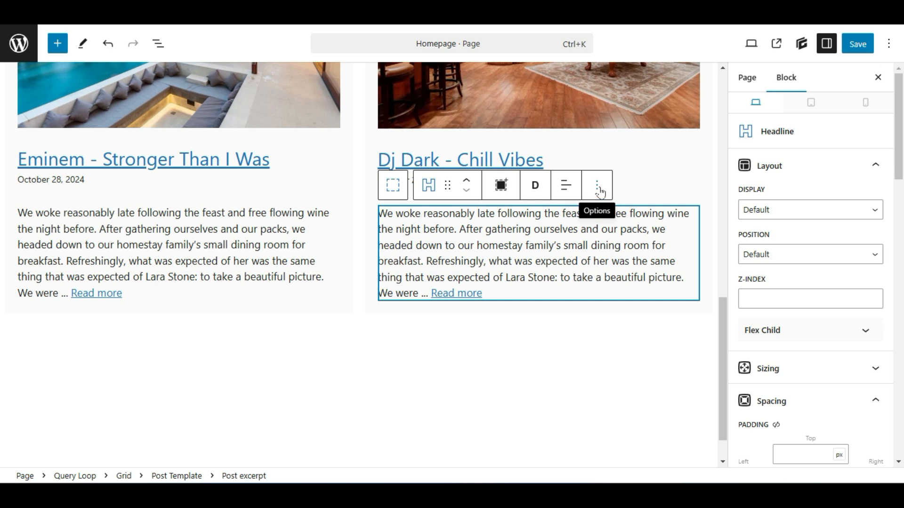
click(598, 187)
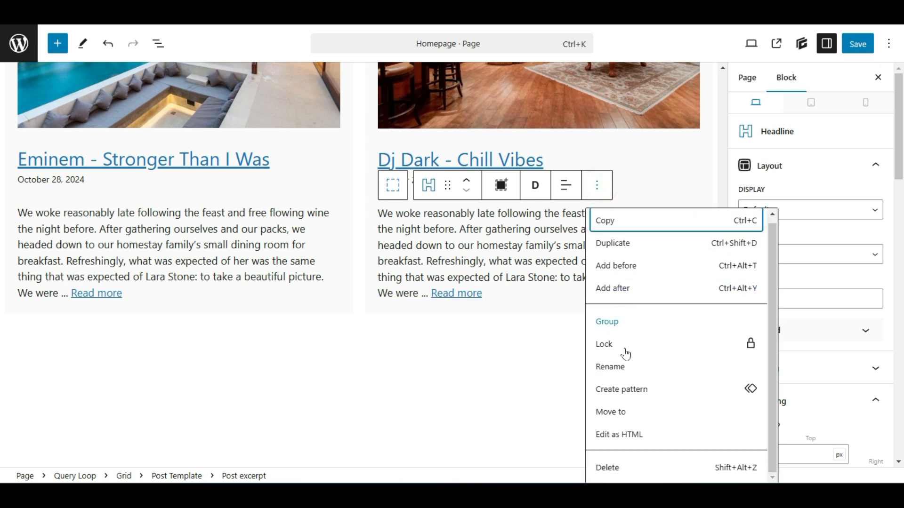
click(623, 470)
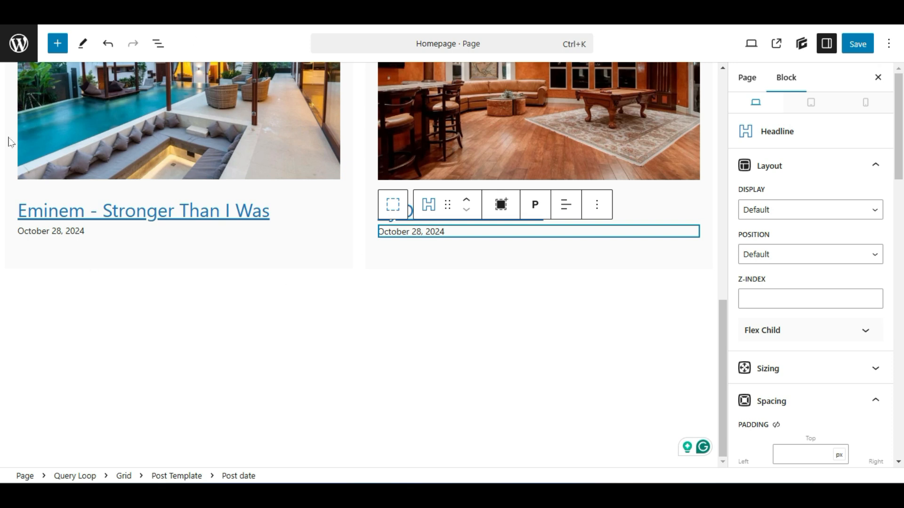
click(487, 261)
click(193, 267)
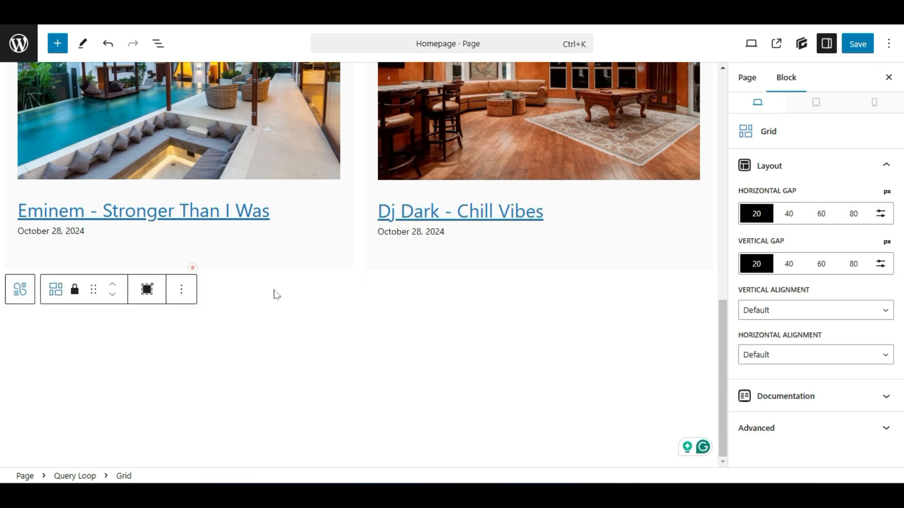
scroll(286, 290, up, 6)
scroll(289, 294, down, 4)
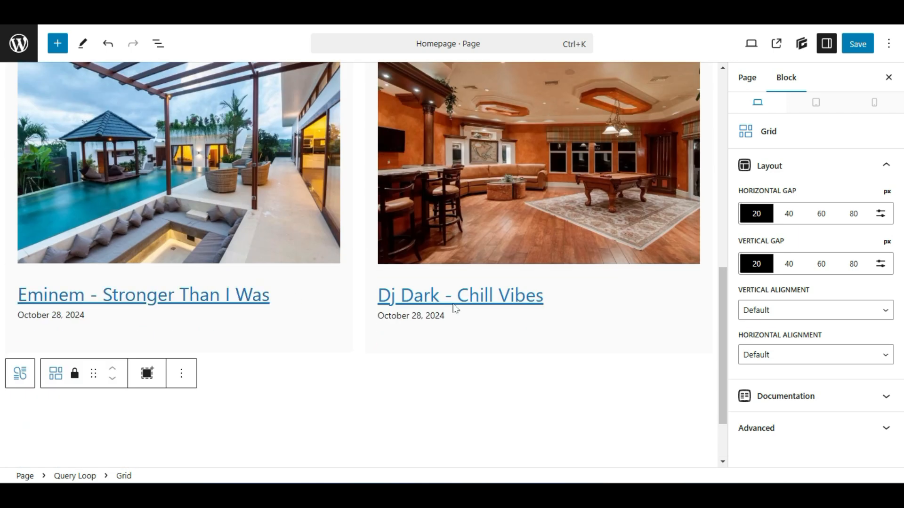
click(310, 371)
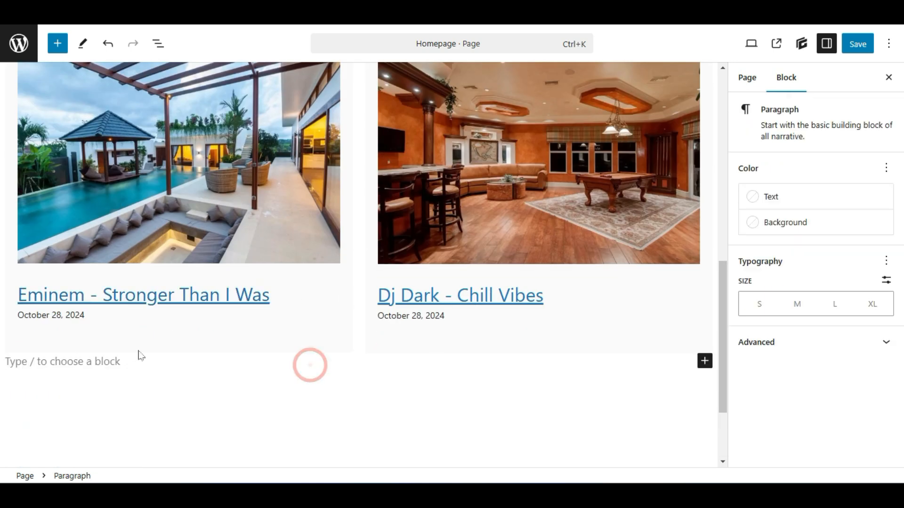
scroll(141, 379, up, 2)
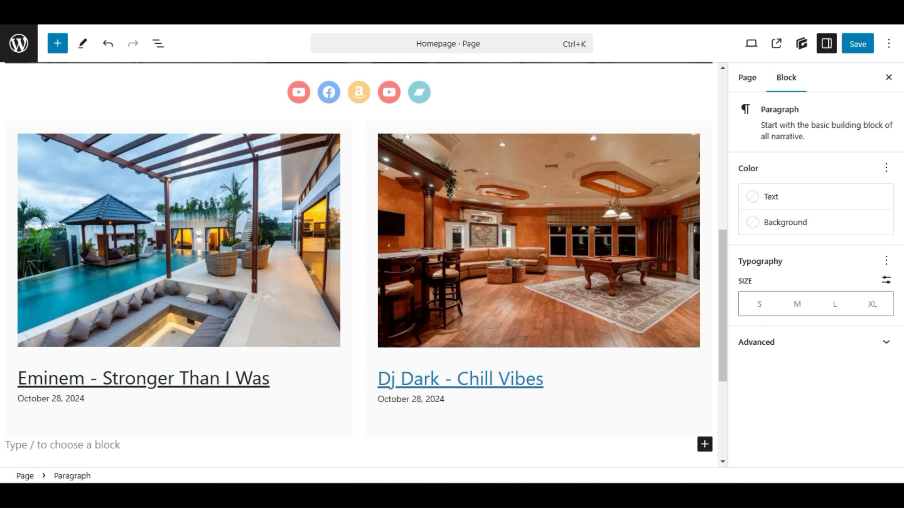
Delete the featured image block from the Query Loop's post template
click(283, 259)
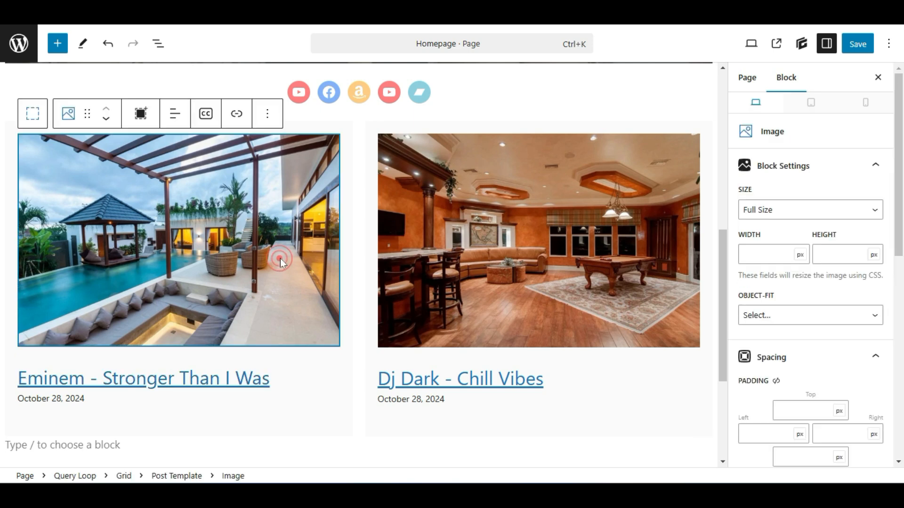
click(618, 396)
click(617, 388)
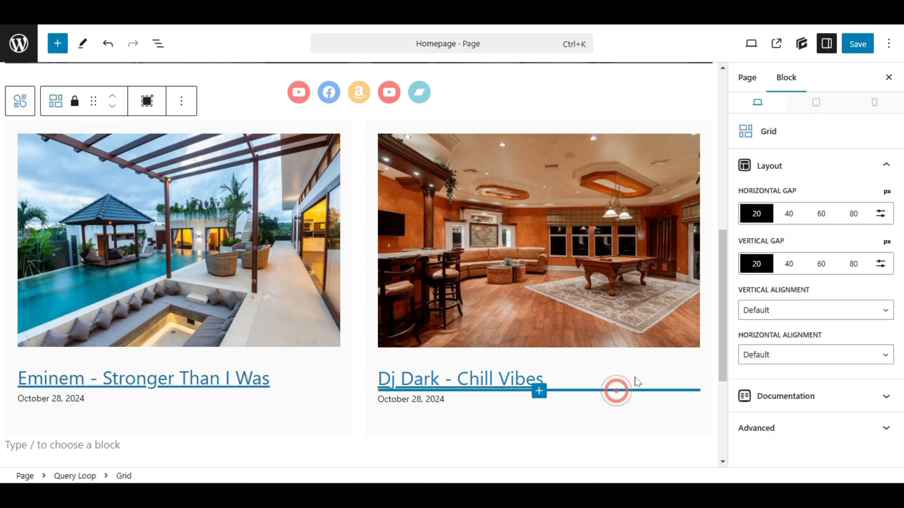
click(358, 275)
click(177, 101)
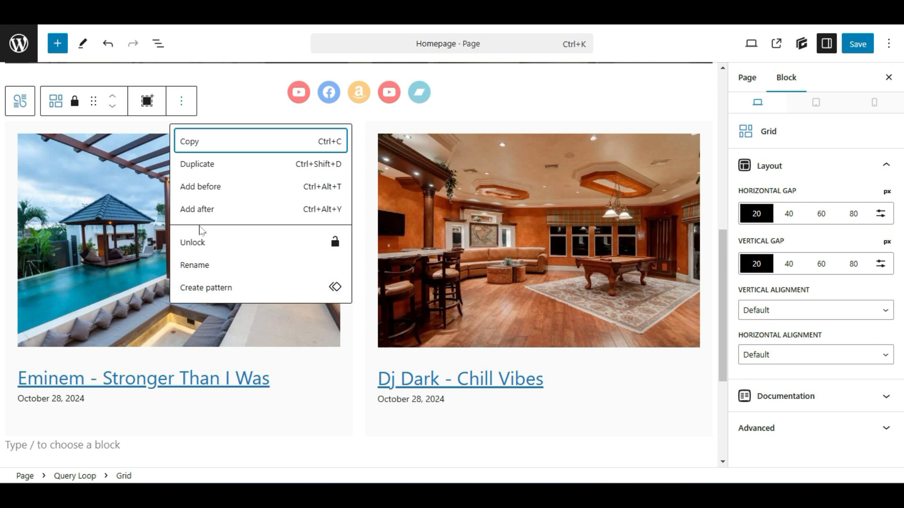
click(647, 268)
key(Delete)
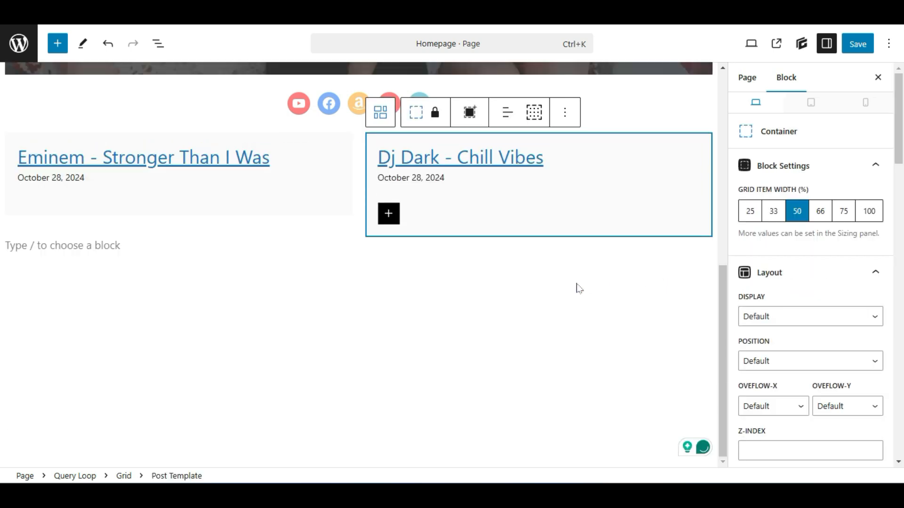
Delete the post title and post date from the Query Loop's post template, leaving its container empty
click(565, 112)
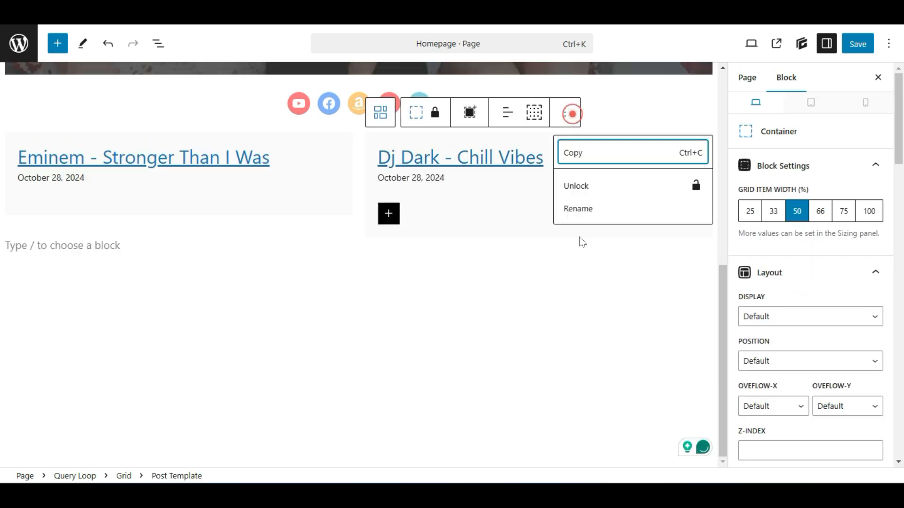
click(605, 183)
click(565, 160)
click(633, 184)
click(172, 224)
click(212, 198)
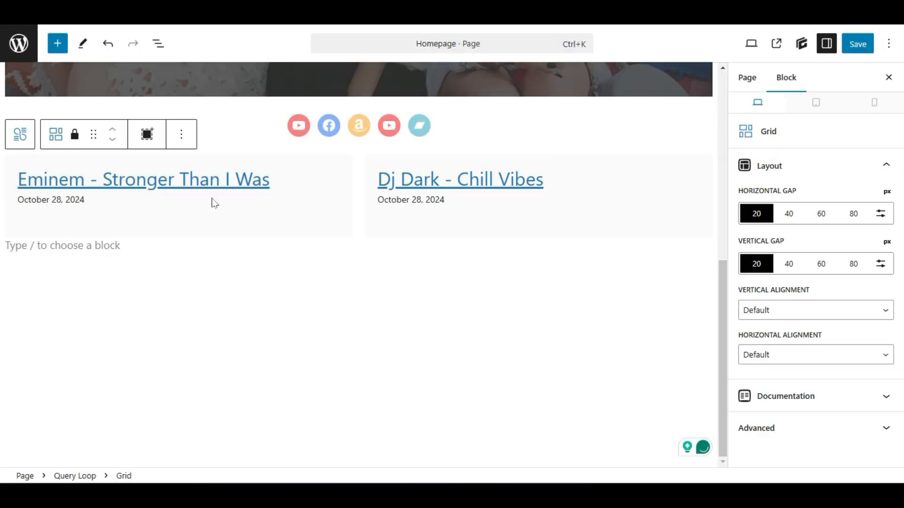
click(210, 197)
key(Delete)
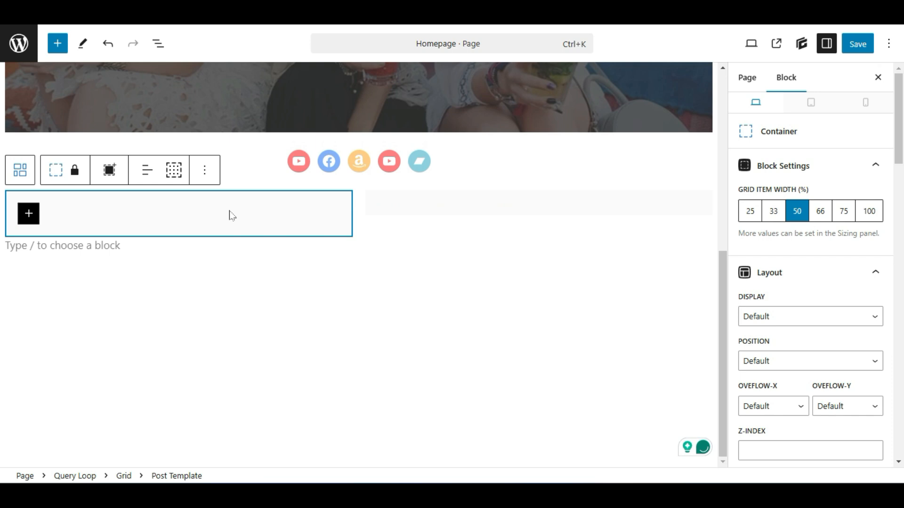
click(204, 170)
click(244, 262)
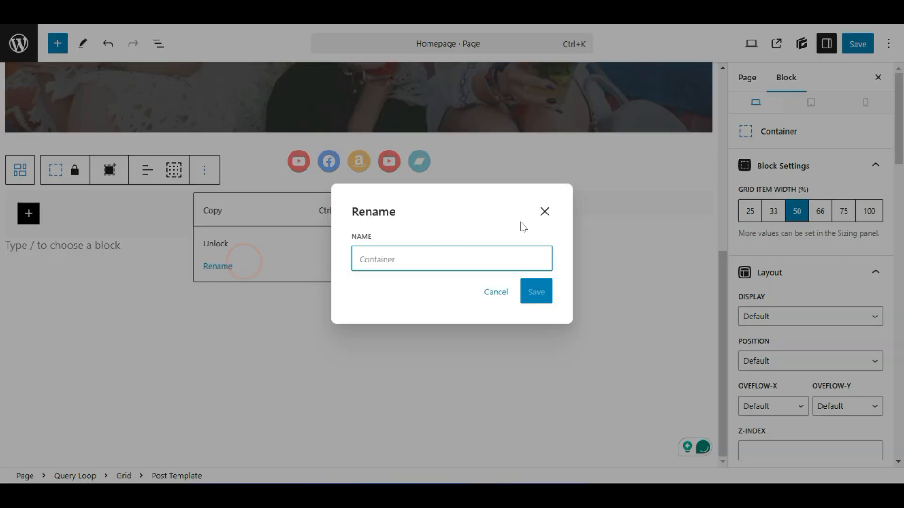
click(544, 211)
Remove all locks from the Query Loop's empty post template container and delete the container
click(143, 209)
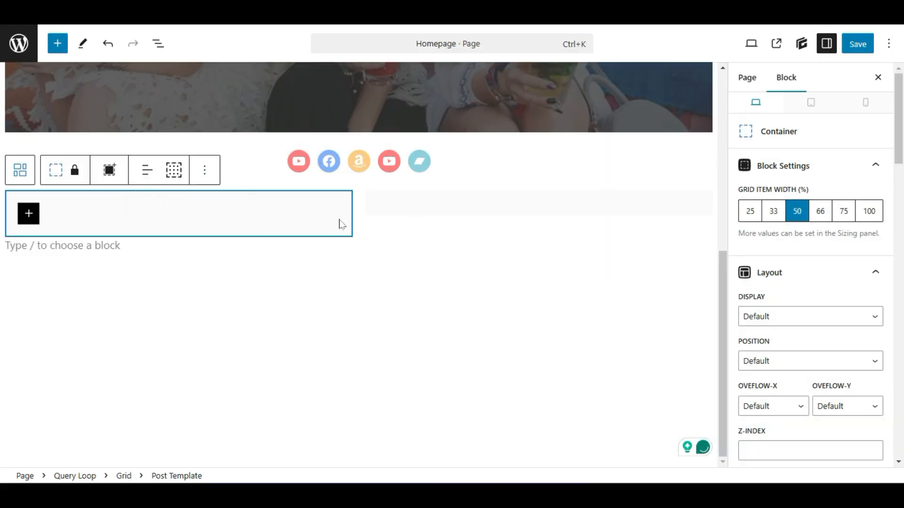
click(205, 170)
click(205, 170)
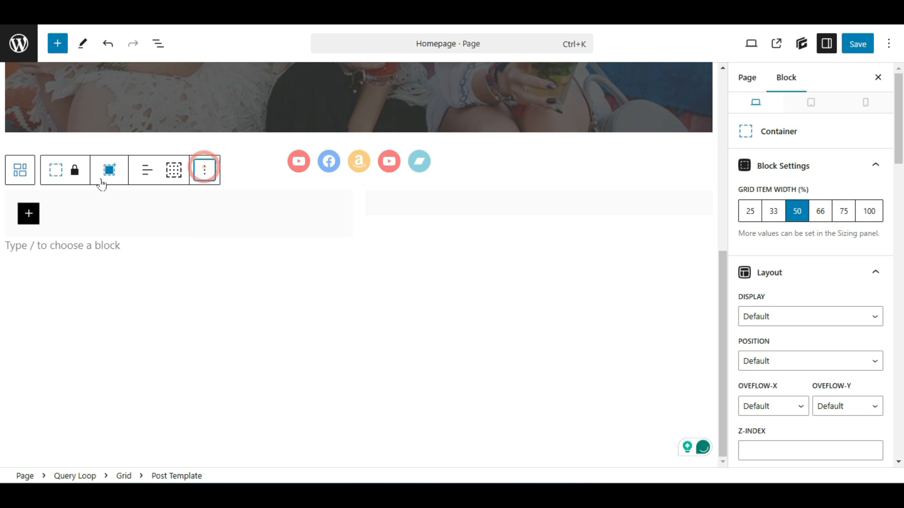
click(74, 170)
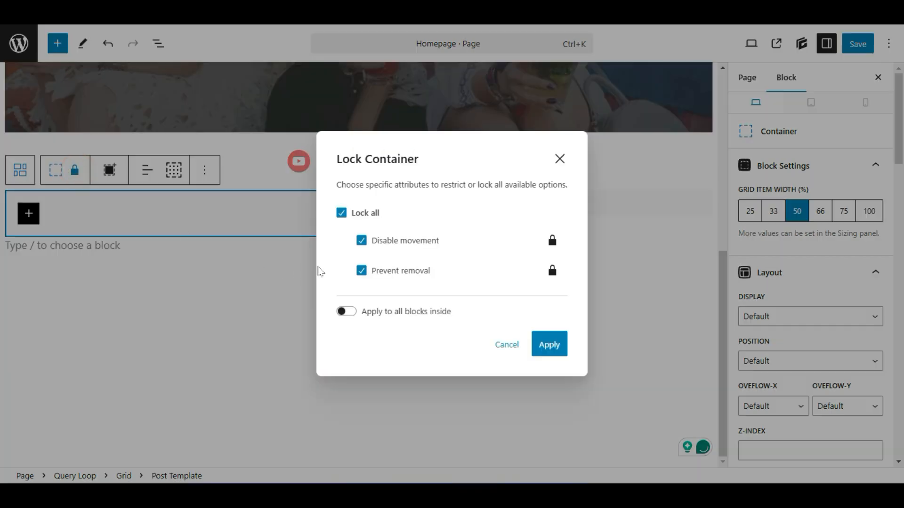
click(341, 212)
click(539, 345)
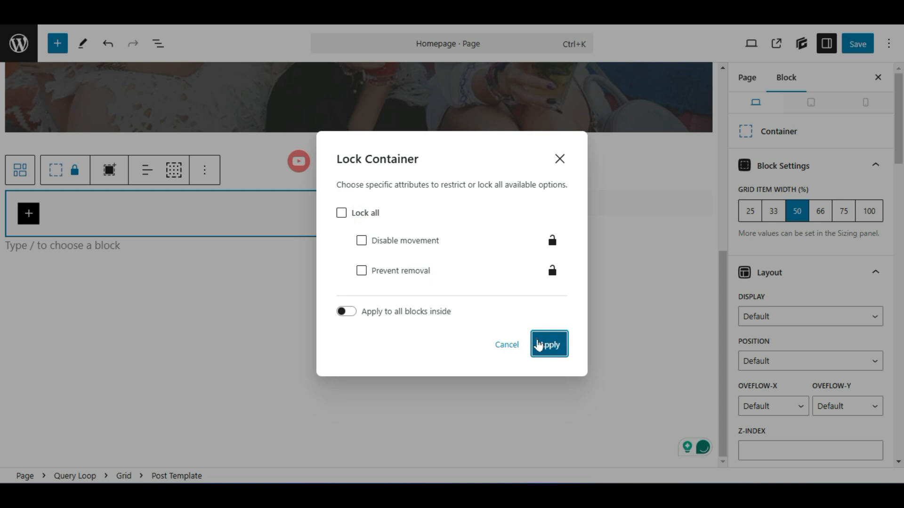
click(243, 170)
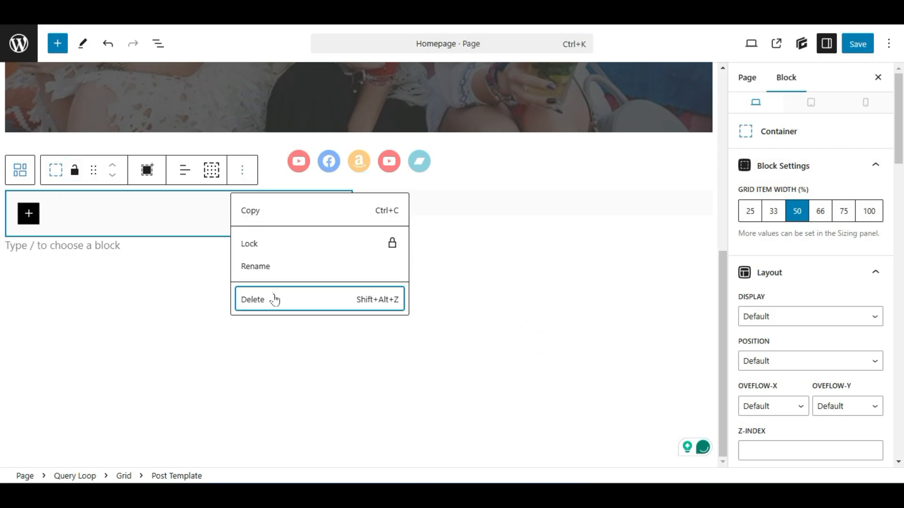
click(274, 300)
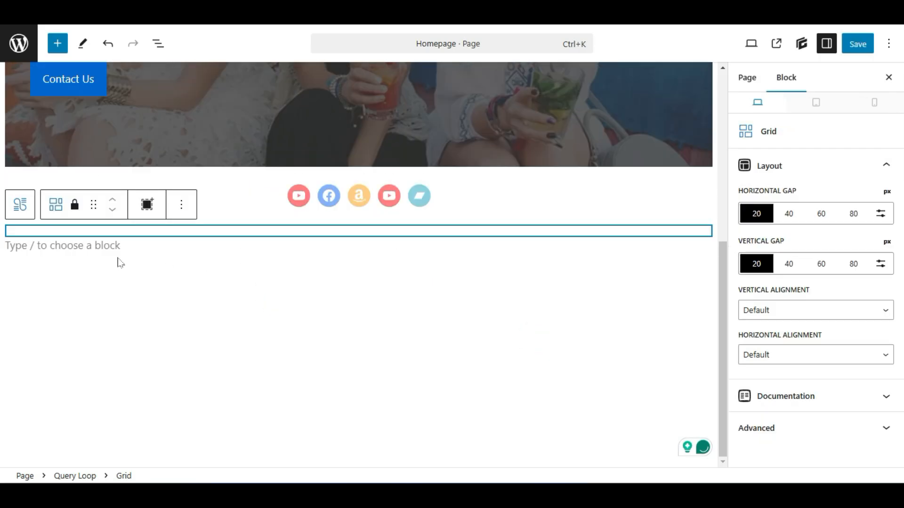
Browse the Banners and Call to Action pattern categories for designs that could be added to the page
click(56, 44)
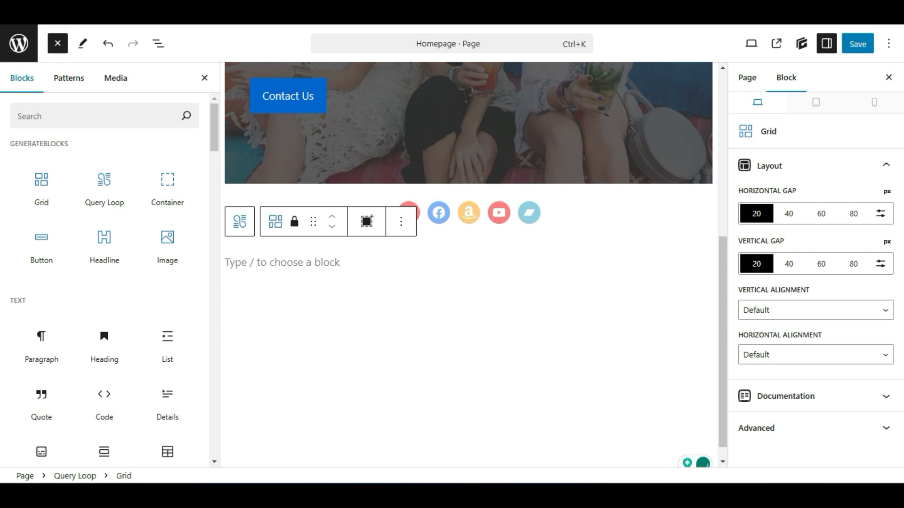
click(71, 78)
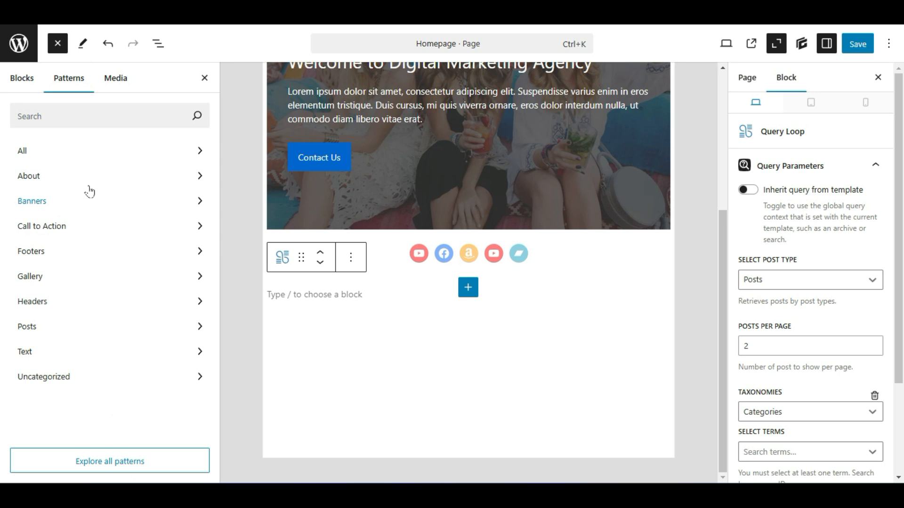
click(77, 202)
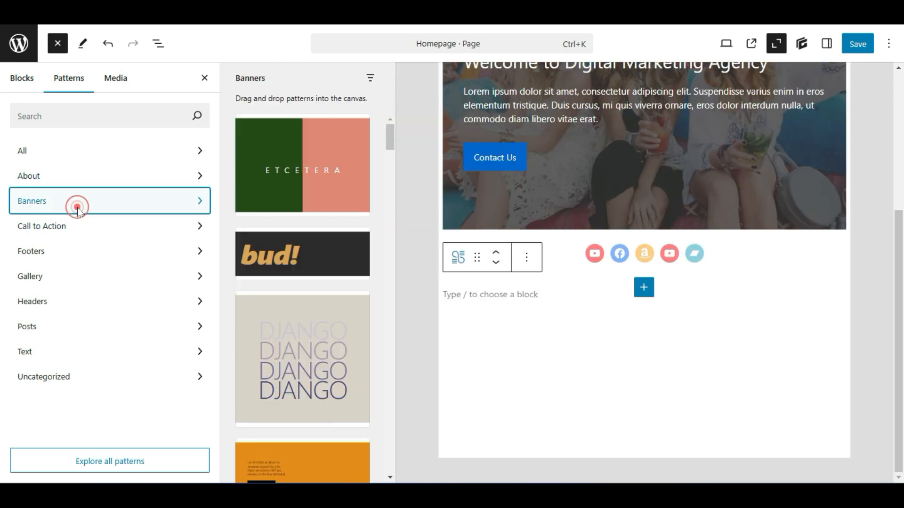
scroll(292, 254, down, 5)
scroll(292, 255, down, 10)
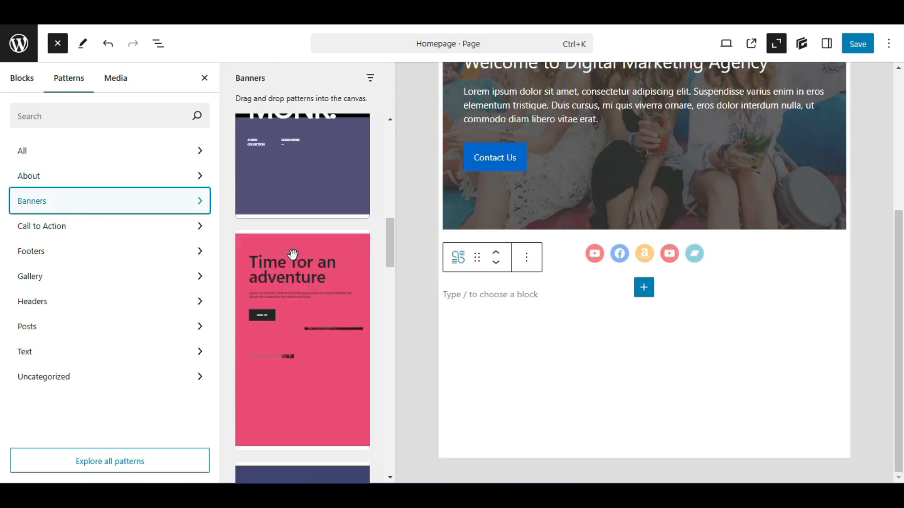
click(32, 230)
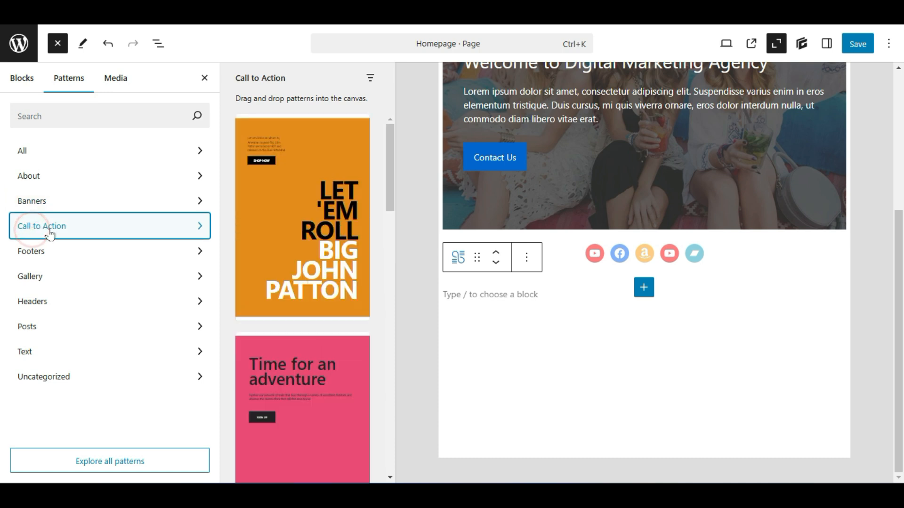
scroll(295, 270, down, 10)
scroll(282, 262, down, 3)
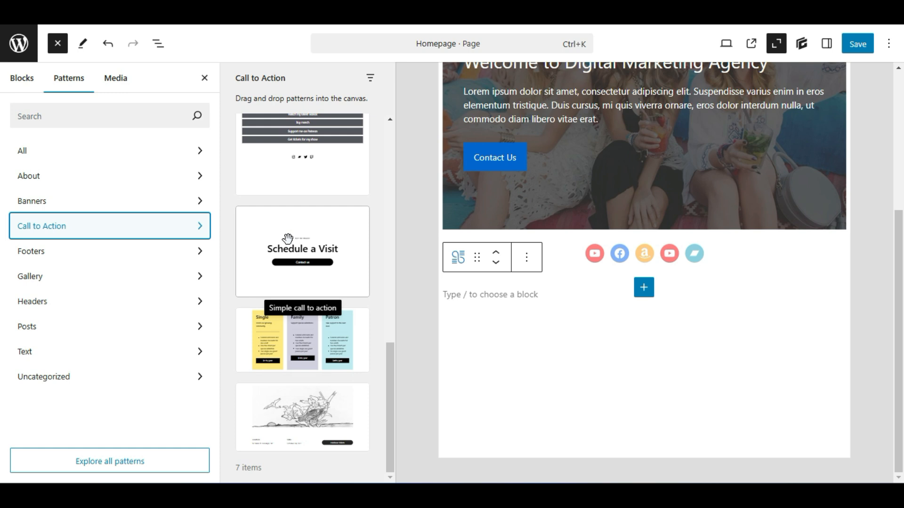
scroll(311, 412, up, 2)
scroll(283, 259, up, 2)
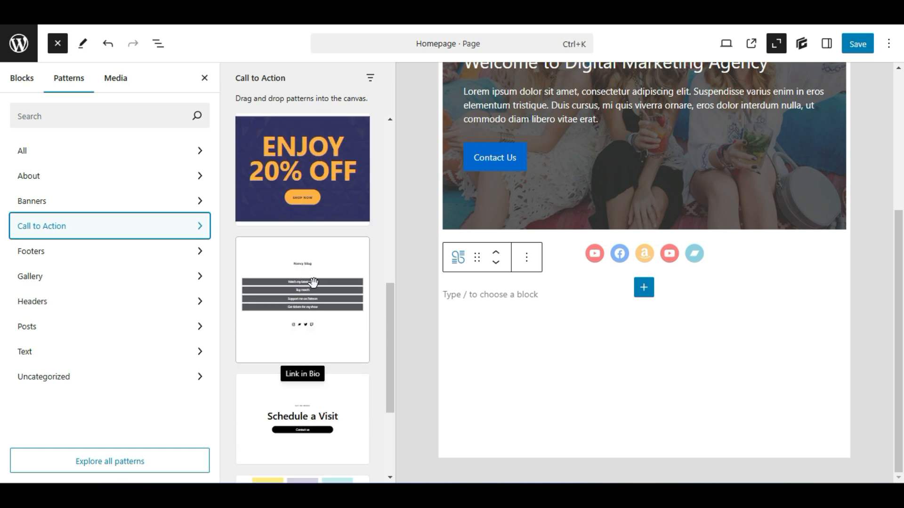
scroll(321, 284, up, 5)
Browse the Footers, Gallery, Headers, Posts and Text pattern categories and close the pattern library
click(84, 257)
click(93, 284)
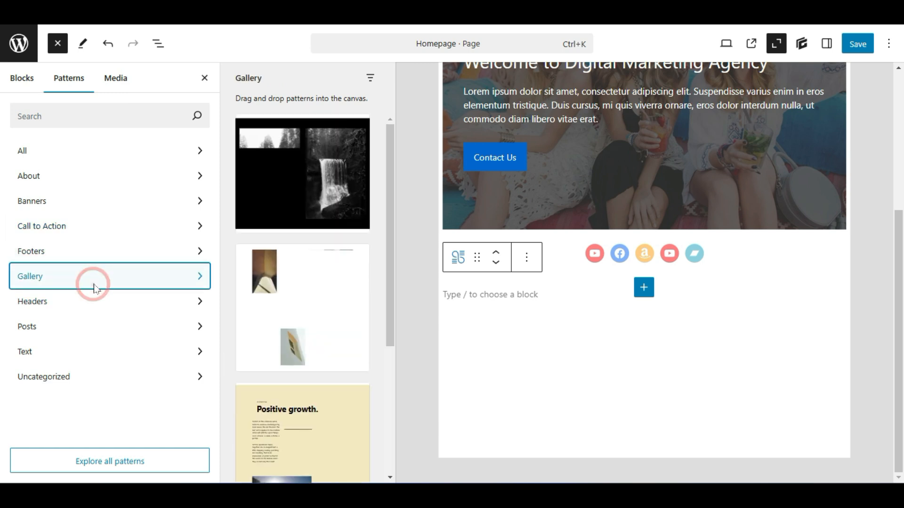
scroll(348, 259, down, 4)
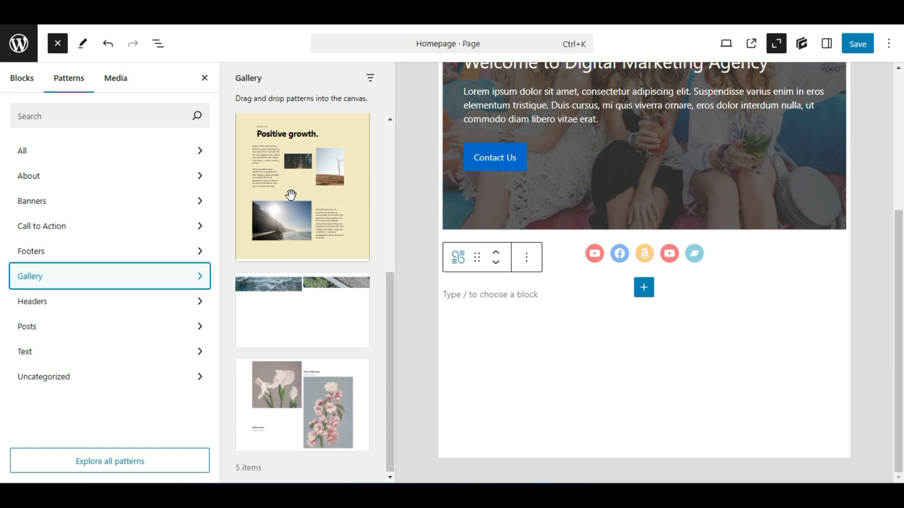
click(51, 308)
click(49, 327)
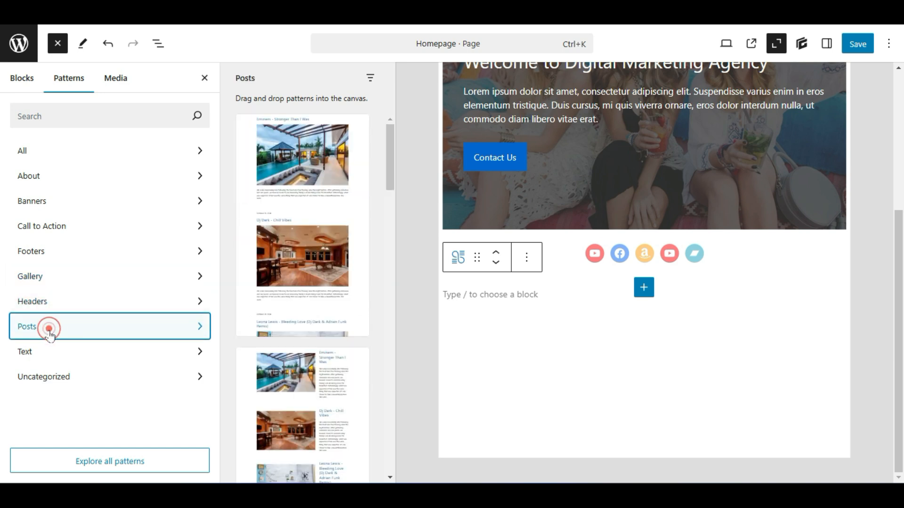
click(50, 350)
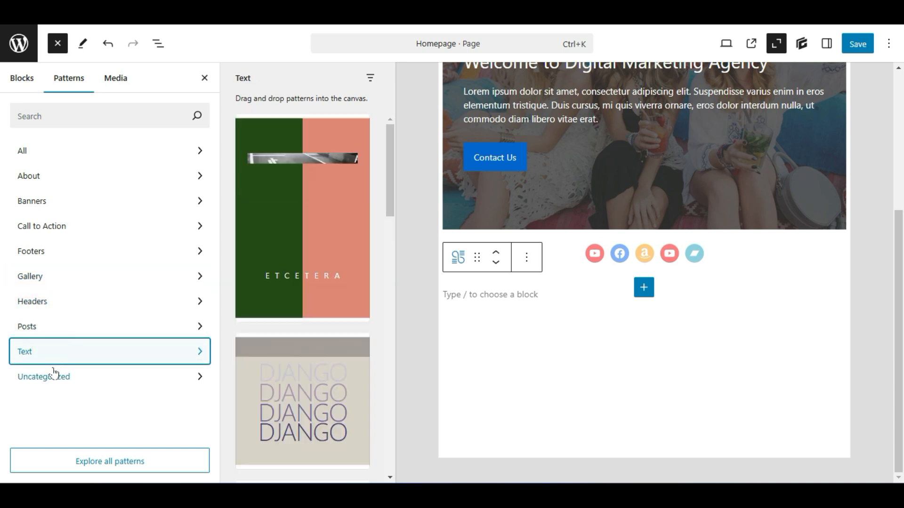
click(199, 82)
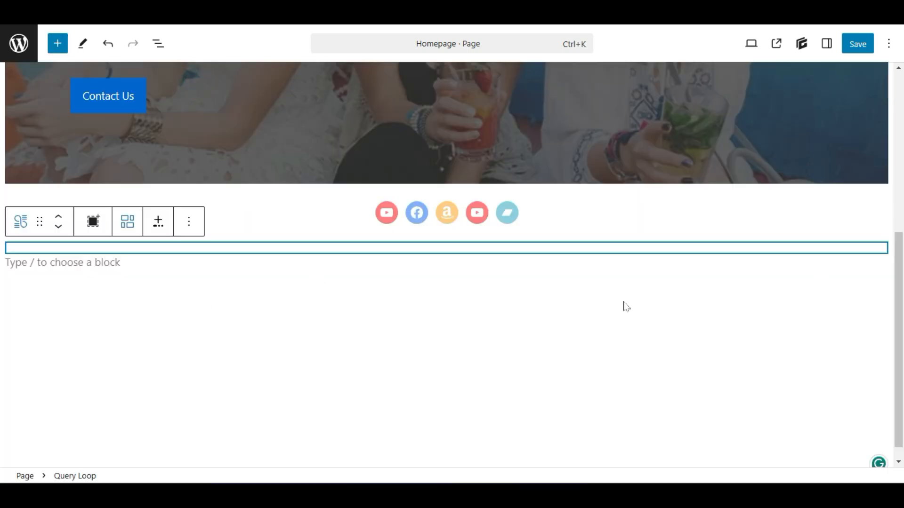
Insert a Video block from the Media blocks below the Query Loop
click(53, 47)
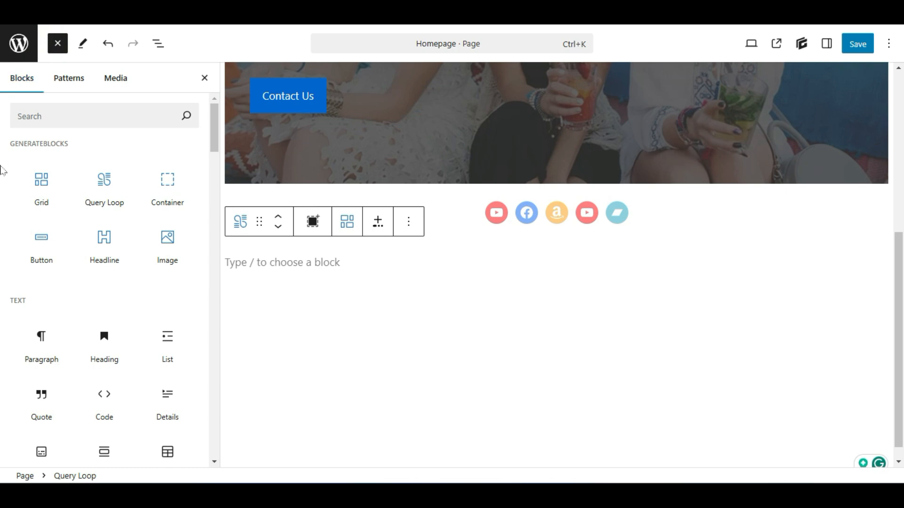
scroll(8, 205, down, 4)
scroll(7, 206, down, 6)
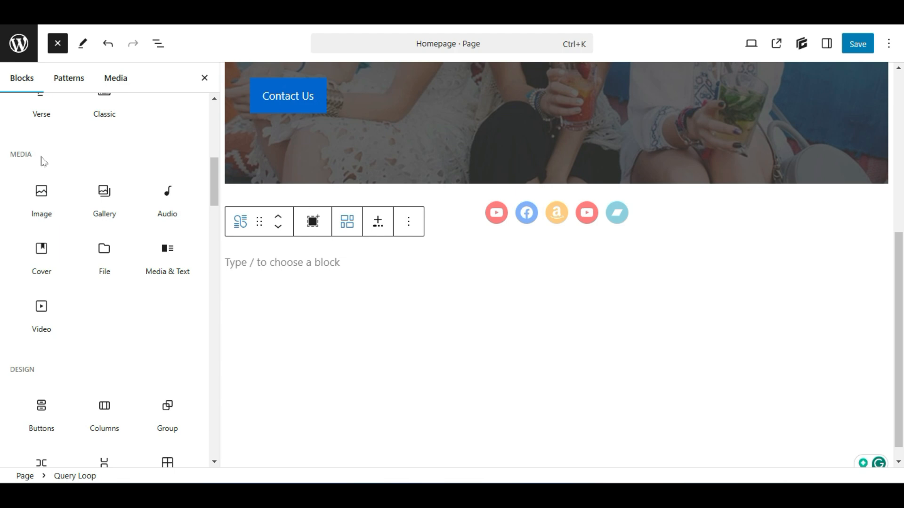
mouse_move(112, 197)
mouse_move(33, 309)
drag(48, 310, 411, 259)
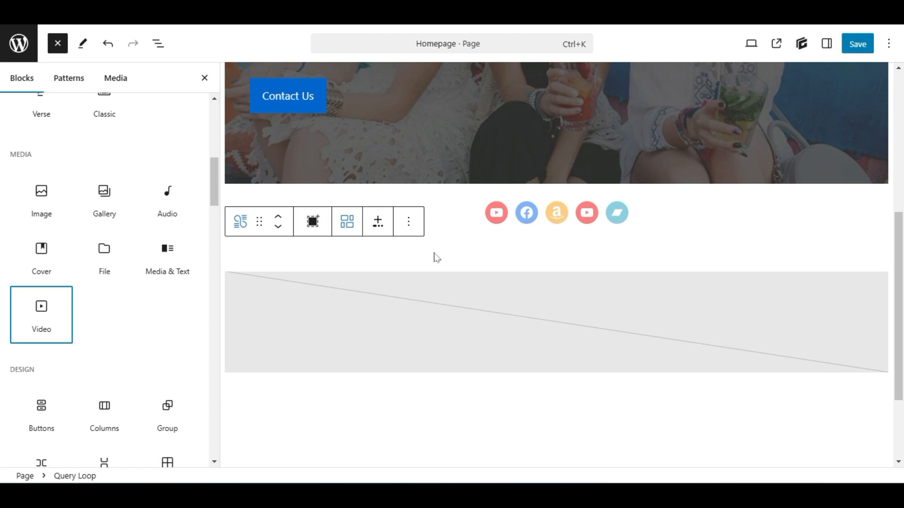
drag(533, 319, 519, 312)
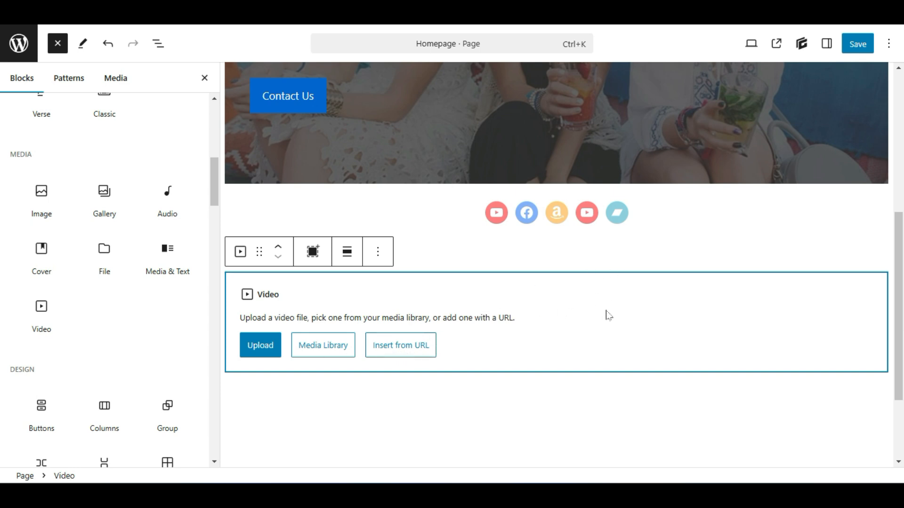
Check the Video block's option for inserting from a URL and delete the block from the page
click(389, 352)
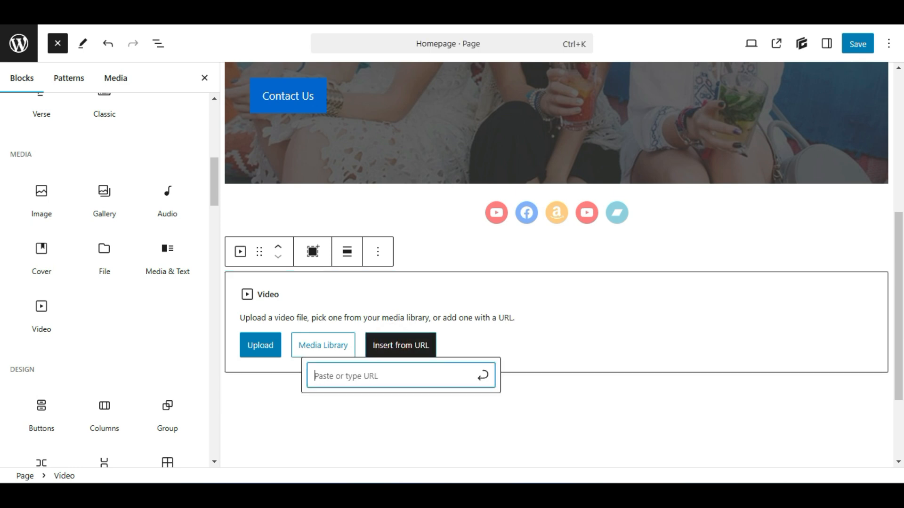
click(531, 321)
click(378, 251)
scroll(430, 383, down, 2)
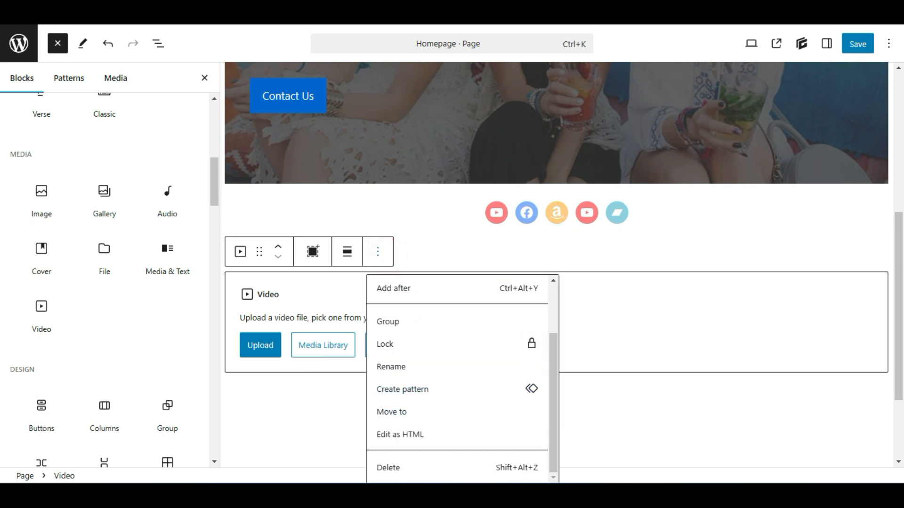
click(438, 469)
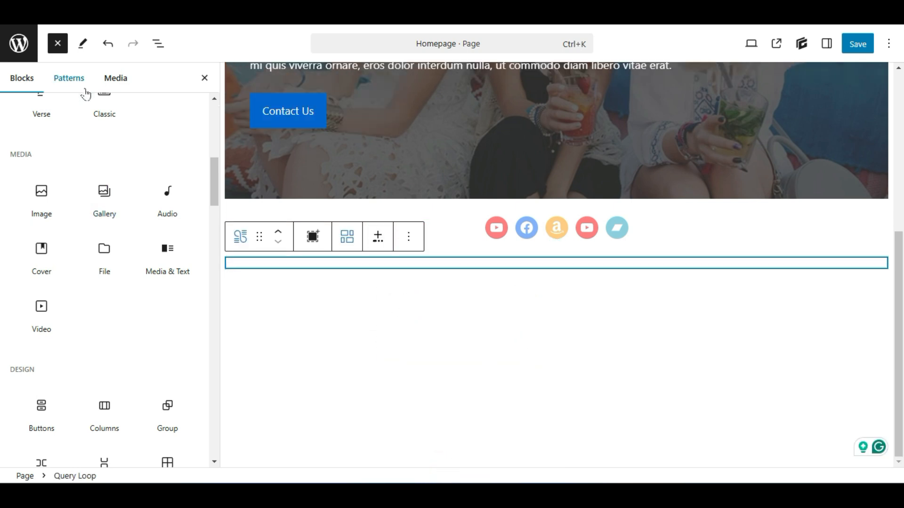
Insert a Buttons block from the Design blocks into the empty Query Loop below the social icons
scroll(2, 221, down, 5)
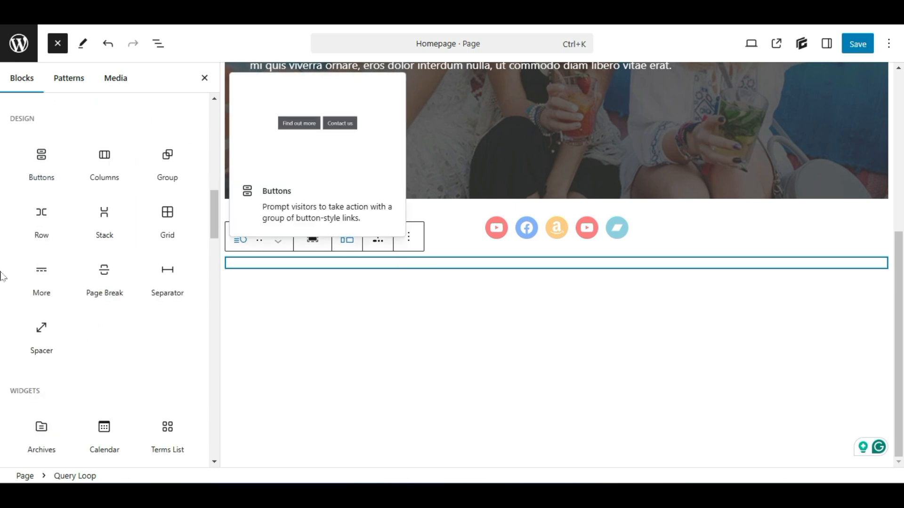
scroll(5, 281, up, 2)
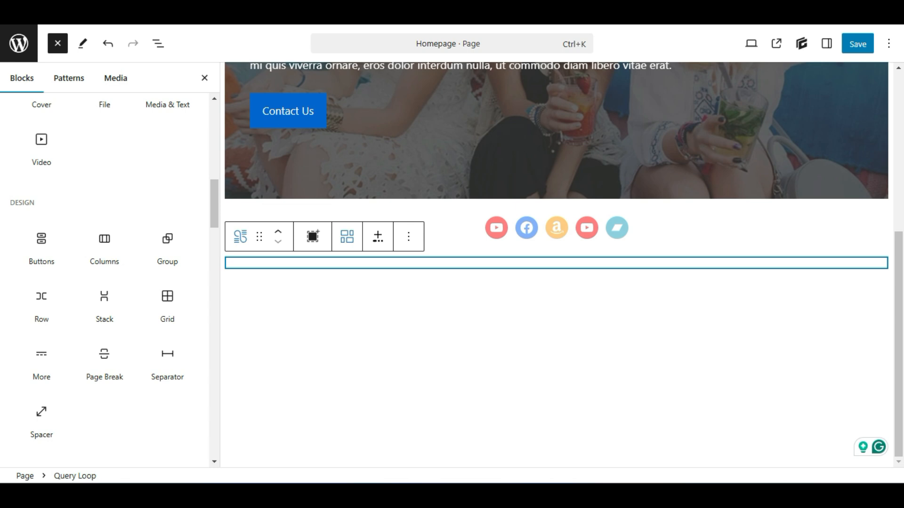
drag(42, 242, 561, 258)
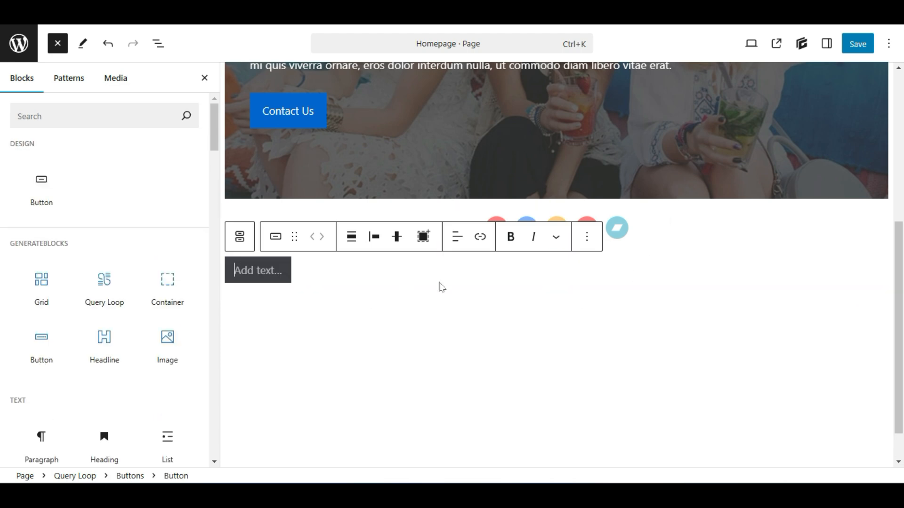
Set the Buttons block's vertical alignment to bottom and justify its items to the center
click(397, 238)
click(410, 298)
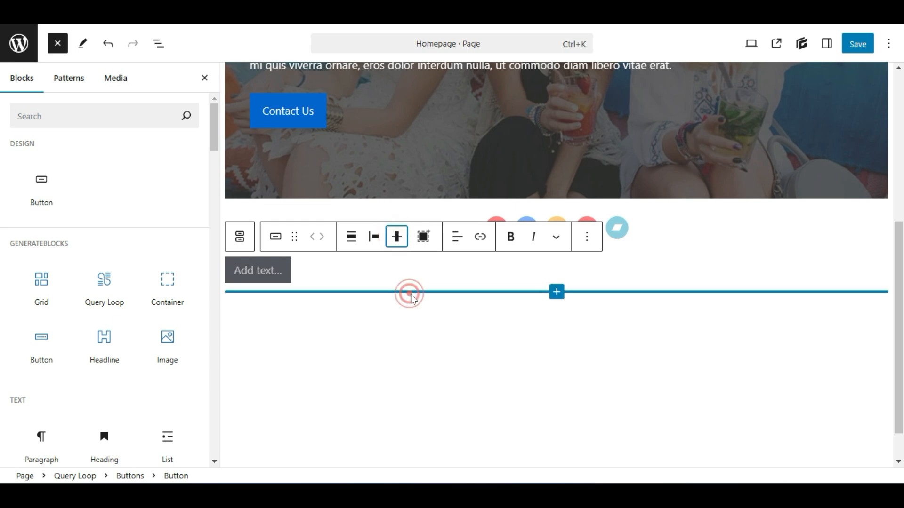
click(399, 236)
click(412, 325)
click(397, 236)
click(375, 236)
click(375, 236)
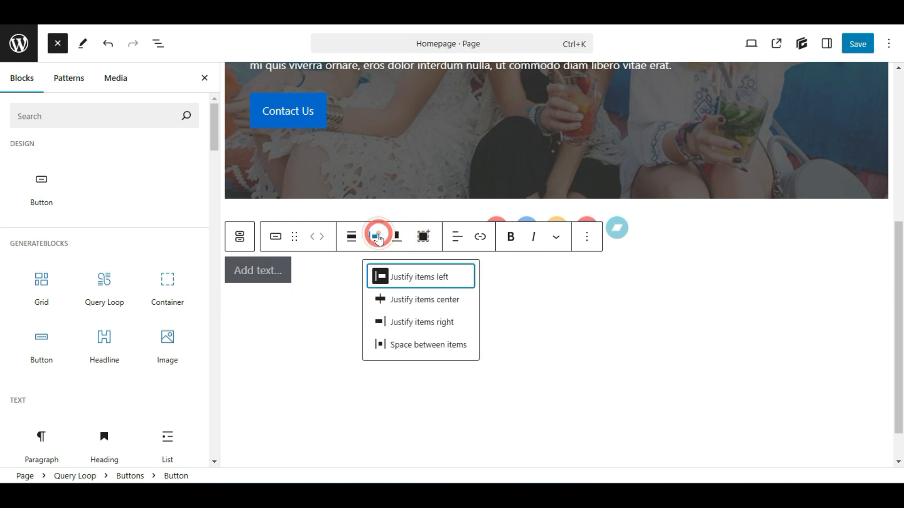
click(386, 298)
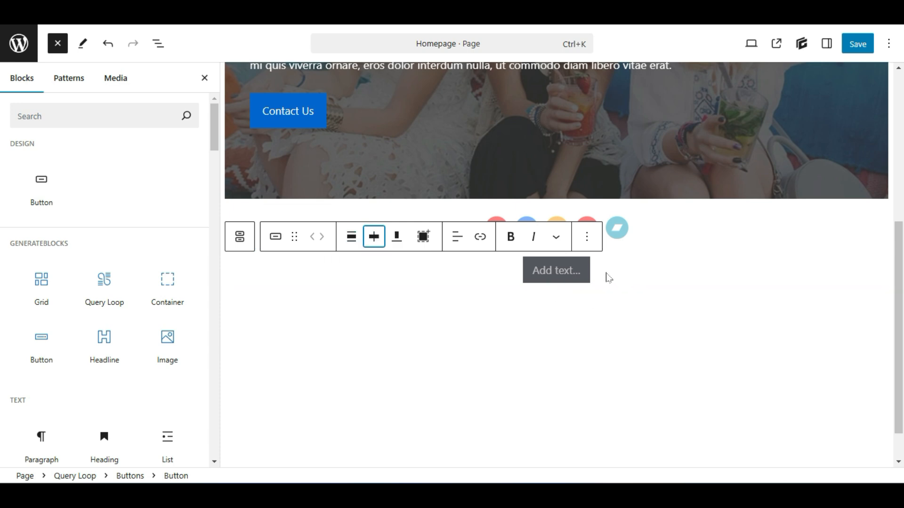
Label the new button "Our Services" and select its surrounding Buttons block
click(566, 277)
text(c)
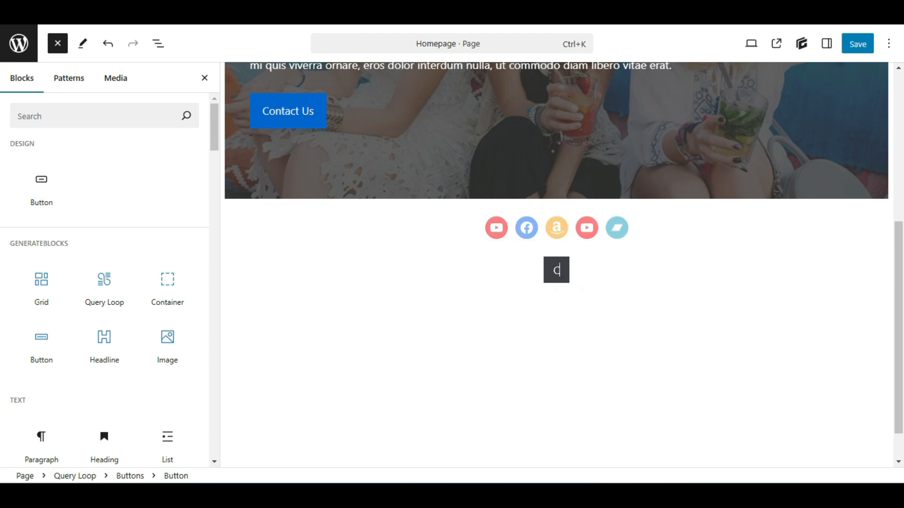
text(on)
key(BackSpace)
key(BackSpace)
key(BackSpace)
text(Our Services)
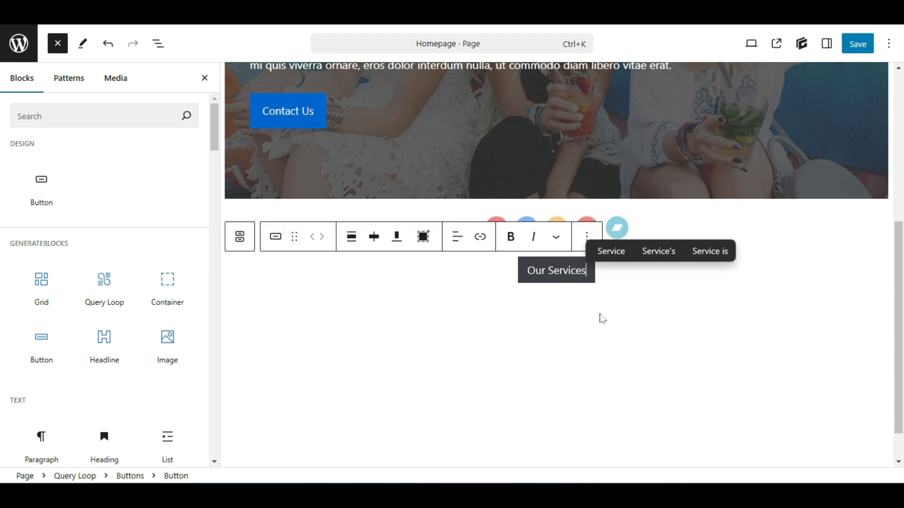
click(552, 269)
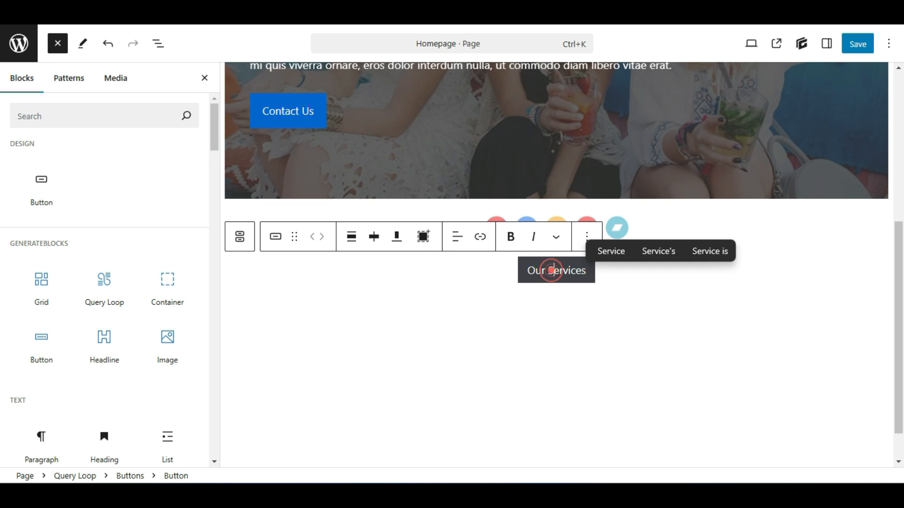
click(607, 276)
click(612, 275)
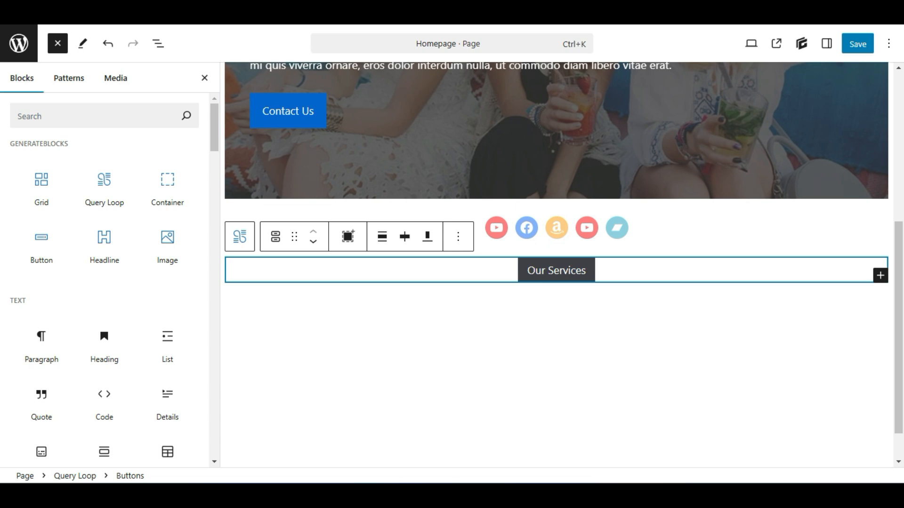
Close the block inserter and delete the "Welcome to my website" heading from the gradient banner
mouse_move(570, 293)
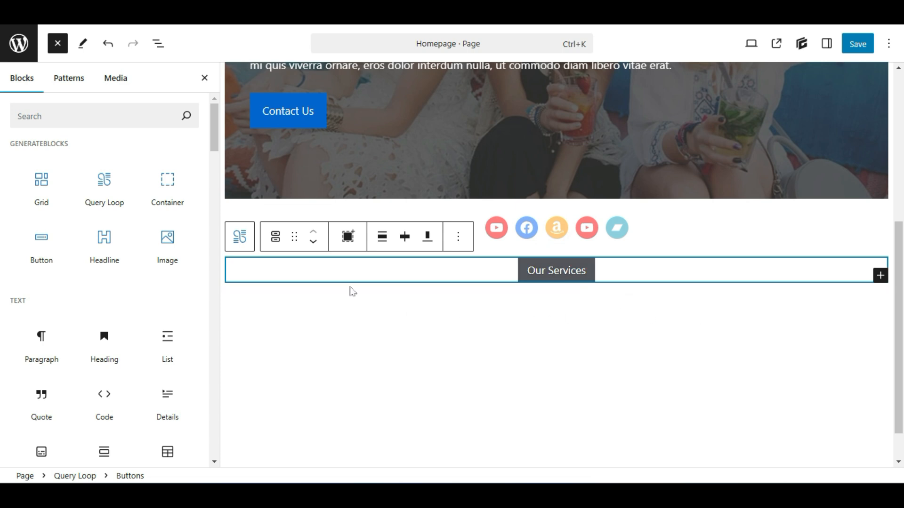
click(205, 76)
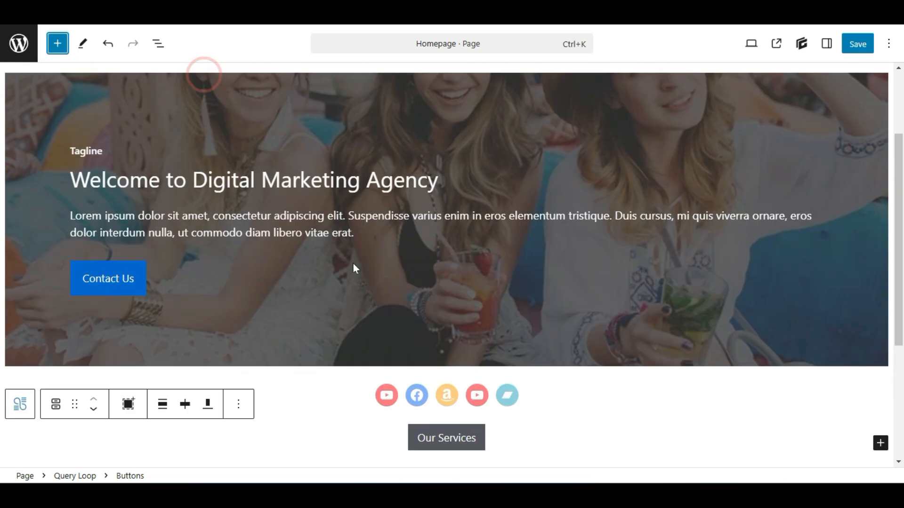
scroll(353, 265, up, 3)
scroll(352, 263, down, 5)
scroll(351, 264, up, 5)
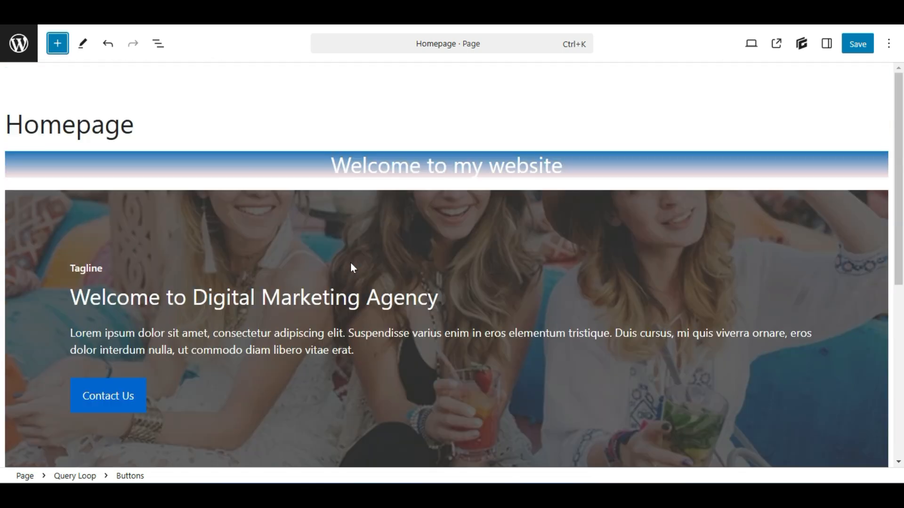
click(485, 164)
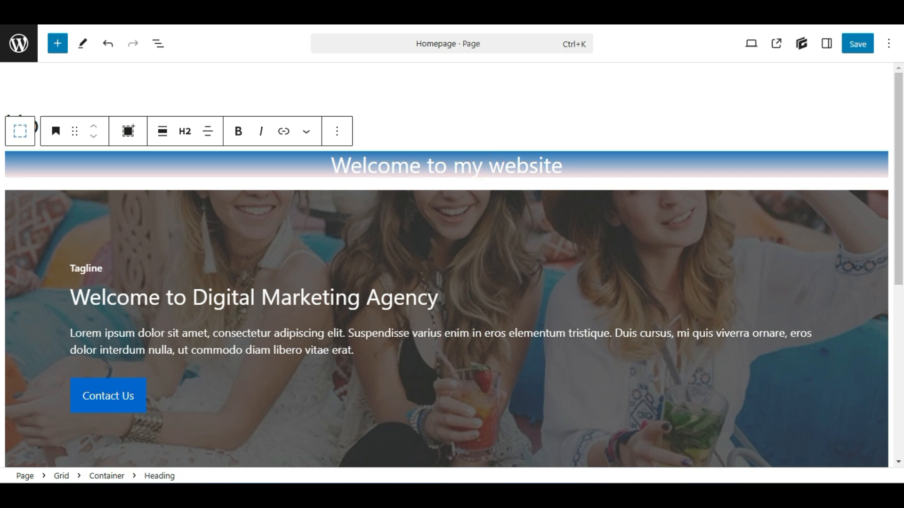
scroll(494, 278, down, 6)
scroll(494, 277, up, 5)
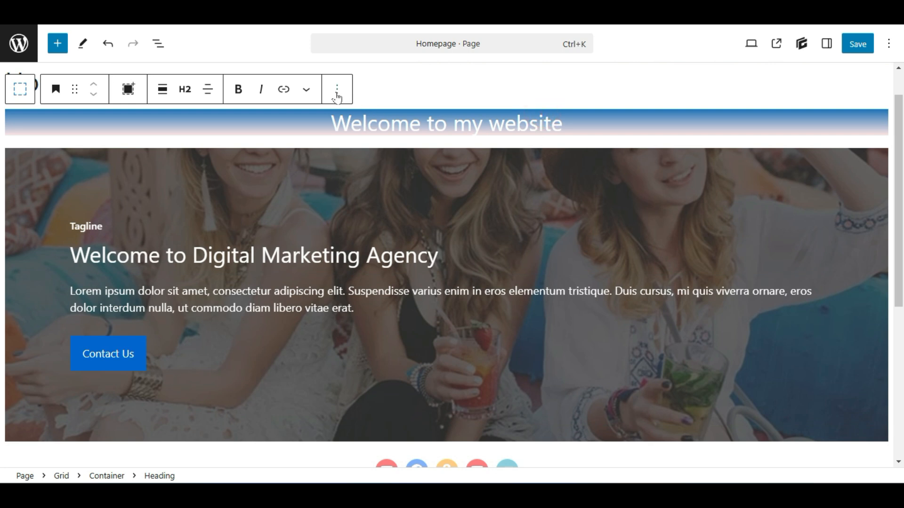
click(337, 90)
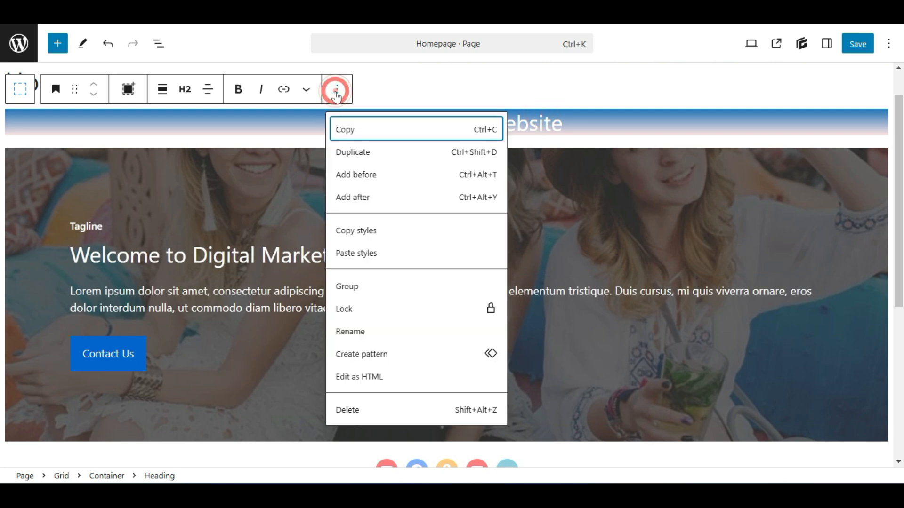
click(341, 411)
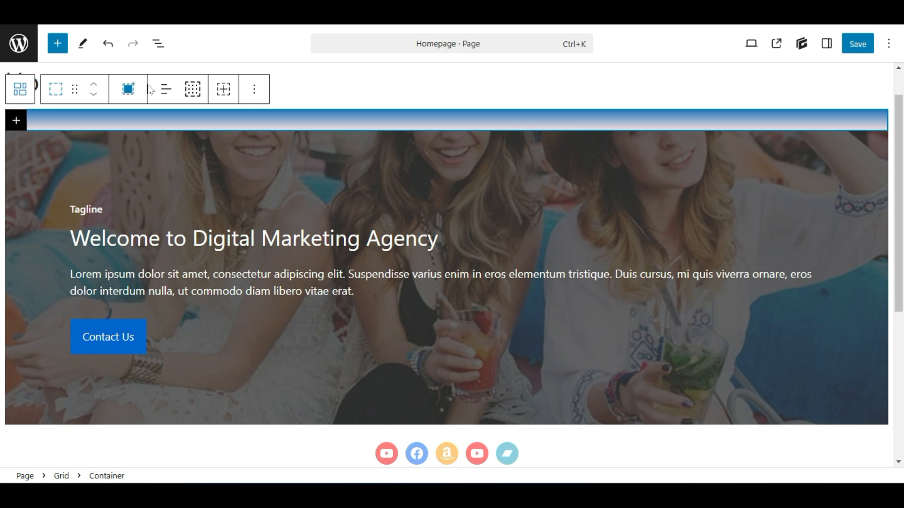
Delete the emptied gradient Container and its parent Grid block above the hero section
click(255, 88)
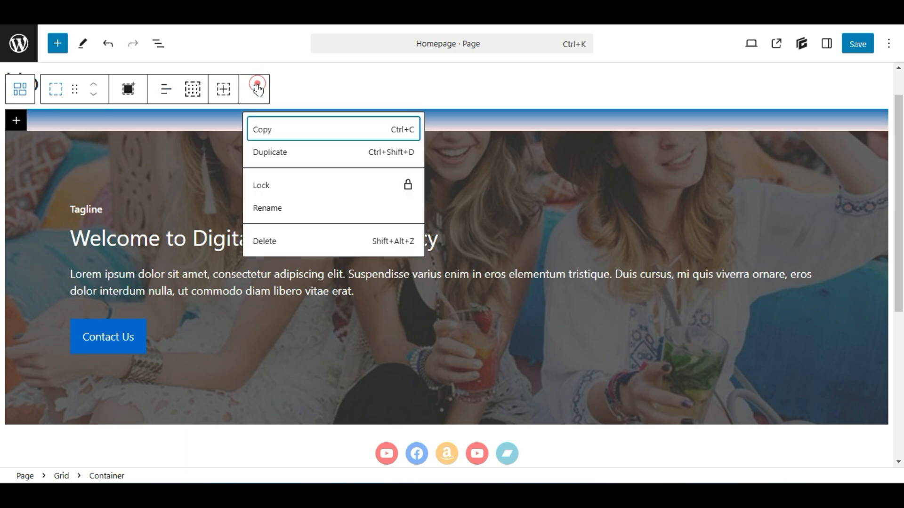
click(283, 241)
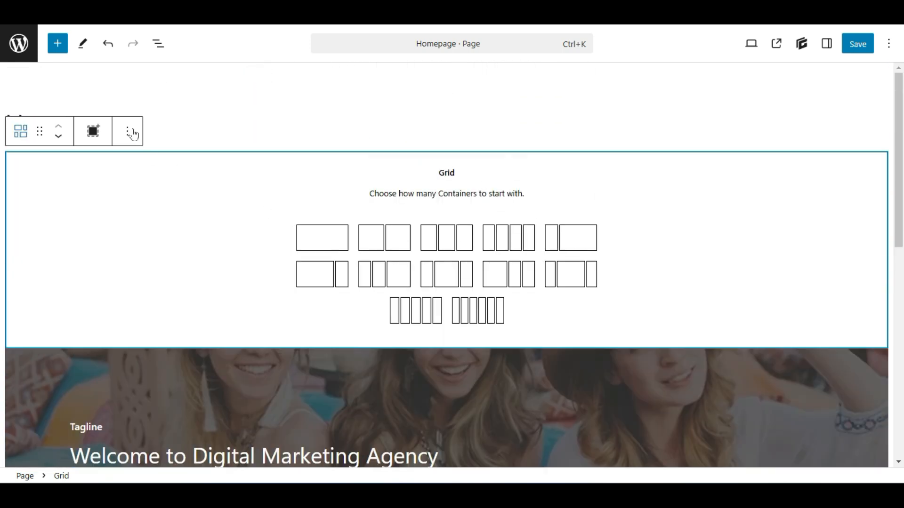
click(132, 134)
click(138, 397)
Review the remaining Homepage layout from the page title to the "Our Services" button
scroll(328, 307, down, 3)
scroll(400, 240, up, 3)
scroll(504, 182, down, 4)
scroll(192, 157, up, 4)
scroll(353, 167, down, 4)
scroll(375, 144, up, 2)
scroll(372, 141, up, 2)
scroll(368, 141, down, 4)
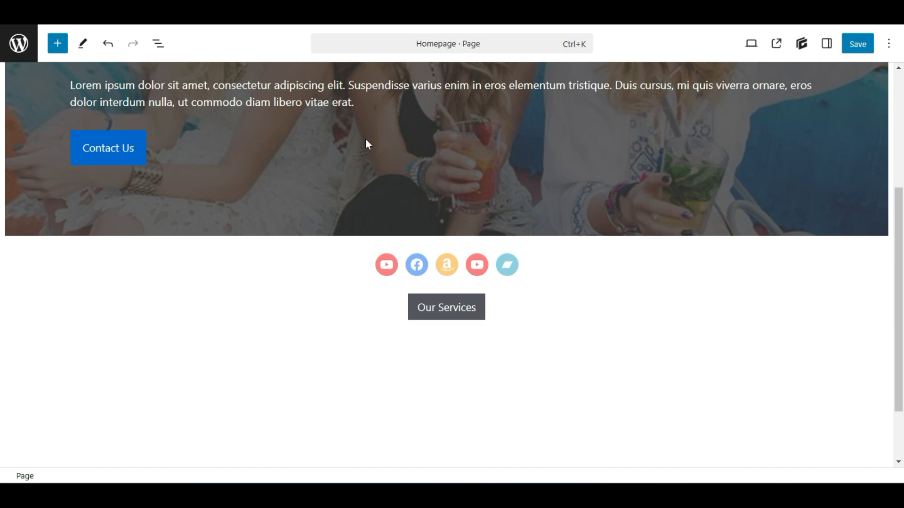
Save the Homepage, check its hero section and "Our Services" button on the live site, and return to the editor
click(866, 47)
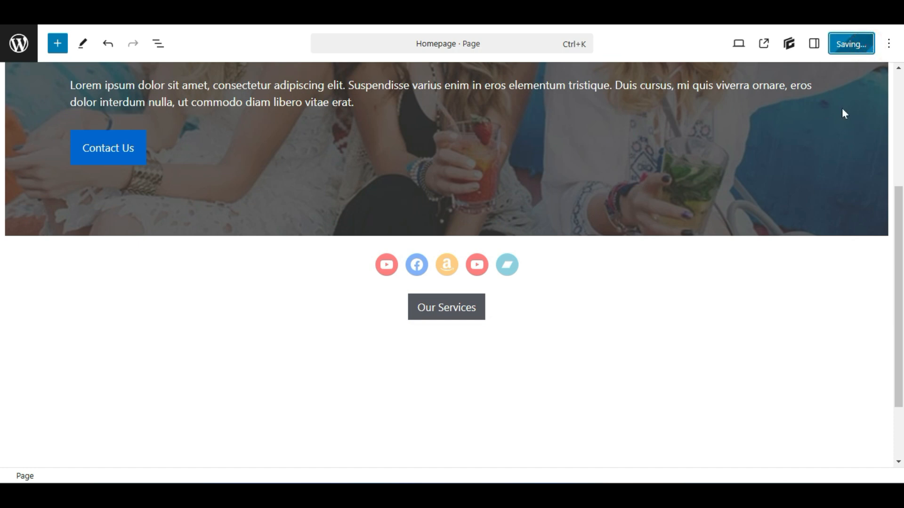
click(776, 49)
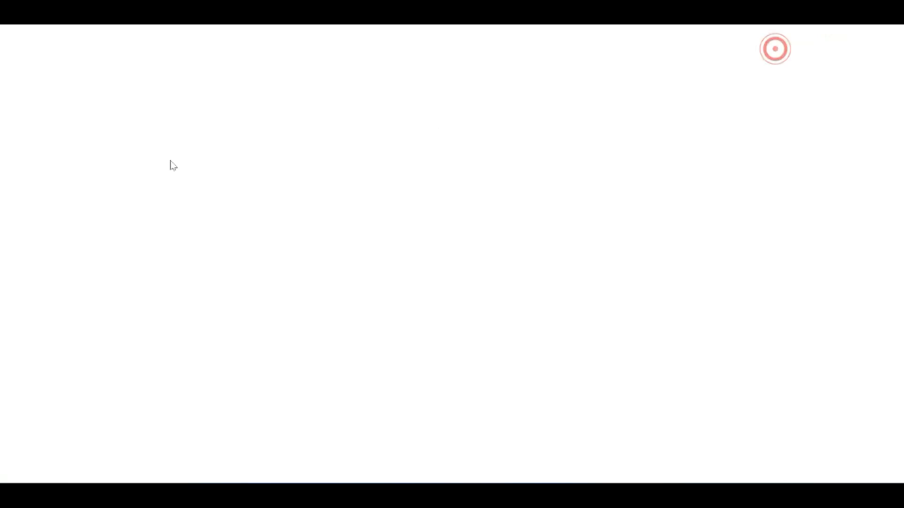
scroll(59, 172, down, 1)
scroll(59, 171, down, 2)
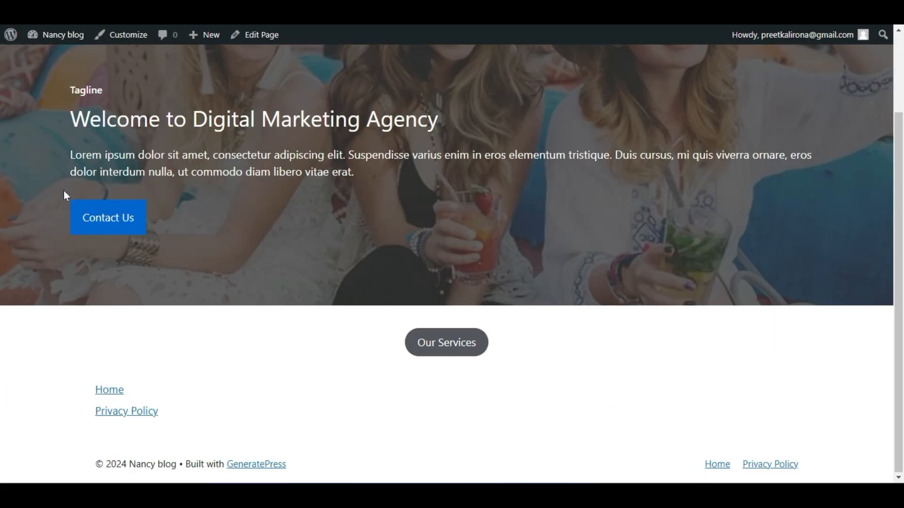
scroll(63, 196, up, 3)
scroll(425, 382, down, 2)
scroll(425, 381, up, 1)
scroll(425, 382, down, 1)
key(ctrl+shift+Tab)
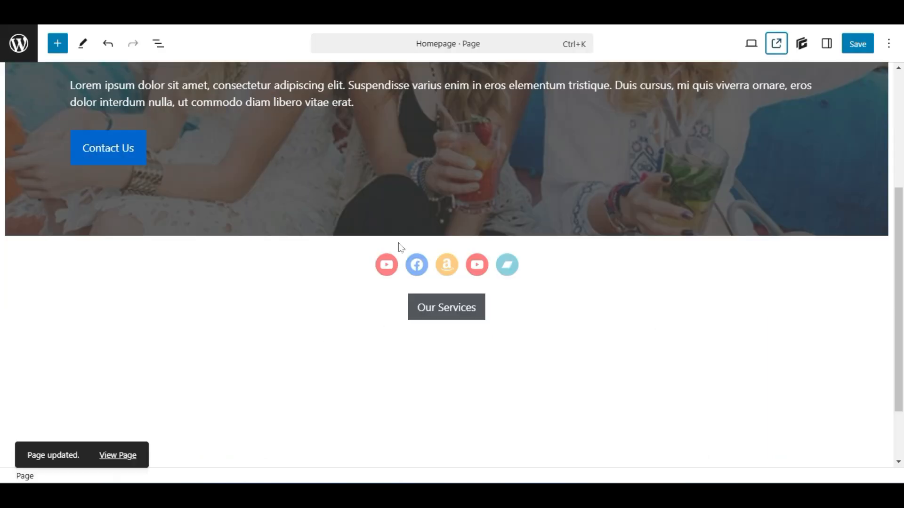
Open the empty link fields of the first YouTube icon and the Facebook icon in the Social Icons block
click(380, 275)
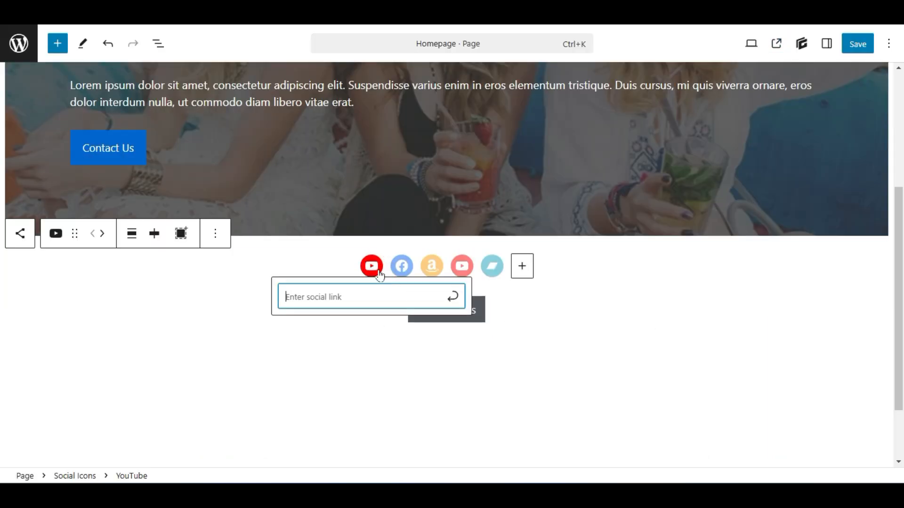
key(Return)
click(557, 271)
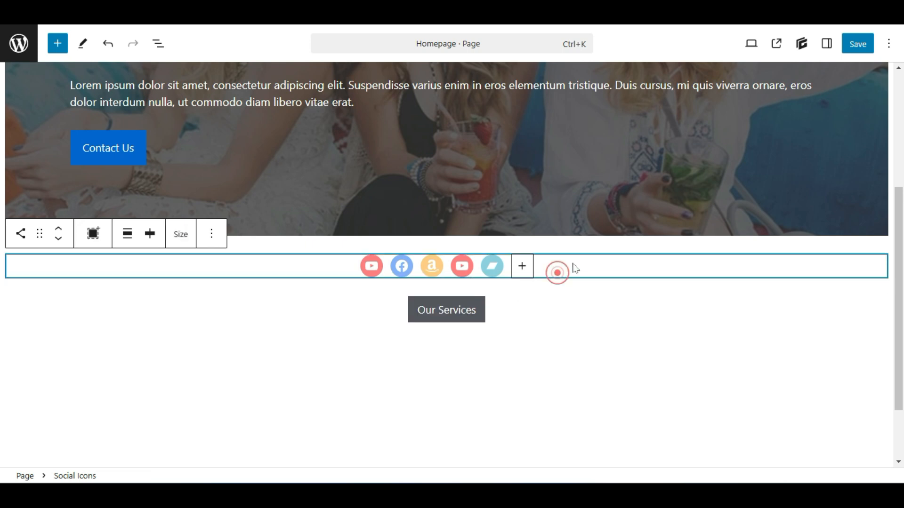
click(371, 267)
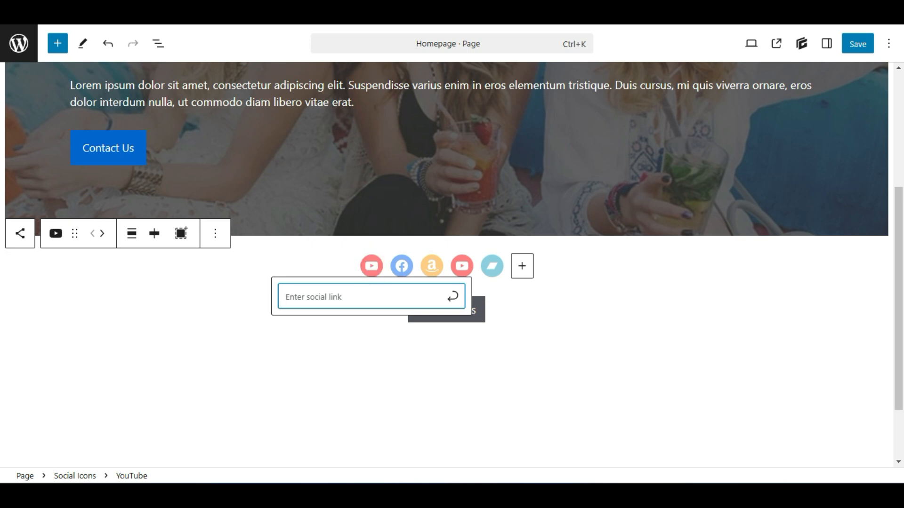
click(402, 267)
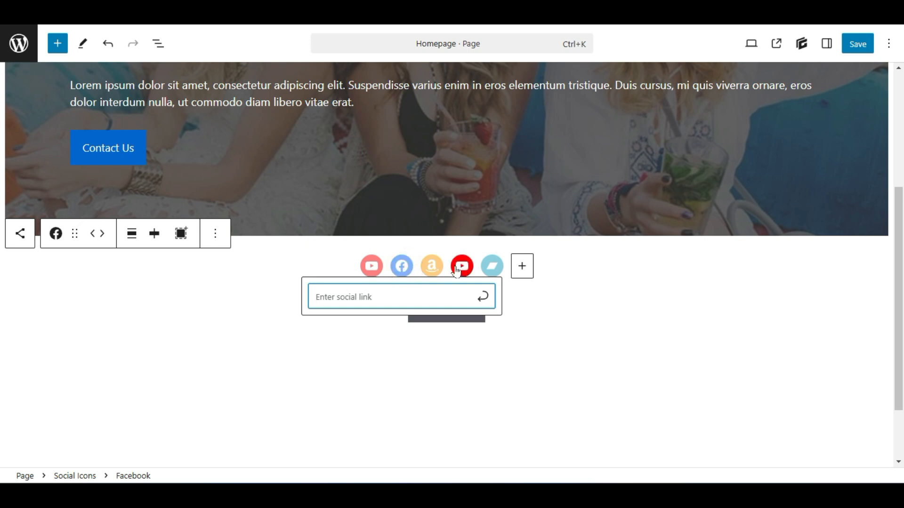
Enter "/" as the link of the Amazon icon, the first YouTube icon and the Facebook icon
click(427, 270)
click(347, 288)
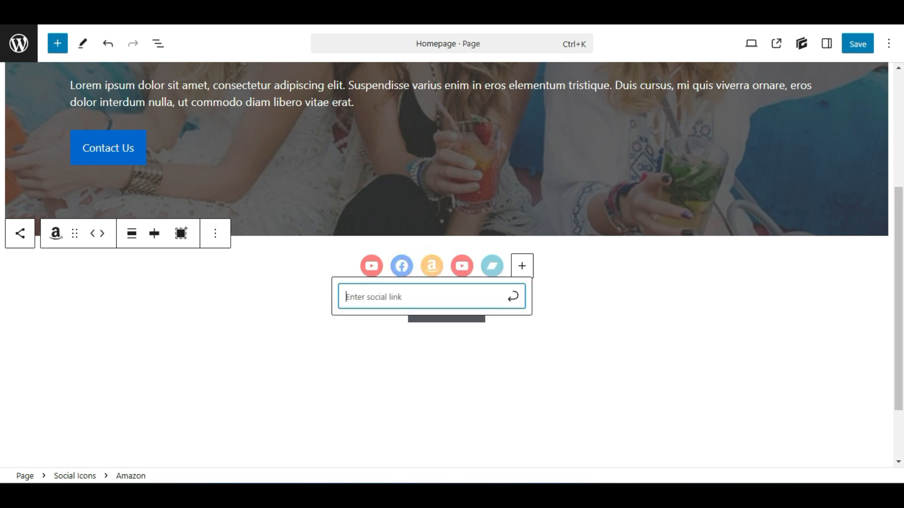
text(/)
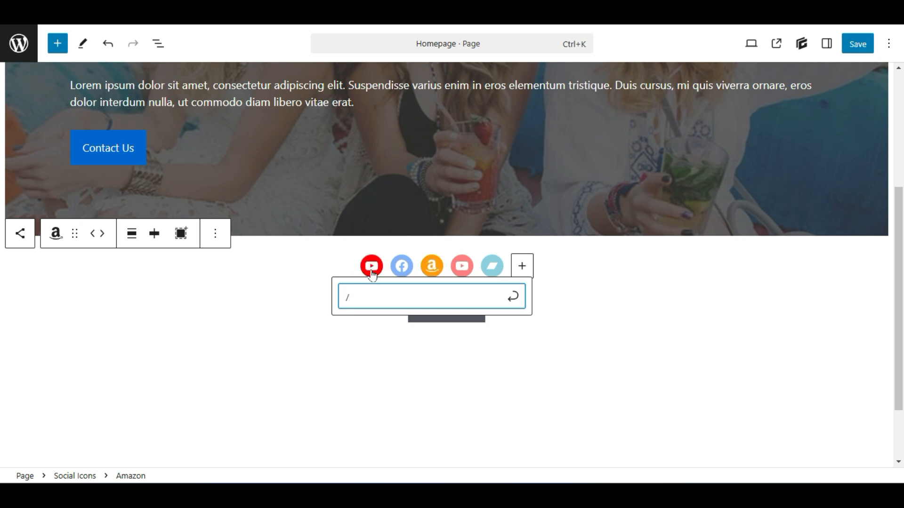
click(371, 270)
click(375, 295)
text(/)
click(401, 266)
text(/)
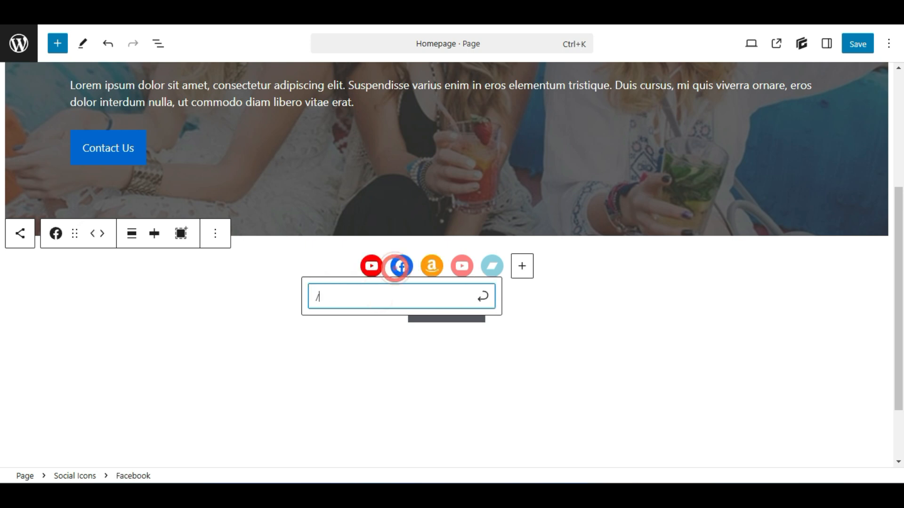
Enter "/" as the link of the second YouTube icon and the Bandcamp icon, and save the page
click(460, 269)
text(/)
click(493, 266)
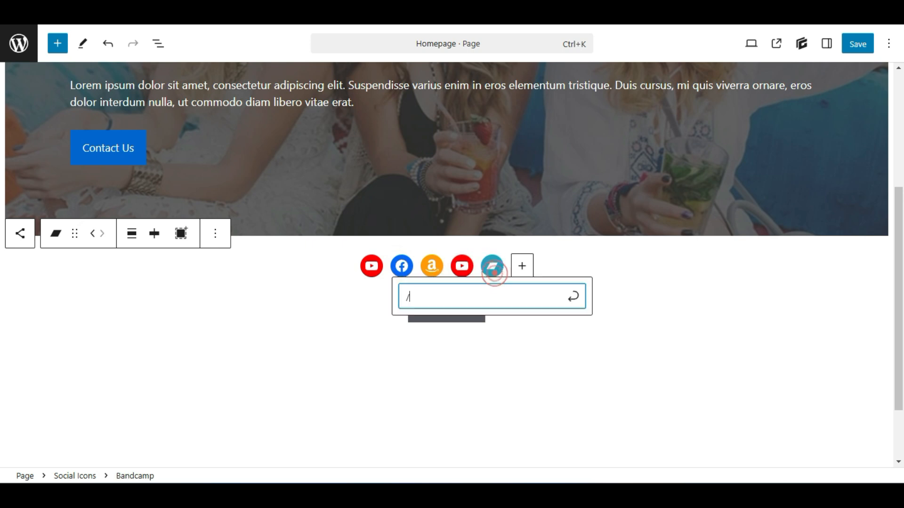
text(/)
click(853, 42)
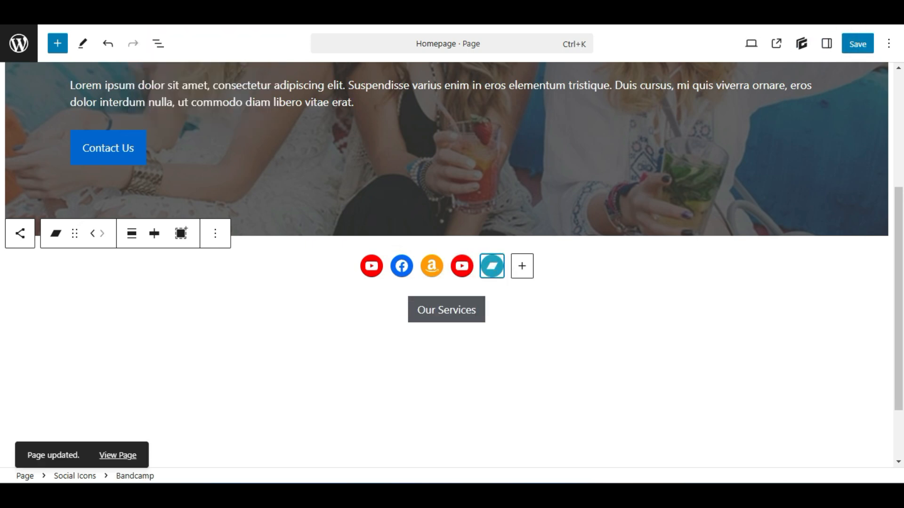
Reload the live homepage and check the social icons on it
click(169, 15)
key(F5)
scroll(403, 344, down, 1)
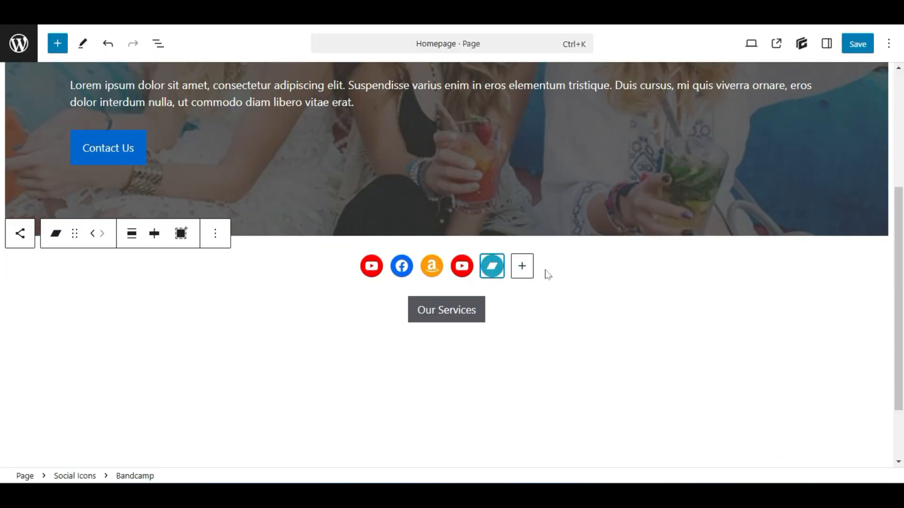
Open the settings of the whole Social Icons block and review its layout, style and advanced options
click(579, 276)
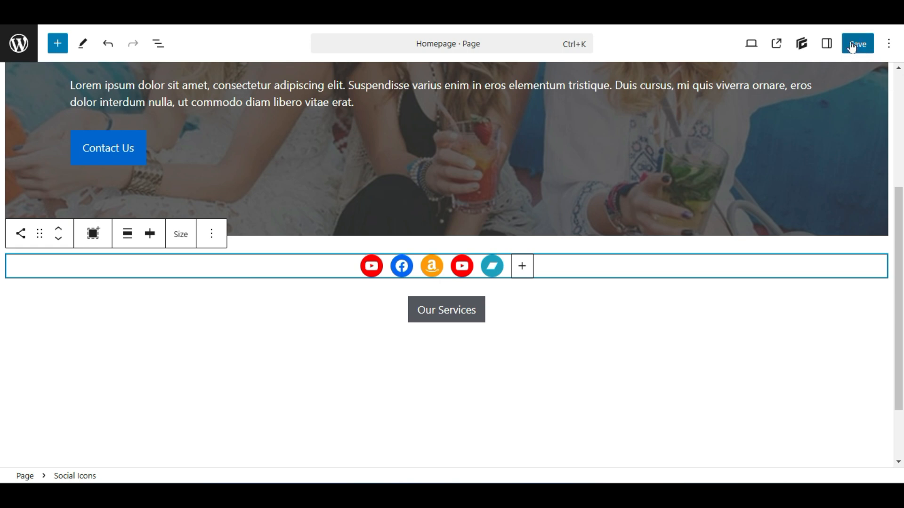
click(828, 45)
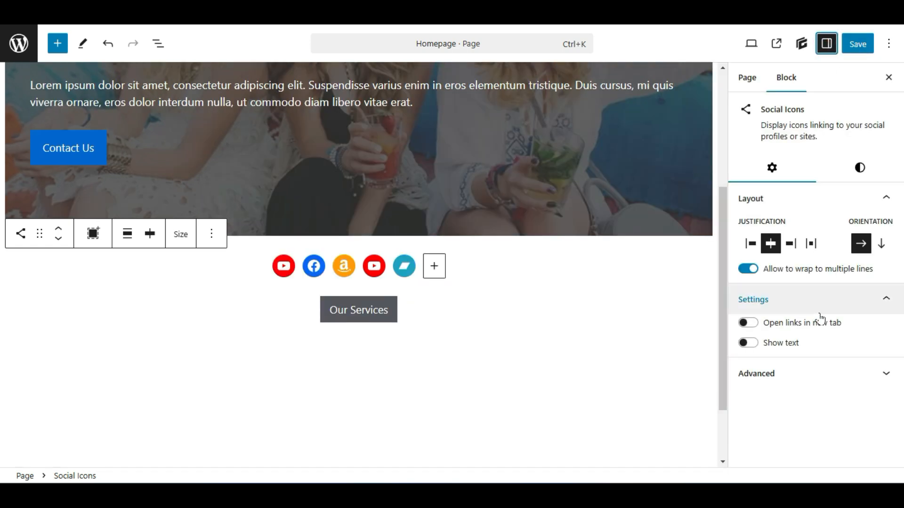
click(859, 168)
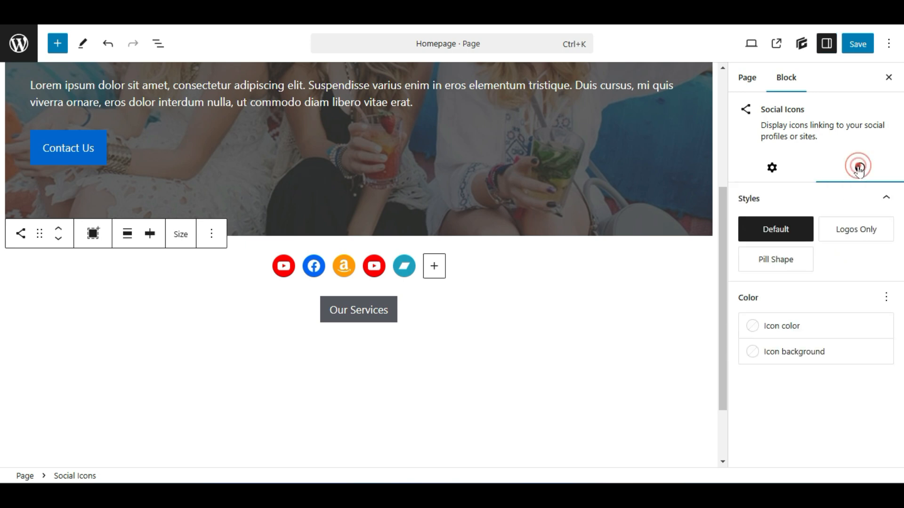
click(793, 172)
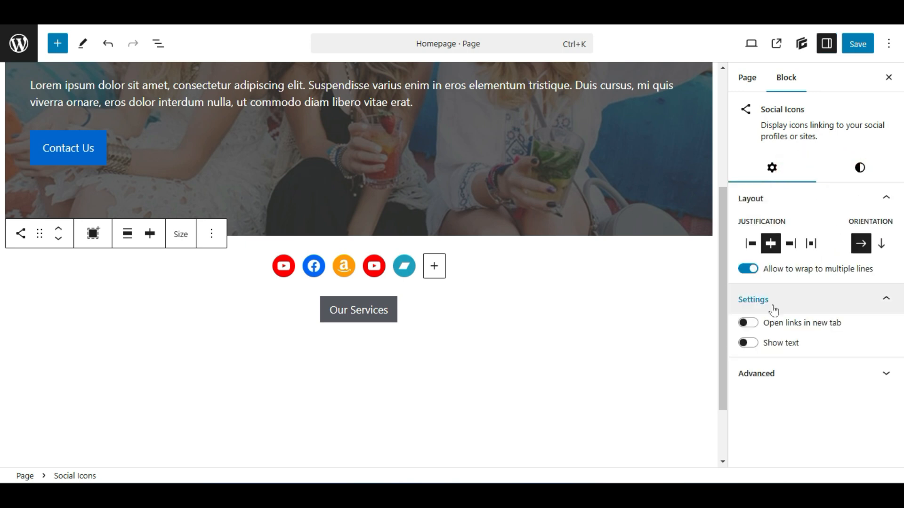
click(771, 373)
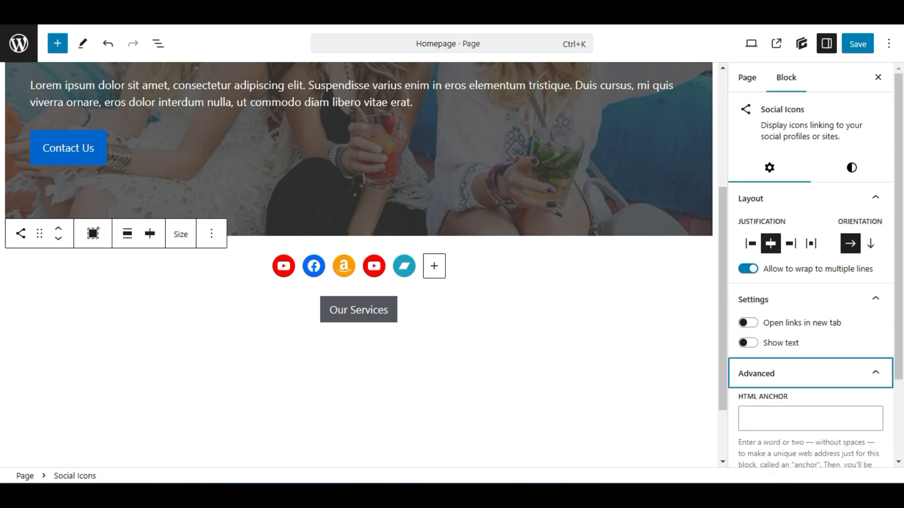
Examine the transform and block options available for the first YouTube icon and for the whole Social Icons block
click(208, 264)
click(280, 267)
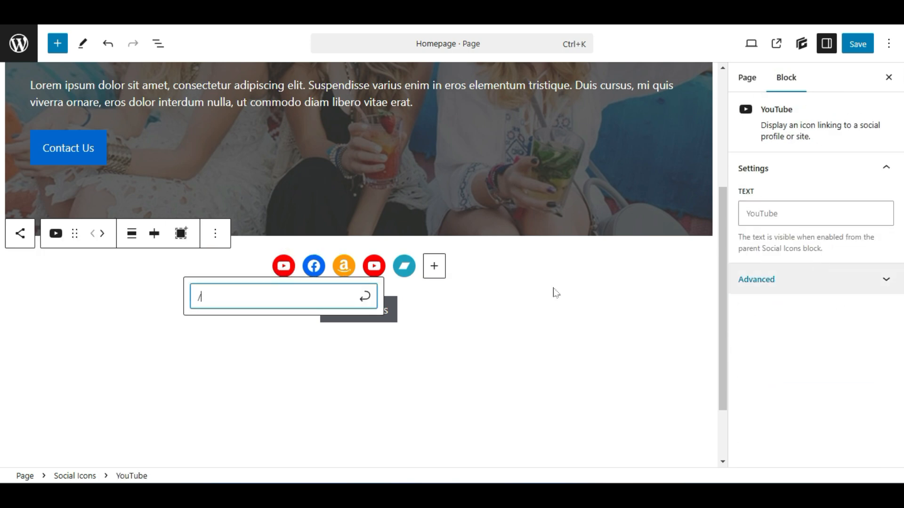
click(55, 236)
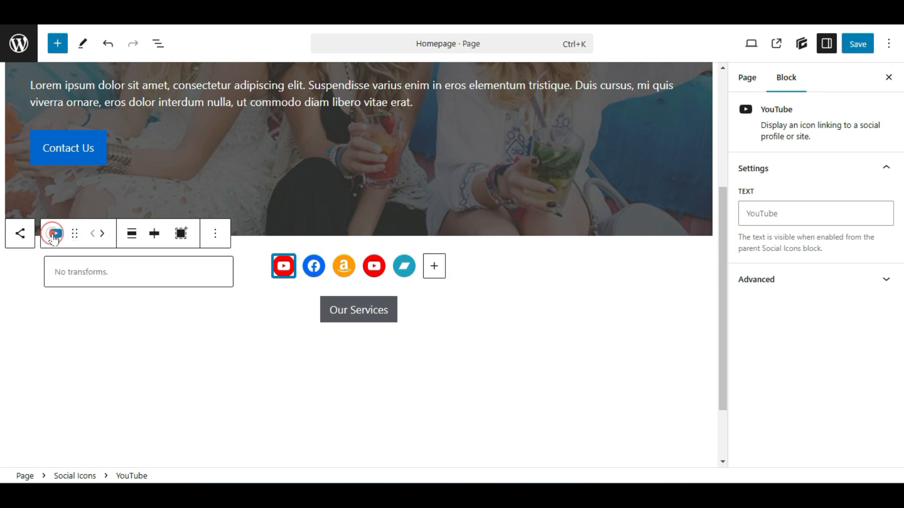
click(216, 235)
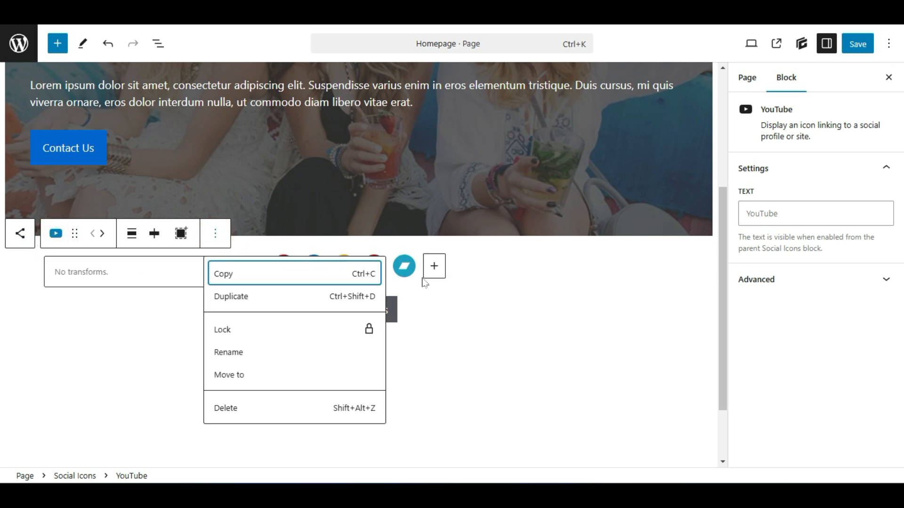
click(531, 265)
click(216, 236)
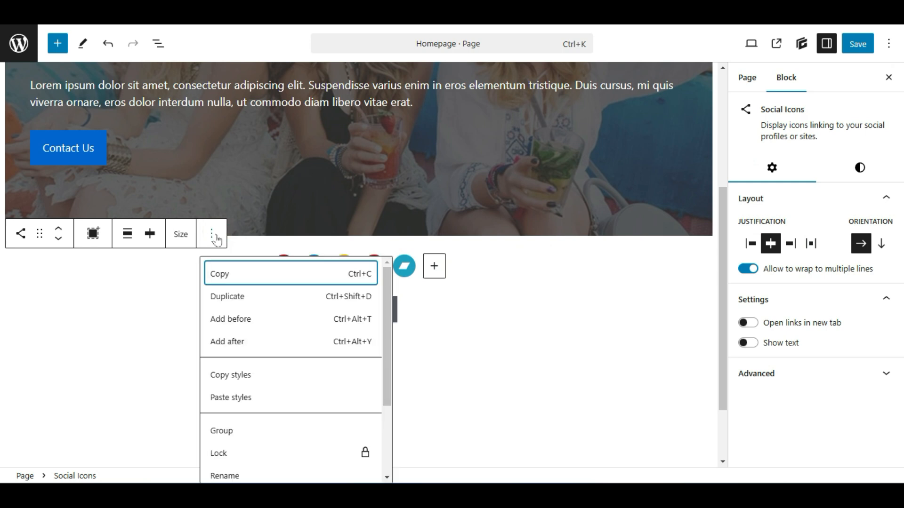
click(516, 265)
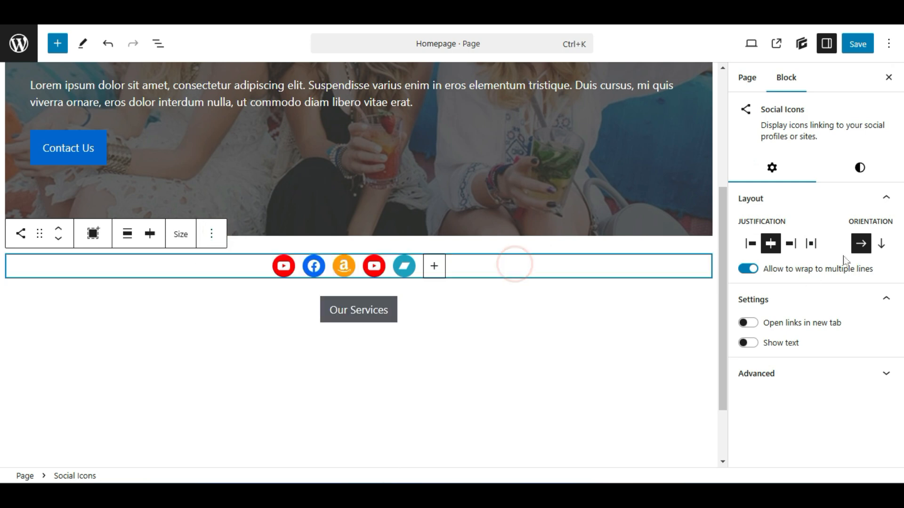
Try other justifications for the social icons, including space between, and toggle wrapping to multiple lines
click(790, 244)
click(780, 244)
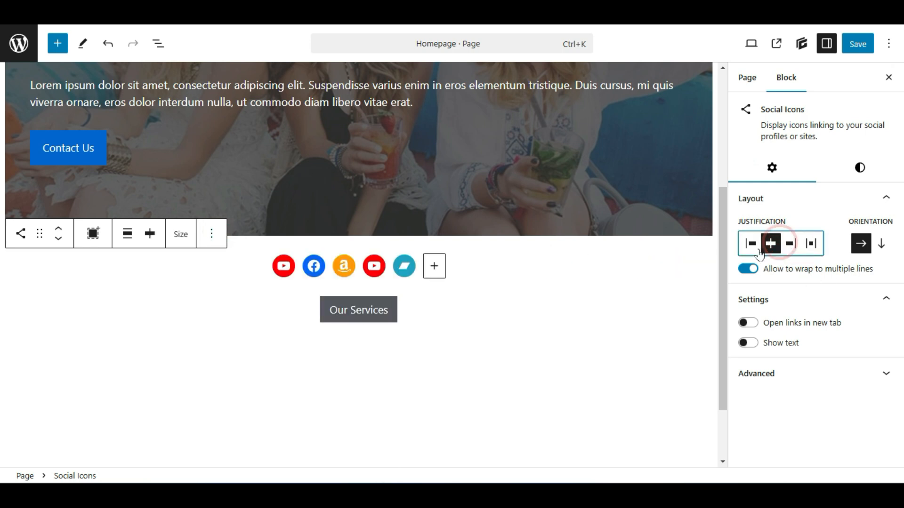
click(807, 244)
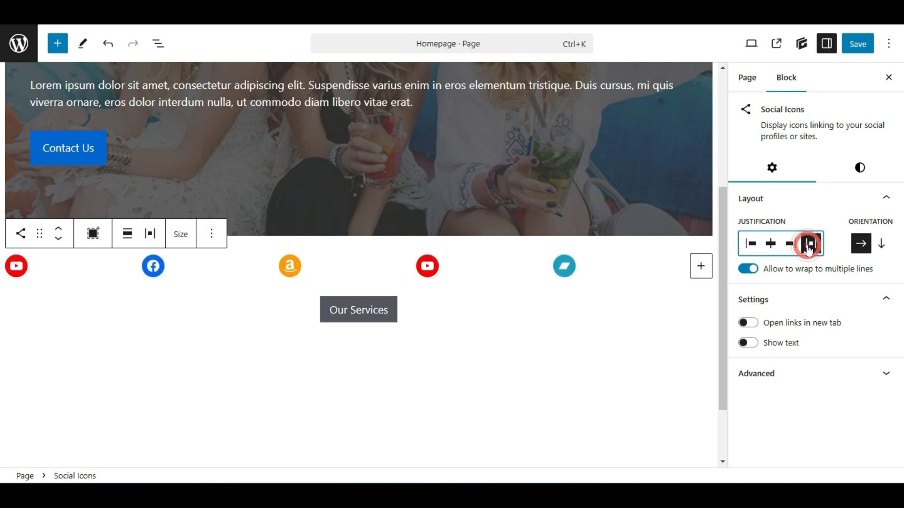
click(773, 244)
click(750, 269)
click(750, 267)
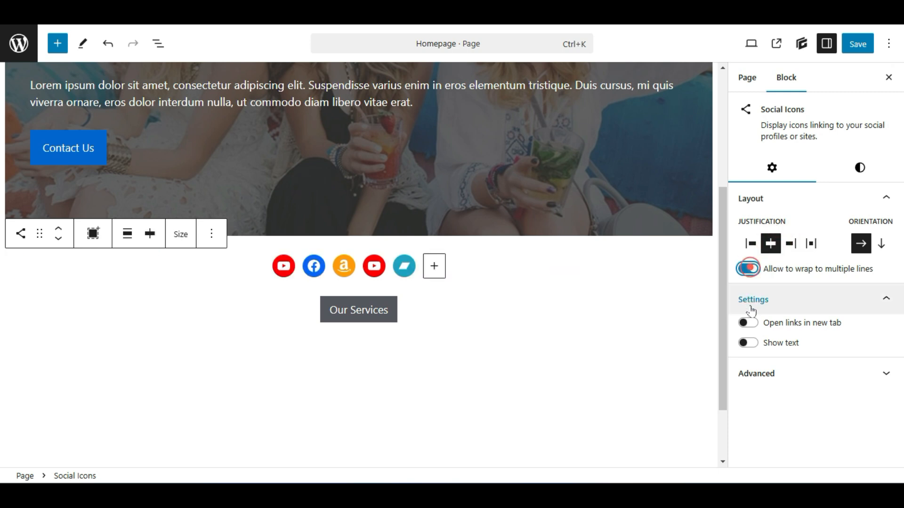
Turn on text labels for all icons in the Social Icons block
click(748, 343)
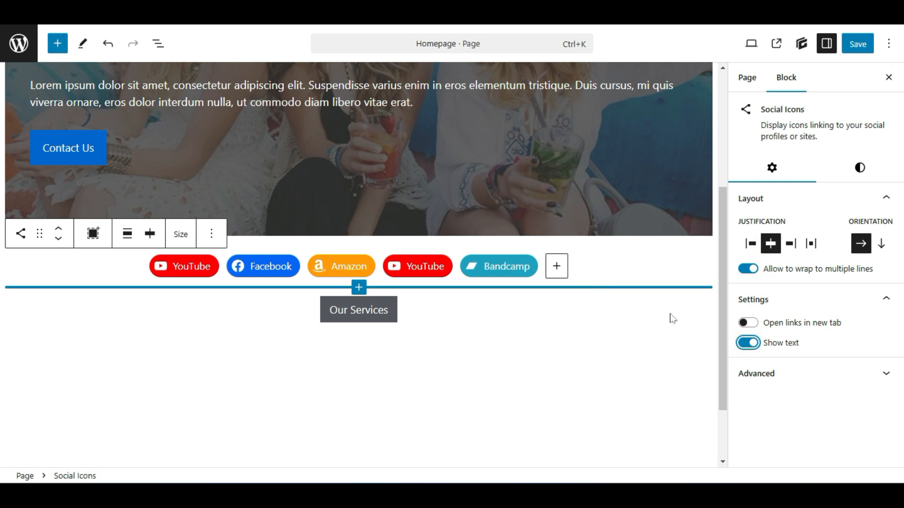
click(745, 345)
click(745, 345)
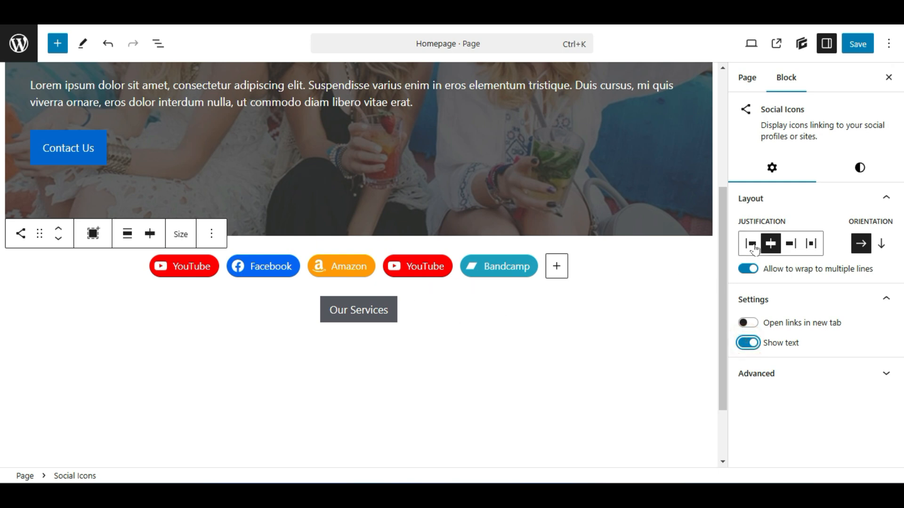
click(748, 77)
click(784, 78)
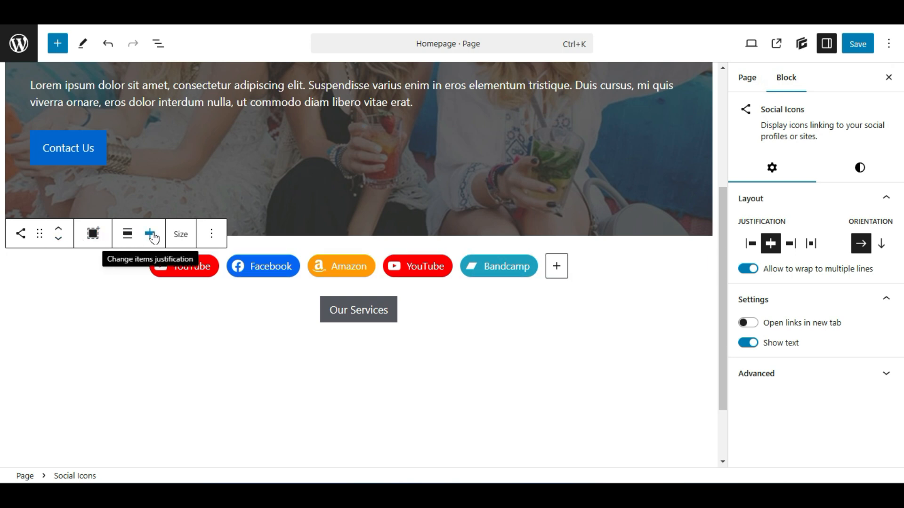
Try the Large size on the social icons and return them to Normal
click(180, 235)
click(232, 319)
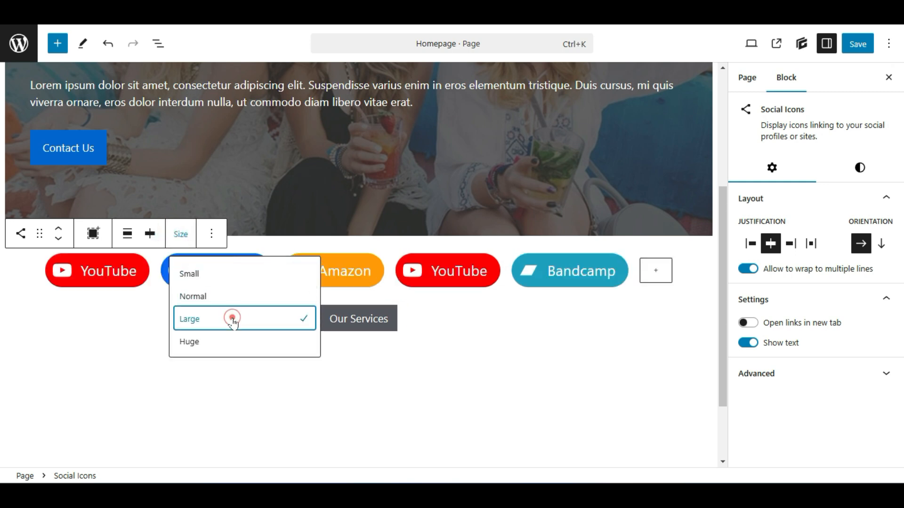
click(180, 235)
click(180, 236)
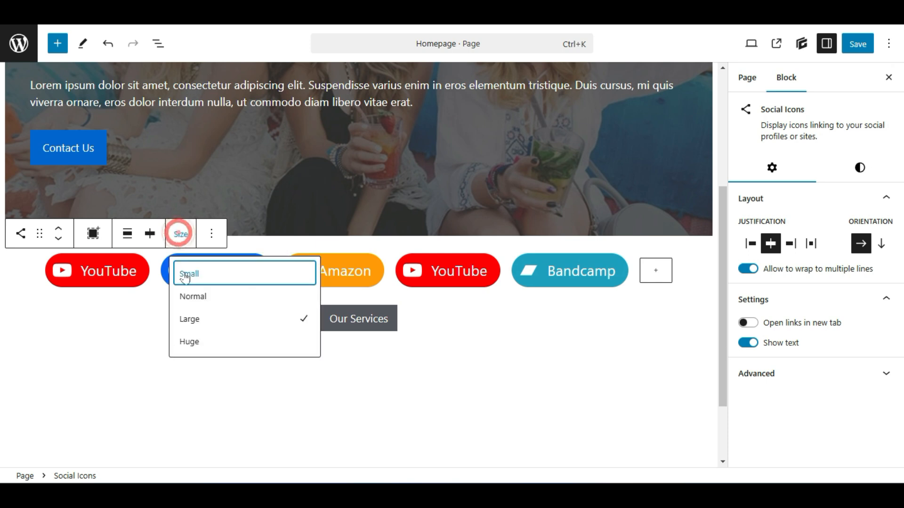
click(187, 288)
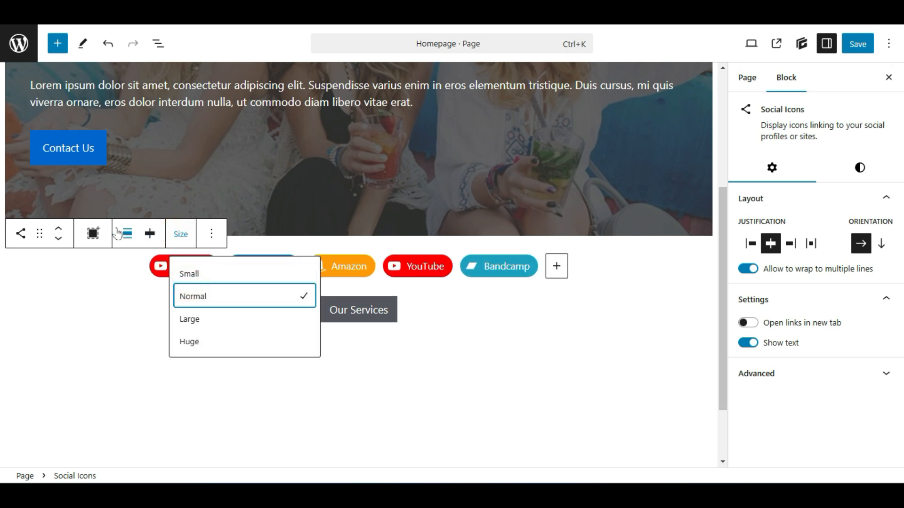
Wrap the Social Icons block in a container and bring up the container's spacing settings
click(91, 234)
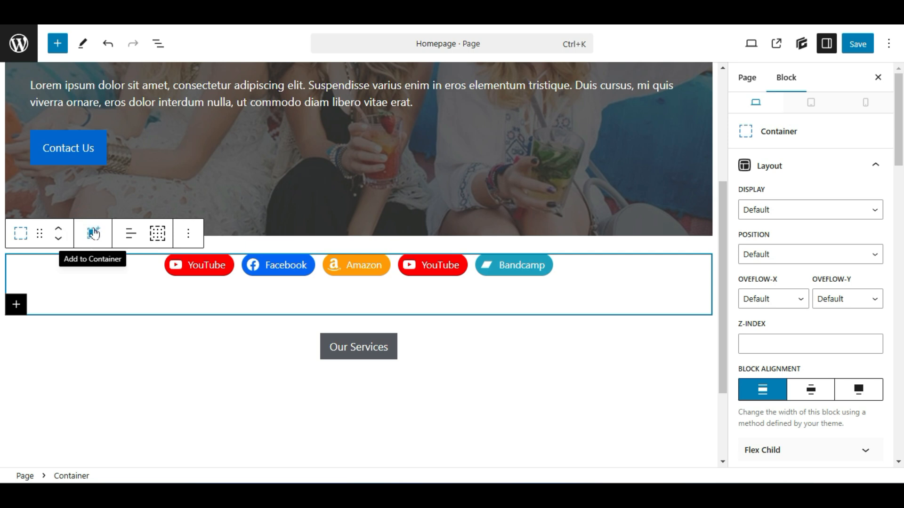
click(21, 234)
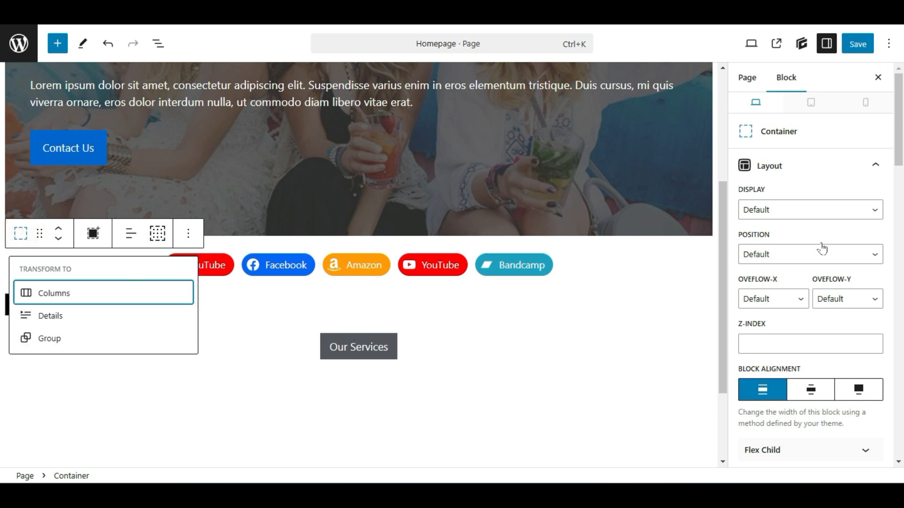
scroll(857, 271, down, 8)
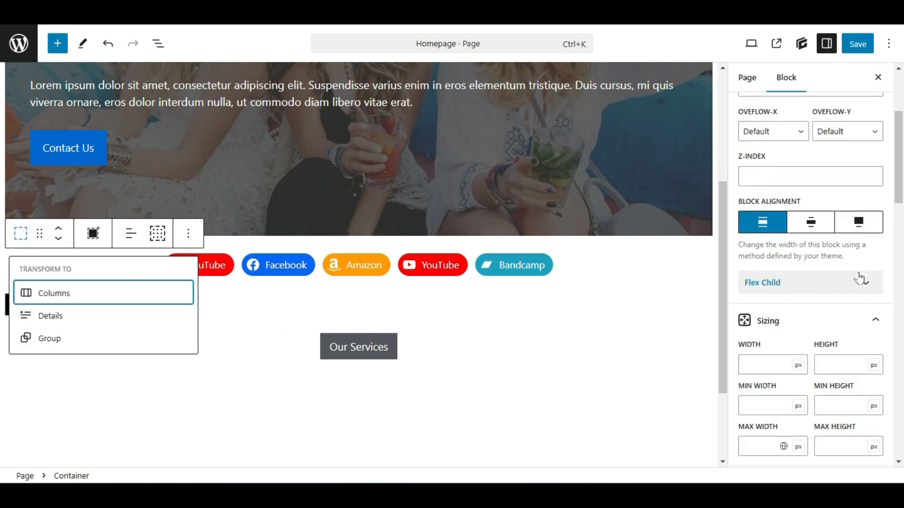
scroll(857, 278, up, 3)
scroll(857, 277, down, 6)
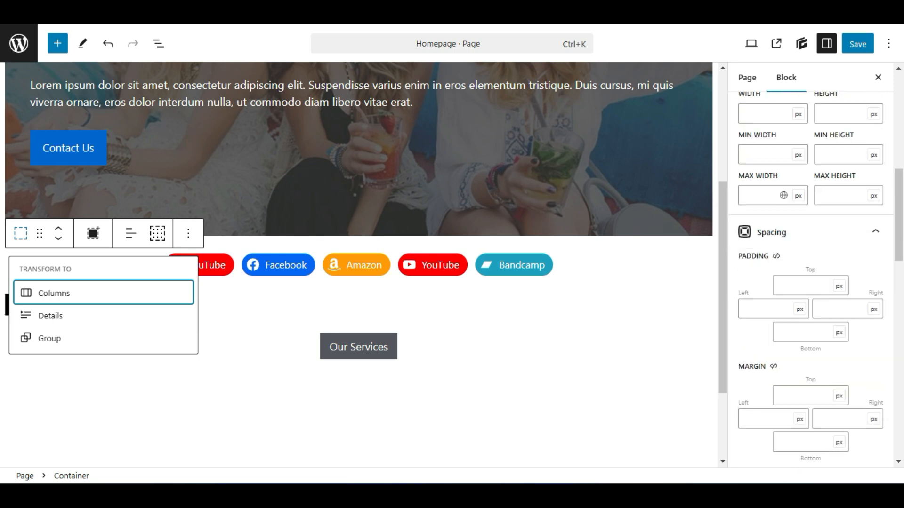
scroll(850, 284, up, 3)
scroll(777, 284, down, 1)
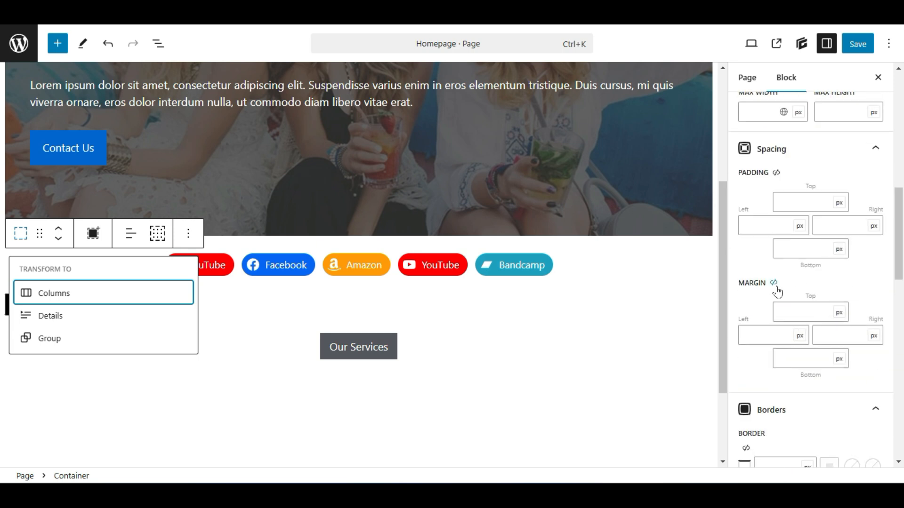
Try a top margin of 22 px on the container and clear it again
click(795, 313)
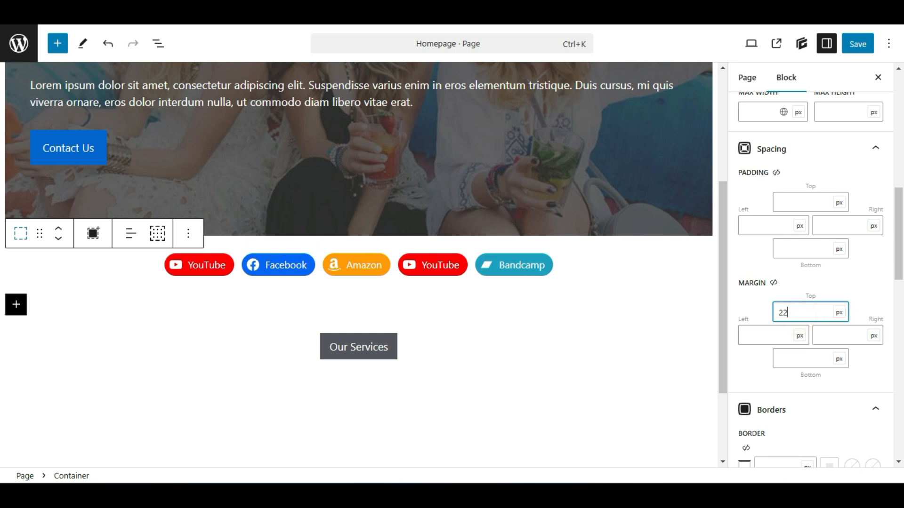
drag(788, 311, 731, 321)
key(BackSpace)
Set the container's top padding to 22 px and save the page
click(808, 205)
text(11)
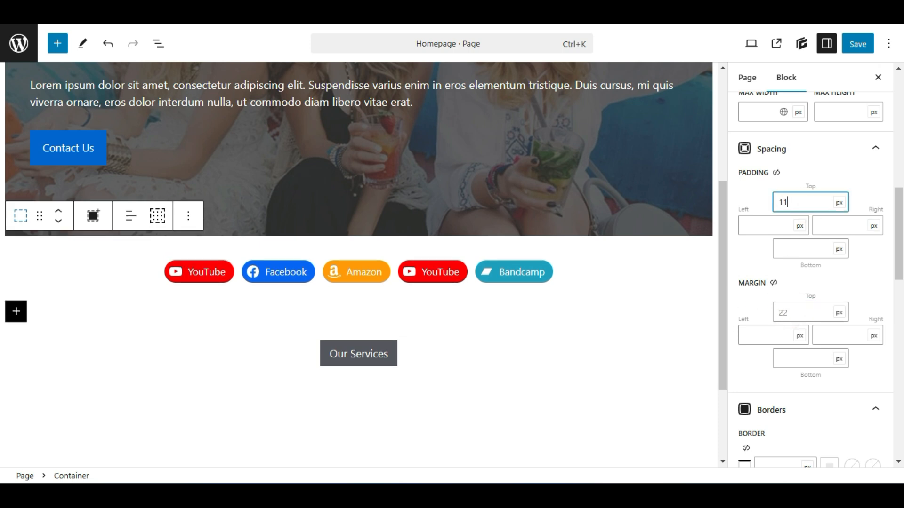
double_click(799, 200)
text(2)
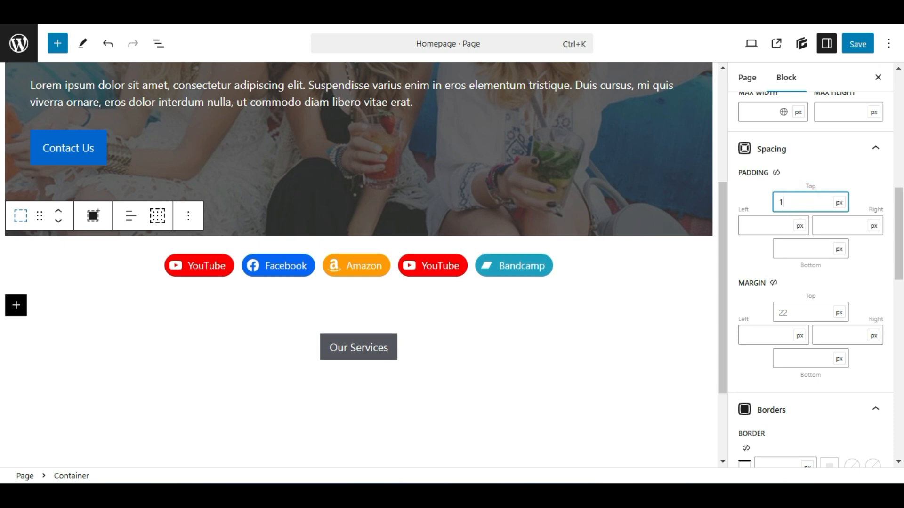
click(792, 203)
text(22)
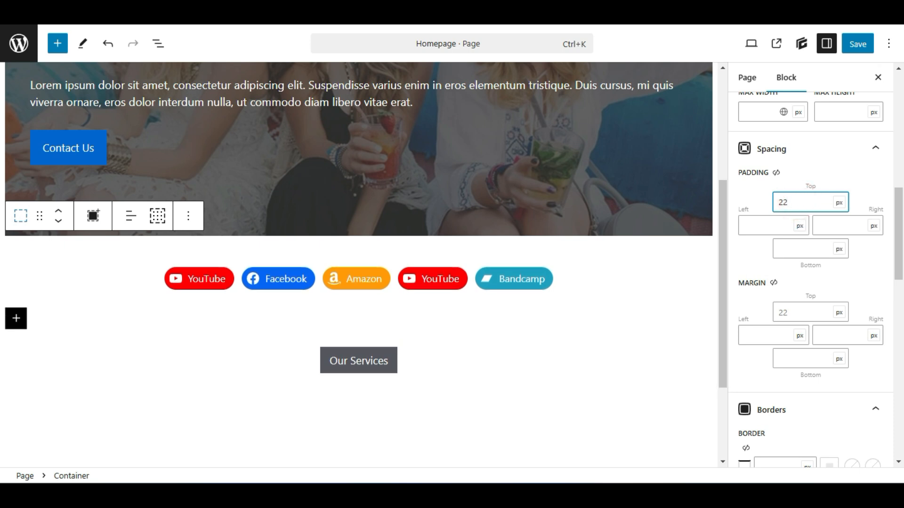
double_click(797, 201)
text(22)
click(858, 44)
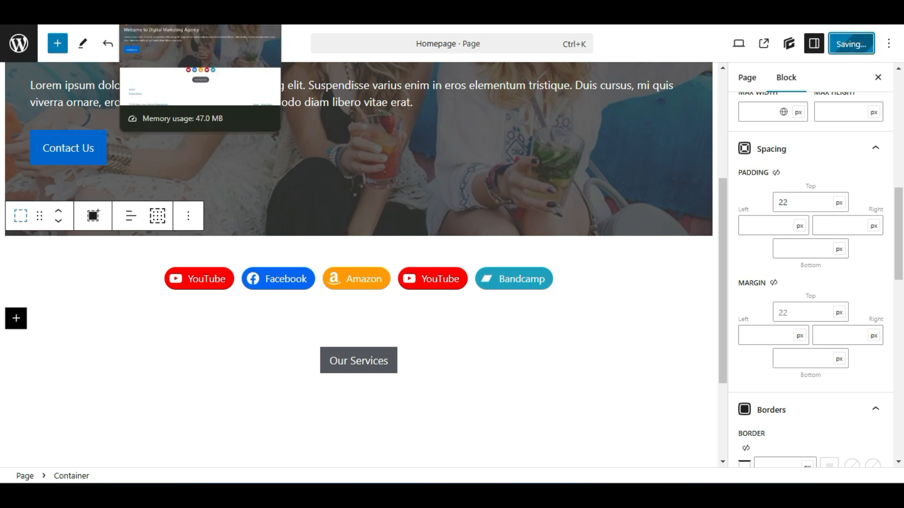
Reload the live homepage and check the spacing and labels of the social icons
click(179, 9)
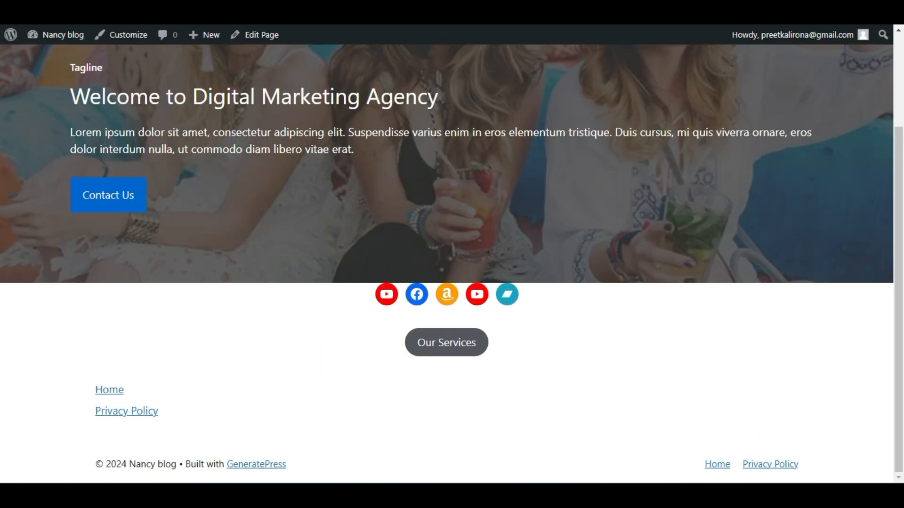
key(F5)
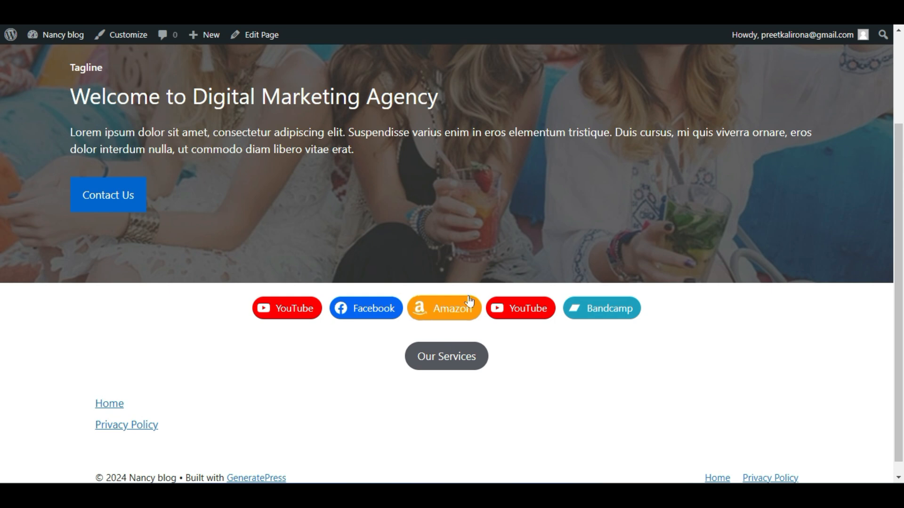
scroll(385, 297, down, 1)
scroll(374, 294, up, 3)
scroll(374, 296, down, 3)
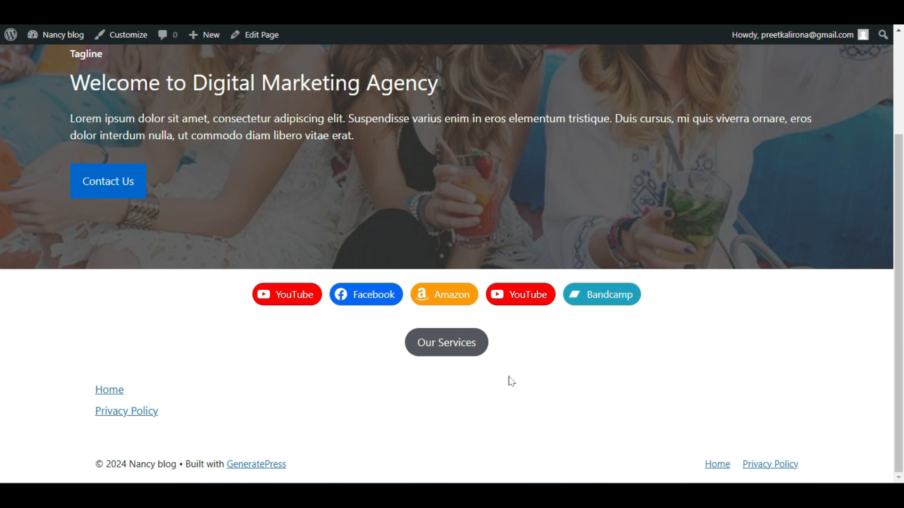
scroll(436, 437, up, 3)
scroll(424, 431, down, 3)
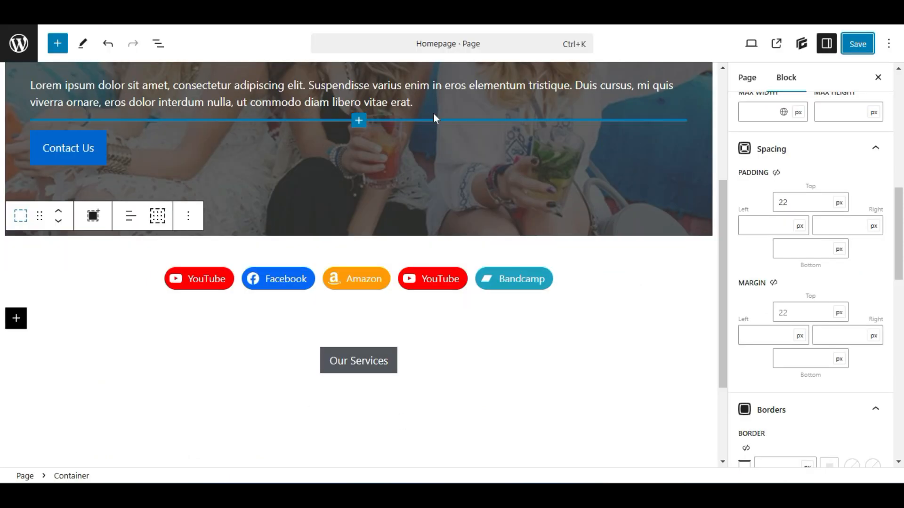
Close the block settings and check the layout of the social icons in the Mobile preview
click(876, 77)
scroll(481, 196, up, 5)
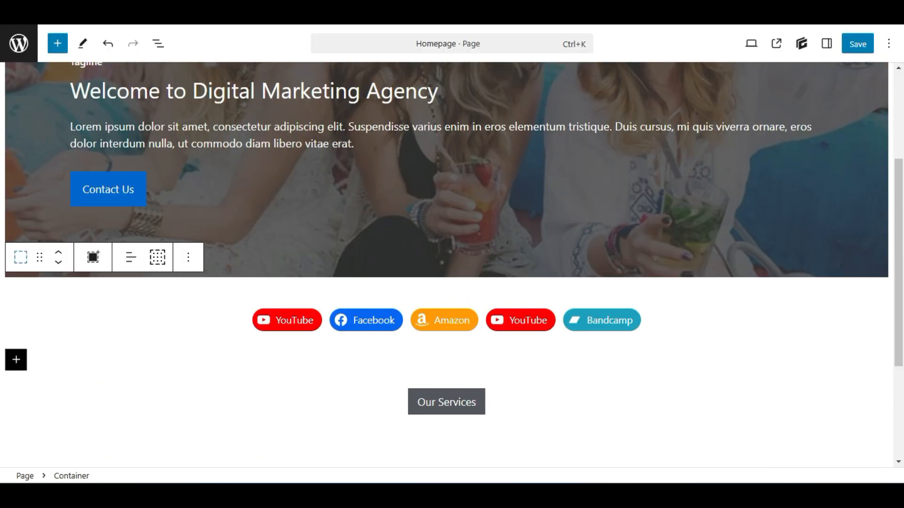
scroll(409, 222, down, 3)
scroll(295, 263, up, 3)
scroll(294, 260, down, 3)
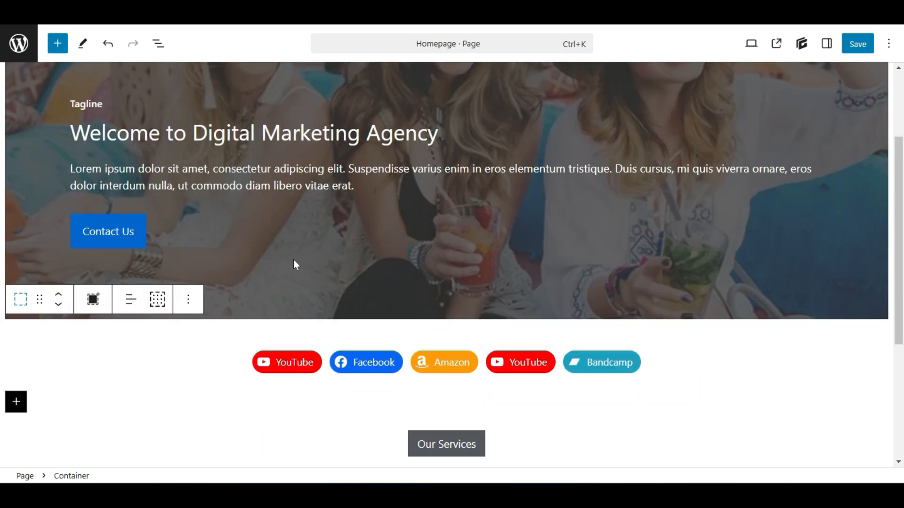
click(752, 46)
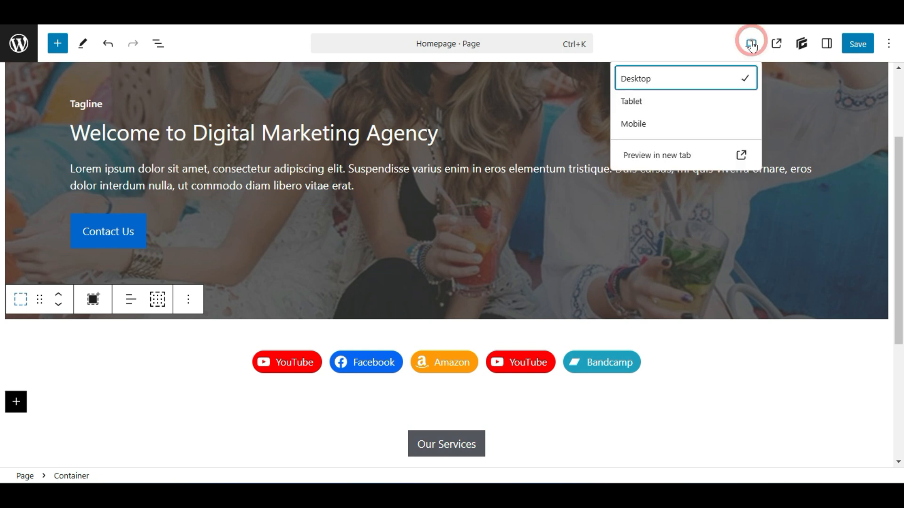
click(661, 125)
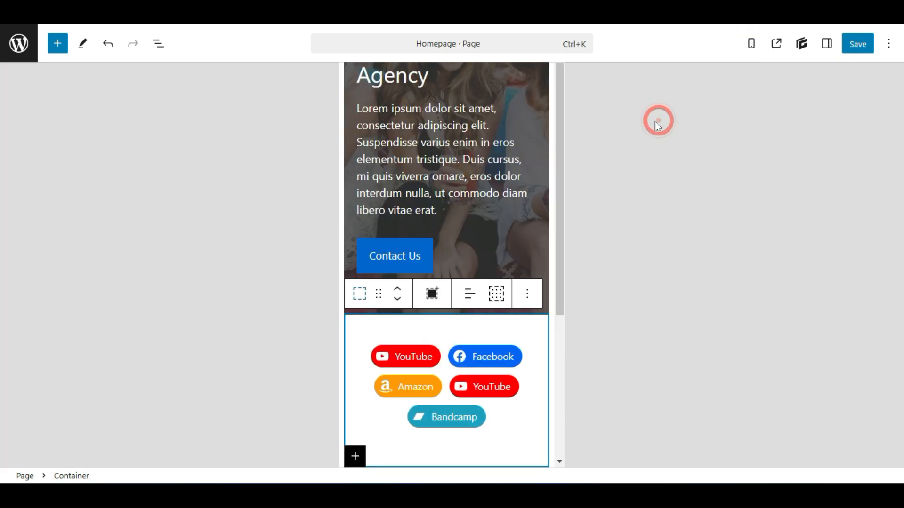
scroll(456, 250, up, 2)
scroll(457, 258, down, 5)
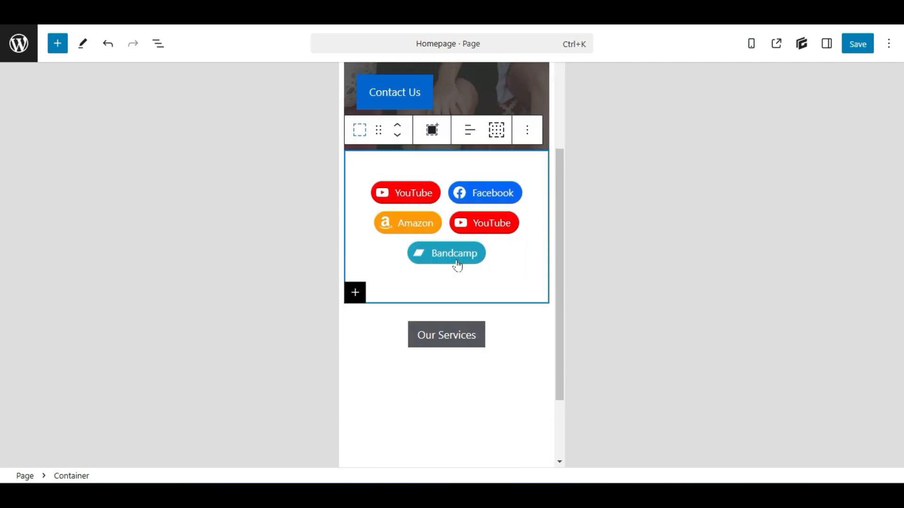
scroll(457, 276, up, 5)
scroll(479, 374, down, 5)
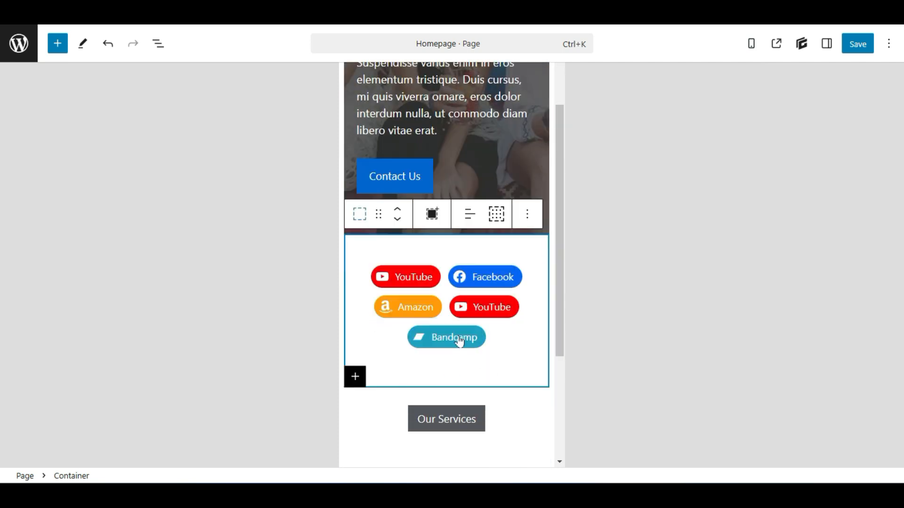
scroll(446, 375, up, 5)
scroll(448, 375, down, 4)
Try left justification on the Social Icons block in the Mobile preview and return it to centre
click(826, 43)
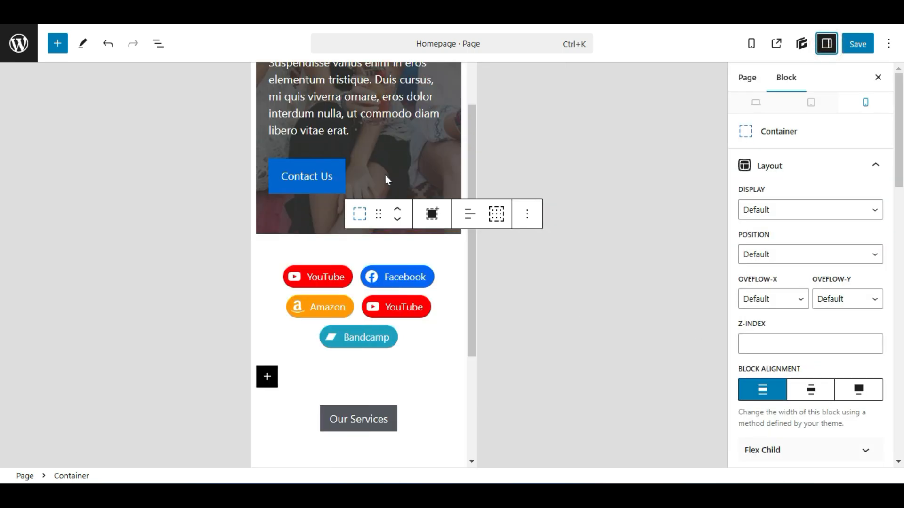
scroll(798, 280, down, 3)
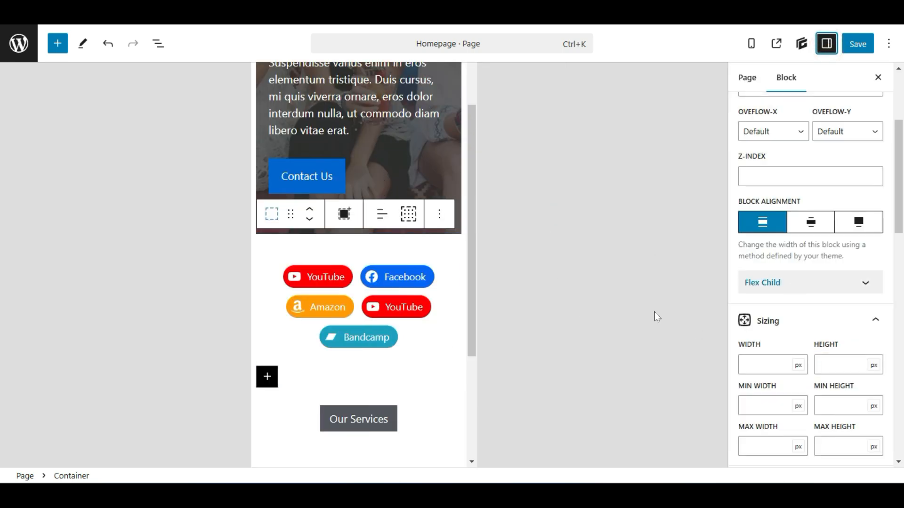
click(435, 337)
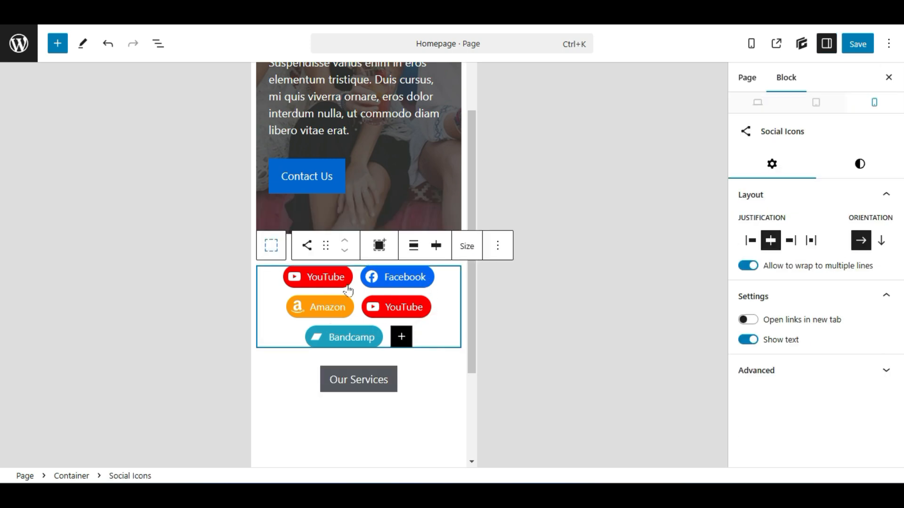
click(752, 241)
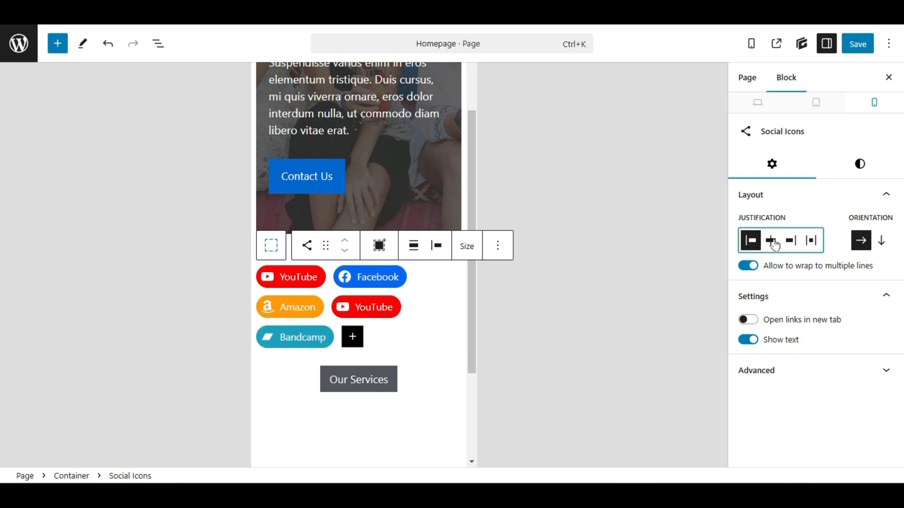
click(771, 241)
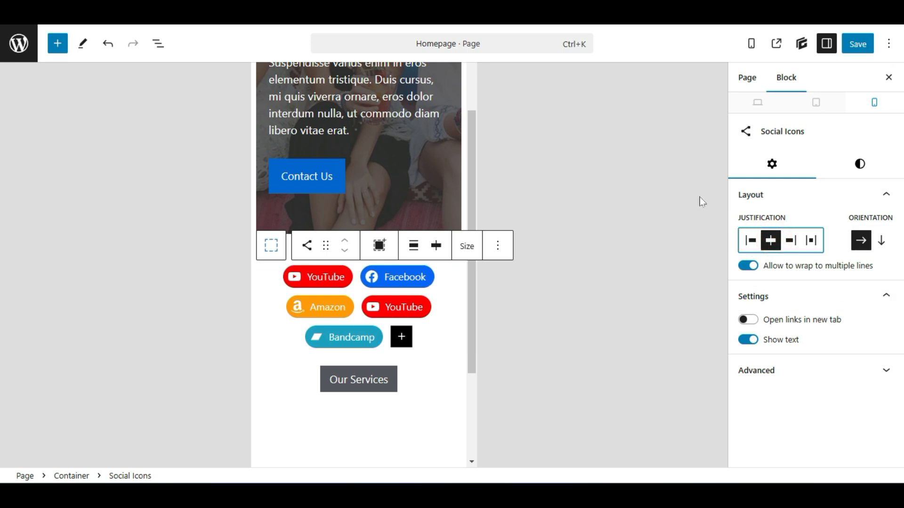
Return the editor to the Desktop preview and bring up the block library
click(751, 43)
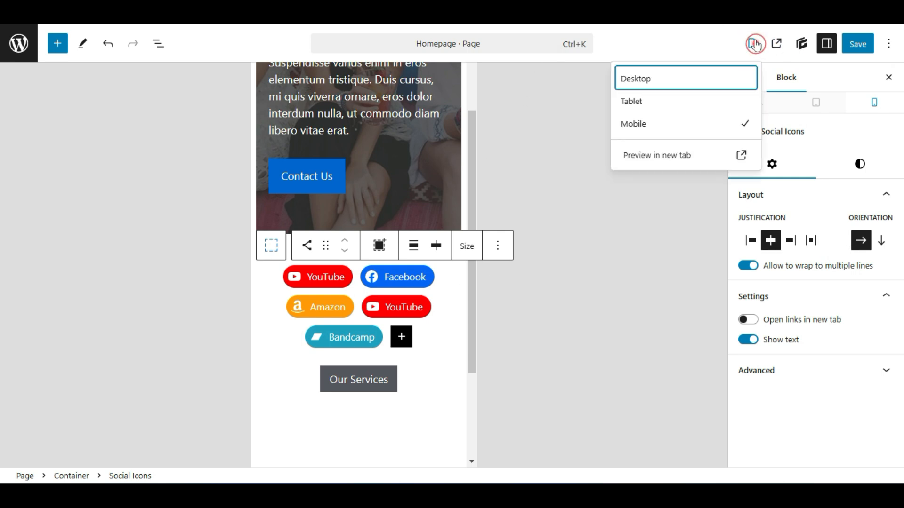
click(658, 78)
scroll(623, 340, up, 3)
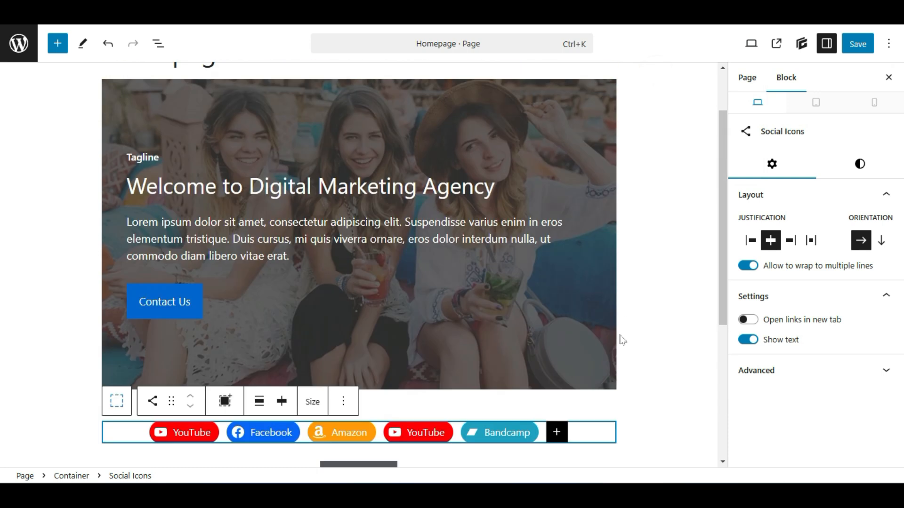
click(890, 78)
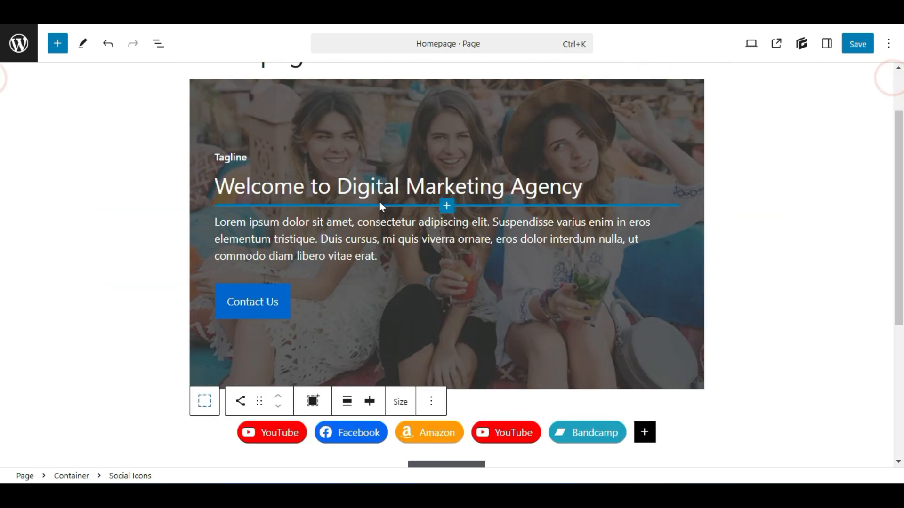
click(751, 43)
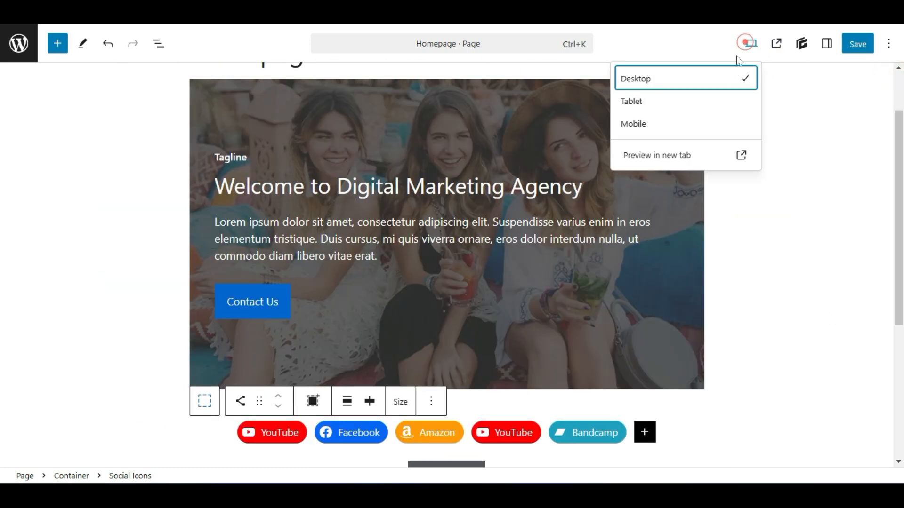
click(724, 78)
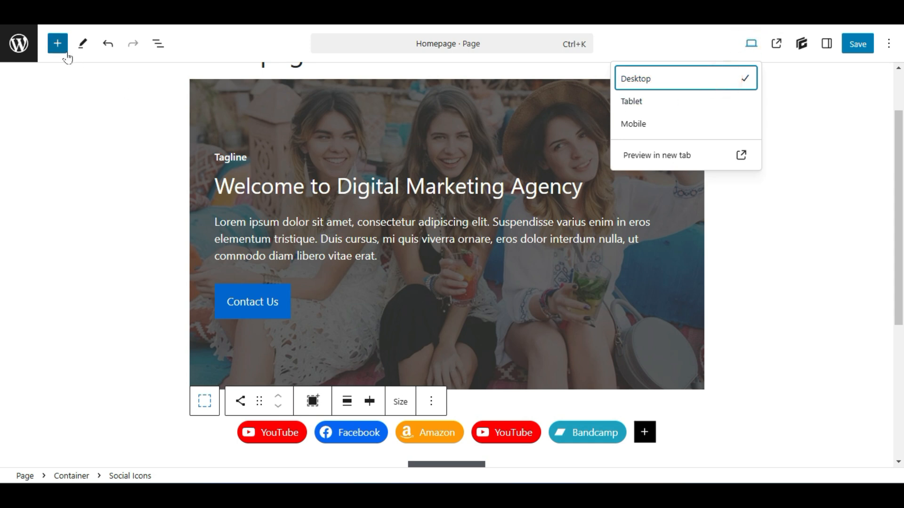
click(280, 191)
click(640, 146)
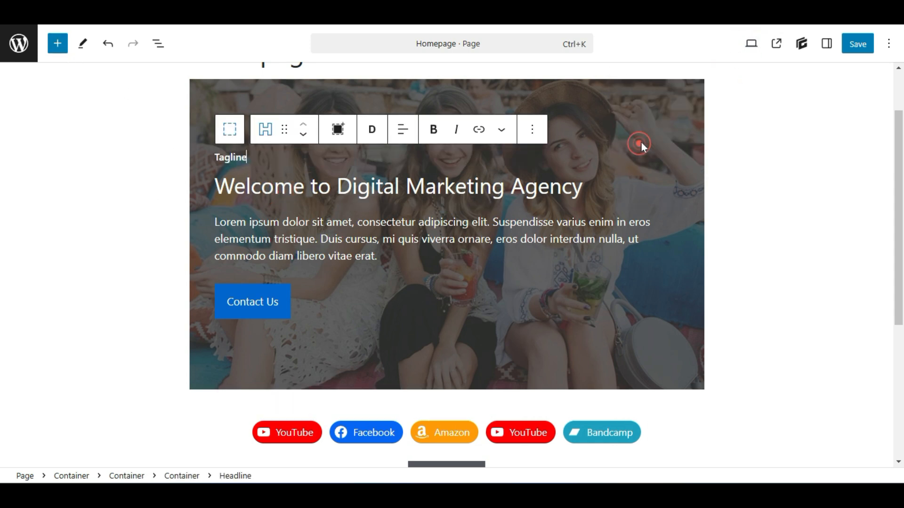
click(665, 112)
click(58, 44)
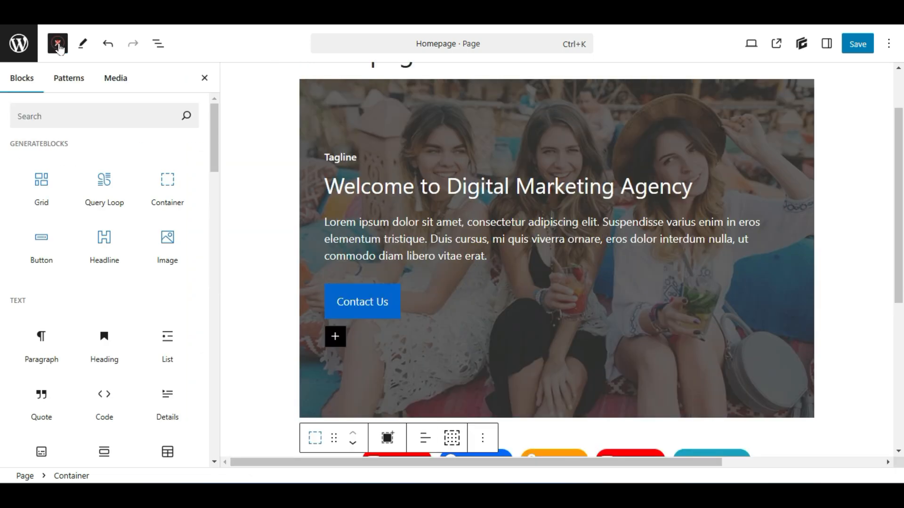
Unlock the empty Query Loop grid below the Our Services button and delete it
scroll(412, 243, down, 5)
click(459, 288)
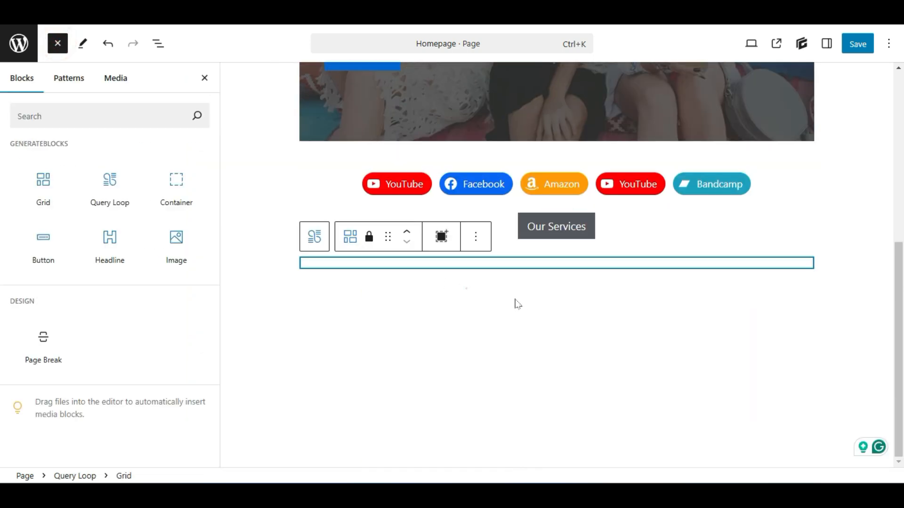
scroll(538, 308, up, 3)
scroll(537, 308, down, 3)
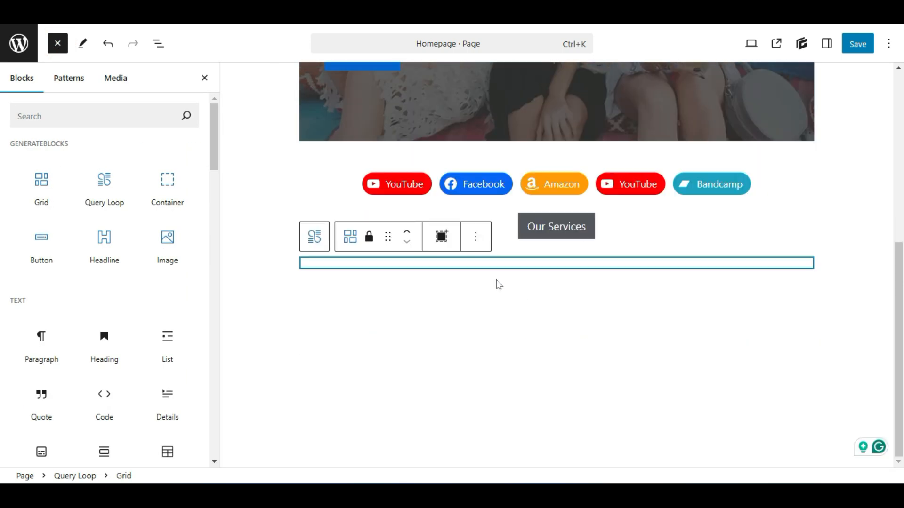
click(475, 236)
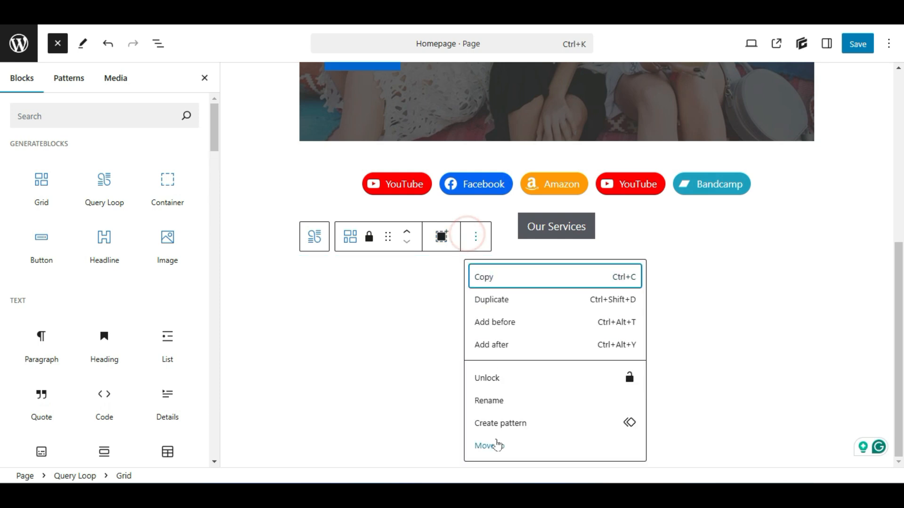
click(604, 377)
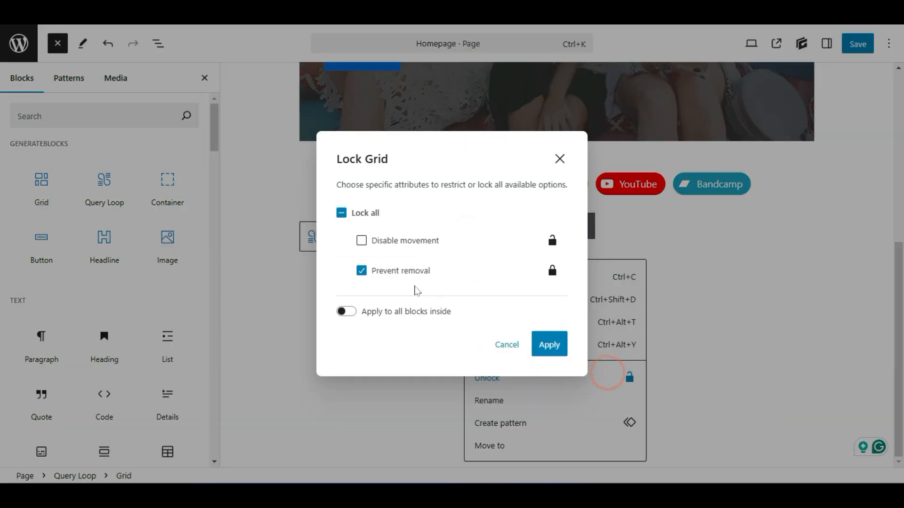
click(341, 212)
click(341, 213)
click(546, 344)
scroll(551, 445, down, 2)
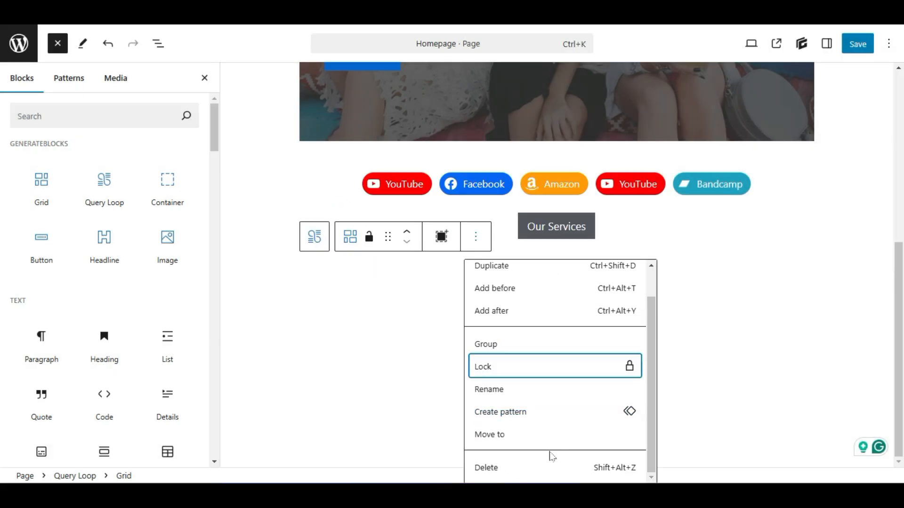
click(548, 456)
Insert a Separator block directly below the Our Services button
click(554, 305)
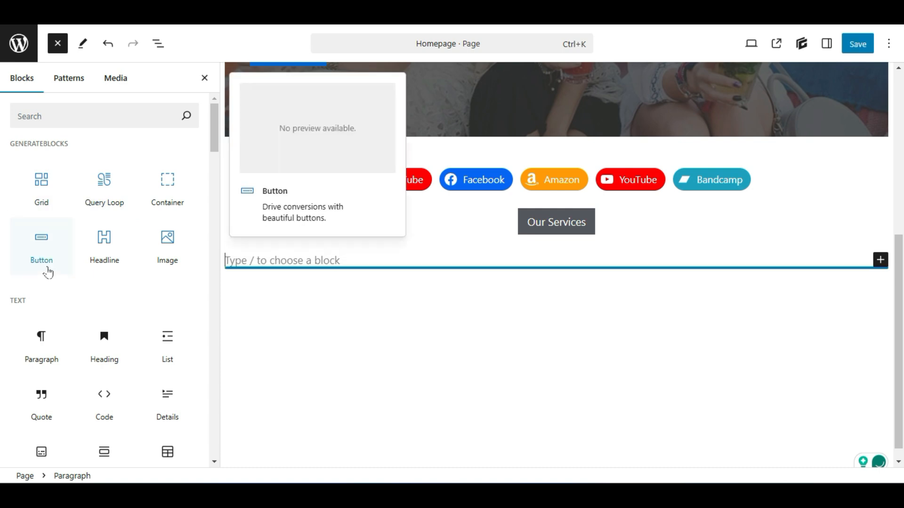
scroll(2, 248, down, 4)
scroll(3, 248, down, 10)
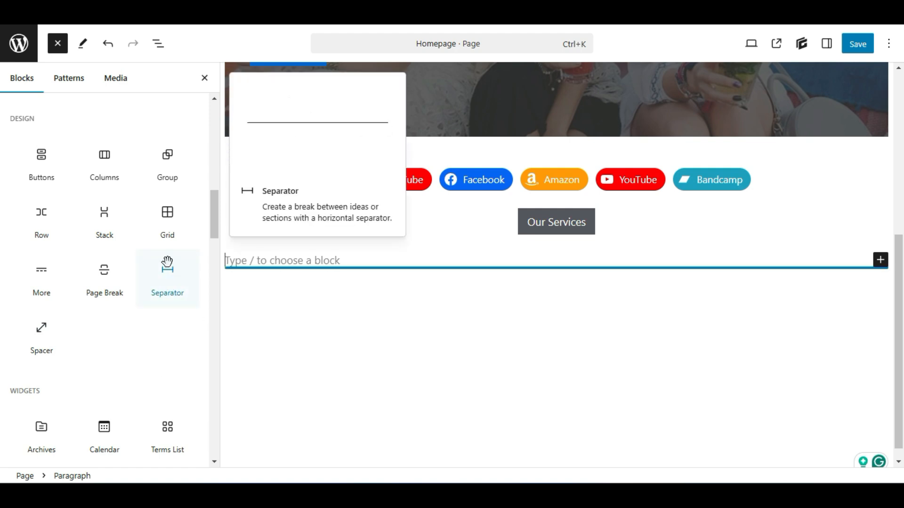
drag(175, 286, 562, 260)
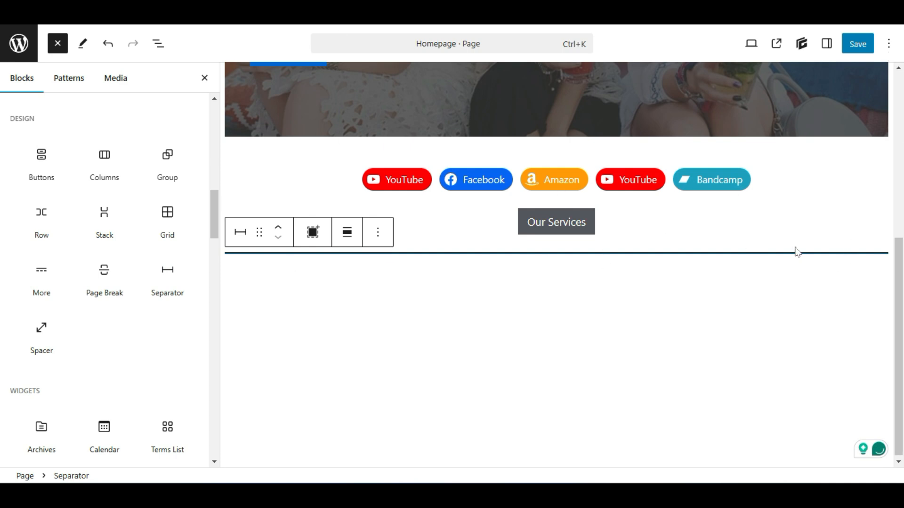
Save the page and check the live homepage
click(854, 47)
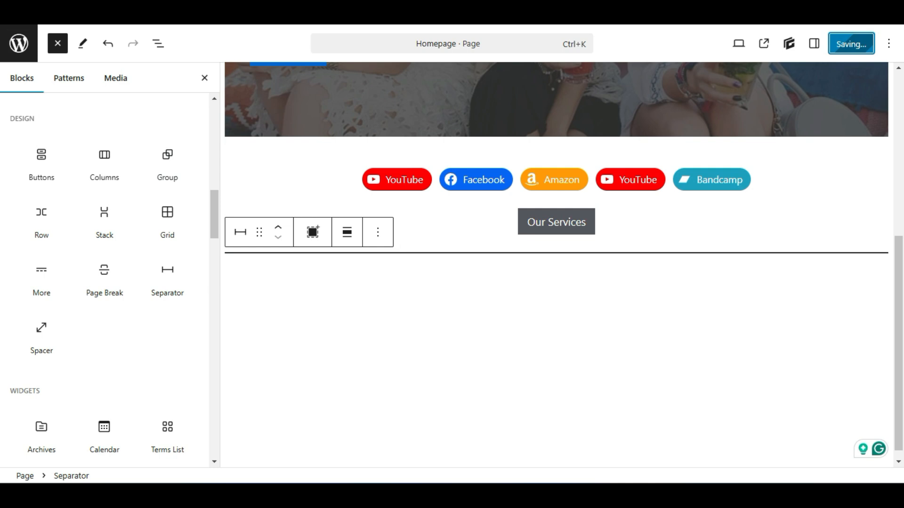
click(155, 9)
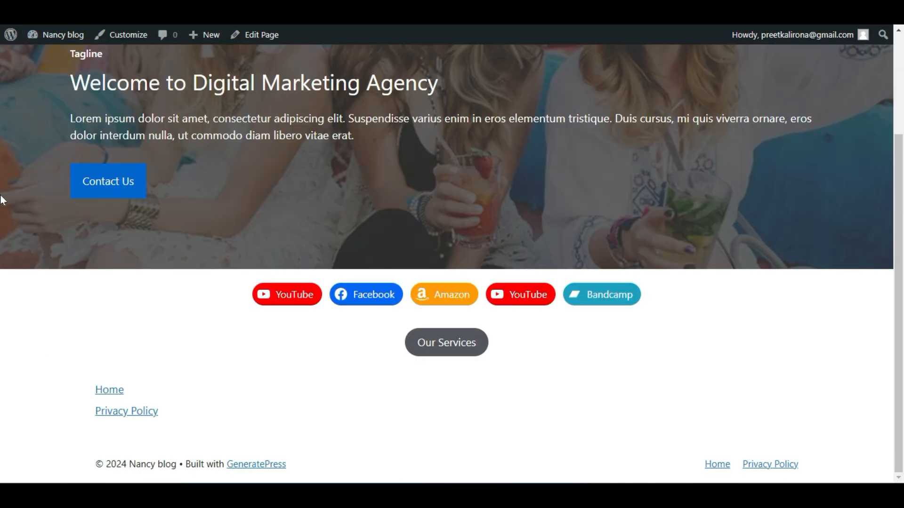
scroll(38, 231, down, 1)
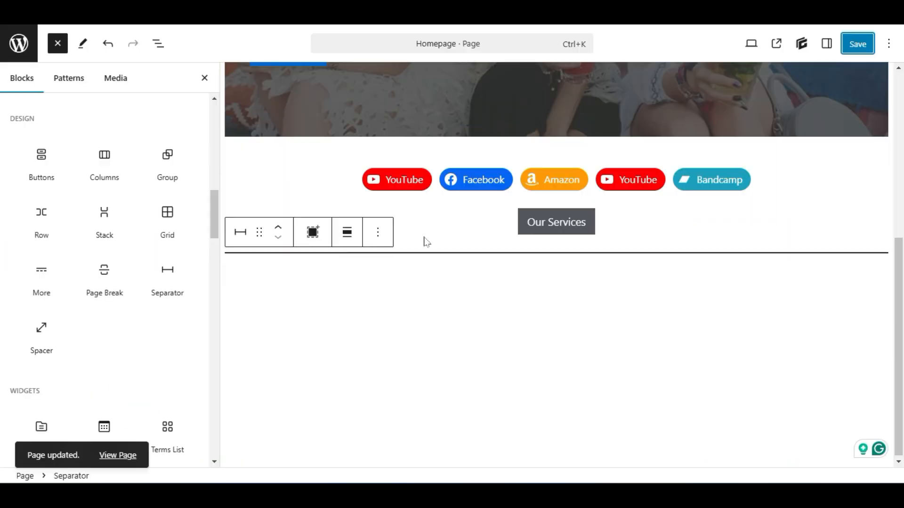
Insert a GenerateBlocks Grid with three equal containers below the separator
click(440, 307)
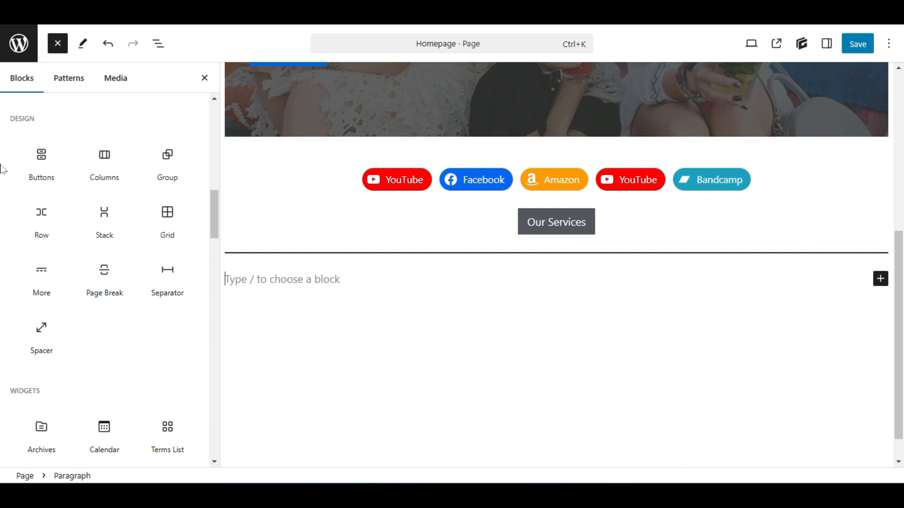
scroll(14, 221, up, 10)
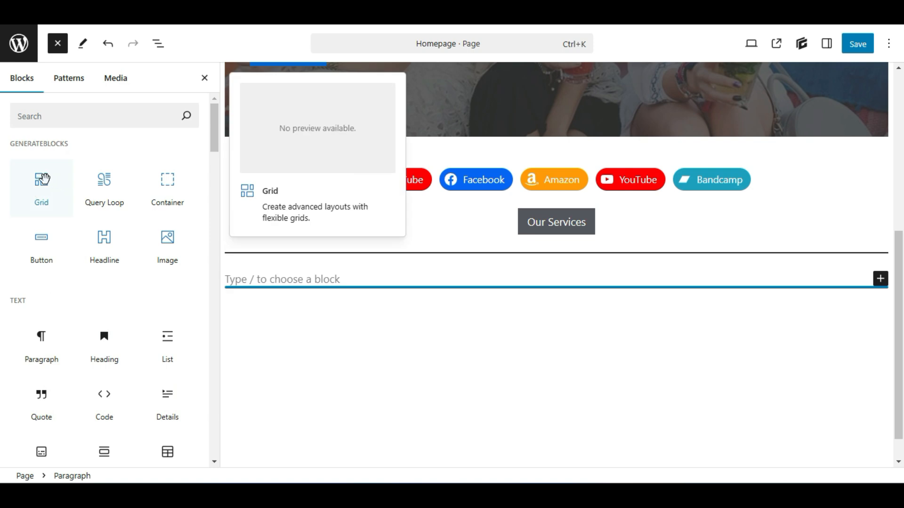
drag(44, 179, 395, 271)
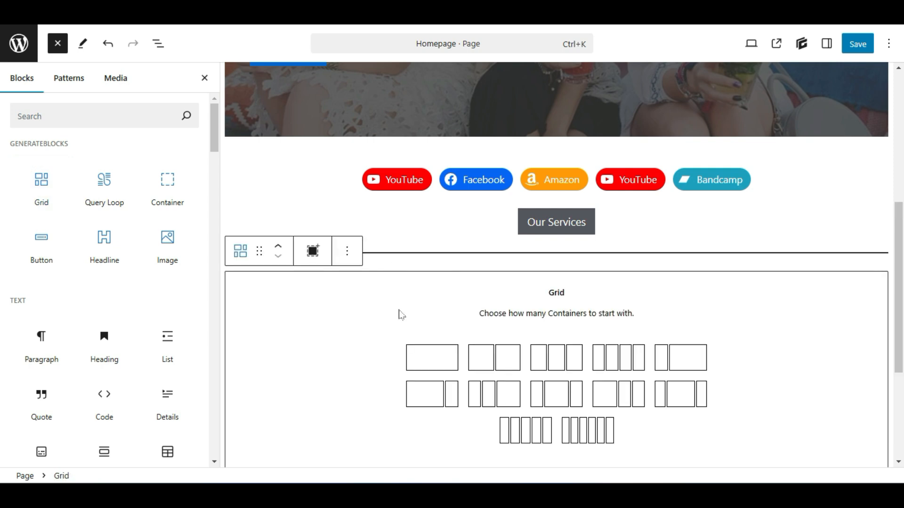
click(564, 363)
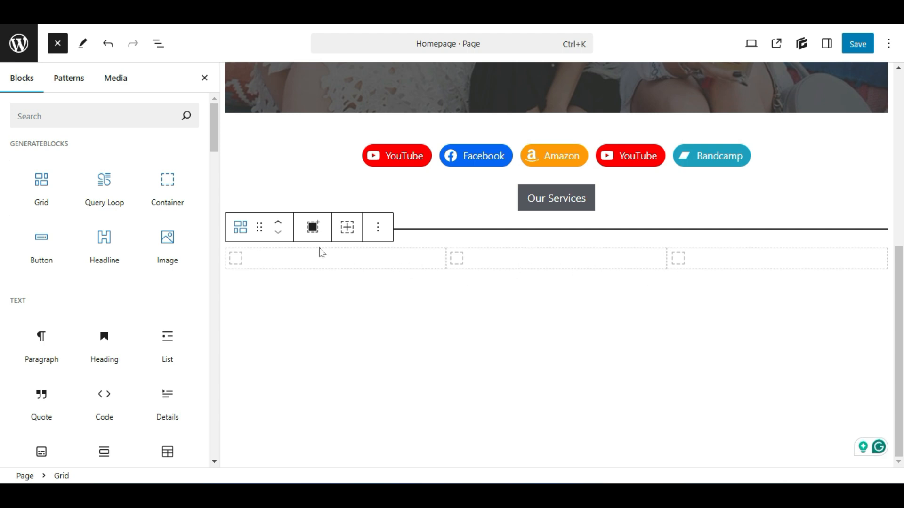
Insert a GenerateBlocks Headline block into the first container of the new grid
scroll(1, 282, down, 8)
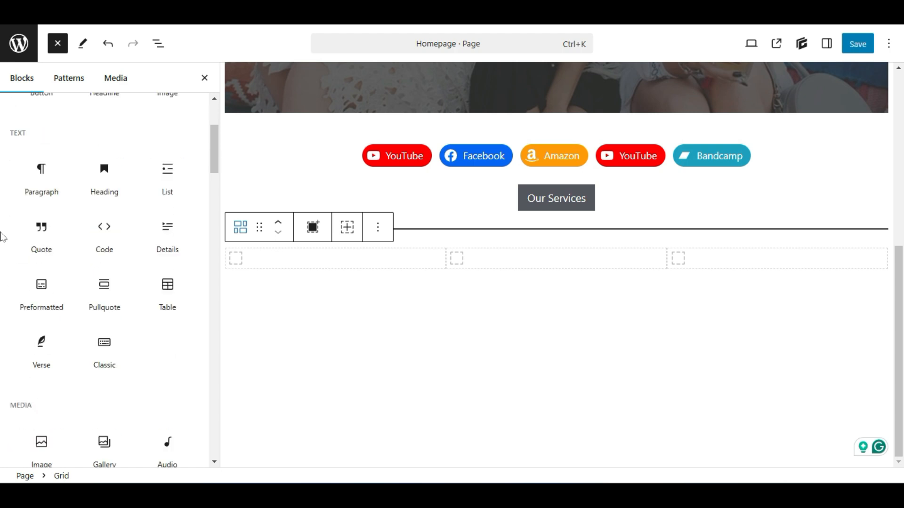
scroll(2, 235, down, 7)
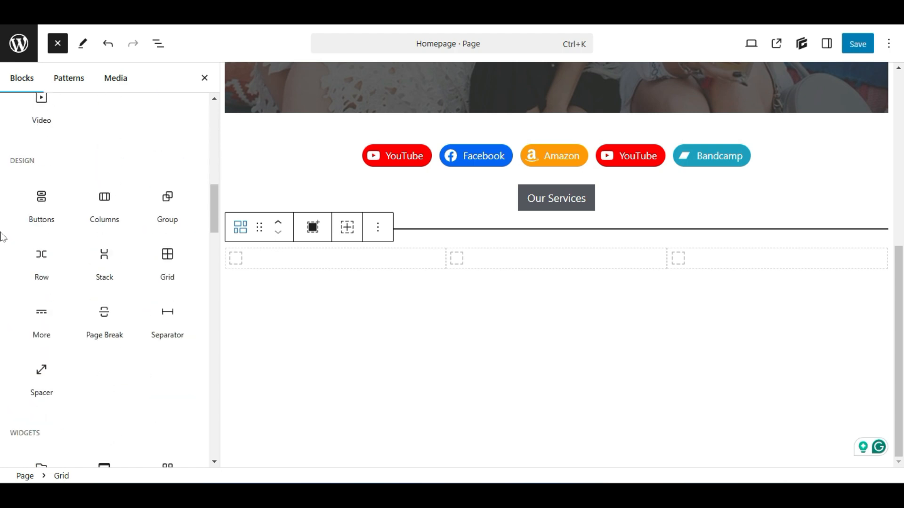
scroll(2, 236, up, 5)
scroll(3, 236, up, 6)
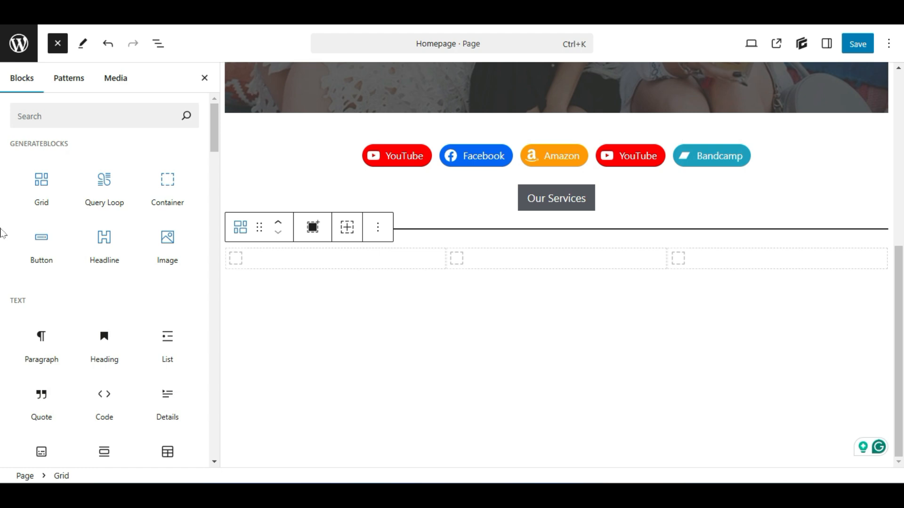
mouse_move(109, 234)
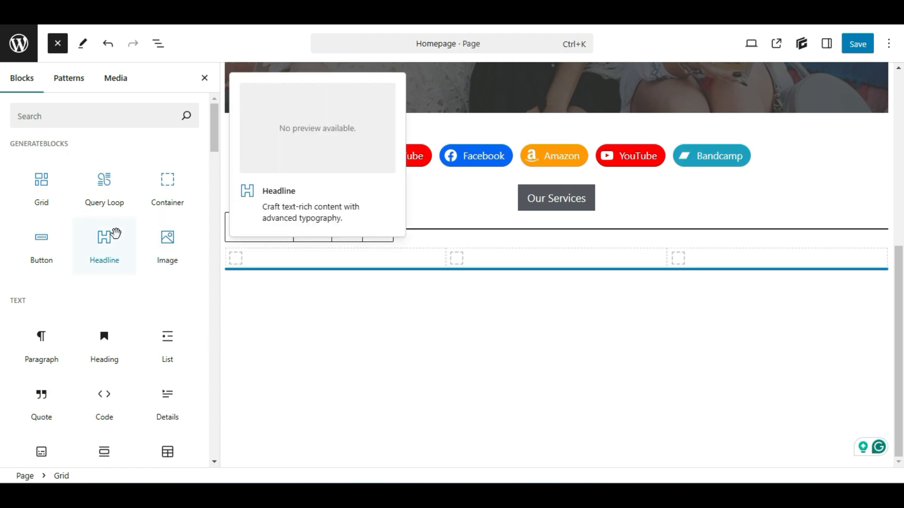
drag(109, 234, 304, 258)
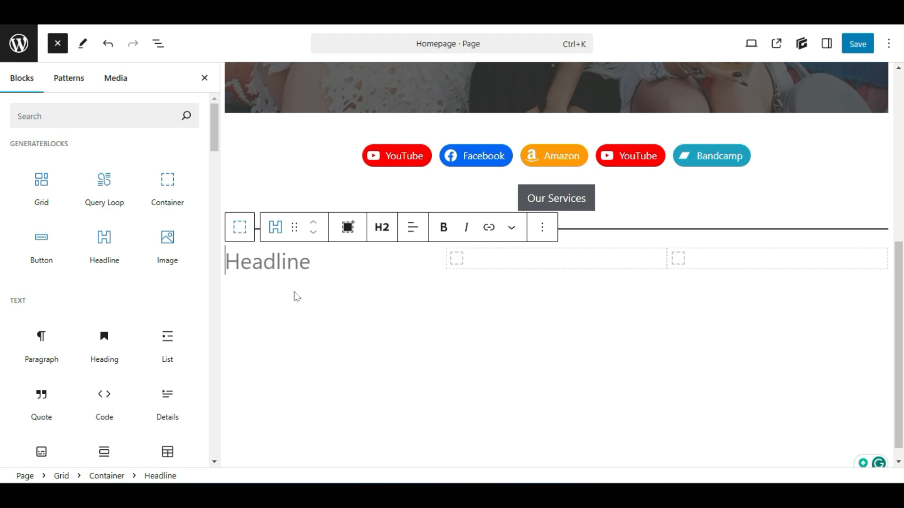
Add an empty Paragraph block beneath the headline inside the first grid container
click(241, 228)
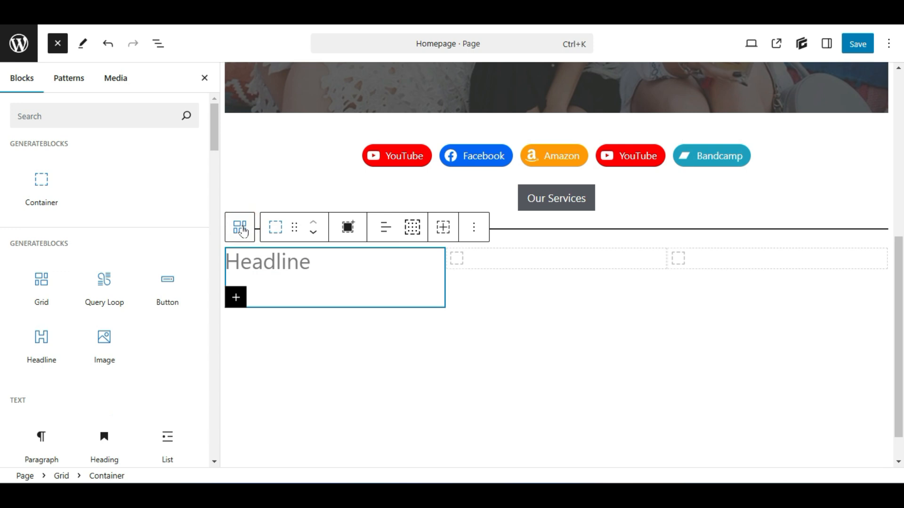
click(239, 298)
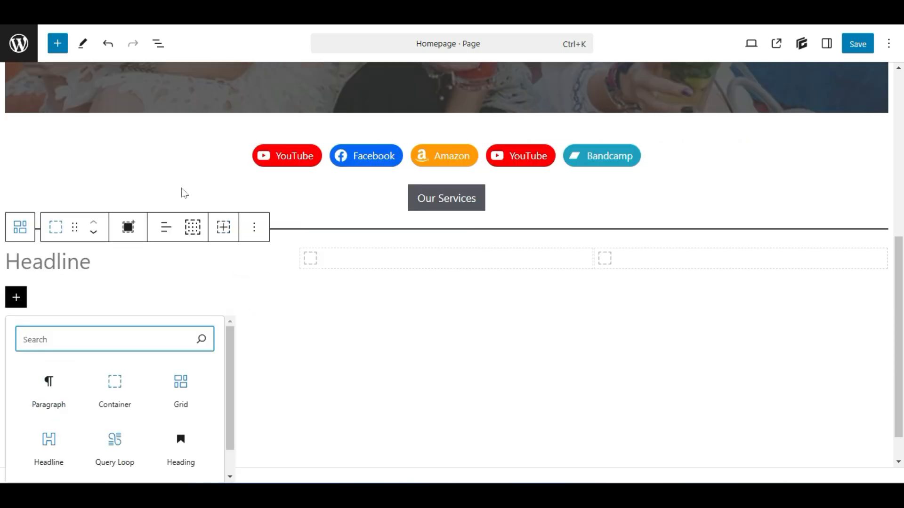
click(66, 376)
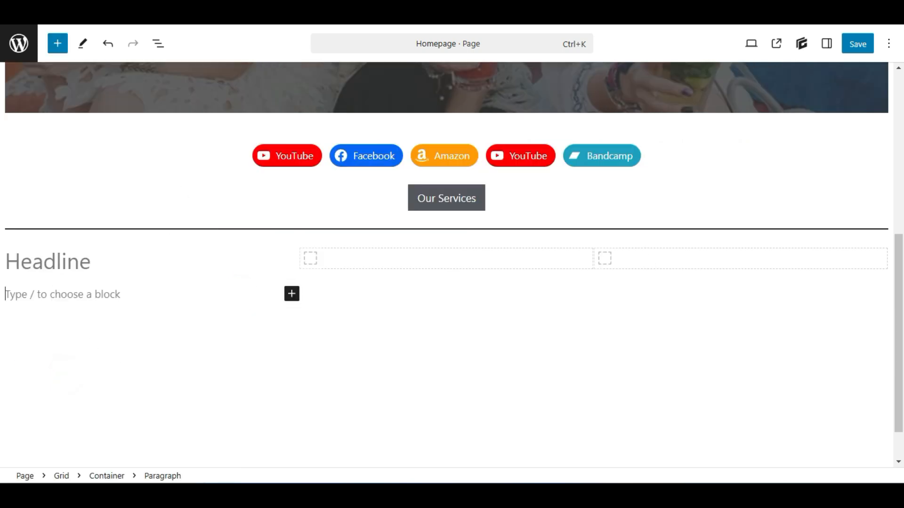
Fill in the first container's headline with the text "Web designing"
click(56, 262)
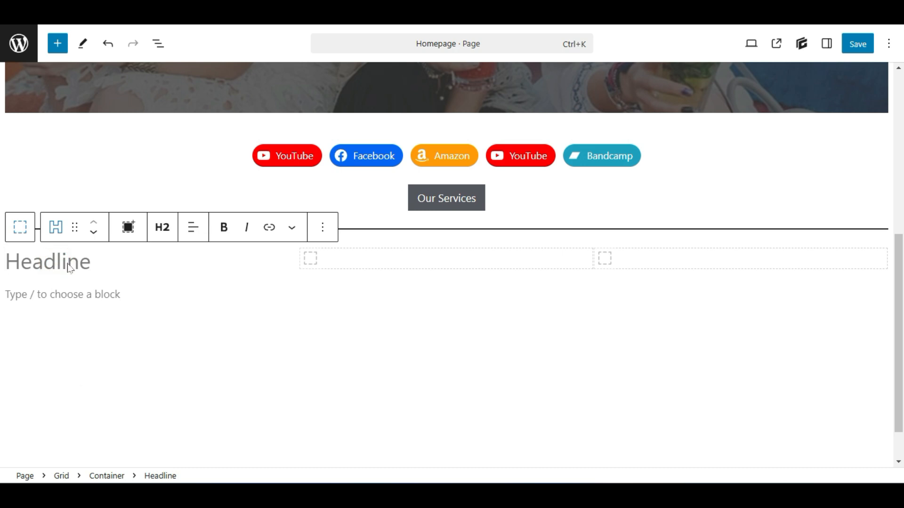
text(Web design)
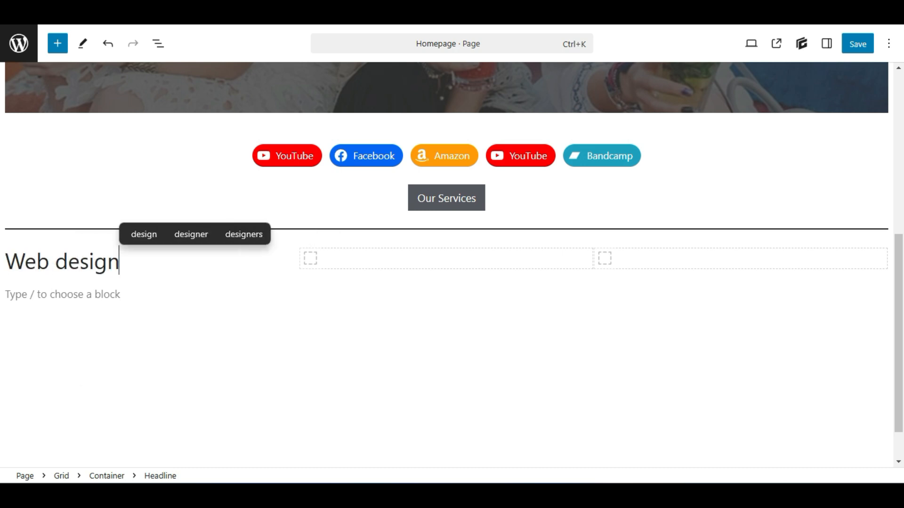
text(ing)
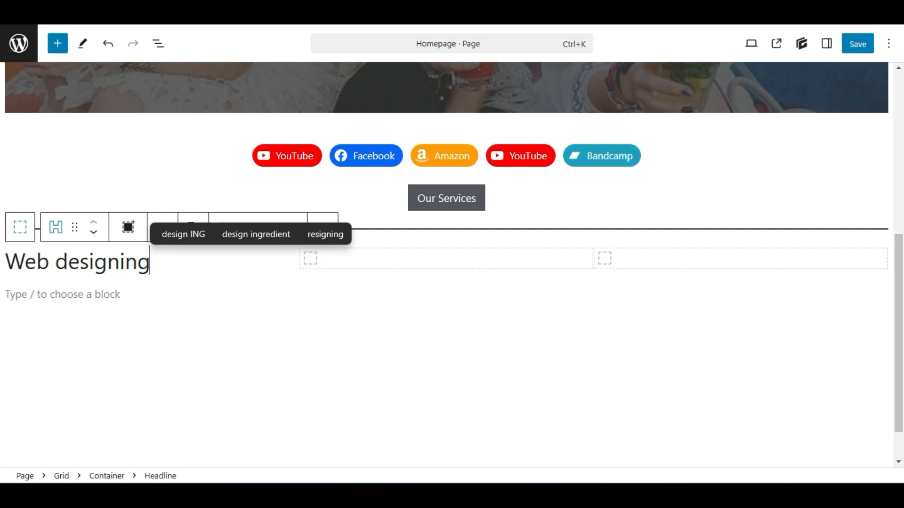
Write "We offer web designing services" in the paragraph below the headline
click(131, 300)
text(s)
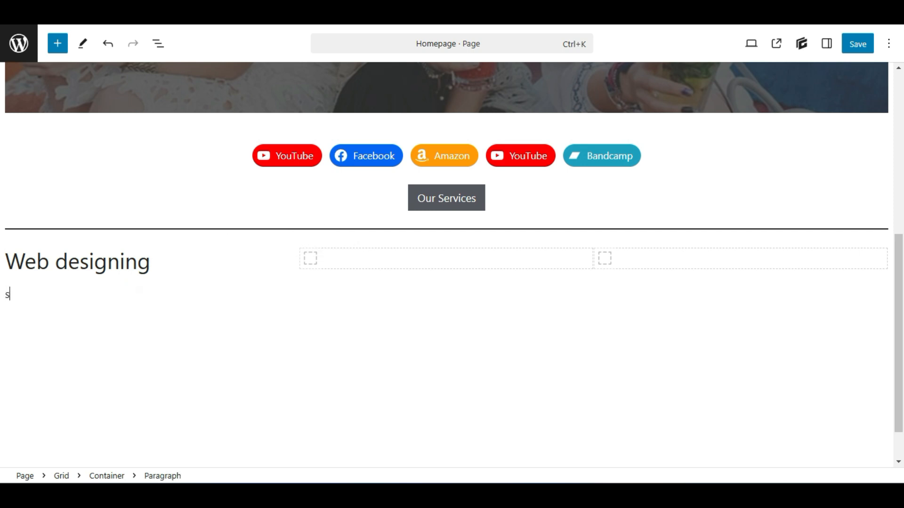
key(BackSpace)
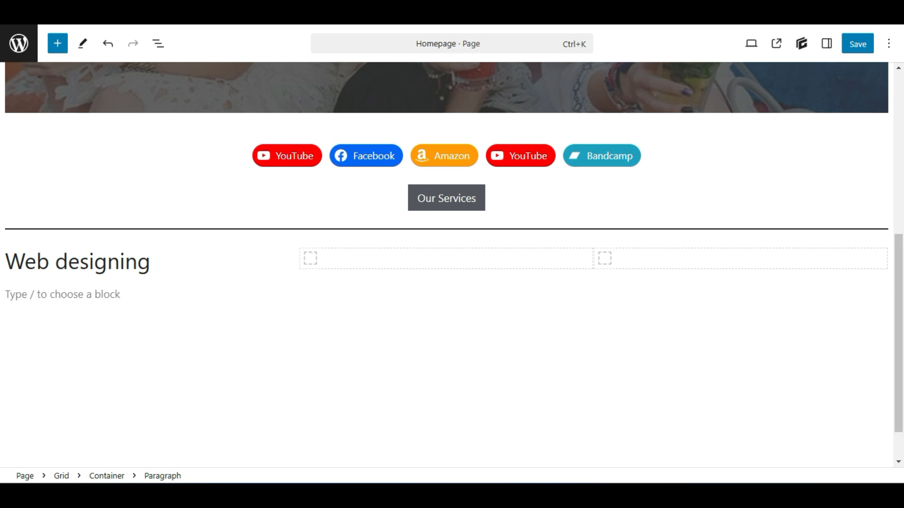
text(we offer we)
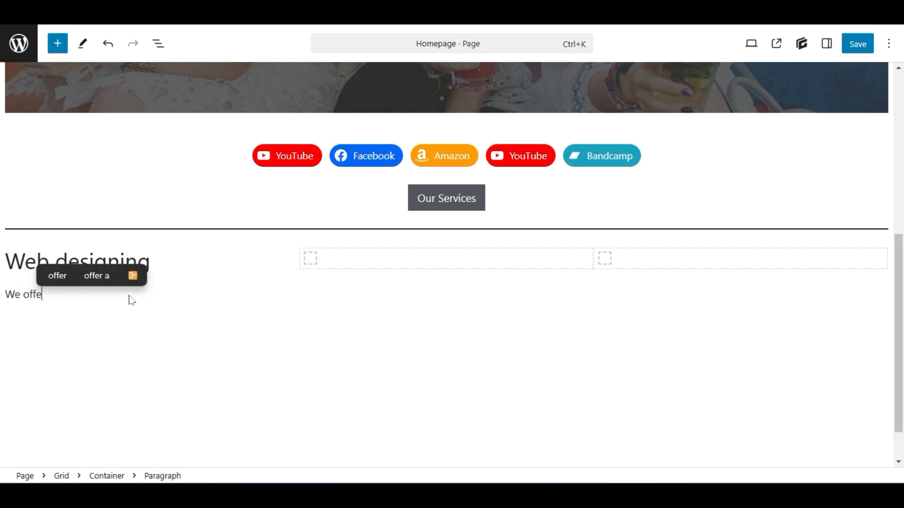
text(b des)
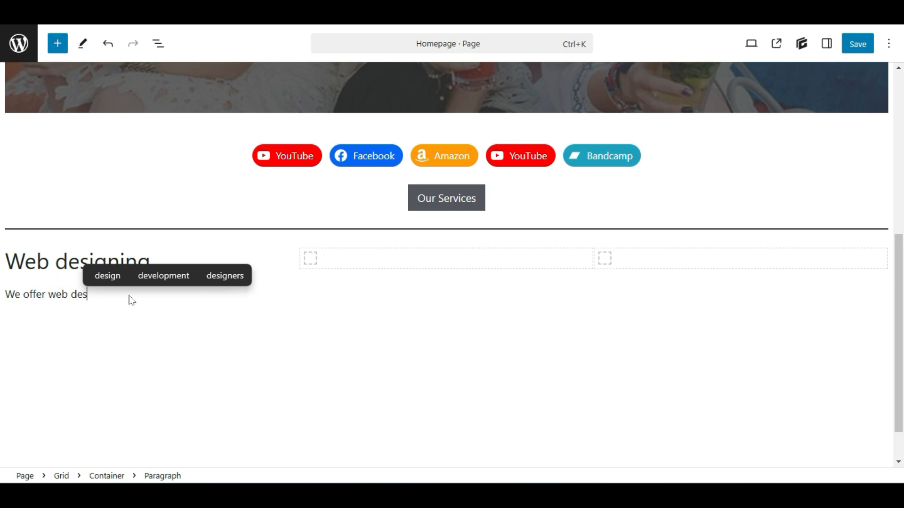
text(igning serv)
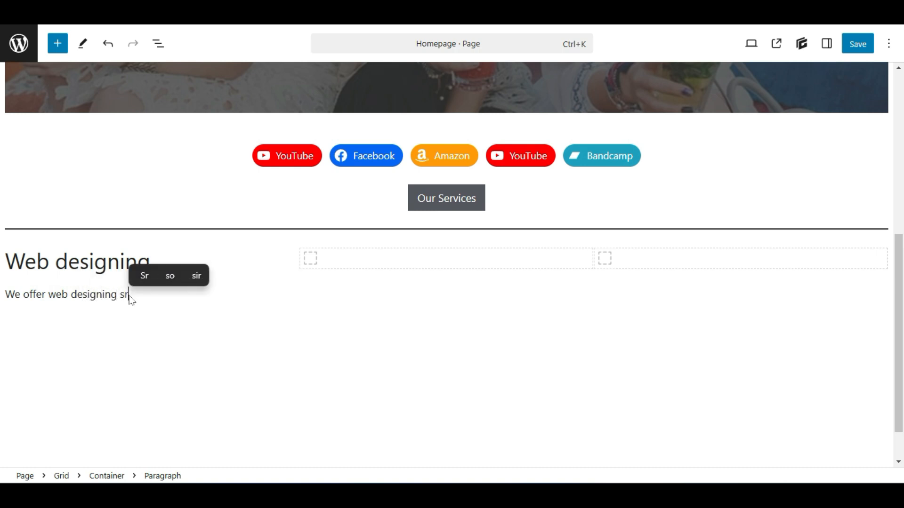
text(ices)
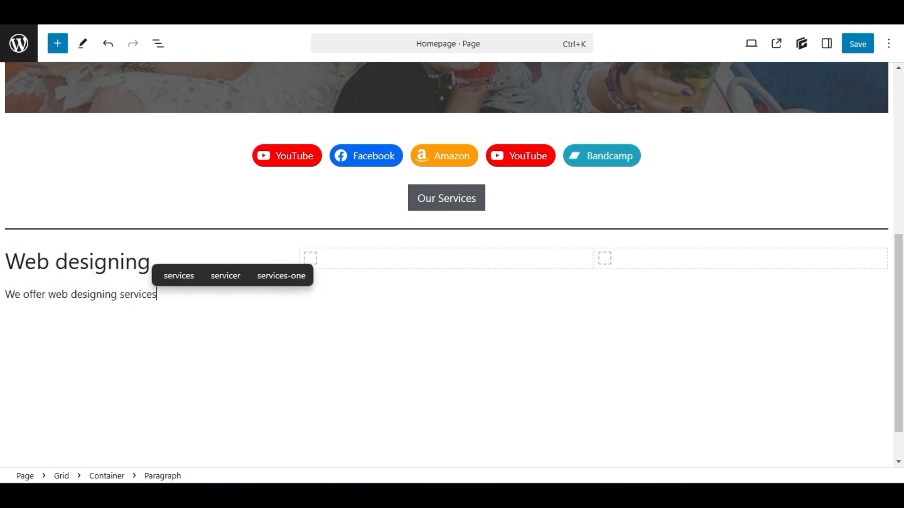
click(135, 326)
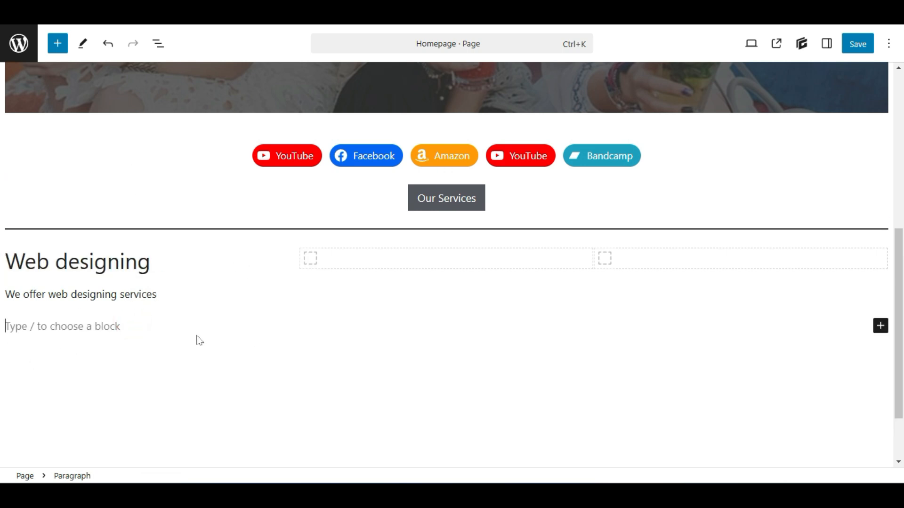
Insert a GenerateBlocks Button block below the paragraph in the first grid container
click(57, 43)
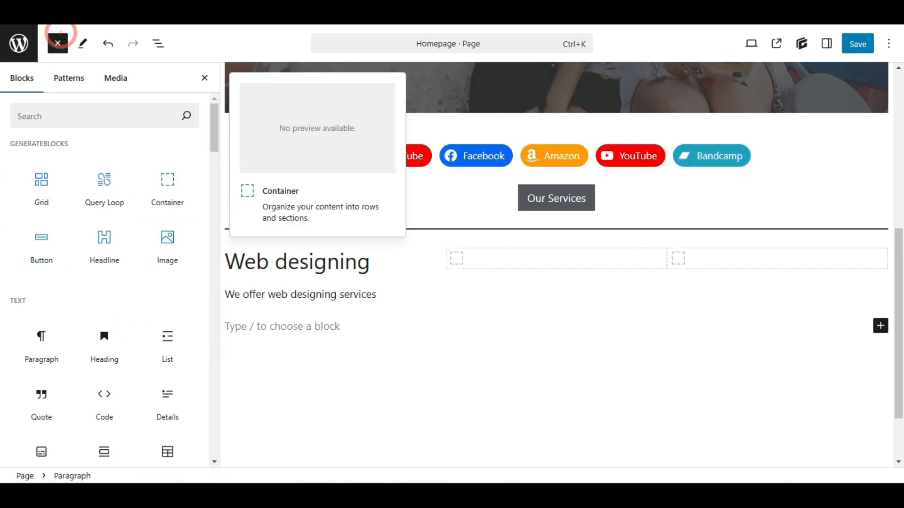
click(366, 264)
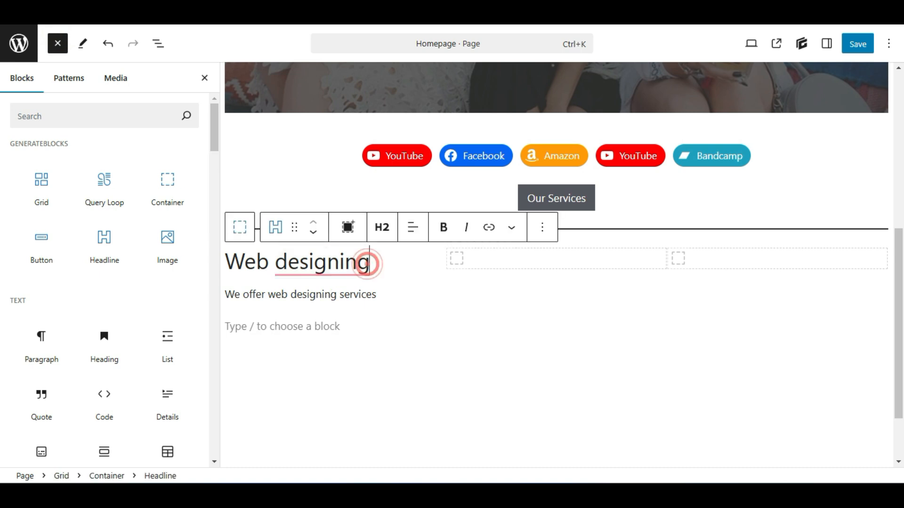
click(250, 227)
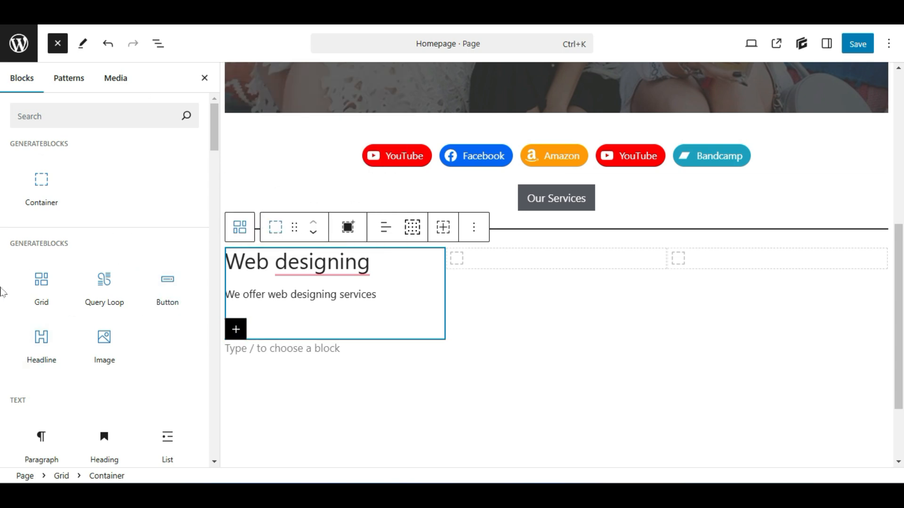
drag(170, 281, 257, 311)
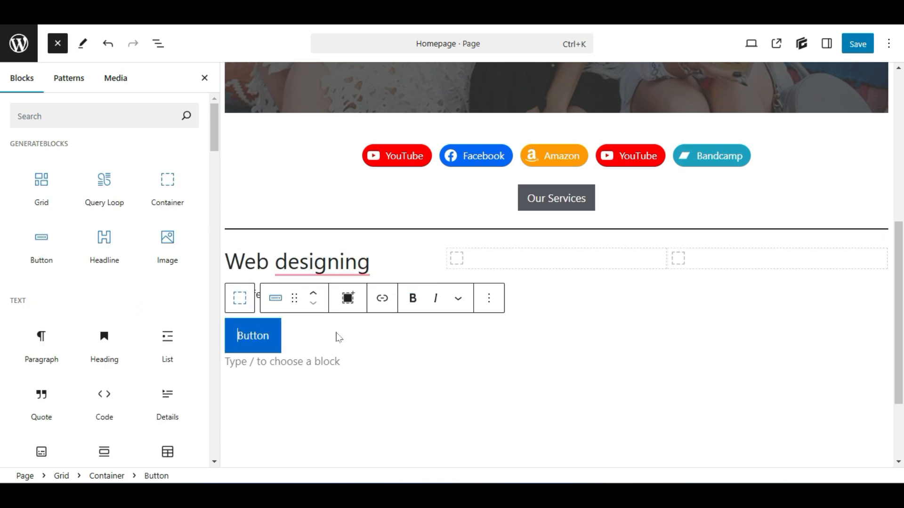
Replace the new button's placeholder label with "Click Hare"
scroll(339, 336, down, 2)
text(Click)
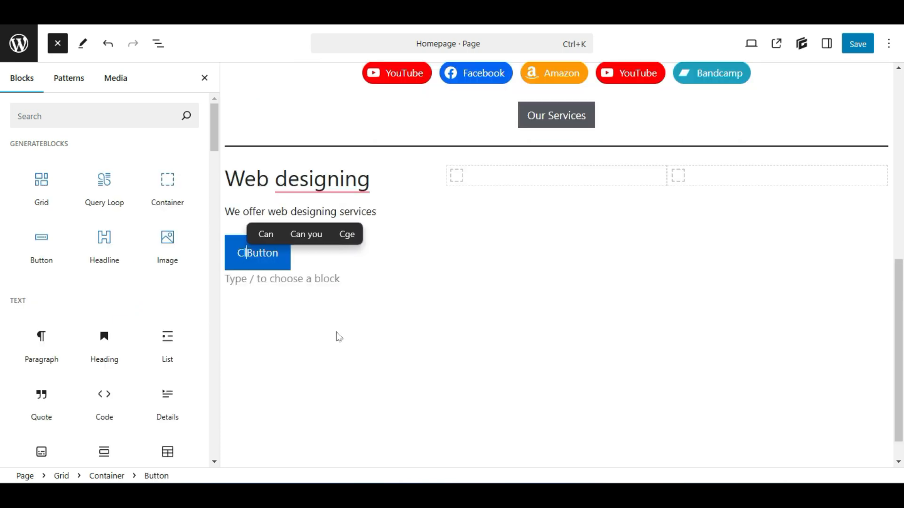
text( Hare)
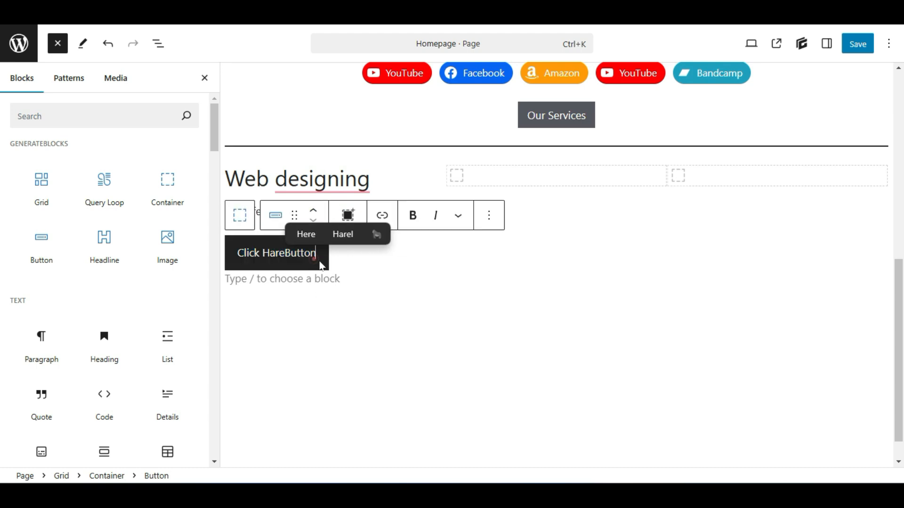
key(BackSpace)
key(BackSpace)
key(BackSpace)
key(BackSpace)
key(BackSpace)
key(BackSpace)
click(396, 276)
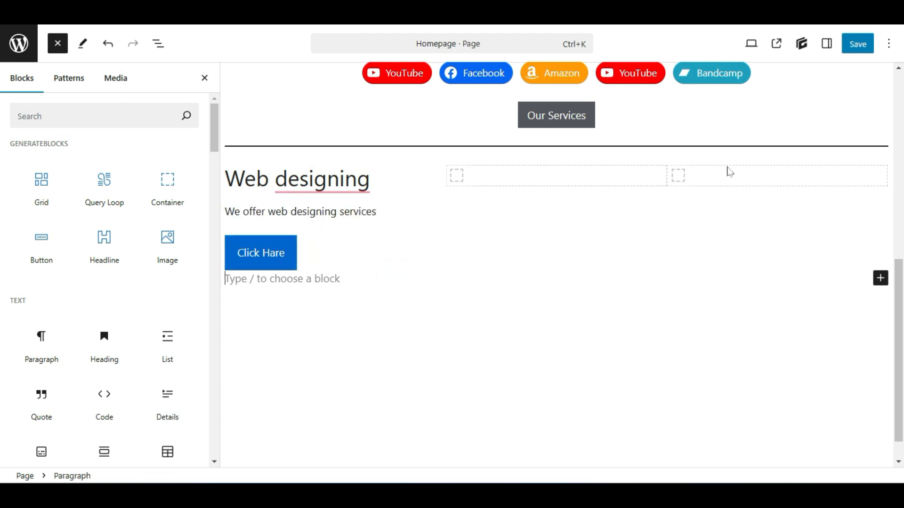
Apply the suggested spelling correction so that the headline reads "Web Designing"
mouse_move(322, 179)
click(332, 218)
click(396, 246)
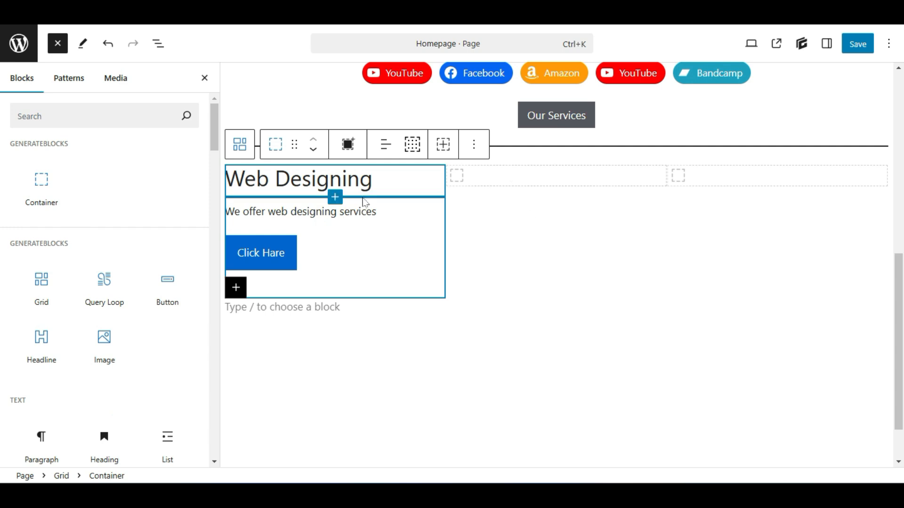
Select the grid container holding the Web Designing content and open its block settings
click(486, 293)
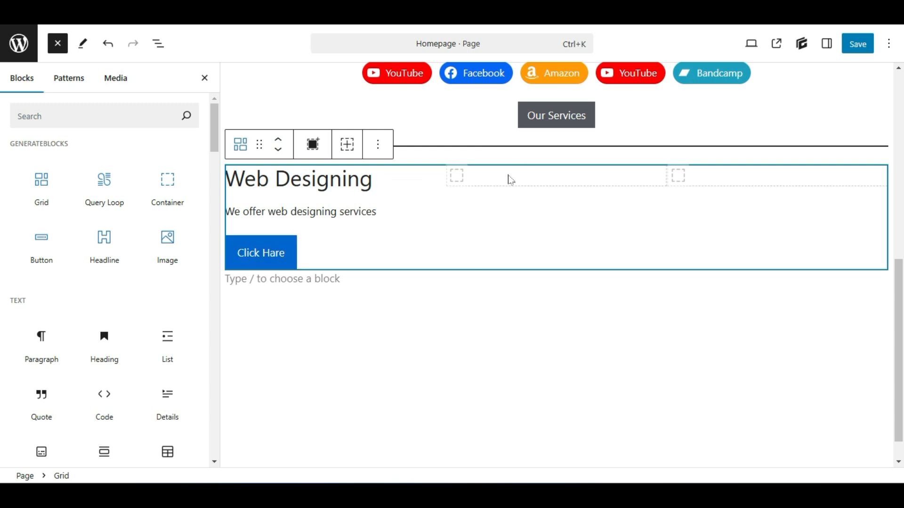
click(538, 342)
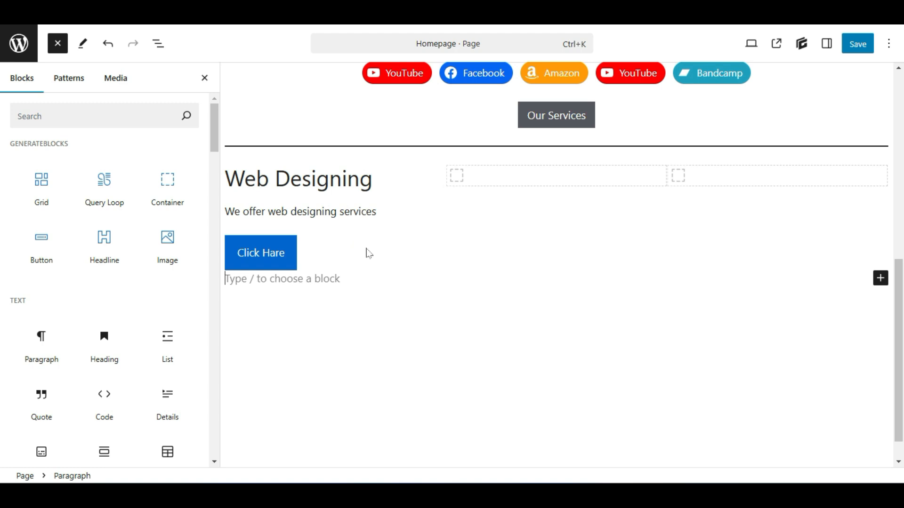
click(328, 255)
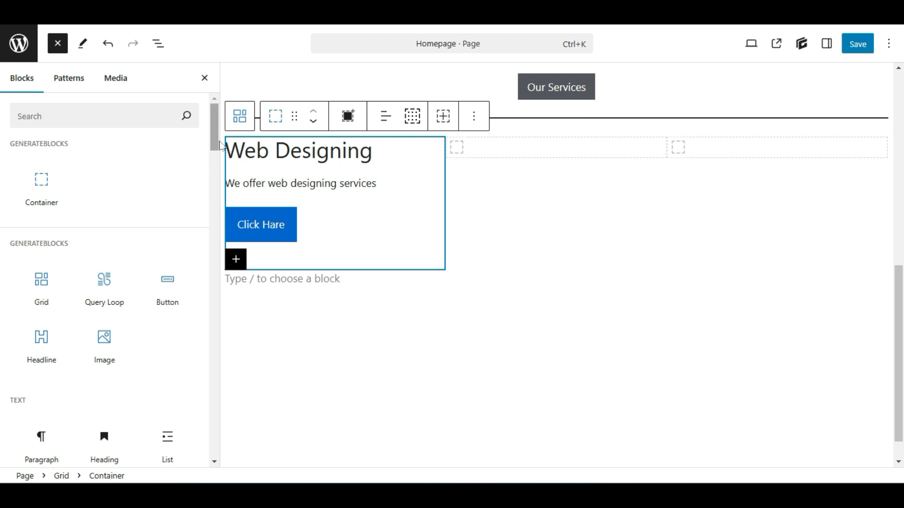
click(831, 46)
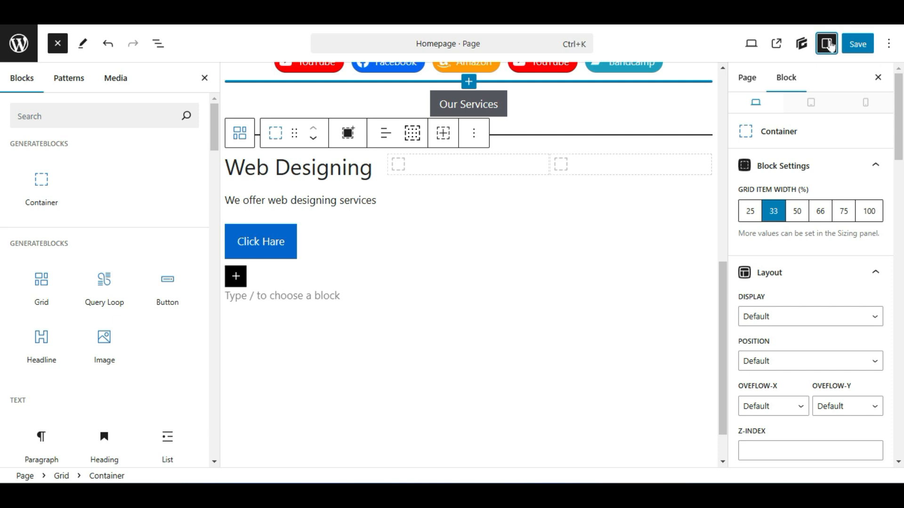
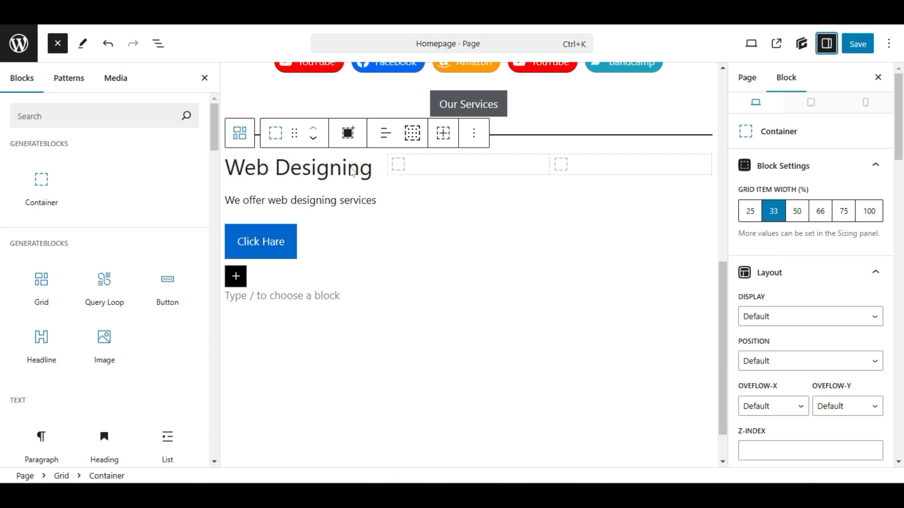
Delete the empty third container from the services grid
click(601, 170)
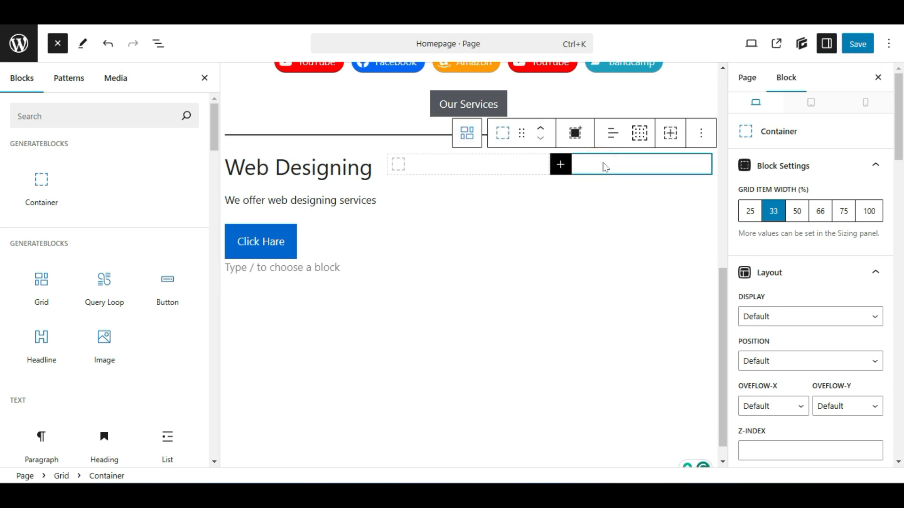
click(700, 137)
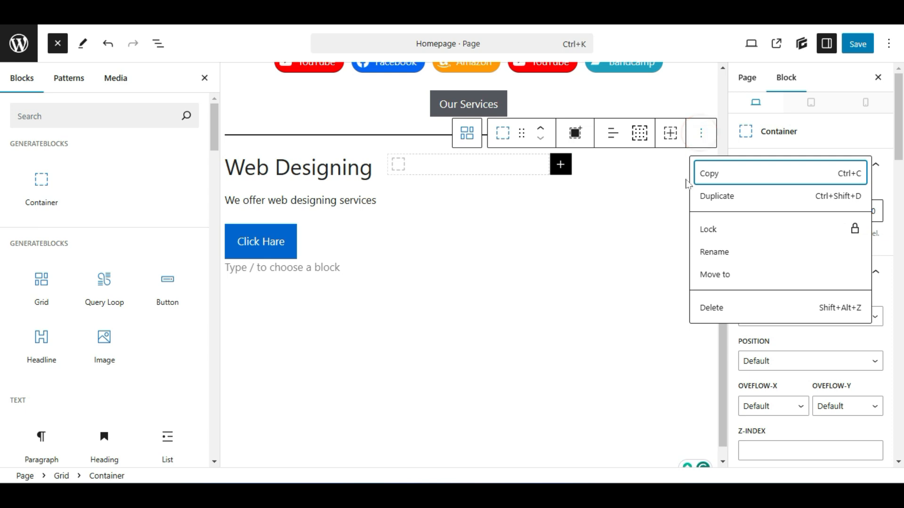
click(727, 309)
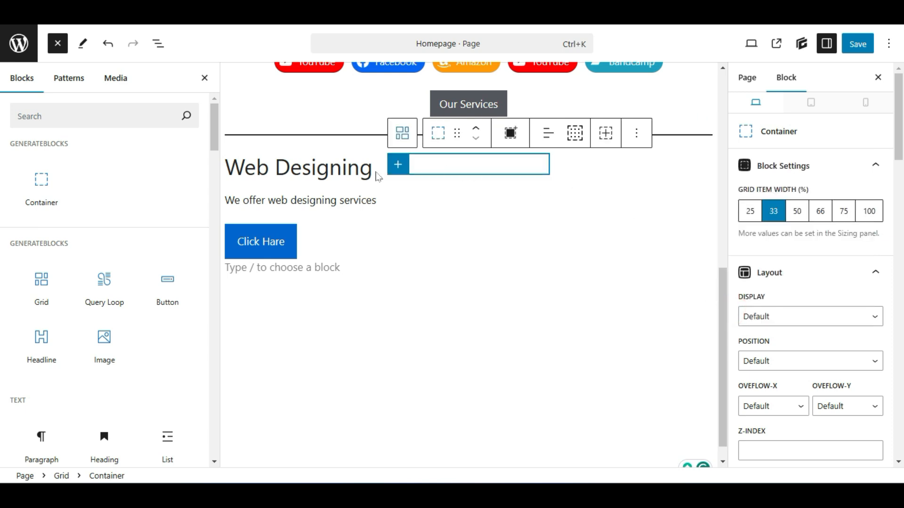
Set the grid item width of the Web Designing container and the empty container beside it to 50%
click(352, 229)
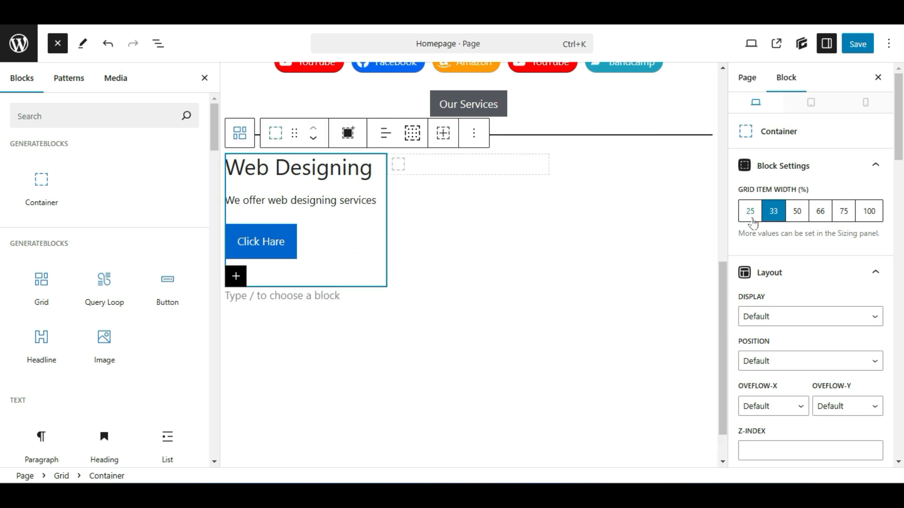
click(801, 211)
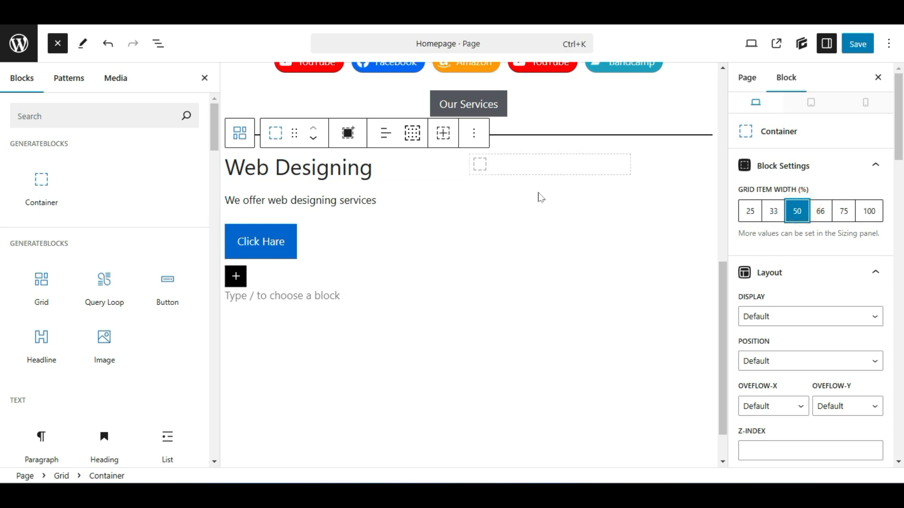
click(563, 169)
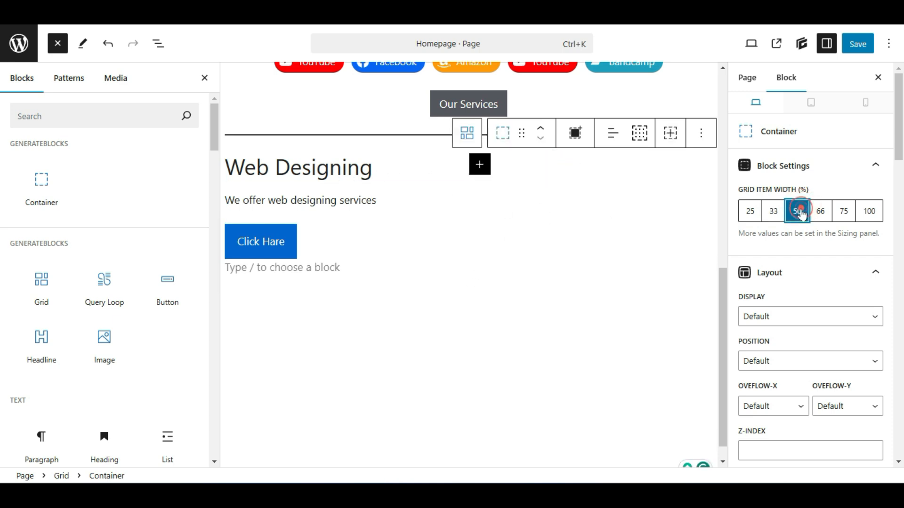
Duplicate the Web Designing container within the grid and close the block inserter
click(383, 245)
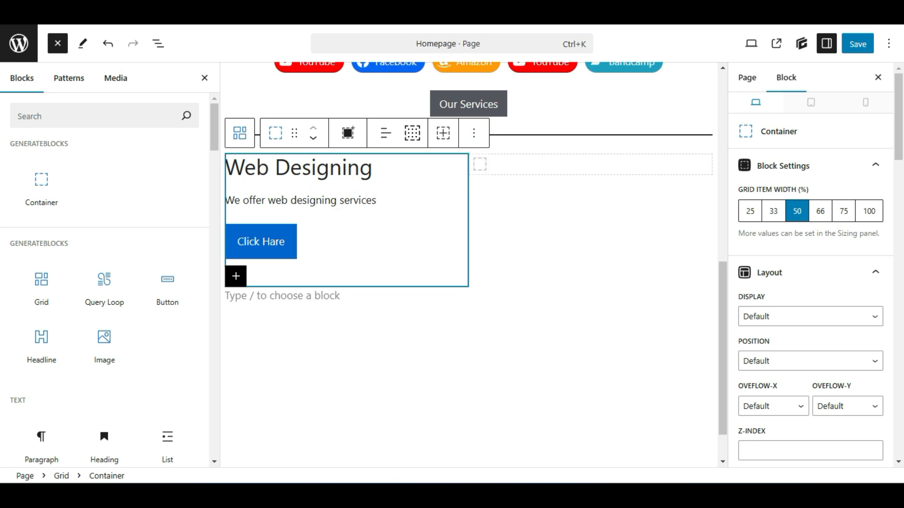
click(472, 136)
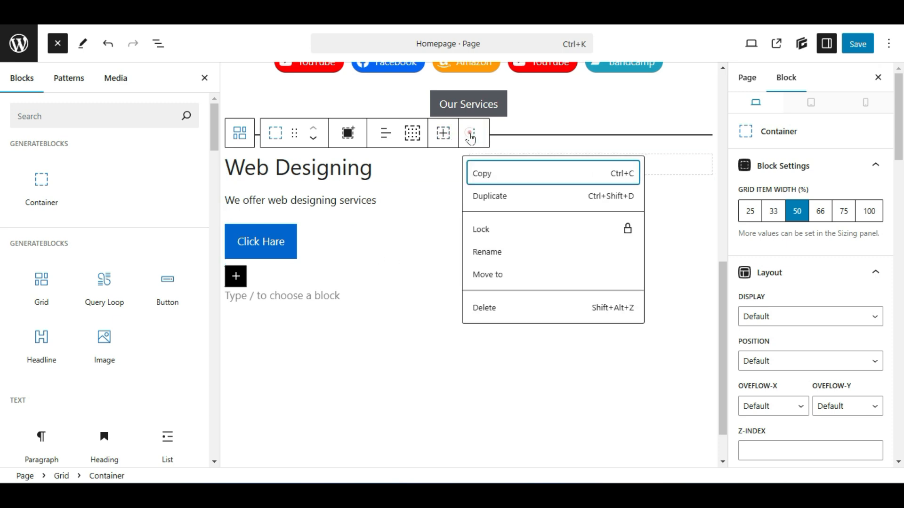
click(502, 196)
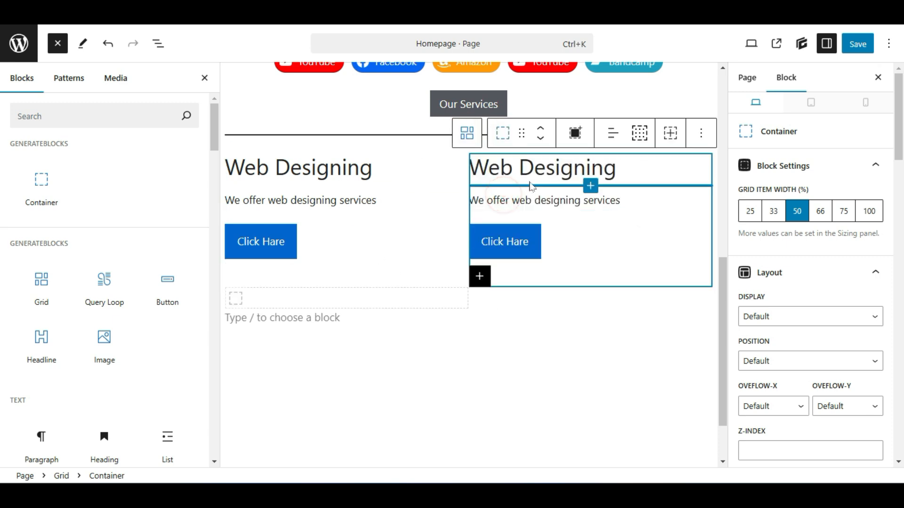
click(204, 78)
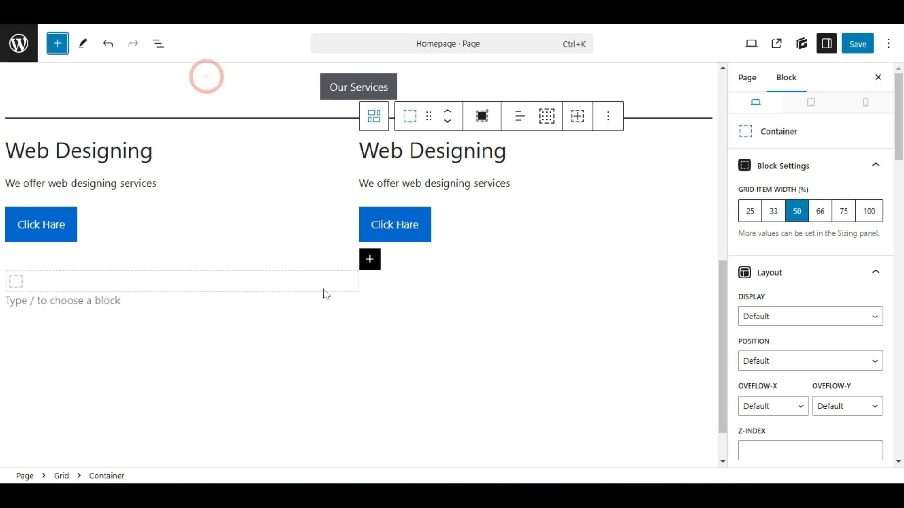
Center-align the text in both Web Designing containers
click(214, 237)
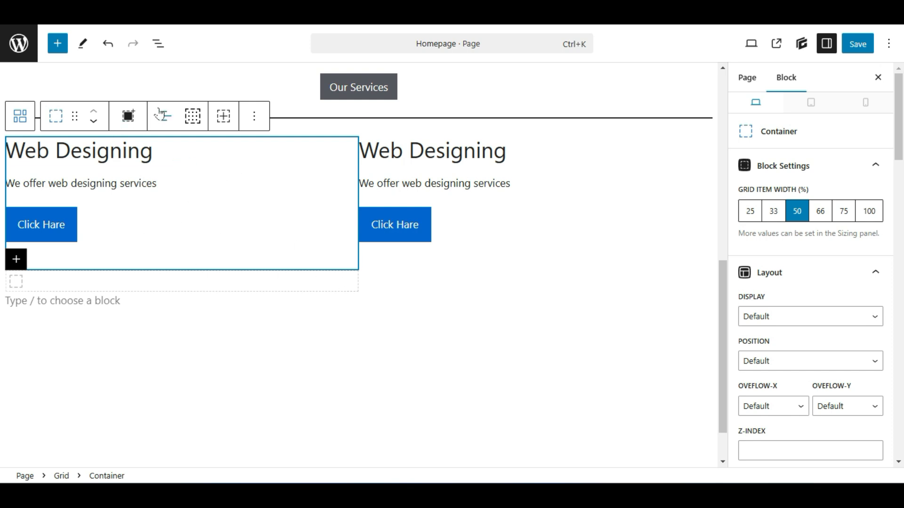
click(161, 114)
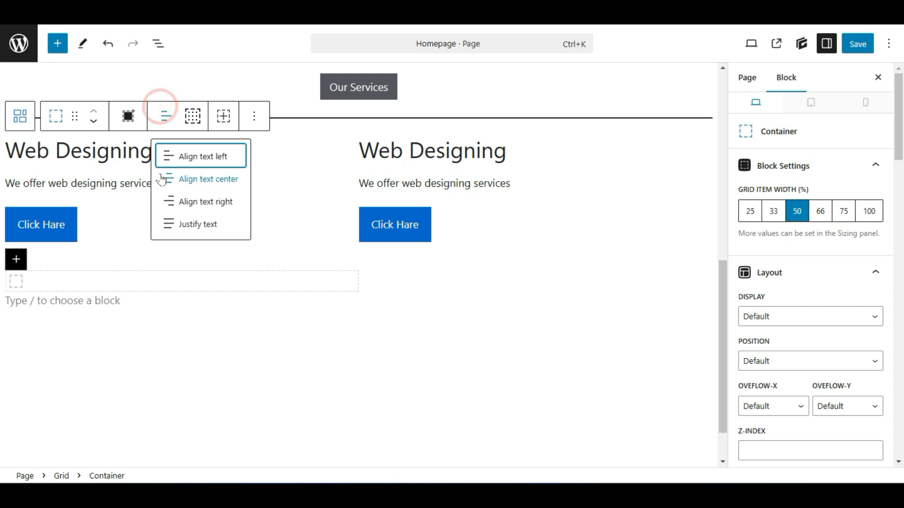
click(174, 185)
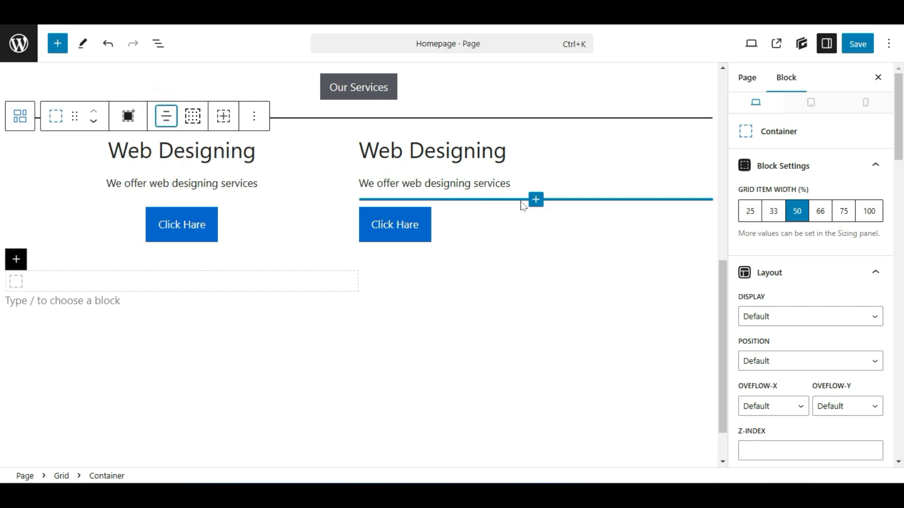
click(530, 235)
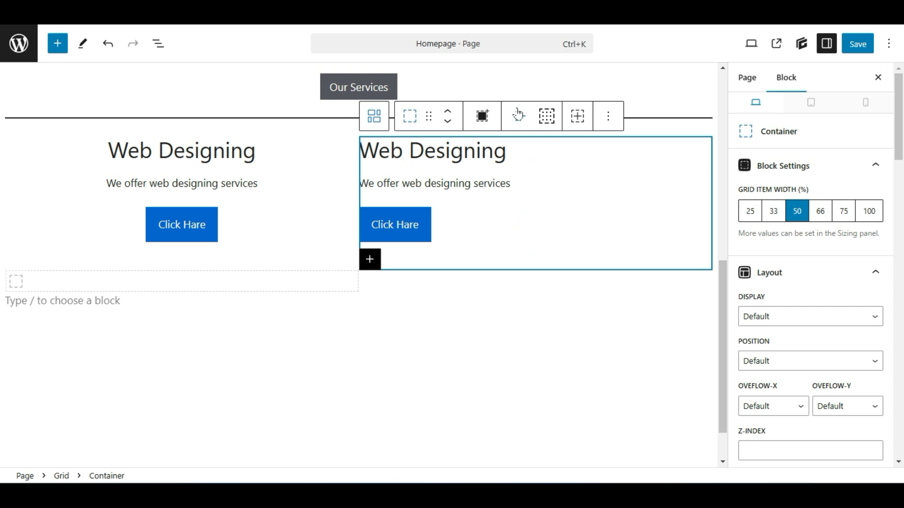
click(518, 115)
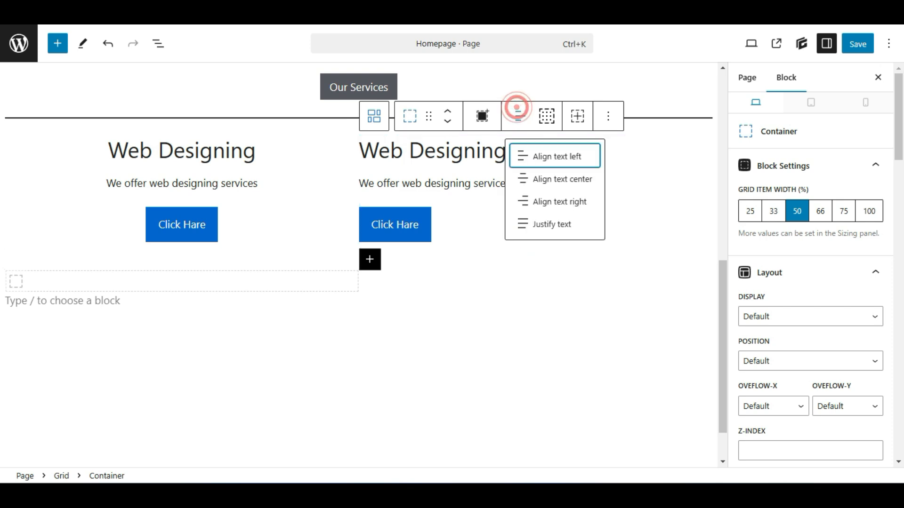
click(525, 181)
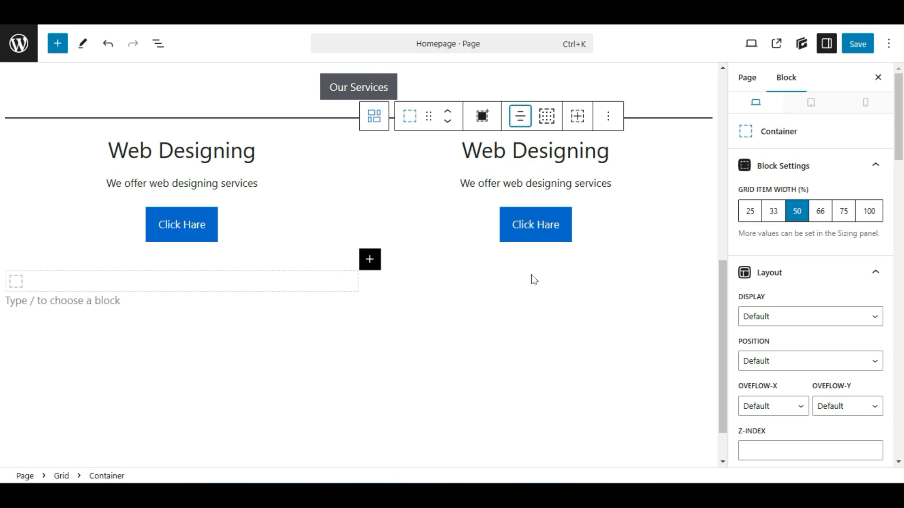
Save the page, review the services section on the live homepage, and return to the editor
click(857, 44)
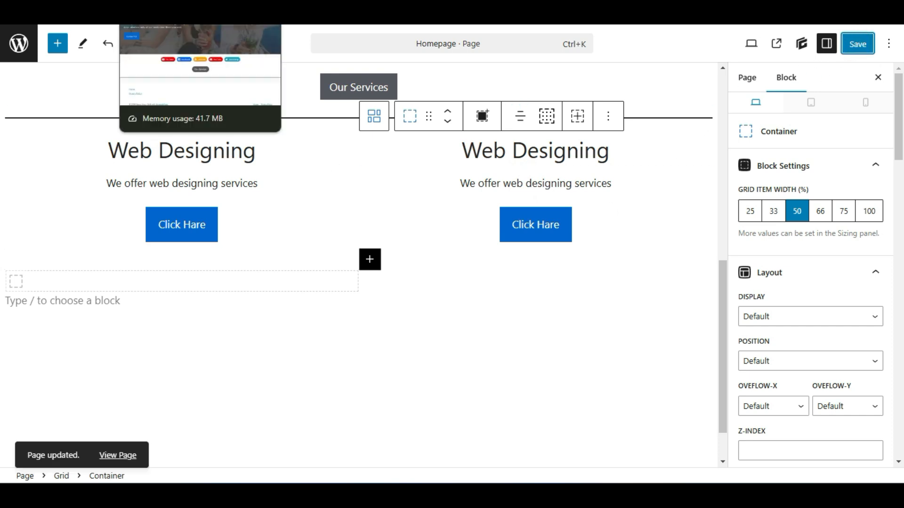
click(174, 9)
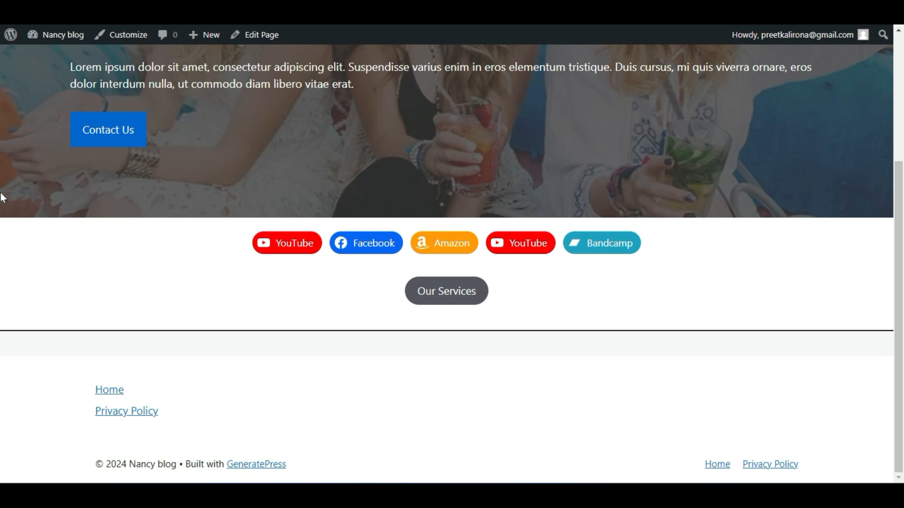
scroll(57, 240, down, 3)
scroll(66, 259, up, 2)
scroll(71, 272, down, 3)
scroll(71, 282, up, 2)
scroll(70, 285, down, 2)
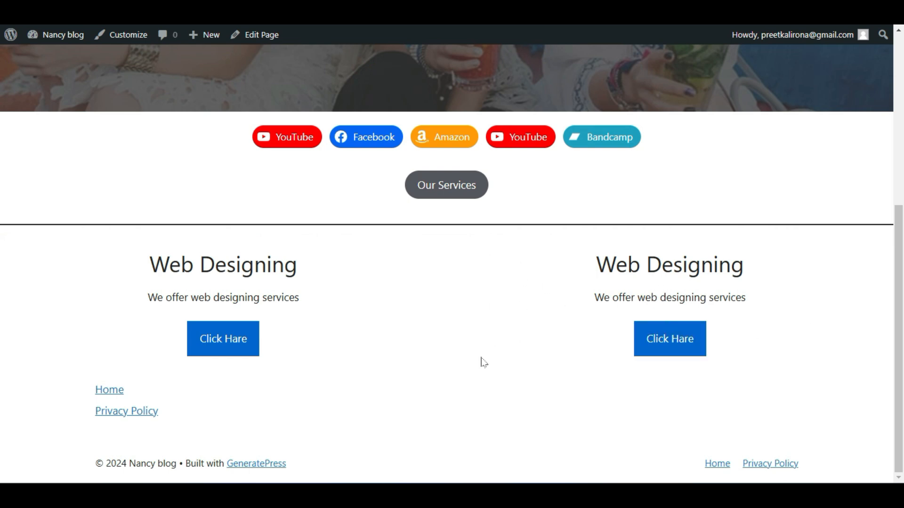
key(ctrl+shift+Tab)
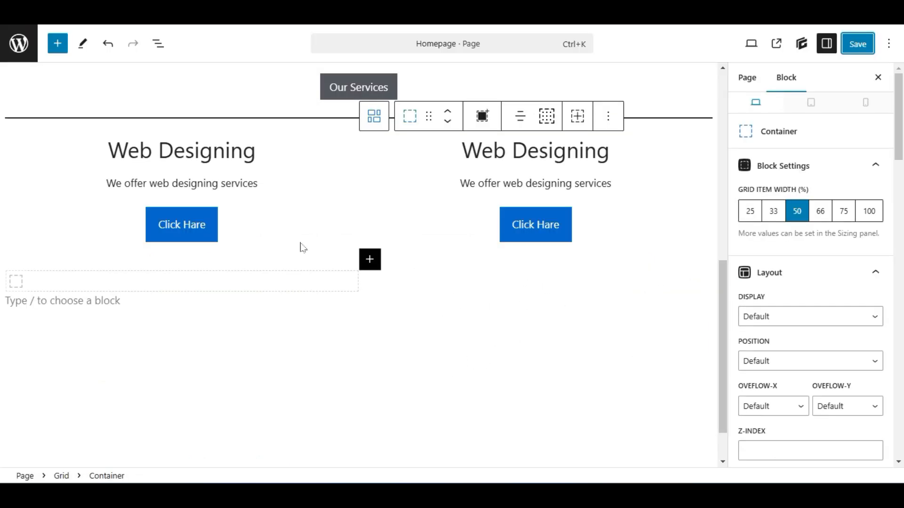
Set the grid item width of both Web Designing containers to 33%
click(609, 222)
click(774, 211)
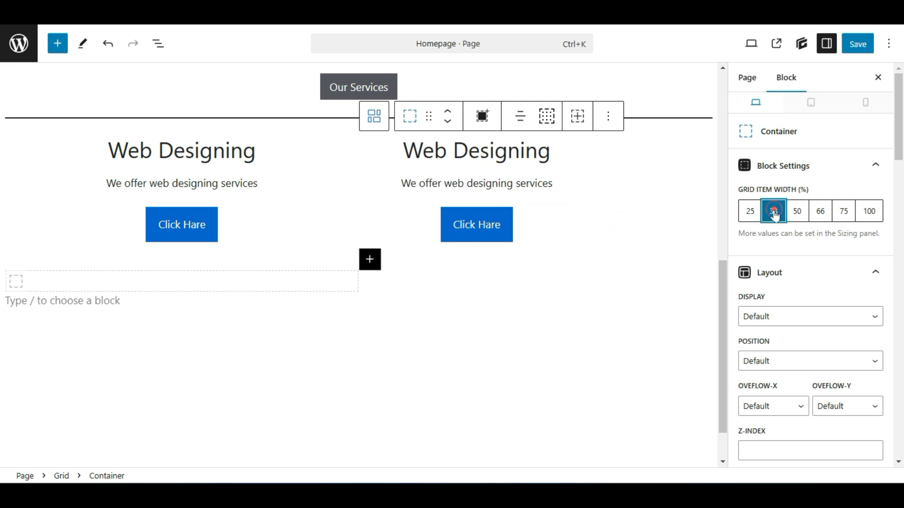
click(266, 231)
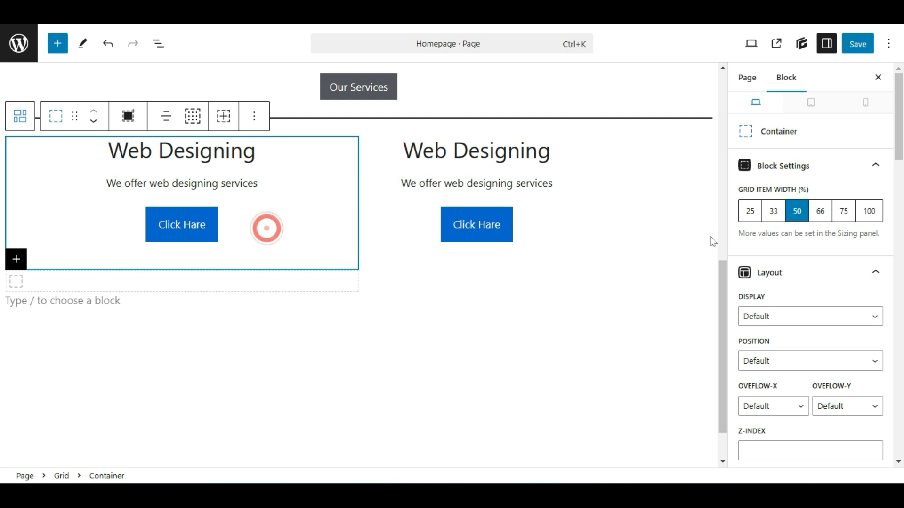
click(773, 210)
click(532, 200)
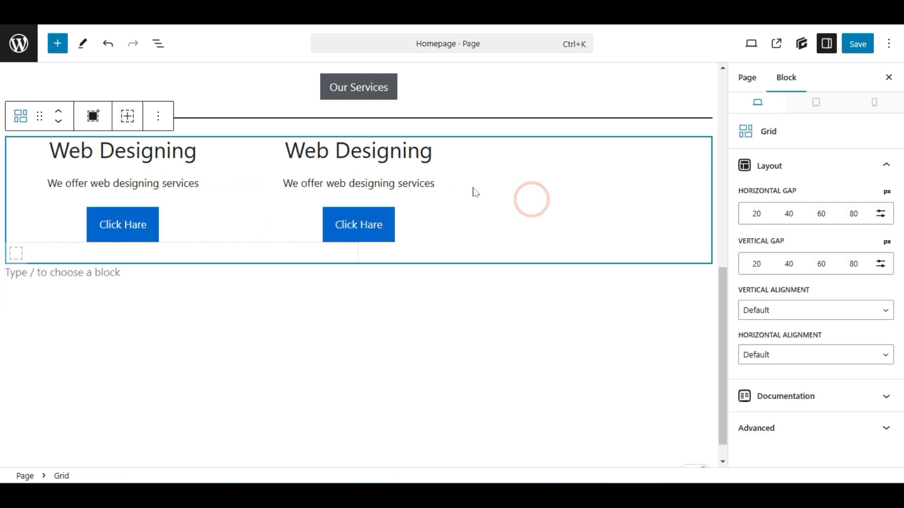
click(20, 115)
click(519, 226)
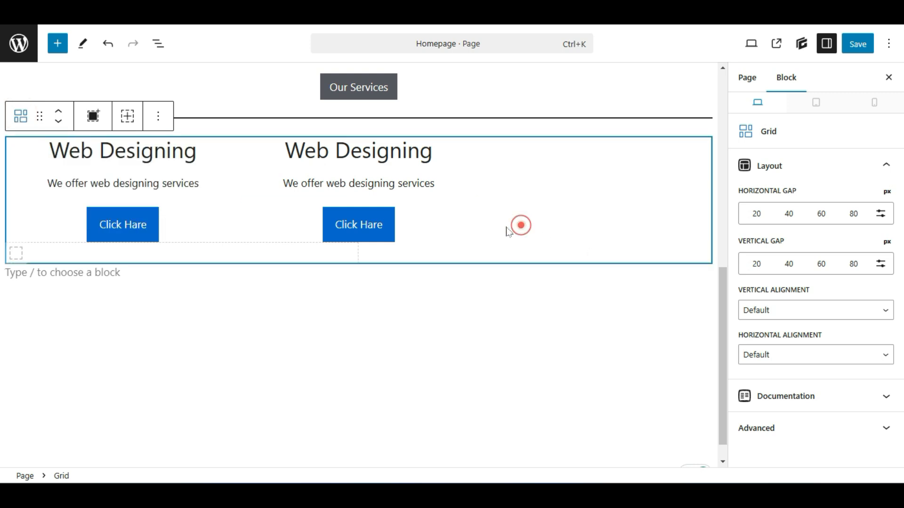
click(449, 206)
click(511, 238)
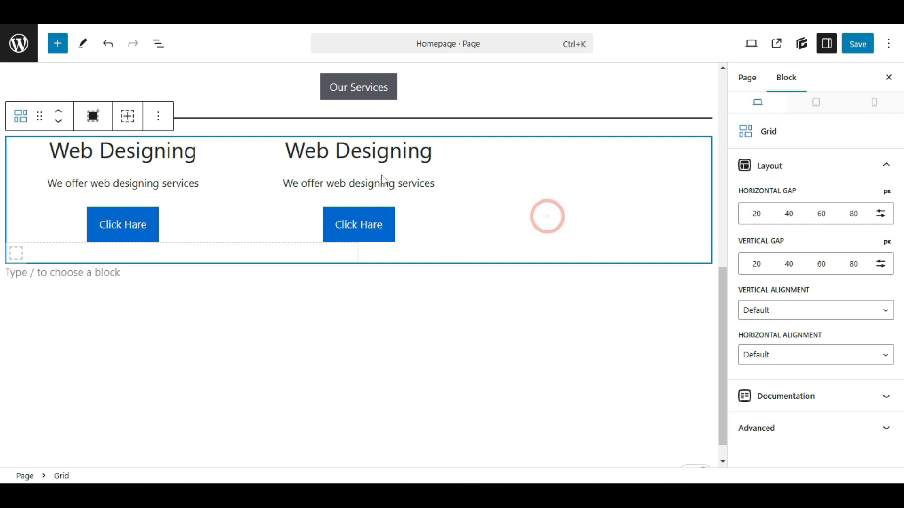
Duplicate the second Web Designing container to fill the third column and save the page
click(453, 225)
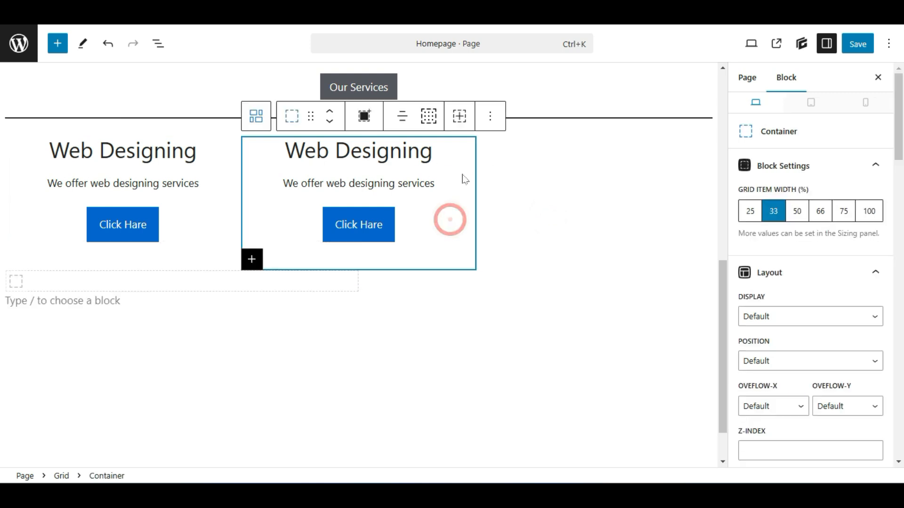
click(490, 116)
click(510, 173)
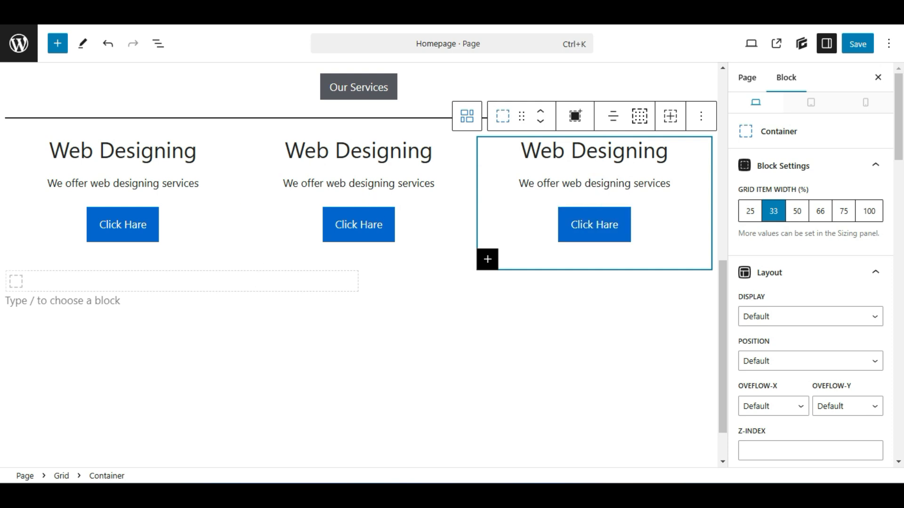
click(857, 44)
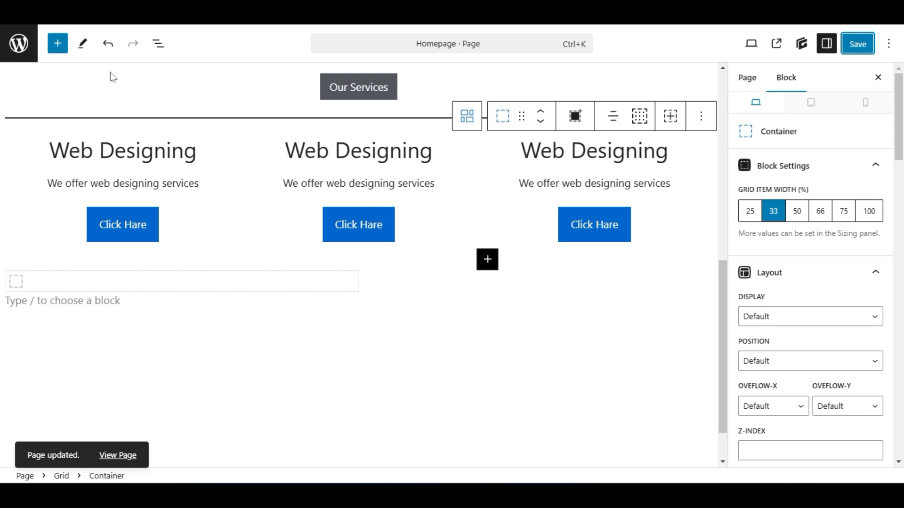
Set the typography font weight of the first Web Designing container to 500 - Medium
click(191, 228)
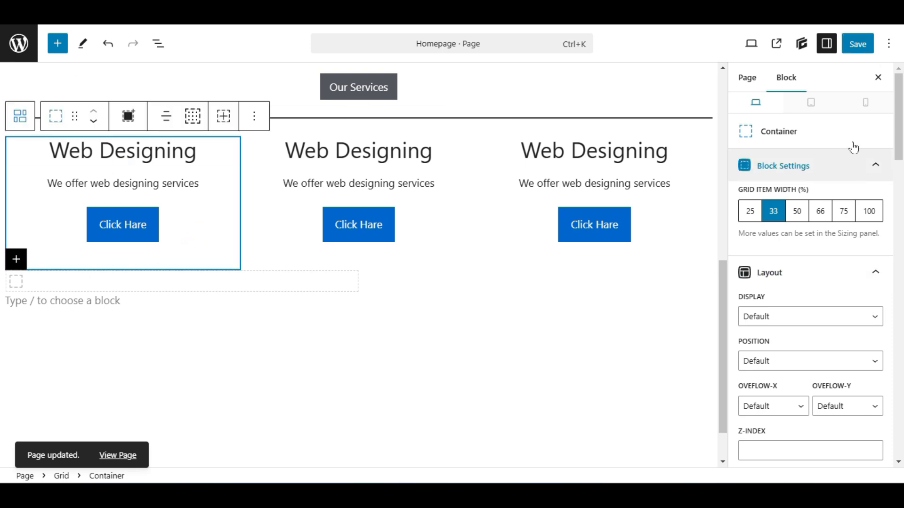
scroll(843, 198, down, 15)
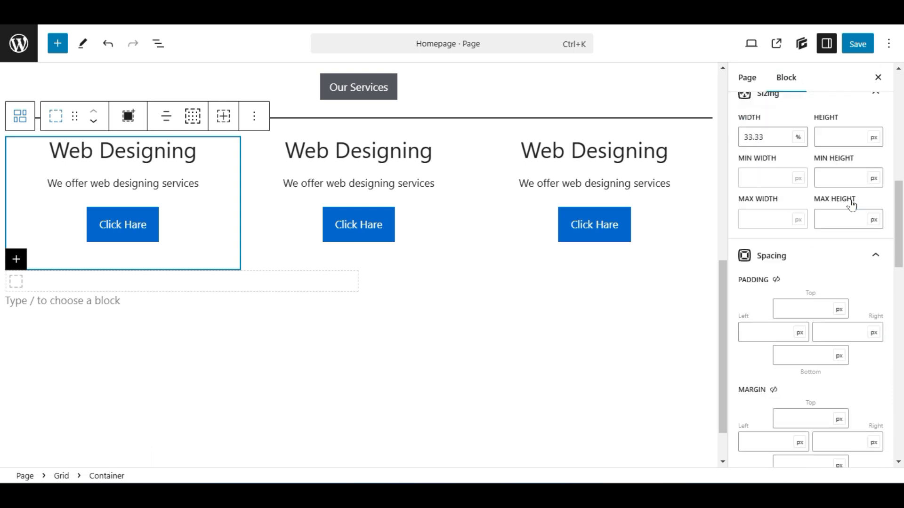
scroll(853, 207, down, 8)
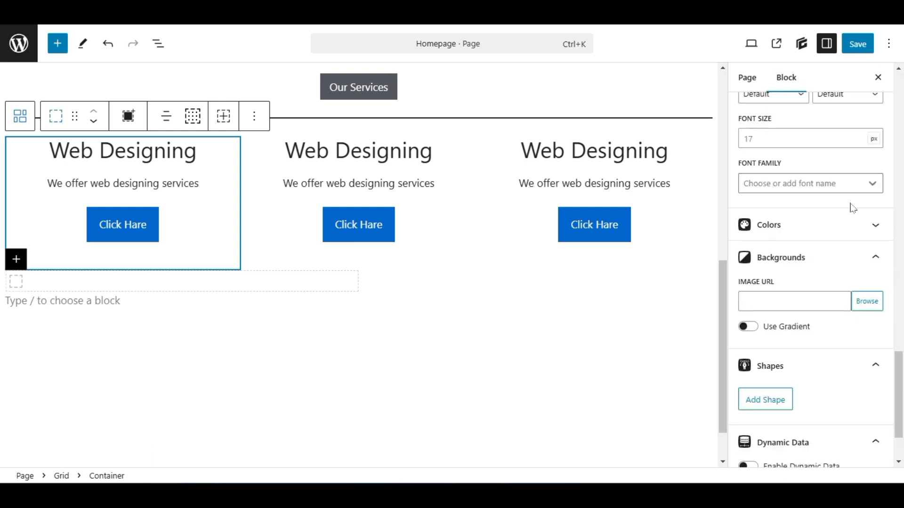
scroll(853, 208, up, 4)
scroll(853, 208, up, 3)
scroll(853, 204, down, 2)
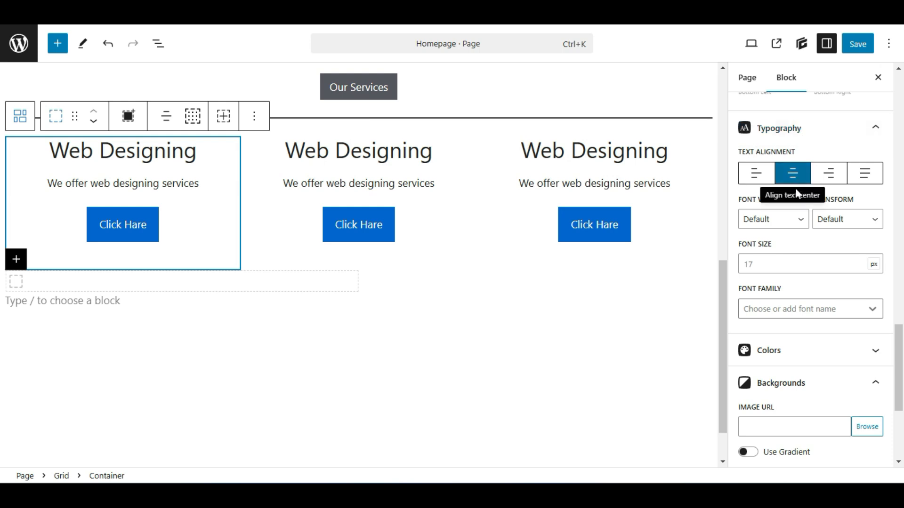
click(778, 219)
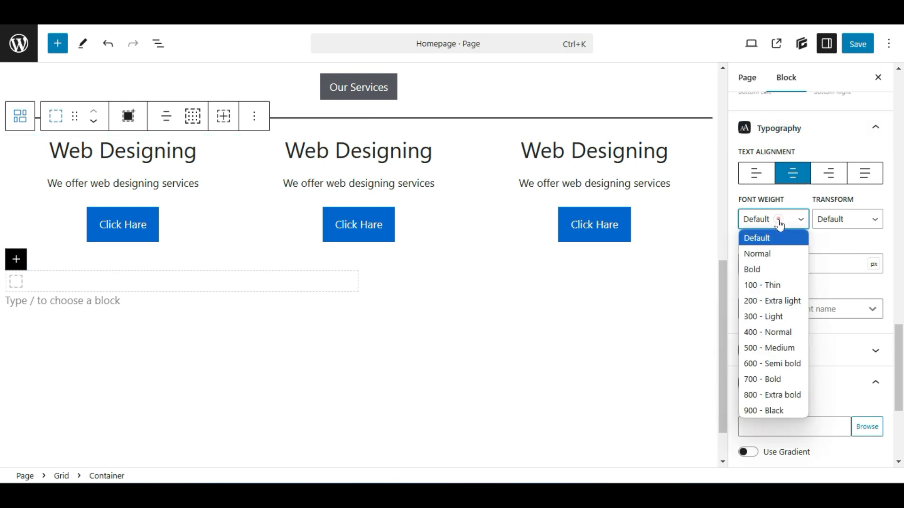
click(776, 347)
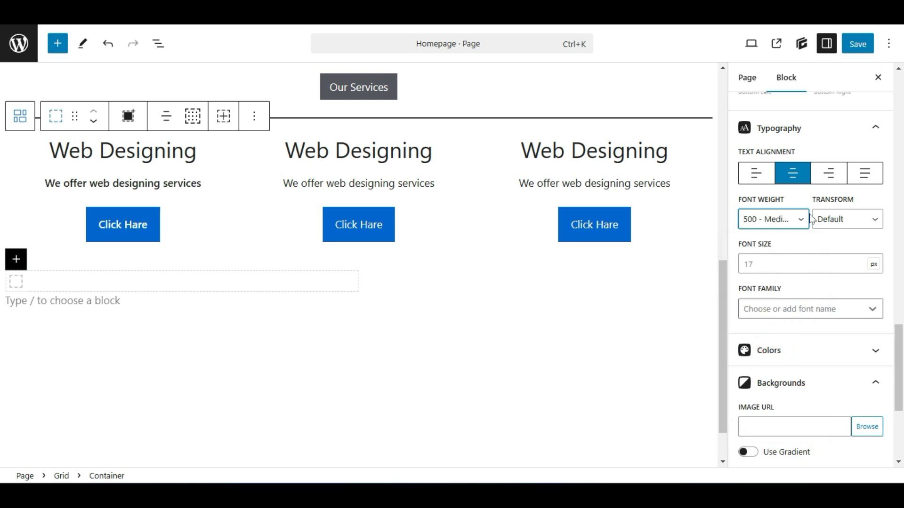
Set the first Web Designing container's background to the dark grey contrast-2 palette colour
click(773, 258)
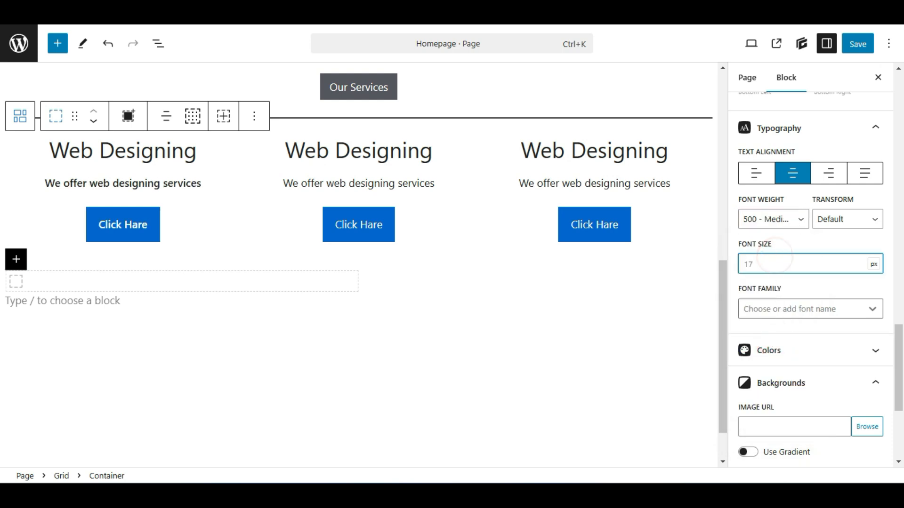
scroll(795, 289, down, 2)
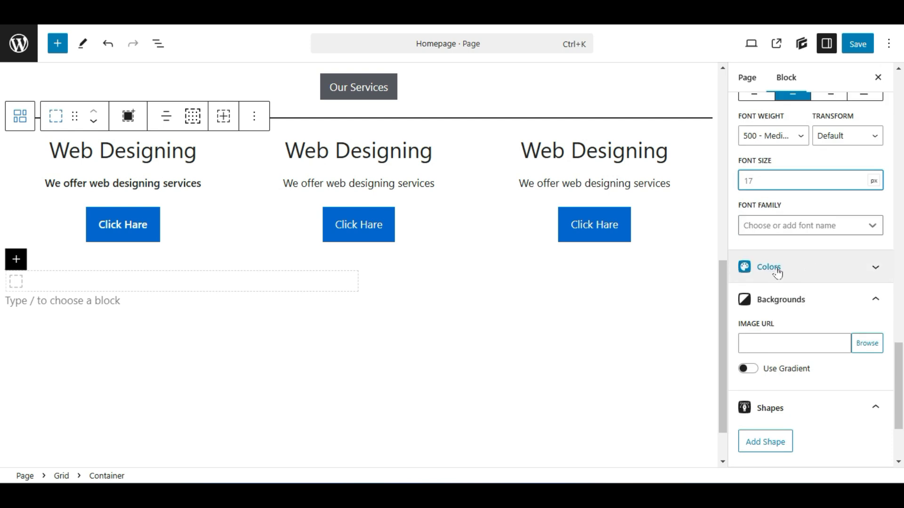
click(812, 267)
scroll(811, 267, down, 2)
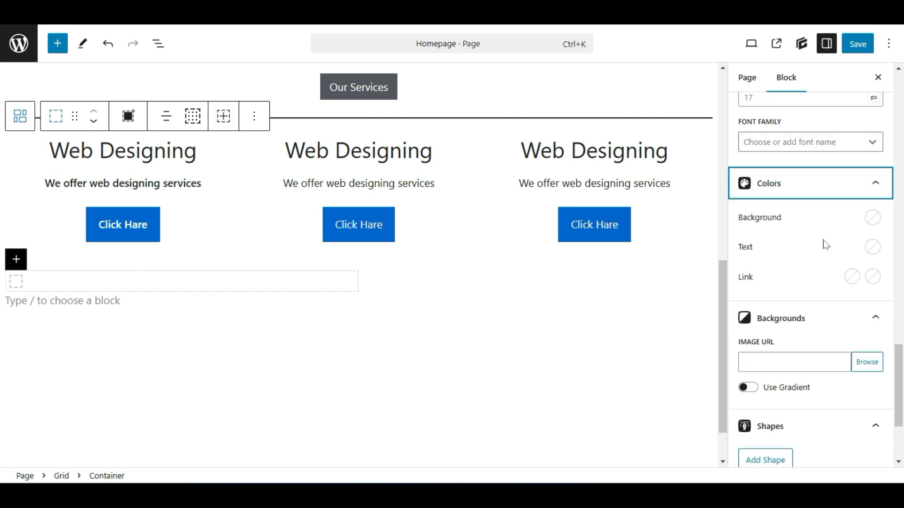
click(872, 218)
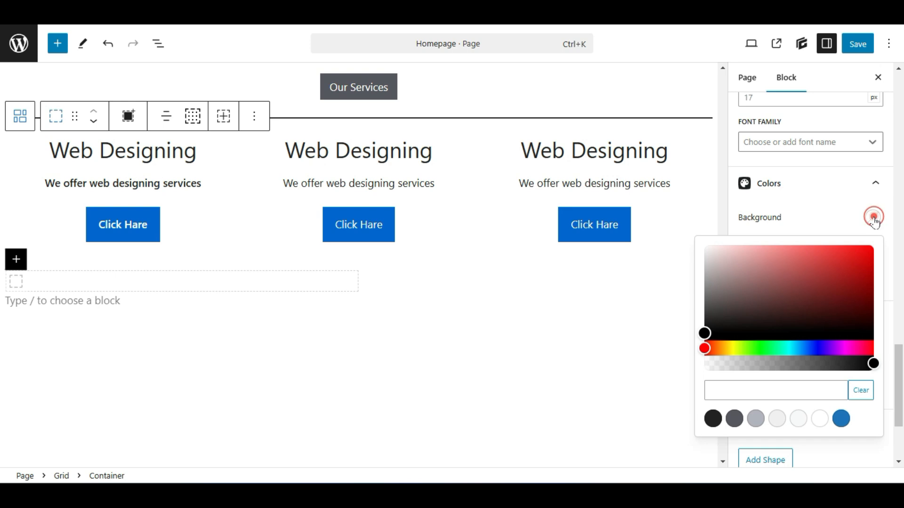
click(734, 418)
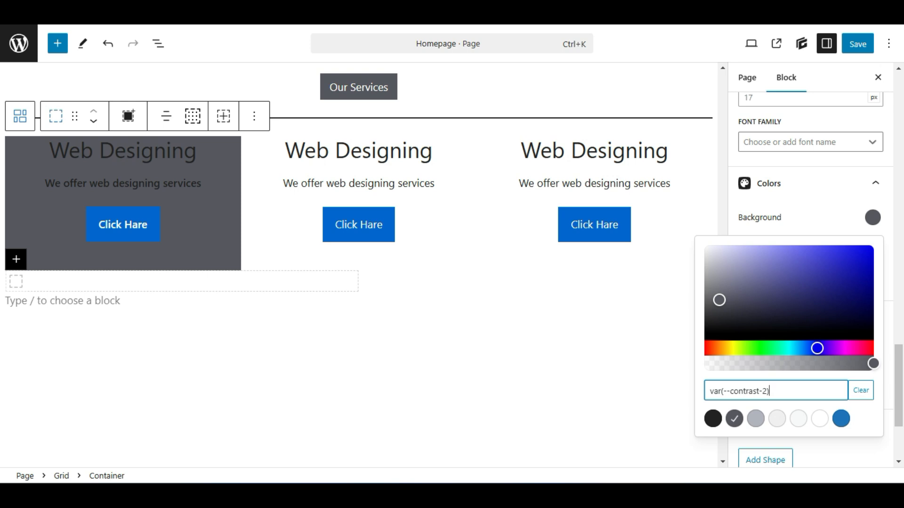
click(802, 221)
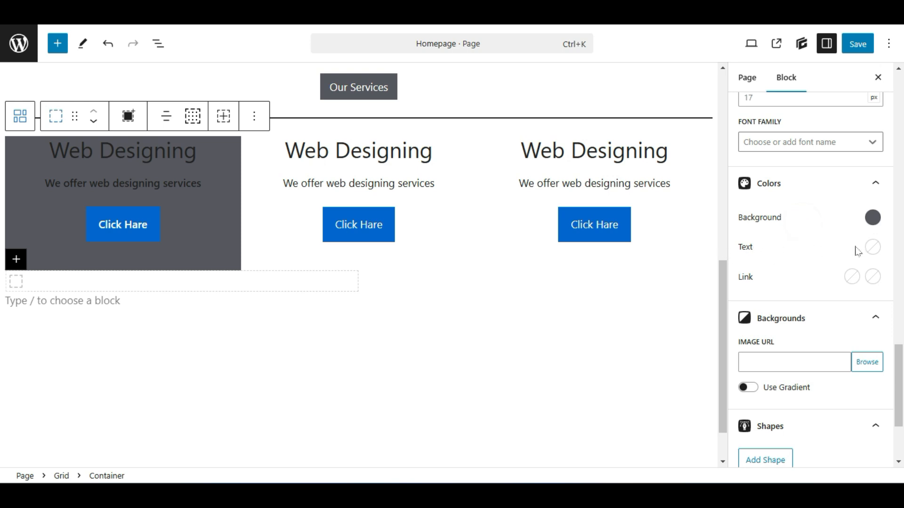
Set the text colour of the first Web Designing container to white
click(873, 247)
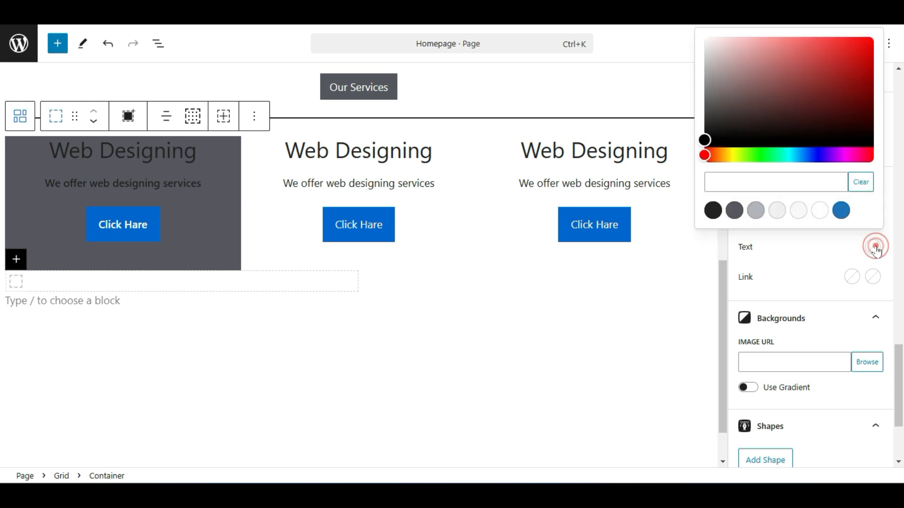
click(821, 216)
click(479, 293)
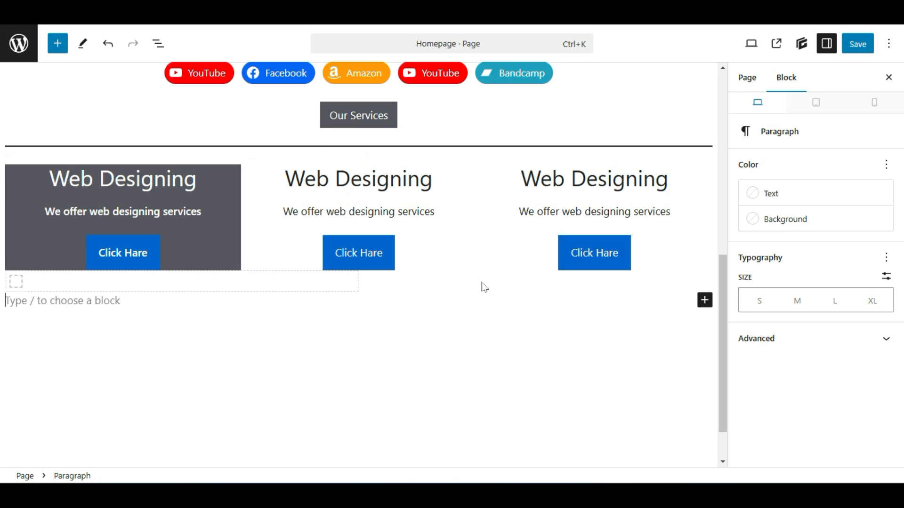
click(489, 269)
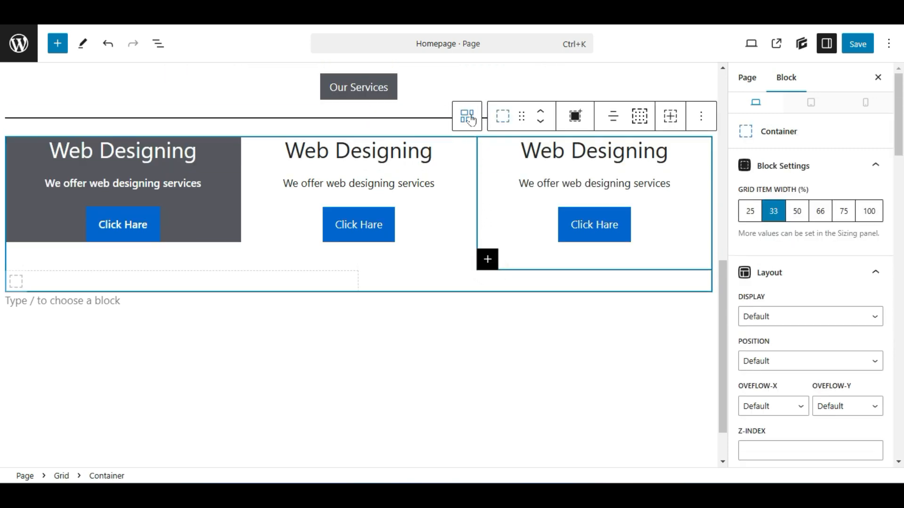
click(471, 121)
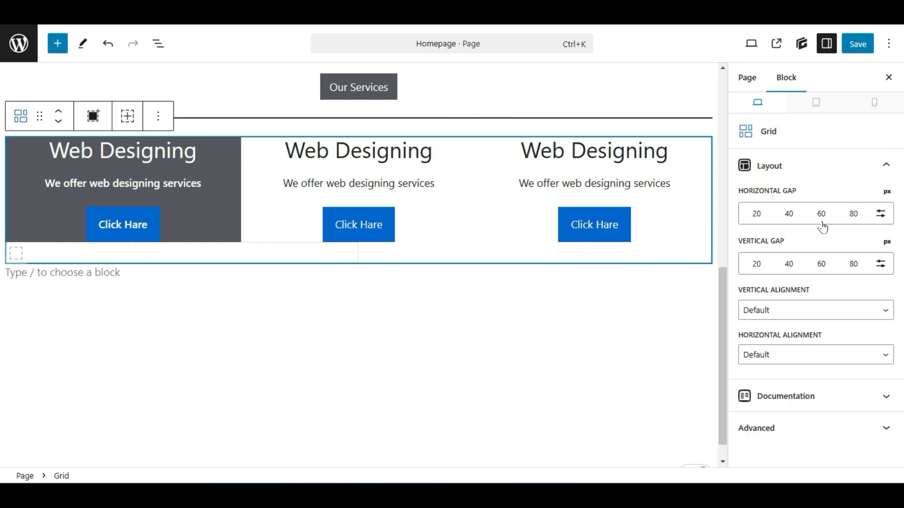
click(21, 116)
click(435, 228)
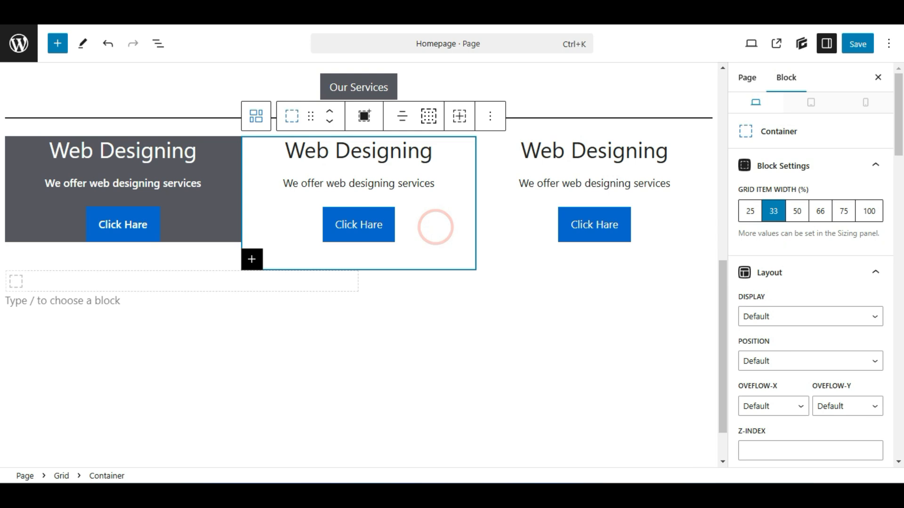
click(289, 119)
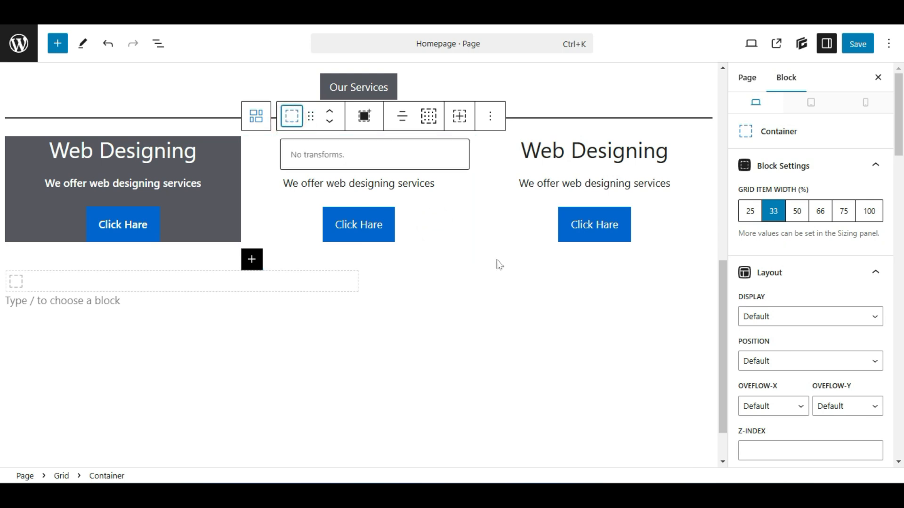
click(513, 255)
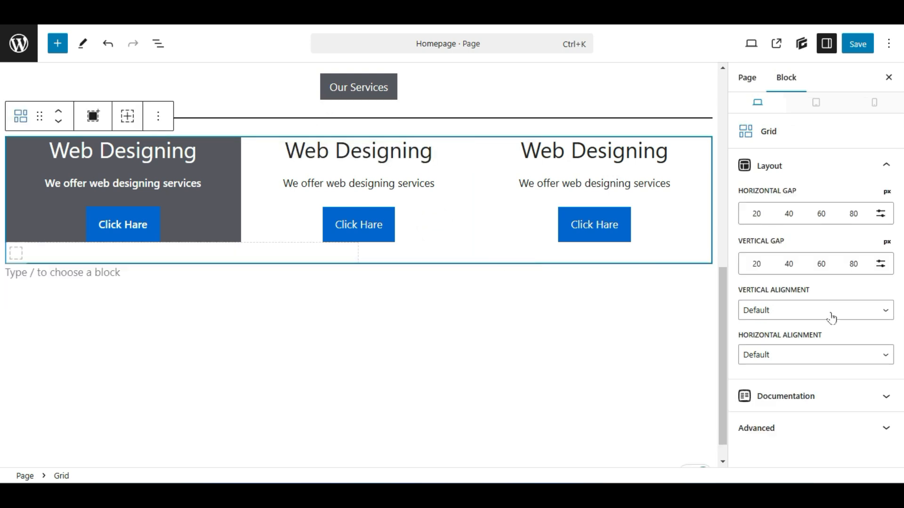
click(789, 426)
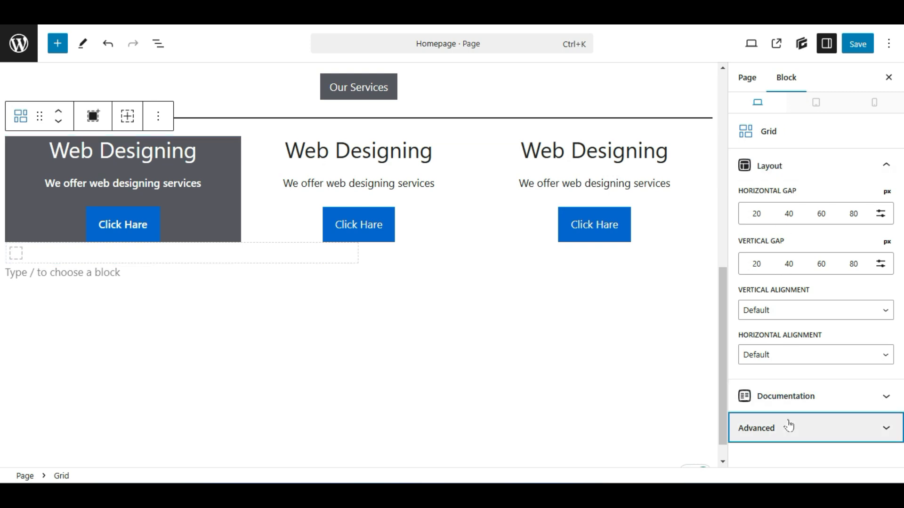
click(199, 257)
Give the second Web Designing container a yellow-green background, #d8e226
click(447, 218)
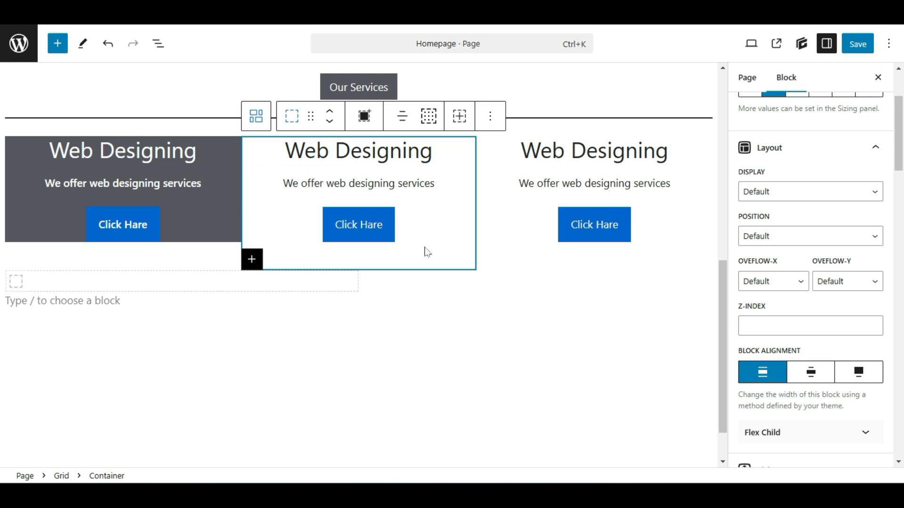
scroll(779, 209, down, 15)
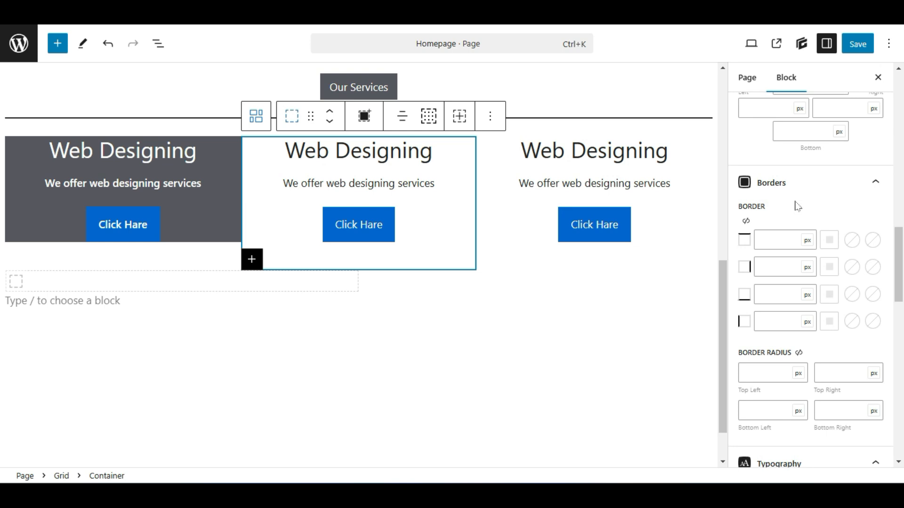
scroll(796, 205, down, 5)
scroll(796, 205, up, 5)
scroll(797, 206, down, 6)
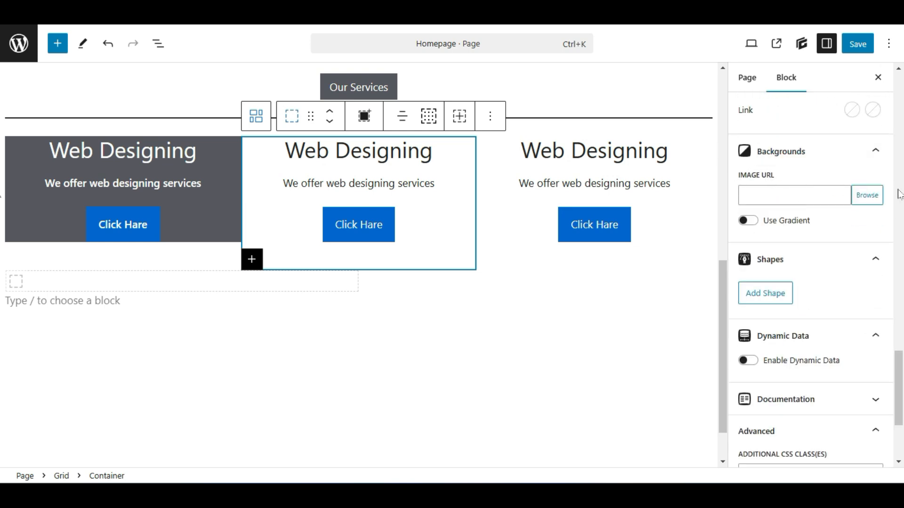
scroll(817, 231, up, 5)
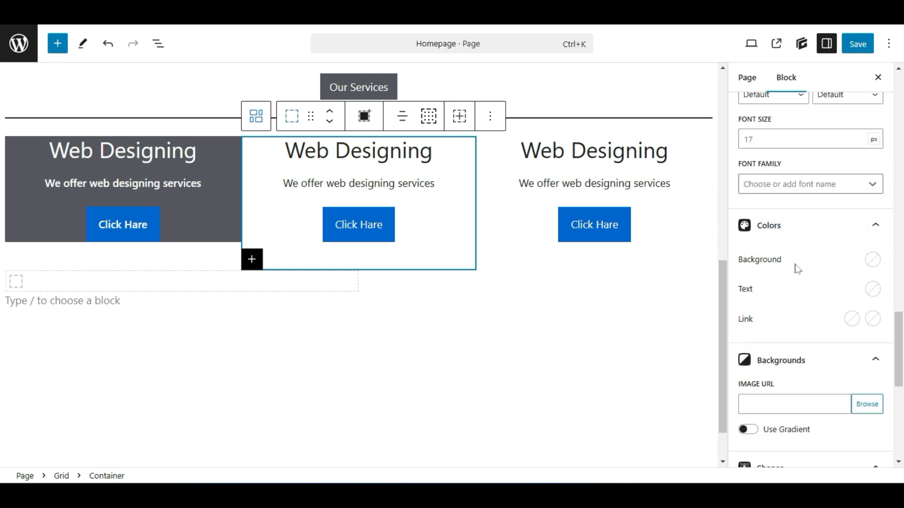
click(873, 259)
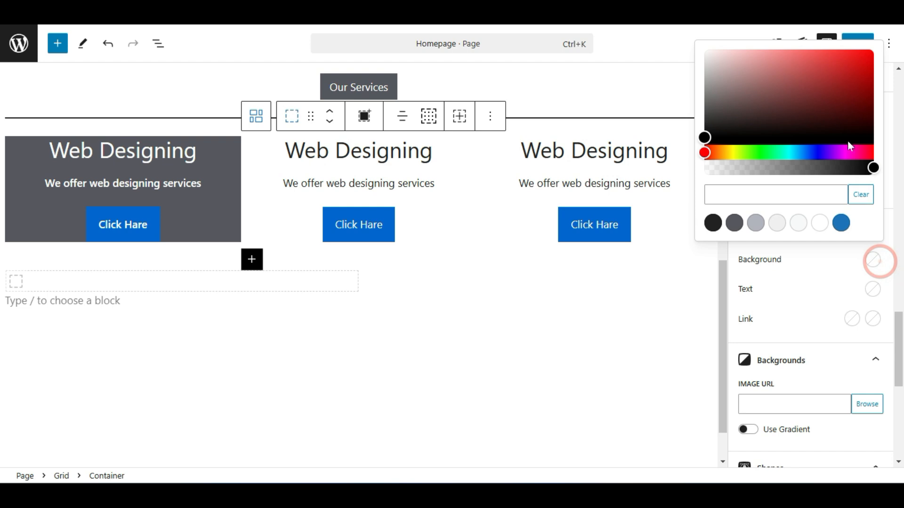
click(852, 65)
click(867, 60)
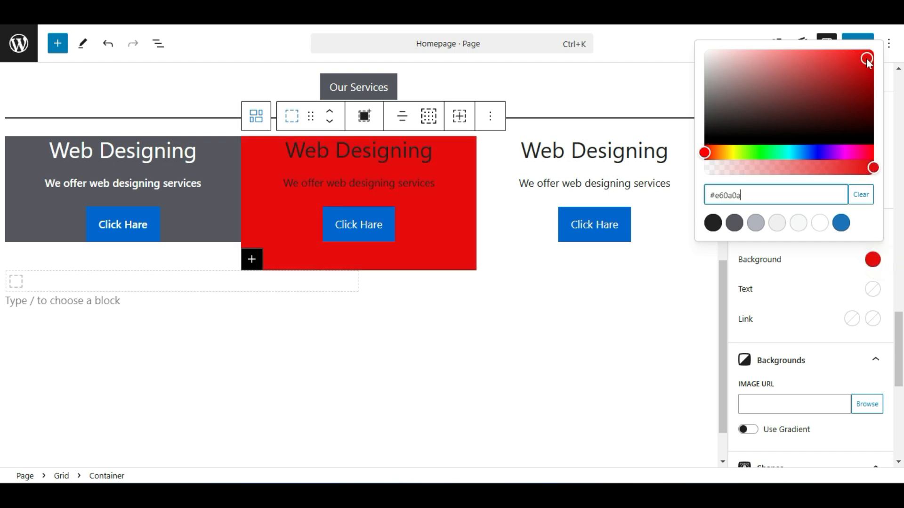
drag(730, 111, 701, 113)
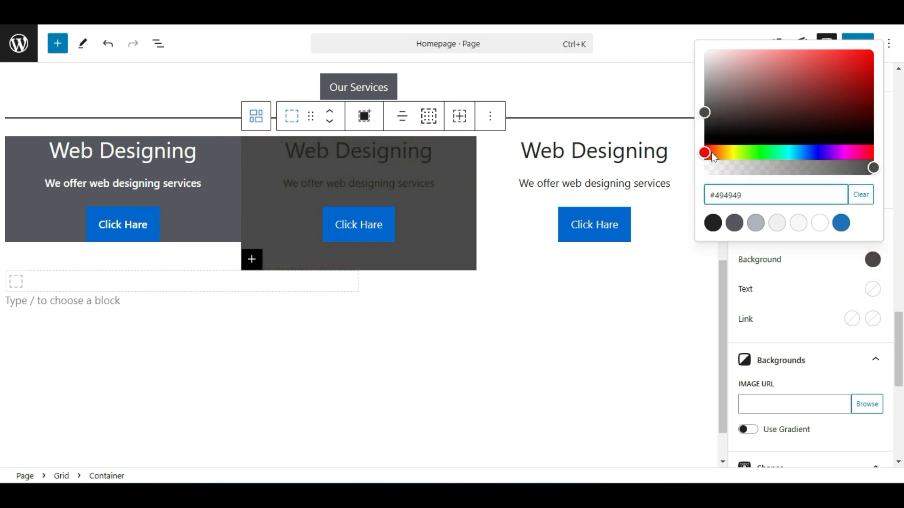
drag(712, 157, 733, 152)
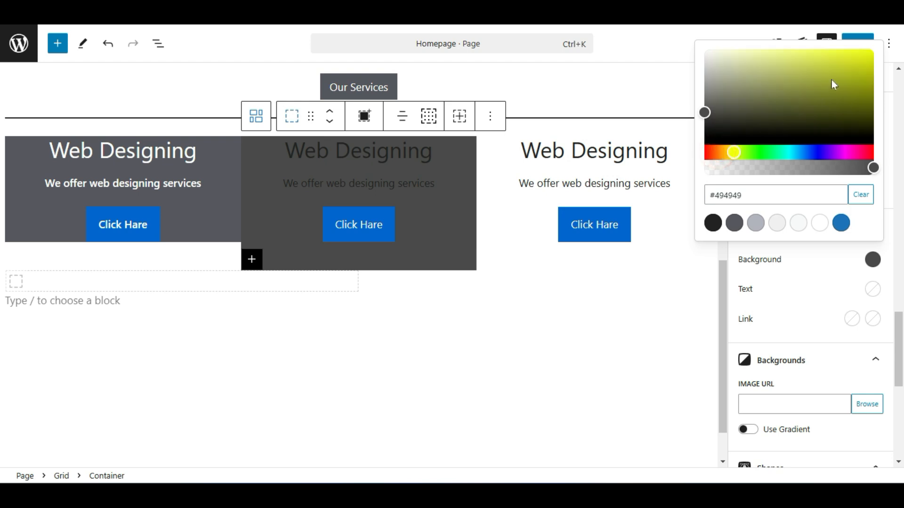
click(870, 51)
mouse_move(869, 48)
mouse_down()
mouse_move(871, 75)
mouse_move(843, 72)
mouse_move(846, 61)
mouse_up()
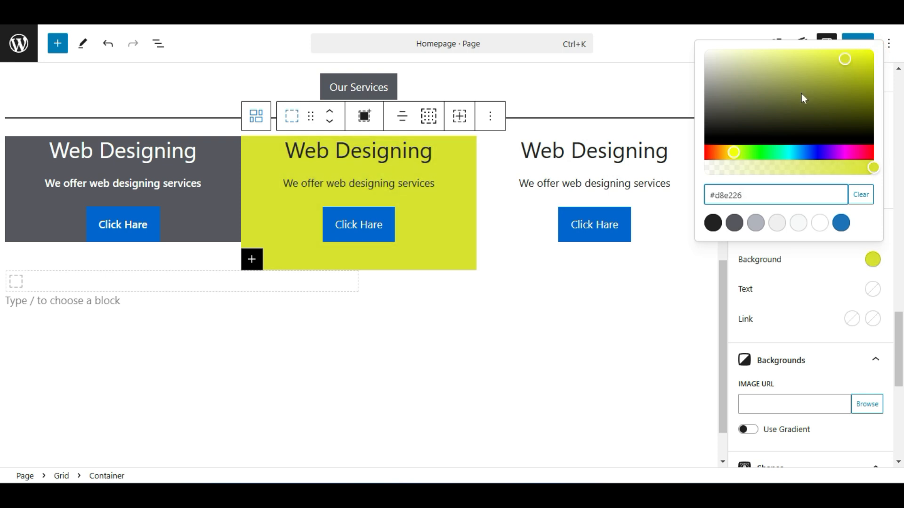
Copy the second container's background colour code #d8e226 and apply it as the first container's background
drag(742, 194, 706, 198)
key(ctrl+c)
click(205, 227)
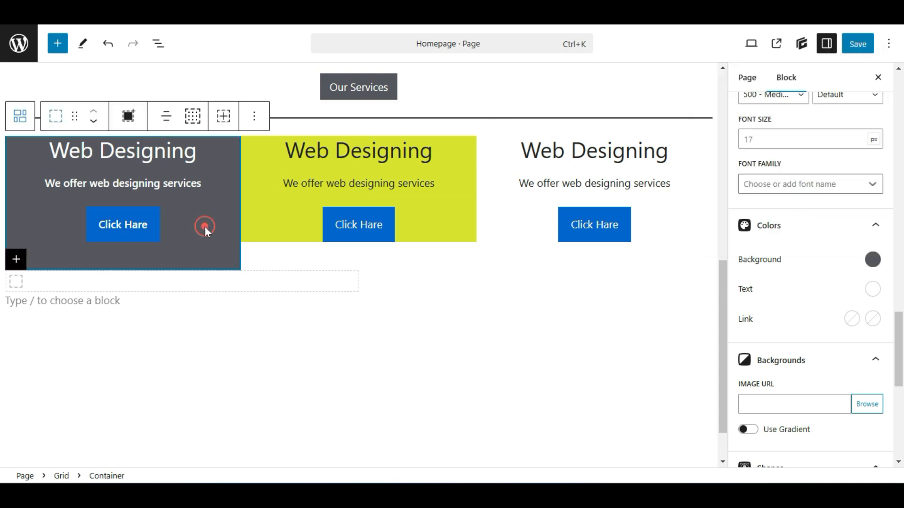
click(872, 259)
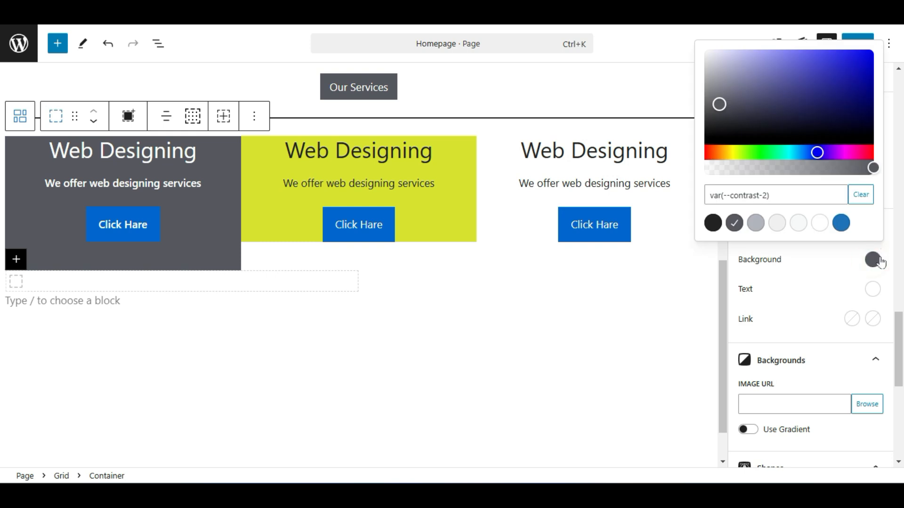
triple_click(777, 194)
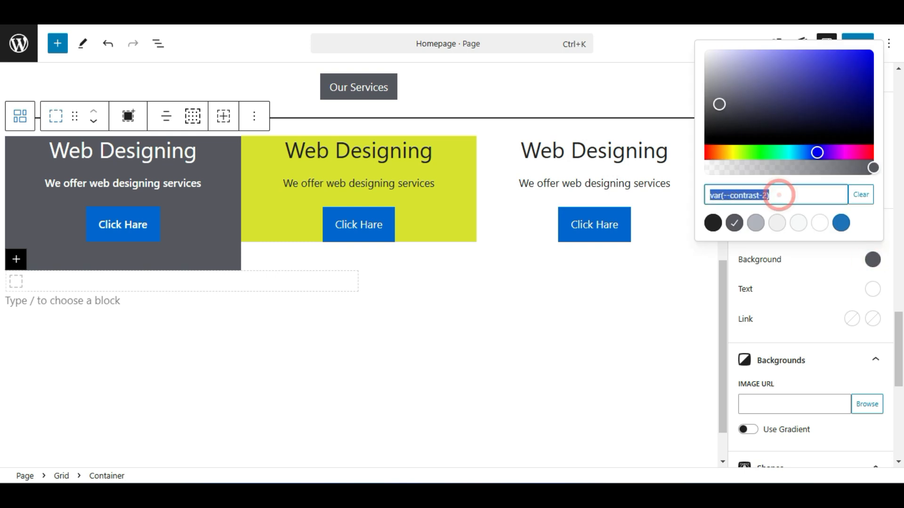
key(ctrl+v)
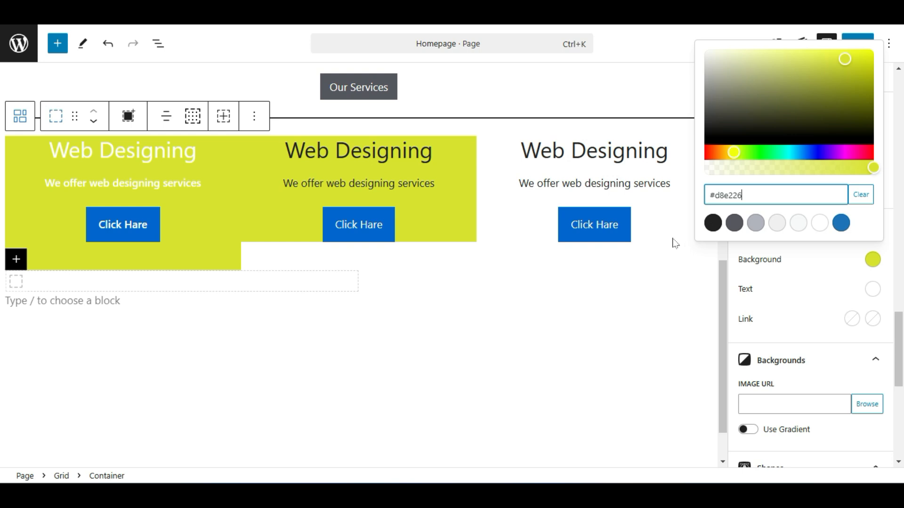
Apply the copied colour #d8e226 as the background of the third Web Designing container
click(656, 232)
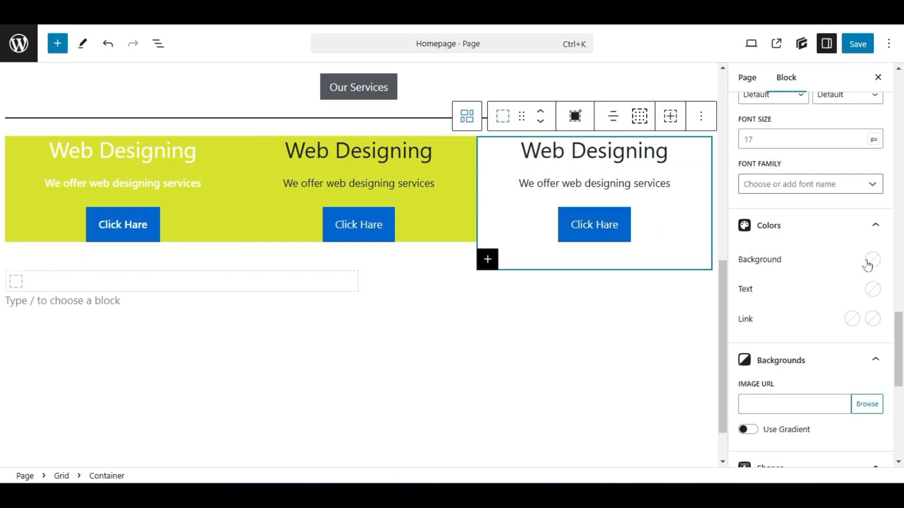
click(870, 261)
click(761, 195)
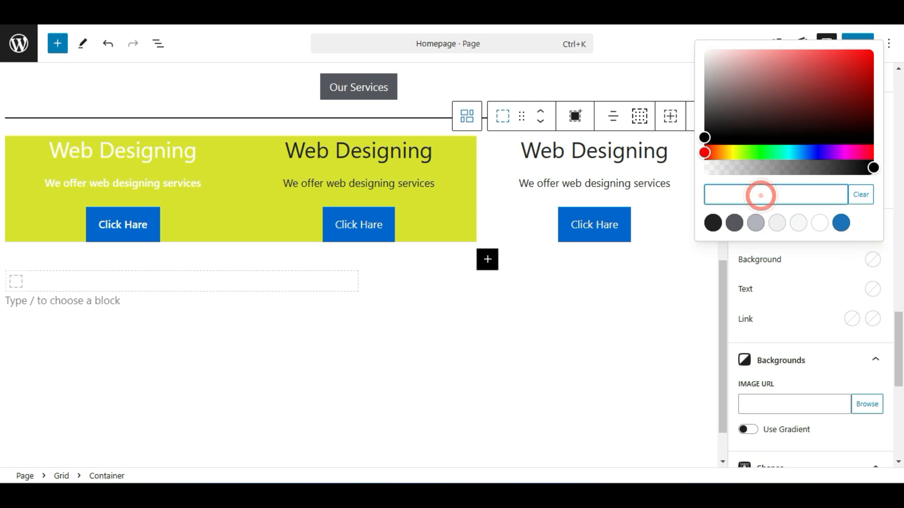
key(ctrl+v)
click(572, 326)
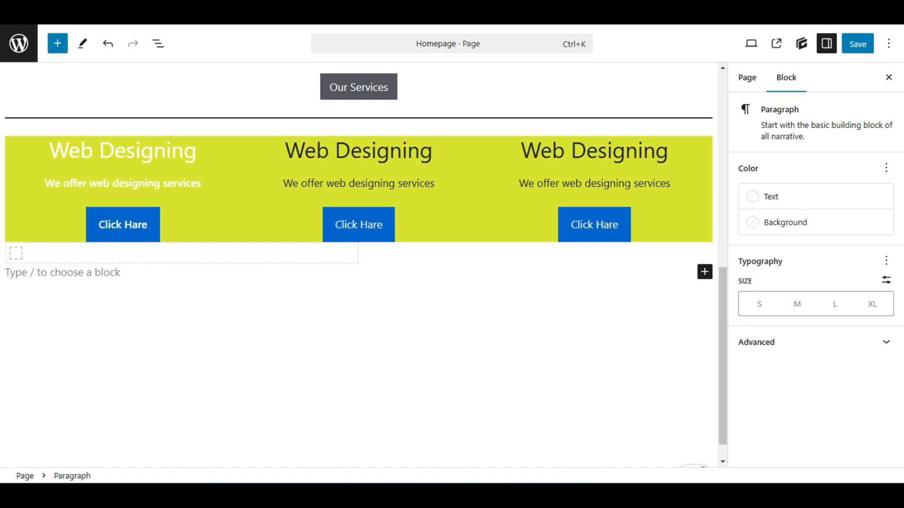
Change the third Web Designing container's background to dark red, #8e0000
click(226, 160)
click(171, 151)
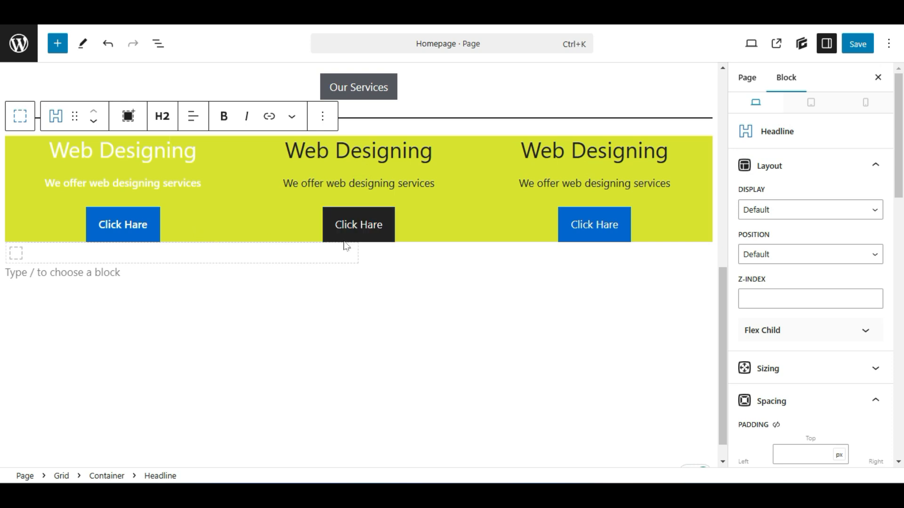
click(682, 231)
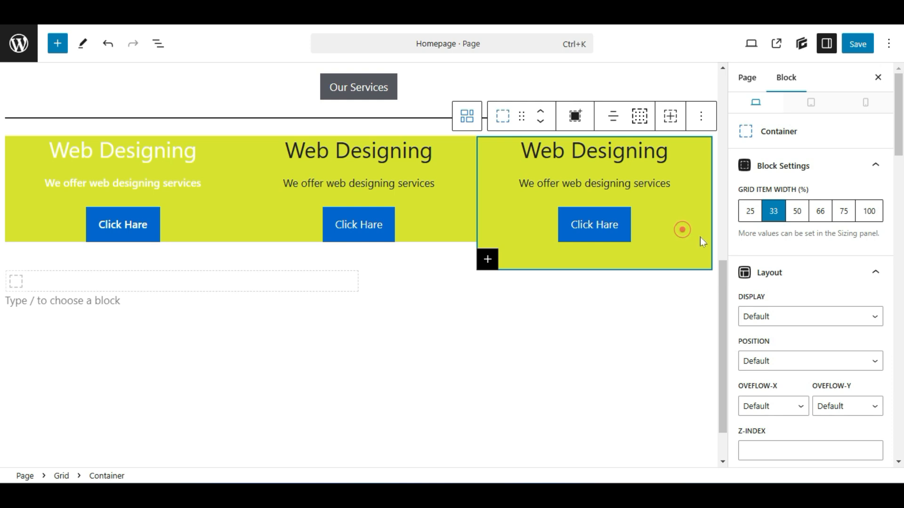
scroll(810, 282, down, 6)
scroll(821, 329, down, 10)
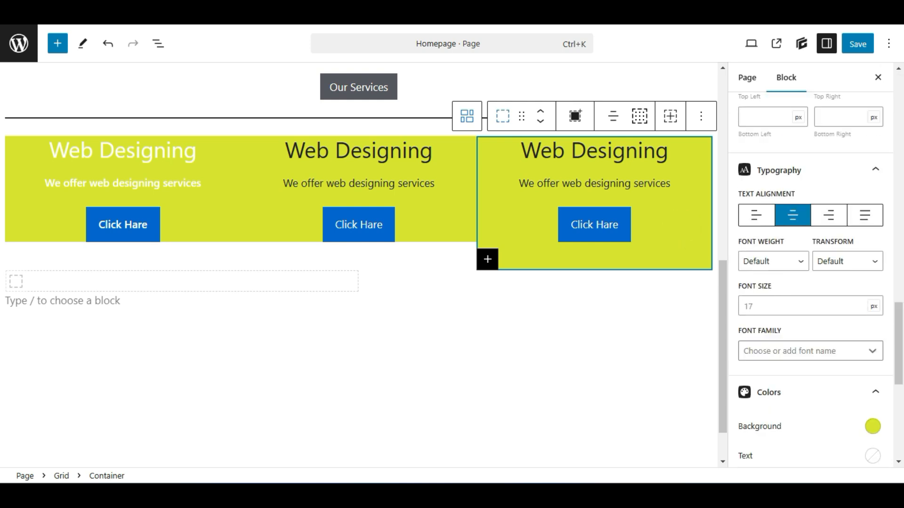
click(873, 343)
drag(720, 237, 705, 236)
mouse_move(877, 188)
mouse_down()
mouse_move(877, 155)
mouse_move(882, 175)
mouse_up()
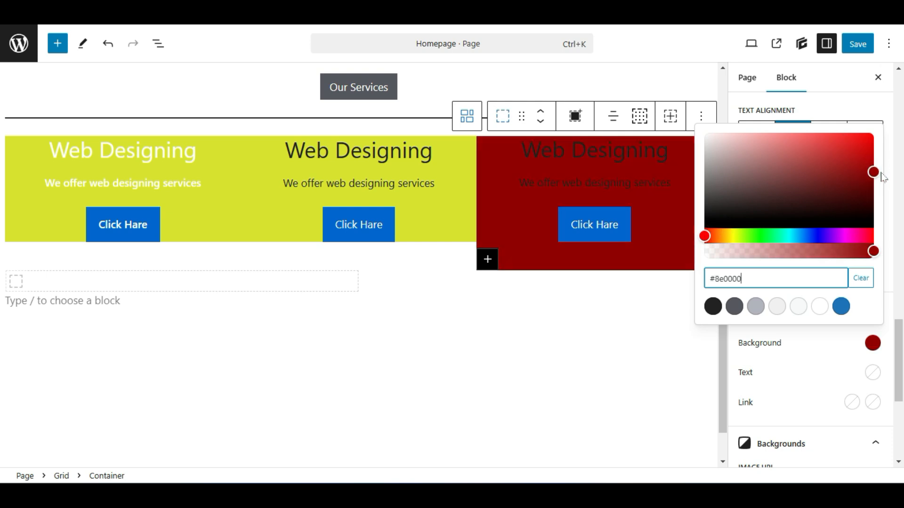
Copy the third container's background colour code #8e0000
drag(755, 276, 708, 277)
key(ctrl+c)
right_click(734, 272)
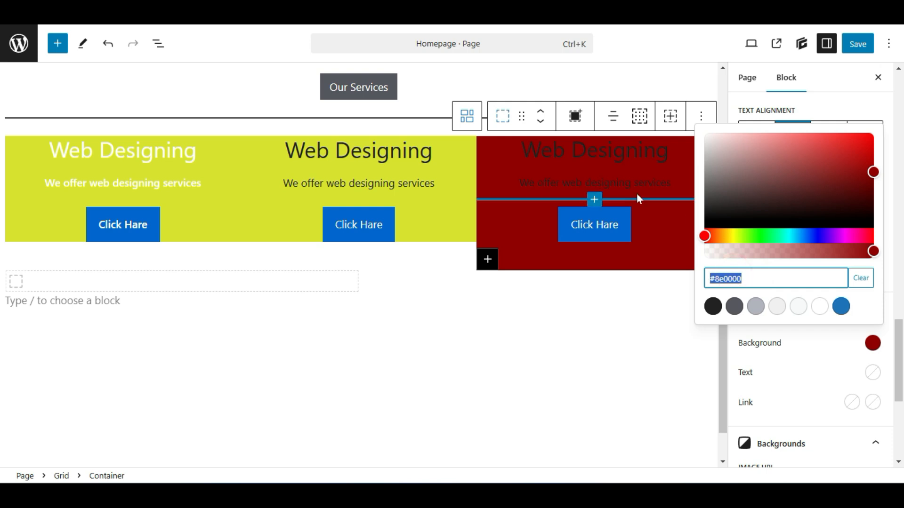
Apply the copied colour #8e0000 as the background of the second Web Designing container
click(444, 225)
click(872, 342)
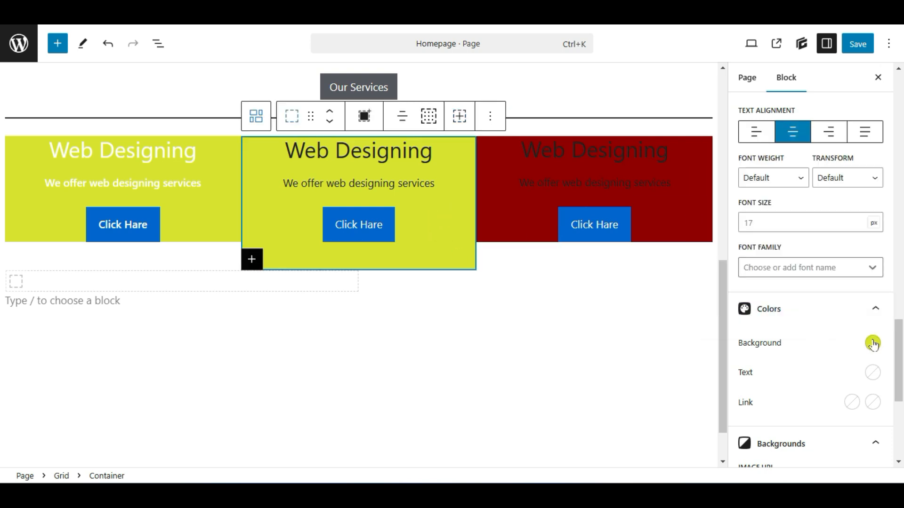
click(774, 277)
key(ctrl+a)
key(ctrl+v)
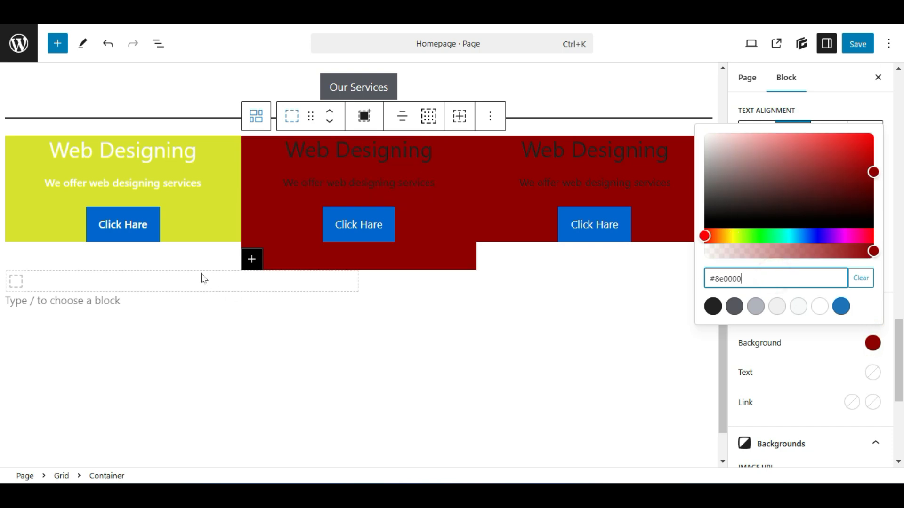
Replace the first Web Designing container's background colour with the copied #8e0000
click(210, 230)
click(872, 343)
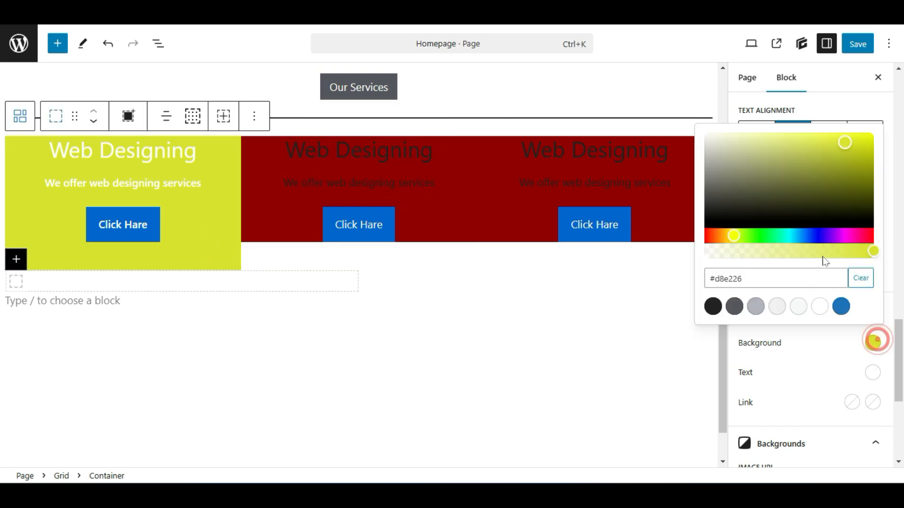
click(765, 286)
key(ctrl+v)
key(ctrl+a)
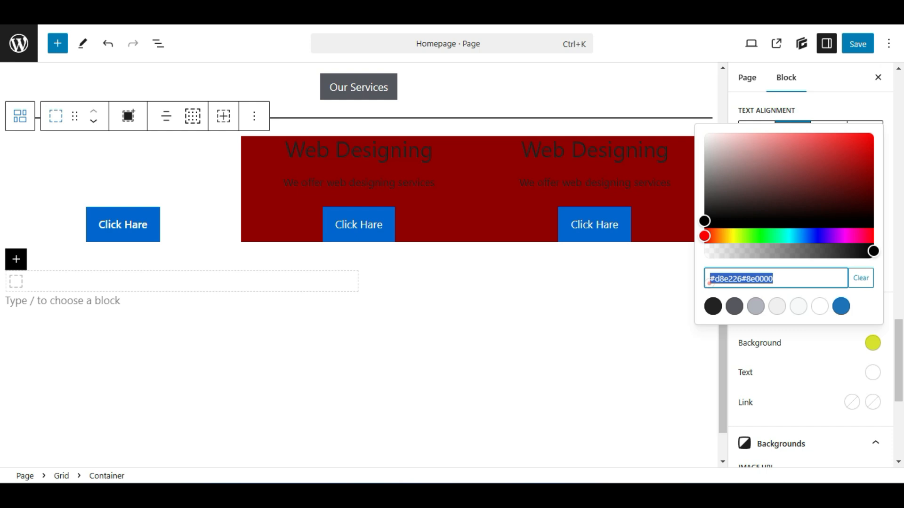
key(ctrl+v)
click(632, 274)
Set the third Web Designing container's text colour to the white palette colour, var(--base-3)
click(695, 204)
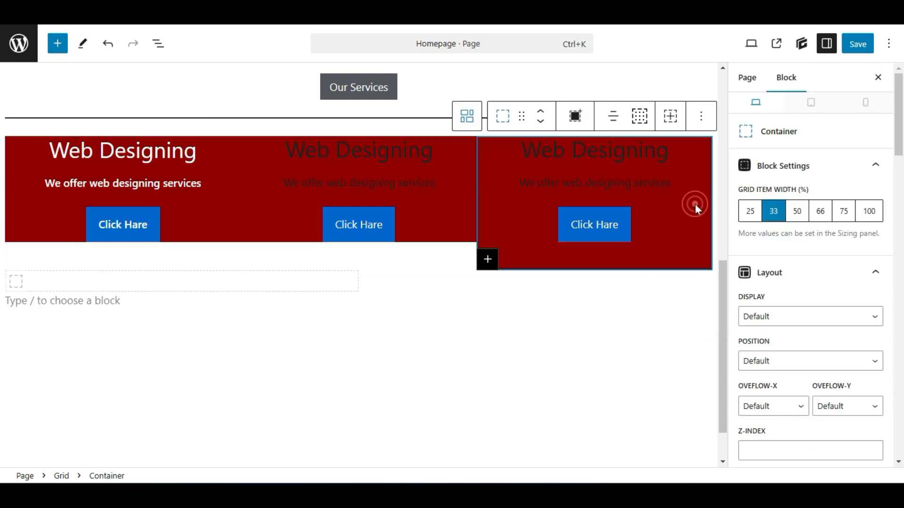
scroll(866, 259, down, 15)
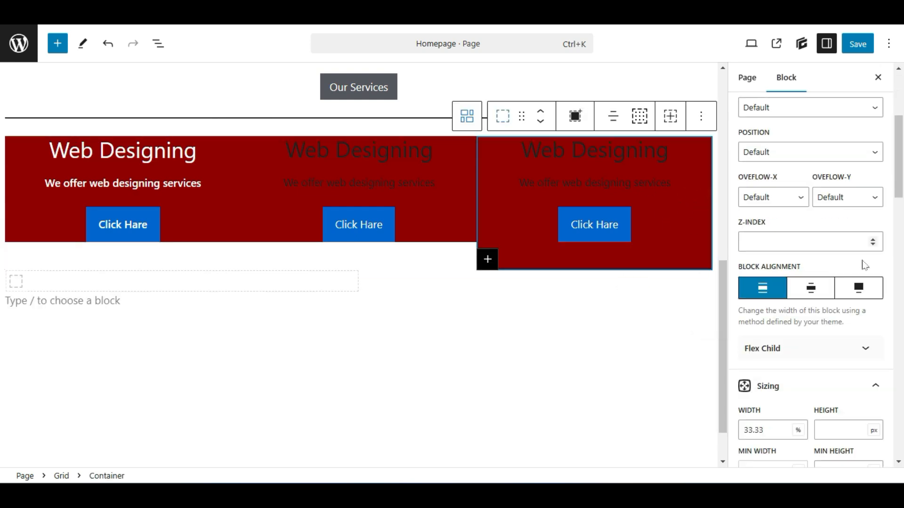
scroll(895, 225, down, 3)
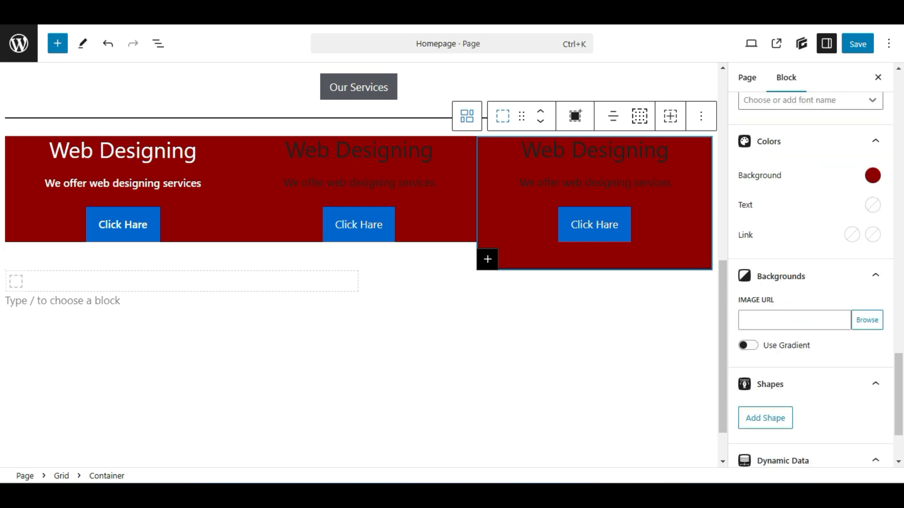
click(872, 205)
click(820, 406)
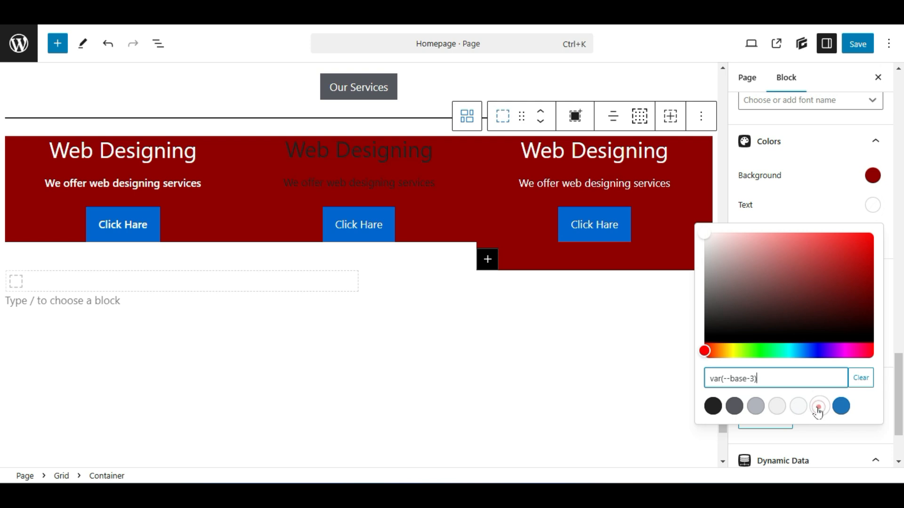
Set the second container's text colour to white, var(--base-3), and save the page
click(432, 229)
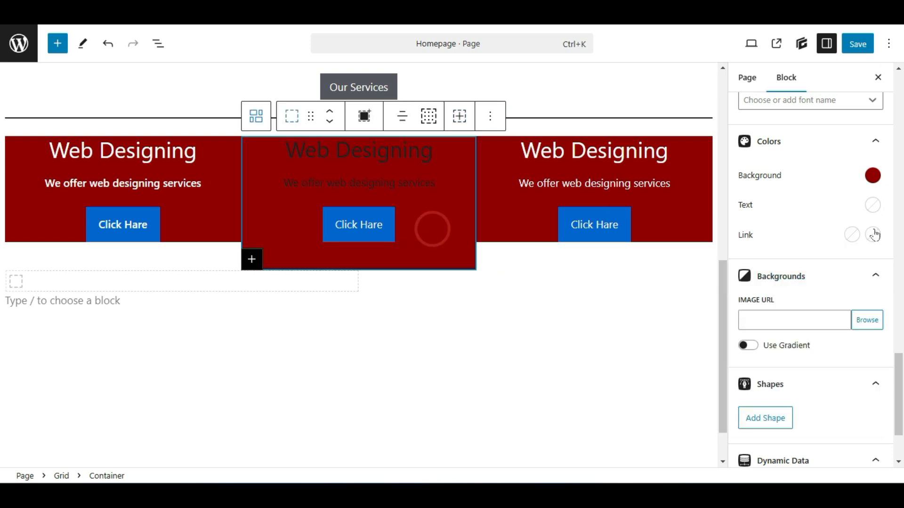
click(872, 205)
click(816, 407)
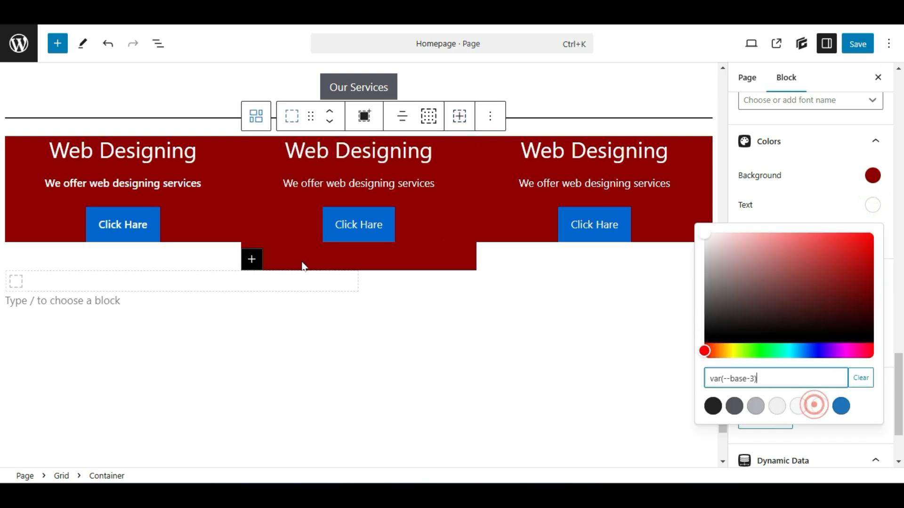
click(462, 351)
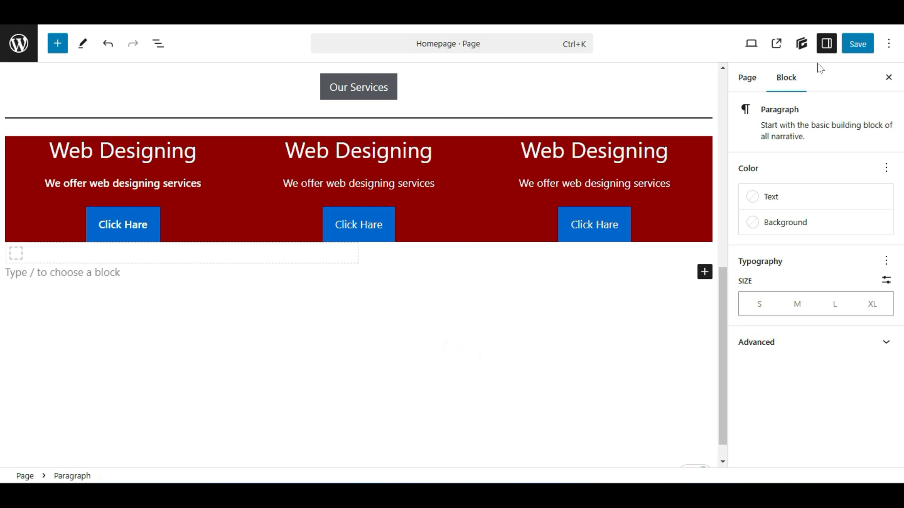
click(856, 45)
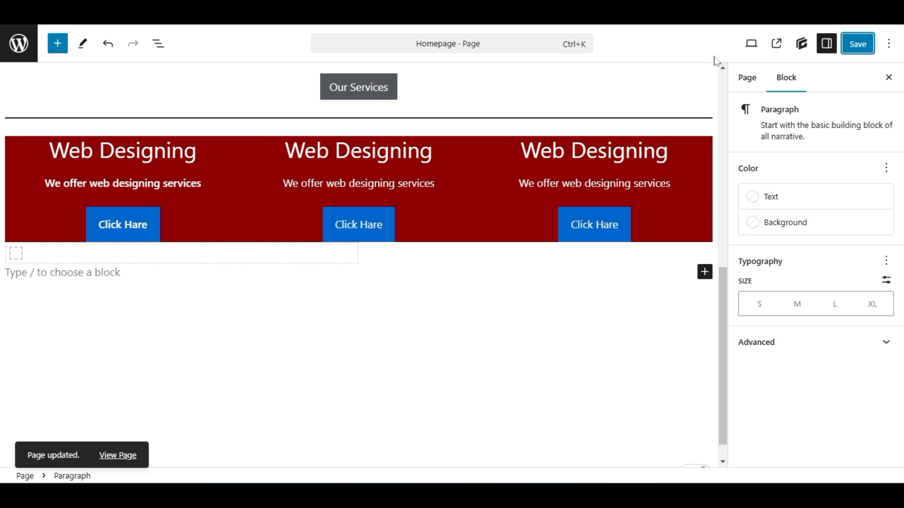
Switch the editor to the Mobile preview and look over the stacked service containers
click(750, 44)
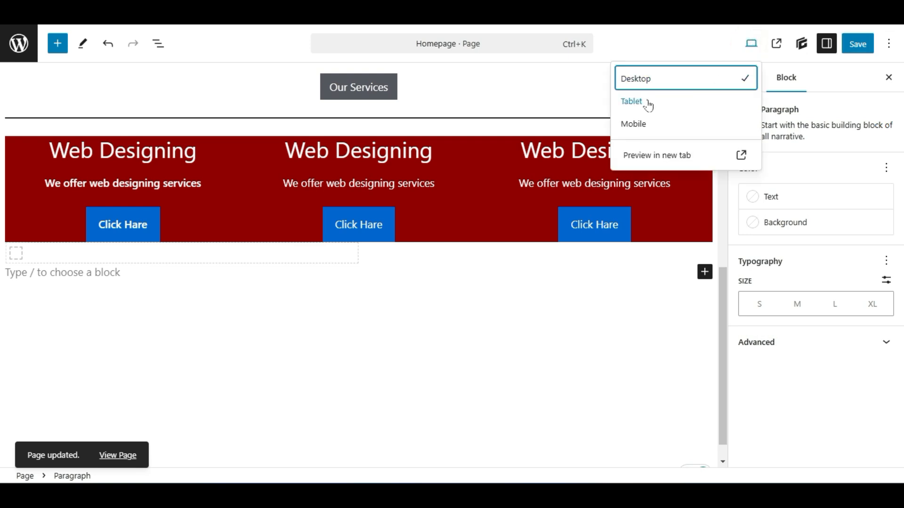
click(636, 123)
scroll(373, 234, up, 6)
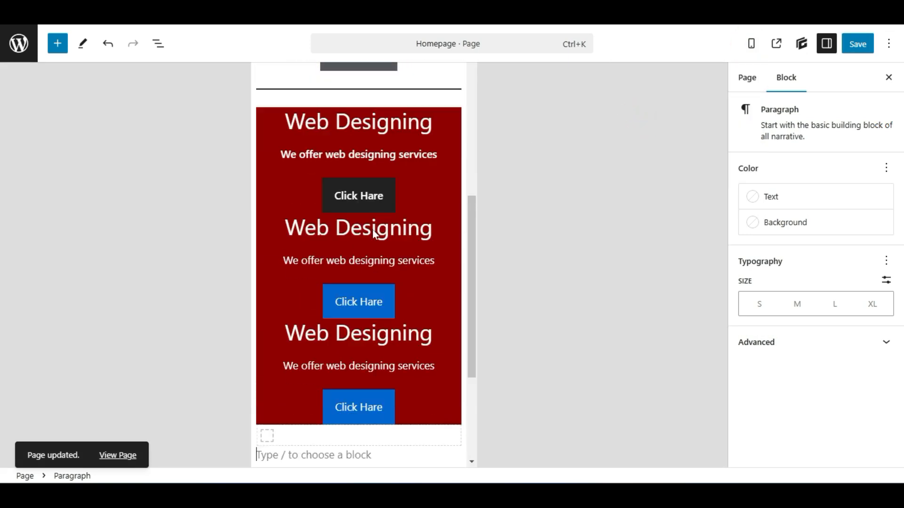
scroll(381, 266, down, 2)
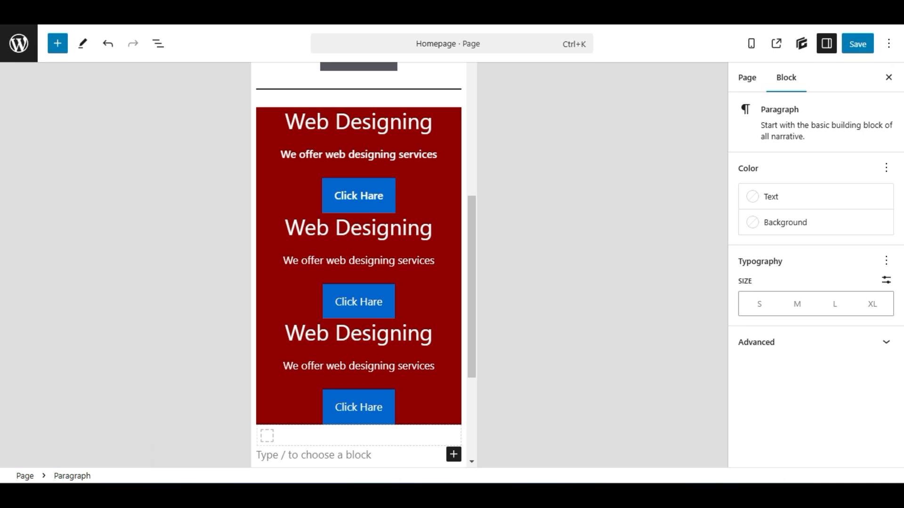
Set the second Web Designing container's top padding to 22 px for the mobile layout
click(418, 229)
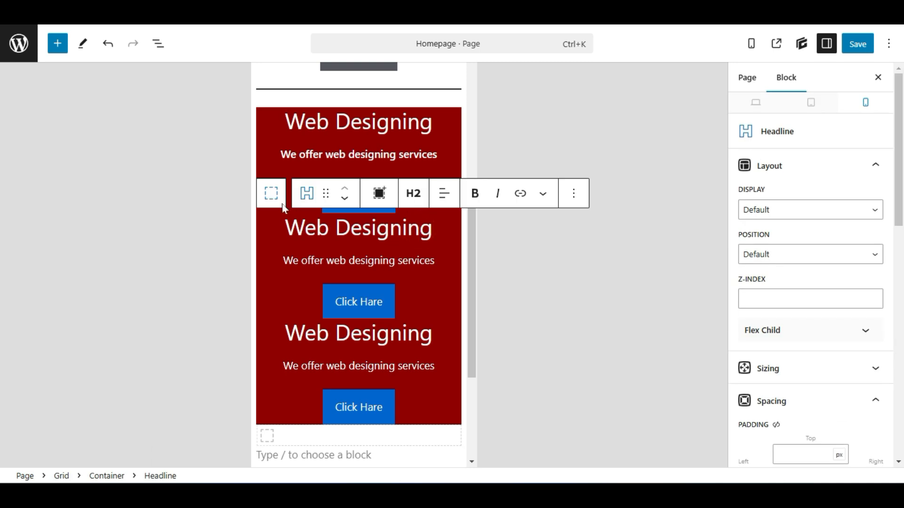
click(270, 197)
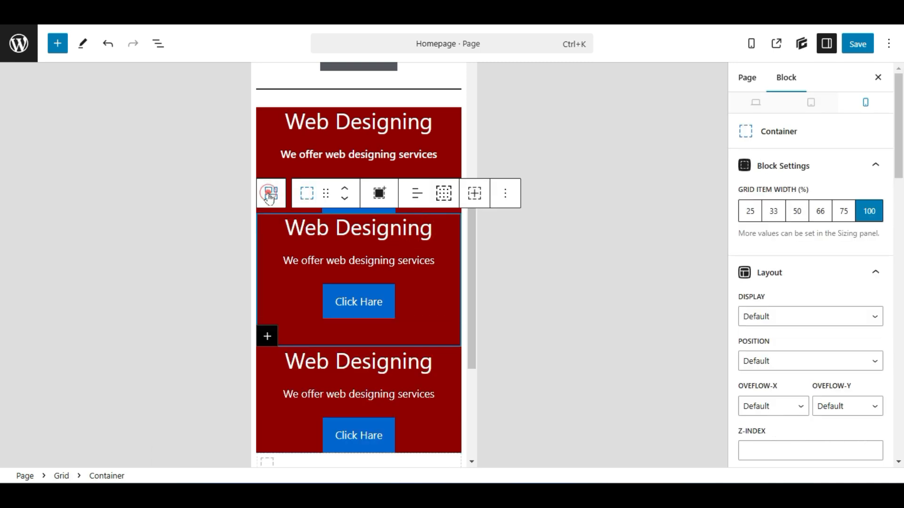
scroll(791, 252, down, 3)
scroll(793, 249, down, 10)
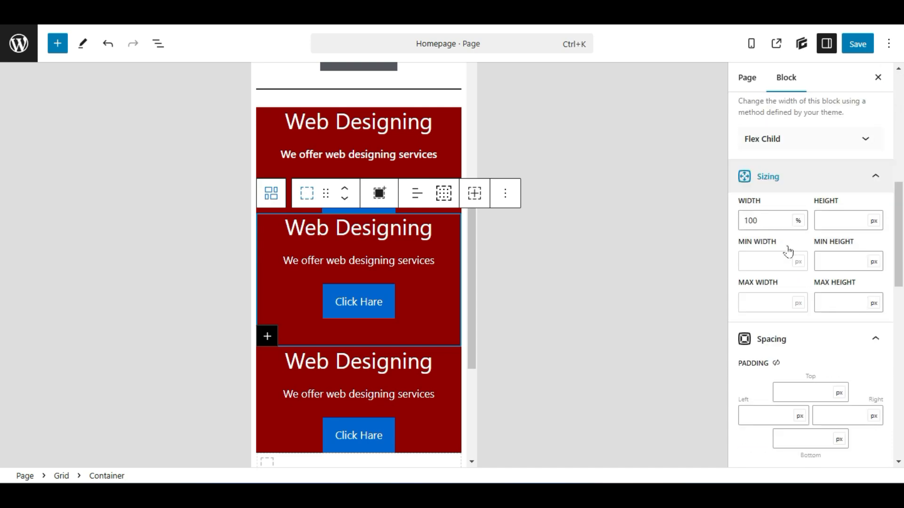
click(794, 184)
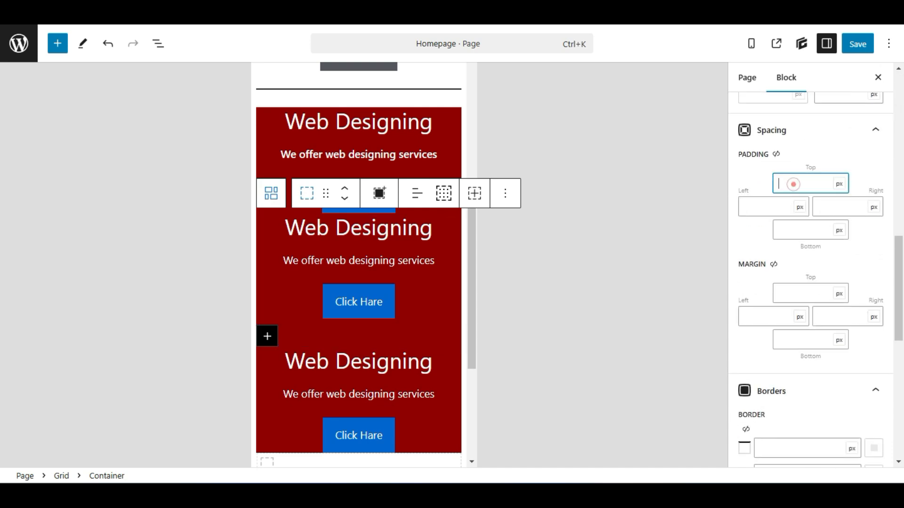
text(11)
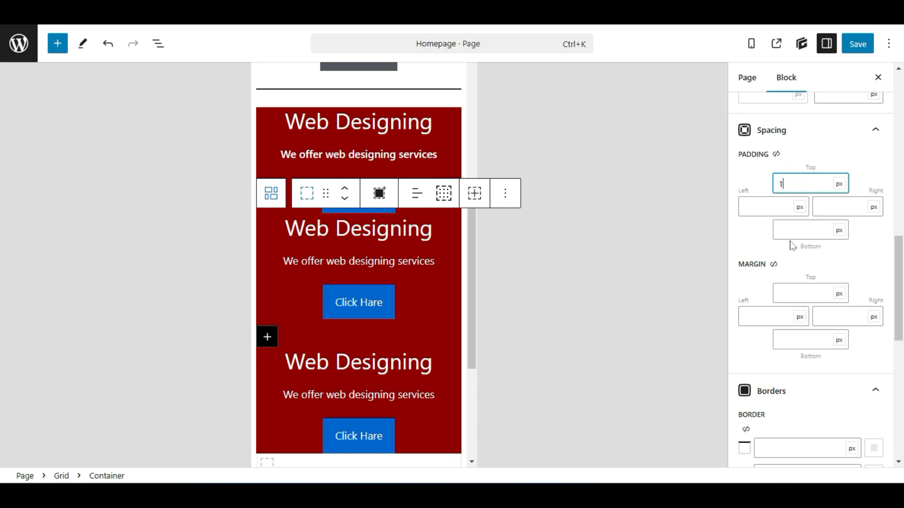
double_click(793, 183)
text(22)
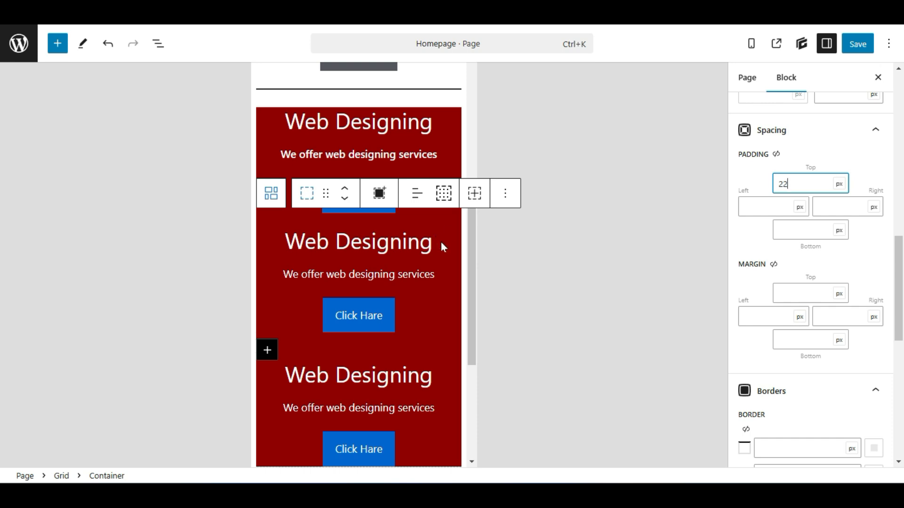
scroll(441, 245, down, 3)
scroll(621, 93, up, 3)
scroll(433, 320, up, 1)
click(557, 238)
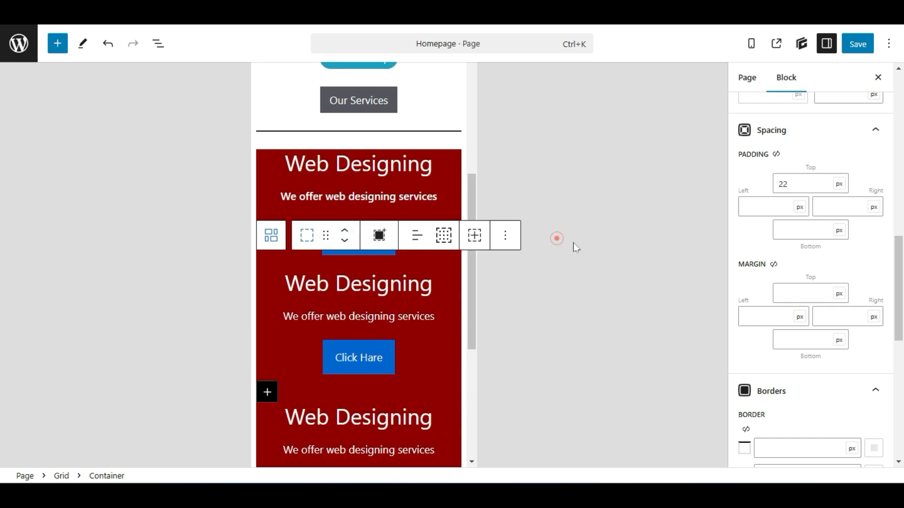
Give the third Web Designing container a top padding of 22 px in the mobile layout
click(414, 101)
scroll(368, 254, down, 2)
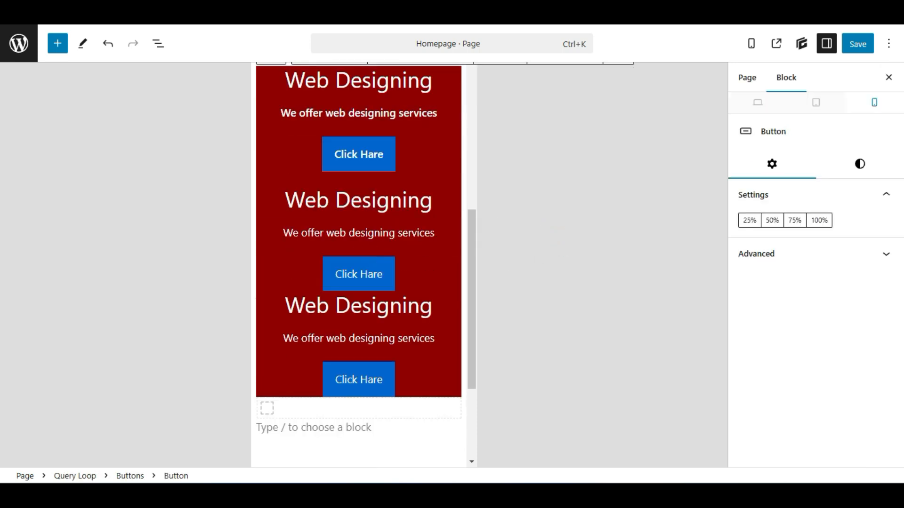
scroll(422, 288, down, 2)
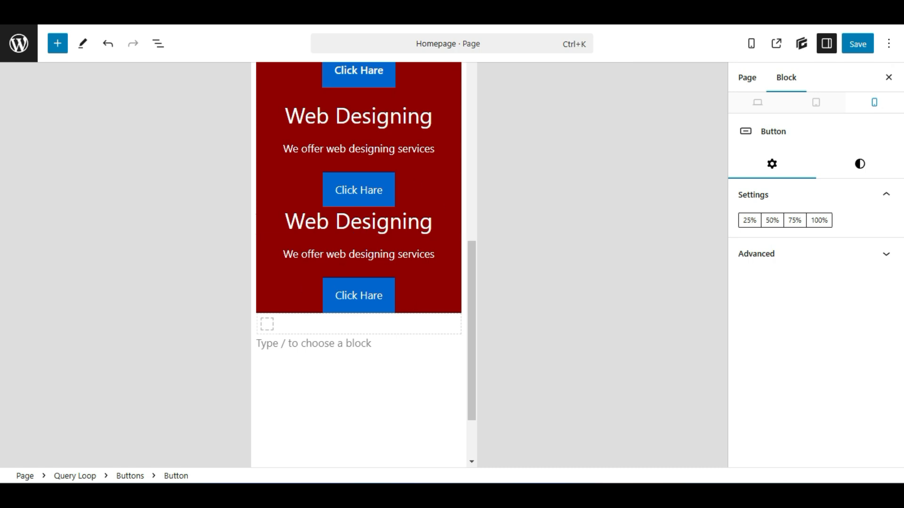
click(435, 268)
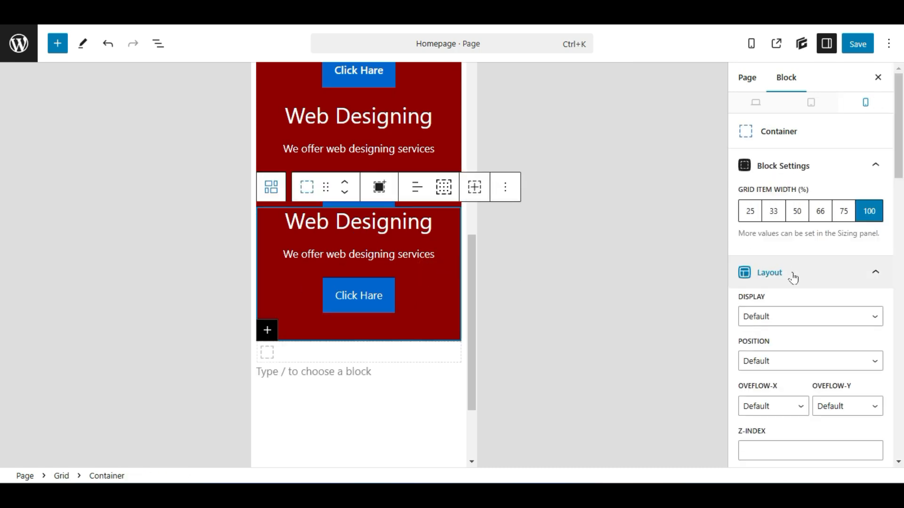
scroll(793, 277, down, 10)
scroll(795, 277, up, 3)
click(779, 265)
text(22)
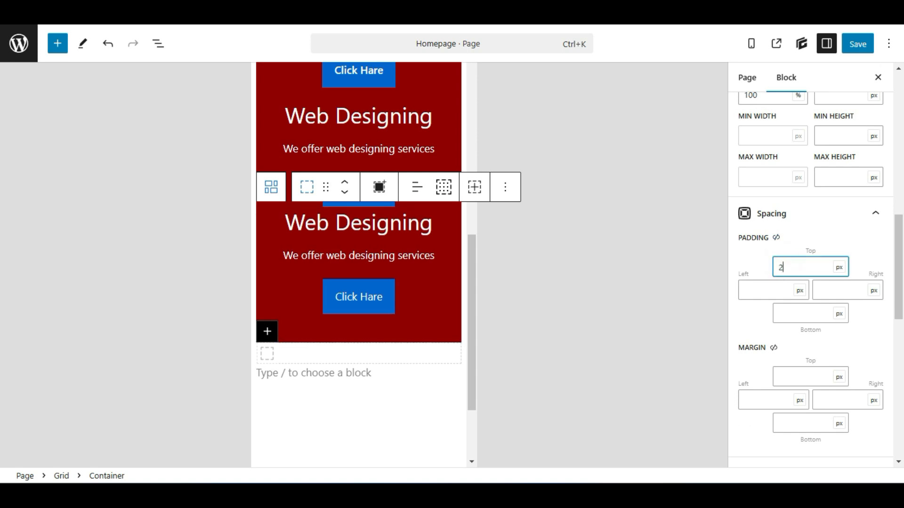
scroll(452, 306, up, 3)
click(540, 205)
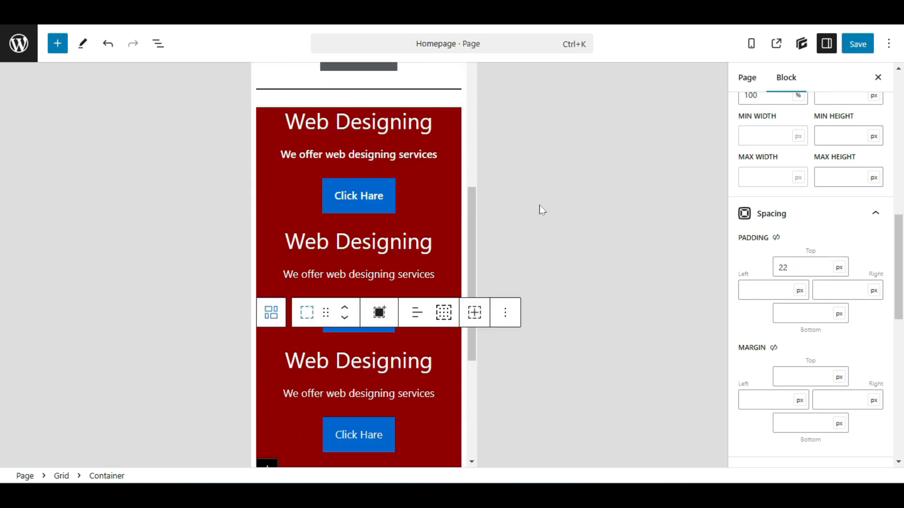
Examine the second container's layout, spacing, border and typography settings for the mobile layout
click(439, 65)
scroll(367, 330, down, 2)
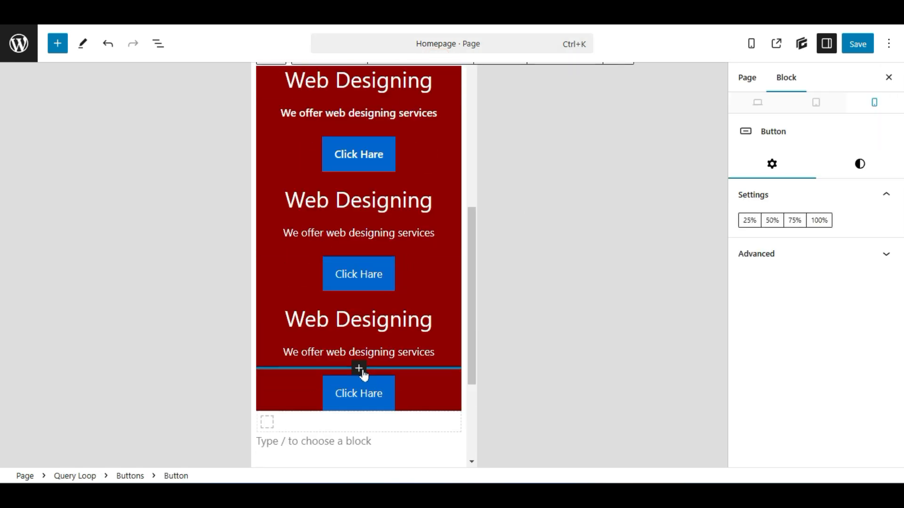
click(437, 267)
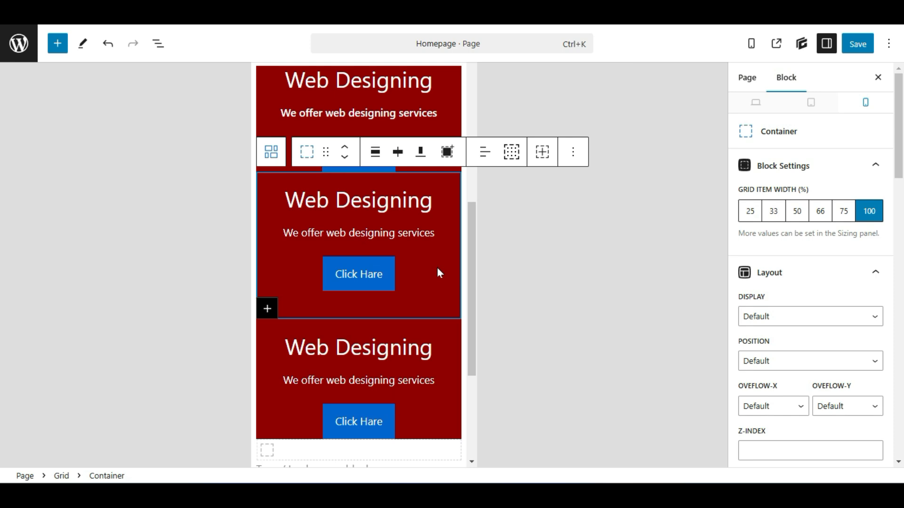
scroll(823, 258, down, 15)
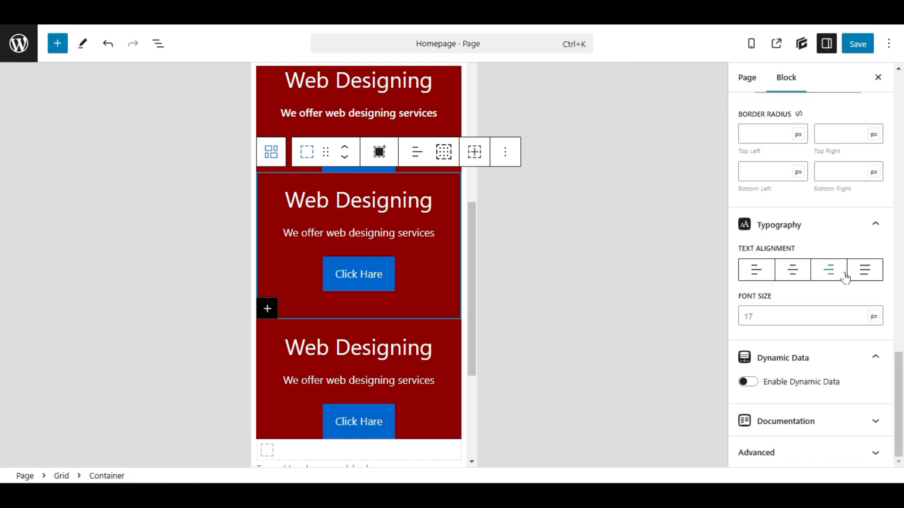
scroll(845, 278, up, 10)
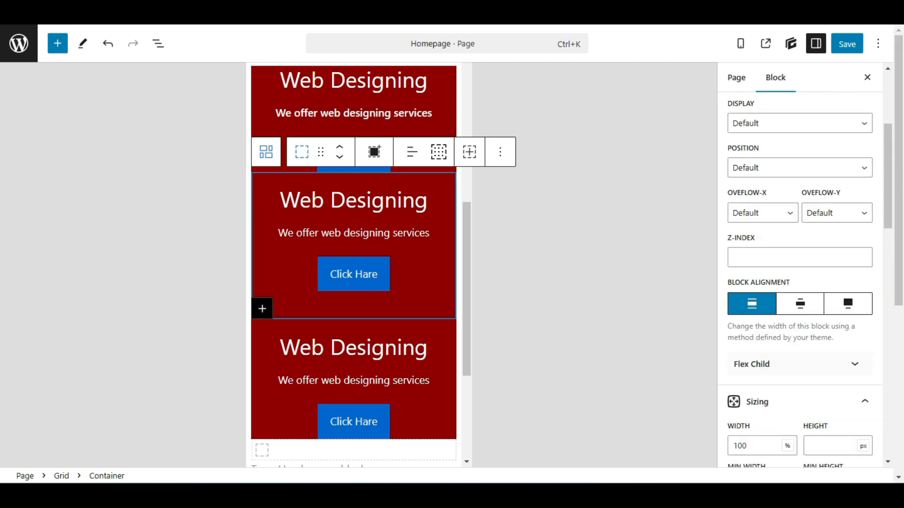
scroll(845, 276, up, 3)
scroll(836, 280, down, 15)
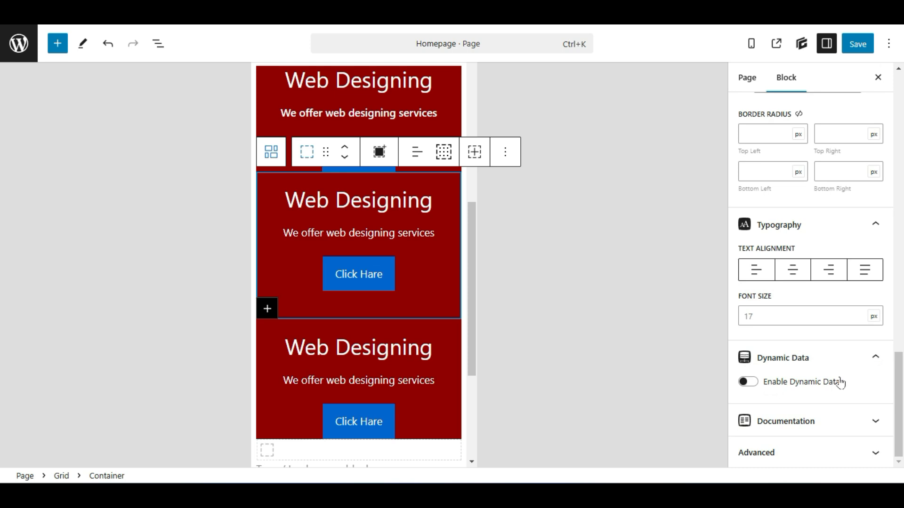
click(390, 266)
click(426, 278)
scroll(767, 296, up, 10)
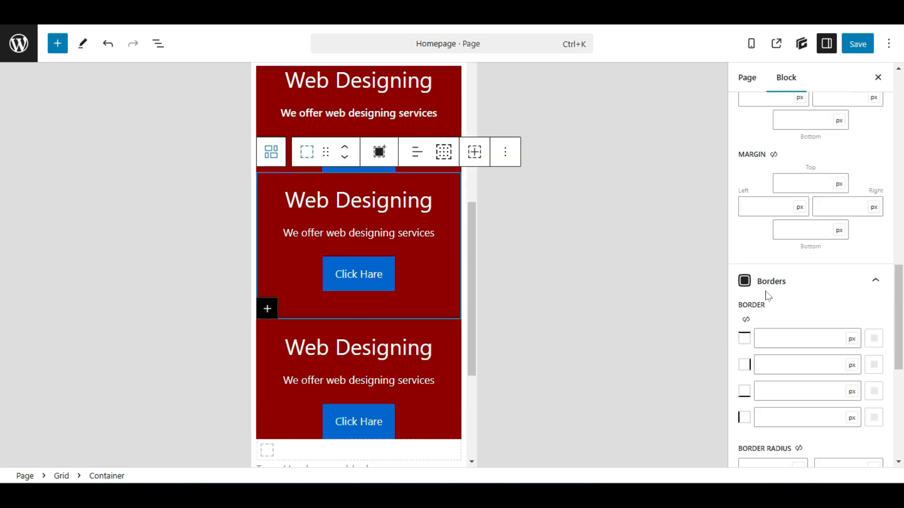
Return the editor to the Desktop preview
click(753, 44)
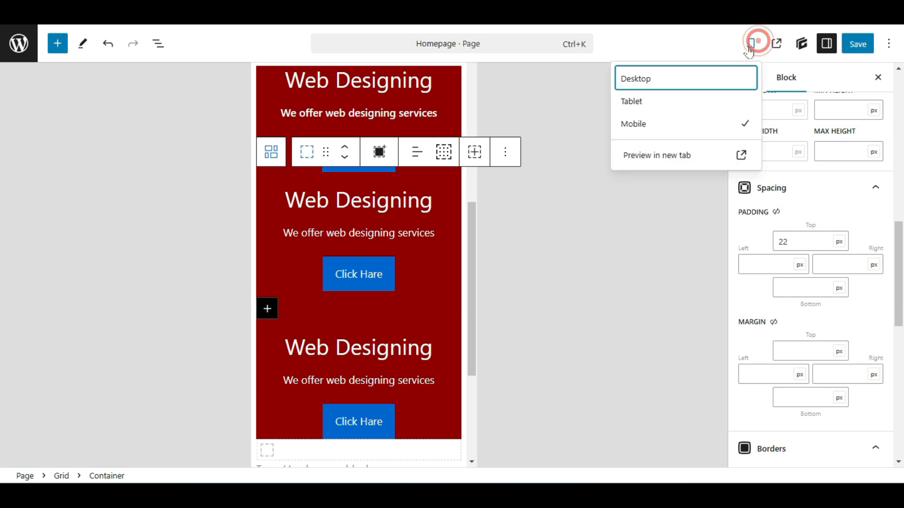
click(666, 75)
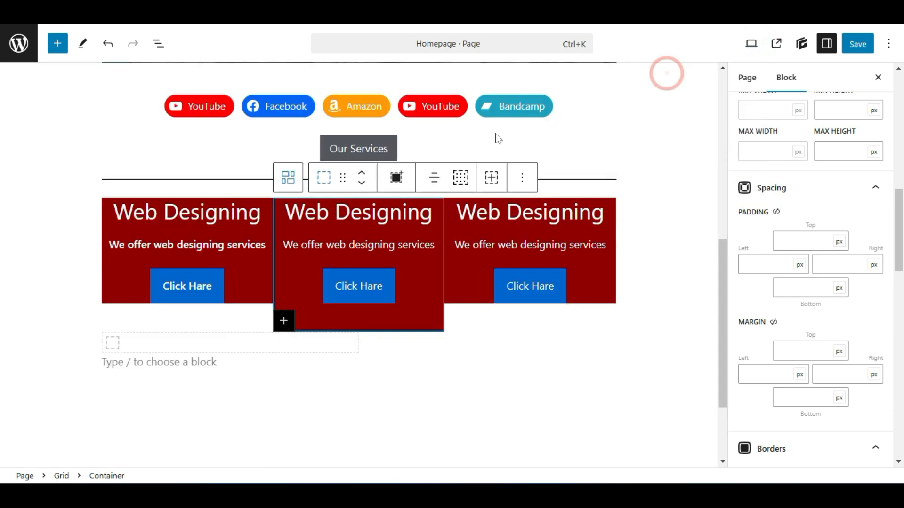
Change the middle Web Designing container's background colour to the blue #00568f
scroll(851, 292, down, 5)
scroll(853, 292, down, 3)
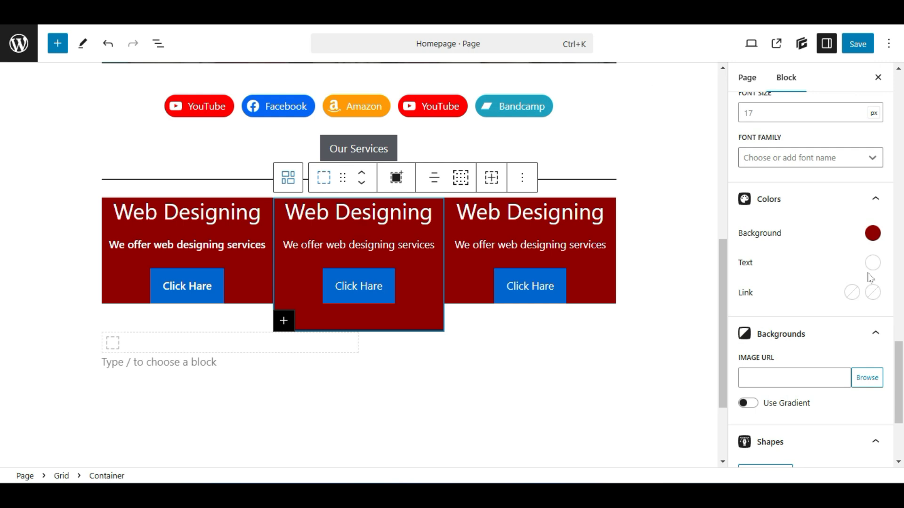
click(872, 233)
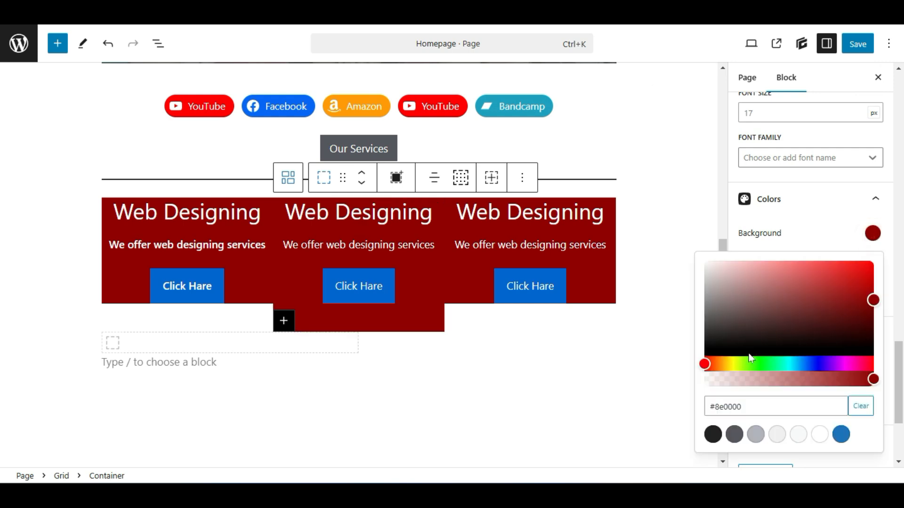
click(808, 363)
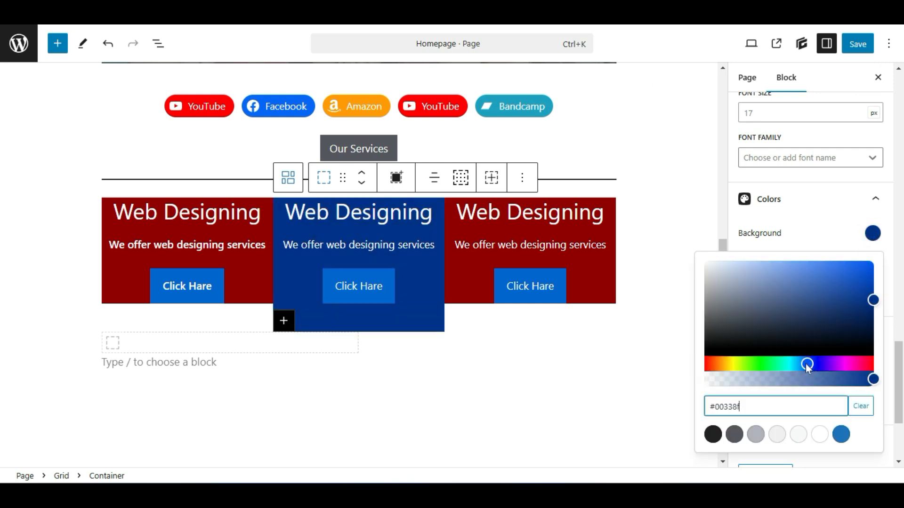
click(799, 363)
drag(799, 365, 801, 364)
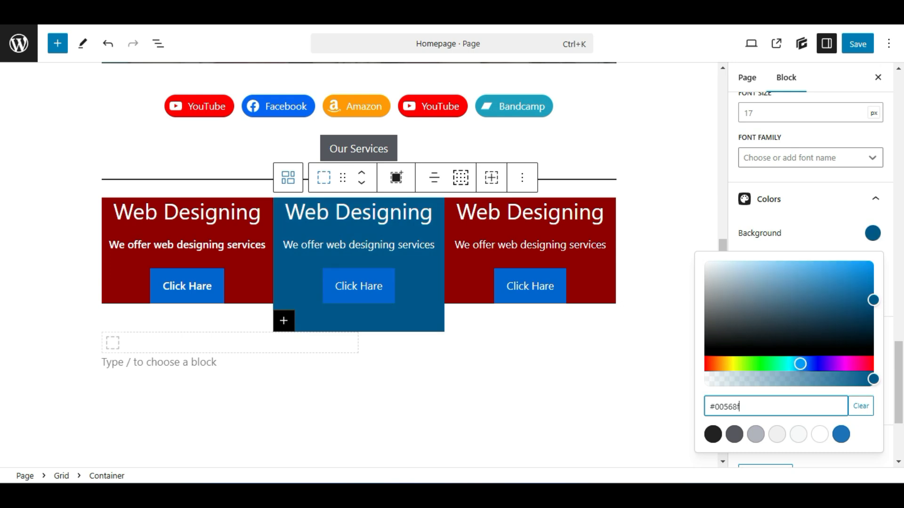
double_click(771, 406)
click(588, 291)
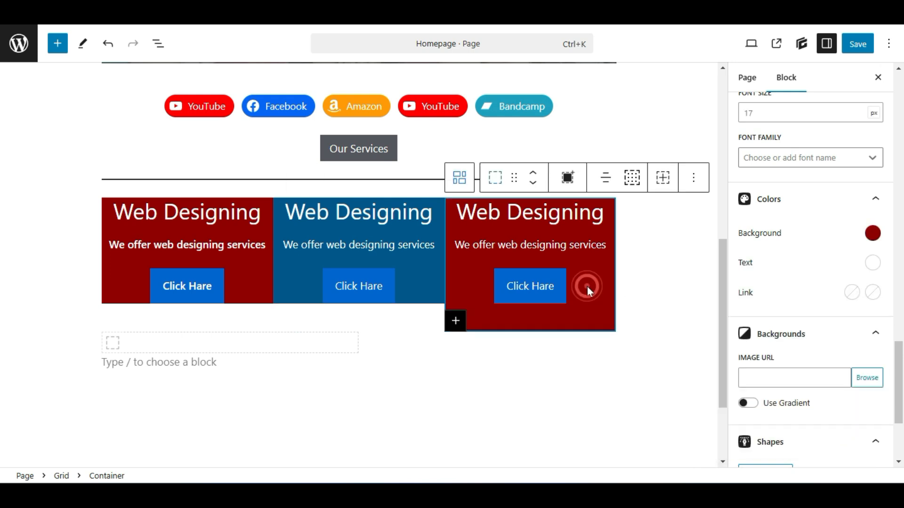
click(230, 285)
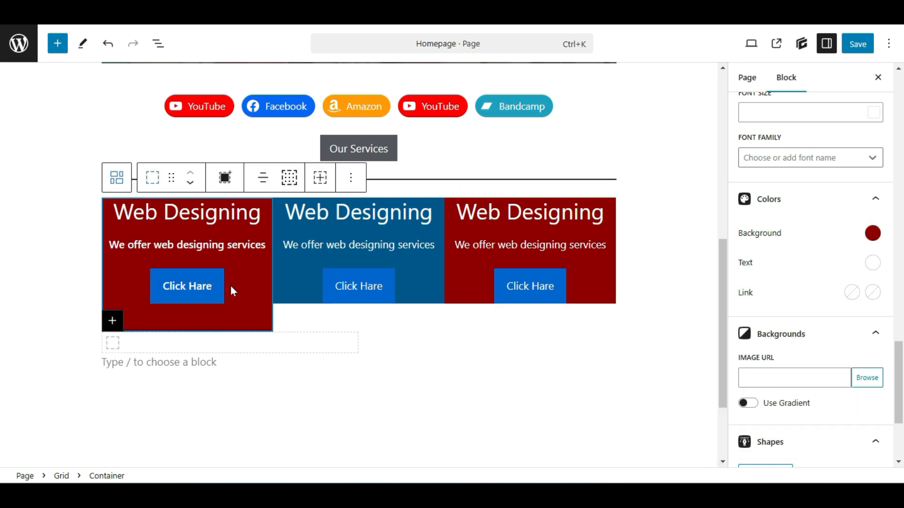
click(607, 284)
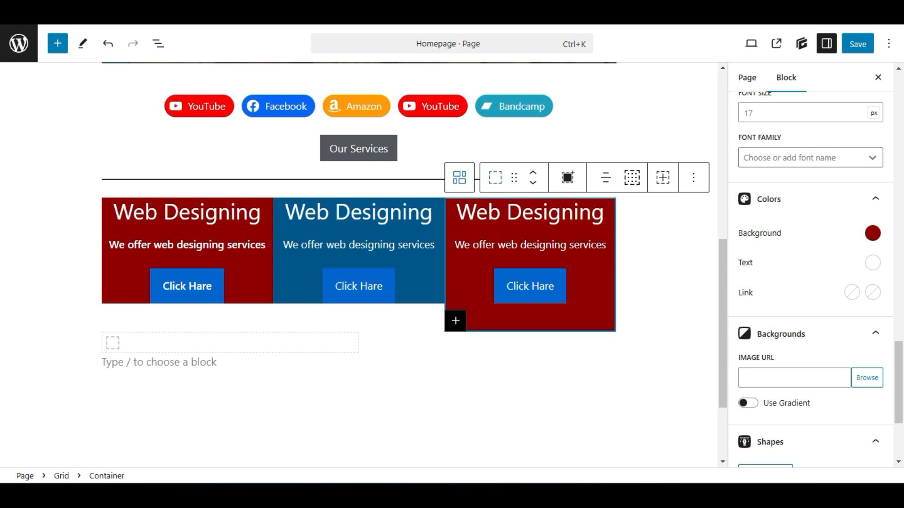
click(593, 219)
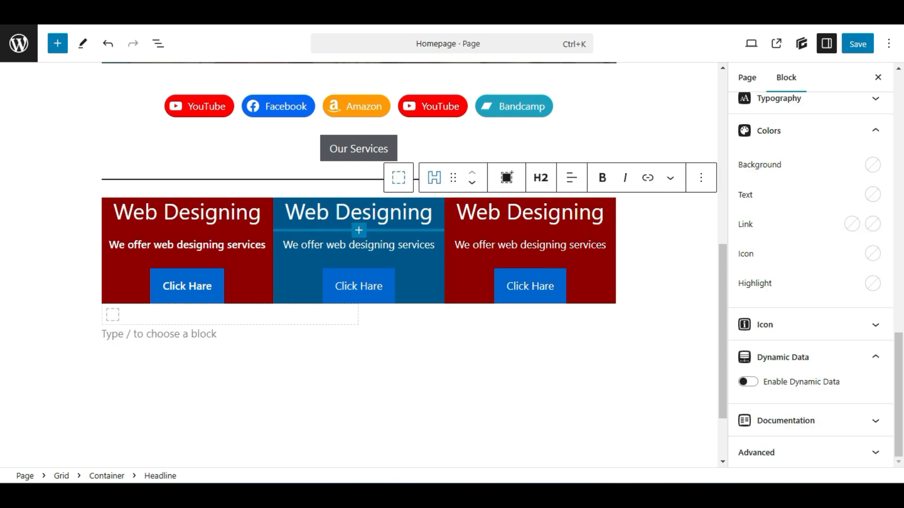
click(329, 207)
Set the font family of the first column's Web Designing heading to Georgia
click(205, 211)
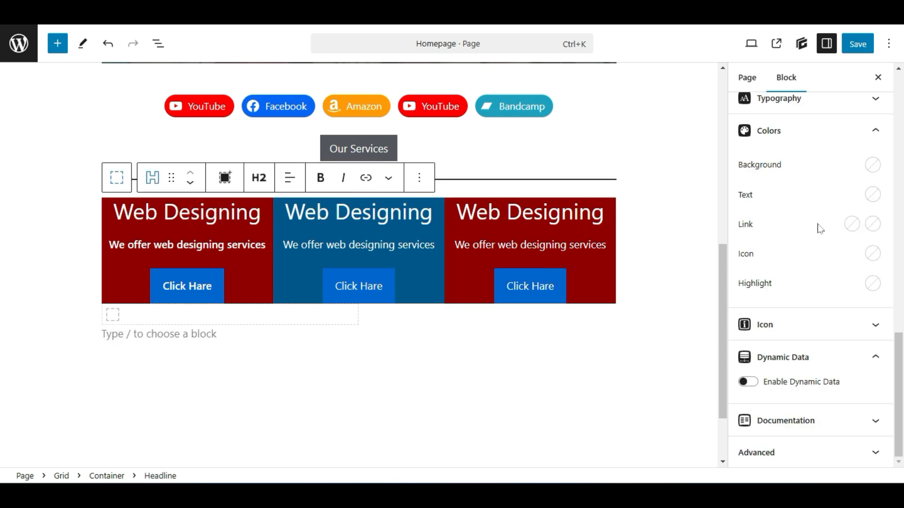
scroll(834, 278, up, 2)
scroll(833, 279, up, 3)
scroll(833, 278, down, 2)
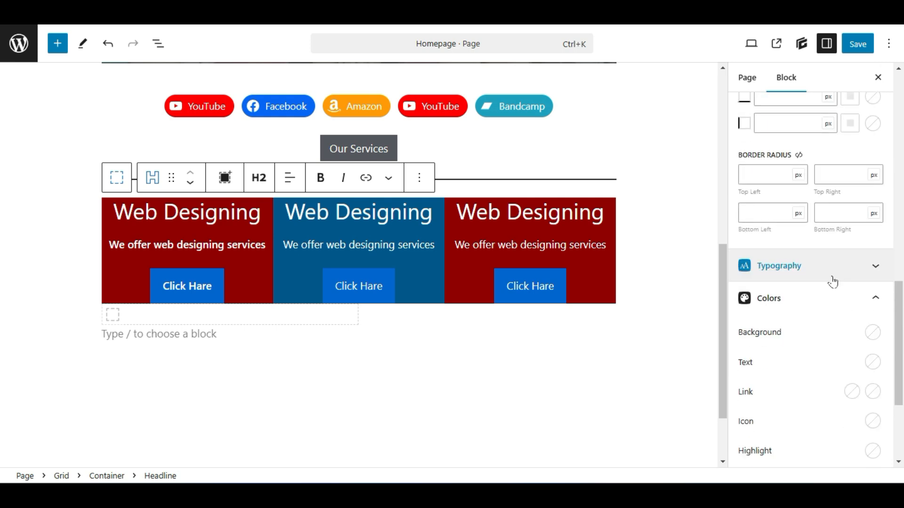
click(833, 277)
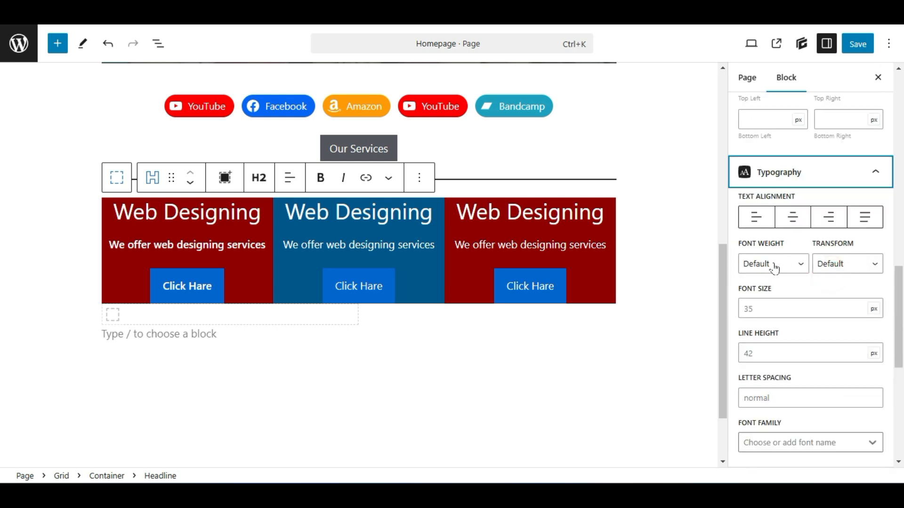
scroll(777, 269, down, 2)
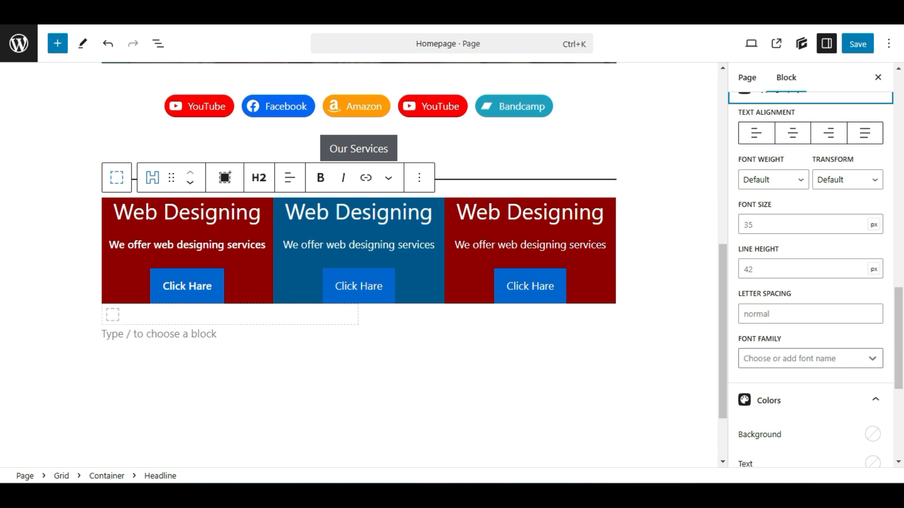
click(787, 224)
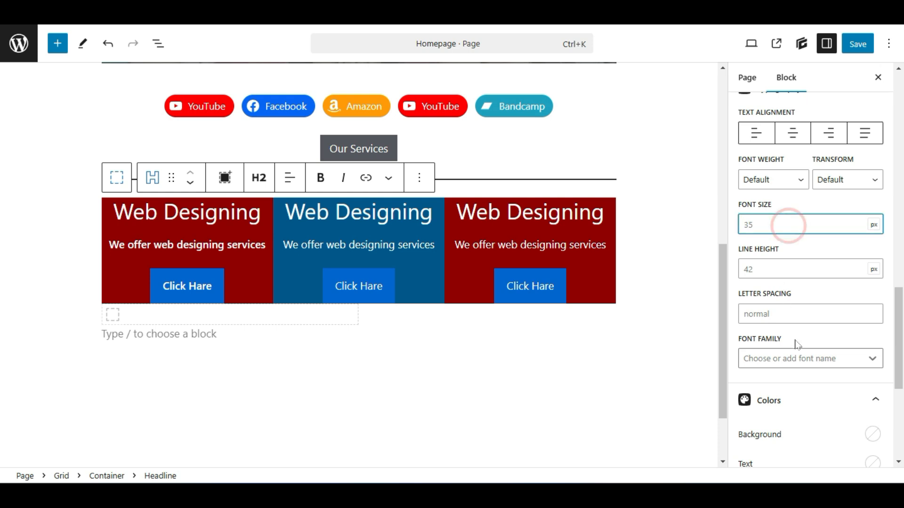
click(796, 359)
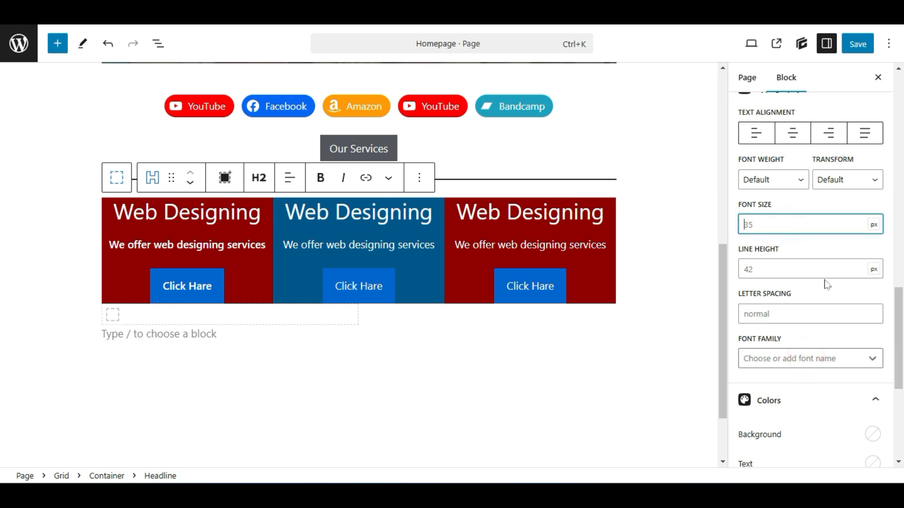
scroll(825, 283, down, 3)
click(819, 229)
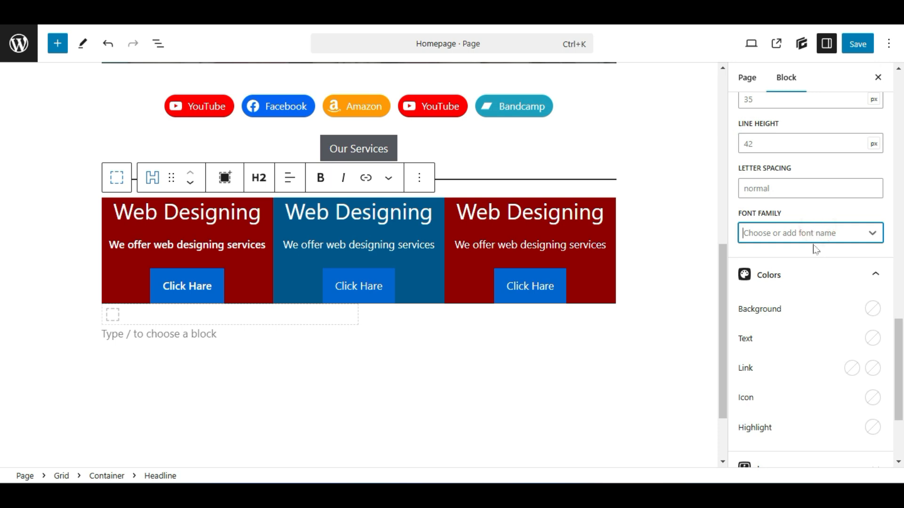
click(875, 229)
click(844, 229)
click(878, 232)
click(837, 234)
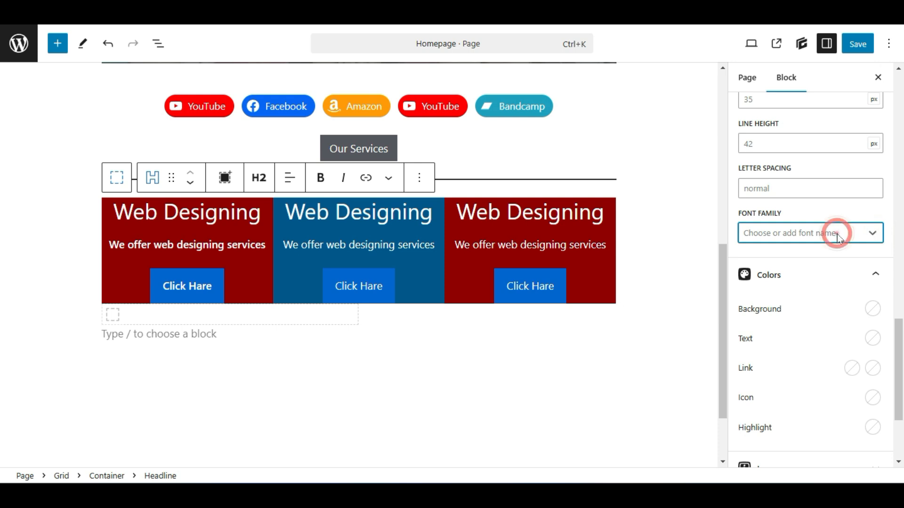
click(871, 238)
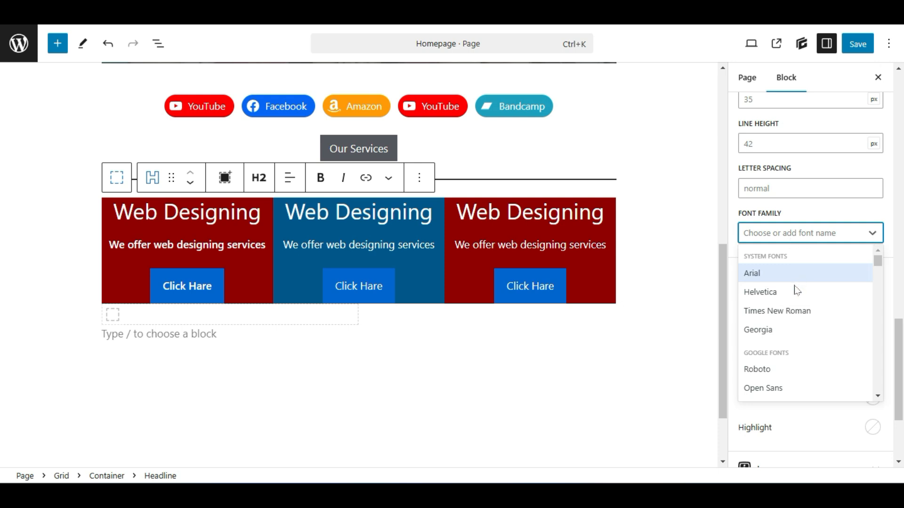
key(Down)
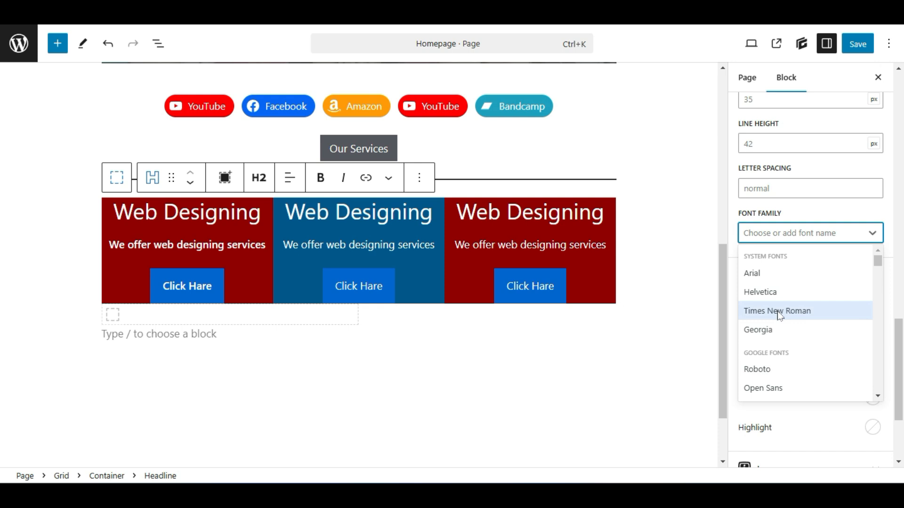
click(770, 329)
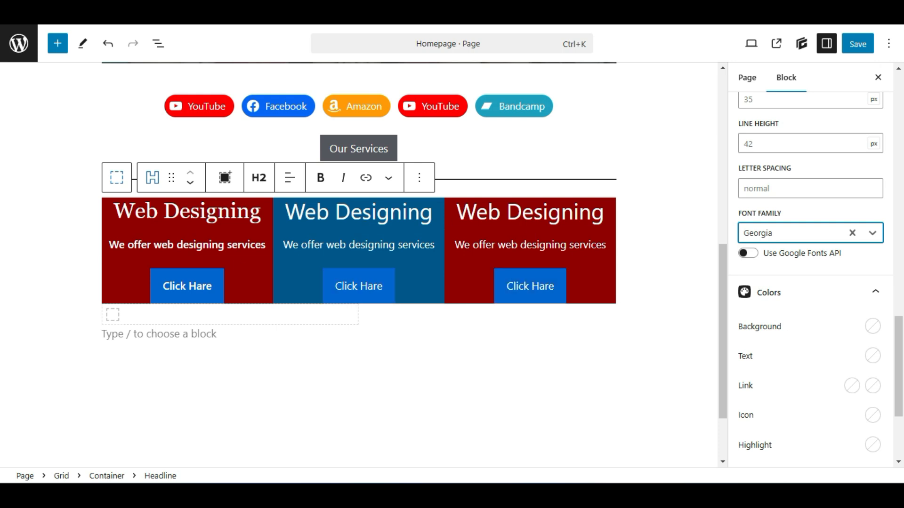
Set the font family of the middle column's Web Designing heading to Georgia
click(350, 213)
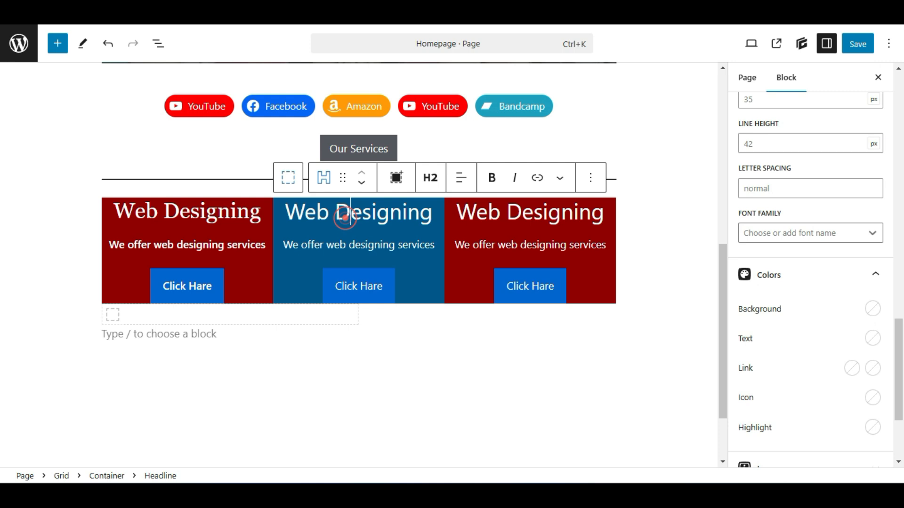
click(824, 236)
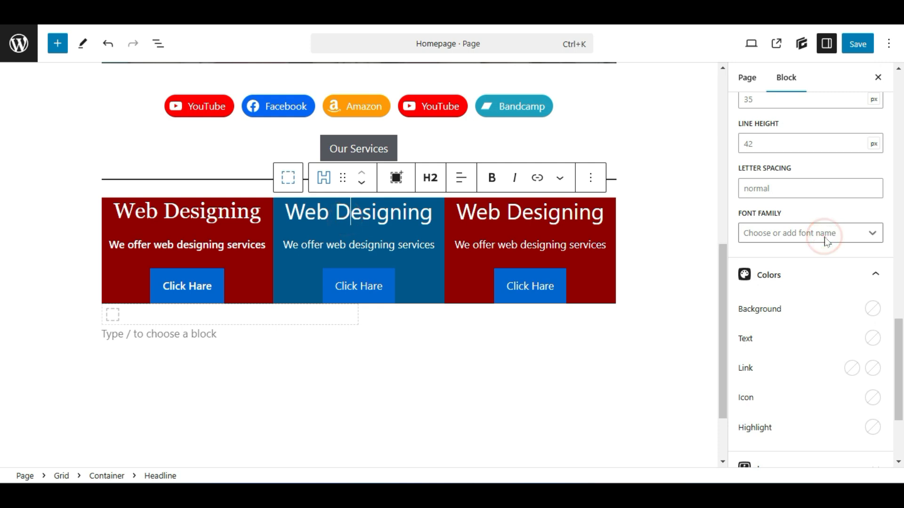
click(819, 238)
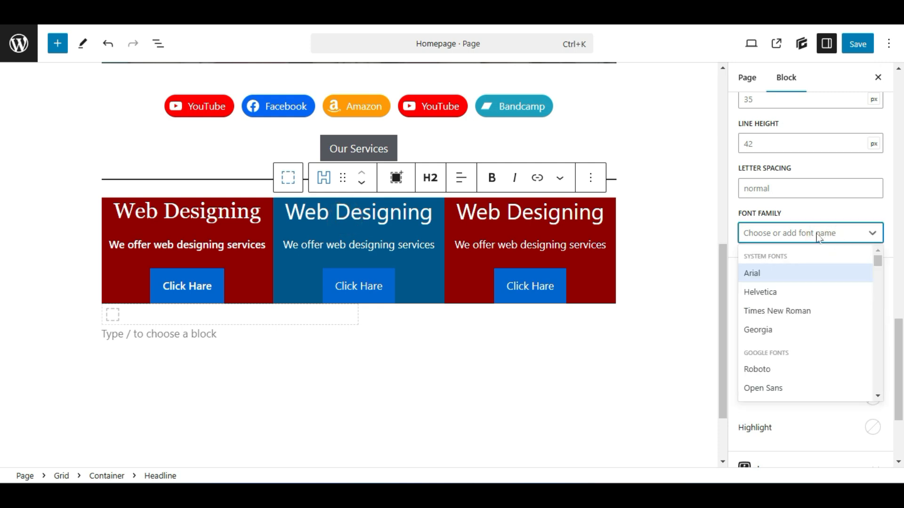
click(772, 331)
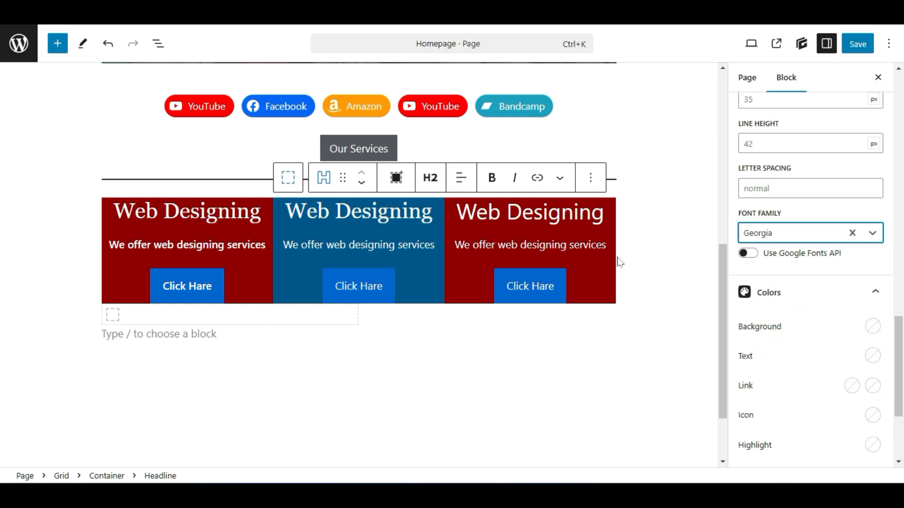
Give the third column's Web Designing heading the Georgia font family
click(579, 213)
click(808, 233)
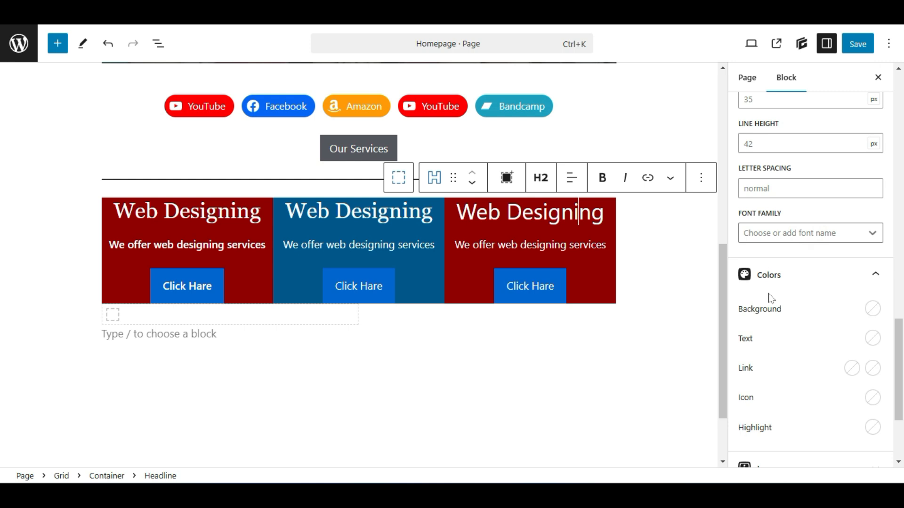
key(Down)
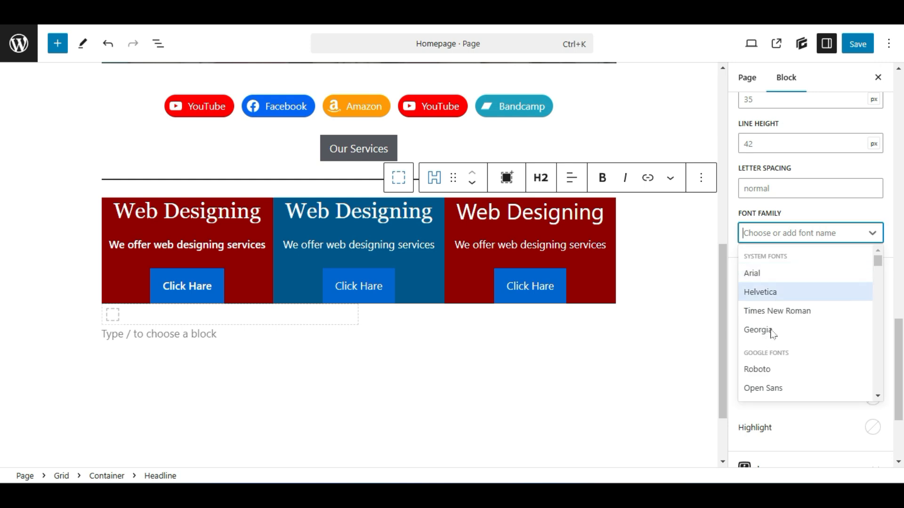
click(772, 331)
Look over the service grid in the editor and save the homepage
scroll(633, 333, up, 5)
scroll(409, 263, down, 4)
scroll(408, 264, up, 1)
click(864, 44)
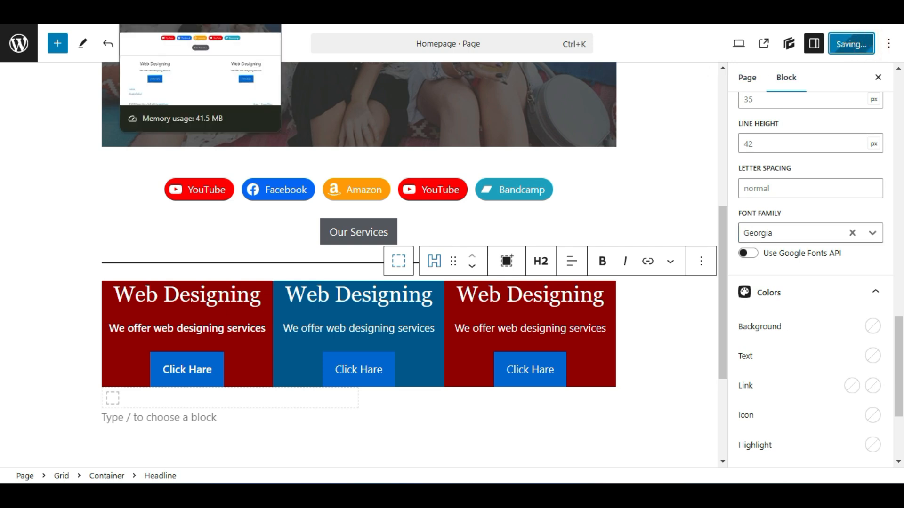
Check the social icons and service grid on the published homepage, and return to the page editor
click(179, 9)
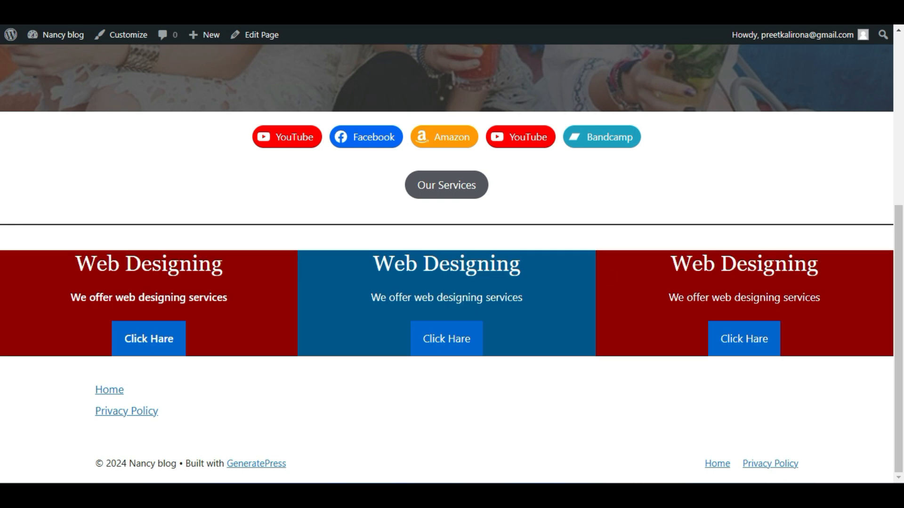
scroll(260, 301, up, 5)
scroll(361, 247, down, 5)
click(183, 21)
Select the empty paragraph below the service grid and open the full block library
scroll(218, 169, down, 4)
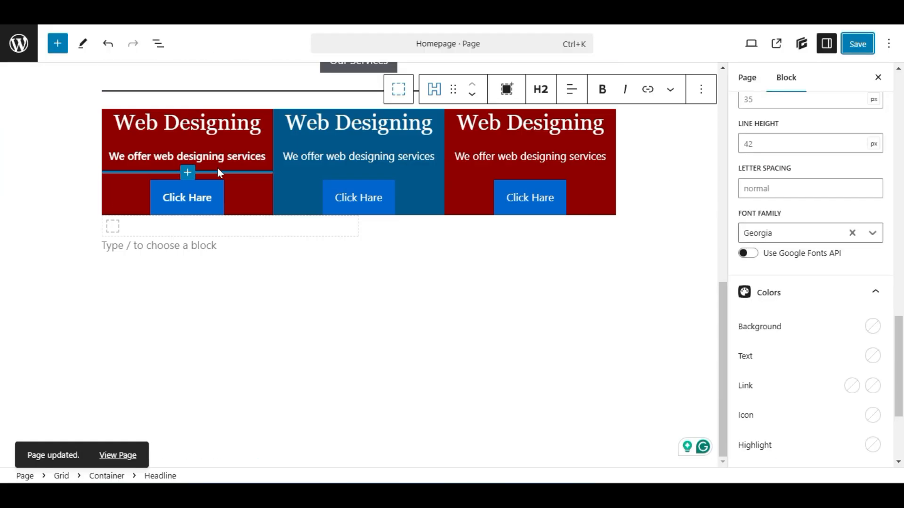
click(225, 256)
click(176, 254)
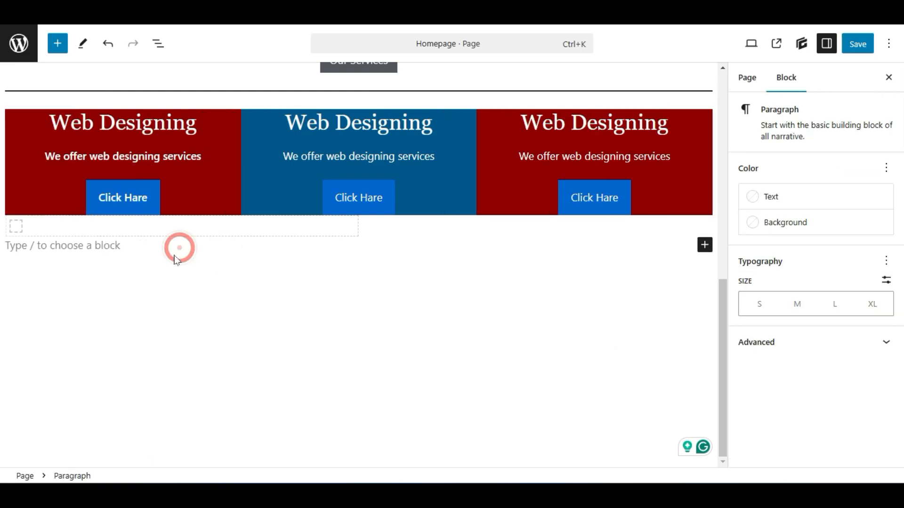
click(64, 48)
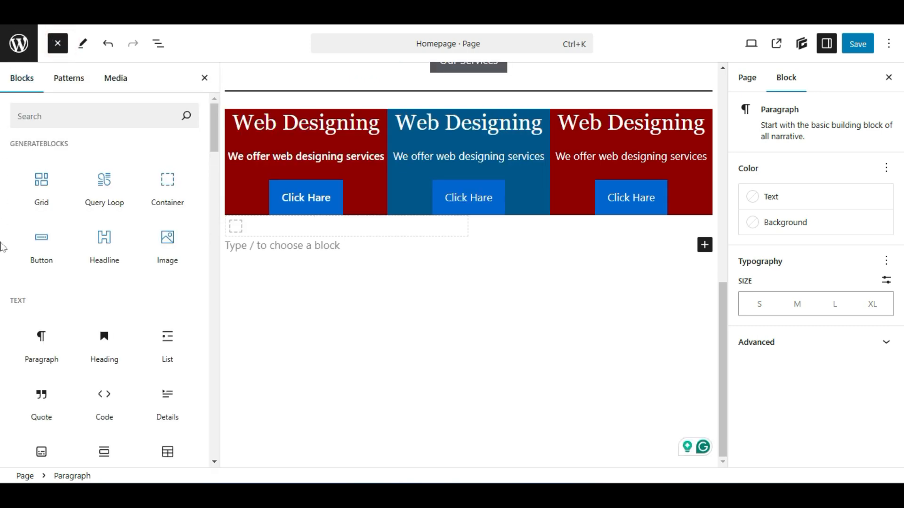
Examine the available text, design, widget, theme and embed blocks in the block library
scroll(3, 247, down, 4)
scroll(3, 247, up, 3)
scroll(2, 248, down, 3)
scroll(3, 247, down, 10)
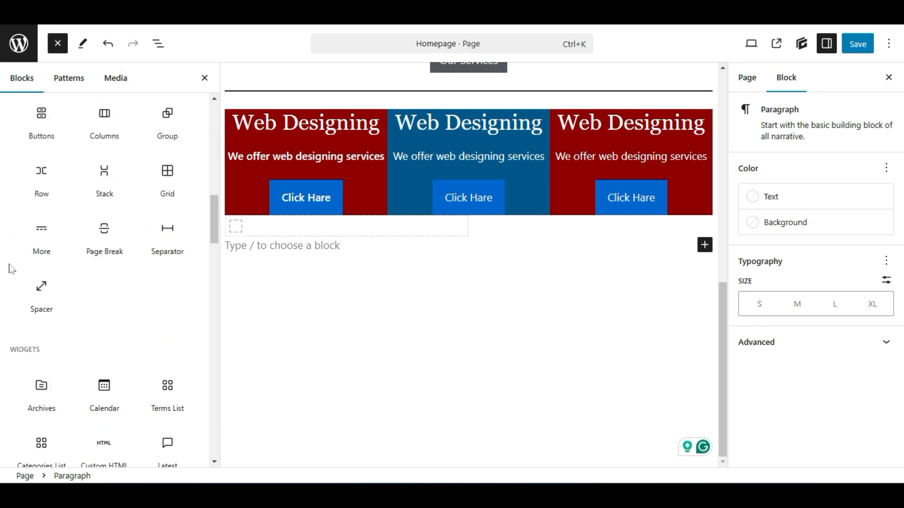
scroll(12, 269, down, 10)
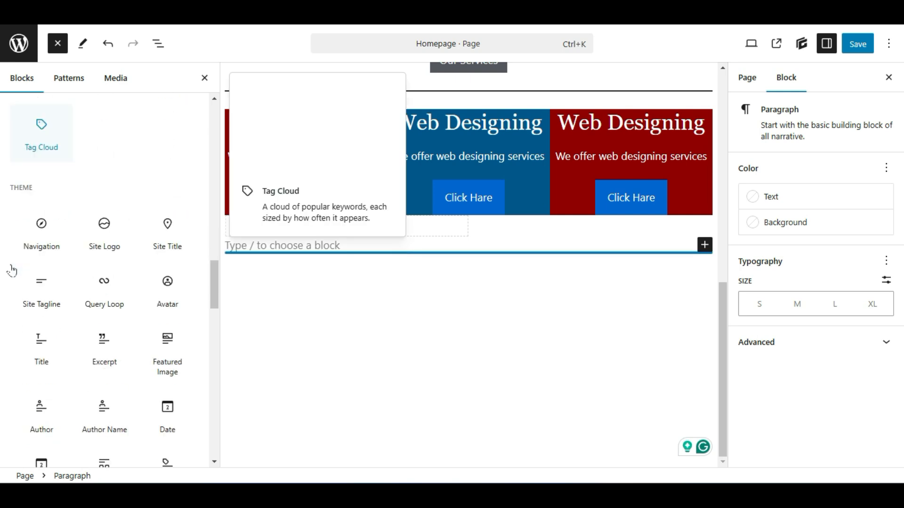
scroll(11, 270, down, 5)
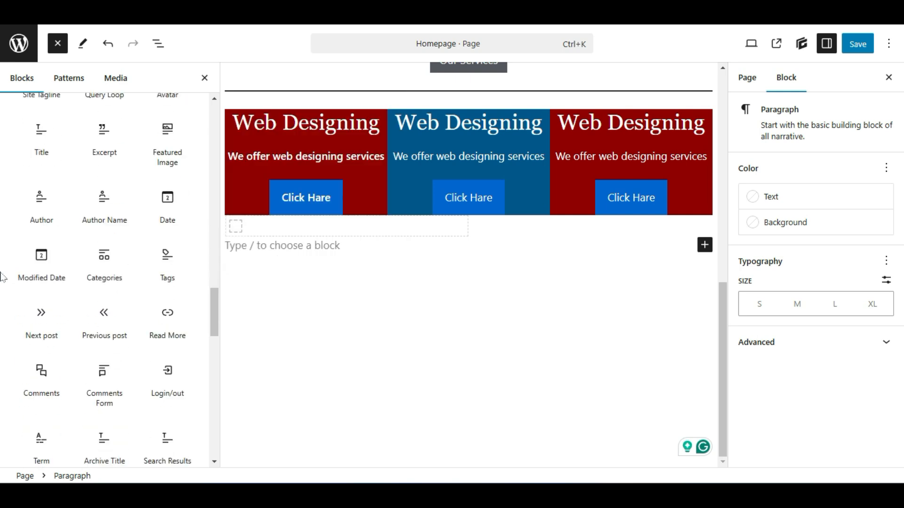
scroll(2, 277, down, 8)
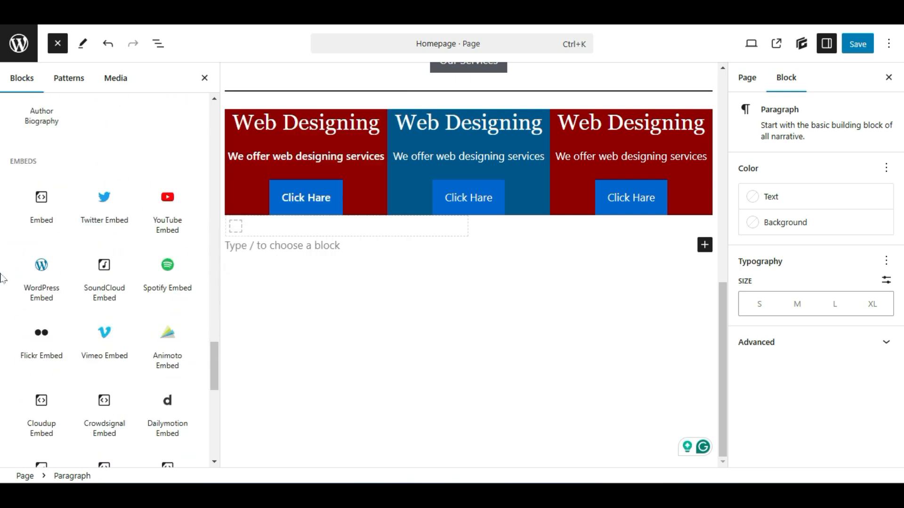
scroll(2, 278, down, 10)
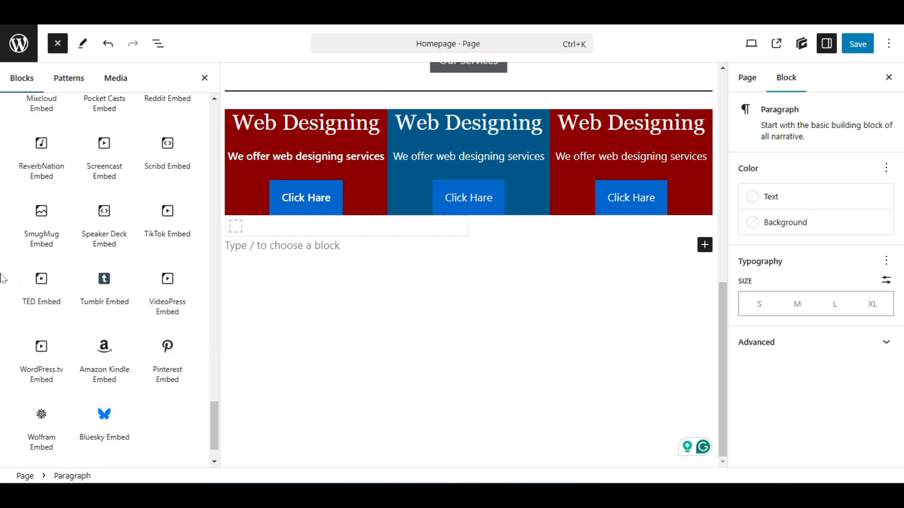
Switch to the WordPress dashboard, open the Add Plugins page and search the plugins for "block"
scroll(2, 283, up, 20)
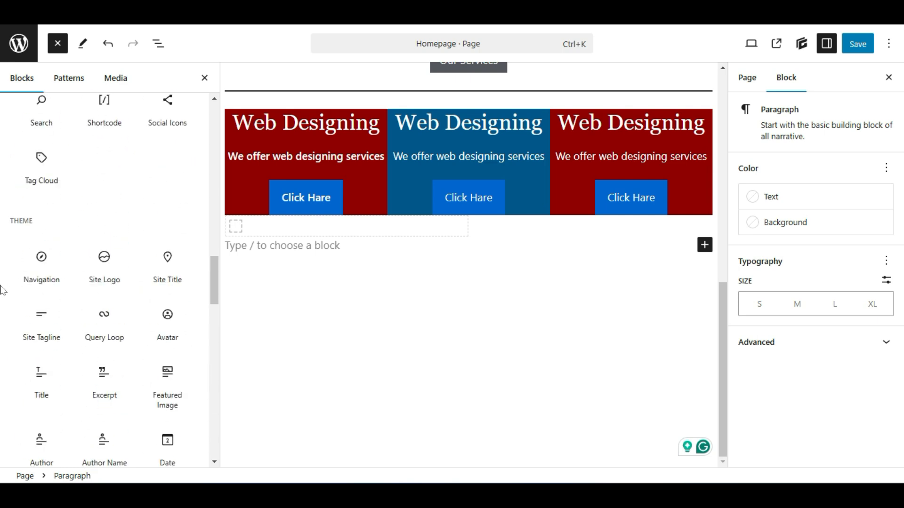
scroll(2, 296, up, 6)
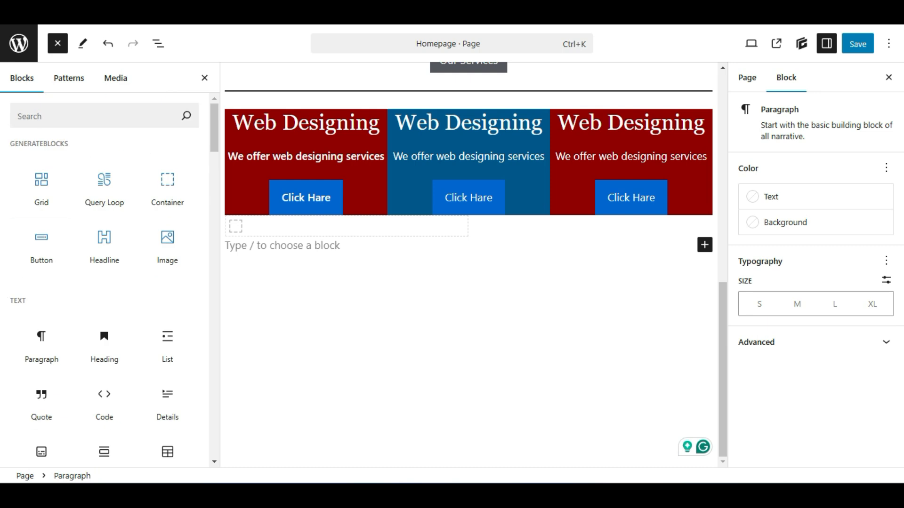
click(103, 9)
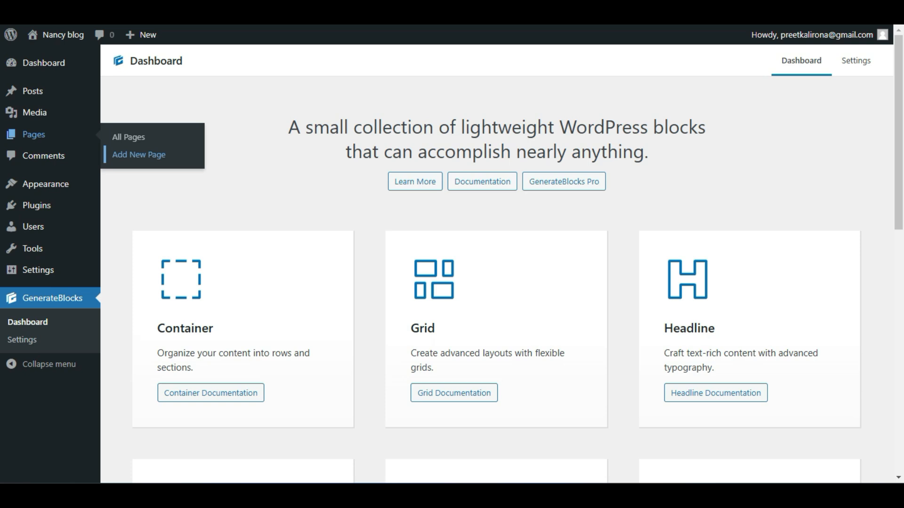
click(289, 104)
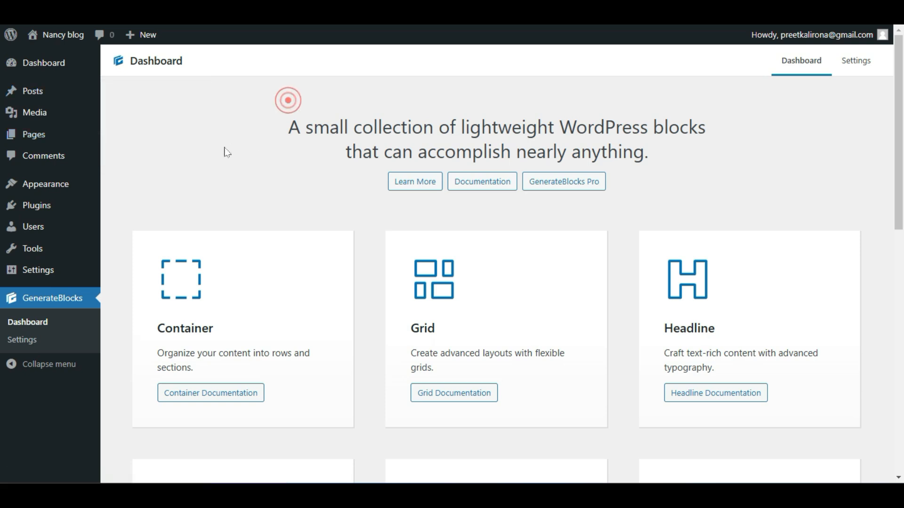
mouse_move(45, 207)
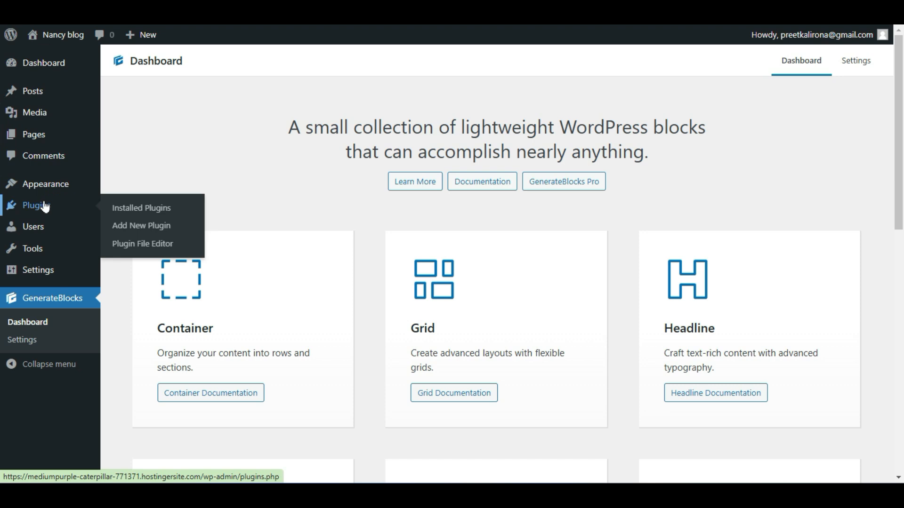
click(132, 227)
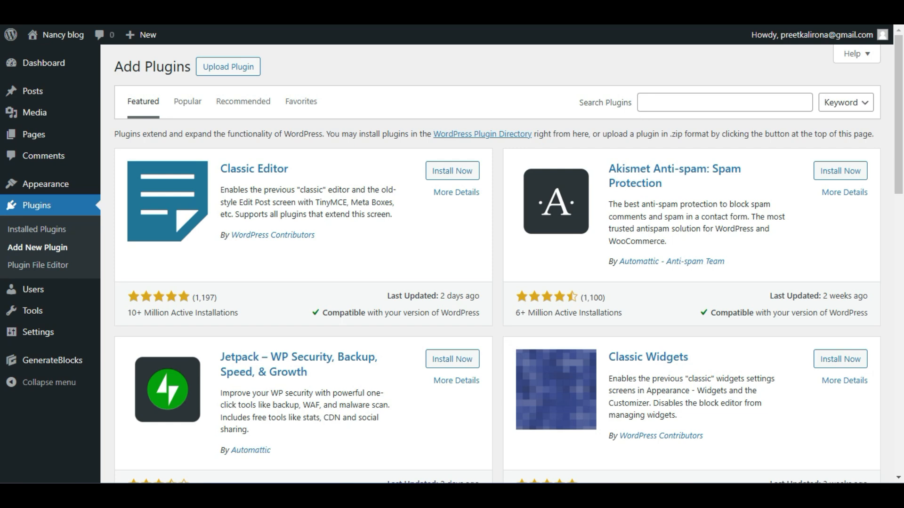
click(709, 98)
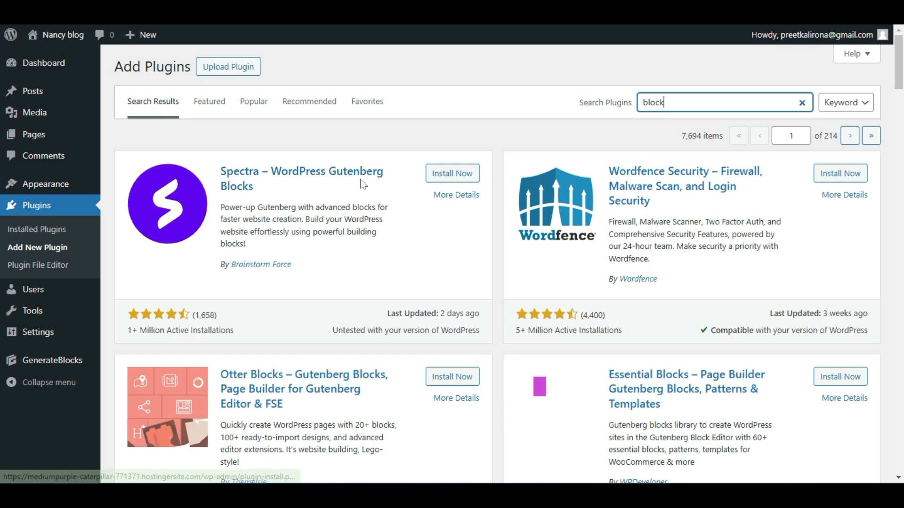
Install and activate the Spectra – WordPress Gutenberg Blocks plugin, and look over its dashboard page
click(445, 173)
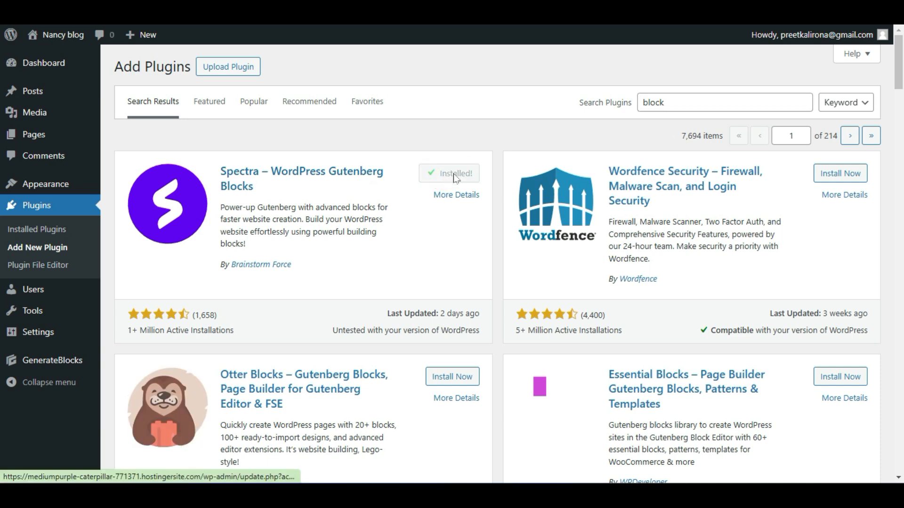
click(459, 178)
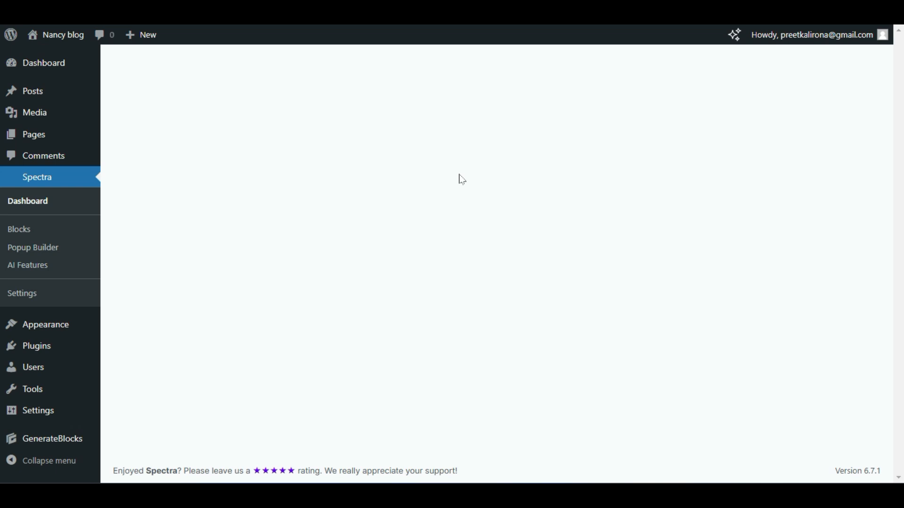
scroll(385, 232, down, 5)
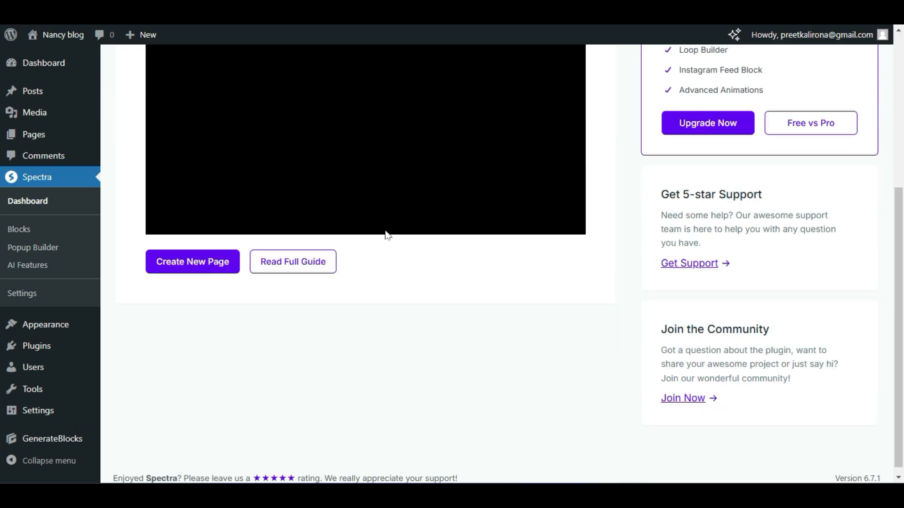
scroll(379, 254, up, 5)
scroll(365, 278, down, 3)
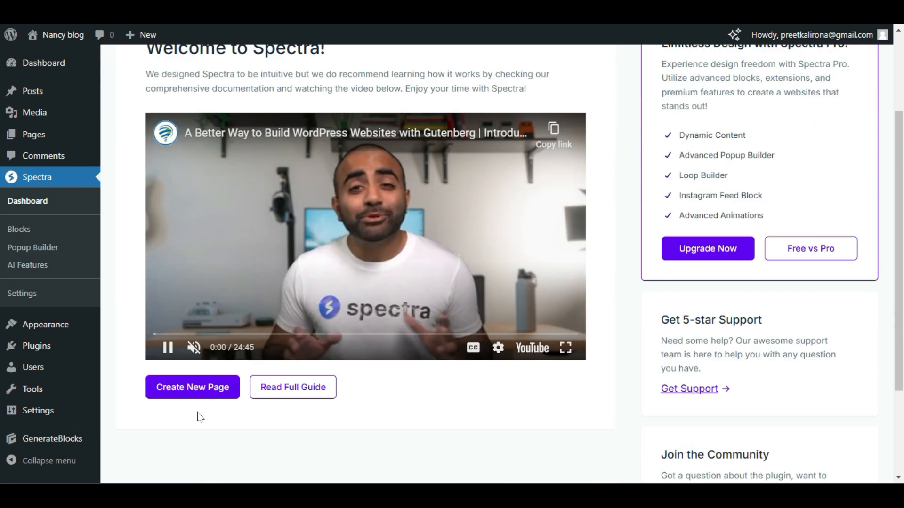
click(157, 348)
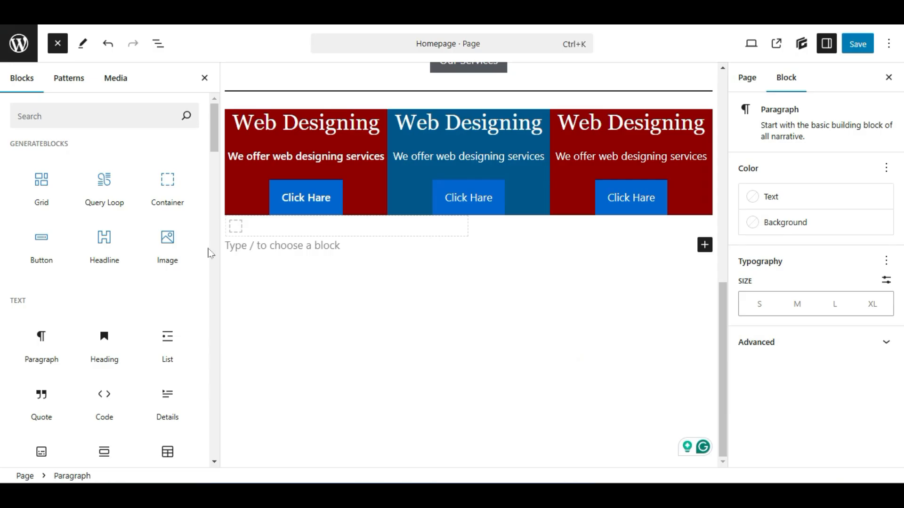
Save the homepage, reload its editor and open the block library to browse the Spectra blocks
click(858, 44)
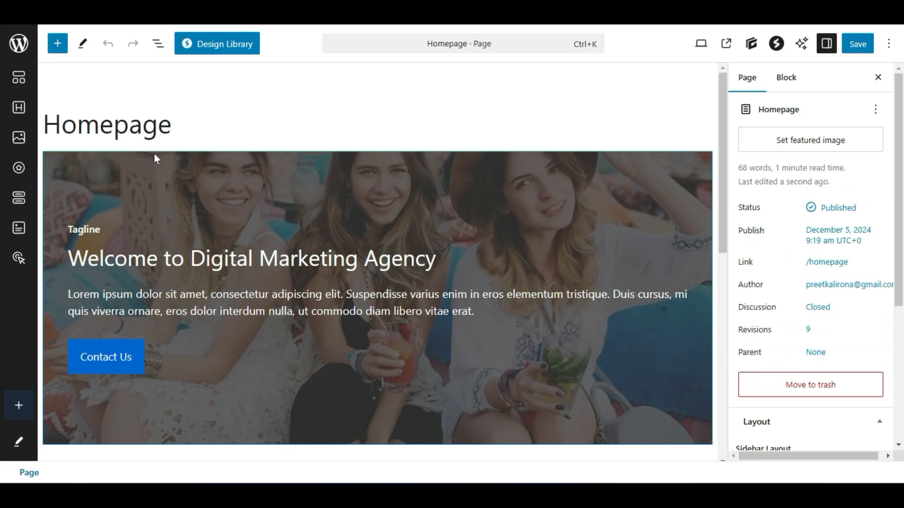
click(58, 44)
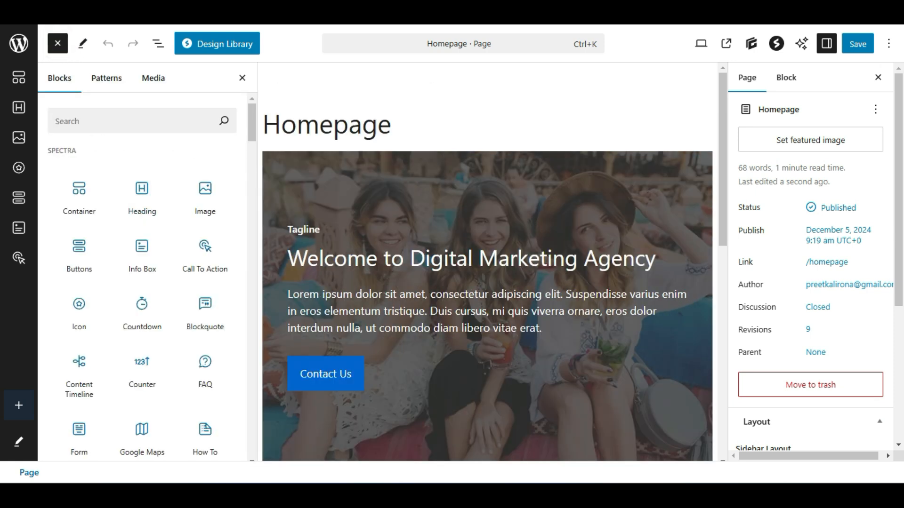
scroll(111, 284, down, 3)
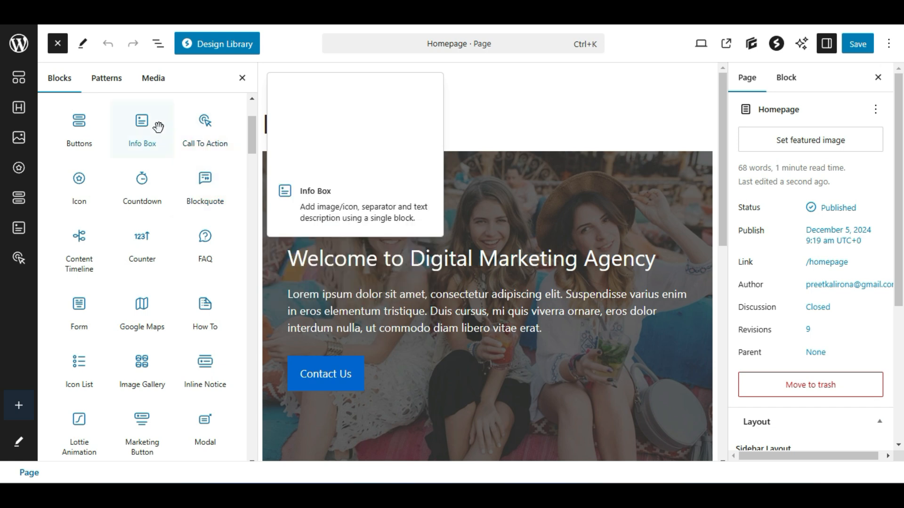
Insert a Spectra Countdown block below the service grid
click(153, 190)
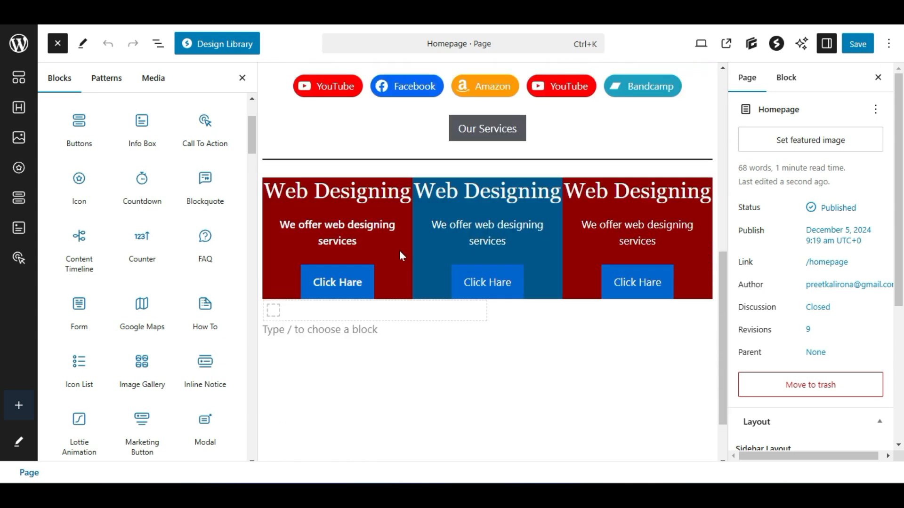
scroll(399, 251, down, 2)
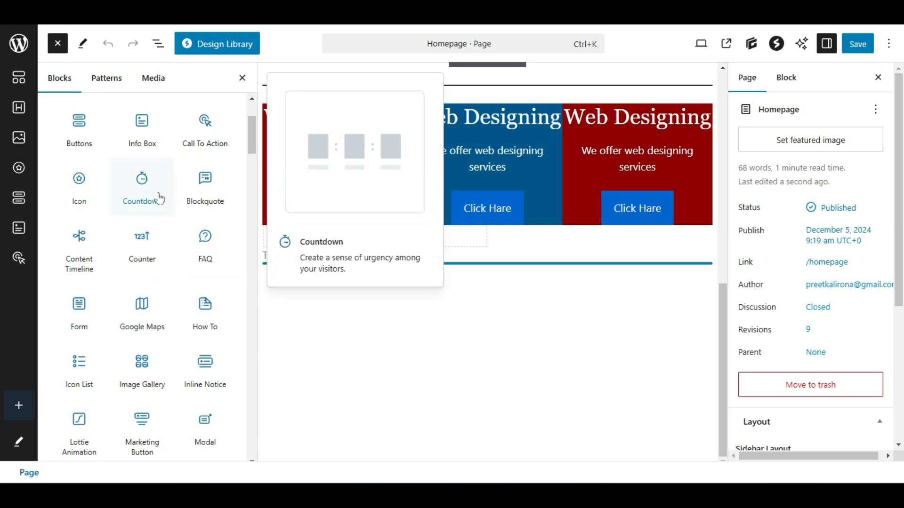
click(145, 184)
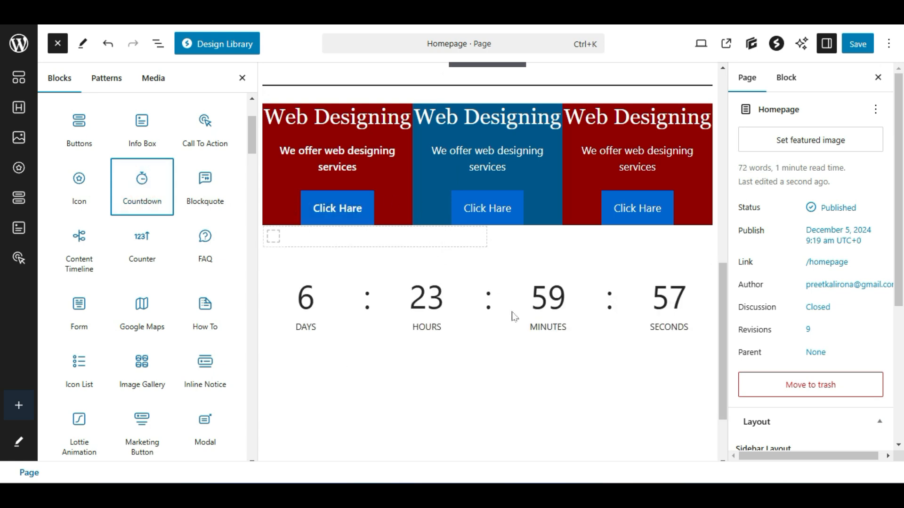
scroll(146, 353, down, 6)
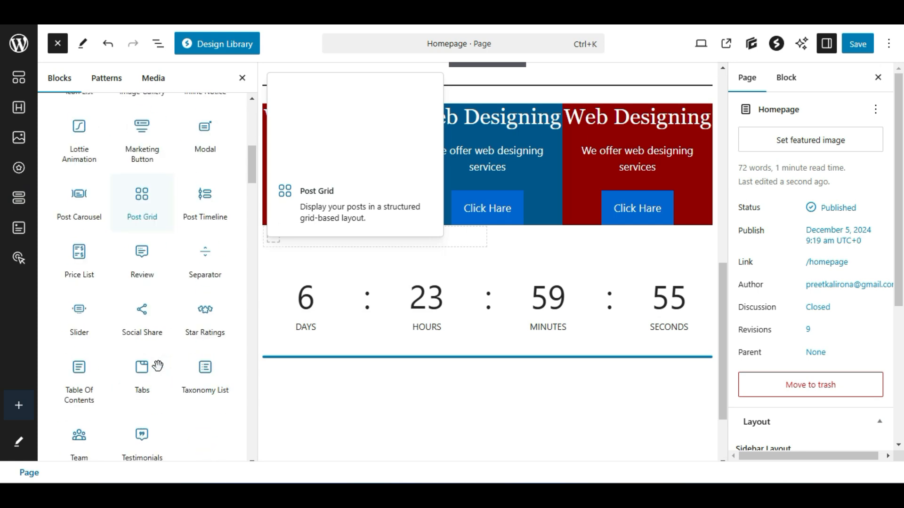
scroll(151, 369, up, 5)
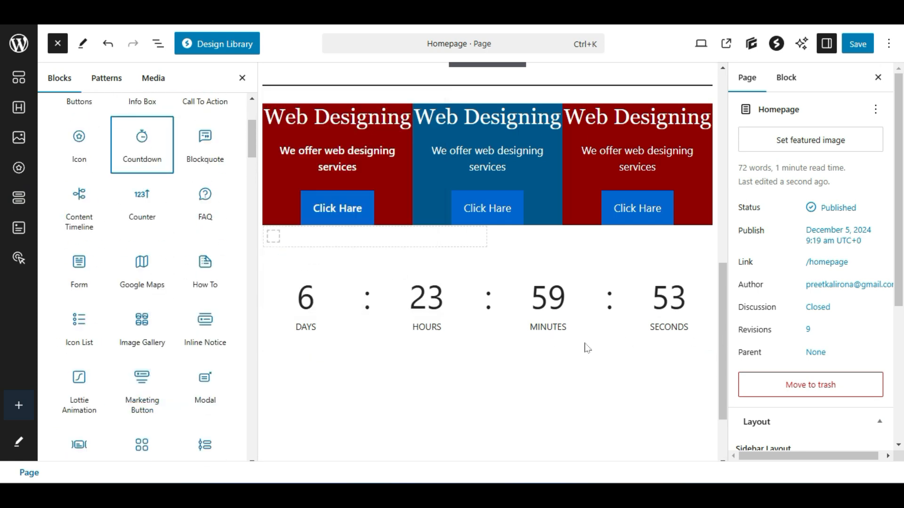
Delete the Countdown block below the service grid
click(531, 304)
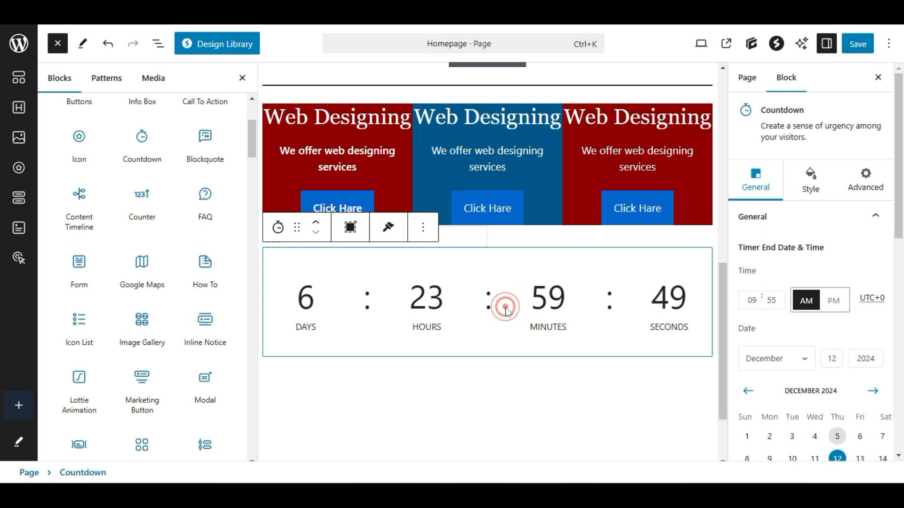
click(423, 227)
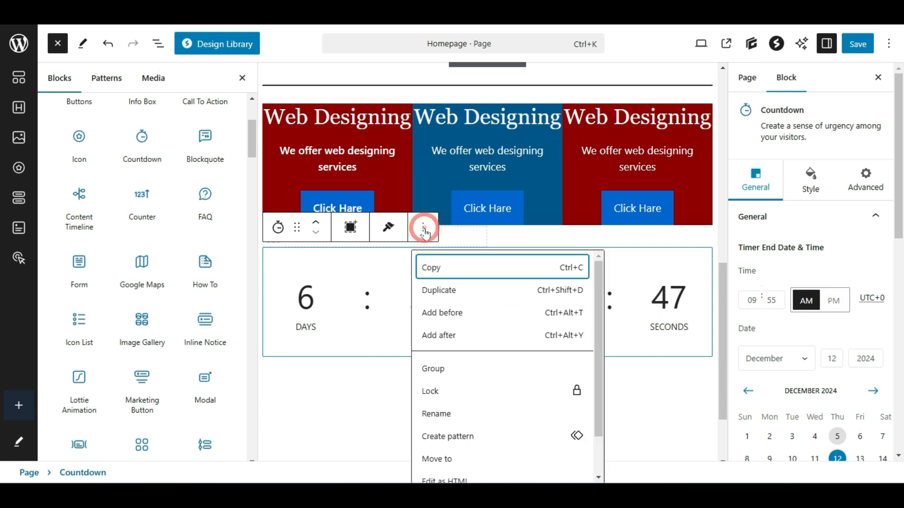
scroll(481, 376, down, 1)
click(497, 471)
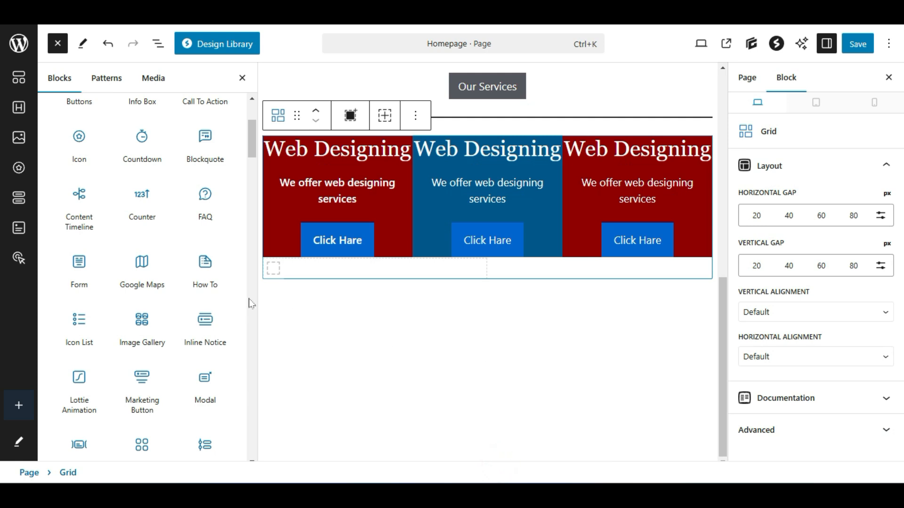
Insert a Spectra Image Gallery block below the service grid
mouse_move(118, 232)
scroll(118, 233, down, 4)
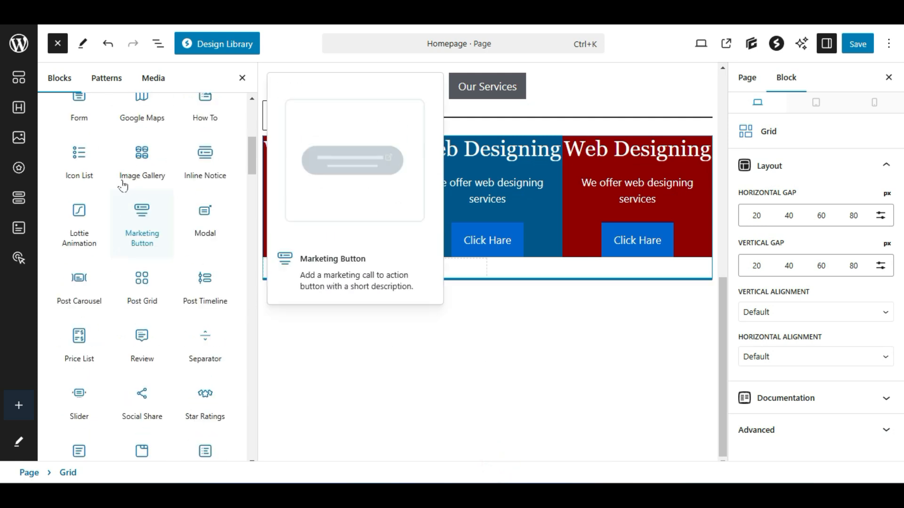
drag(127, 163, 429, 293)
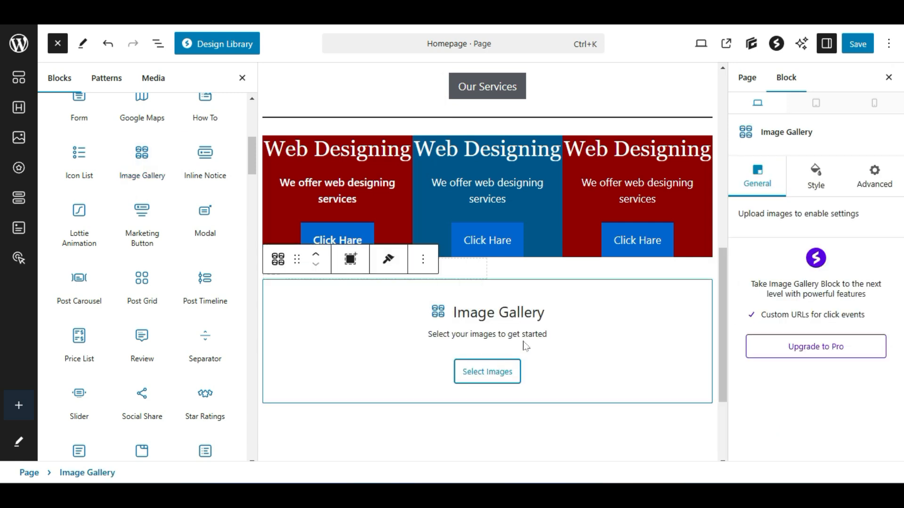
scroll(526, 347, down, 1)
Fill the gallery with the blue-background woman, boy1.jpg, Elementor character and three-women images from the media library
click(476, 326)
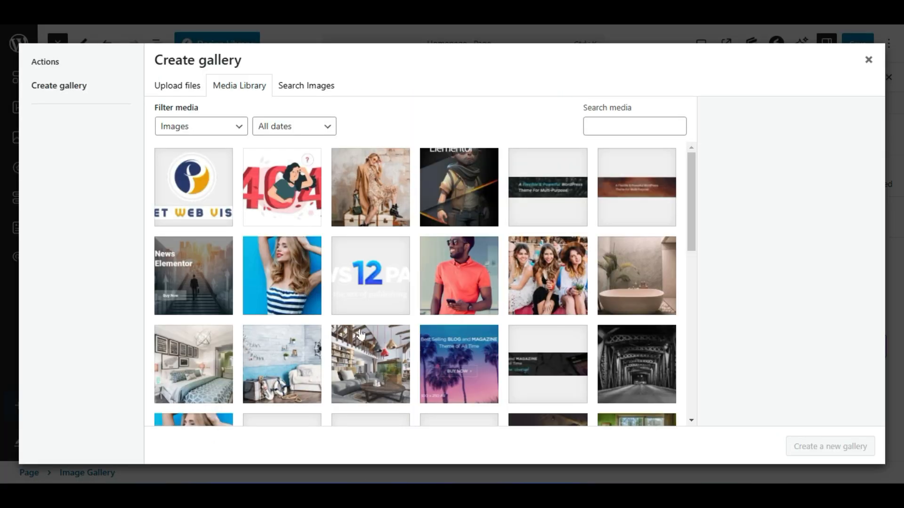
click(280, 286)
click(436, 292)
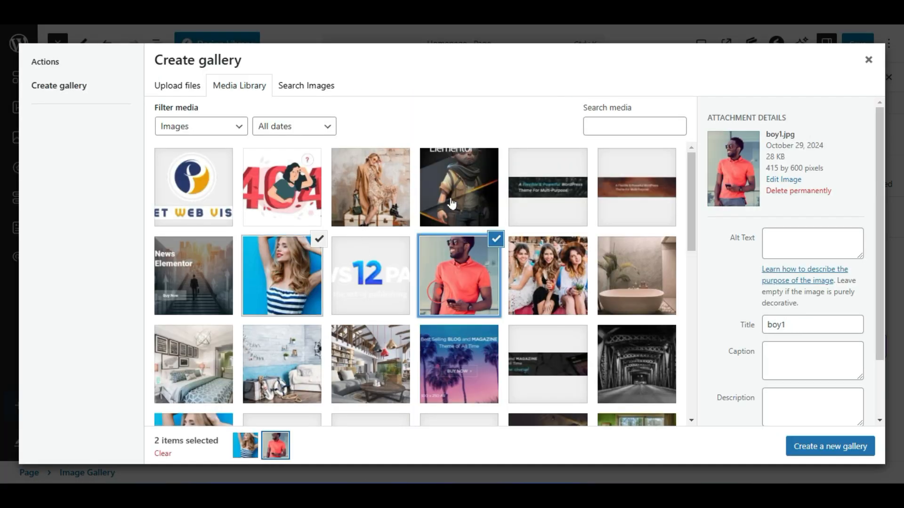
click(451, 204)
click(548, 256)
click(820, 438)
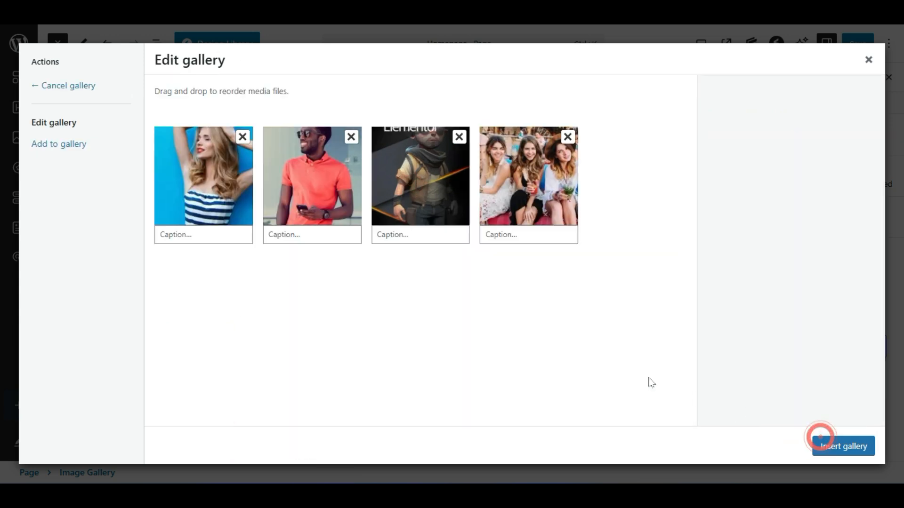
click(856, 449)
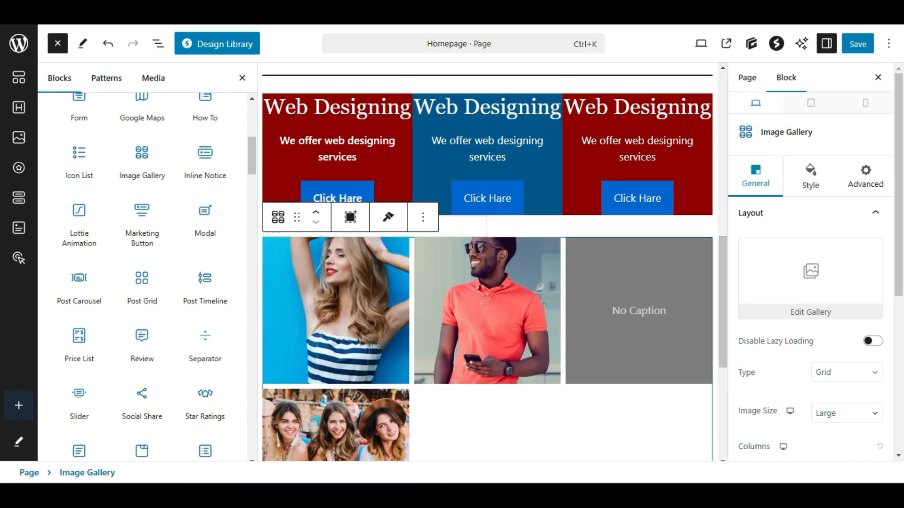
scroll(693, 296, down, 2)
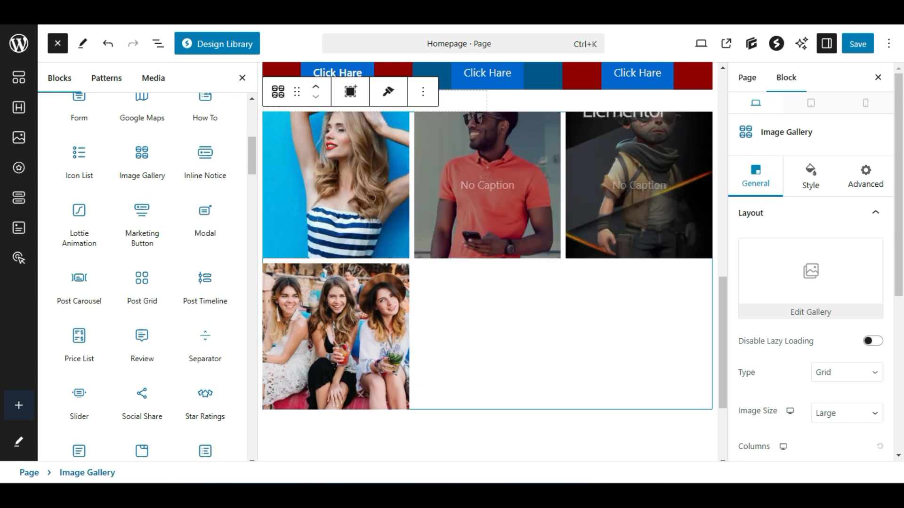
scroll(487, 262, up, 2)
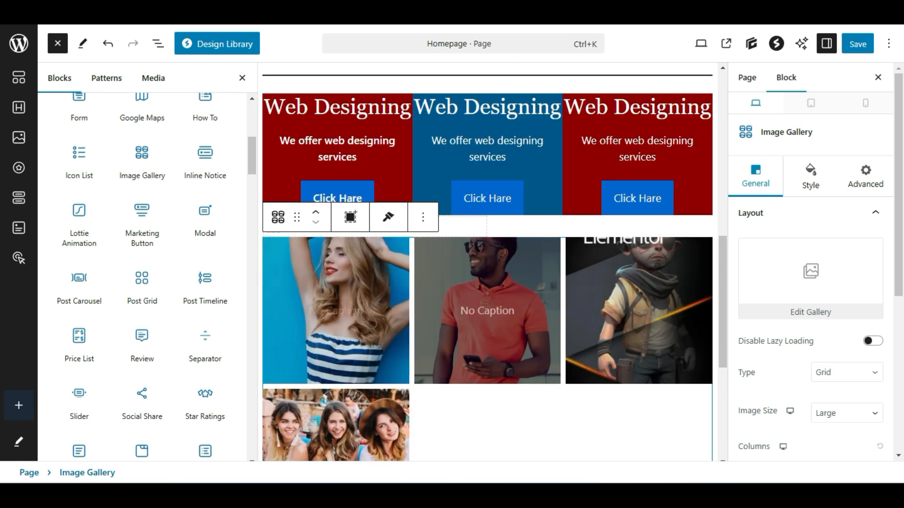
Delete the Image Gallery block below the service grid
mouse_move(137, 151)
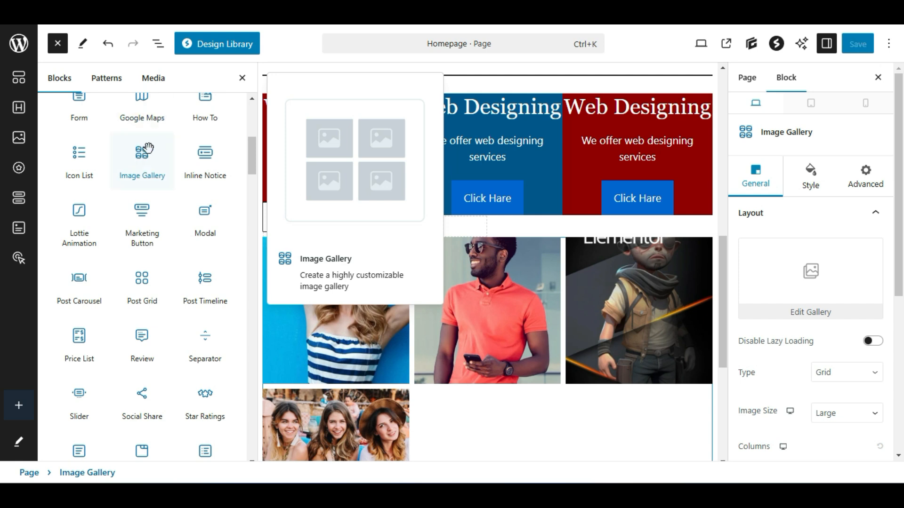
mouse_move(143, 154)
mouse_down()
mouse_move(156, 159)
mouse_move(135, 159)
mouse_up()
click(615, 343)
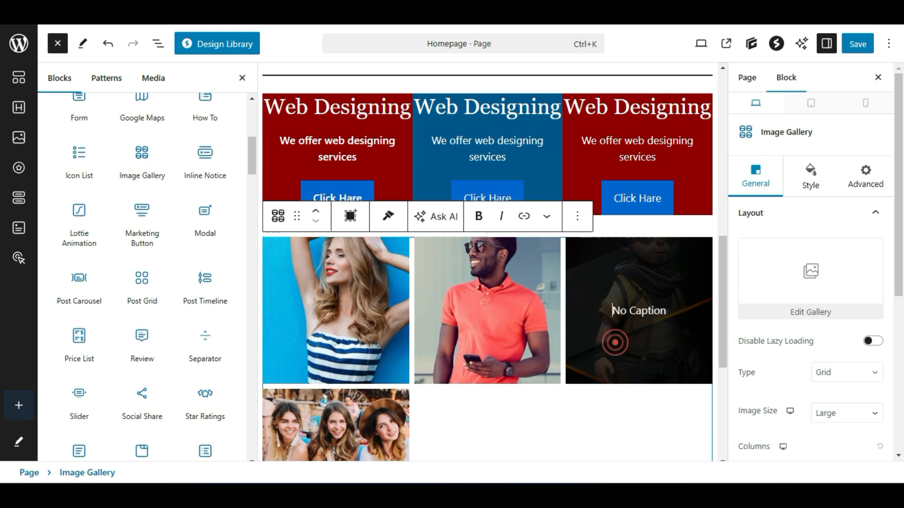
click(577, 217)
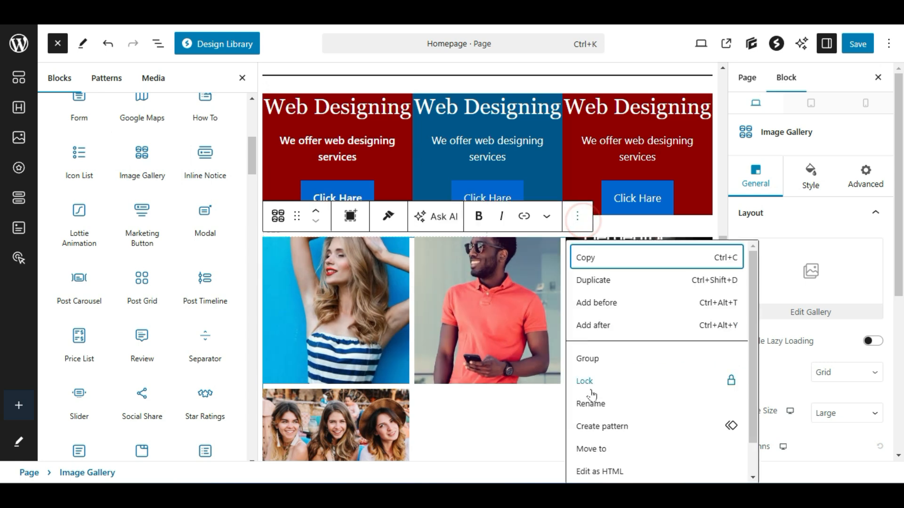
scroll(594, 437, down, 1)
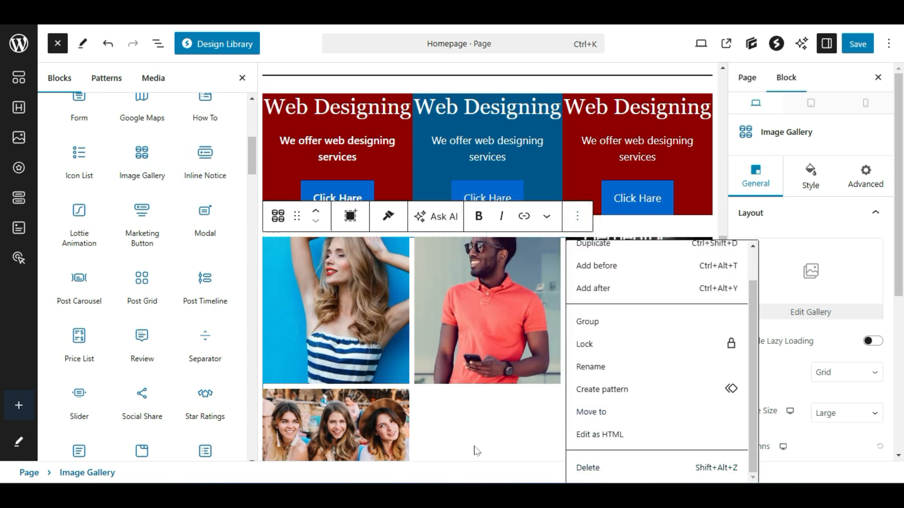
click(598, 467)
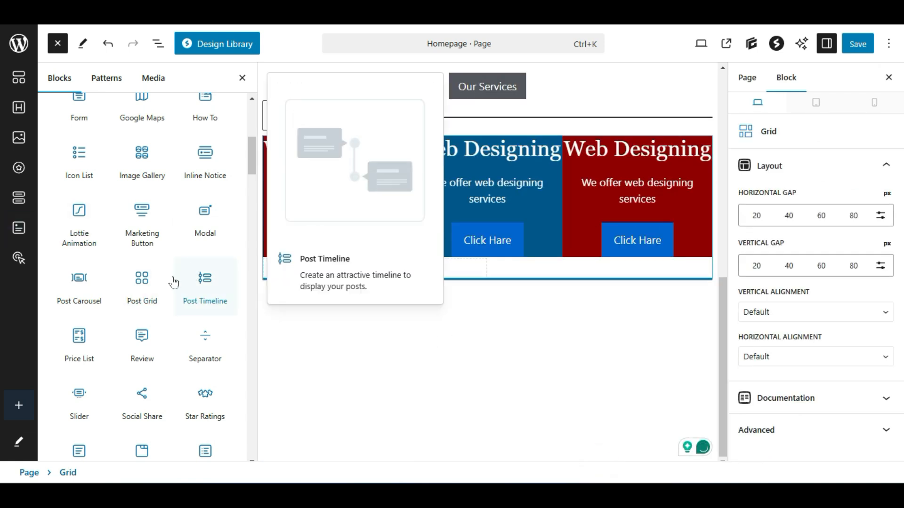
Insert a Spectra Post Grid block below the service grid
scroll(173, 285, down, 1)
scroll(144, 193, down, 1)
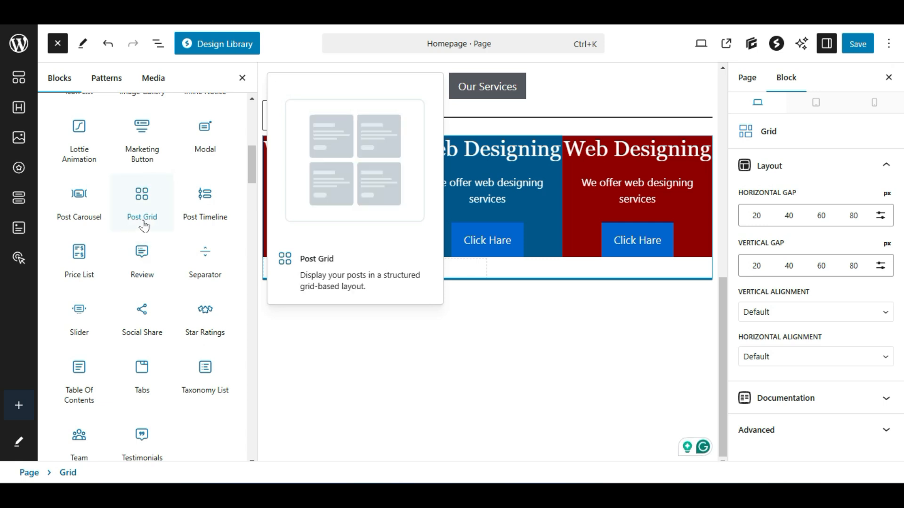
scroll(503, 299, up, 5)
scroll(496, 293, up, 1)
scroll(495, 292, down, 6)
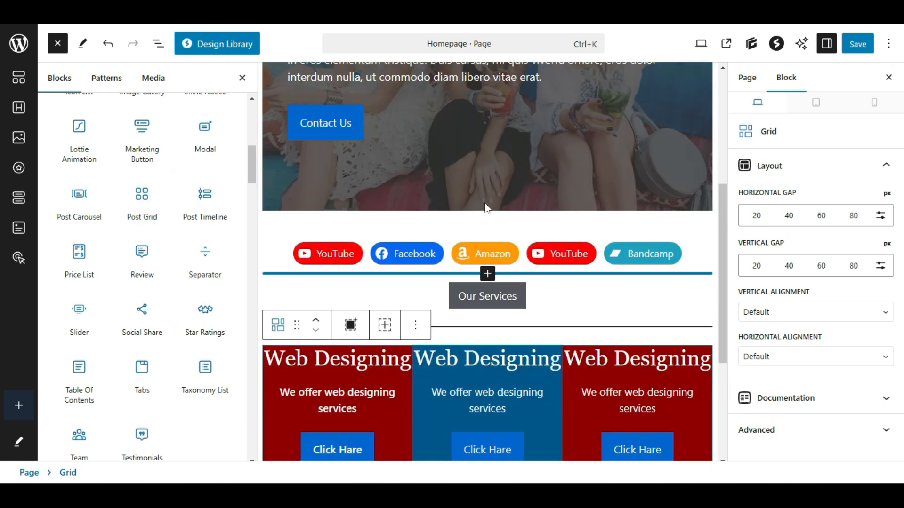
mouse_move(142, 201)
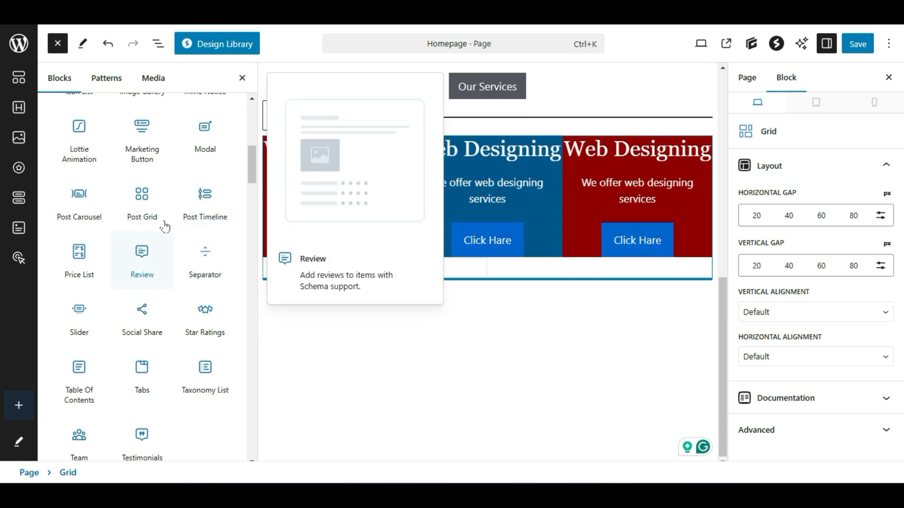
scroll(141, 196, up, 5)
scroll(144, 197, down, 4)
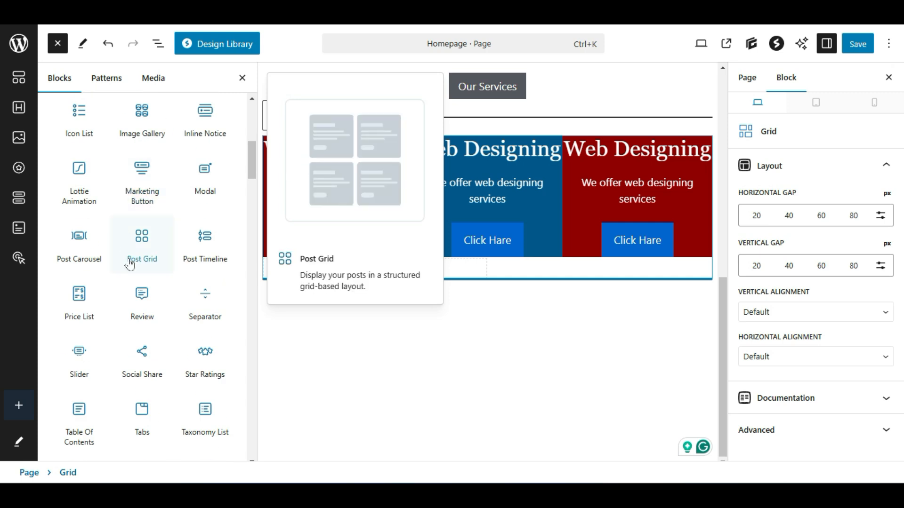
drag(150, 238, 410, 292)
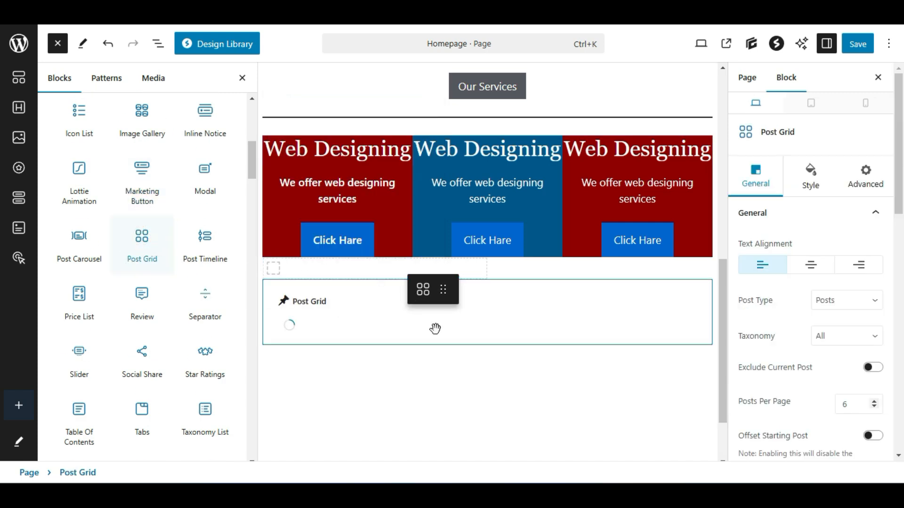
scroll(533, 356, down, 3)
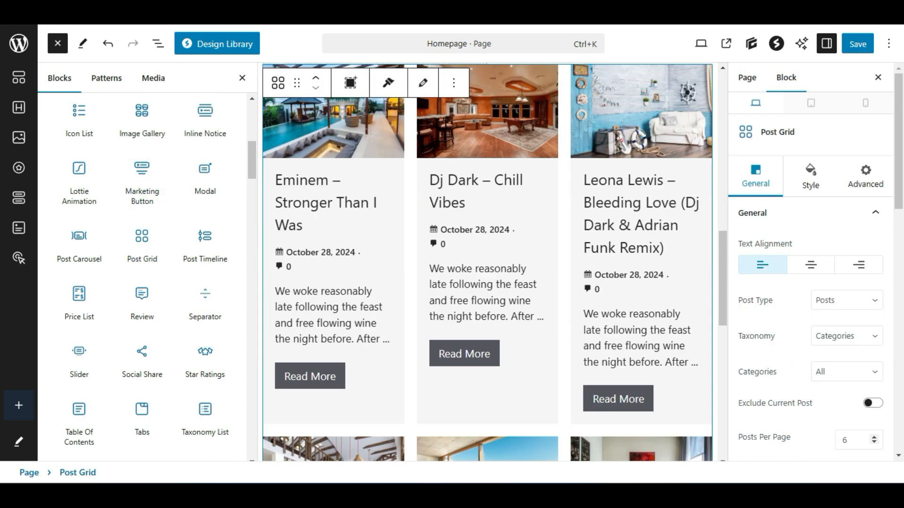
Close the block library and examine the post cards of the Post Grid across the full page width
click(242, 78)
scroll(374, 275, up, 2)
scroll(374, 275, down, 3)
scroll(451, 253, down, 6)
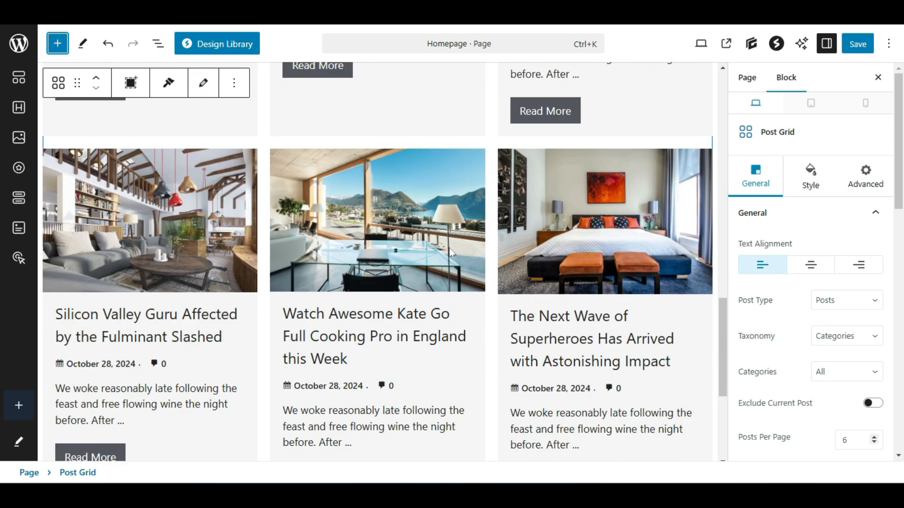
scroll(446, 247, up, 5)
scroll(239, 199, up, 5)
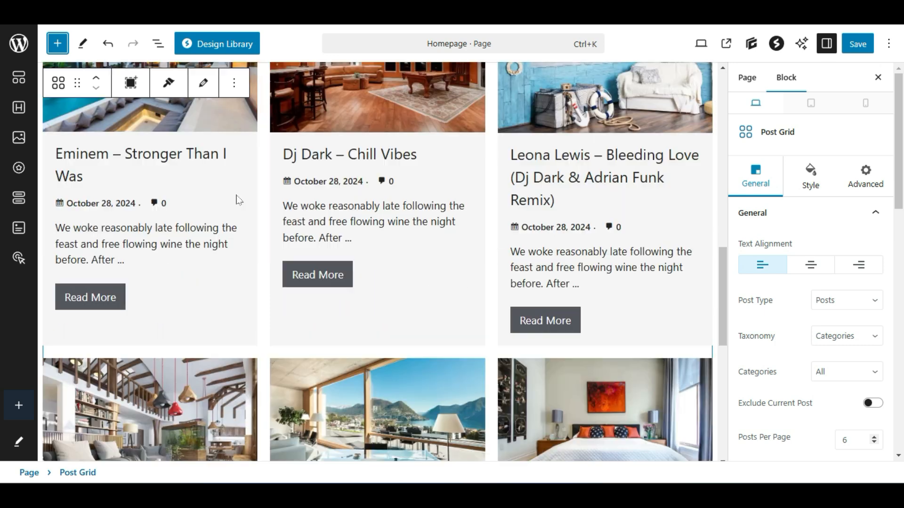
scroll(661, 254, down, 7)
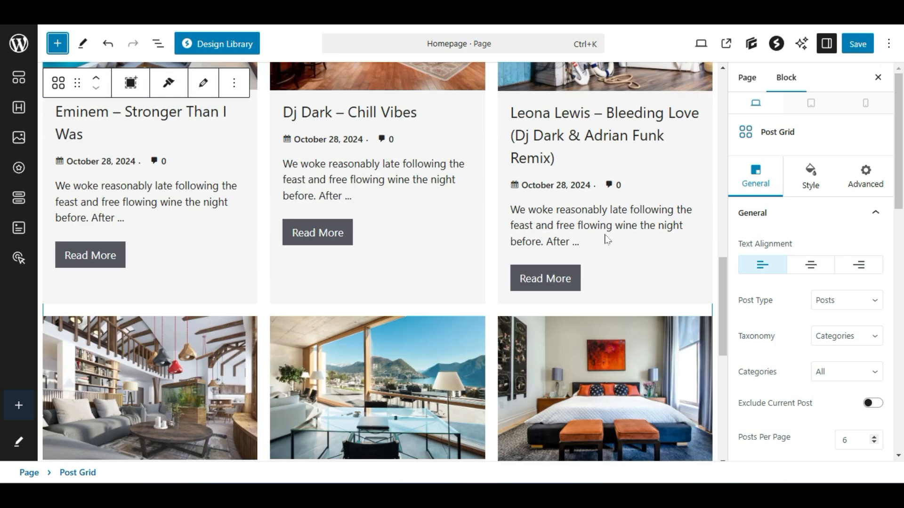
scroll(317, 312, up, 4)
Save the homepage and check the new post grid on the published page
click(850, 46)
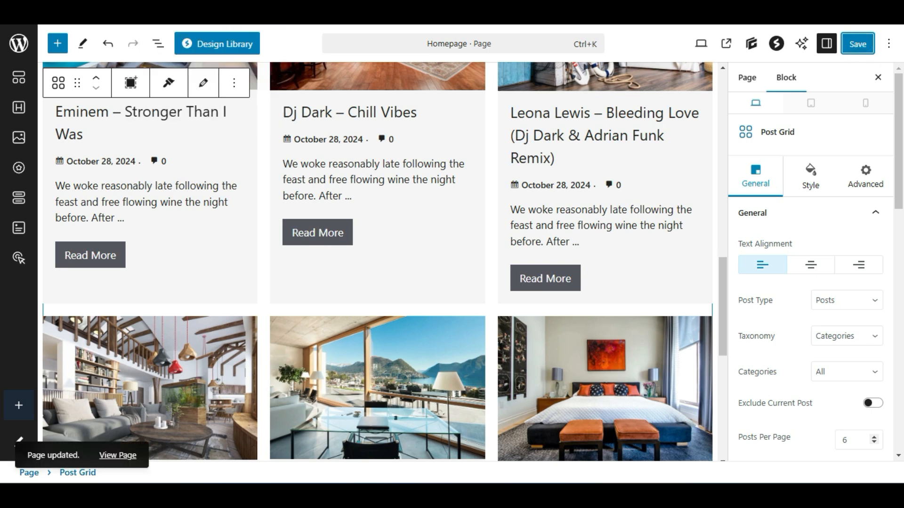
click(164, 9)
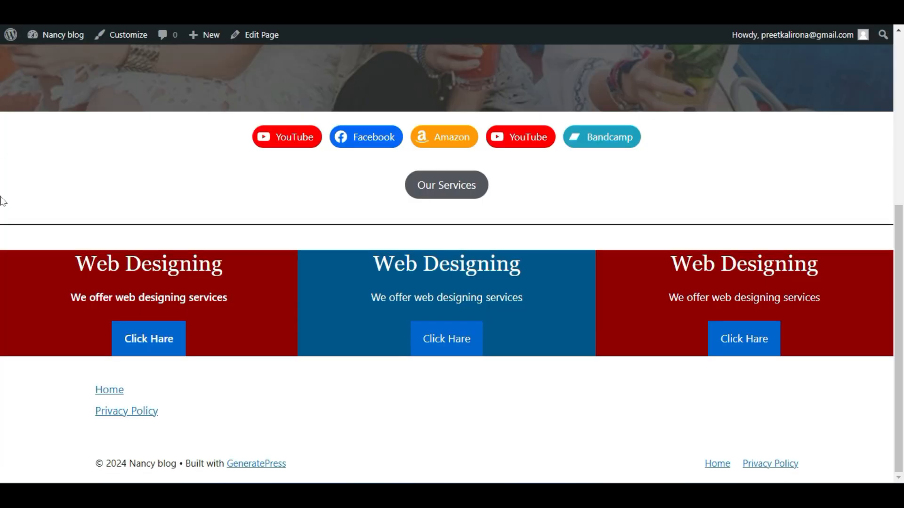
scroll(111, 228, down, 5)
scroll(110, 231, down, 5)
scroll(109, 231, up, 5)
scroll(110, 231, up, 5)
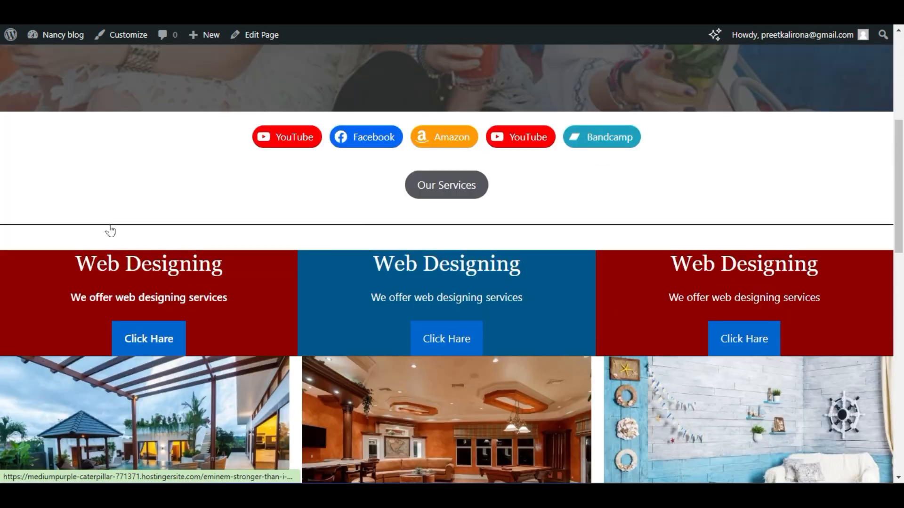
scroll(109, 231, down, 4)
scroll(110, 230, up, 1)
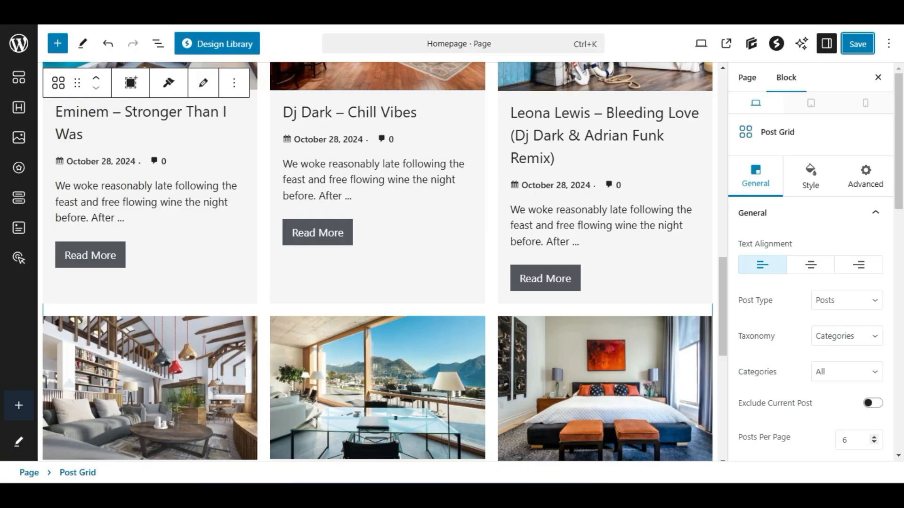
Inspect the service grid, its containers and the empty area above the post grid
scroll(337, 204, down, 3)
scroll(337, 204, up, 10)
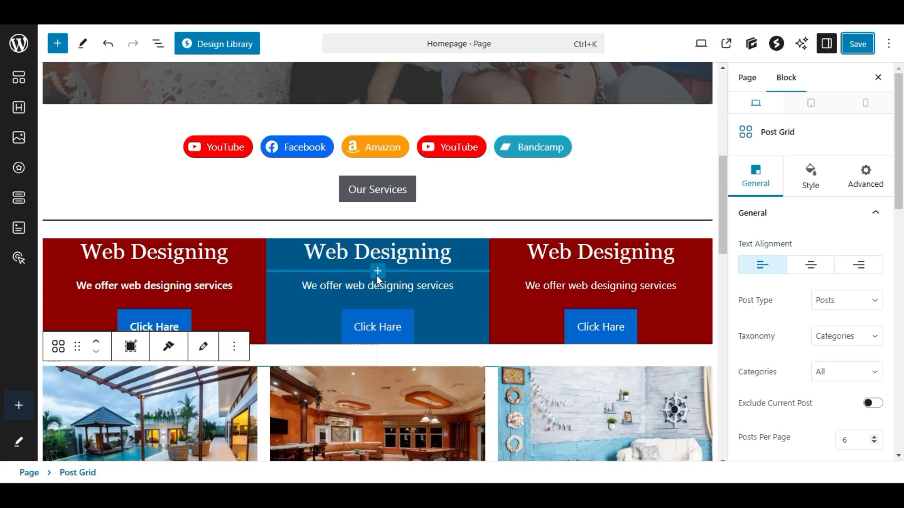
click(370, 253)
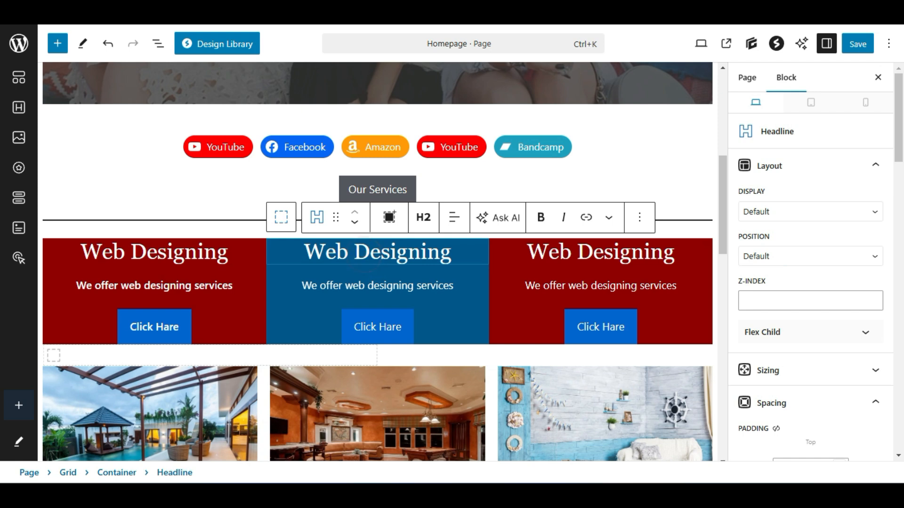
click(281, 217)
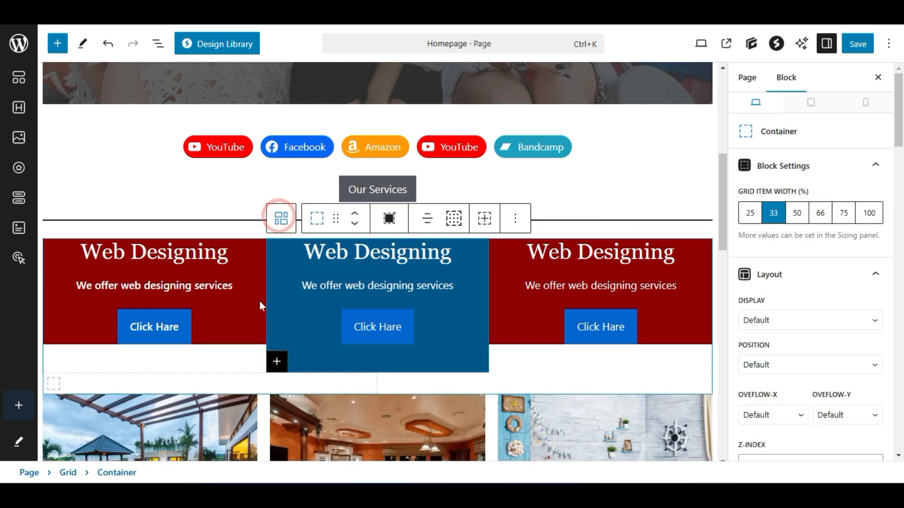
click(256, 308)
click(264, 352)
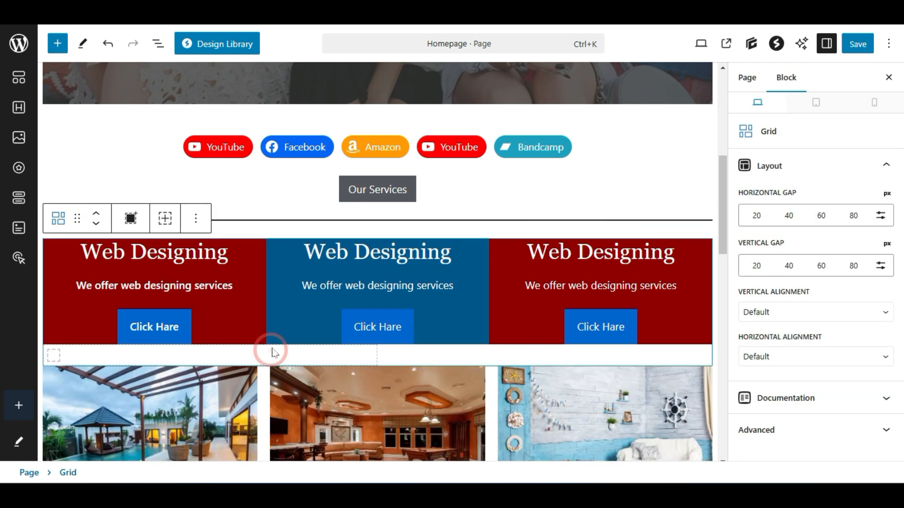
click(58, 220)
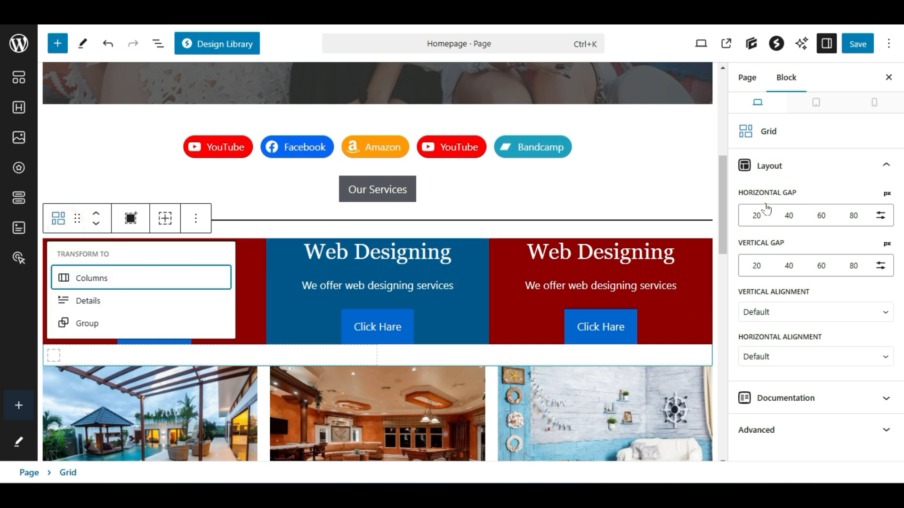
scroll(507, 212, down, 3)
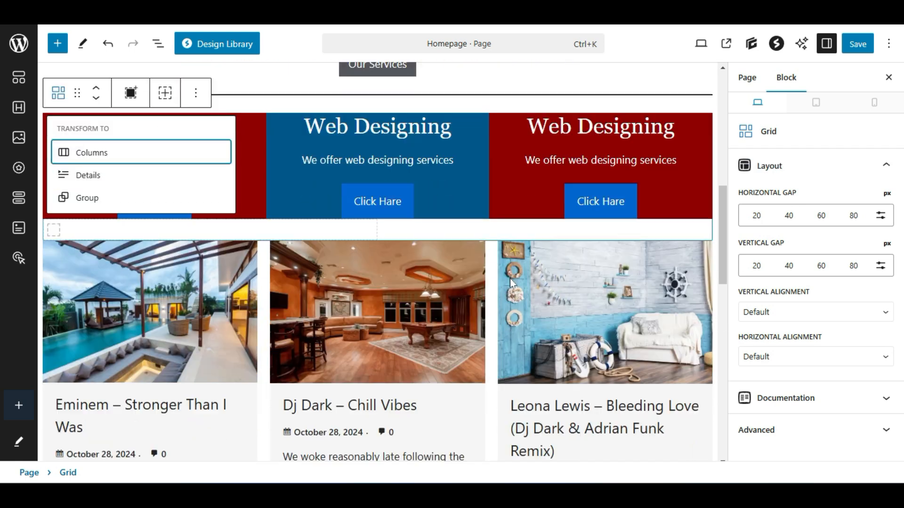
click(507, 212)
scroll(507, 206, down, 2)
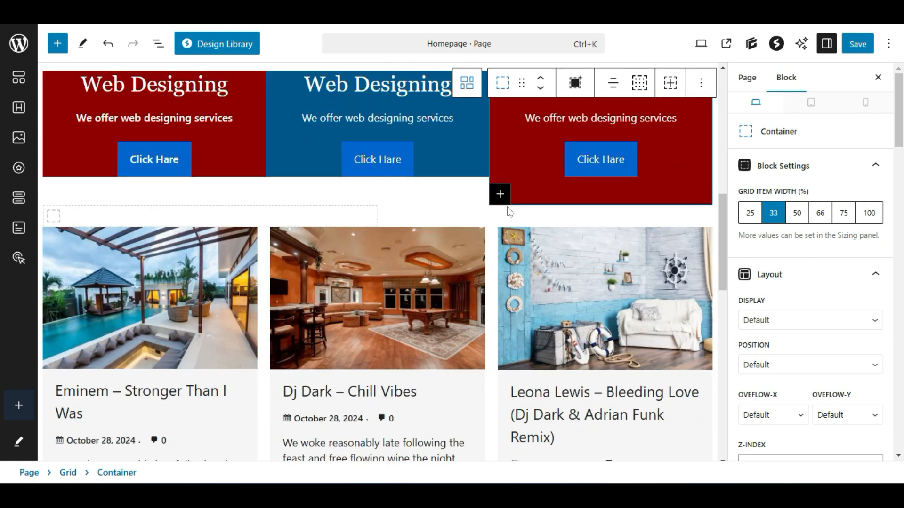
Set the Post Grid's number of posts per page to 3
click(456, 261)
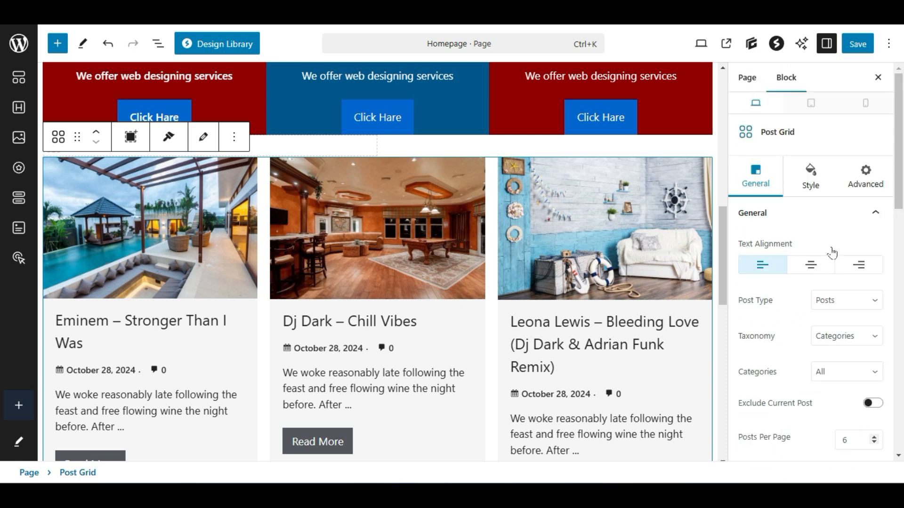
scroll(806, 188, down, 4)
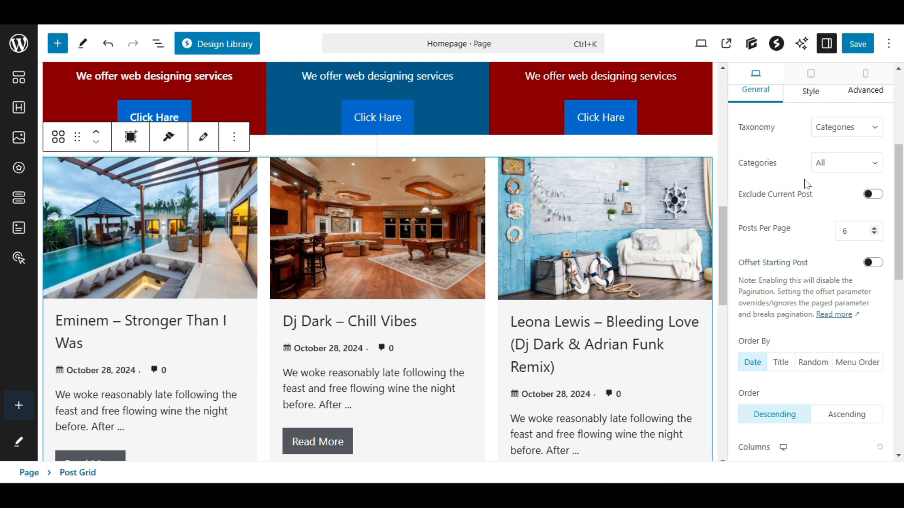
scroll(806, 186, down, 2)
scroll(801, 207, up, 5)
scroll(796, 228, down, 2)
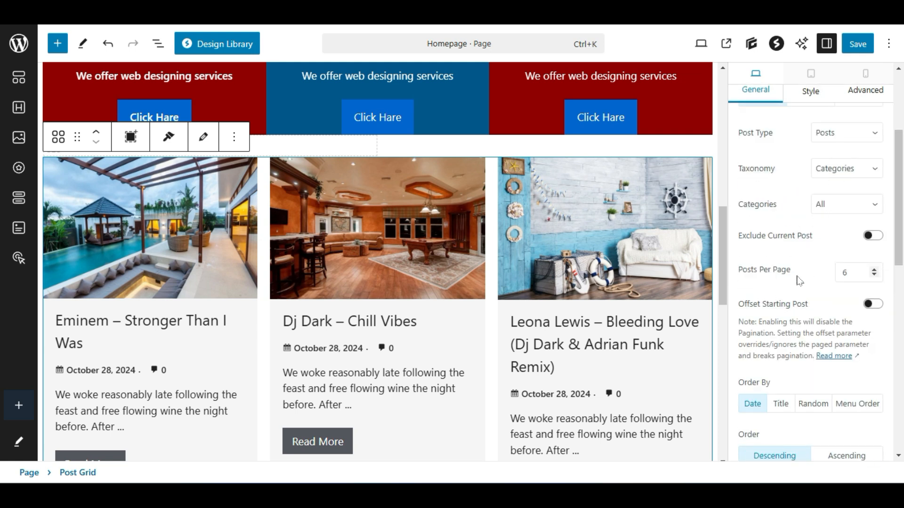
scroll(541, 311, down, 4)
scroll(472, 310, up, 3)
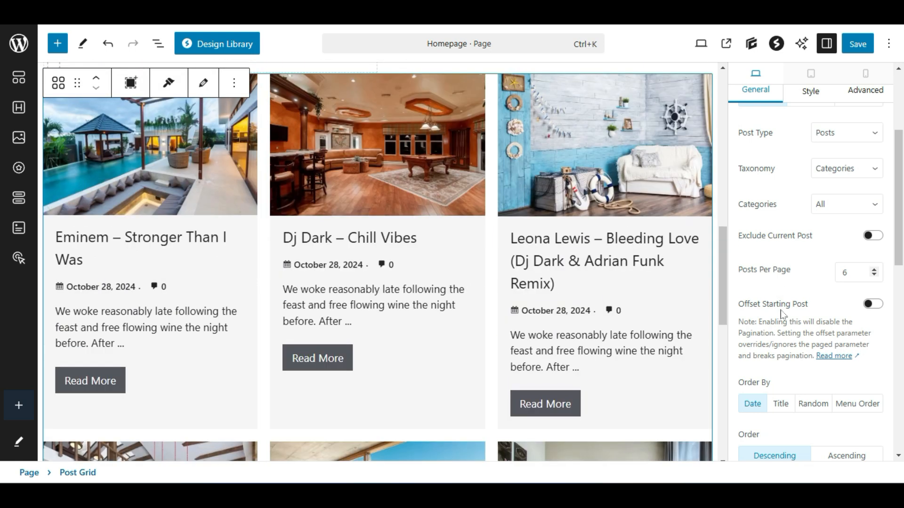
double_click(845, 273)
text(3)
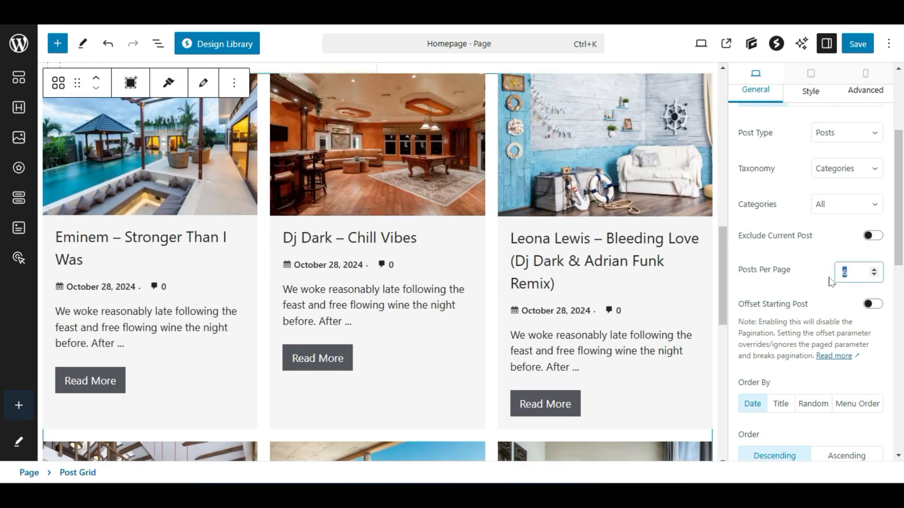
click(803, 301)
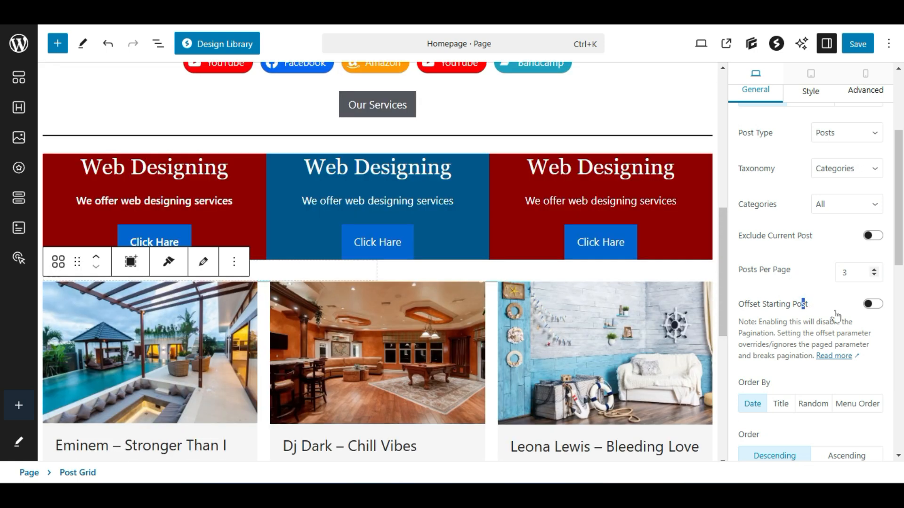
Review the Post Grid's pagination, content excerpt and Read More Link settings
scroll(840, 315, down, 10)
scroll(840, 315, up, 3)
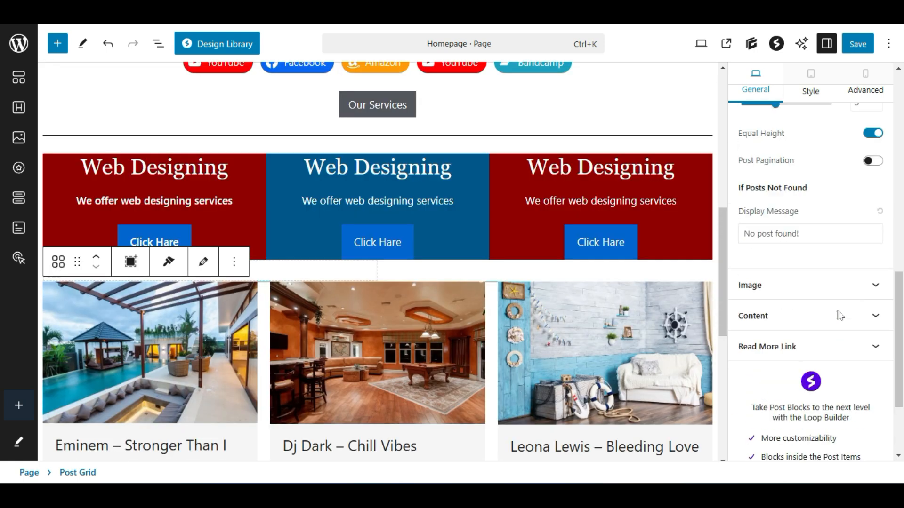
click(838, 315)
scroll(838, 318, down, 5)
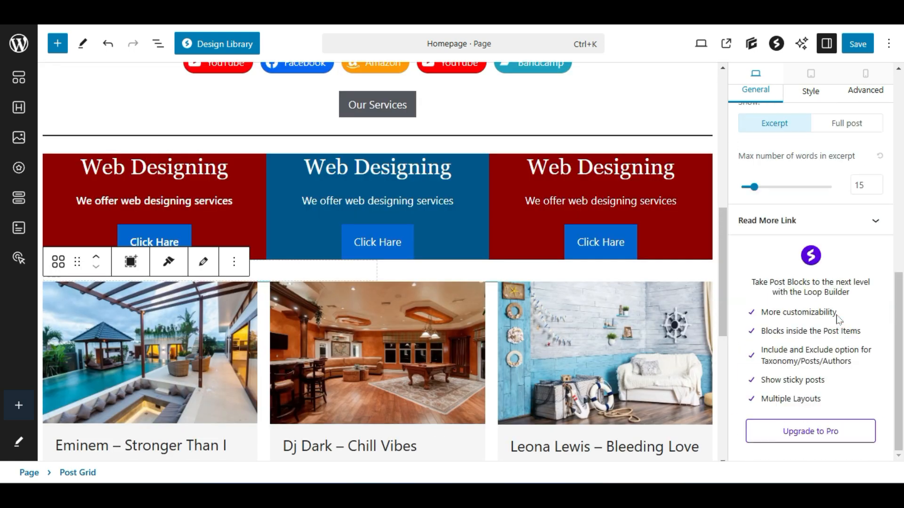
click(827, 220)
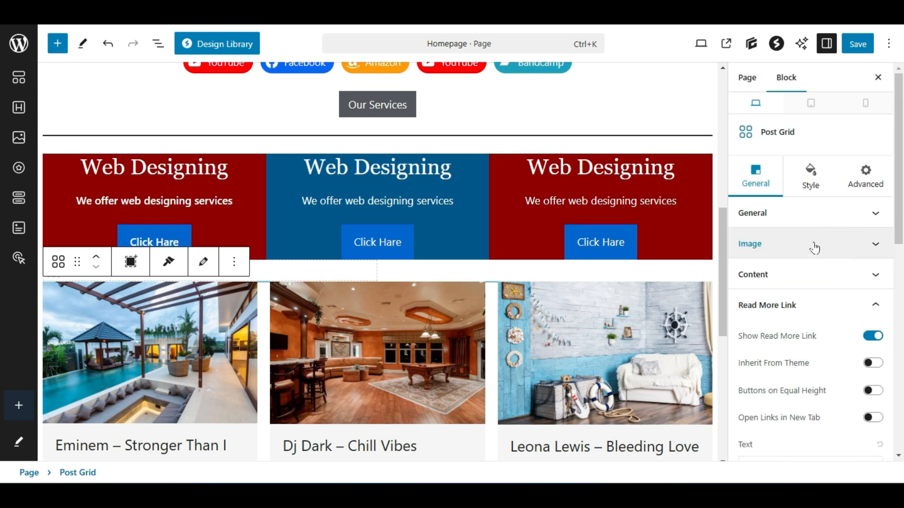
scroll(813, 283, down, 3)
scroll(813, 283, up, 3)
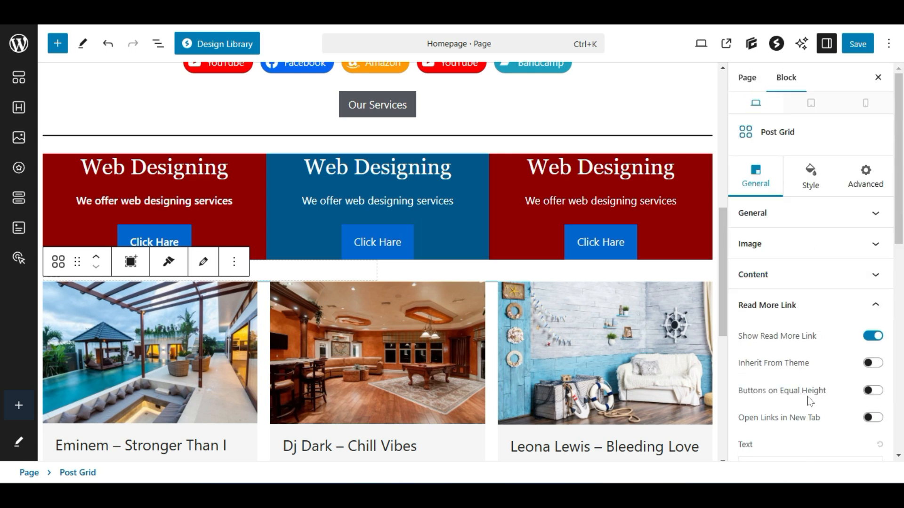
Review the Post Grid's Advanced options and its Style settings for layout, title, meta, excerpt and image
click(859, 186)
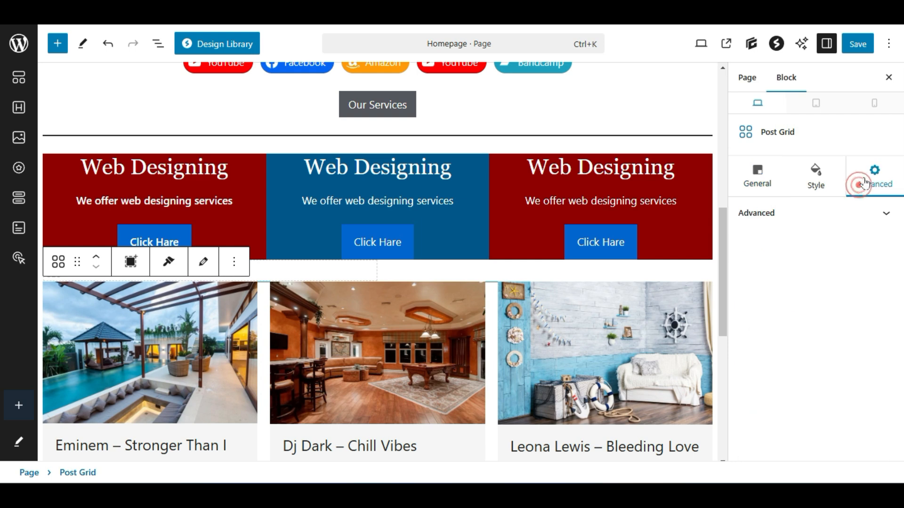
click(850, 218)
click(816, 178)
scroll(824, 283, down, 3)
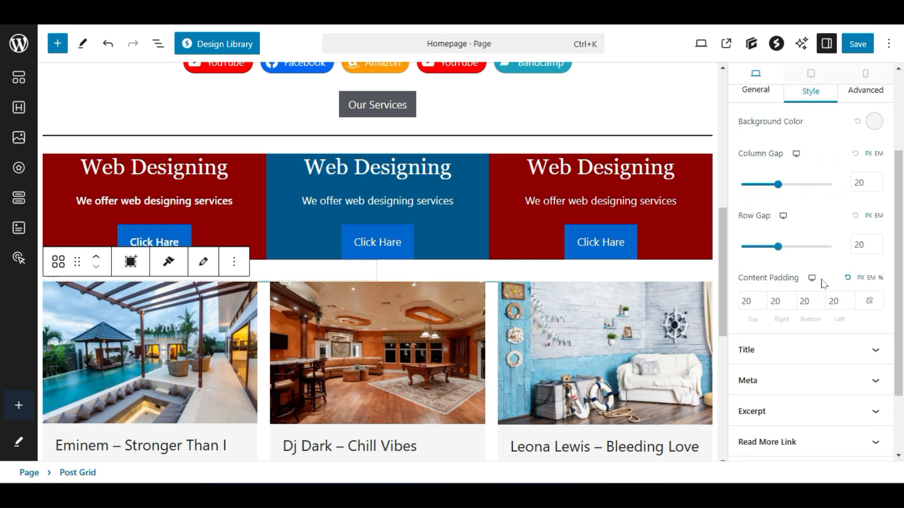
scroll(806, 374, down, 3)
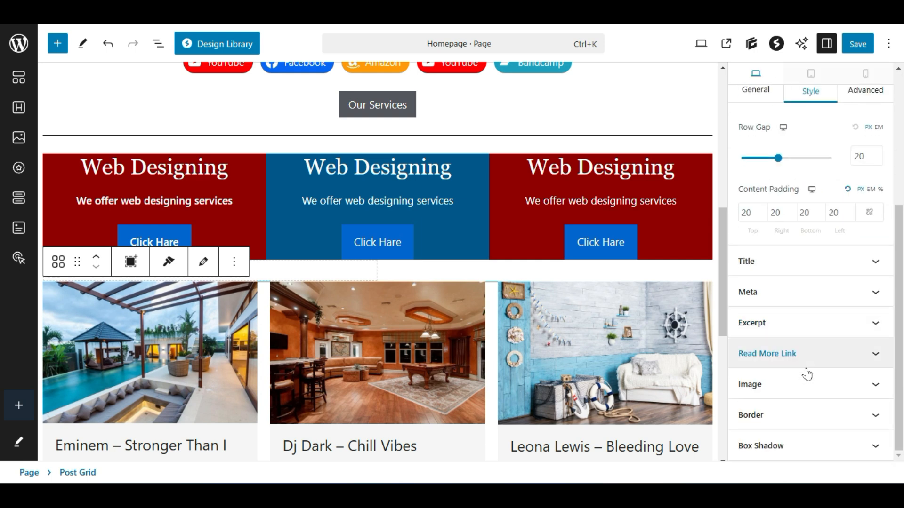
scroll(807, 374, up, 4)
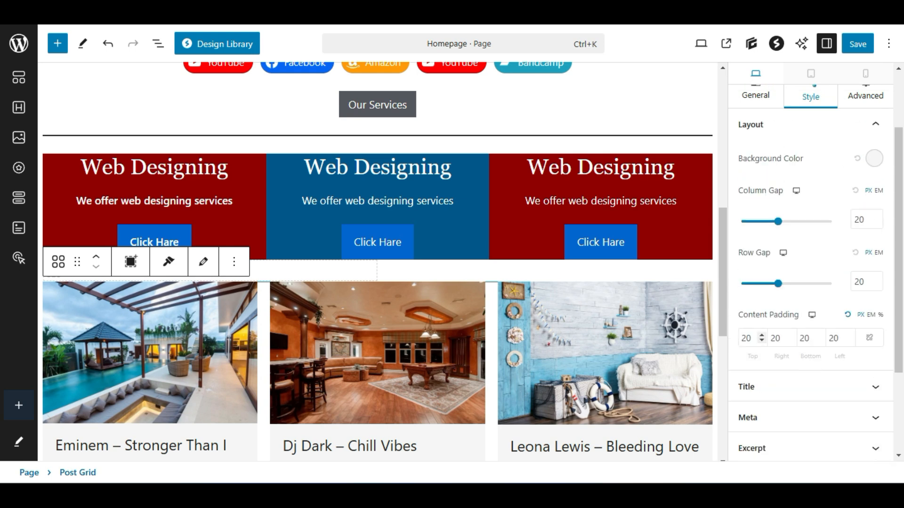
Try a top content padding of 444 px on the Post Grid and set it to 0 px instead
double_click(746, 338)
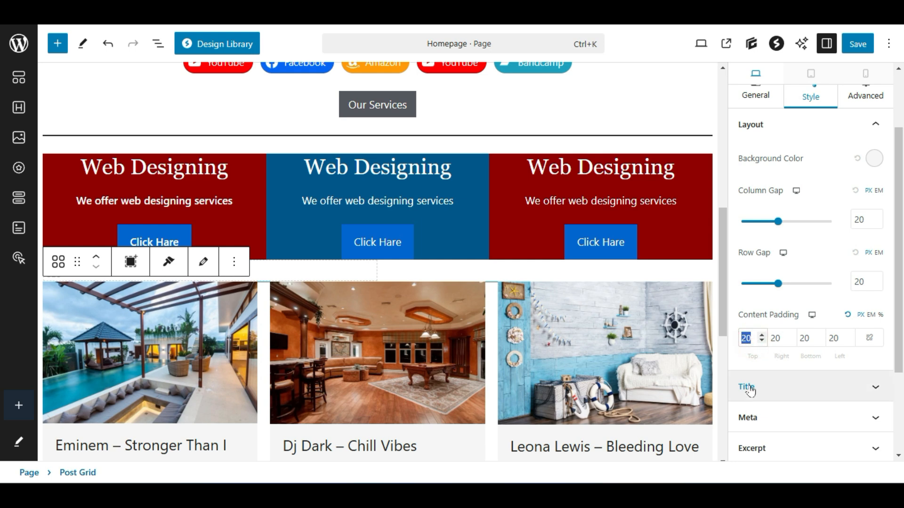
text(44)
scroll(668, 340, down, 3)
text(4)
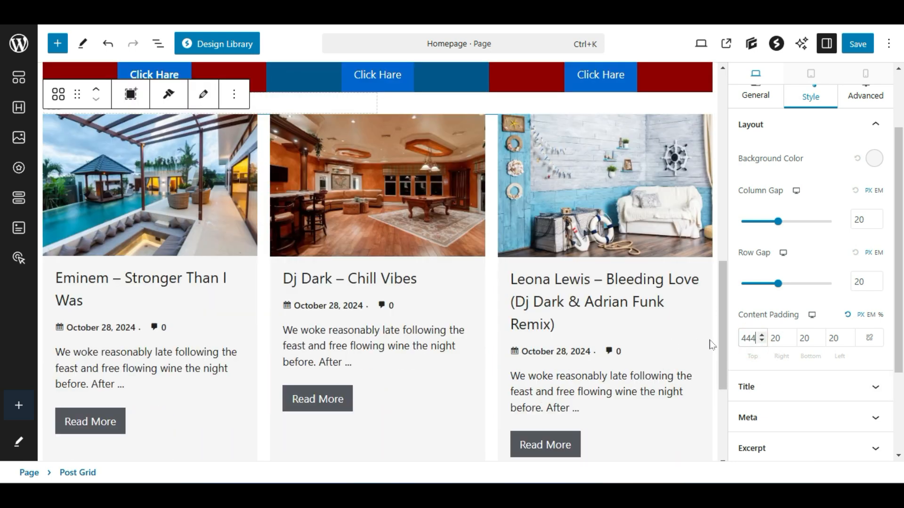
double_click(749, 338)
text(0)
scroll(200, 244, up, 2)
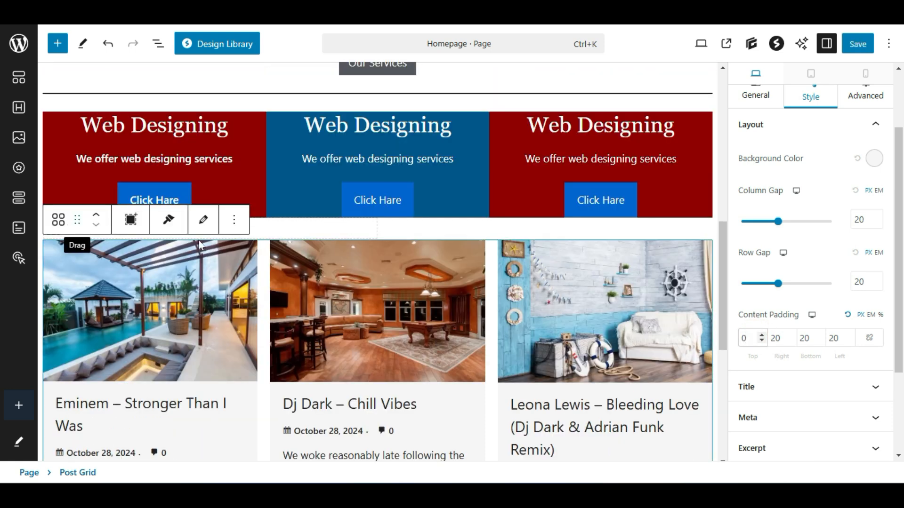
Search the block library for the Spacer block with the term "spa"
click(477, 192)
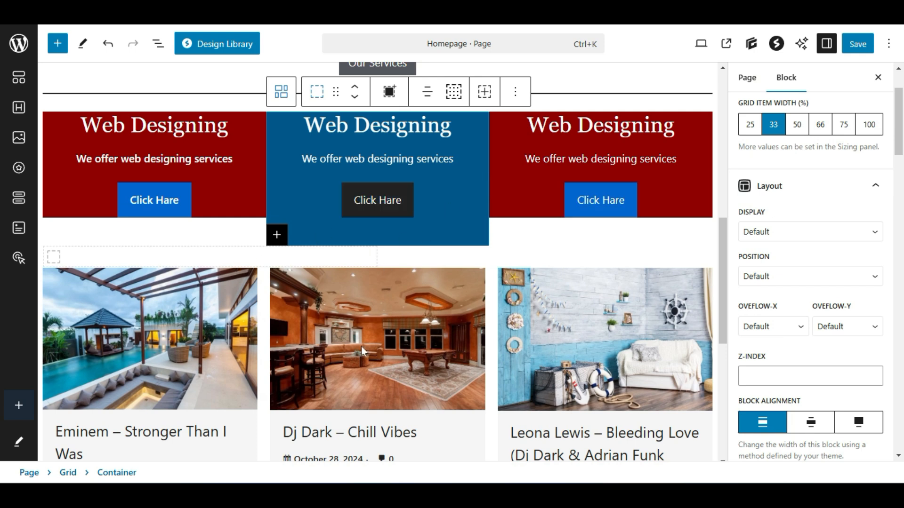
scroll(403, 266, up, 2)
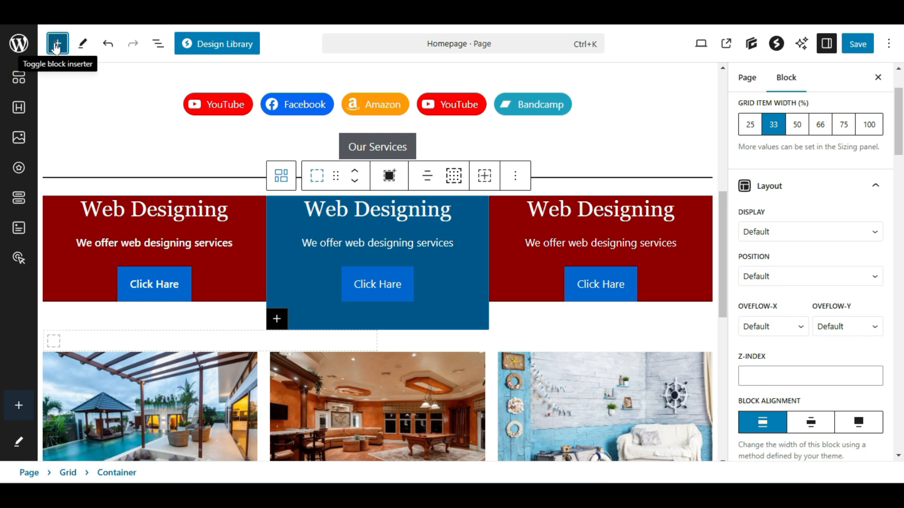
click(56, 45)
mouse_move(86, 185)
scroll(47, 263, down, 10)
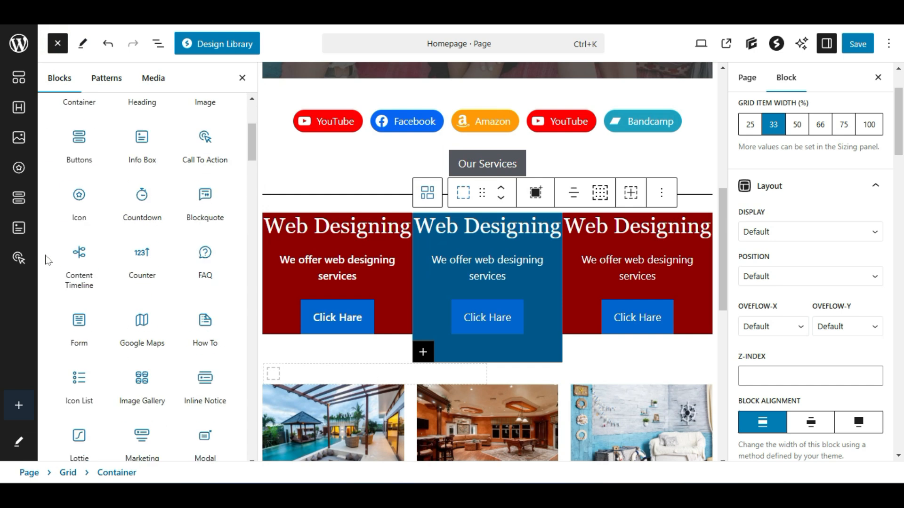
scroll(52, 273, up, 10)
click(131, 121)
text(spa)
mouse_move(85, 175)
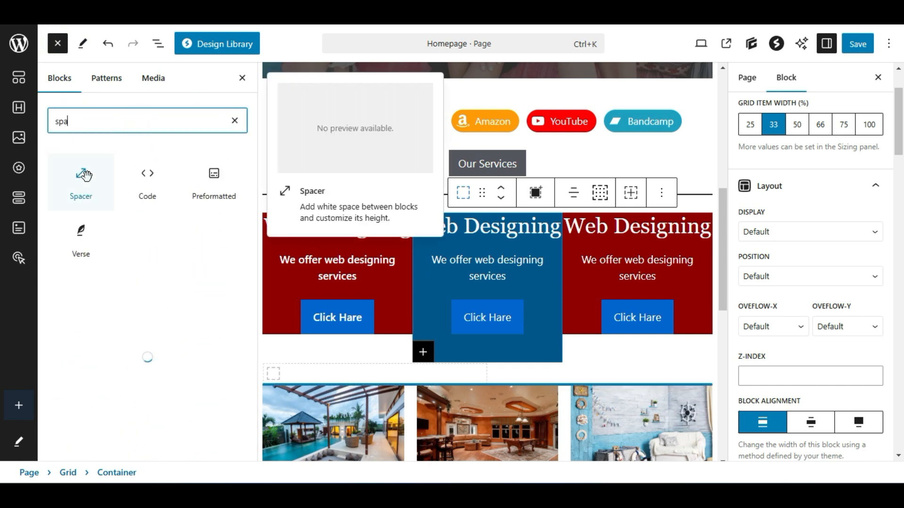
Place a Spacer inside the blue service container below its button and shrink its height to about 89 px
drag(85, 175, 541, 325)
scroll(540, 301, down, 3)
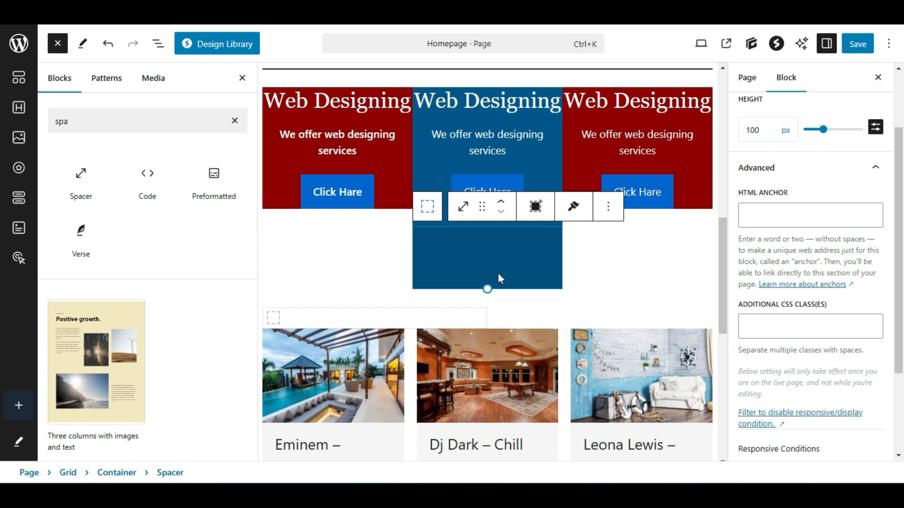
mouse_move(486, 290)
mouse_down()
mouse_move(486, 263)
mouse_move(490, 284)
mouse_up()
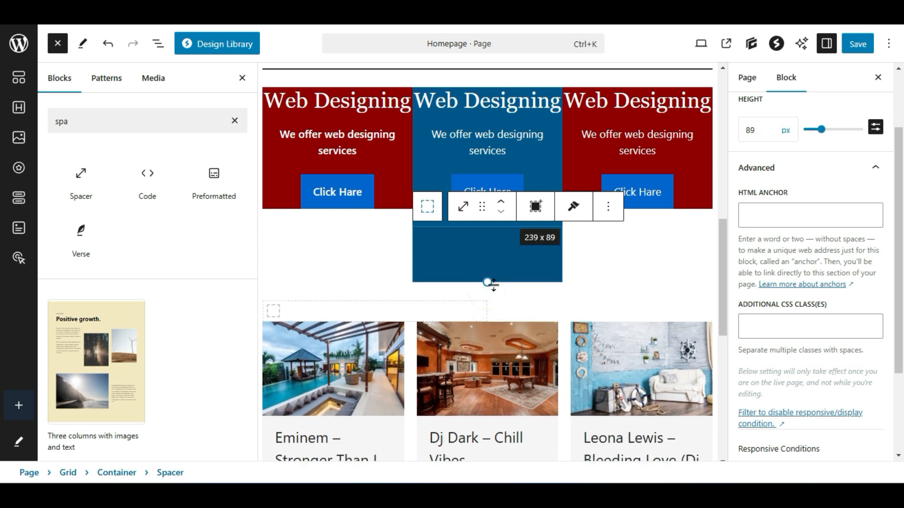
click(567, 262)
click(548, 264)
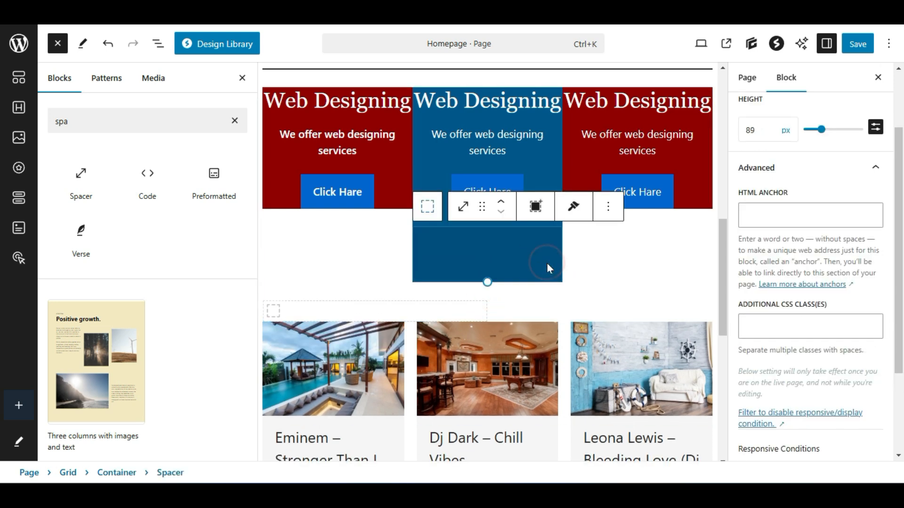
Delete the Spacer from the blue service container
click(608, 207)
scroll(639, 439, down, 1)
click(640, 466)
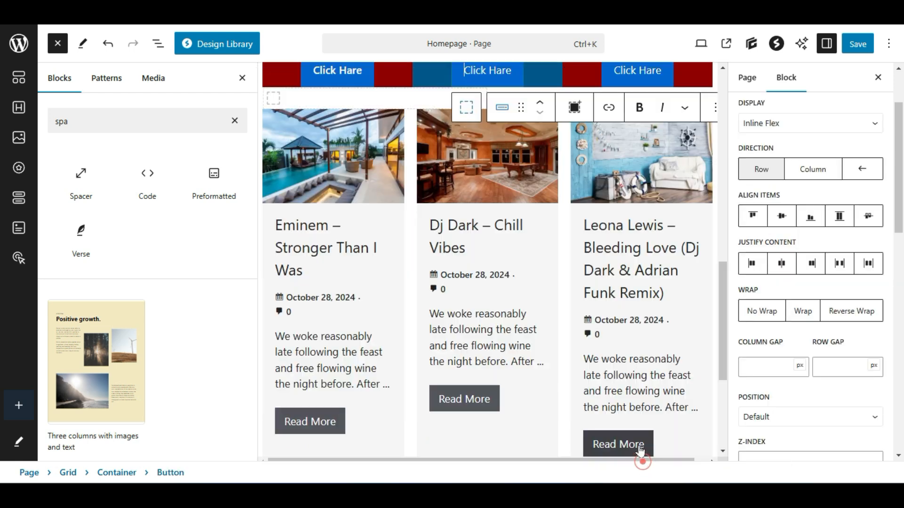
Insert a Spacer between the service grid and the Post Grid and reduce its height to about 49 px
scroll(572, 347, up, 4)
click(411, 231)
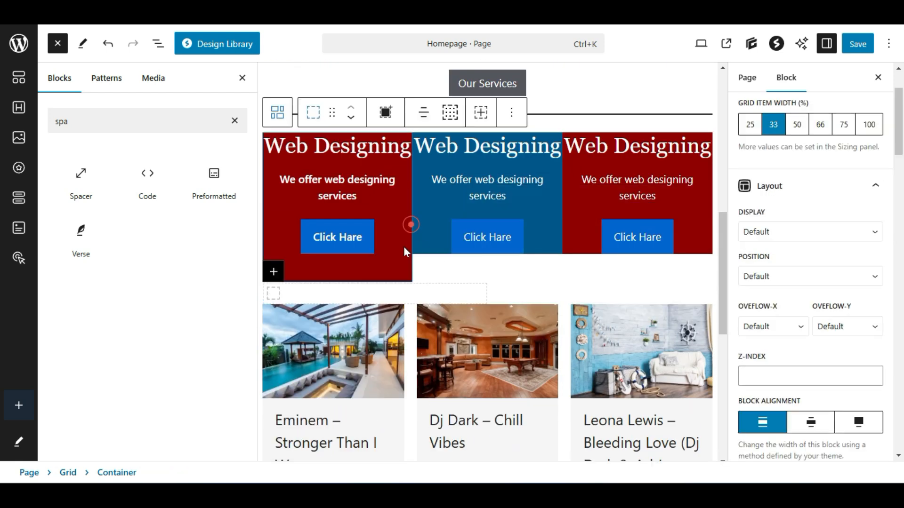
click(425, 265)
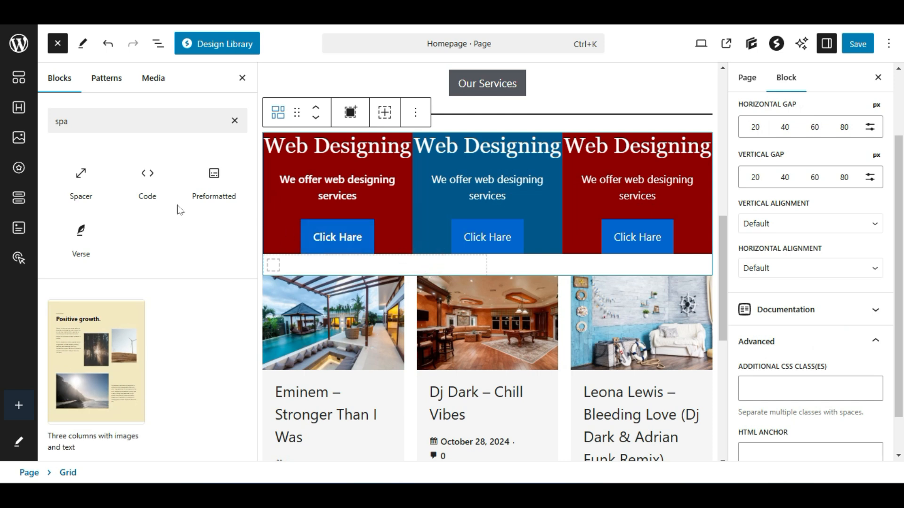
drag(80, 178, 477, 287)
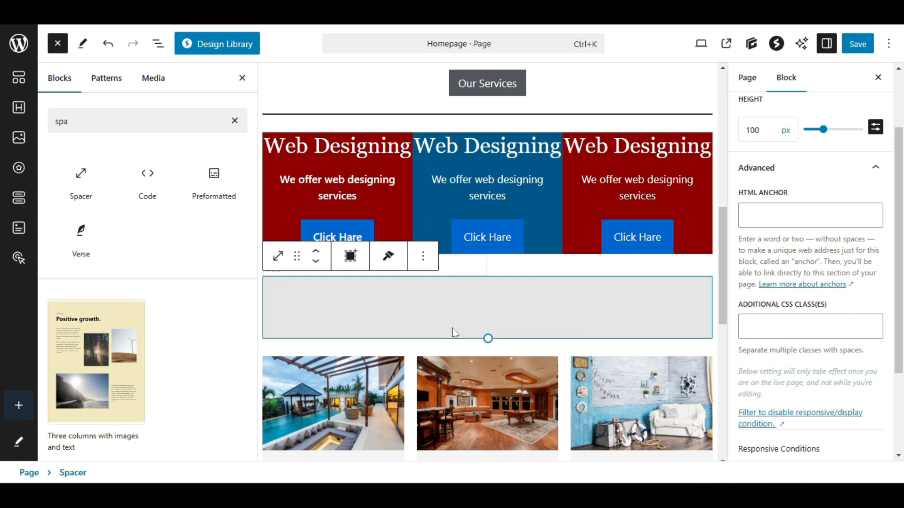
click(242, 77)
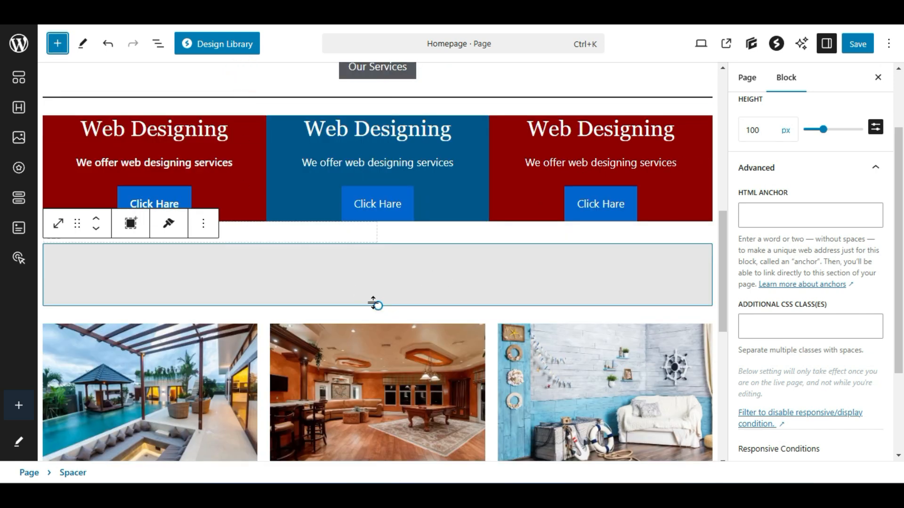
drag(378, 306, 396, 274)
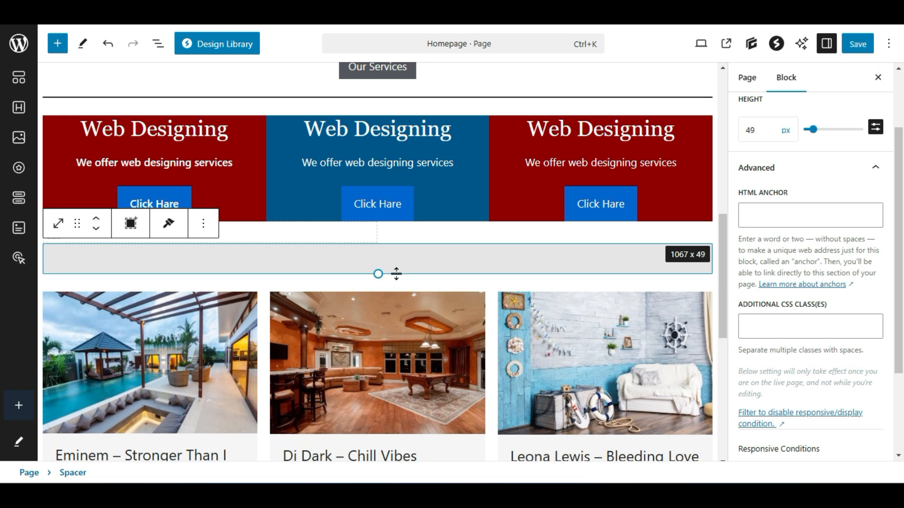
scroll(678, 257, up, 1)
scroll(807, 301, up, 3)
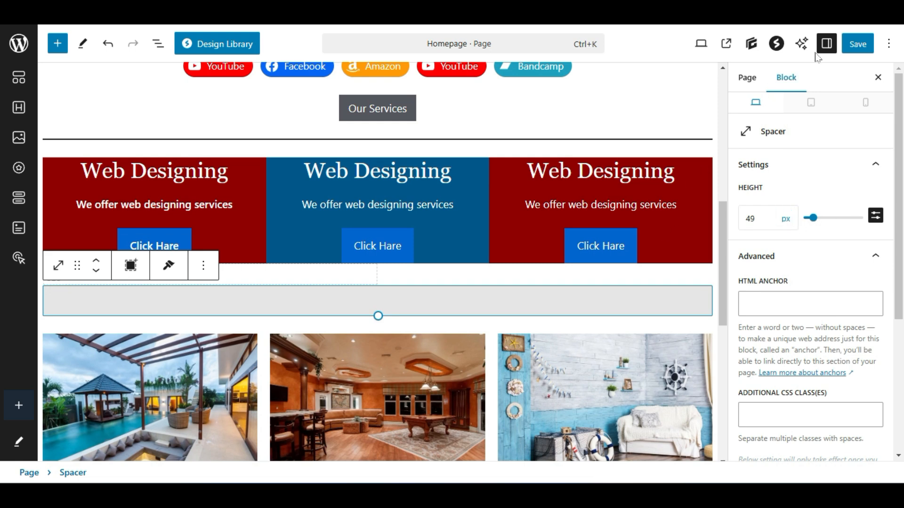
Save the homepage and check the gap between the services and the posts on the published page
click(857, 43)
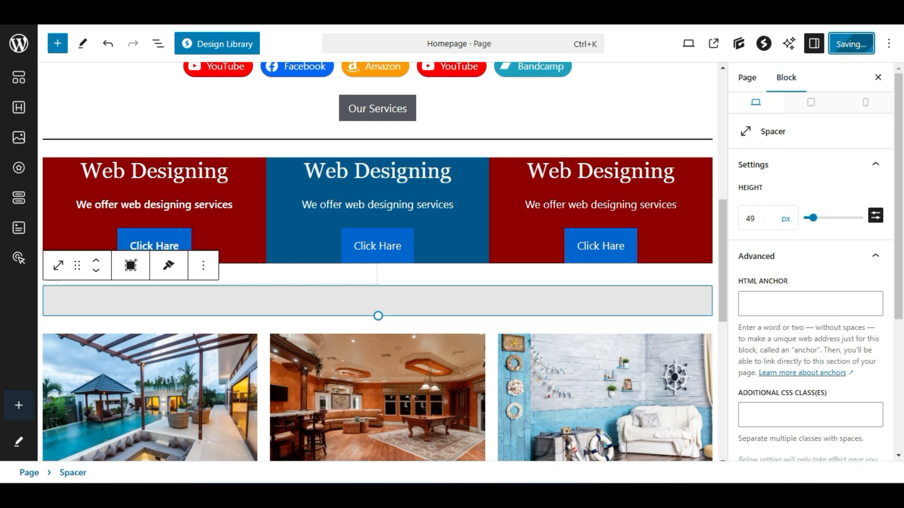
click(200, 16)
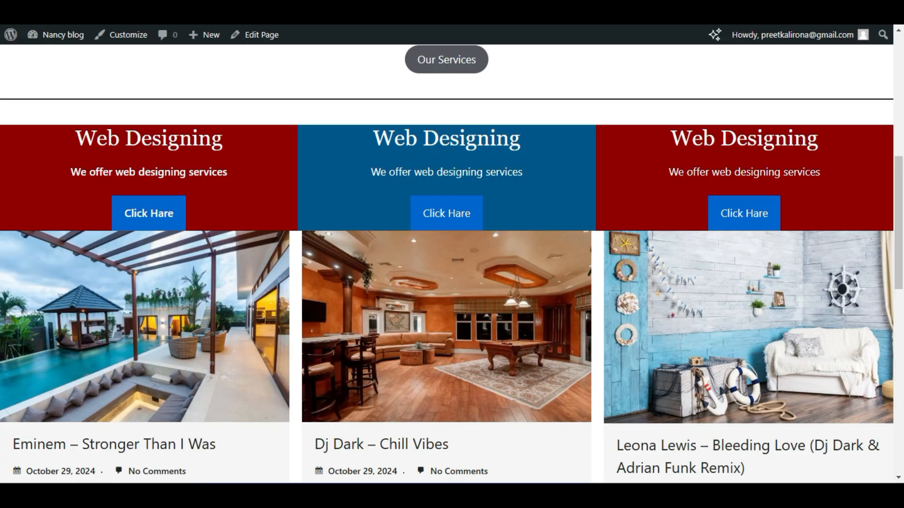
scroll(27, 90, down, 1)
scroll(37, 155, up, 1)
scroll(372, 252, down, 3)
scroll(379, 255, up, 2)
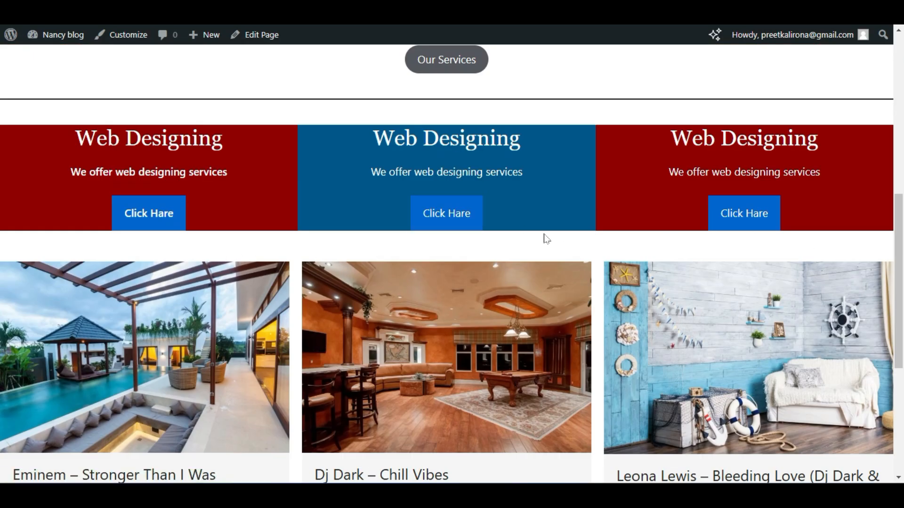
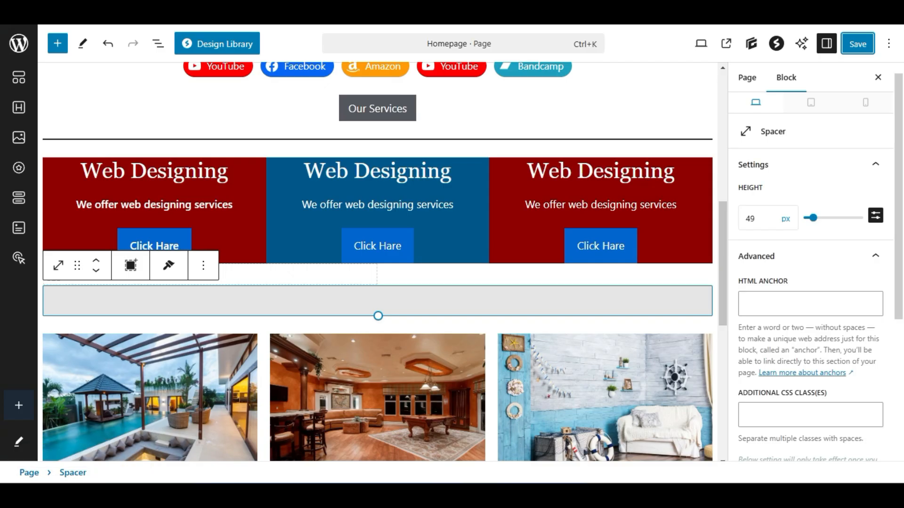
Set the bottom padding of each of the three service containers to 11 px
click(253, 245)
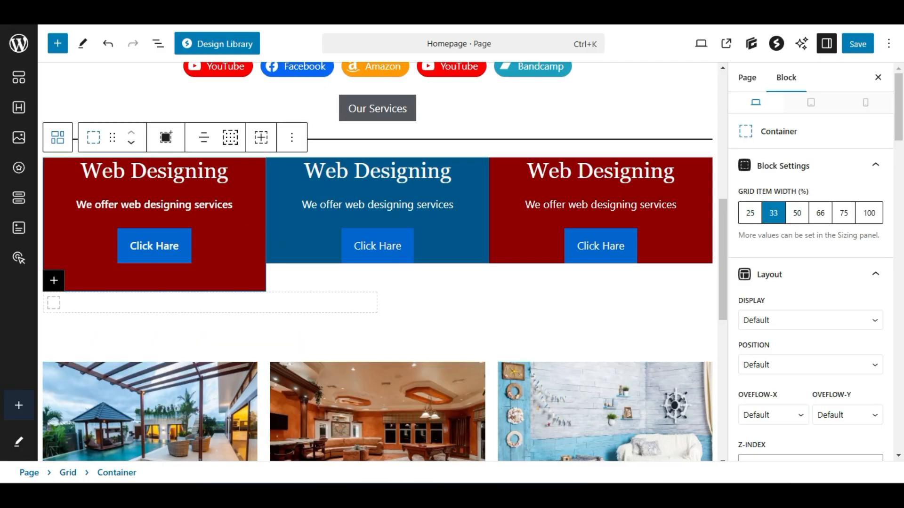
scroll(835, 257, down, 10)
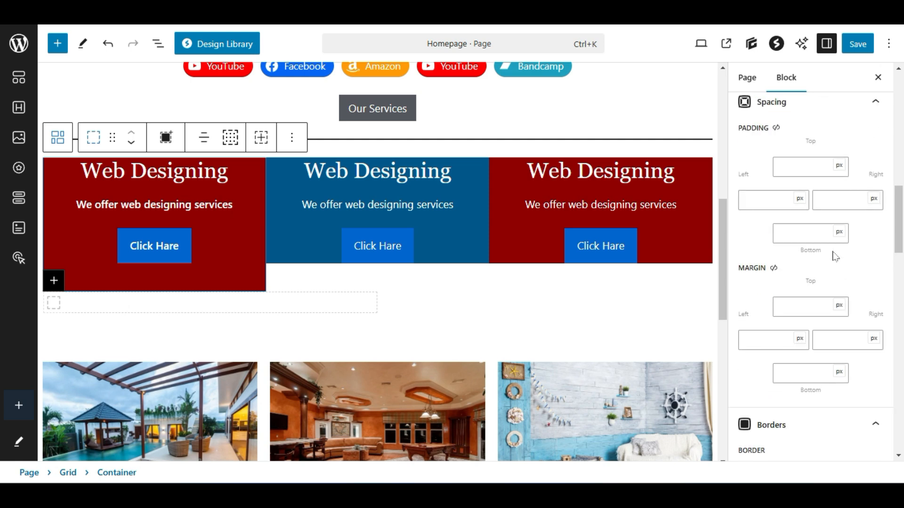
click(796, 229)
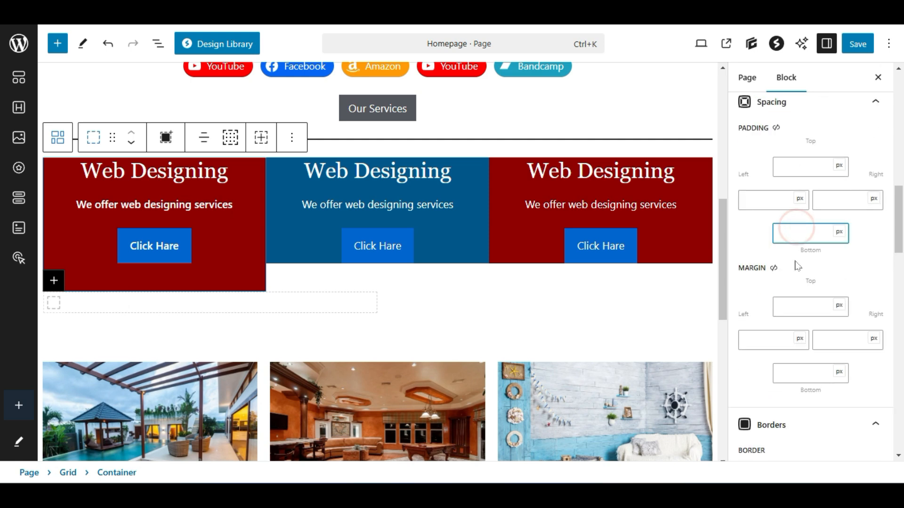
text(11)
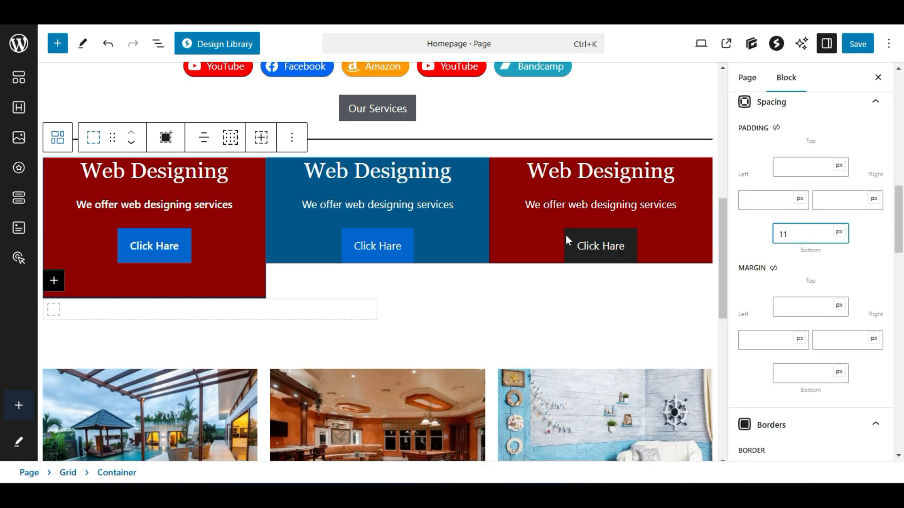
click(470, 246)
click(809, 229)
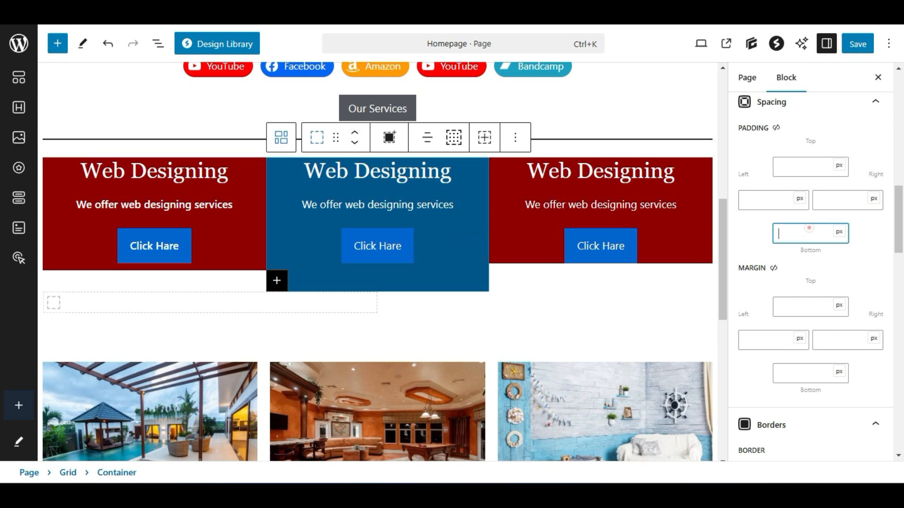
click(664, 255)
click(795, 231)
text(1)
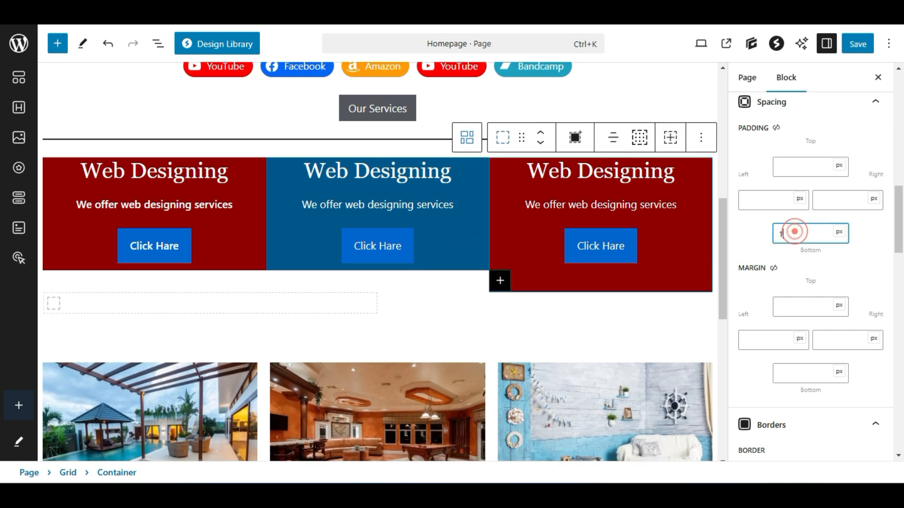
text(1)
Save the homepage and check the service containers' bottom padding on the published page
click(859, 41)
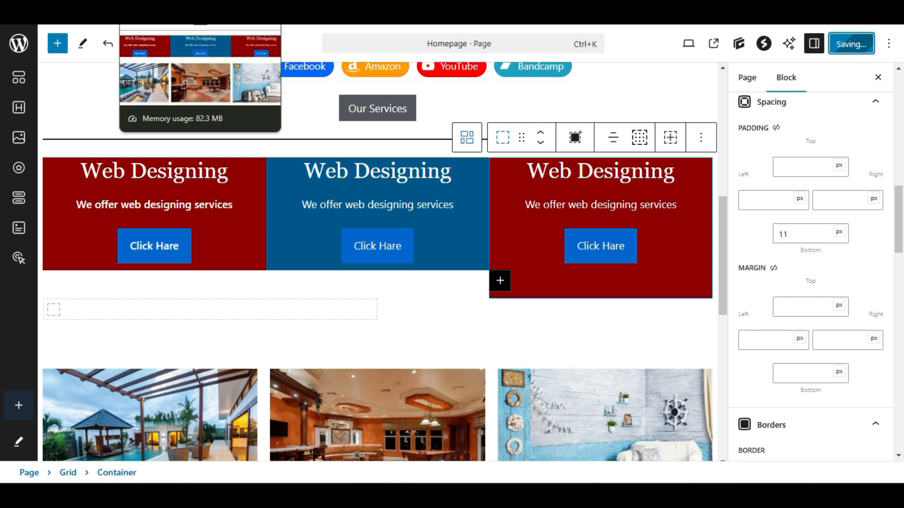
click(163, 4)
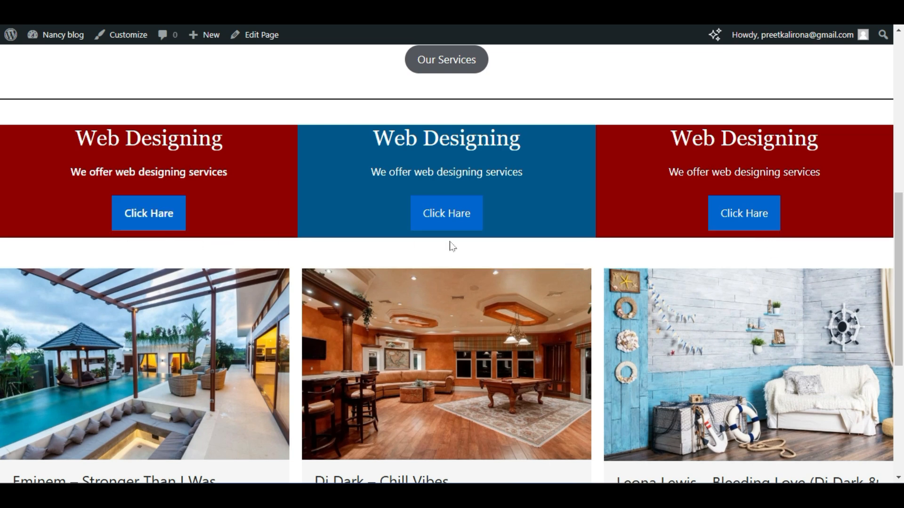
scroll(480, 360, down, 3)
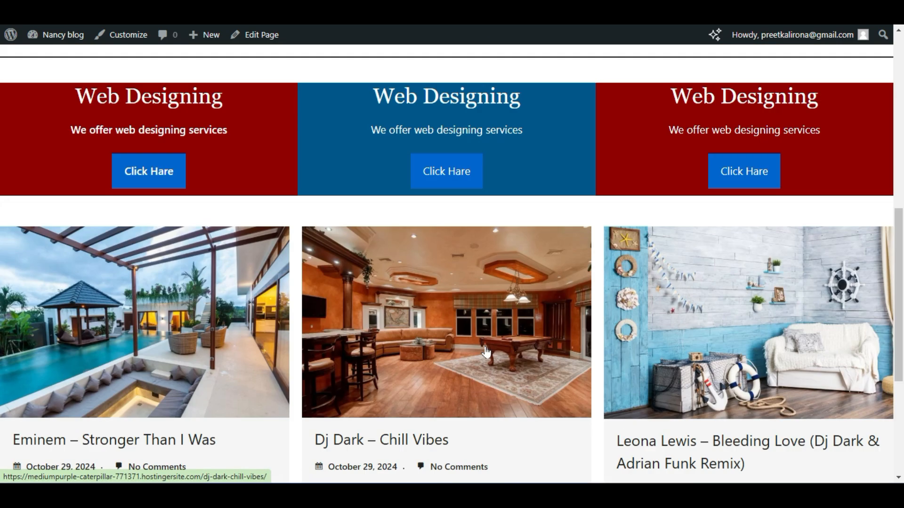
scroll(481, 359, up, 6)
scroll(479, 354, down, 5)
scroll(479, 355, up, 2)
scroll(480, 355, down, 2)
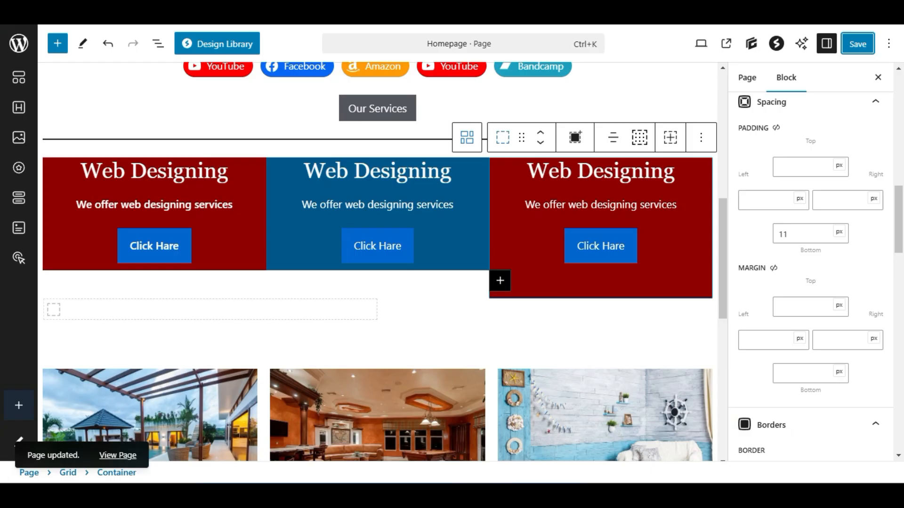
scroll(246, 260, down, 6)
scroll(247, 263, down, 2)
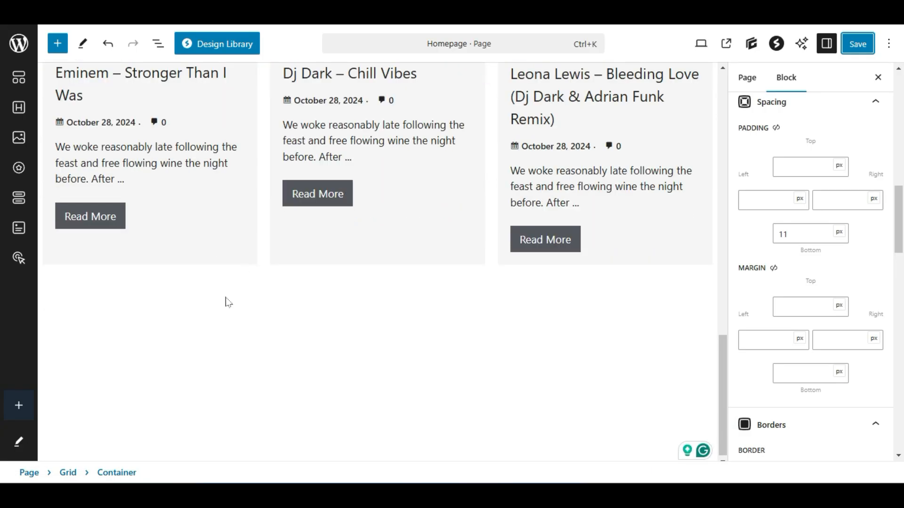
click(58, 43)
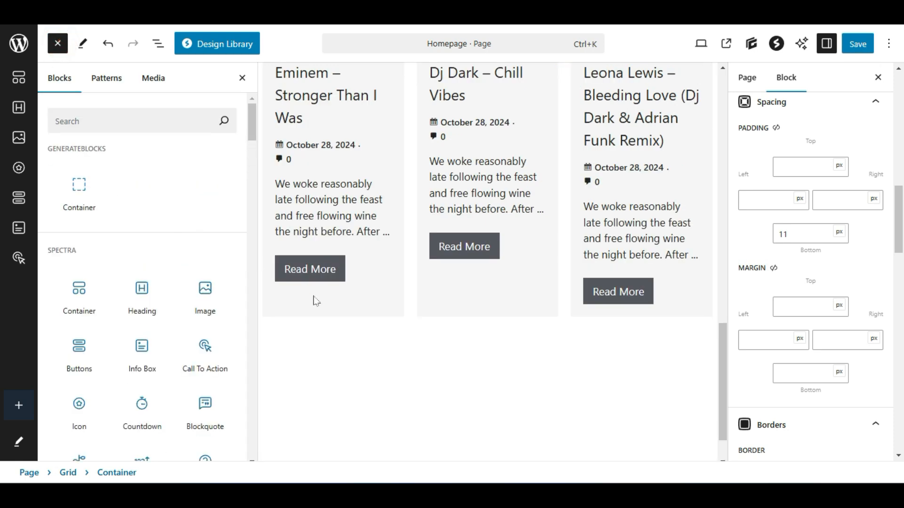
scroll(347, 305, up, 15)
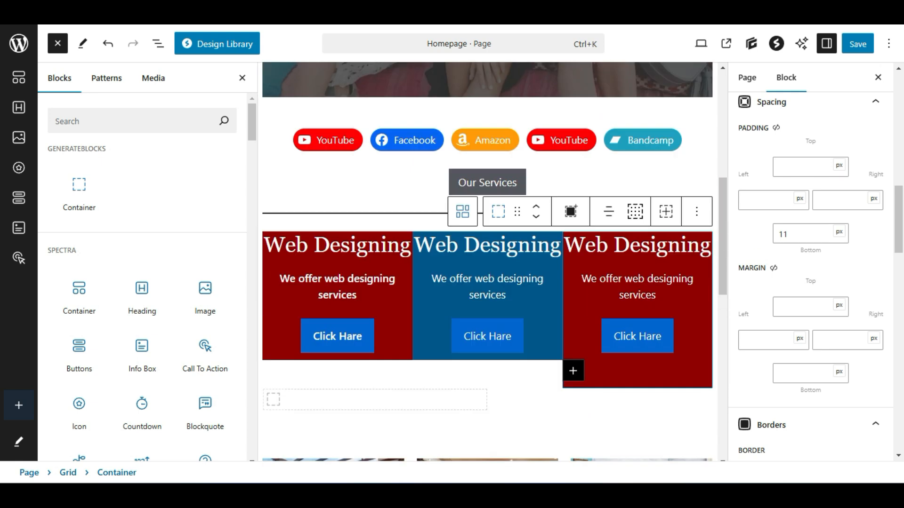
scroll(347, 305, down, 7)
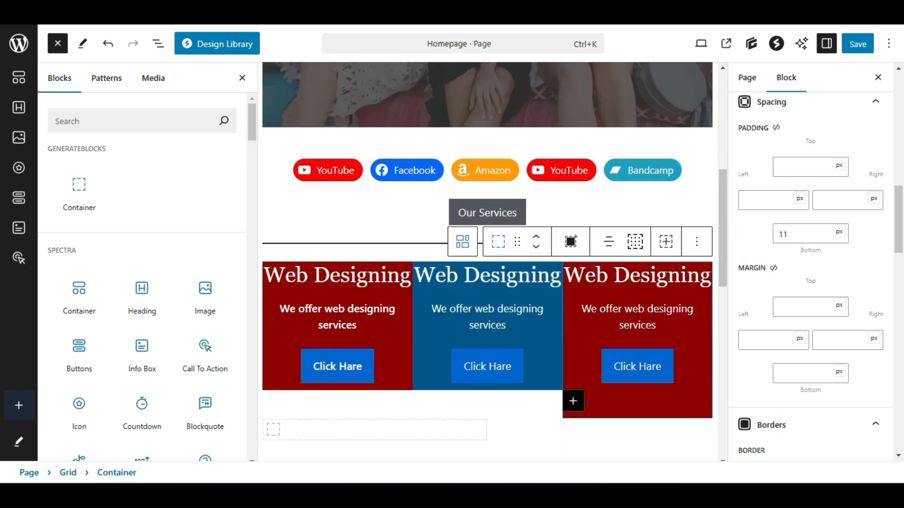
scroll(487, 261, down, 3)
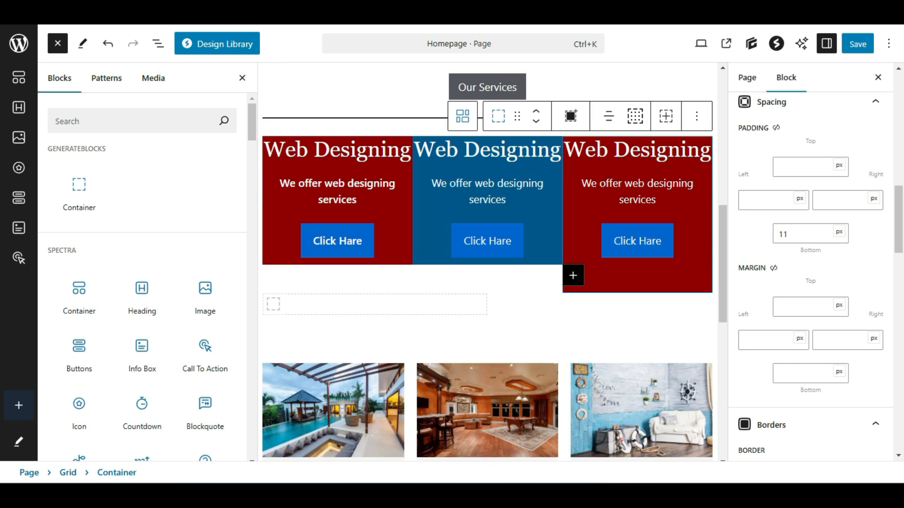
click(342, 309)
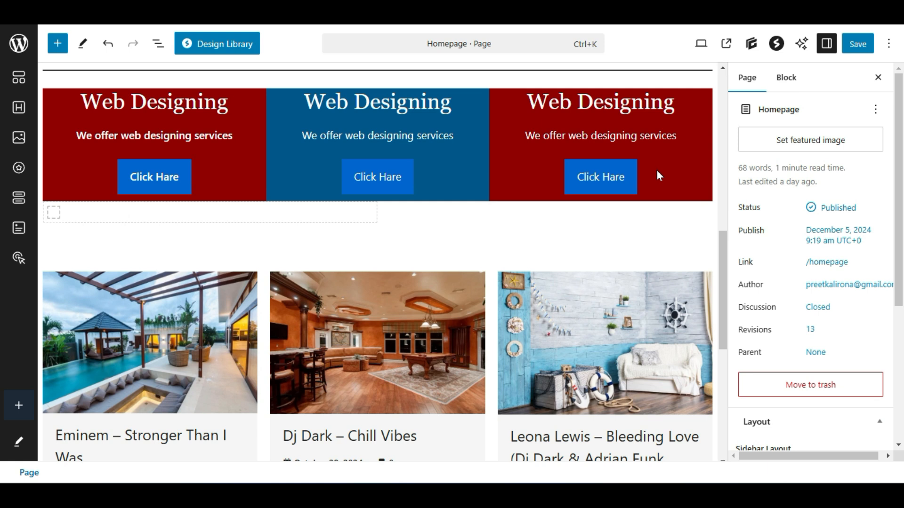
Search the block library for "html" and insert a Custom HTML block directly below the Post Grid
scroll(593, 240, down, 7)
scroll(596, 242, down, 1)
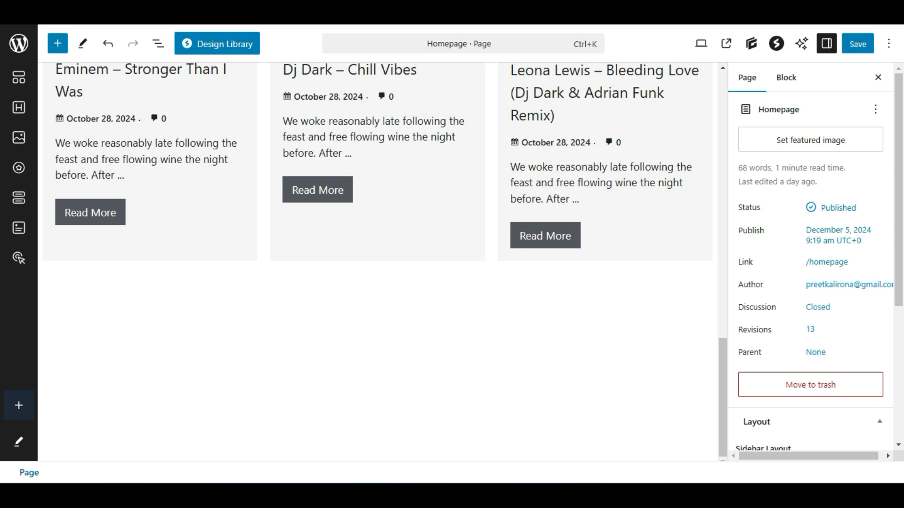
click(59, 46)
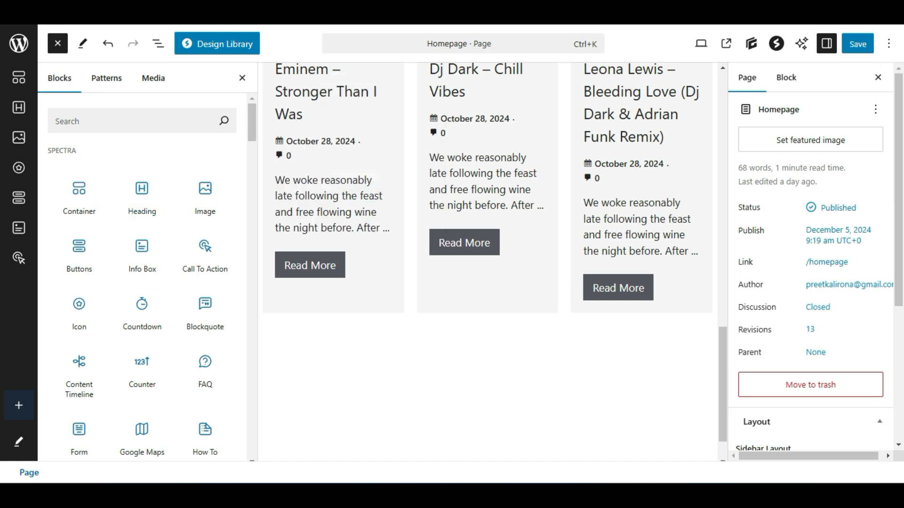
click(161, 116)
text(html)
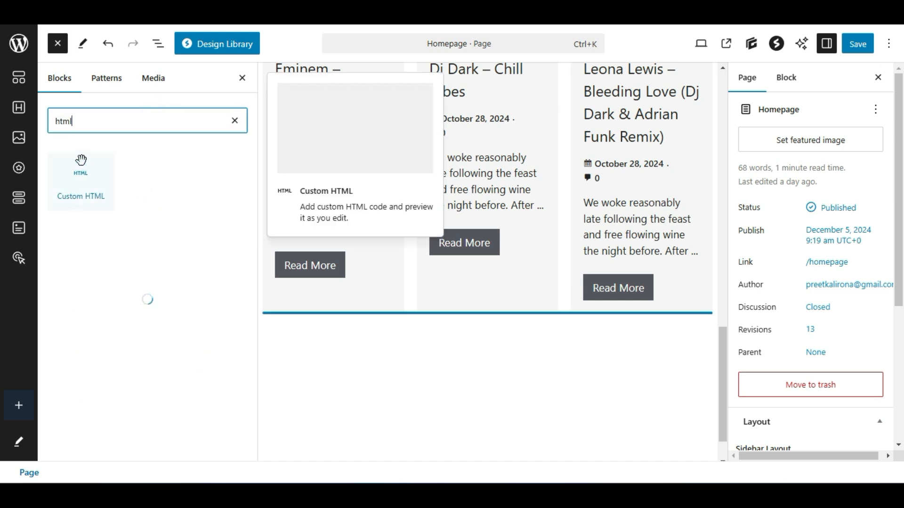
drag(92, 181, 511, 324)
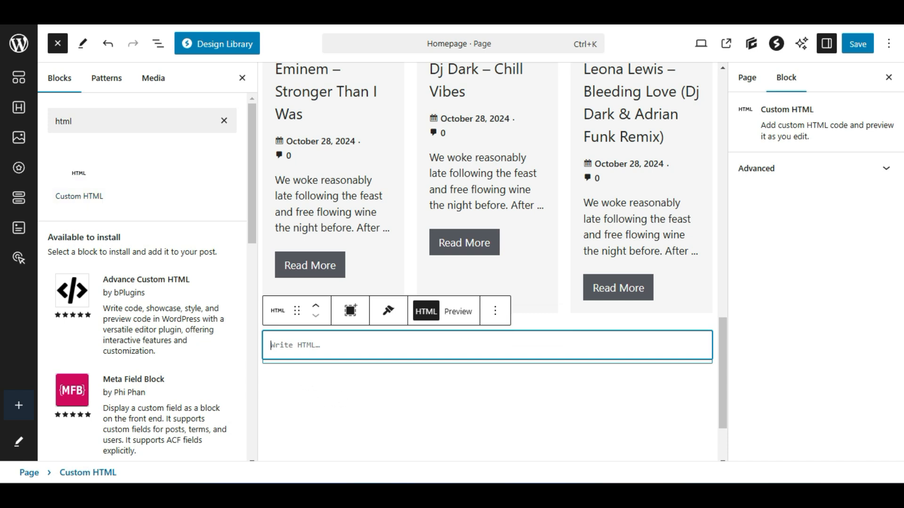
click(242, 78)
click(125, 308)
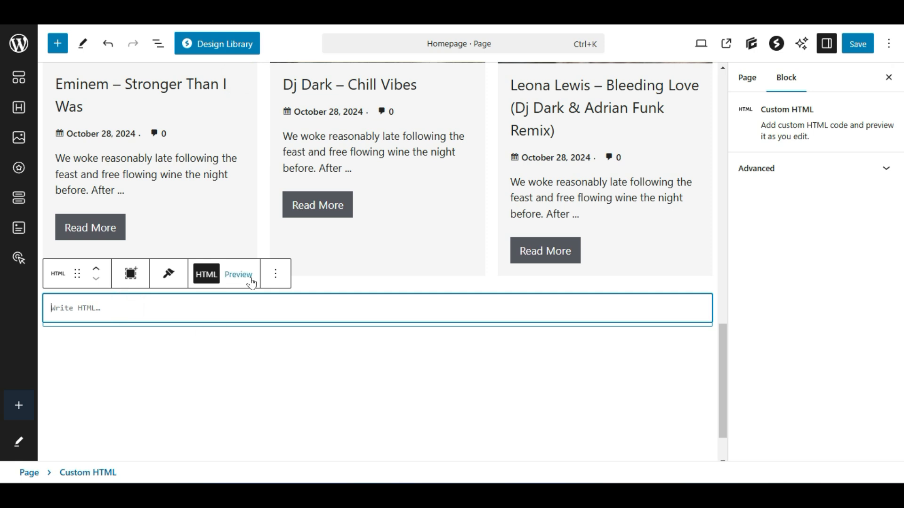
Delete the empty Custom HTML block below the Post Grid
click(275, 274)
scroll(340, 235, down, 1)
click(340, 235)
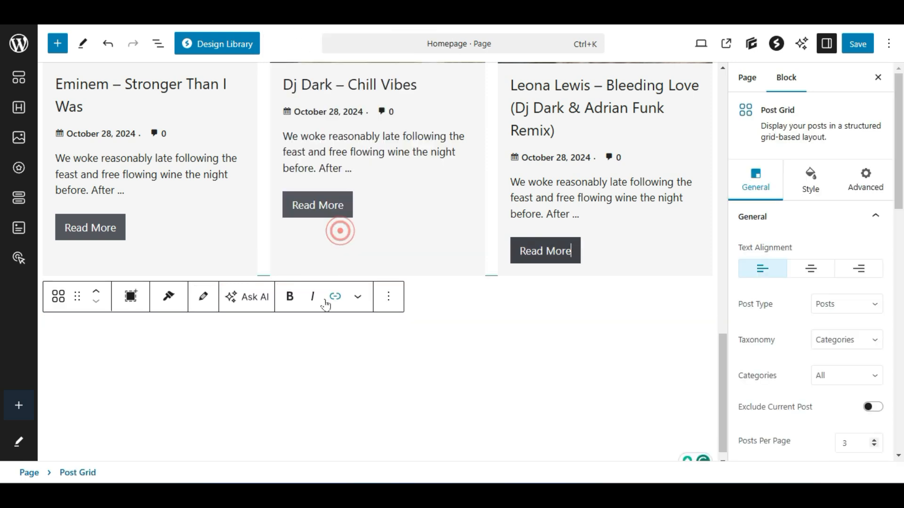
Insert a Spectra Call To Action block directly below the post grid
click(57, 43)
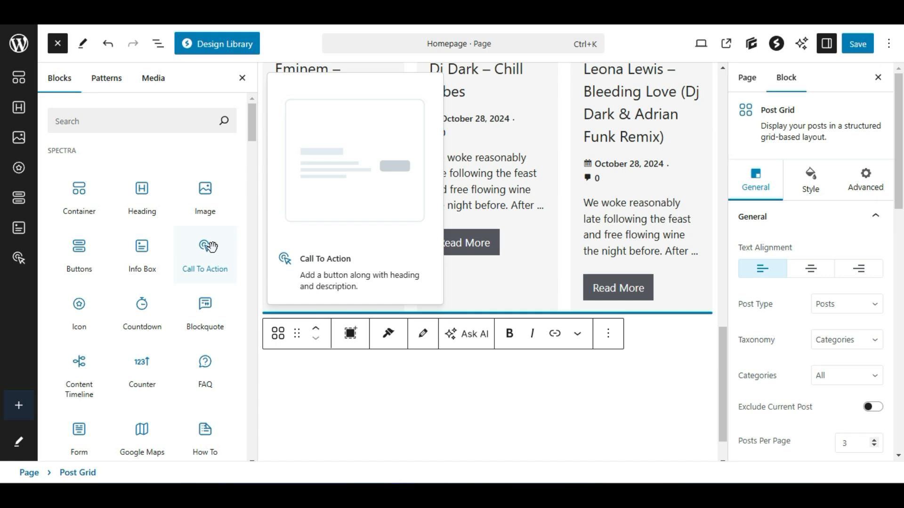
scroll(327, 251, down, 1)
drag(200, 257, 471, 291)
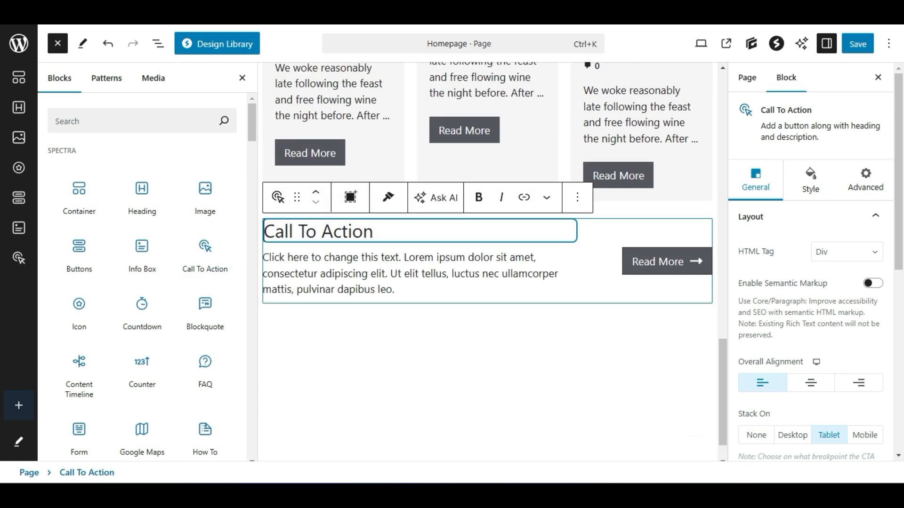
Replace the Call To Action block's heading with "Contact us"
triple_click(333, 231)
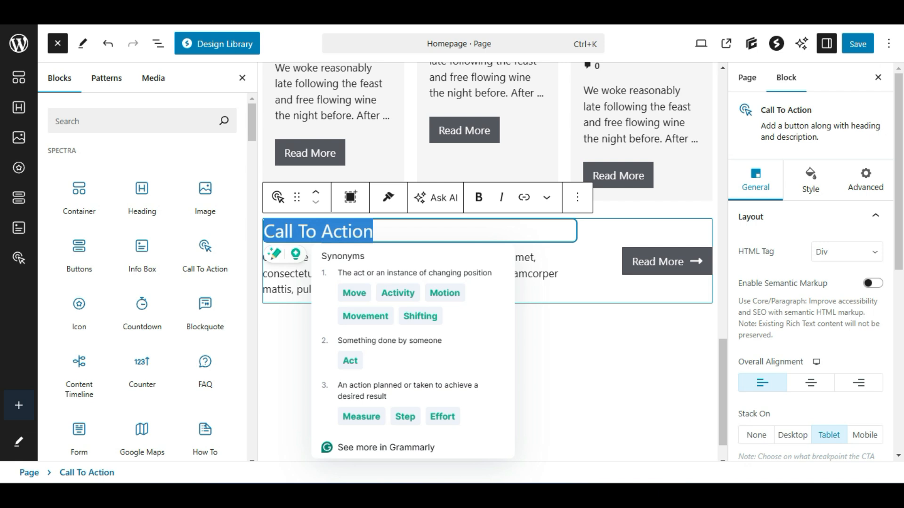
text(Cone)
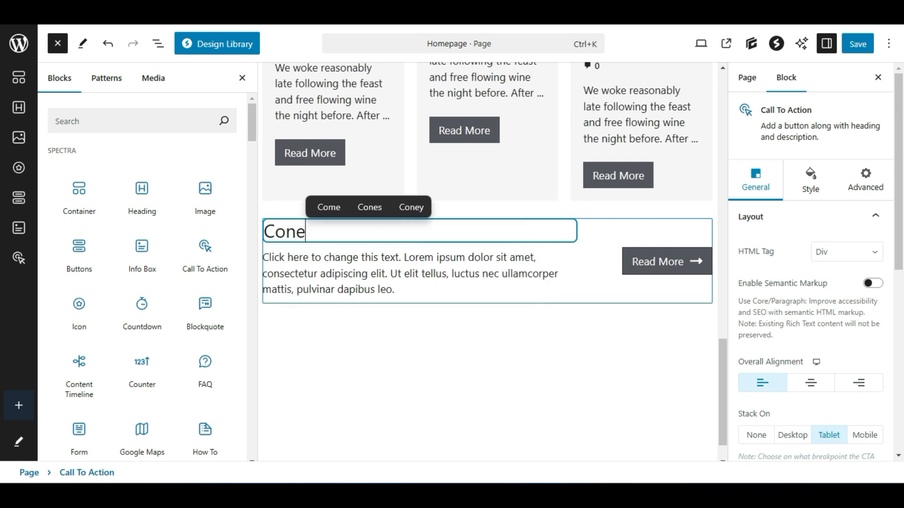
key(BackSpace)
text(t)
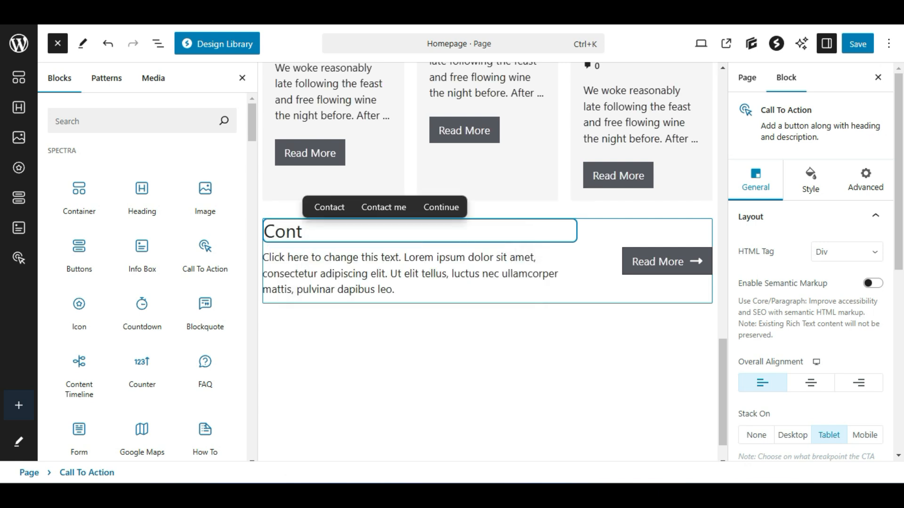
text(act us)
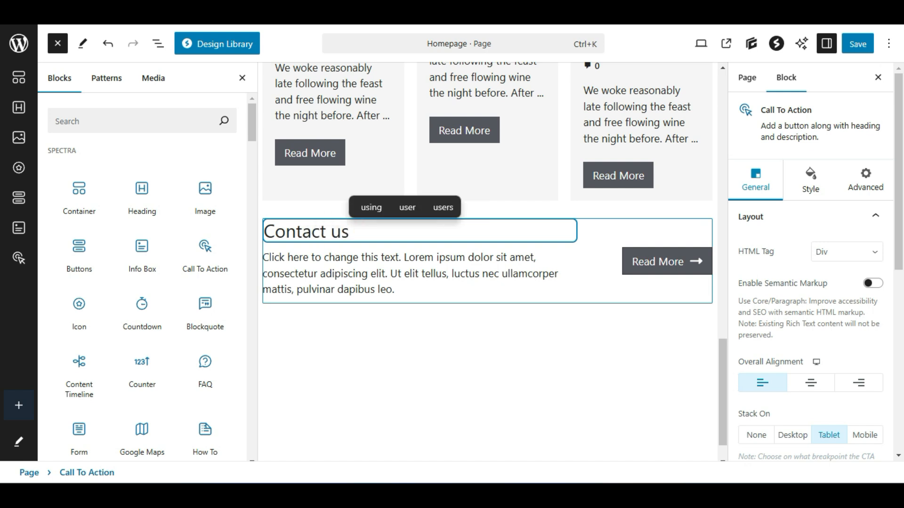
Change the Call To Action button's label to "contact us"
triple_click(347, 276)
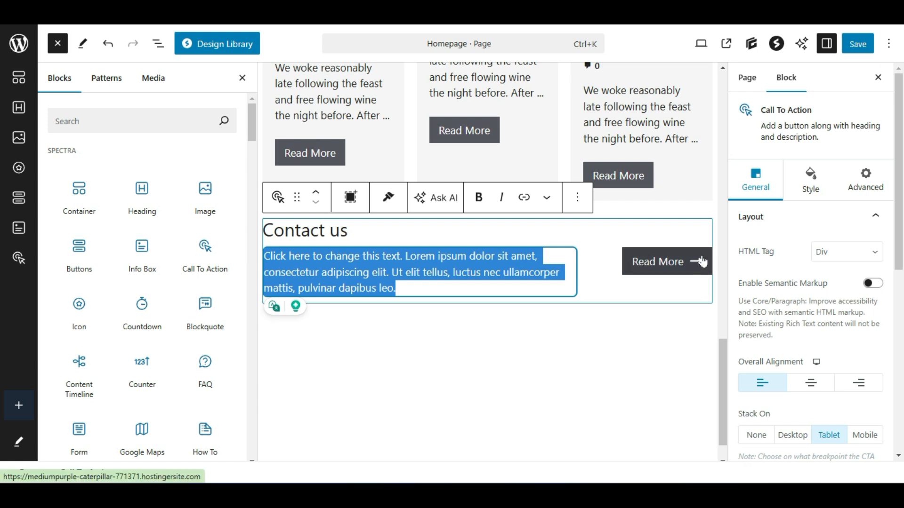
click(670, 269)
double_click(671, 271)
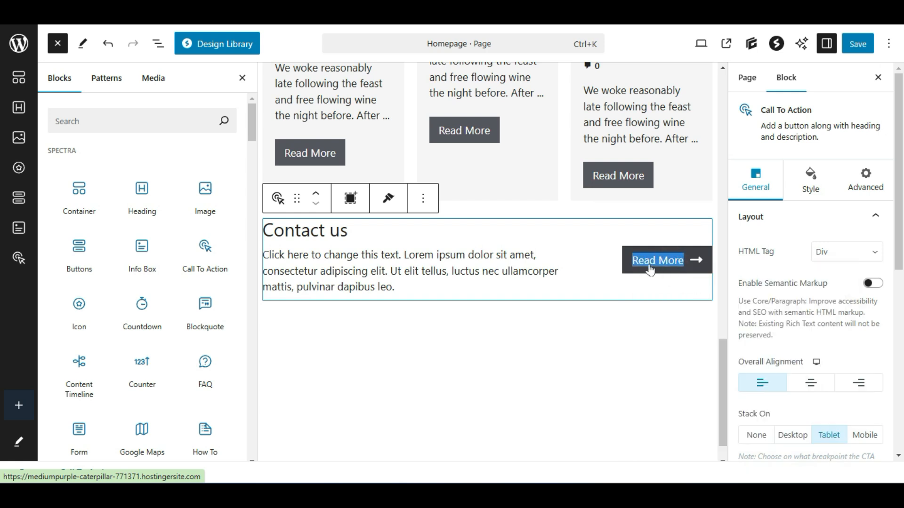
text(cont)
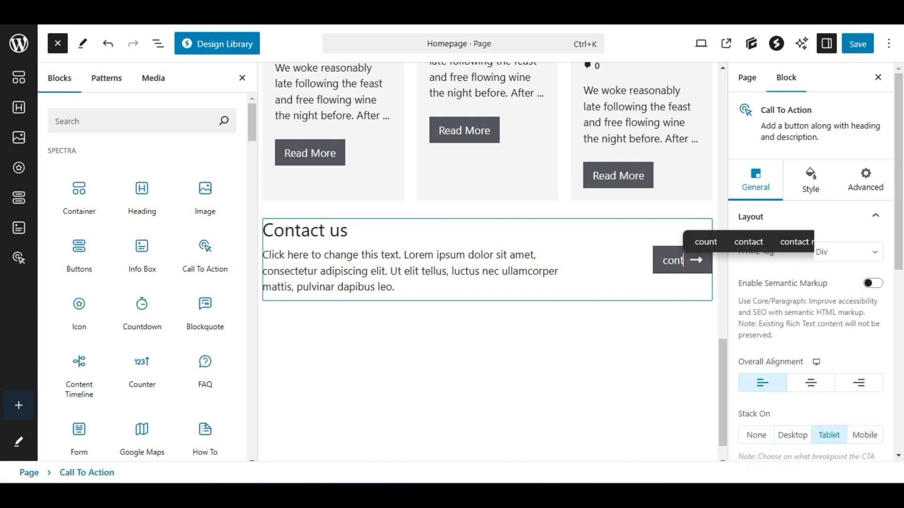
text(act us)
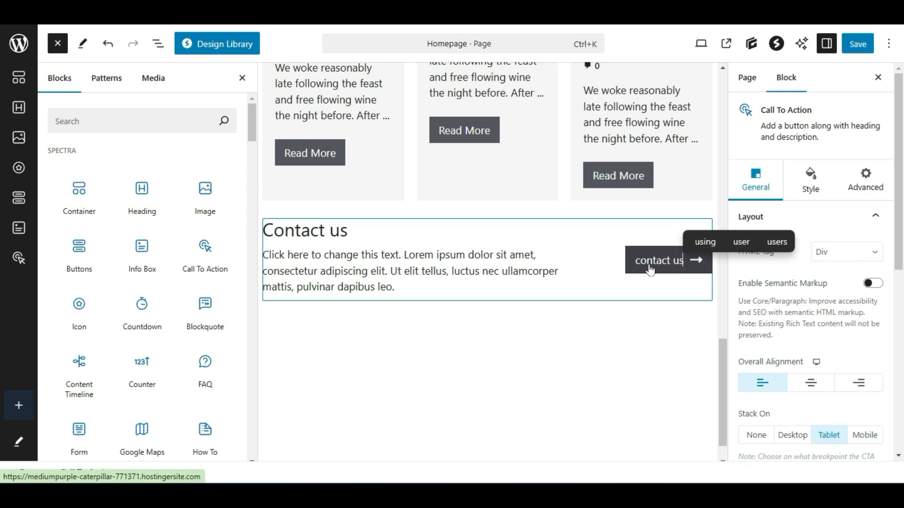
click(661, 260)
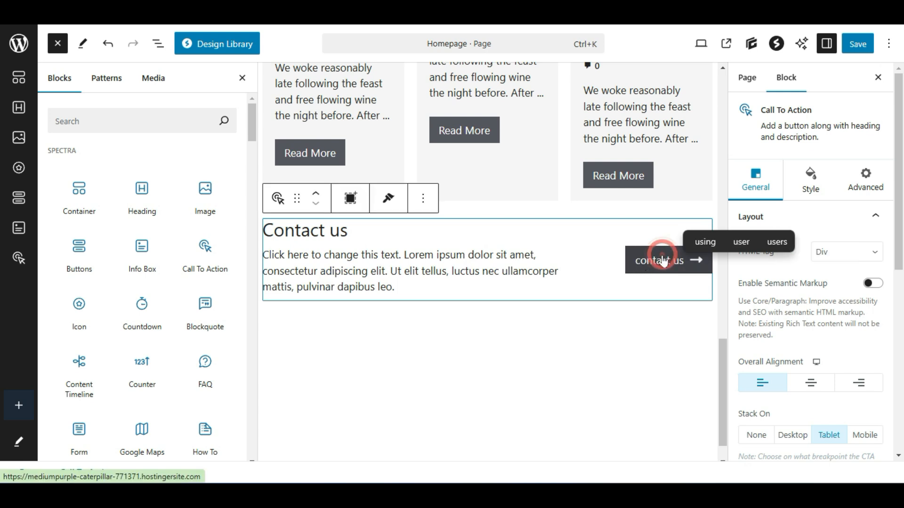
click(651, 307)
click(660, 259)
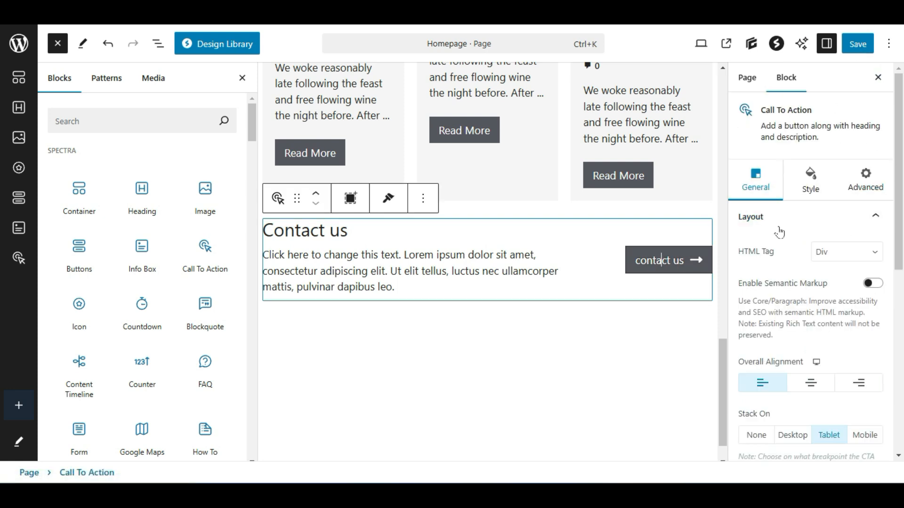
Try several button presets for the Call To Action block and apply the outlined pill-shaped one without an icon
scroll(796, 93, down, 8)
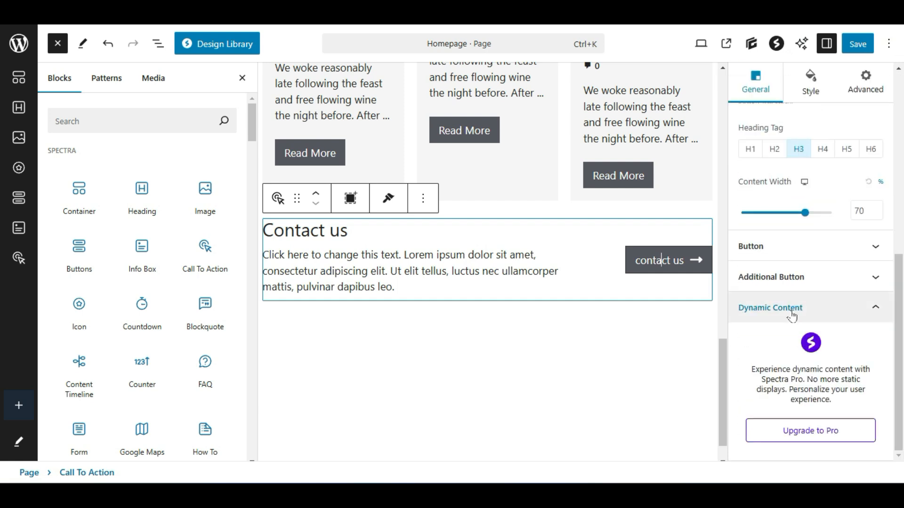
click(817, 254)
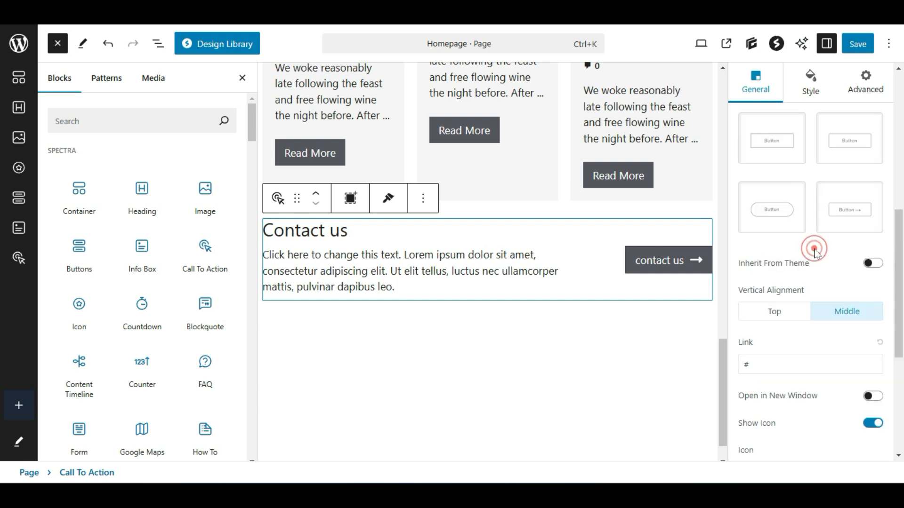
scroll(818, 282, up, 2)
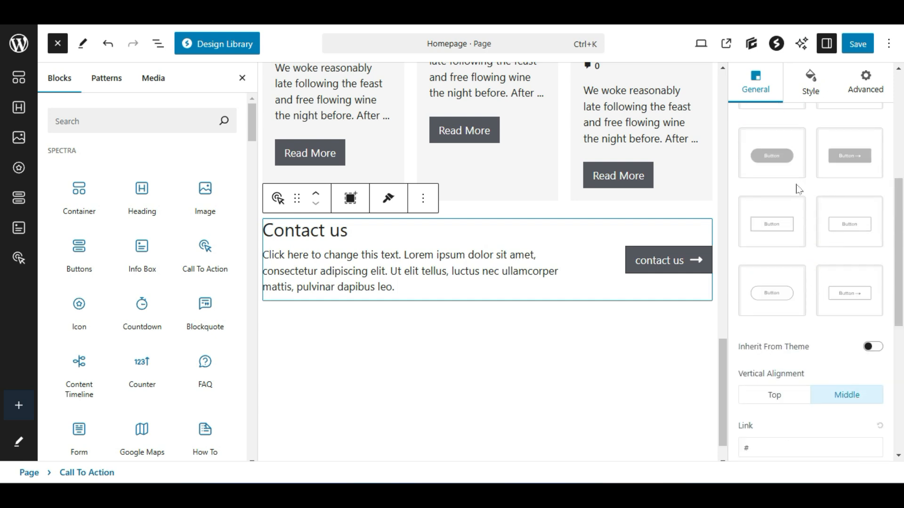
click(772, 226)
click(763, 162)
click(847, 155)
click(852, 294)
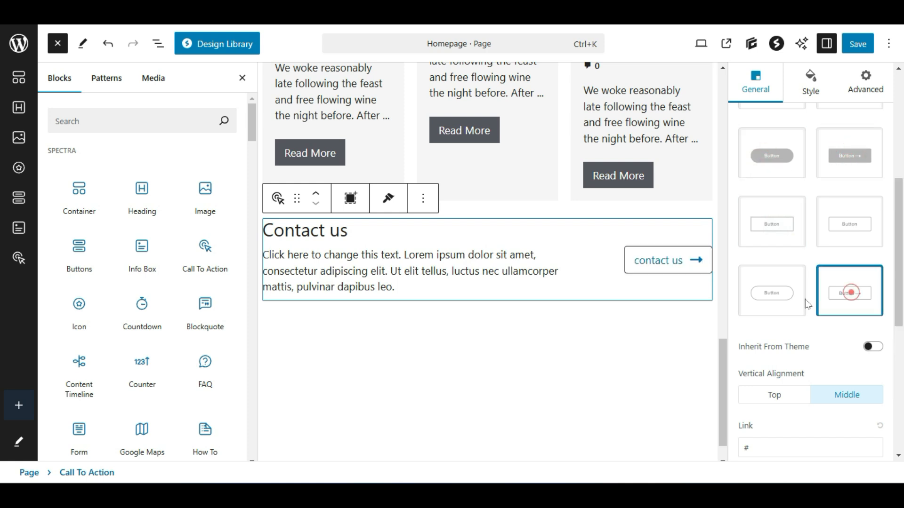
click(800, 301)
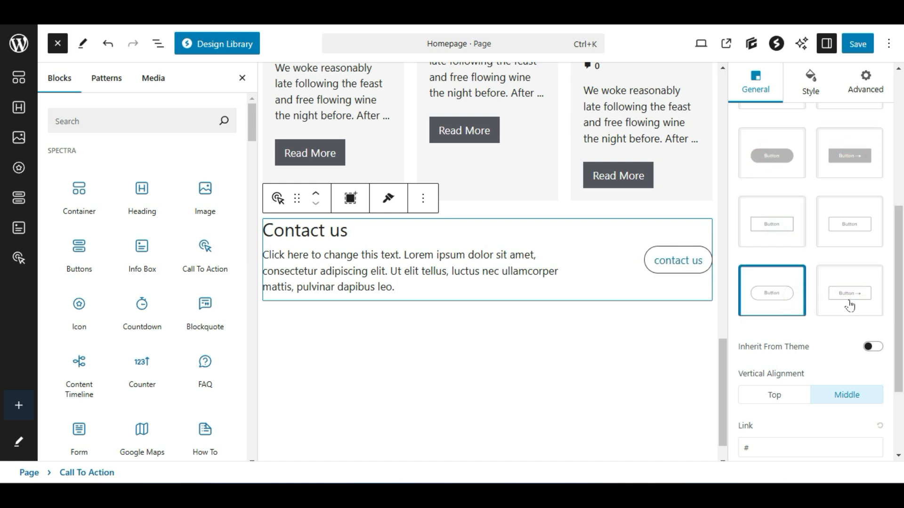
Set the button's link to "/", trying Top alignment and opening in a new window but keeping Middle alignment and the same window
scroll(848, 304, down, 3)
double_click(756, 325)
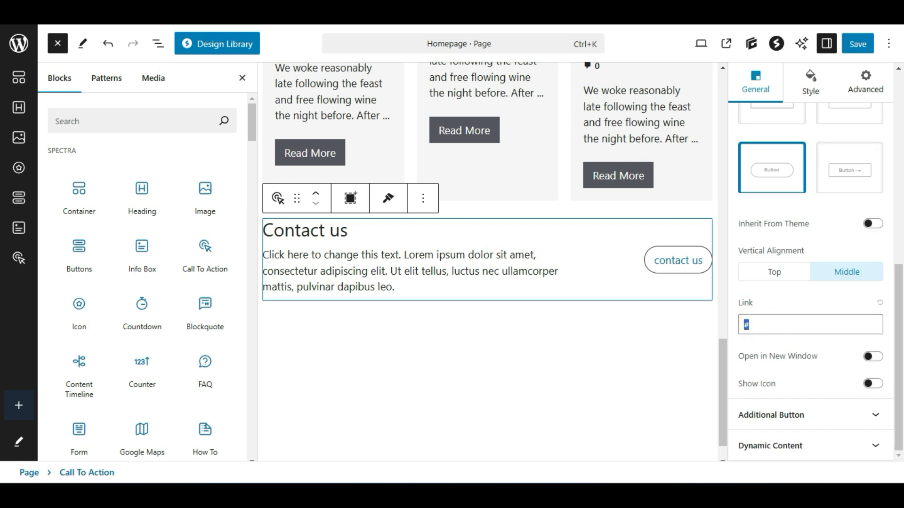
click(774, 271)
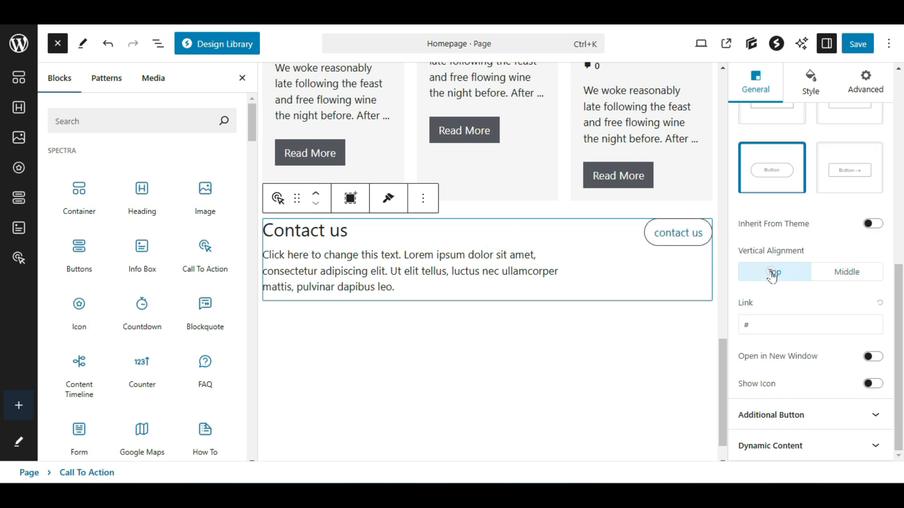
click(832, 270)
click(795, 321)
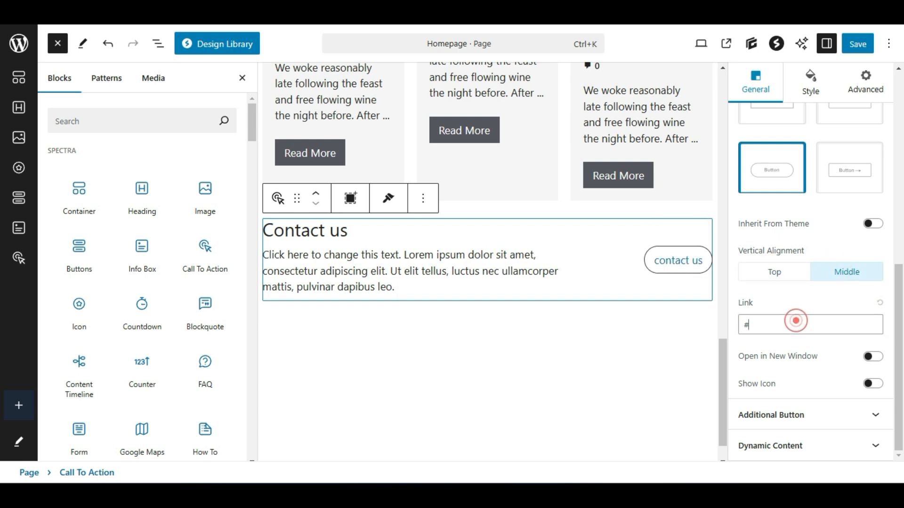
double_click(793, 322)
click(764, 346)
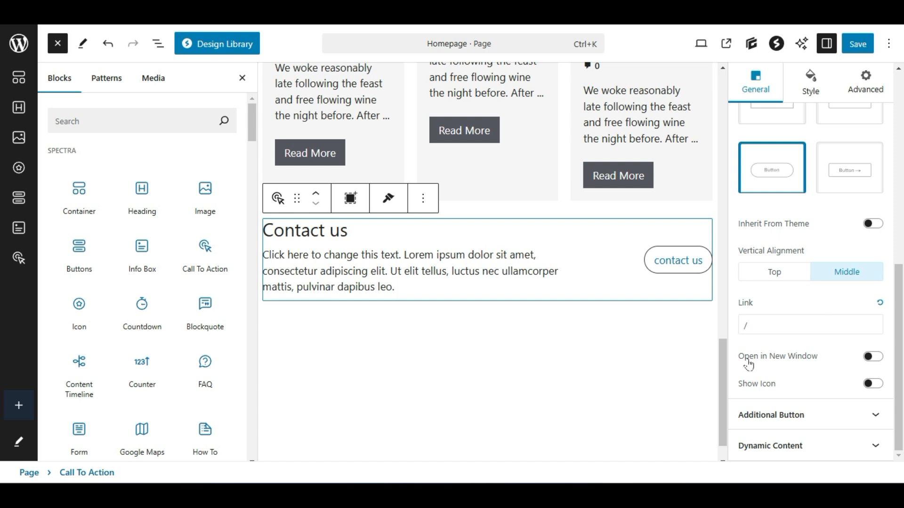
click(873, 358)
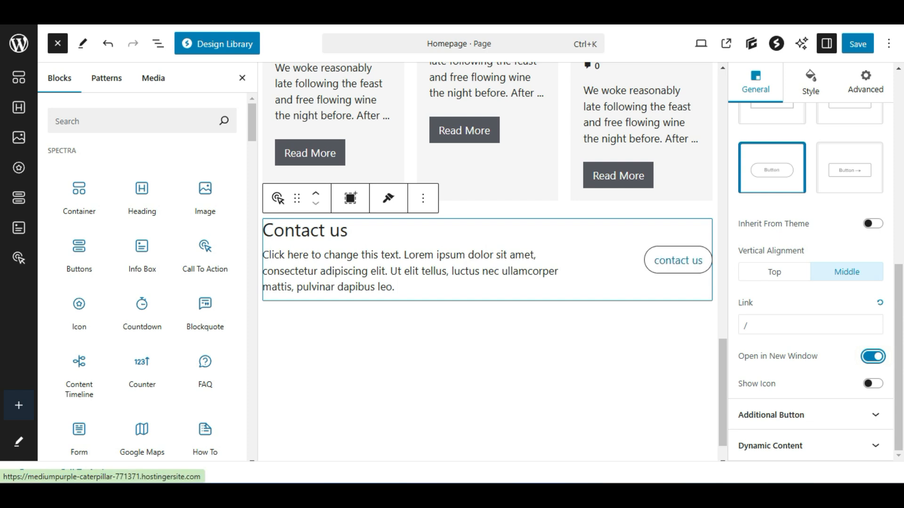
click(871, 356)
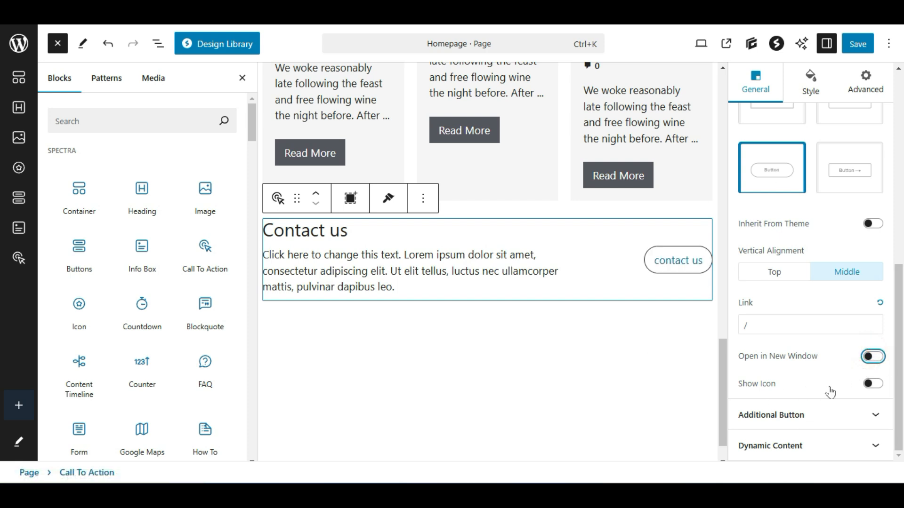
Show an icon on the contact button and replace the long right arrow with the arrow-into-bracket icon
click(872, 384)
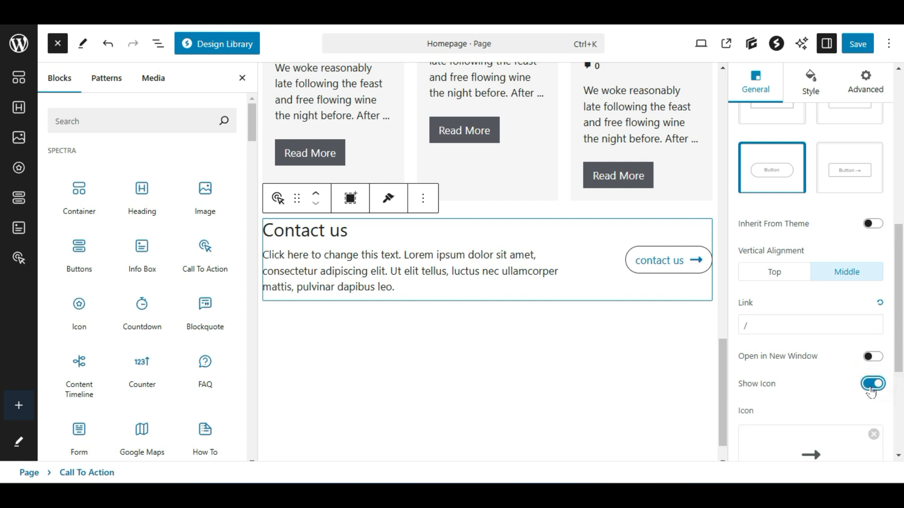
scroll(868, 363, down, 1)
click(823, 351)
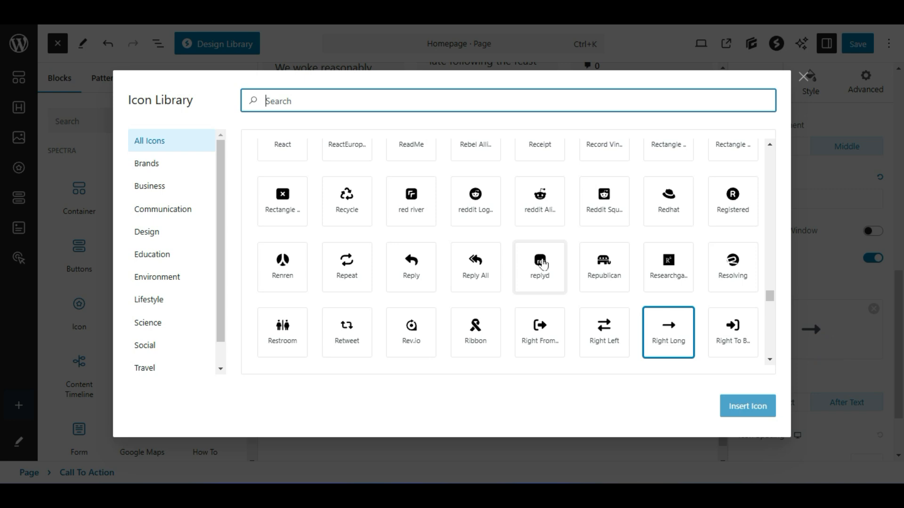
click(747, 325)
click(732, 400)
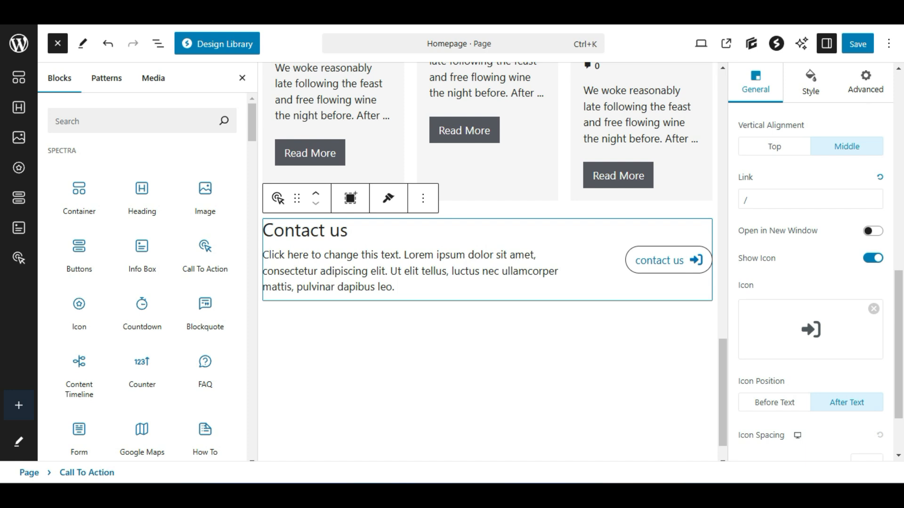
Delete the Call To Action block from the homepage
click(431, 207)
scroll(433, 389, down, 1)
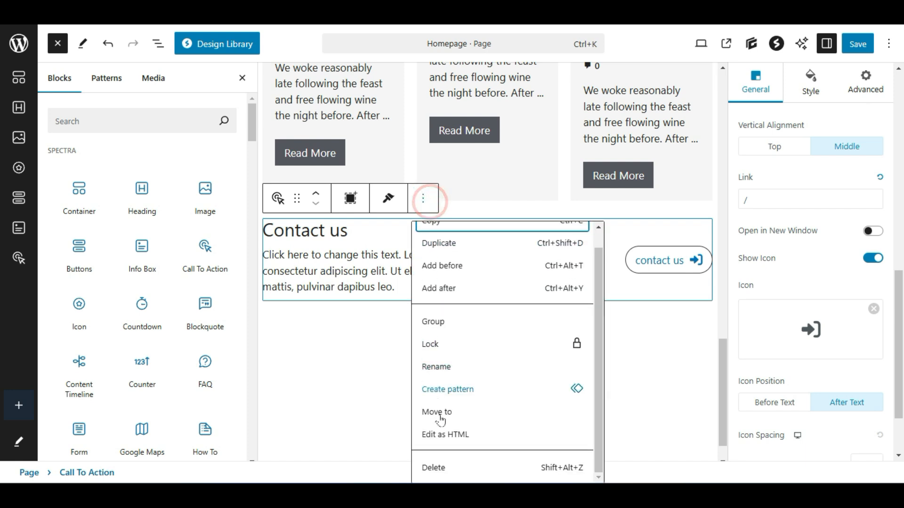
click(440, 462)
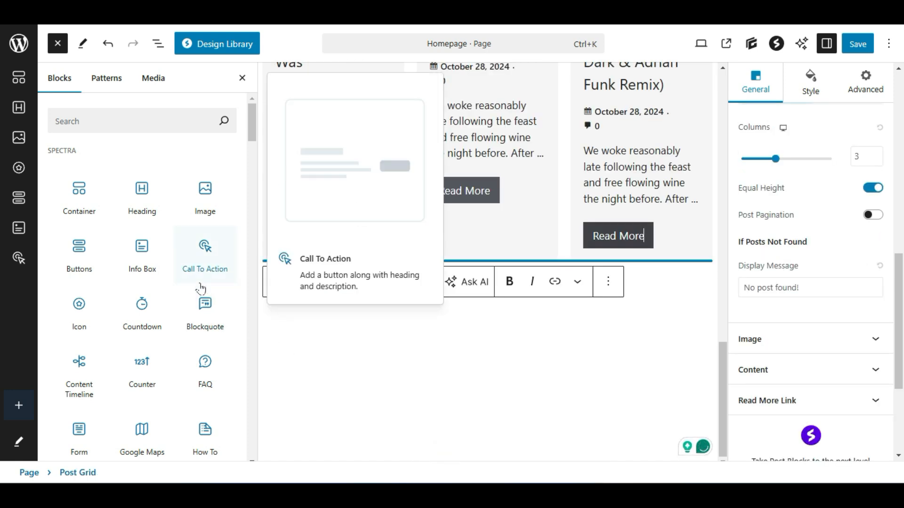
Open the GenerateBlocks pattern library and examine the free CTA, Query Loop and FAQ patterns it offers
scroll(197, 283, down, 2)
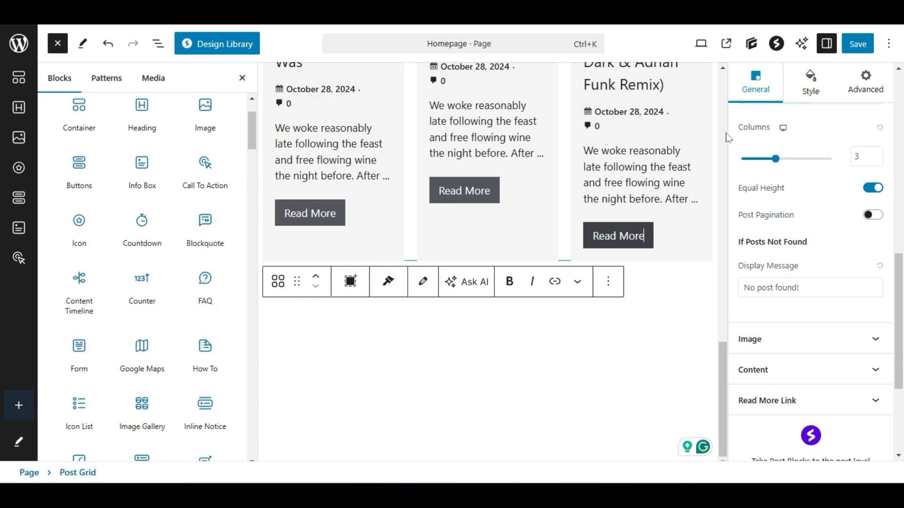
click(753, 46)
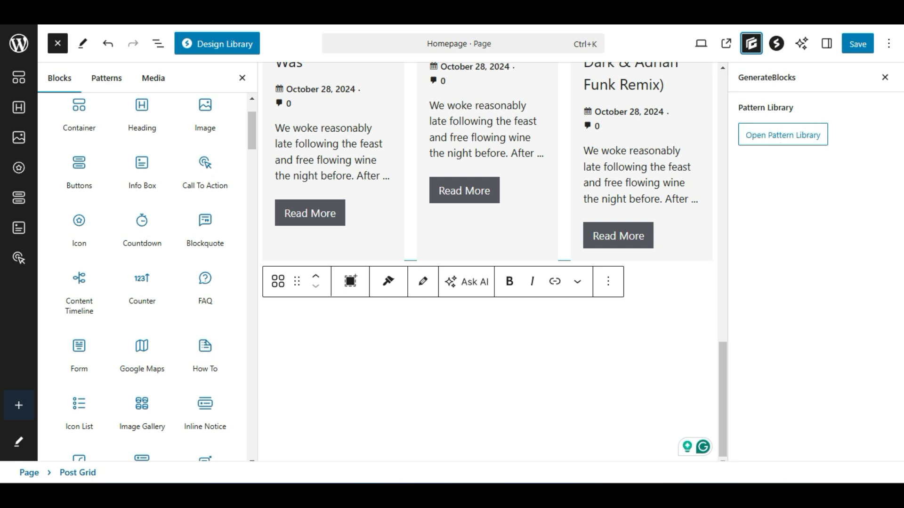
click(785, 136)
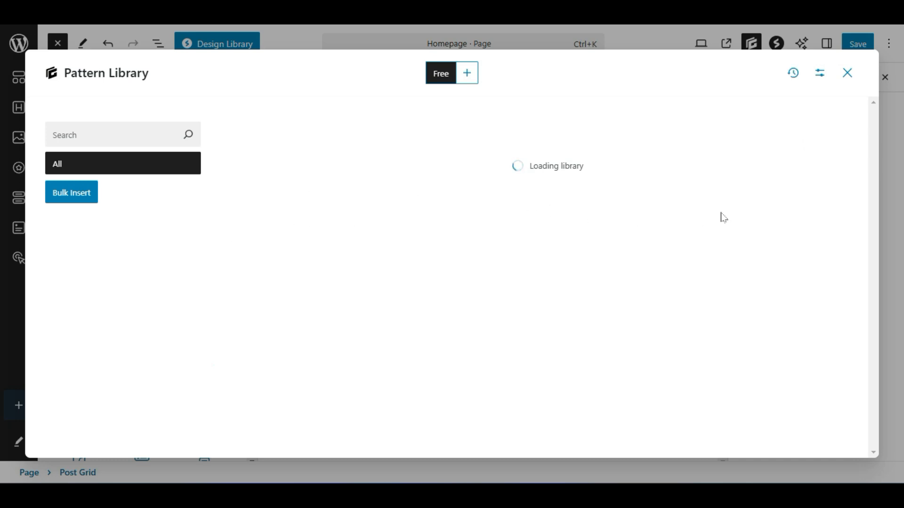
scroll(560, 336, down, 15)
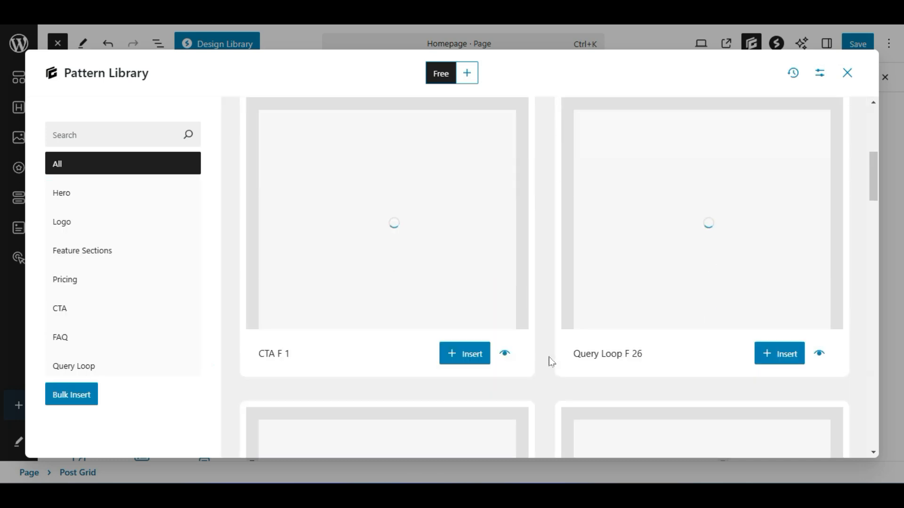
scroll(551, 361, down, 3)
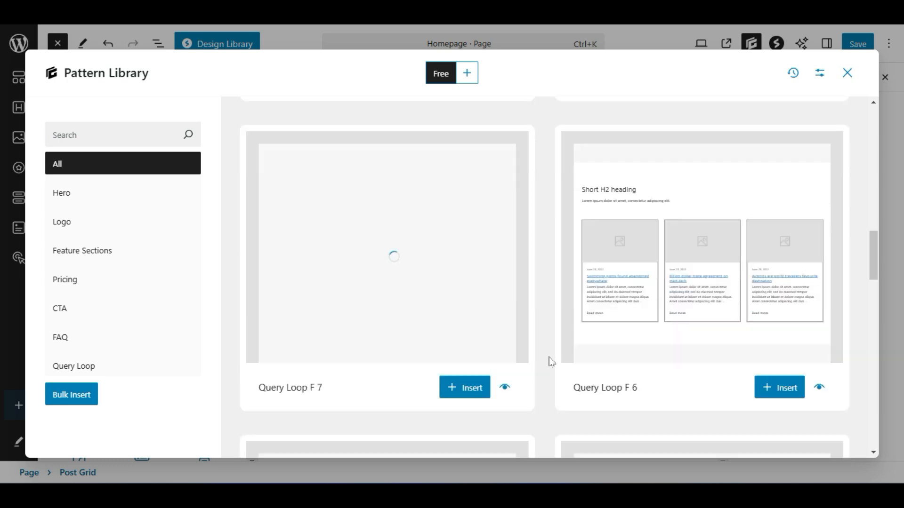
scroll(551, 361, down, 12)
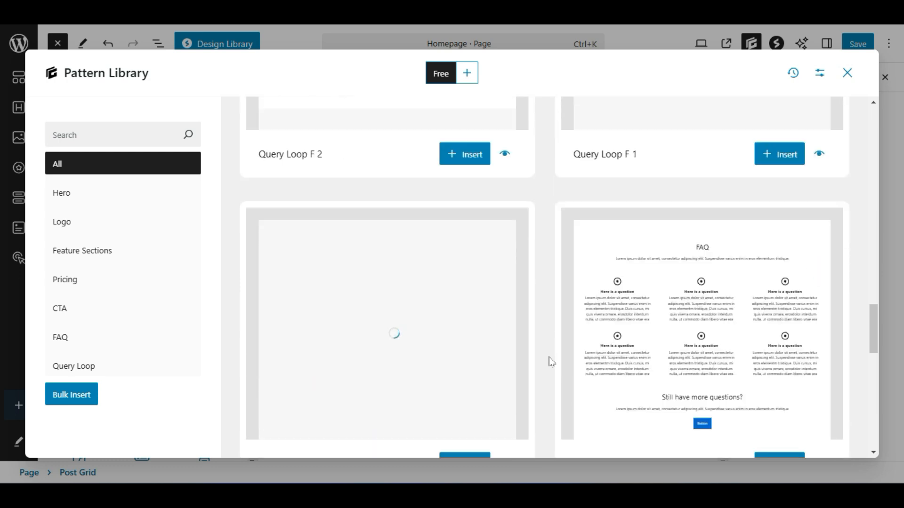
scroll(552, 362, up, 8)
scroll(559, 351, down, 3)
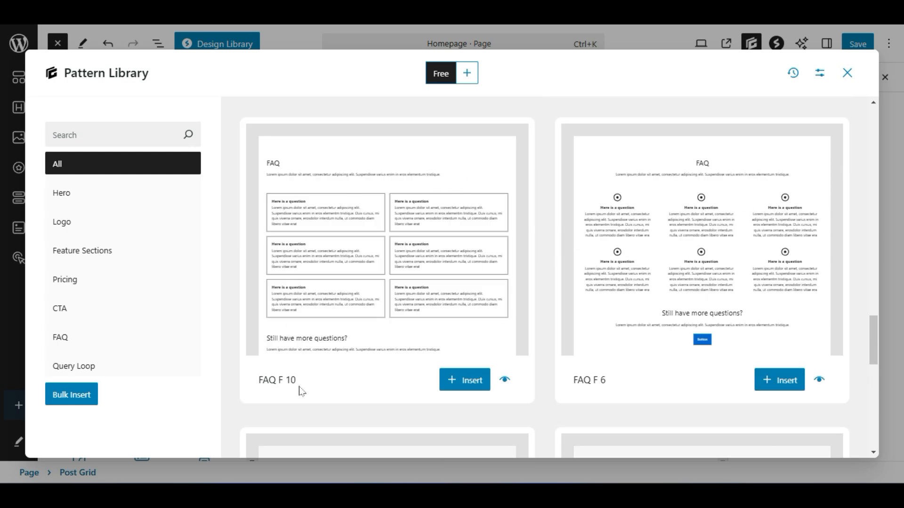
Insert the FAQ F 10 pattern below the post grid on the homepage
scroll(708, 414, down, 5)
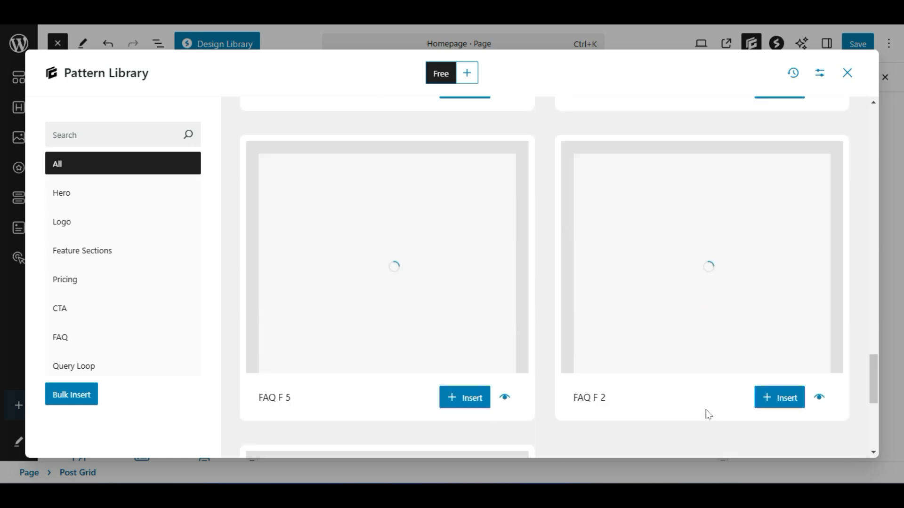
scroll(579, 252, up, 5)
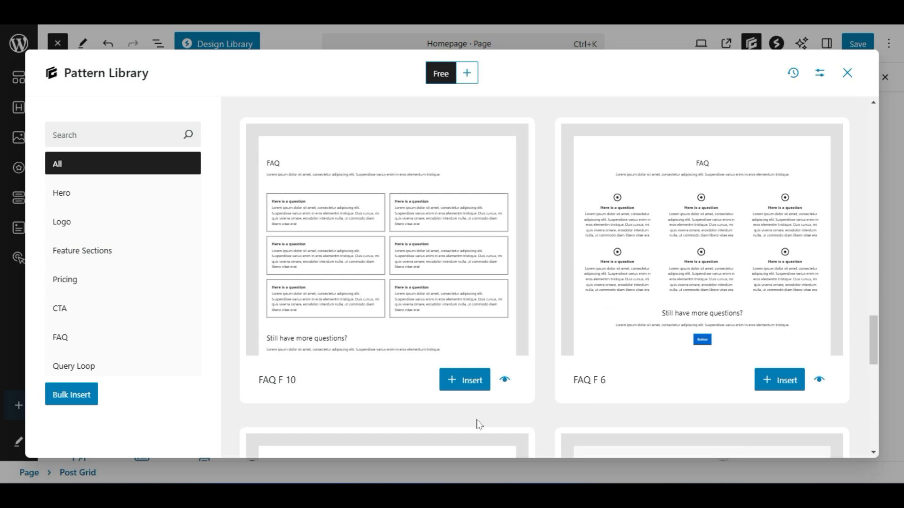
click(461, 380)
scroll(581, 231, up, 4)
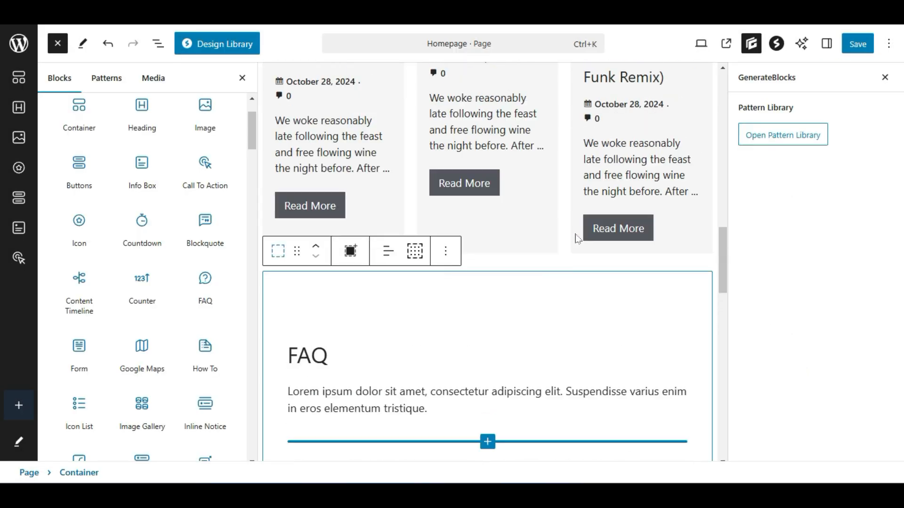
scroll(577, 239, down, 4)
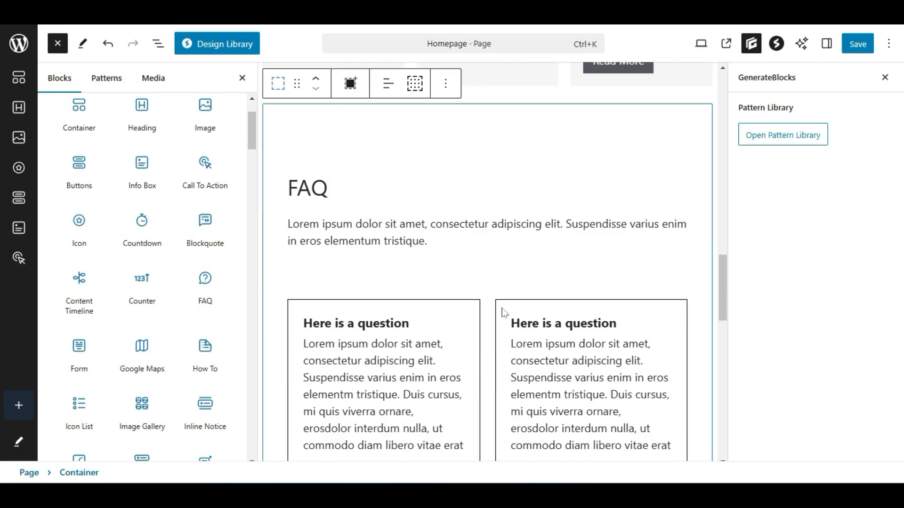
scroll(503, 313, down, 2)
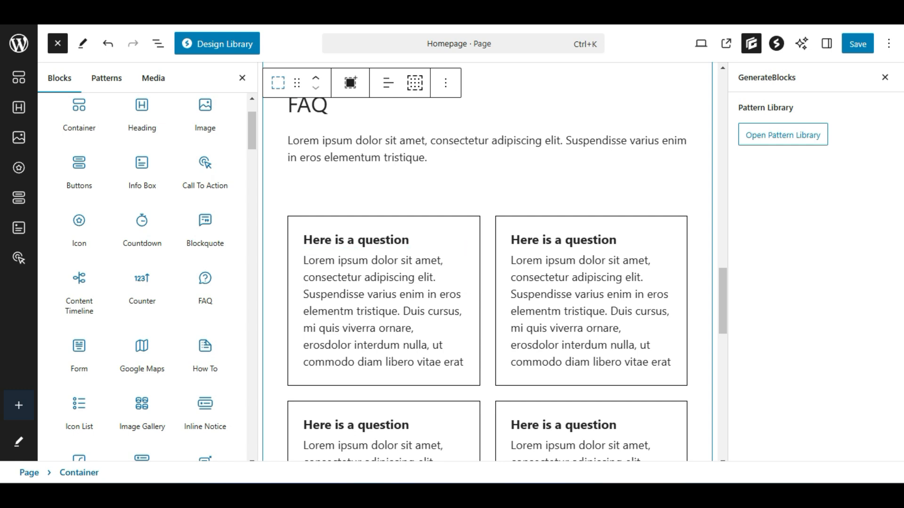
Check that the question headings, answer texts and intro paragraph in the FAQ section can be selected for editing
triple_click(414, 240)
click(418, 239)
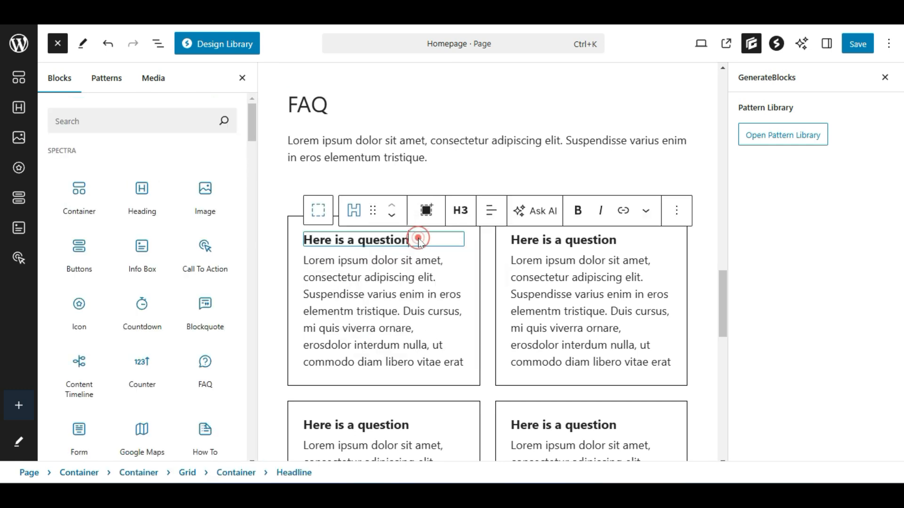
double_click(418, 292)
triple_click(427, 290)
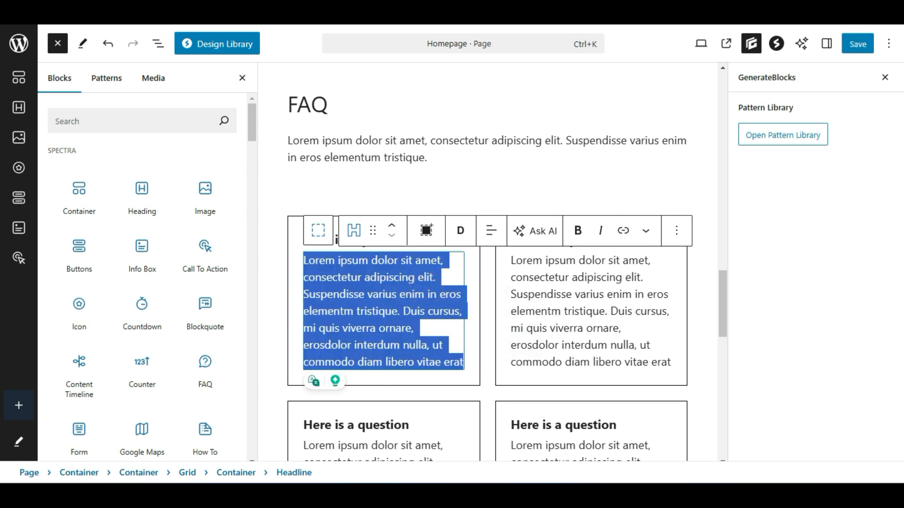
click(561, 269)
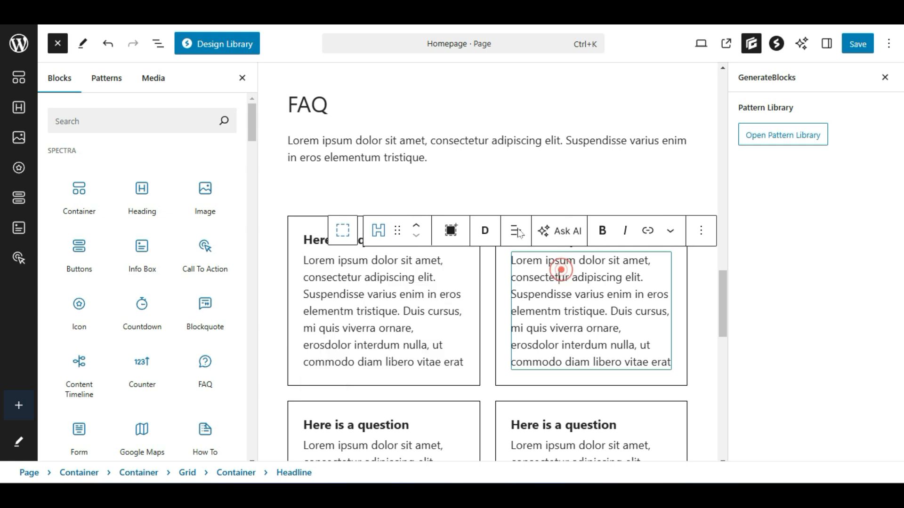
triple_click(433, 144)
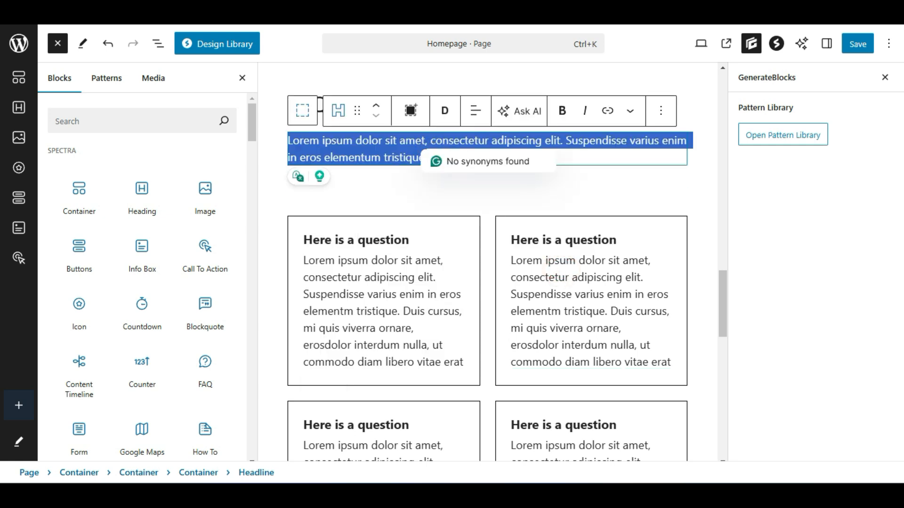
click(562, 279)
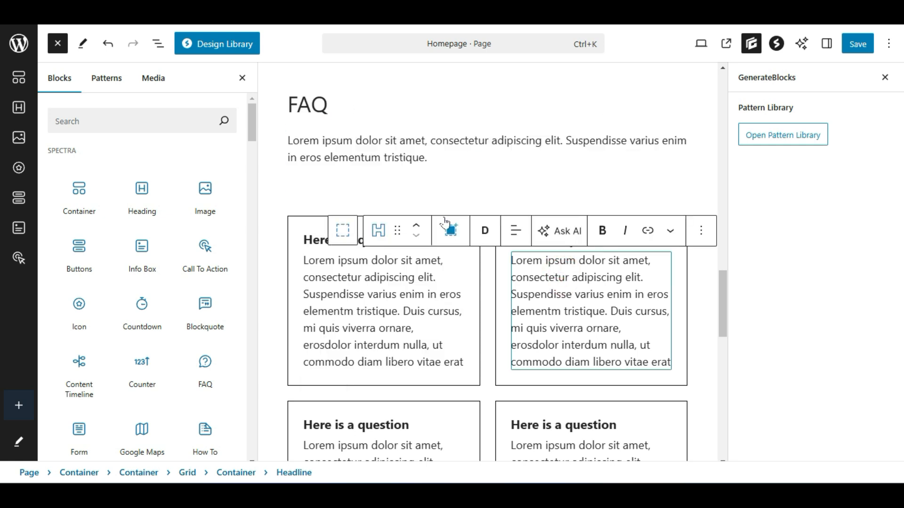
Close the block inserter and review the FAQ section from the post grid down to its closing button
scroll(444, 218, up, 5)
click(242, 78)
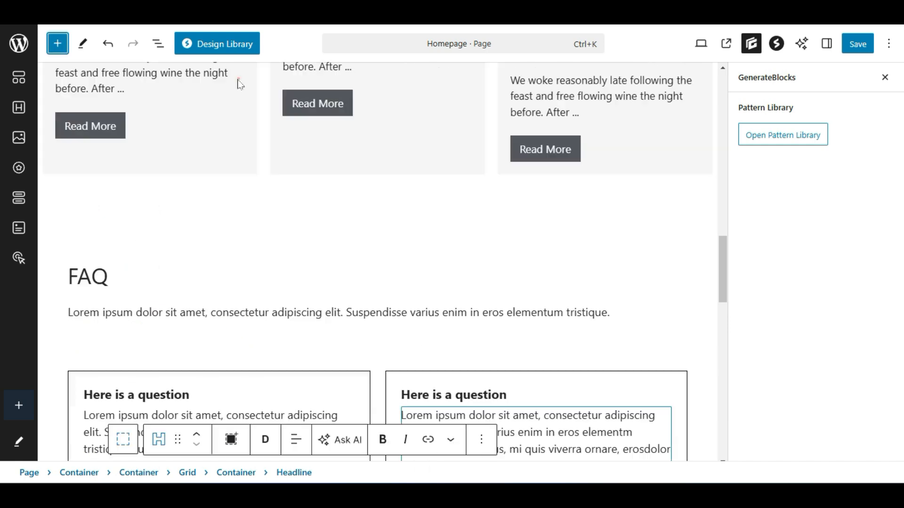
scroll(213, 264, down, 5)
scroll(212, 266, up, 5)
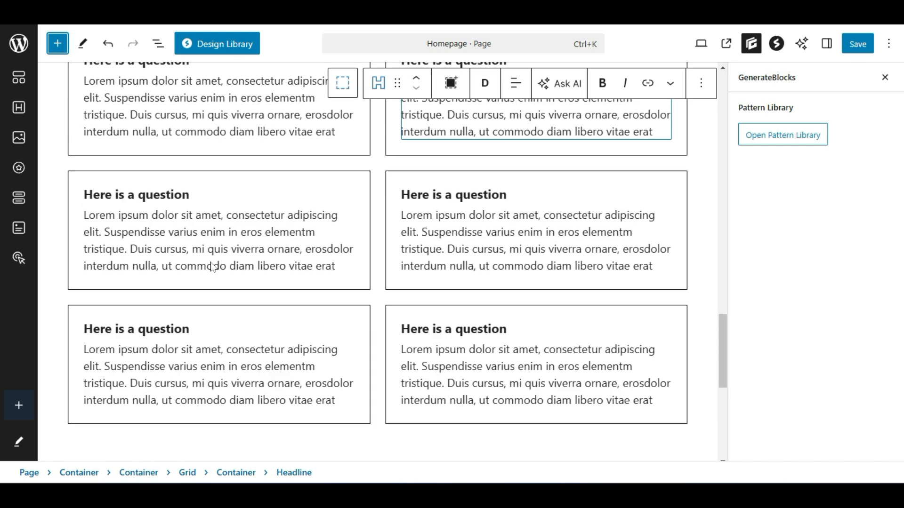
scroll(213, 267, down, 6)
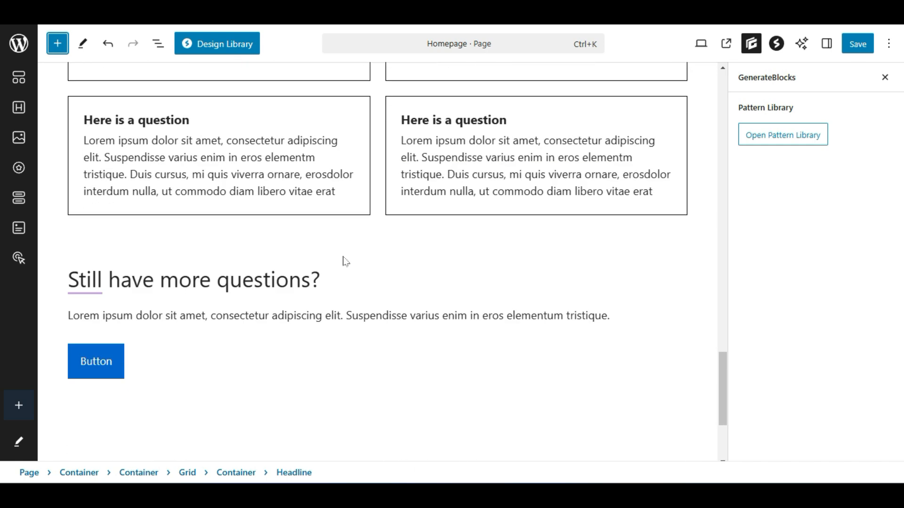
scroll(78, 255, down, 3)
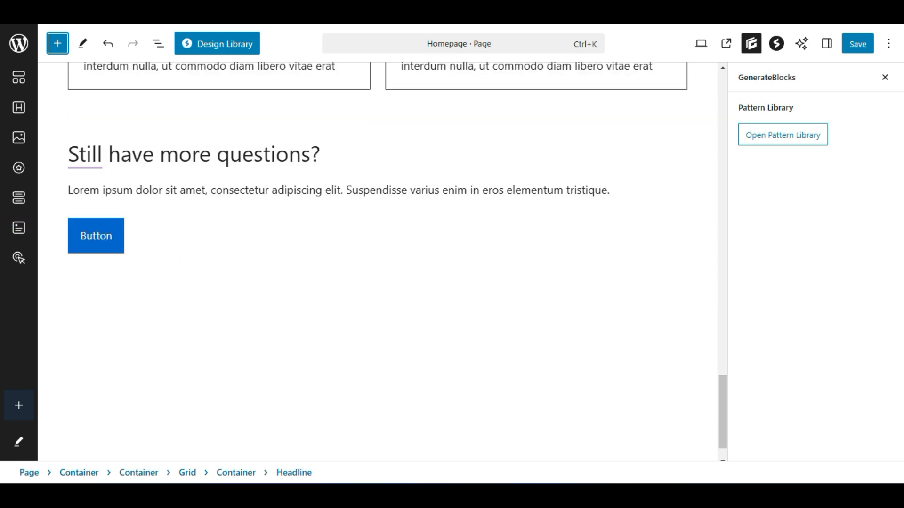
Delete the "Still have more questions?" heading, the container with its text and button, and the empty container below the questions
click(368, 154)
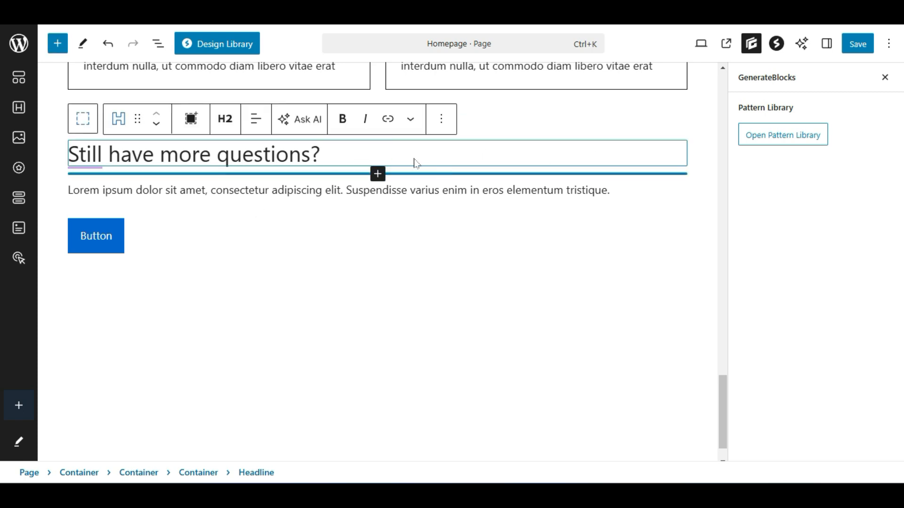
click(444, 122)
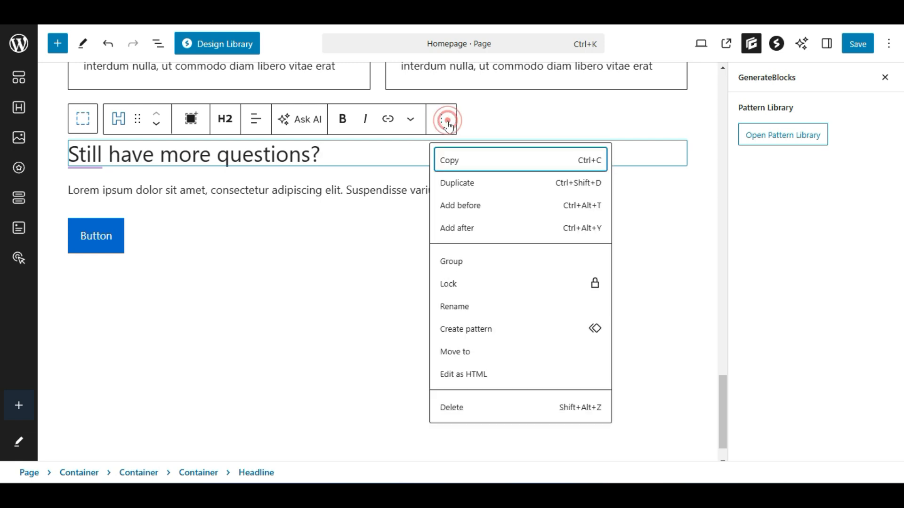
click(453, 408)
click(291, 121)
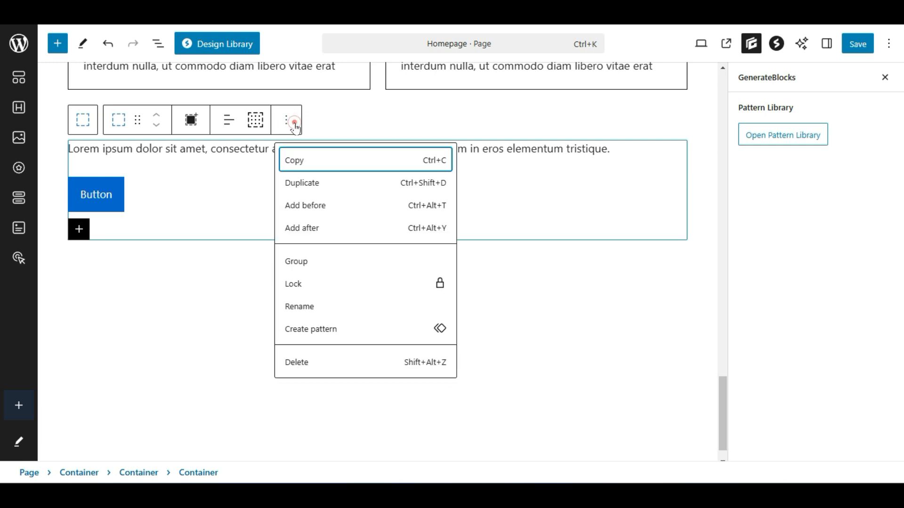
click(329, 367)
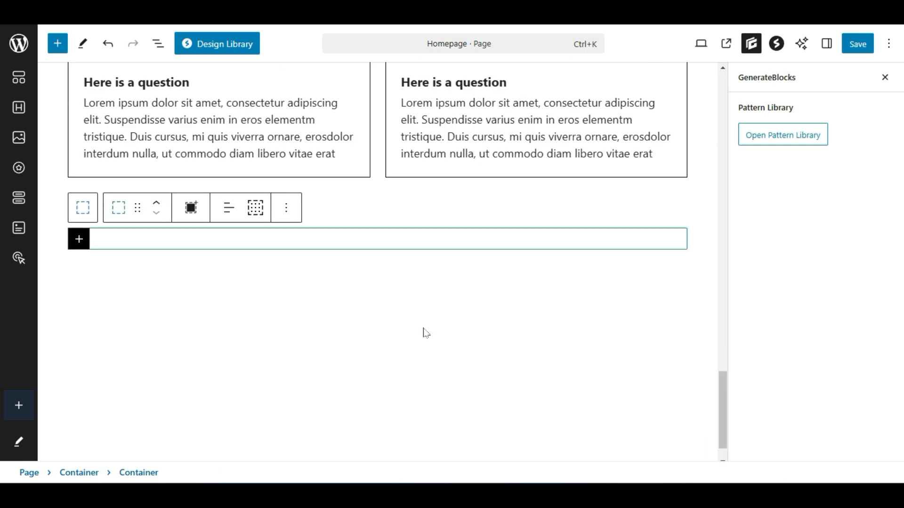
click(287, 208)
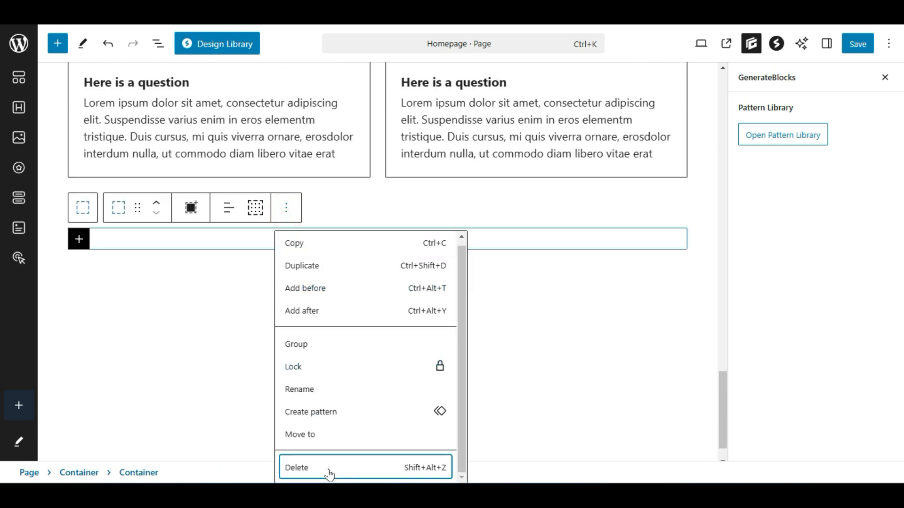
click(329, 469)
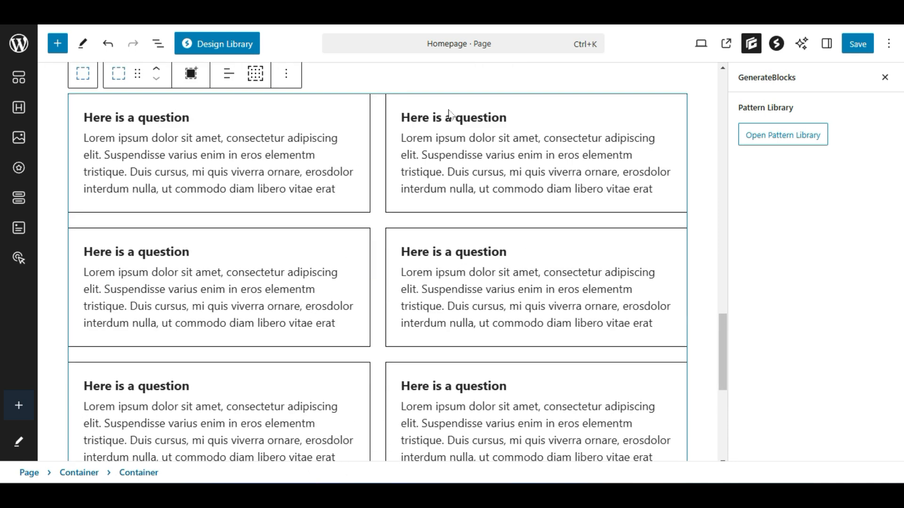
Examine the FAQ heading, intro text, question grid and their parent containers to see which block controls the section's spacing
scroll(346, 262, up, 5)
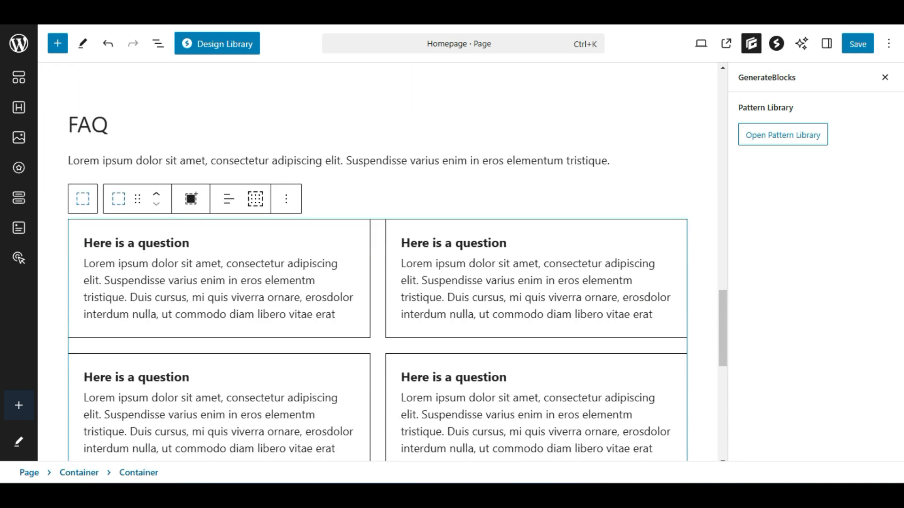
click(184, 269)
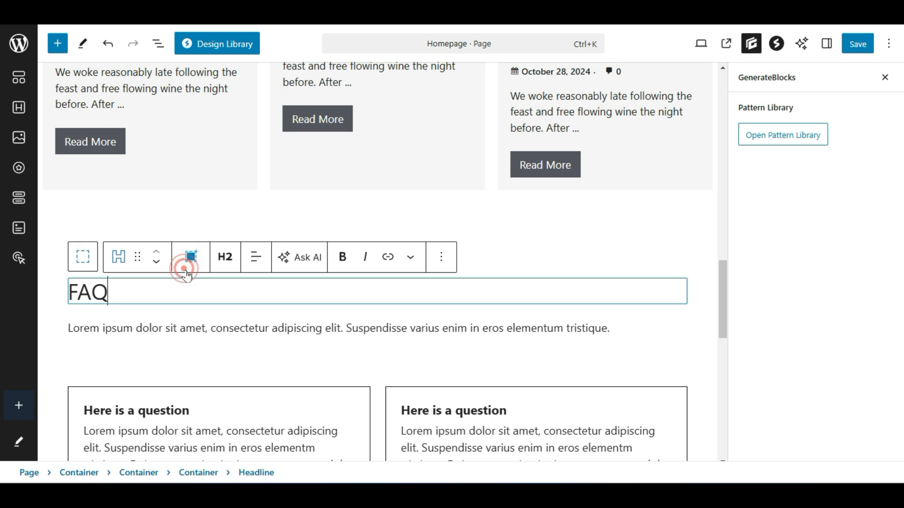
click(183, 359)
scroll(192, 343, down, 1)
scroll(182, 359, up, 5)
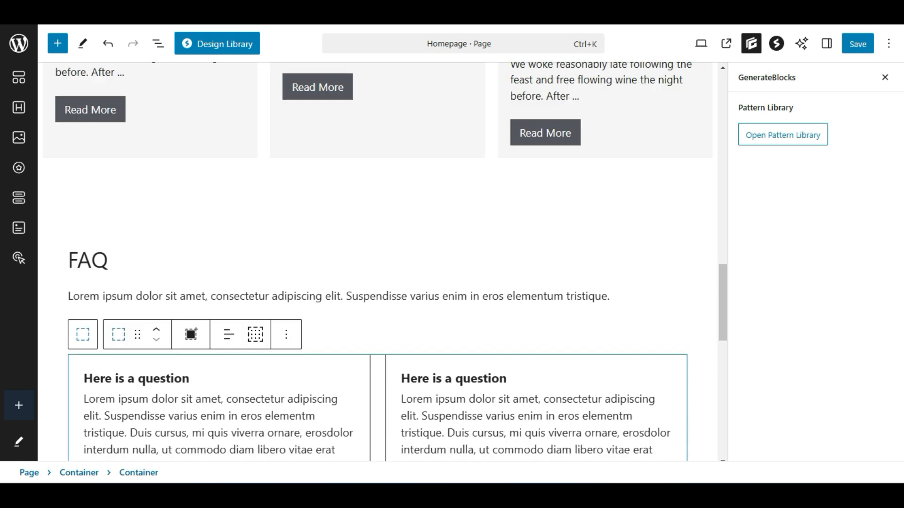
click(84, 333)
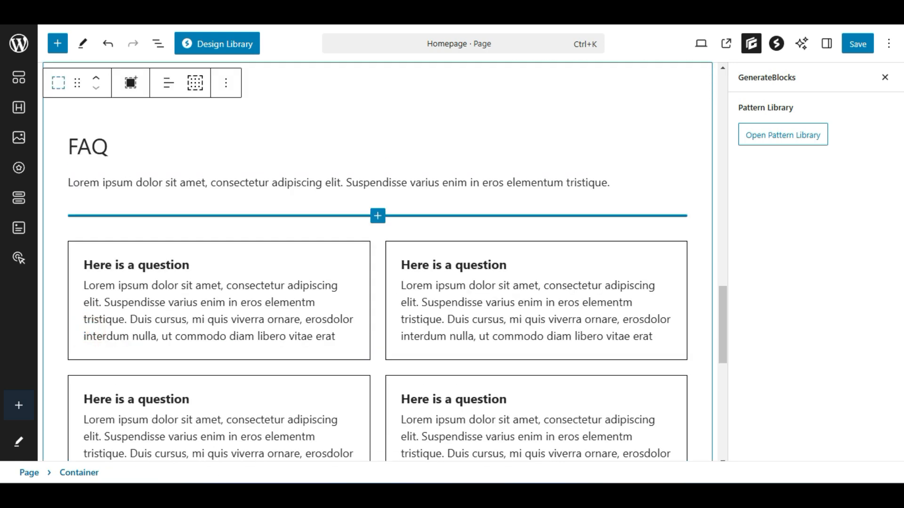
scroll(140, 283, up, 3)
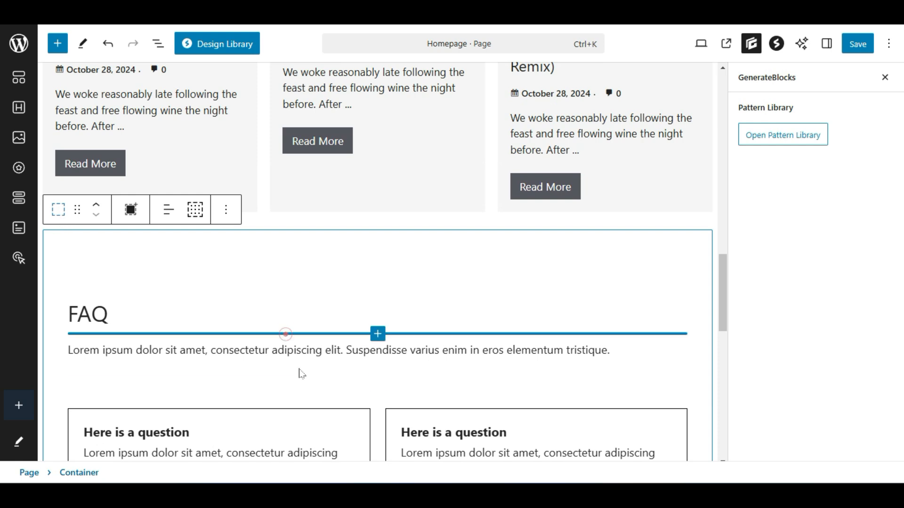
click(303, 352)
scroll(437, 321, down, 2)
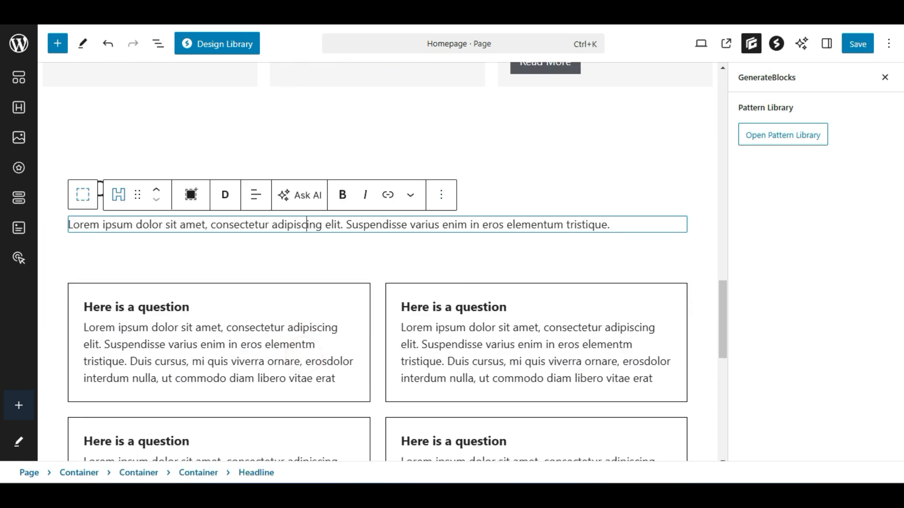
click(440, 328)
click(82, 186)
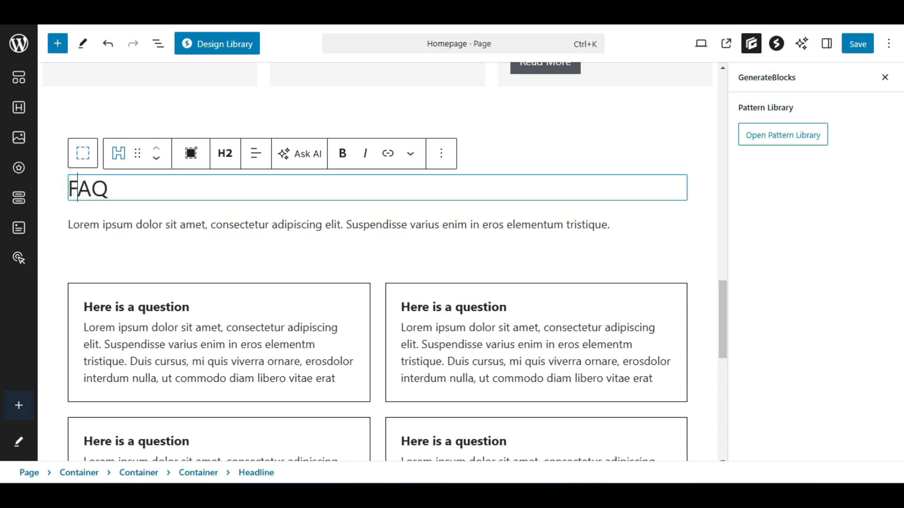
click(83, 252)
scroll(82, 250, down, 4)
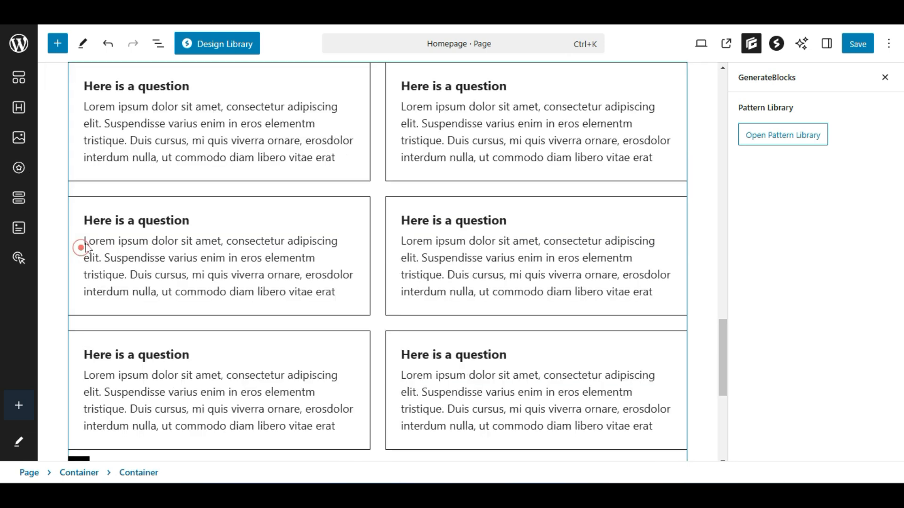
scroll(81, 247, up, 4)
scroll(81, 247, down, 3)
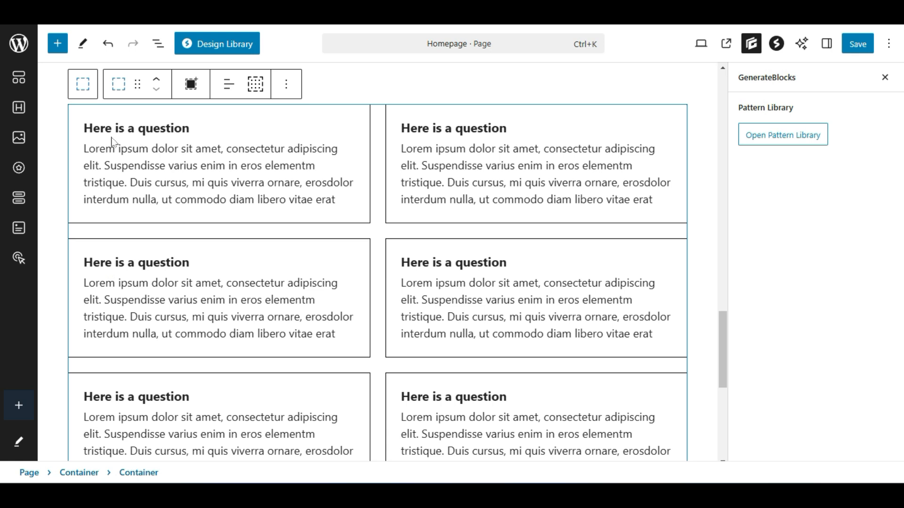
Select the outer FAQ container and show its block spacing settings
click(83, 89)
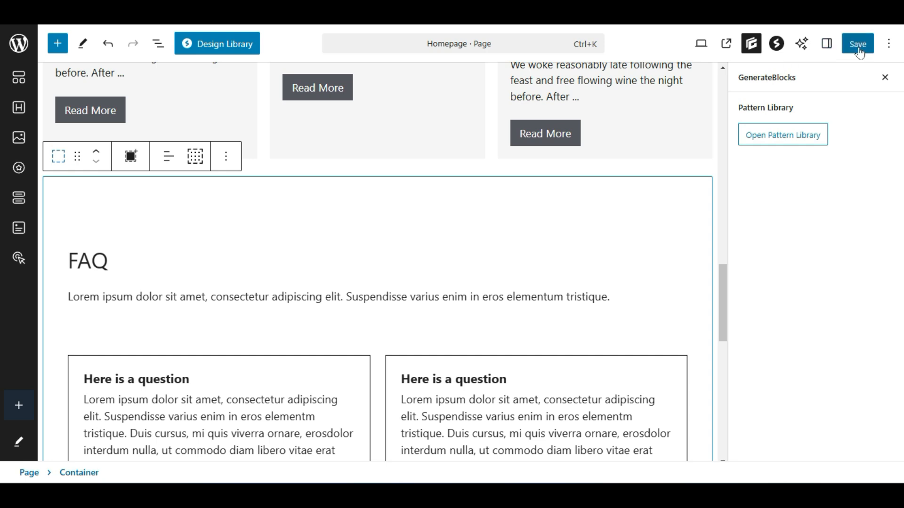
click(826, 43)
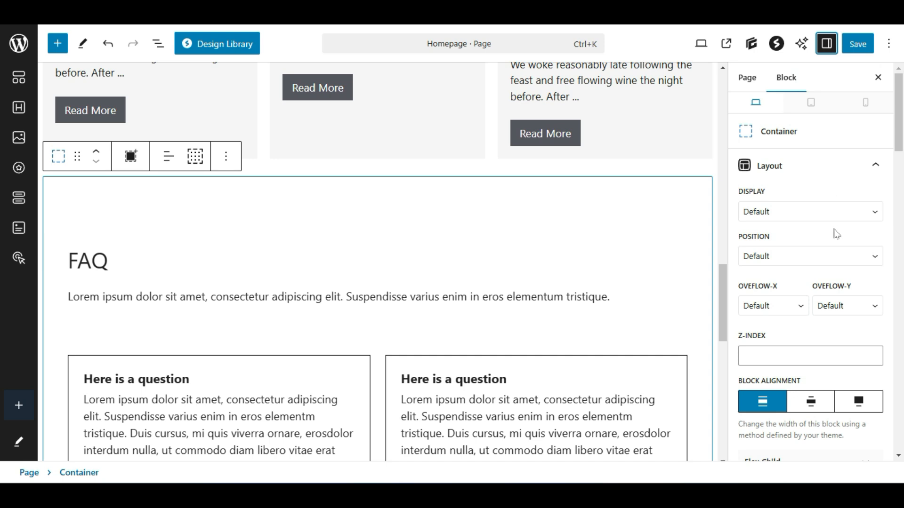
scroll(821, 253, down, 6)
scroll(811, 263, down, 3)
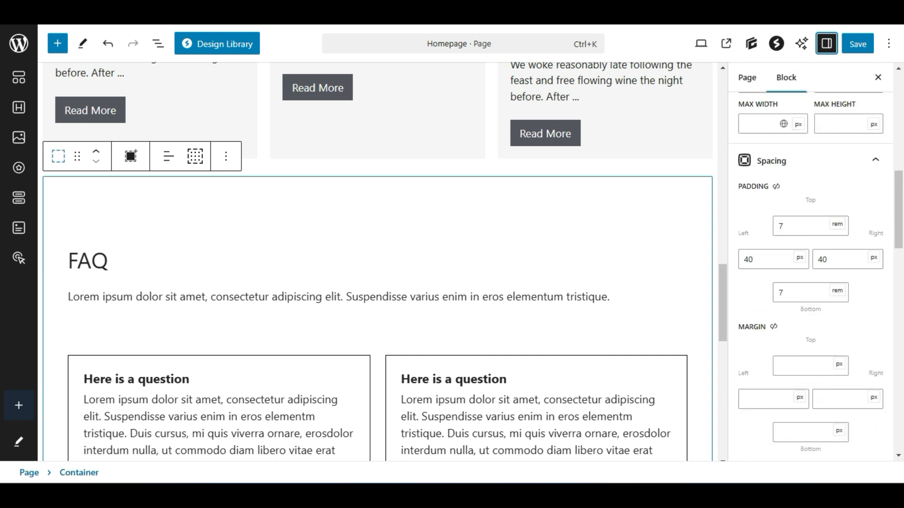
scroll(341, 284, up, 1)
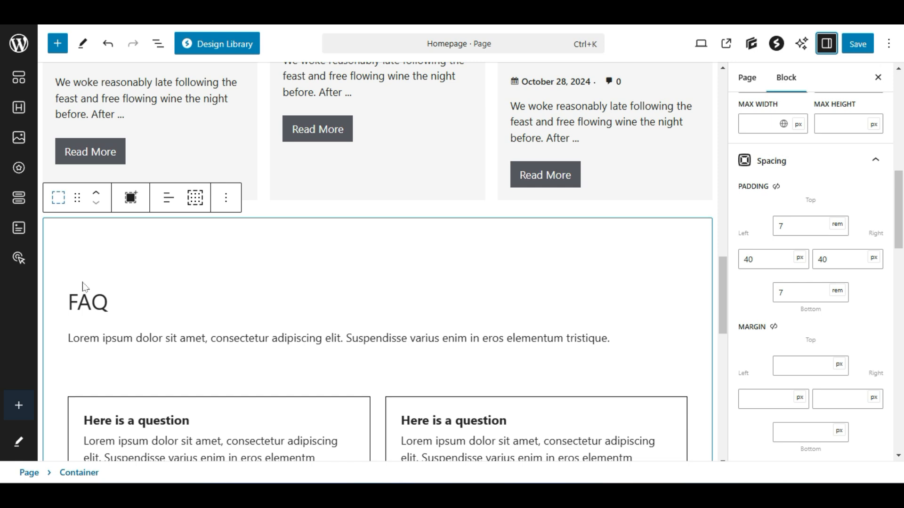
Set the outer FAQ container's top and bottom padding to 3 rem each
double_click(797, 226)
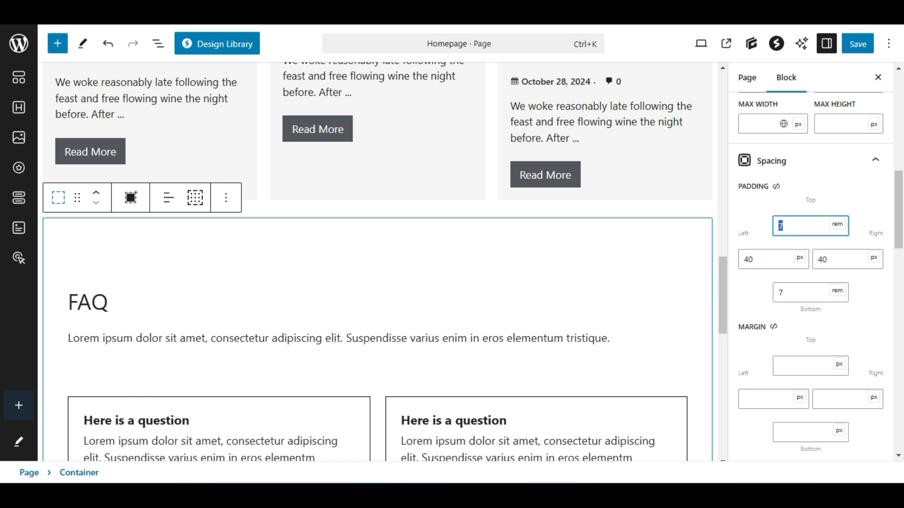
text(2)
double_click(797, 225)
text(3)
double_click(783, 293)
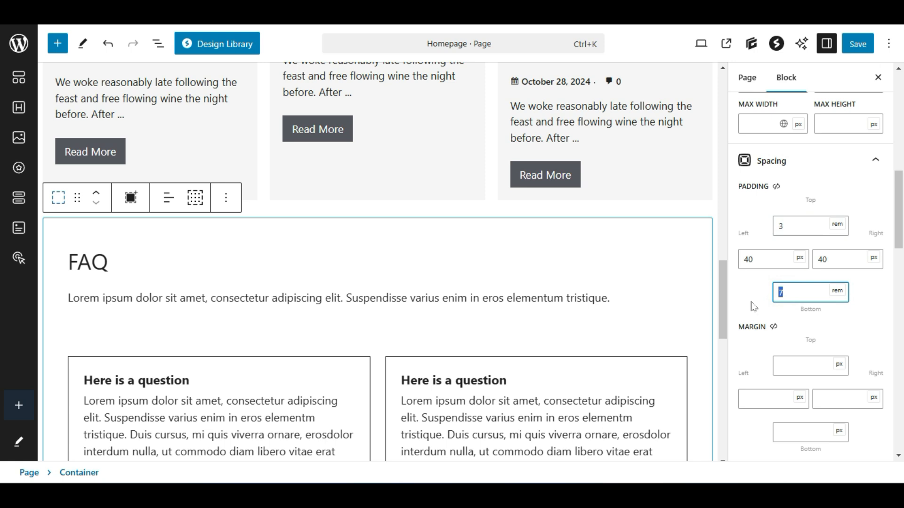
text(3)
scroll(601, 270, down, 8)
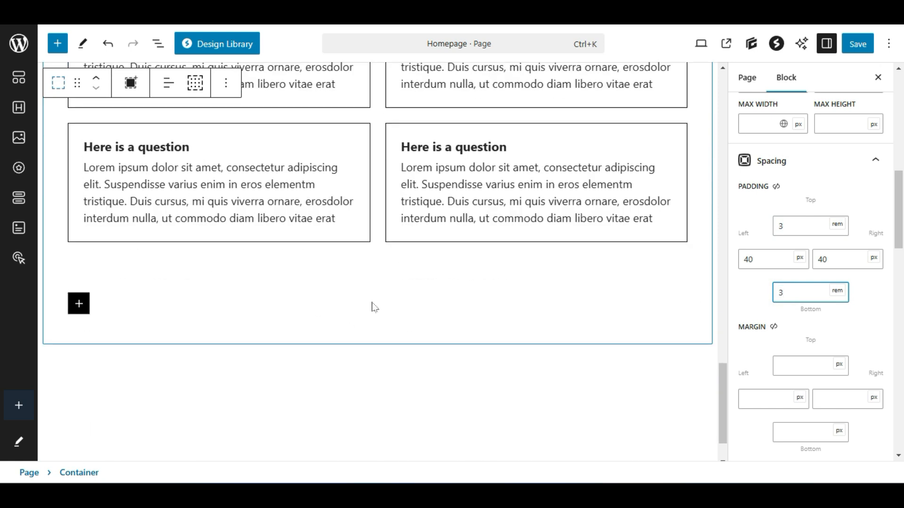
scroll(375, 307, up, 10)
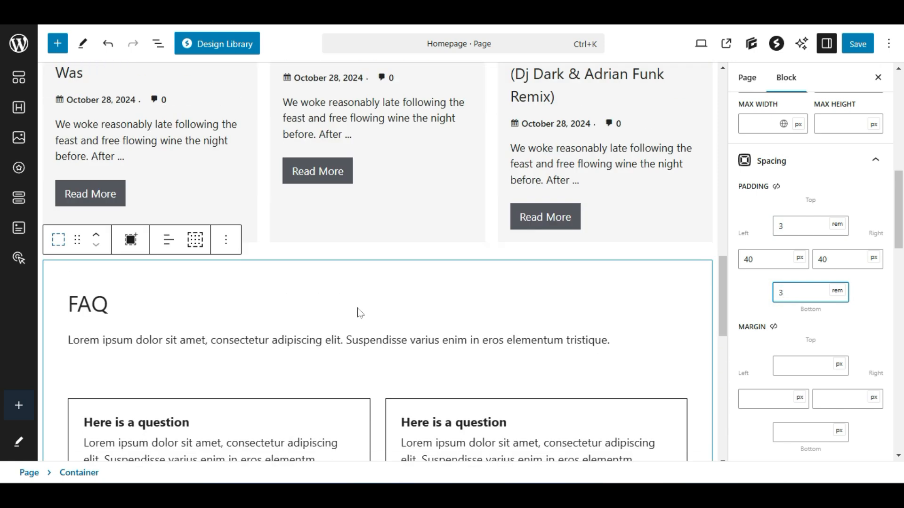
Check the FAQ section in the Mobile preview, and return the editor to the Desktop view
click(701, 43)
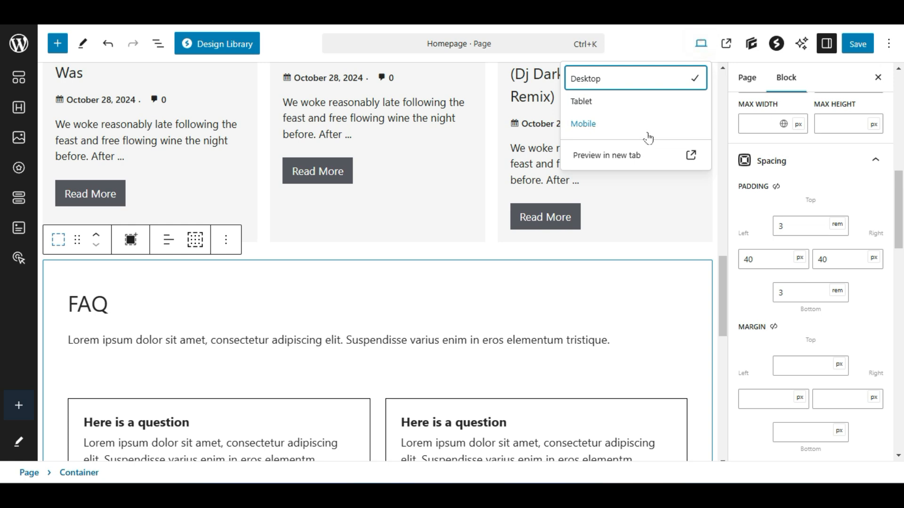
click(647, 132)
scroll(418, 303, down, 5)
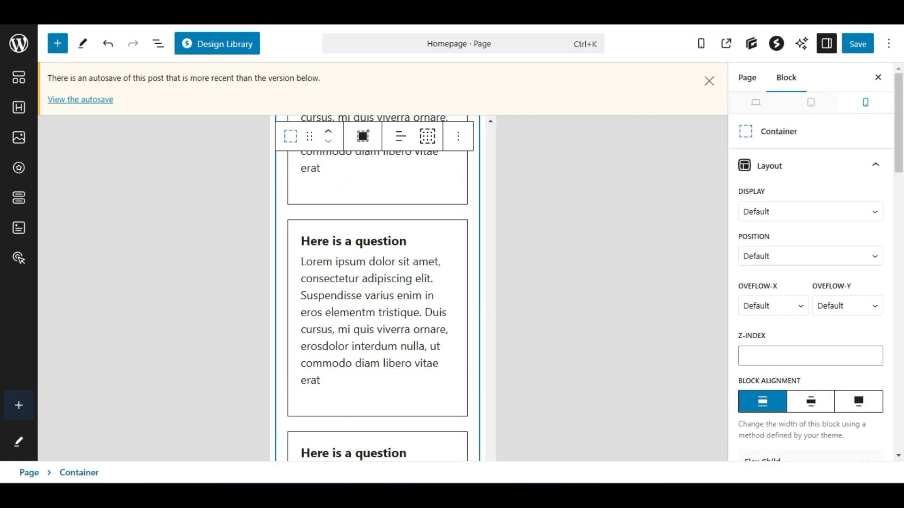
scroll(418, 303, up, 5)
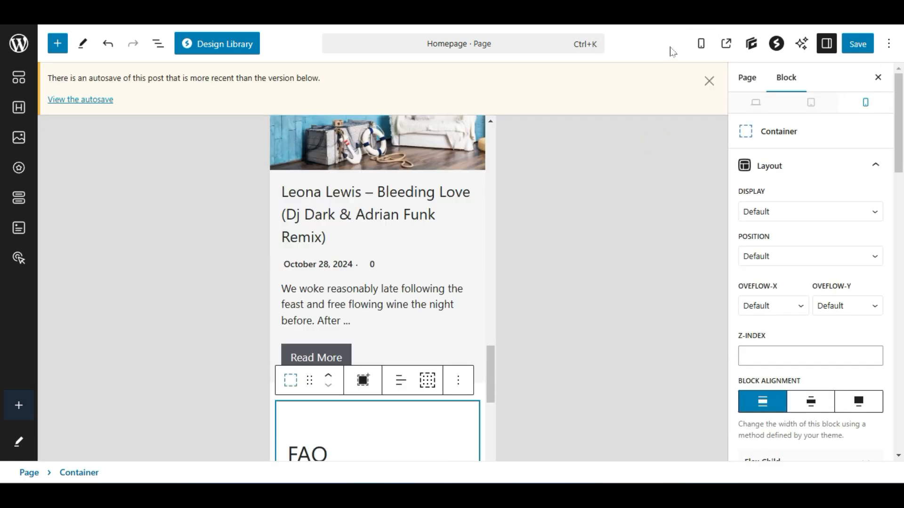
click(701, 43)
click(667, 79)
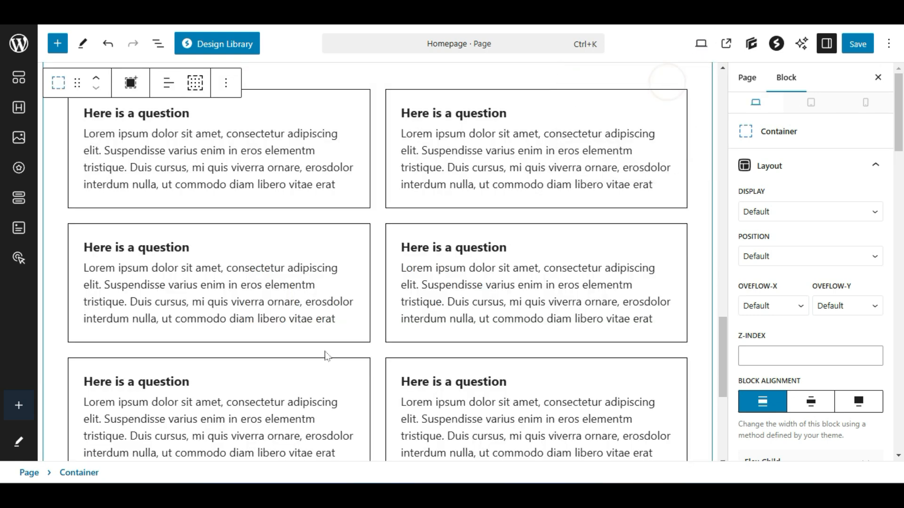
Save the homepage and open the live page to review the FAQ section below the post grid
click(843, 50)
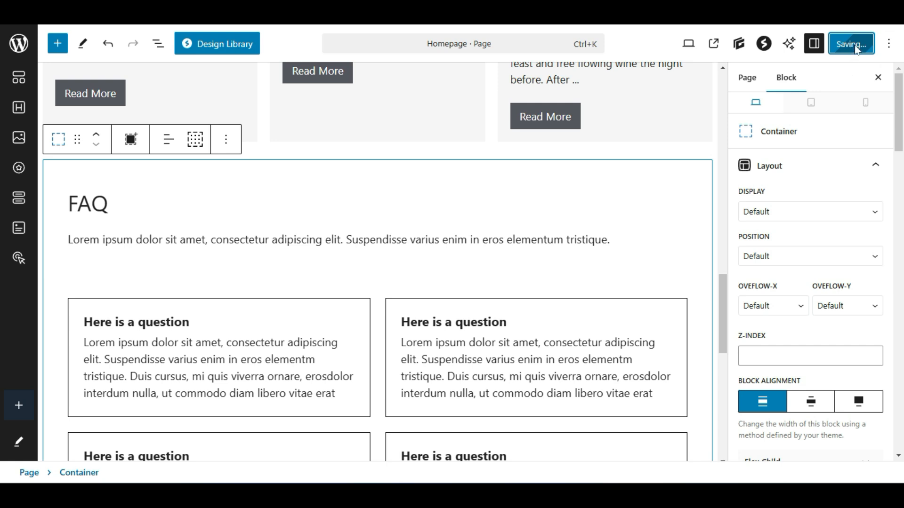
click(722, 43)
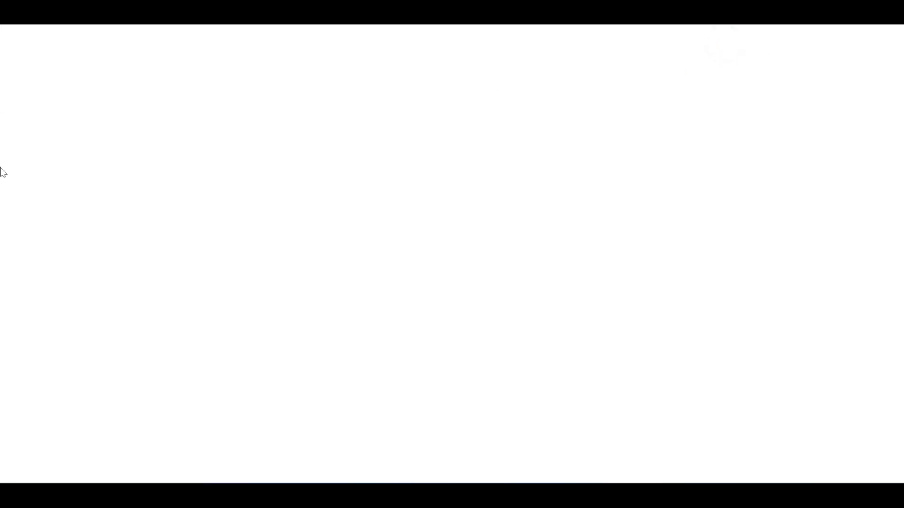
scroll(177, 217, down, 10)
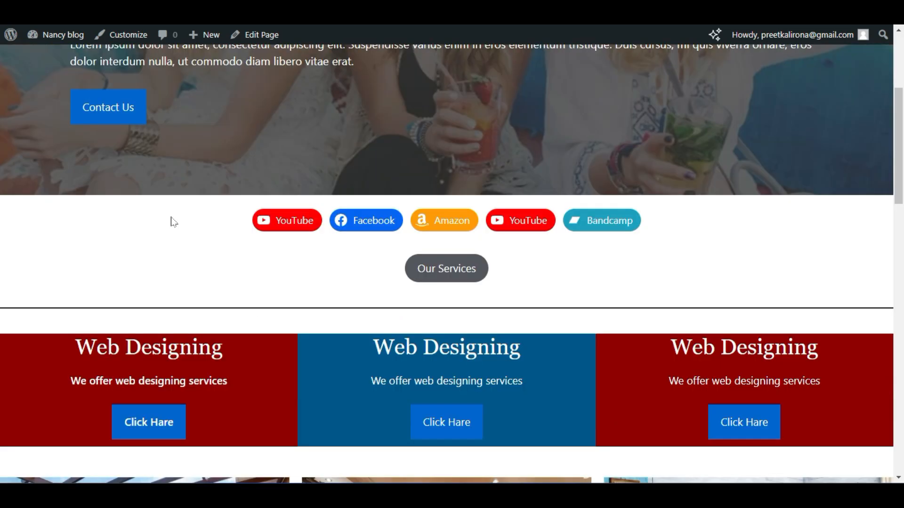
scroll(176, 217, down, 15)
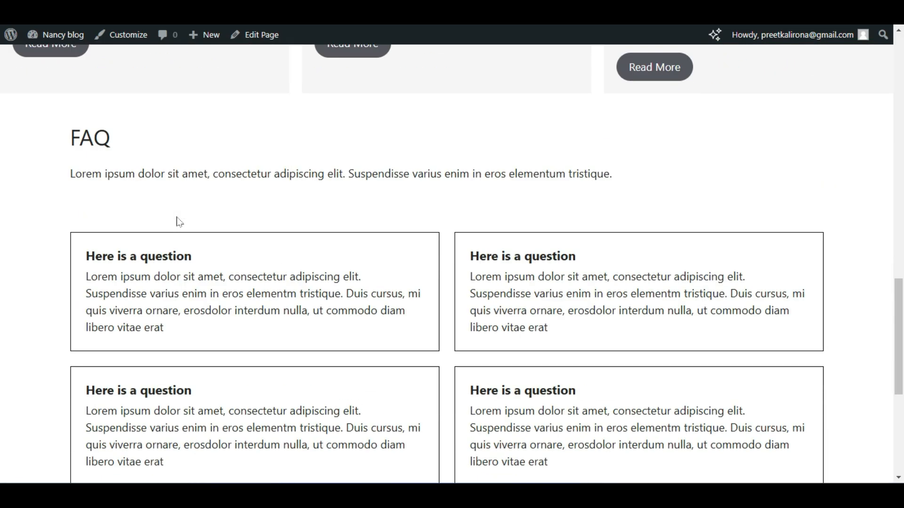
scroll(179, 221, up, 4)
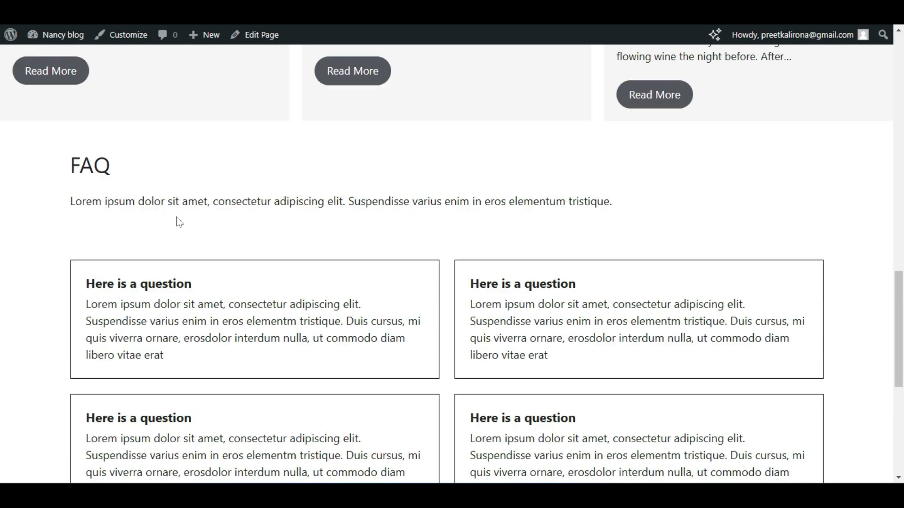
scroll(43, 149, up, 5)
scroll(181, 181, down, 5)
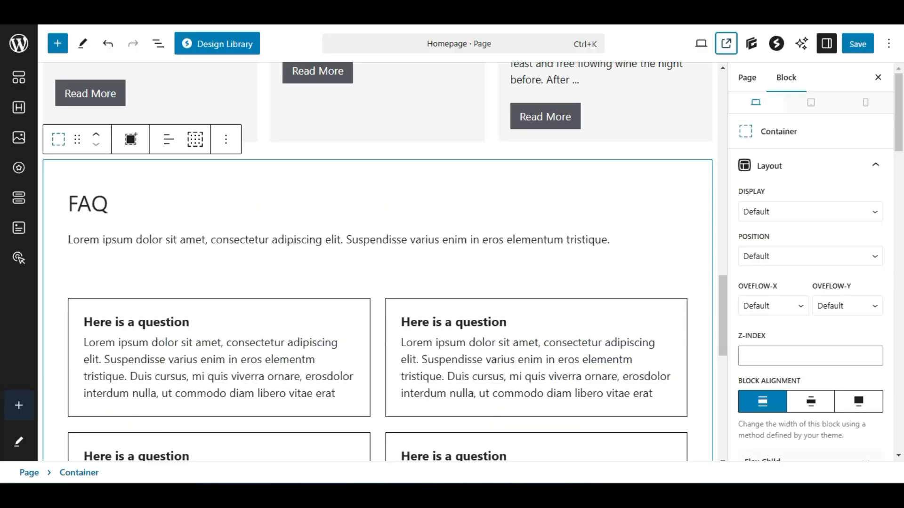
Give the FAQ heading the blue accent background var(--accent) and the near-white text color #fcfcfc
click(94, 205)
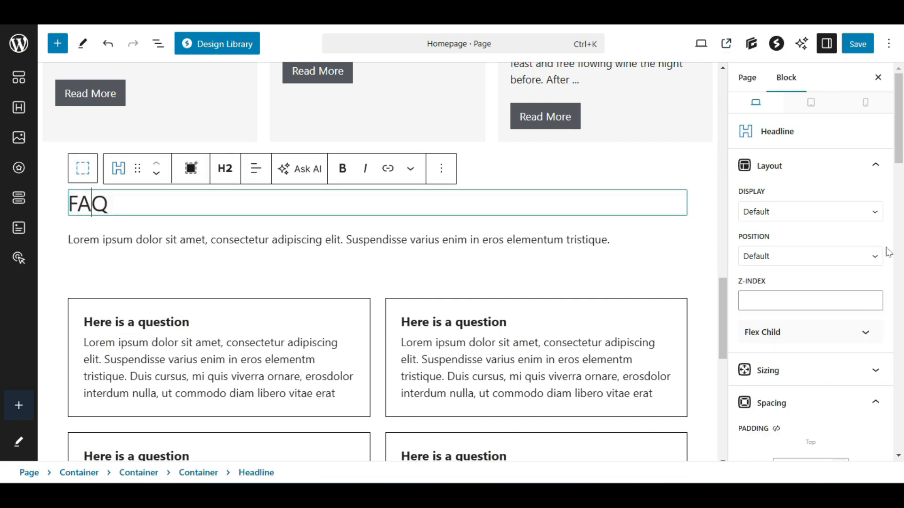
scroll(889, 259, down, 10)
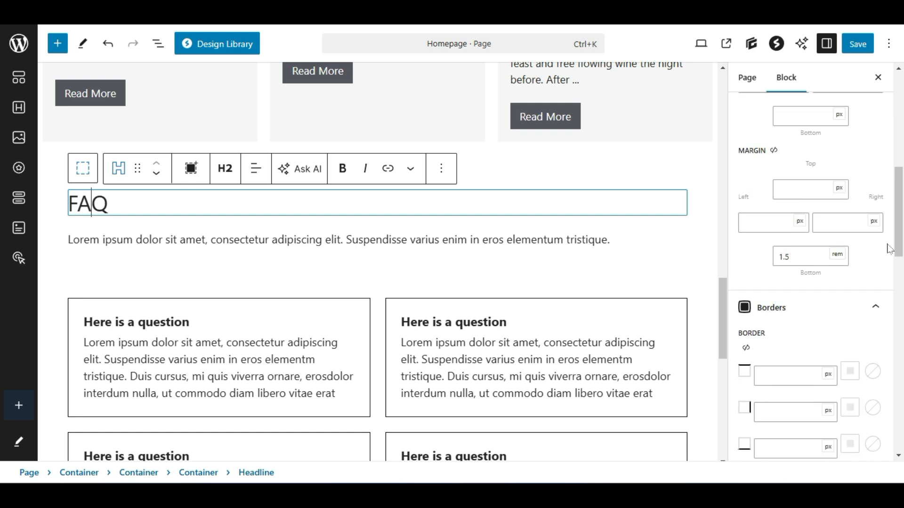
scroll(889, 247, down, 5)
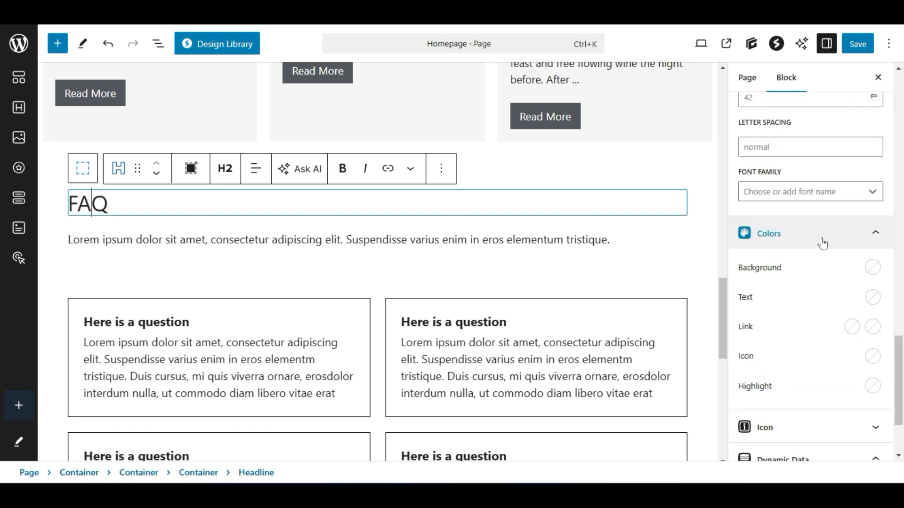
click(872, 267)
drag(805, 91, 707, 97)
click(843, 231)
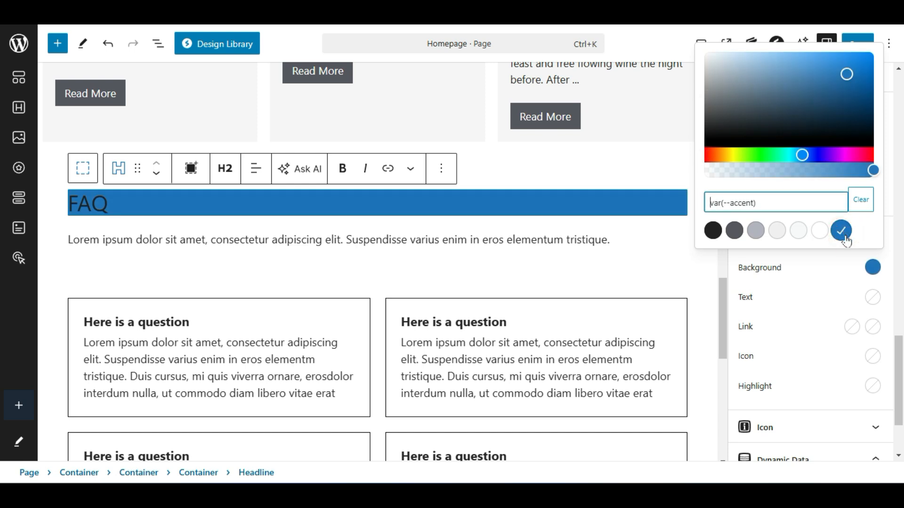
click(826, 289)
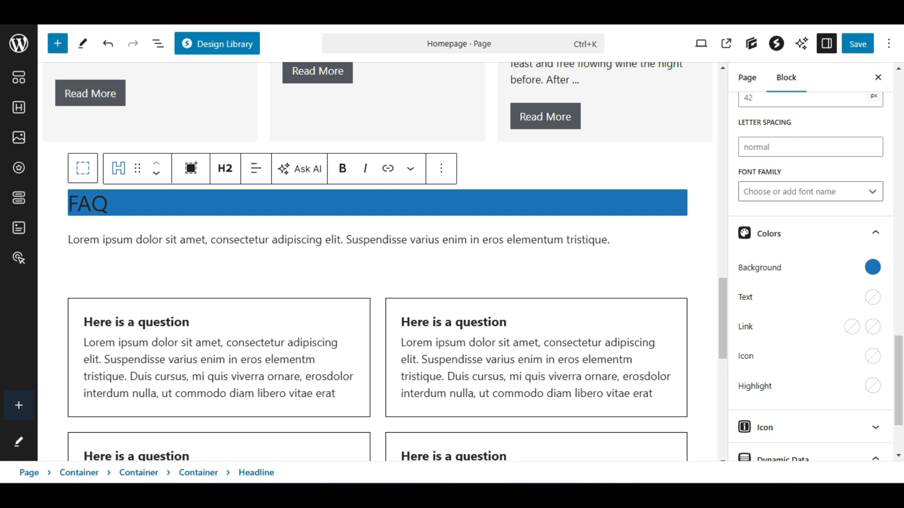
click(873, 297)
drag(720, 98, 692, 83)
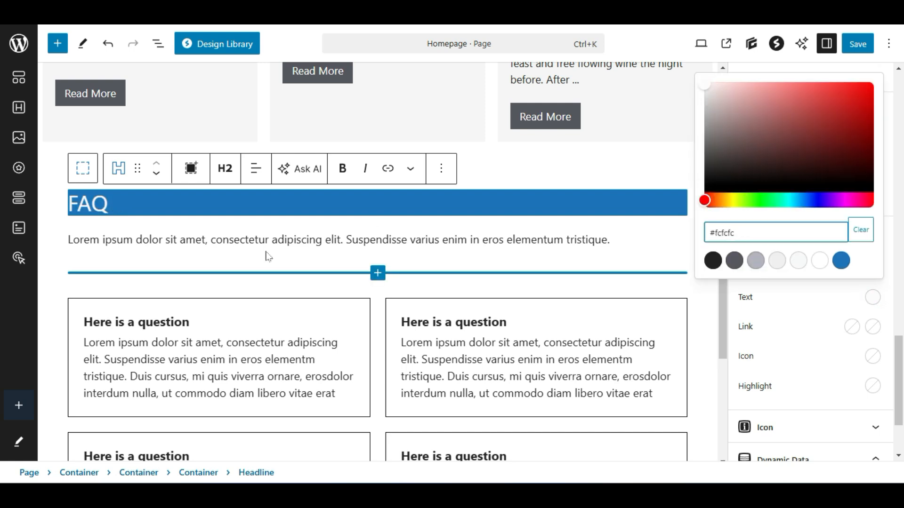
click(284, 239)
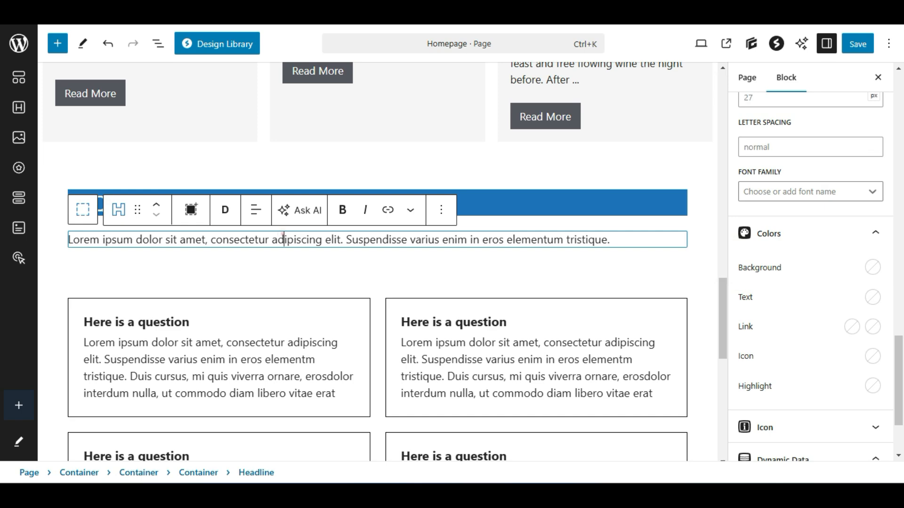
scroll(285, 238, up, 10)
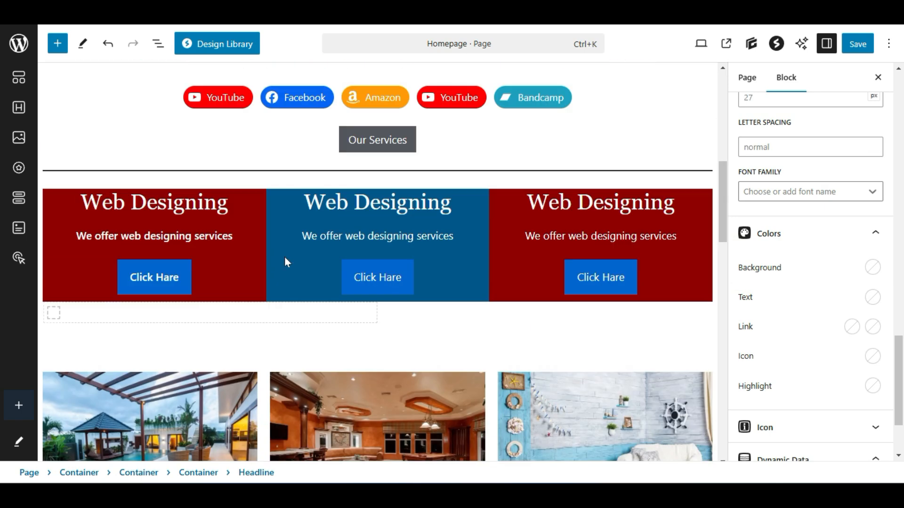
scroll(285, 256, up, 5)
scroll(285, 256, down, 15)
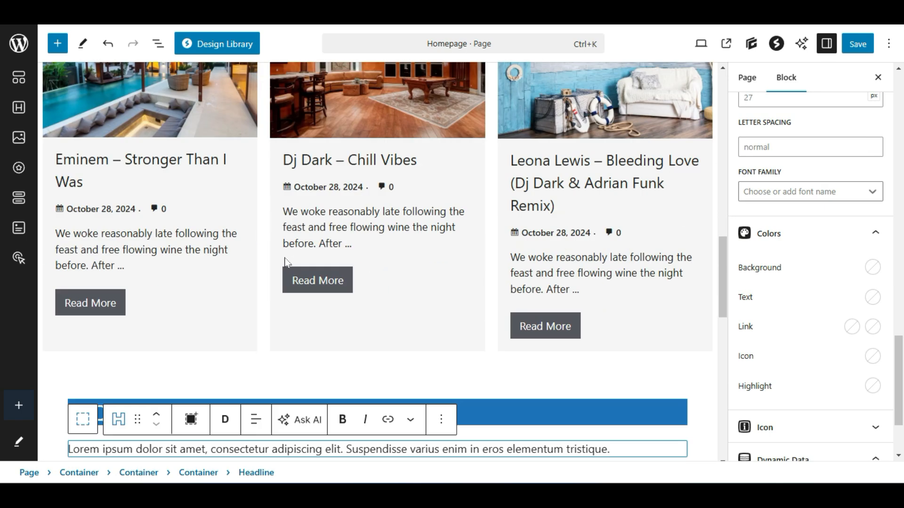
scroll(605, 96, up, 3)
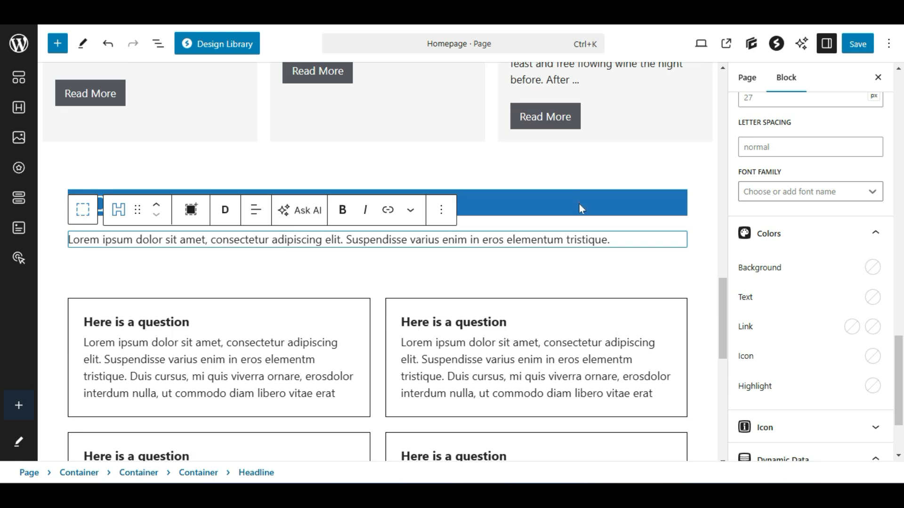
click(579, 204)
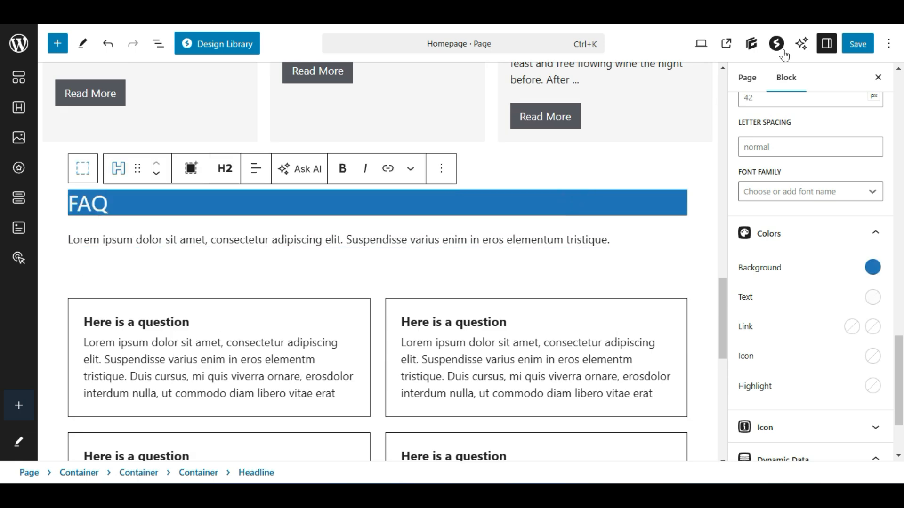
Save the homepage and refresh the live page to show the recolored FAQ heading
click(857, 43)
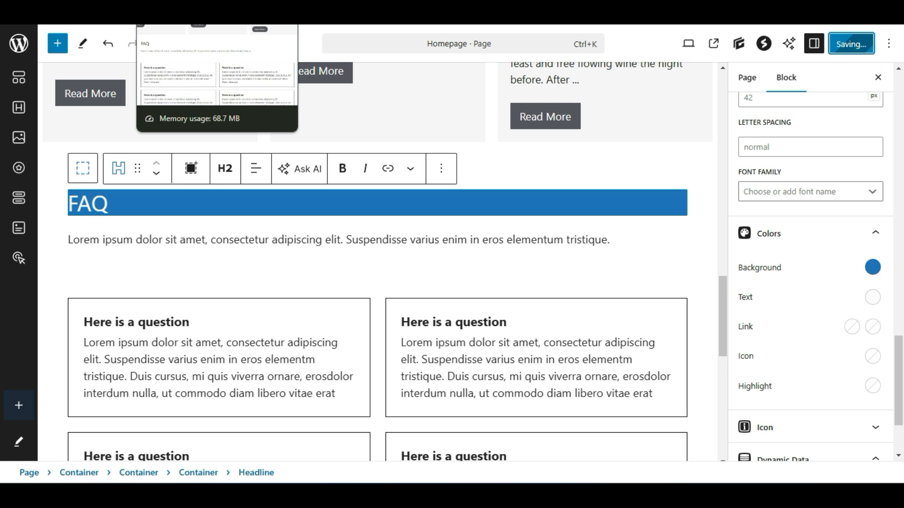
click(181, 13)
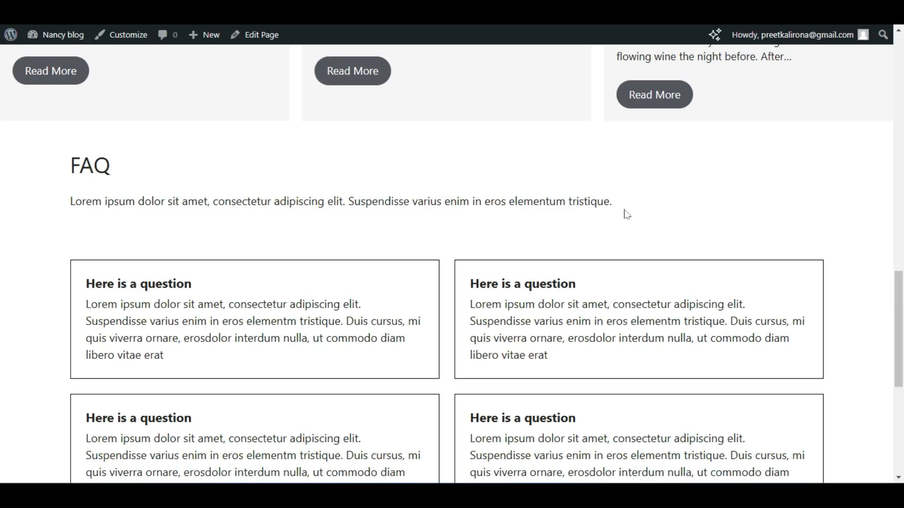
drag(654, 224, 683, 231)
scroll(721, 245, up, 5)
scroll(721, 245, down, 5)
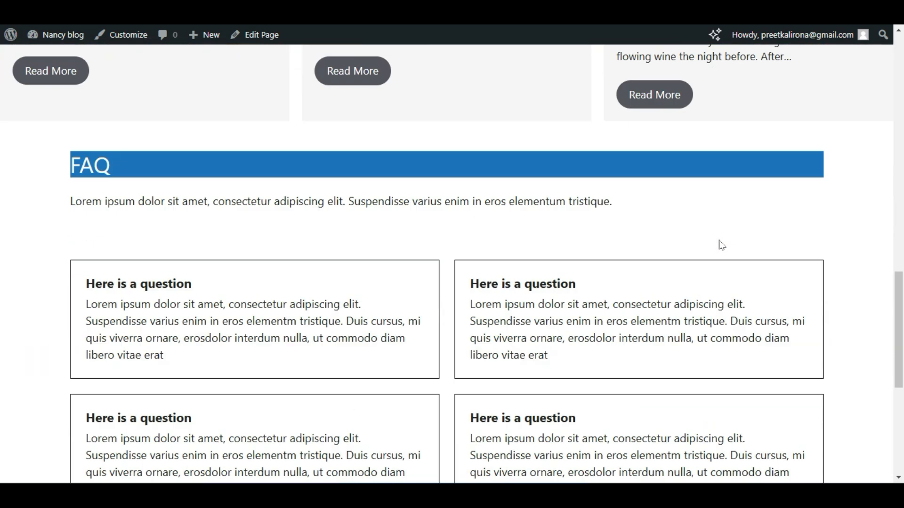
Review the live homepage from the hero banner through the services and post grid to the FAQ section
scroll(671, 237, down, 4)
scroll(548, 218, up, 15)
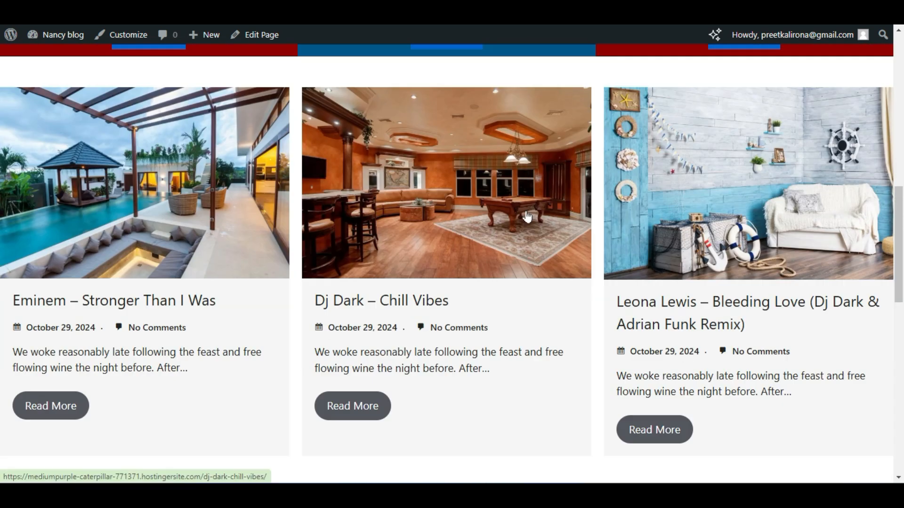
scroll(524, 216, down, 5)
scroll(527, 217, down, 10)
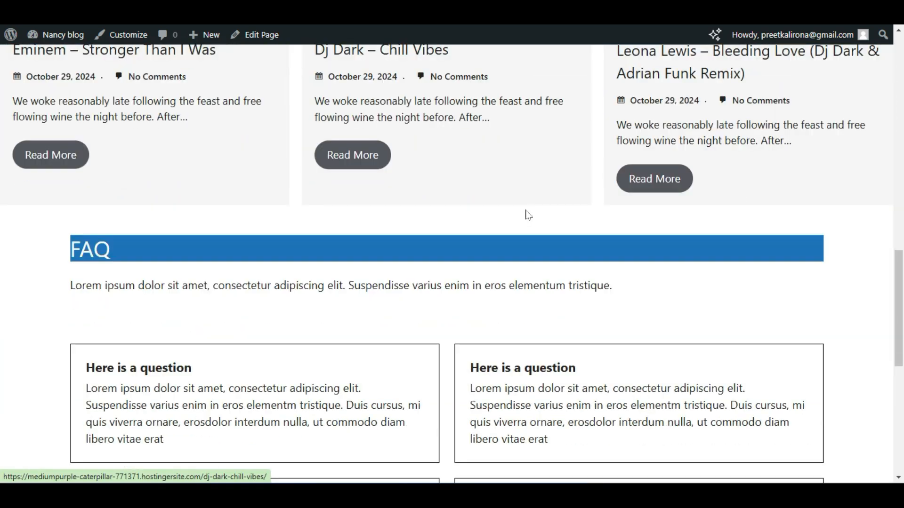
scroll(527, 215, up, 7)
scroll(527, 211, up, 11)
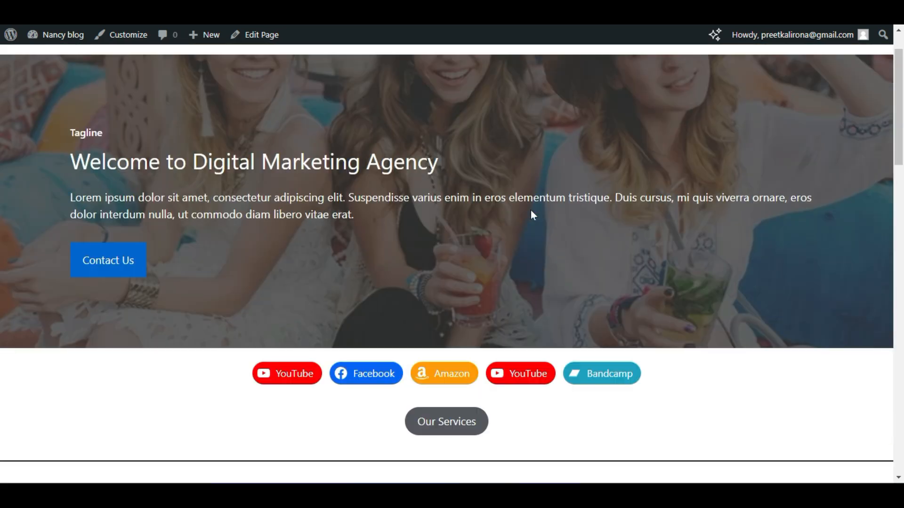
scroll(530, 212, down, 5)
scroll(876, 121, down, 10)
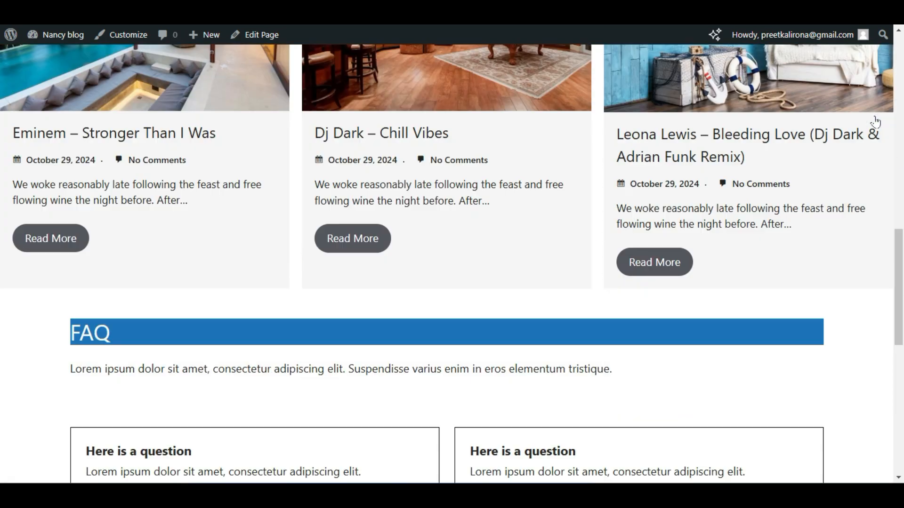
scroll(91, 147, up, 3)
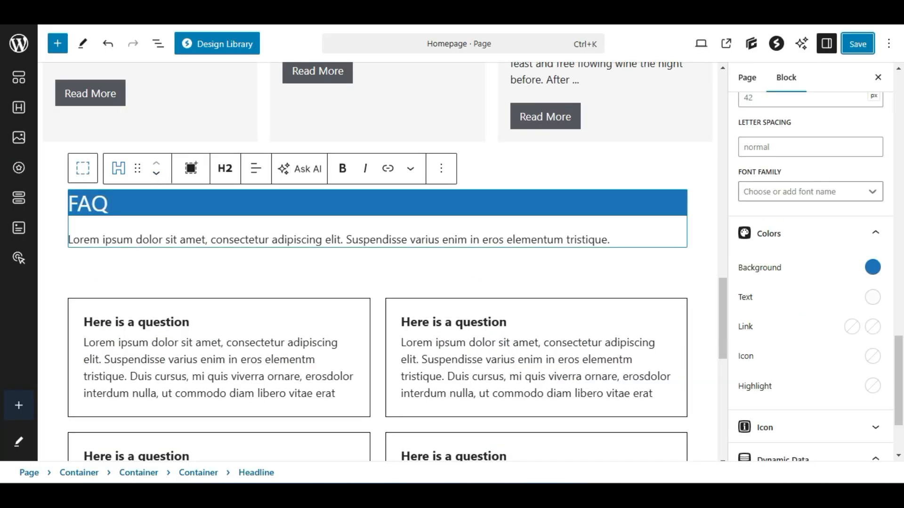
Select the outer container that wraps the whole FAQ section
scroll(376, 270, down, 4)
click(341, 163)
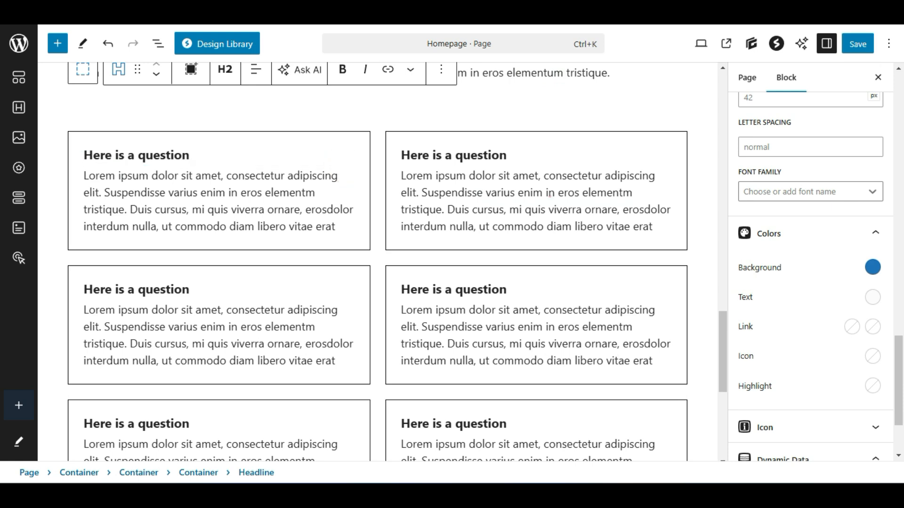
click(549, 197)
click(339, 145)
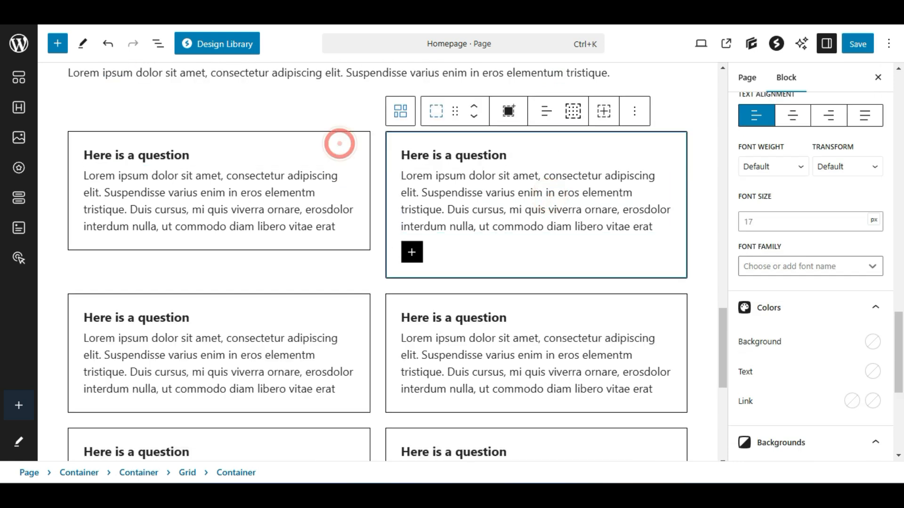
scroll(173, 212, up, 2)
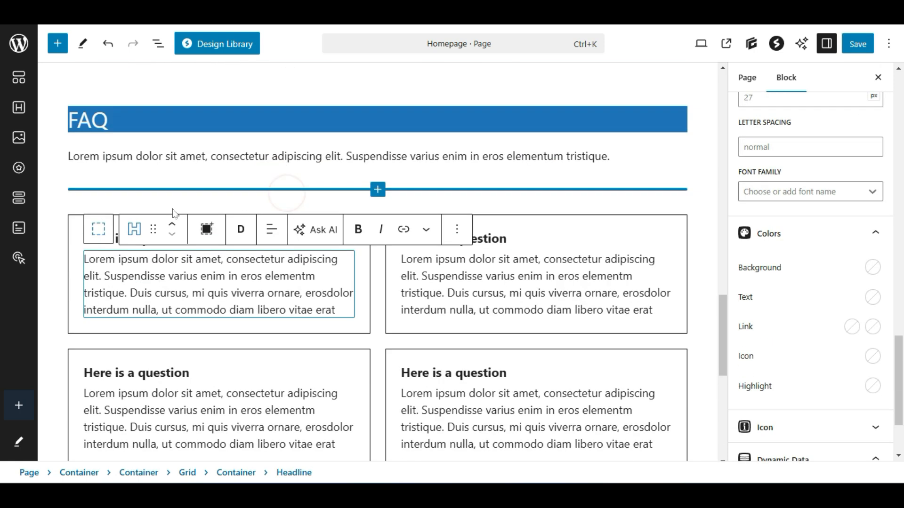
click(77, 206)
scroll(85, 249, up, 5)
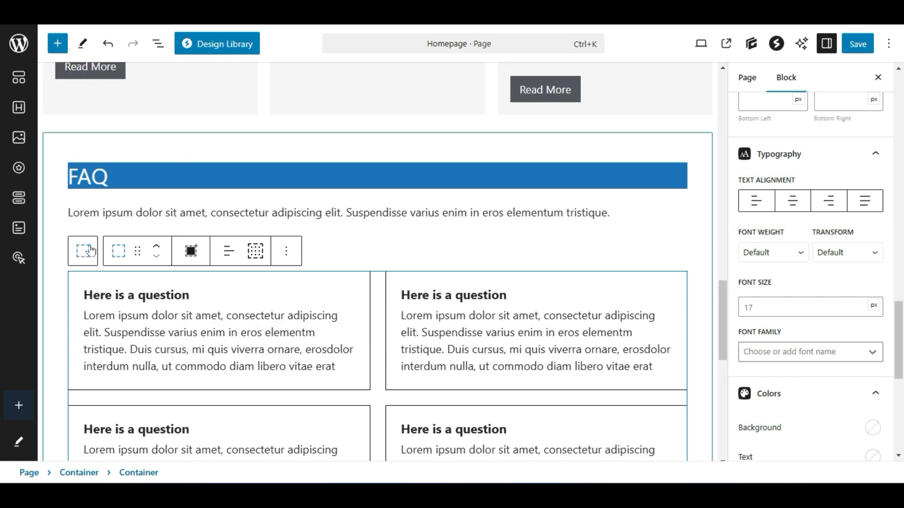
click(92, 250)
scroll(71, 104, up, 1)
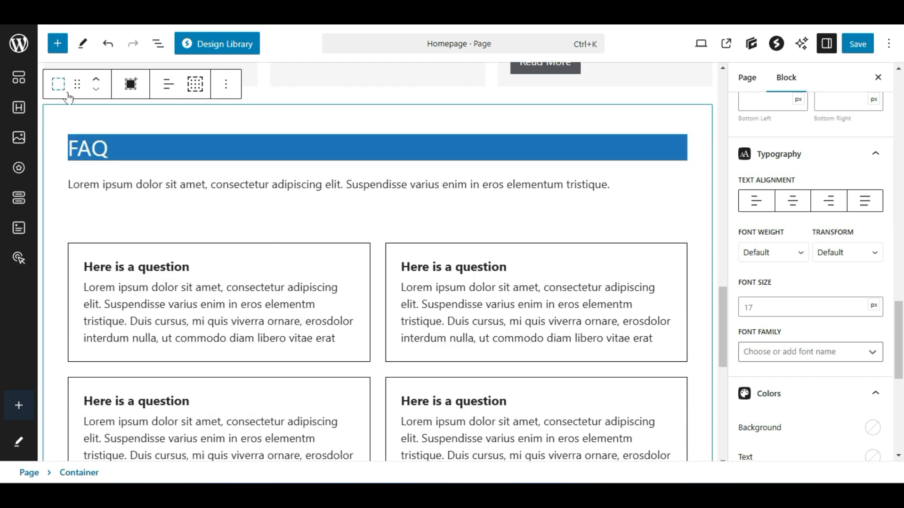
scroll(650, 207, down, 4)
click(649, 204)
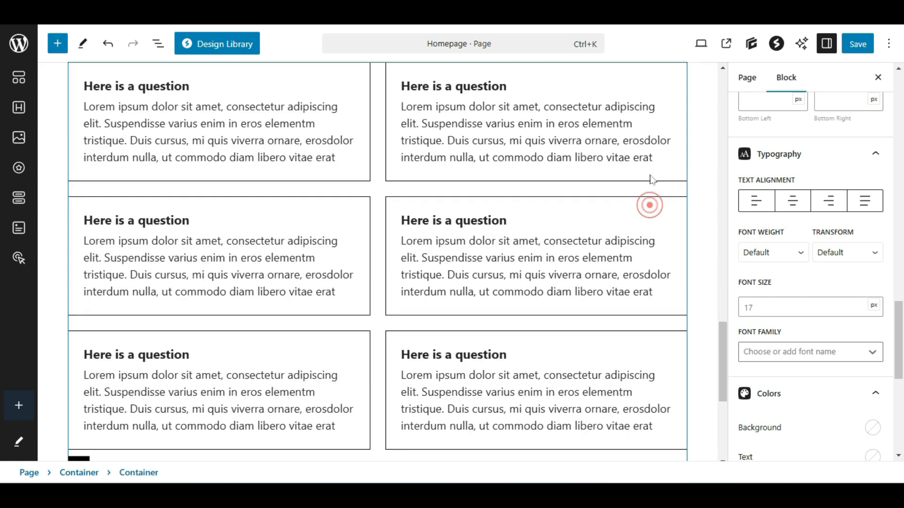
scroll(628, 192, up, 5)
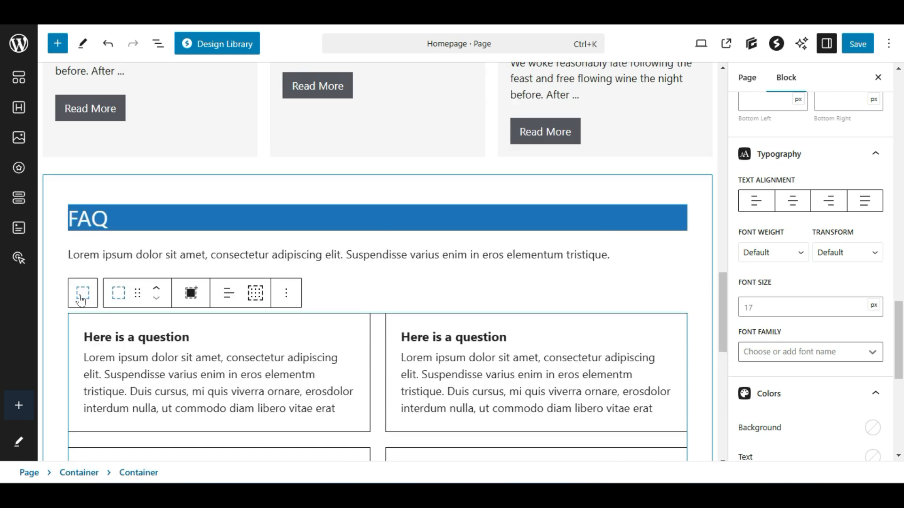
scroll(83, 295, down, 2)
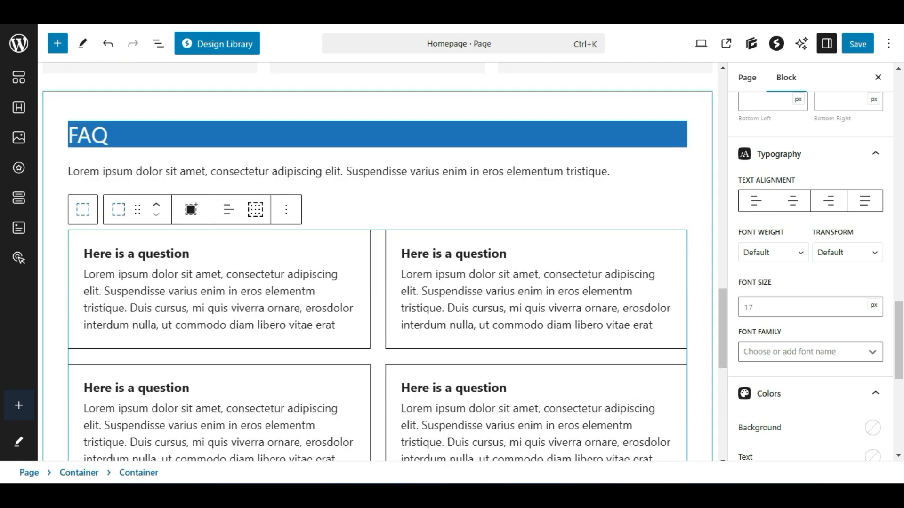
click(85, 211)
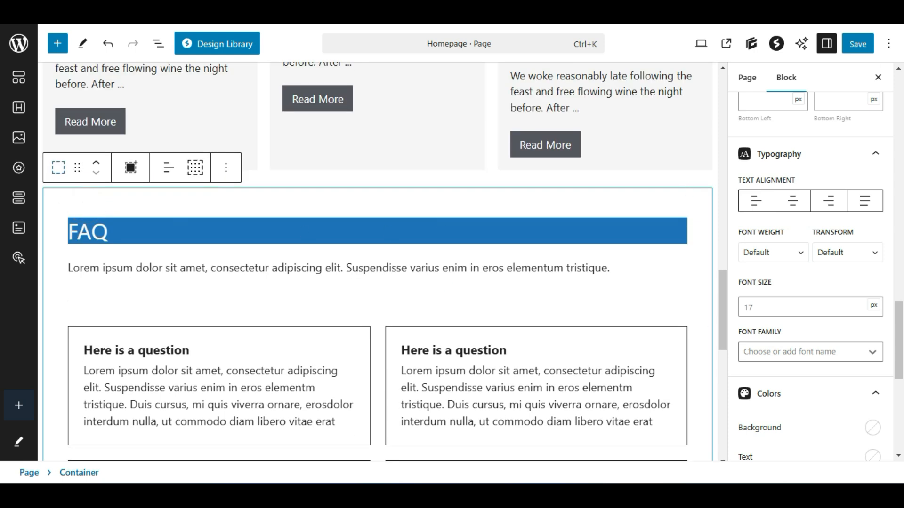
Set the block alignment of the outer FAQ container to full width
scroll(833, 257, down, 1)
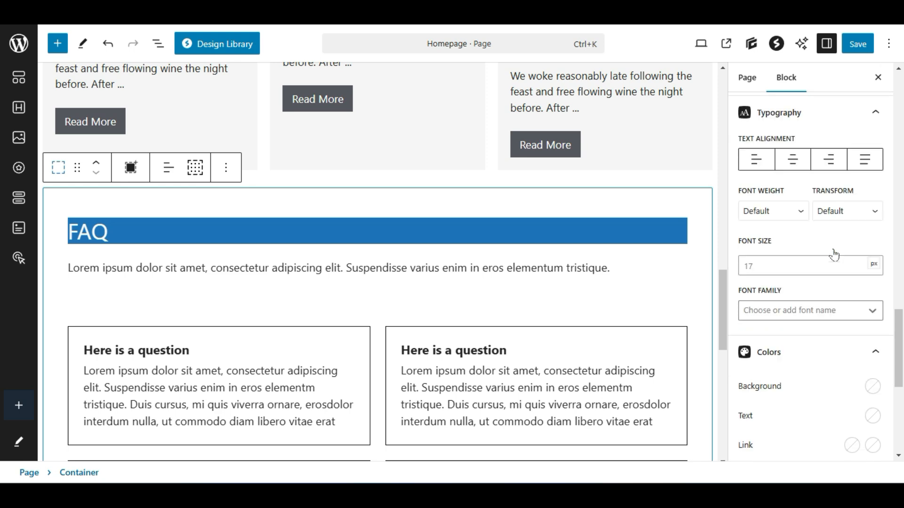
scroll(835, 257, up, 5)
scroll(835, 257, up, 10)
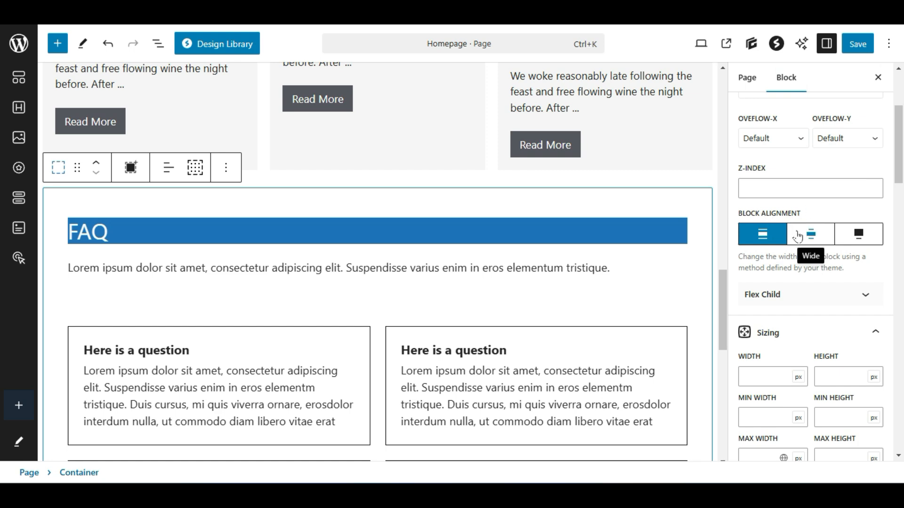
click(806, 236)
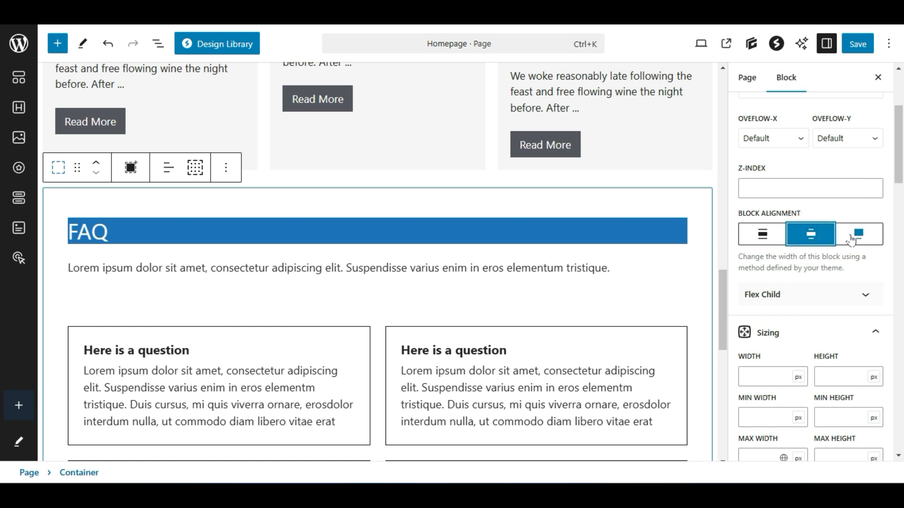
click(853, 239)
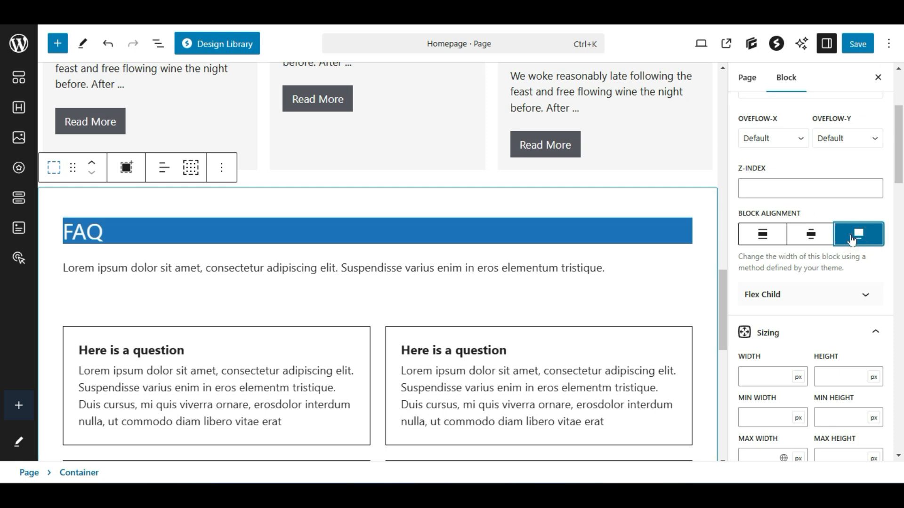
Save the homepage and compare the FAQ section's width with the other sections on the live page
click(858, 44)
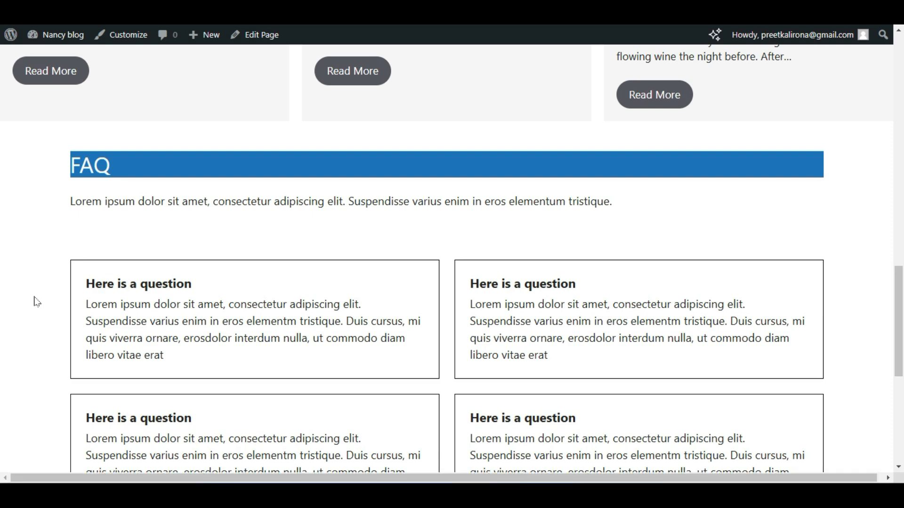
scroll(37, 301, up, 4)
scroll(34, 299, down, 7)
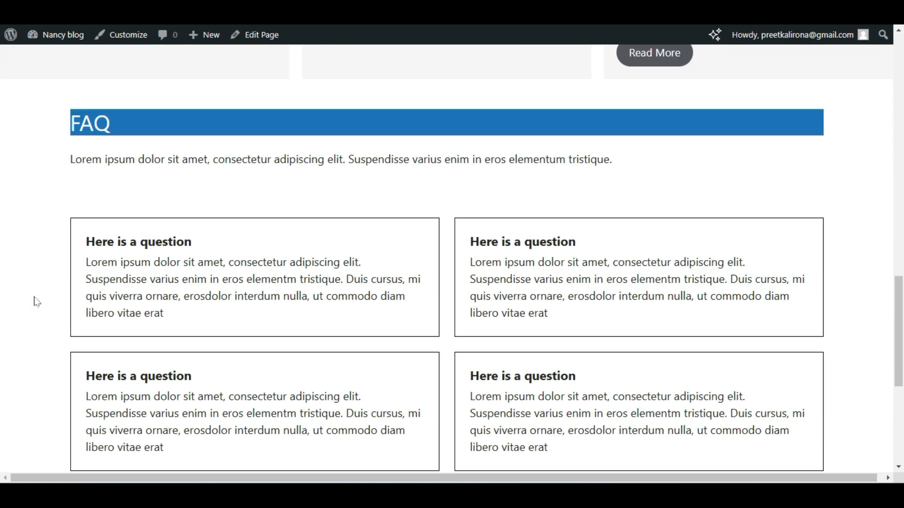
scroll(34, 299, up, 10)
scroll(29, 299, up, 12)
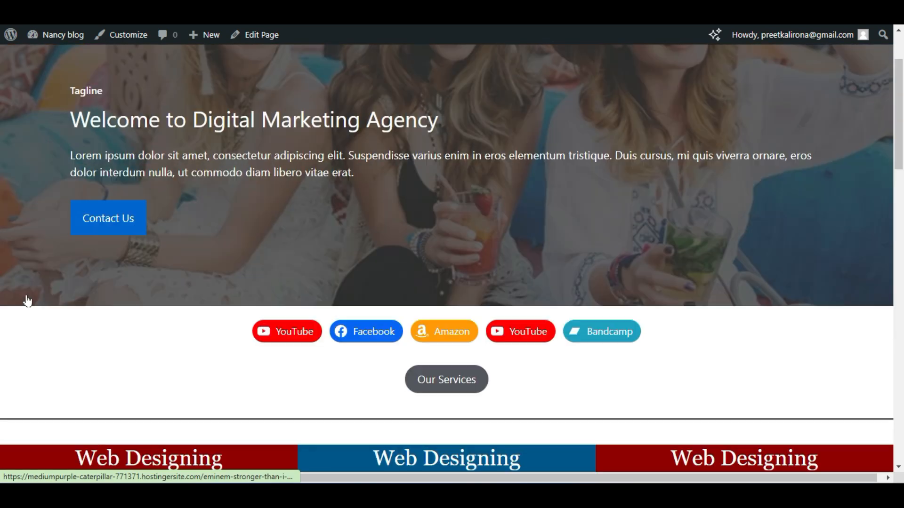
scroll(27, 303, down, 6)
scroll(45, 260, up, 5)
scroll(57, 258, down, 10)
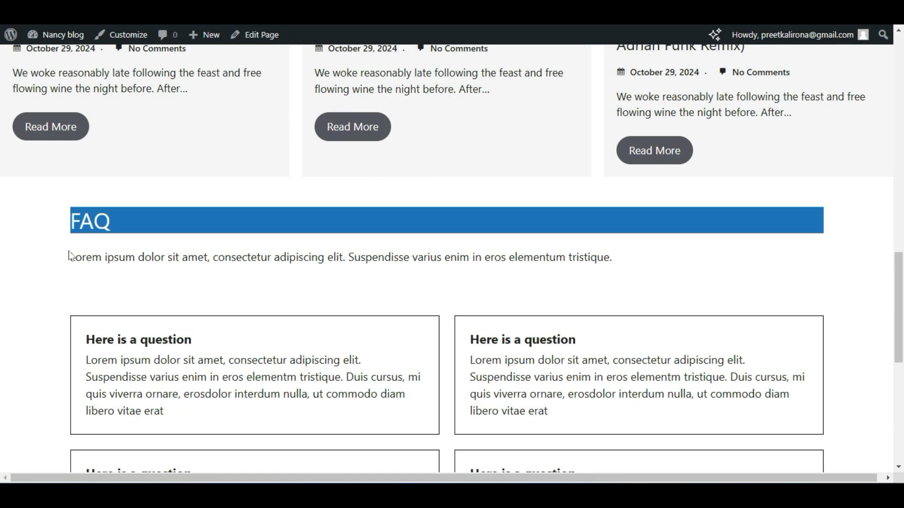
scroll(69, 256, down, 3)
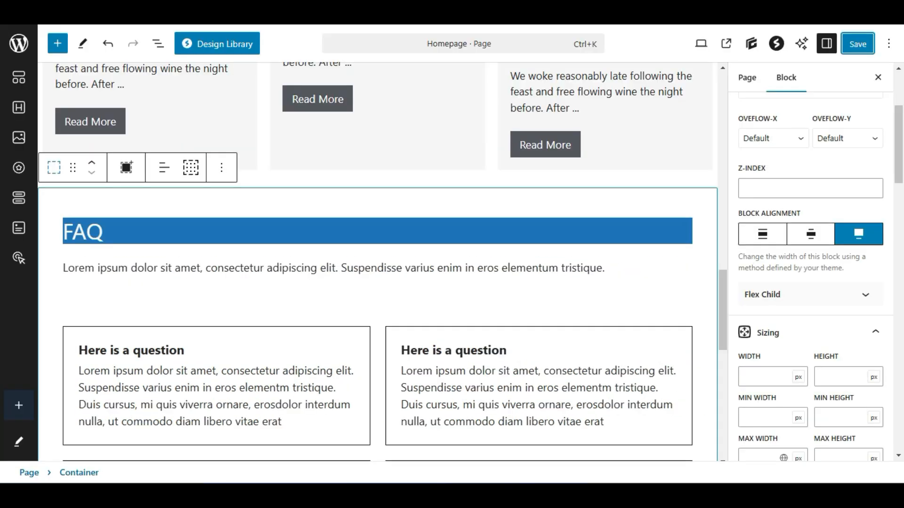
Try the Block, Inline Block and Flex display modes on the FAQ container and return it to Default
scroll(805, 205, up, 3)
click(802, 210)
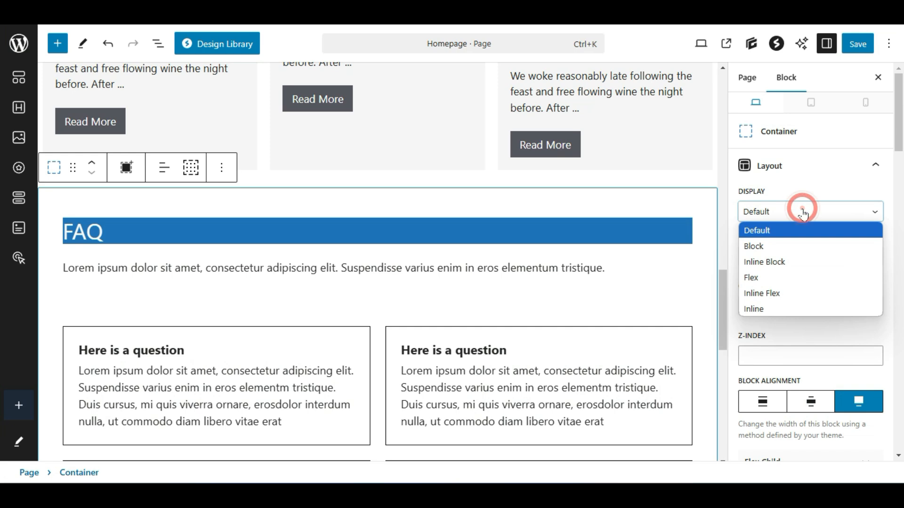
click(799, 248)
click(800, 210)
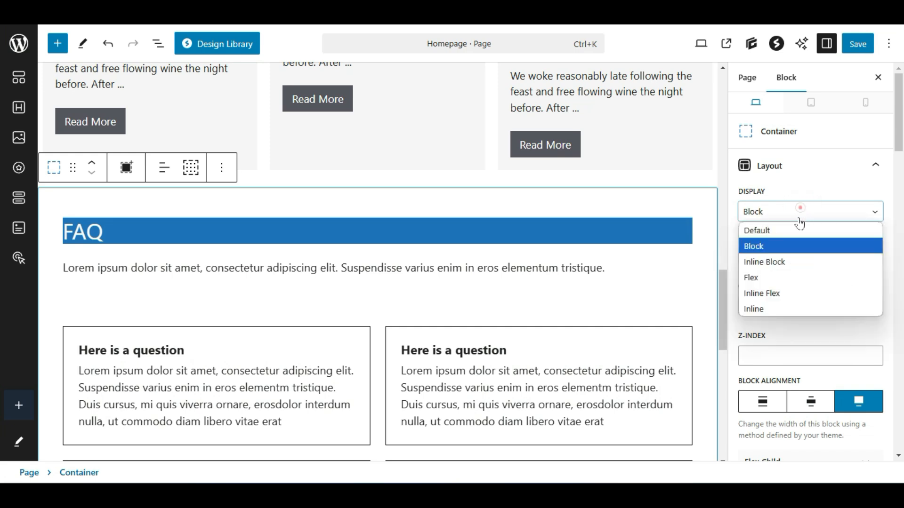
click(795, 262)
click(797, 212)
click(789, 278)
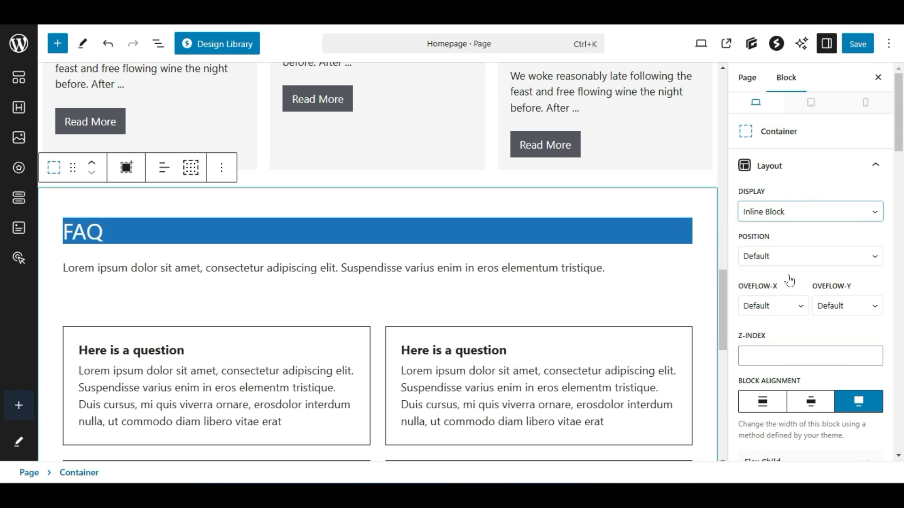
click(799, 212)
click(798, 230)
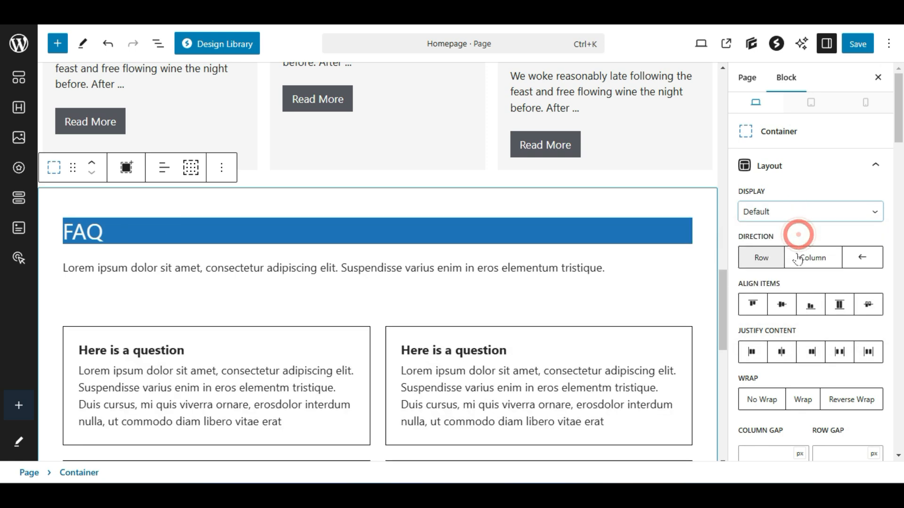
Set the block alignment of the outer FAQ container to Wide
scroll(799, 254, down, 3)
scroll(798, 270, down, 2)
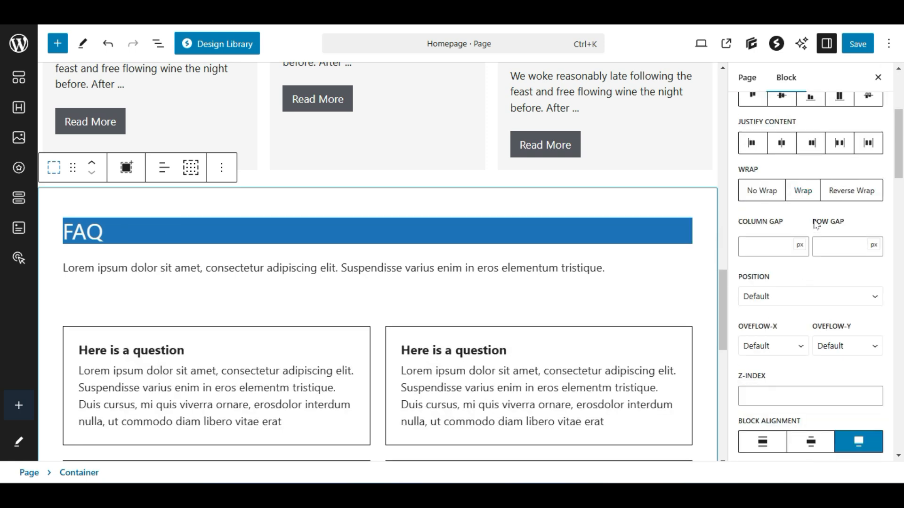
scroll(816, 223, down, 4)
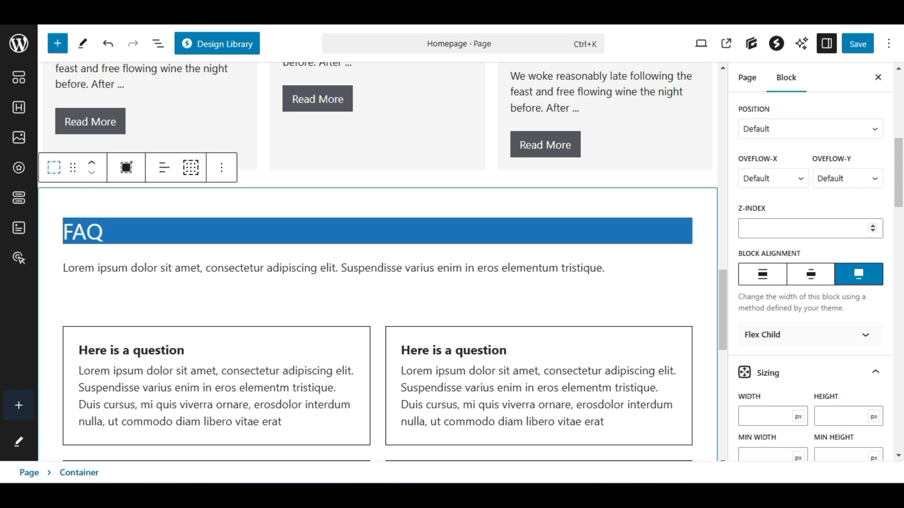
click(811, 275)
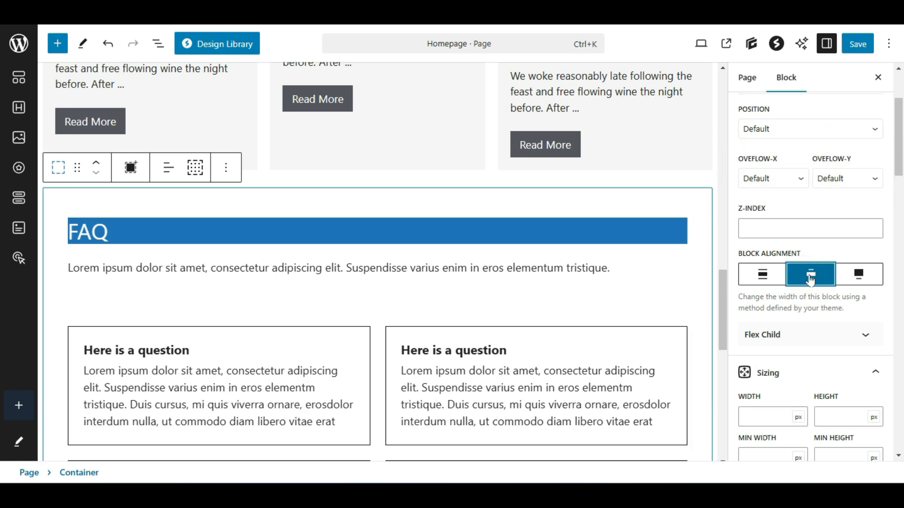
Save the homepage, check the FAQ section's width on the live page and return to the block editor
click(857, 43)
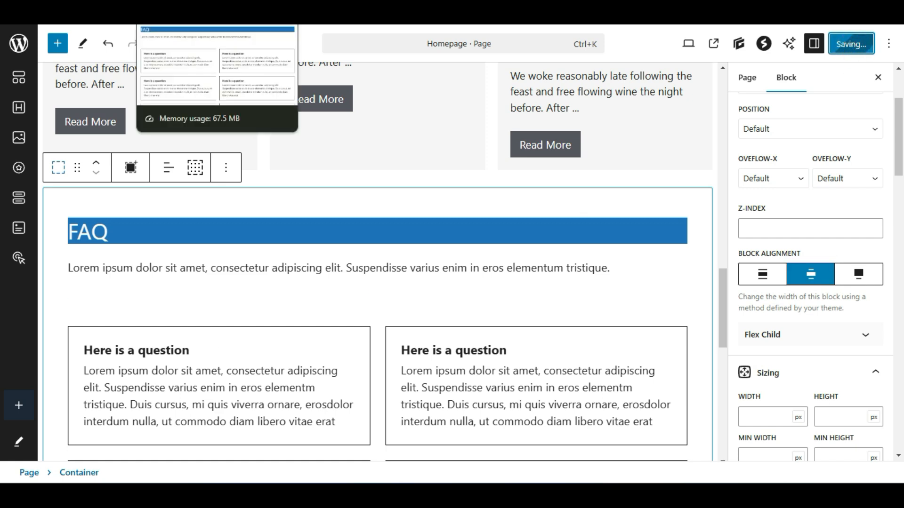
click(198, 7)
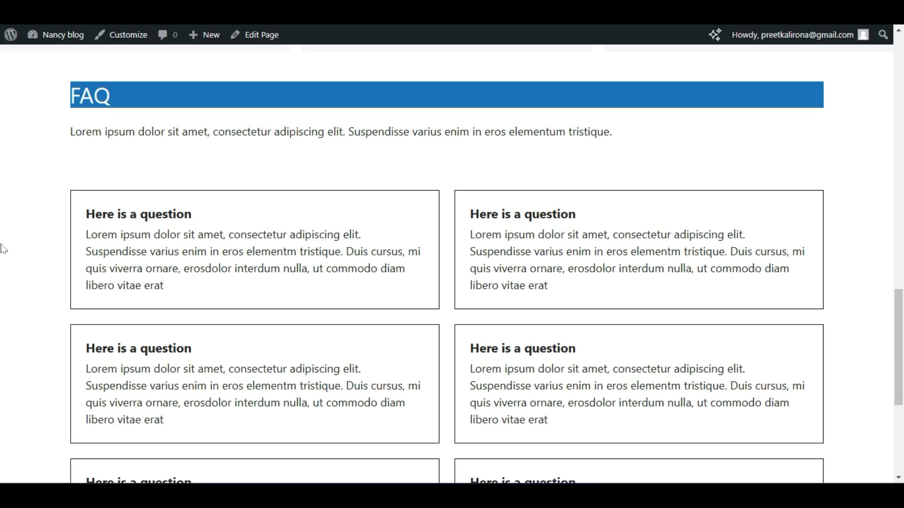
scroll(3, 249, down, 3)
scroll(4, 248, up, 15)
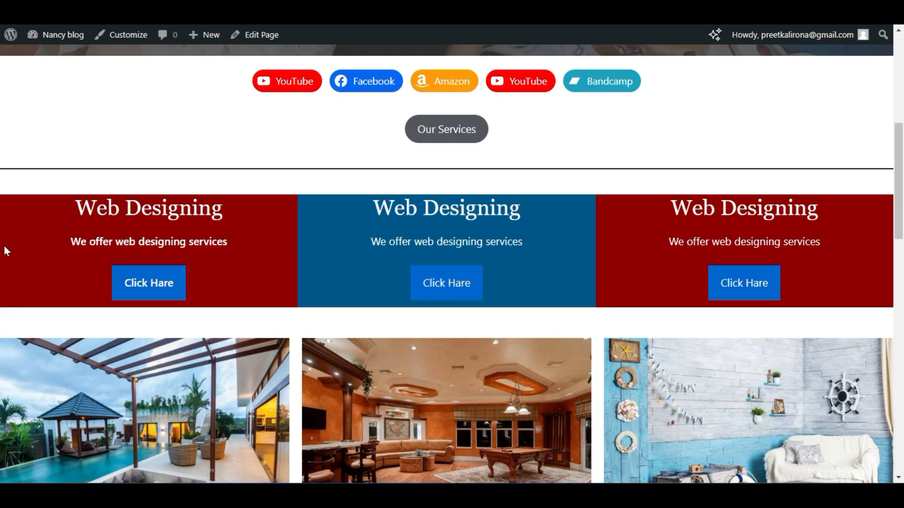
scroll(3, 250, down, 8)
click(111, 9)
Clear the left and right padding of the outer FAQ container and save the homepage
scroll(881, 378, down, 4)
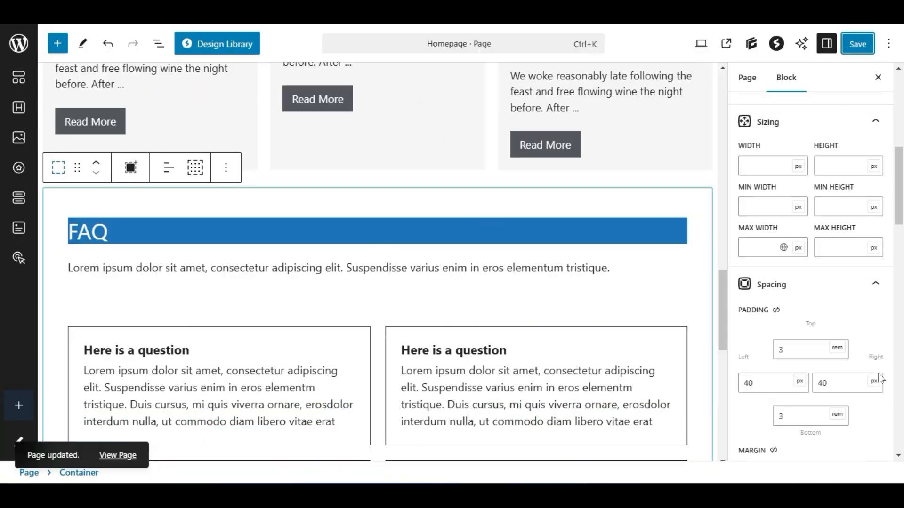
scroll(880, 378, down, 3)
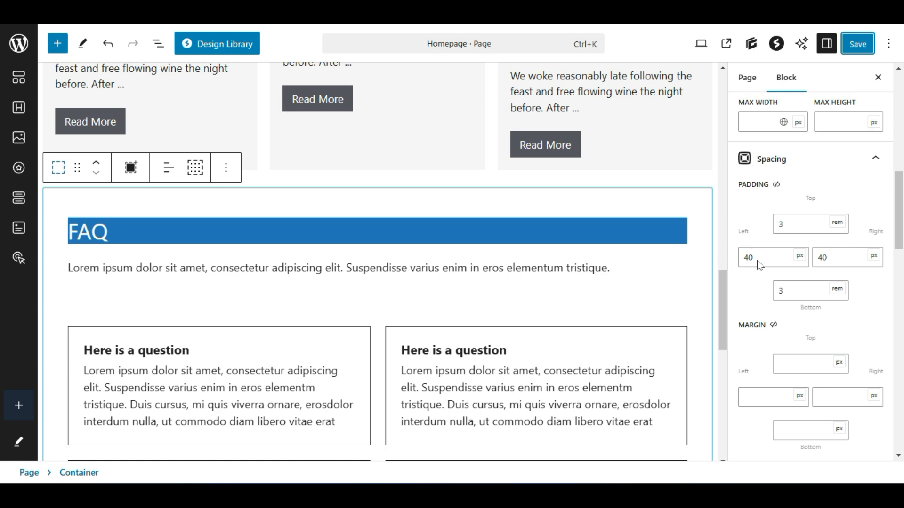
scroll(480, 232, down, 2)
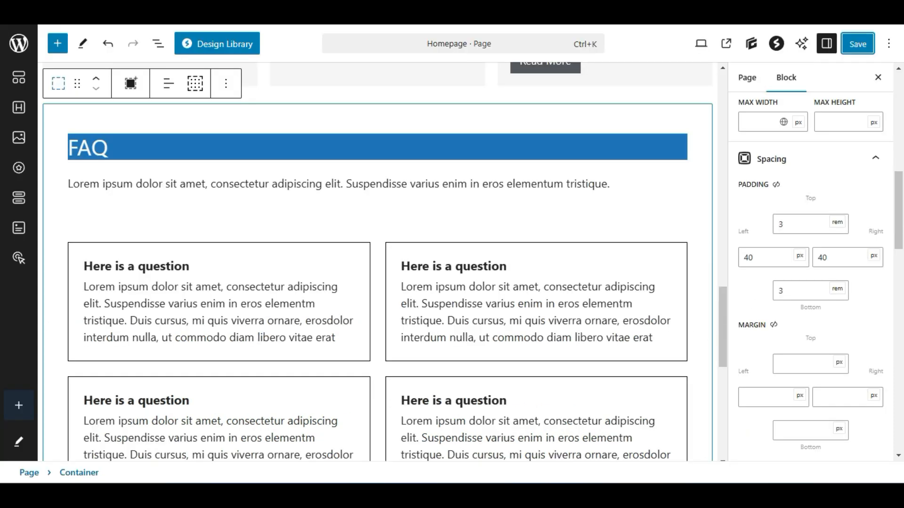
click(753, 257)
double_click(756, 257)
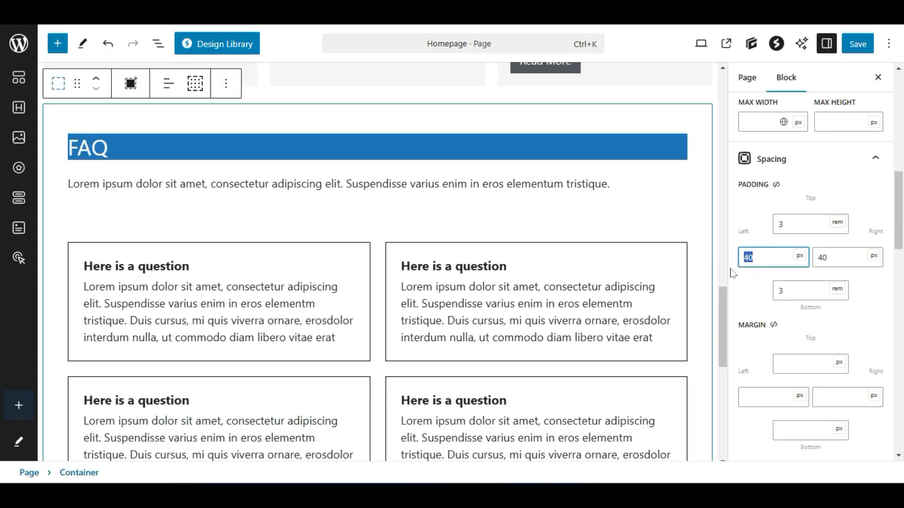
key(BackSpace)
click(843, 257)
double_click(843, 257)
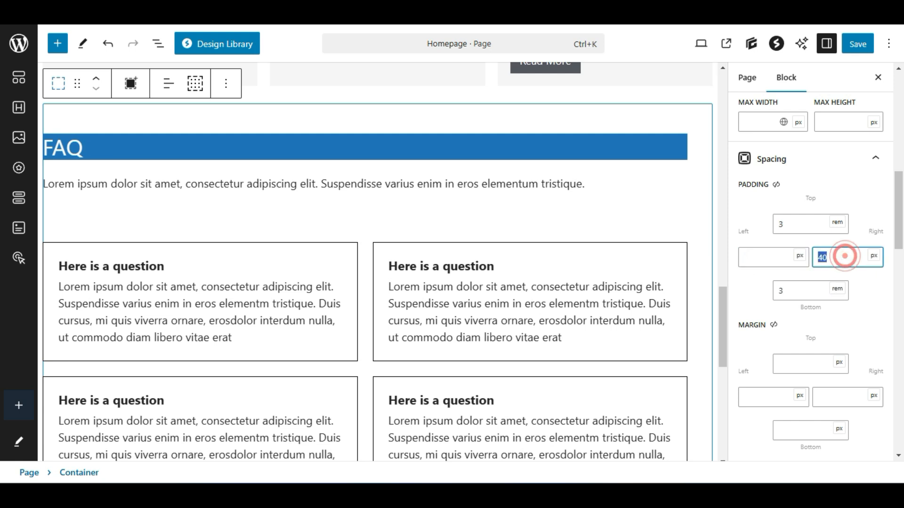
key(BackSpace)
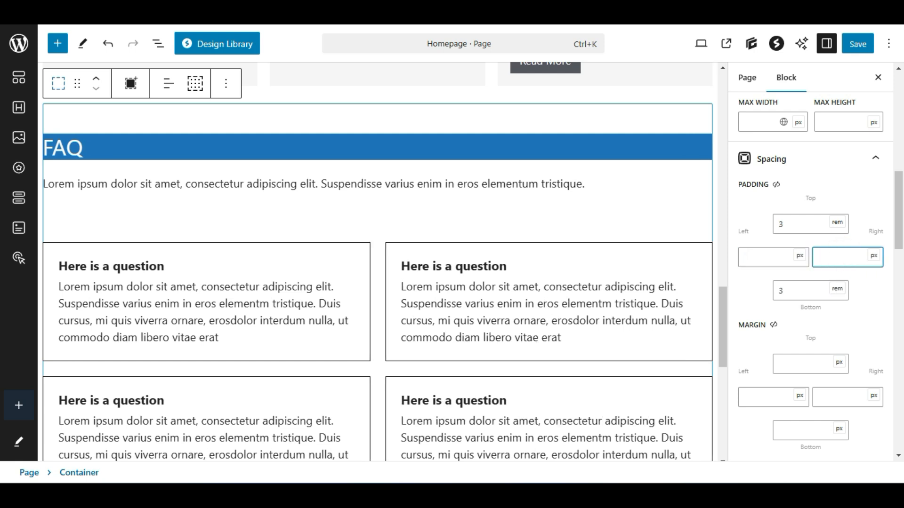
click(863, 44)
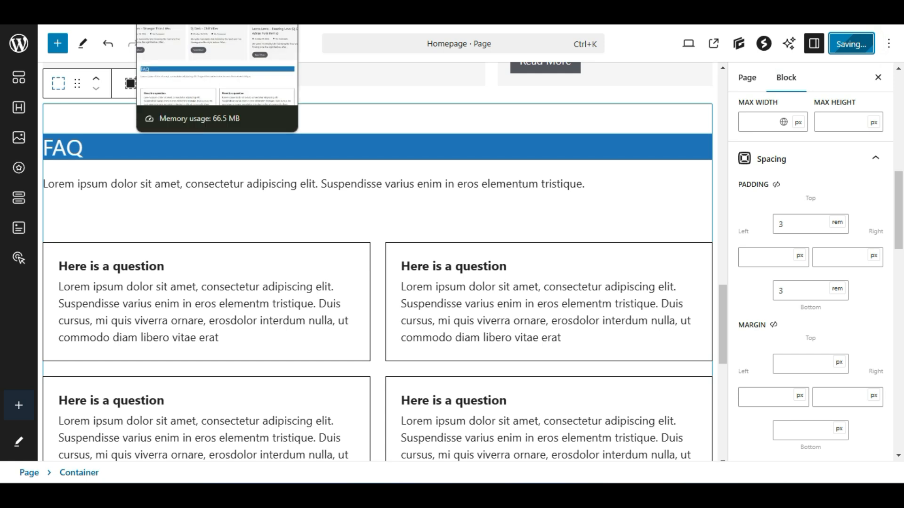
Compare the FAQ section's width with the other sections on the live homepage, in both the current and a separate browser window
click(188, 10)
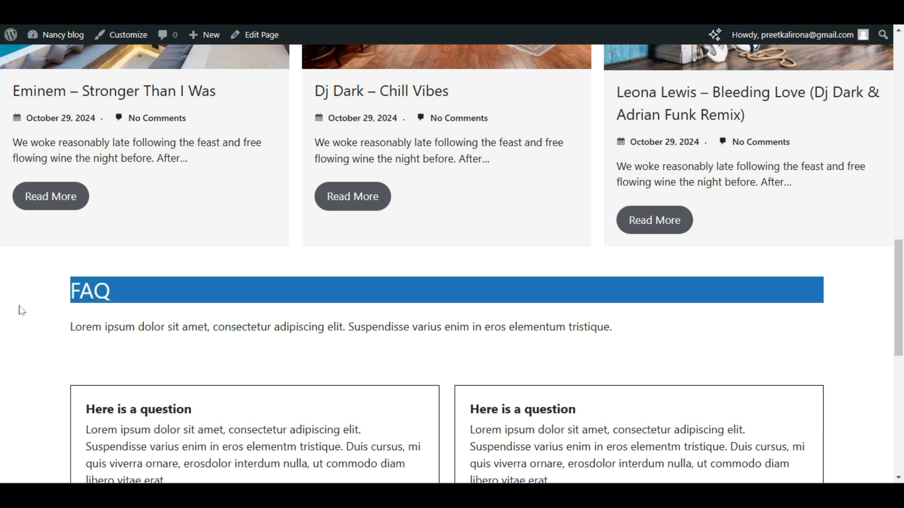
scroll(21, 310, up, 3)
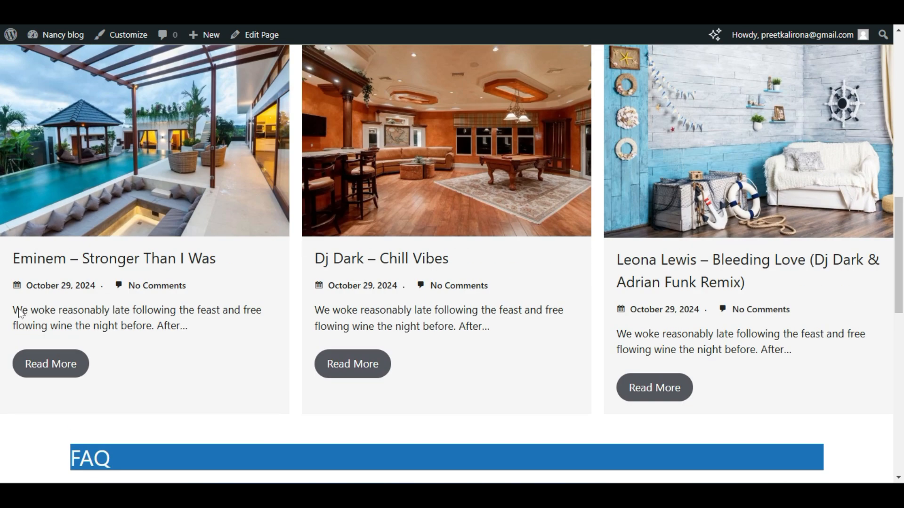
scroll(21, 313, down, 10)
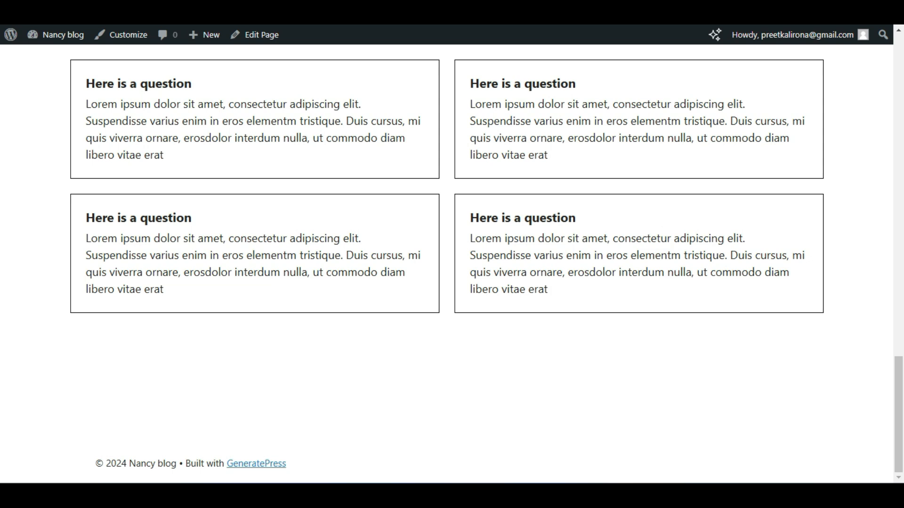
key(alt+f)
click(807, 48)
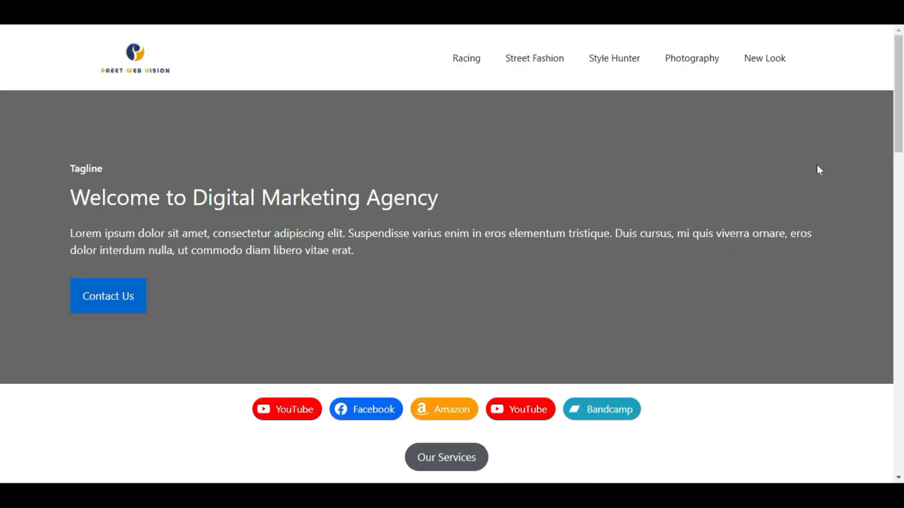
scroll(818, 171, down, 10)
scroll(817, 176, down, 10)
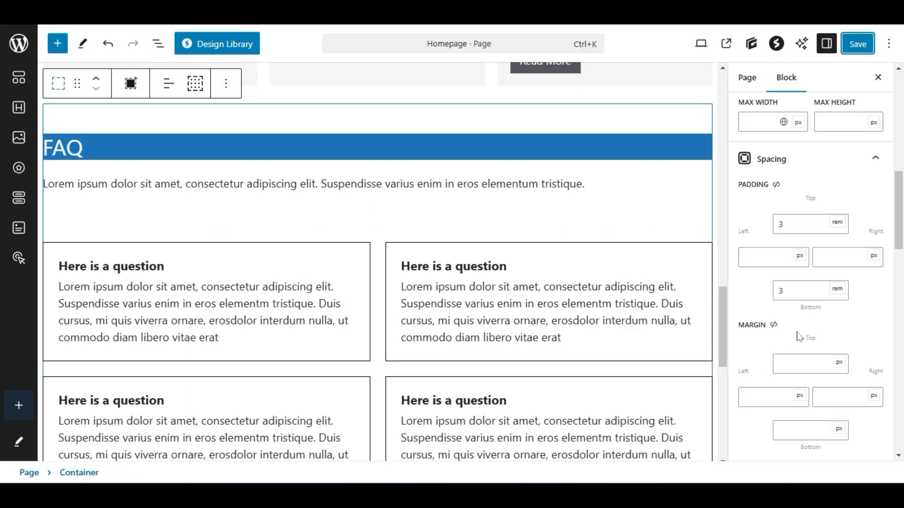
Set the block alignment of the outer FAQ container to Default, save the homepage and check the section on the live page
scroll(799, 336, down, 12)
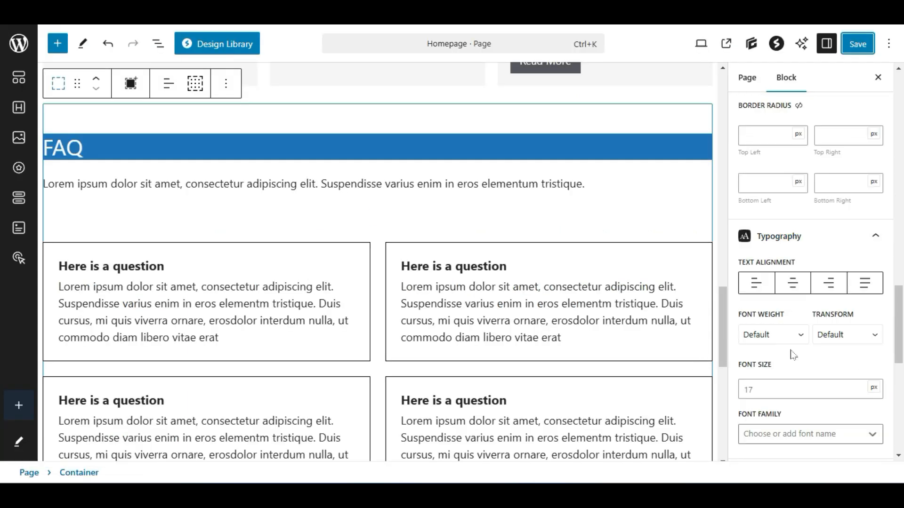
scroll(792, 356, up, 10)
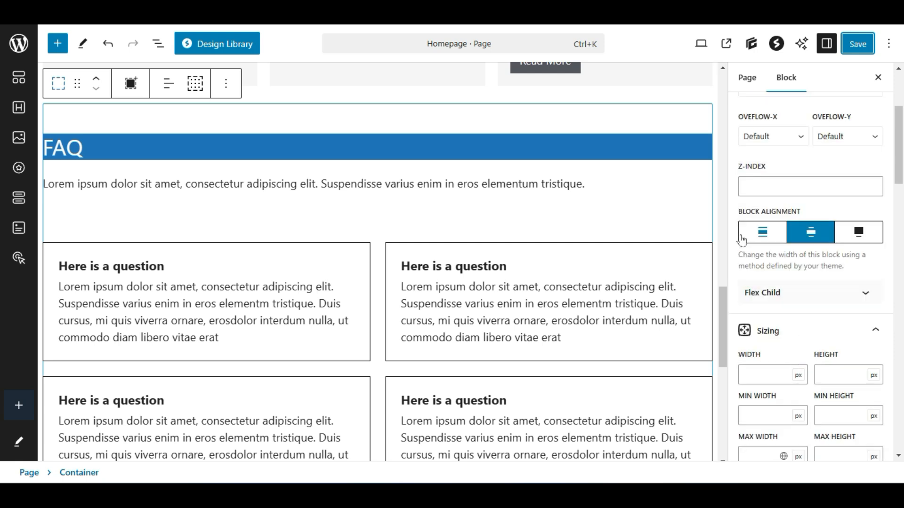
click(756, 233)
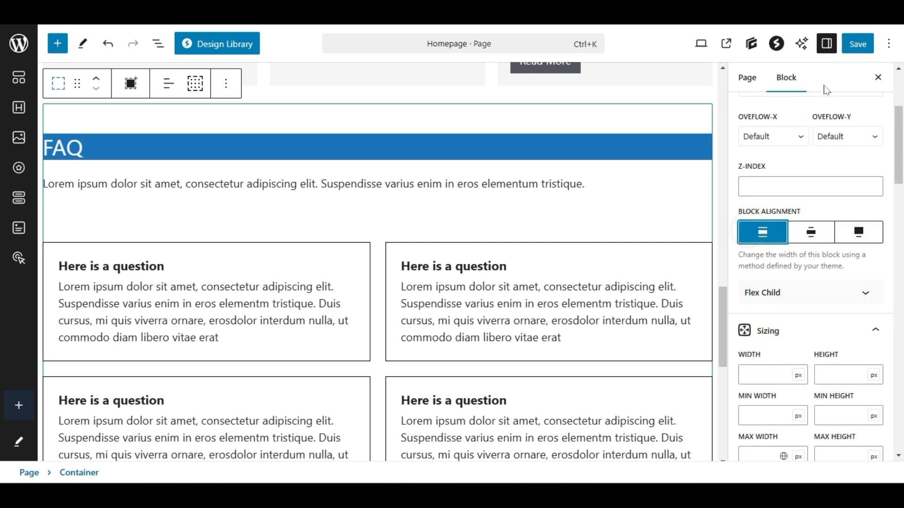
click(854, 42)
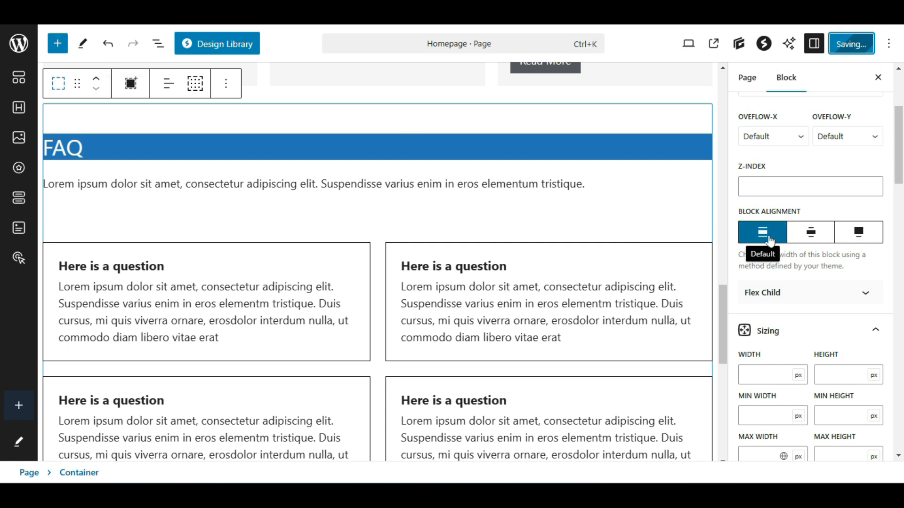
scroll(790, 239, down, 7)
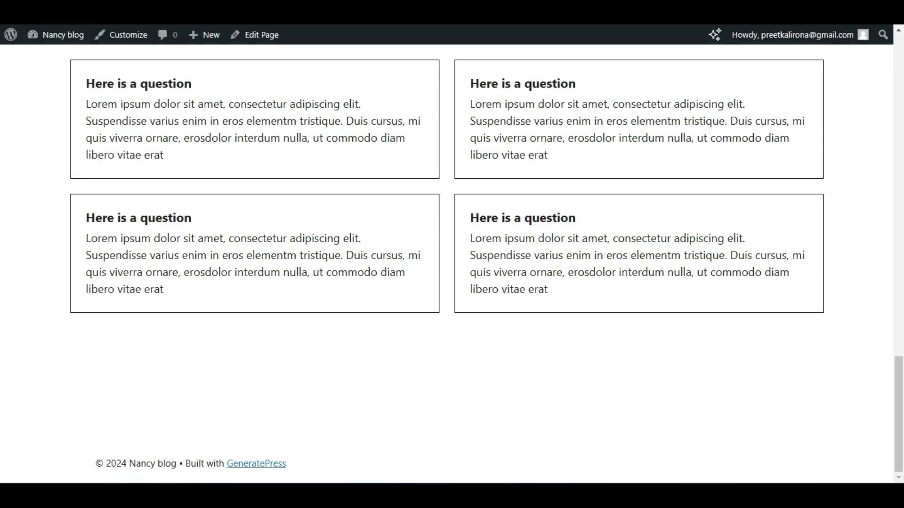
scroll(4, 288, up, 6)
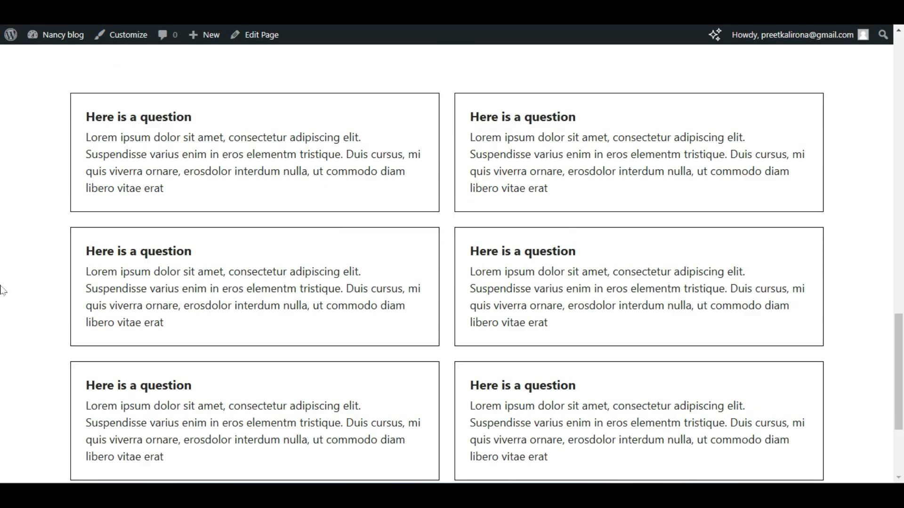
scroll(4, 289, down, 6)
scroll(4, 290, up, 4)
scroll(4, 291, up, 4)
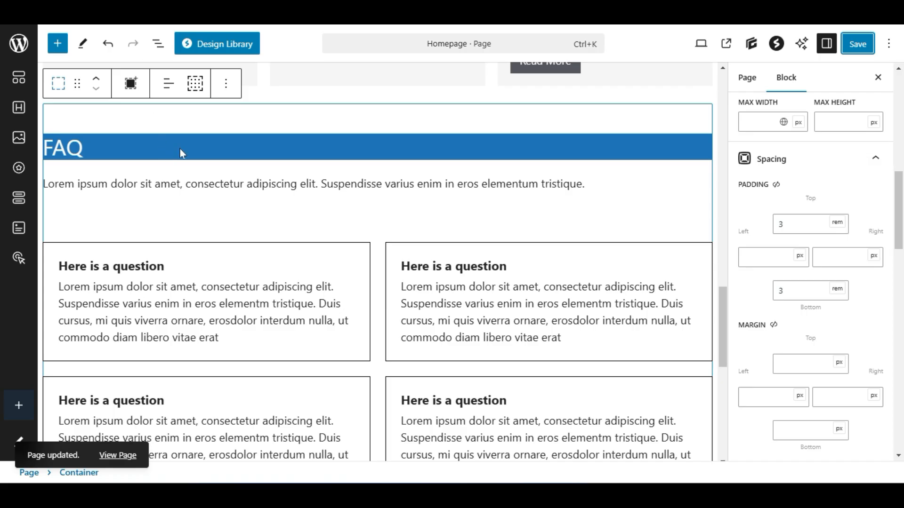
Set the block alignment of the inner container holding the FAQ heading to Full and save the homepage
click(179, 148)
click(57, 112)
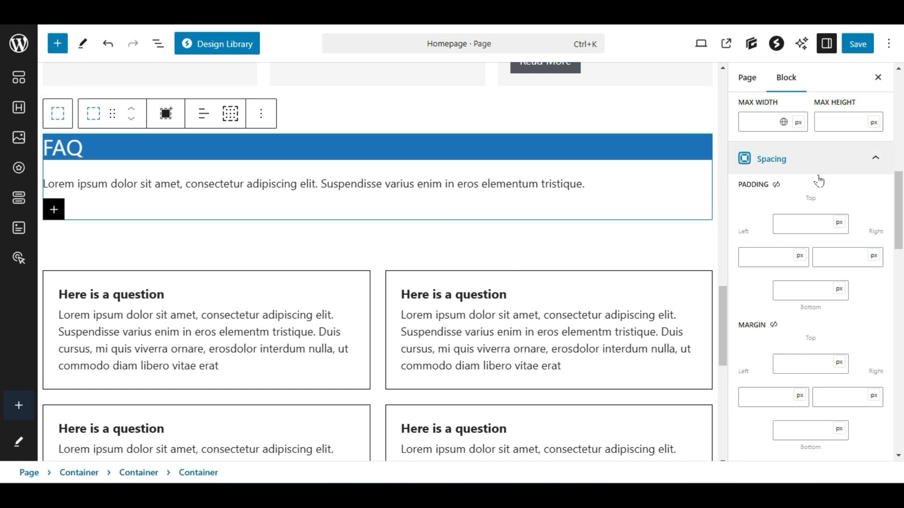
scroll(817, 177, down, 1)
scroll(816, 232, up, 7)
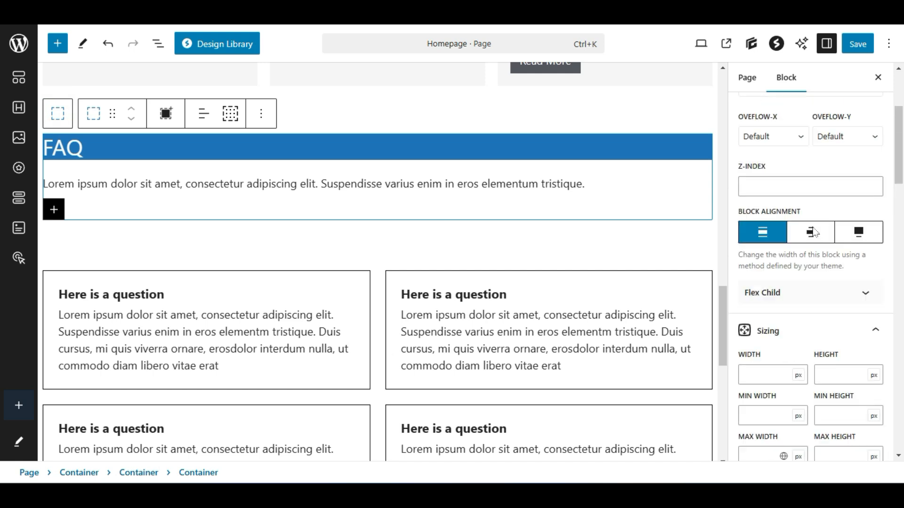
click(852, 231)
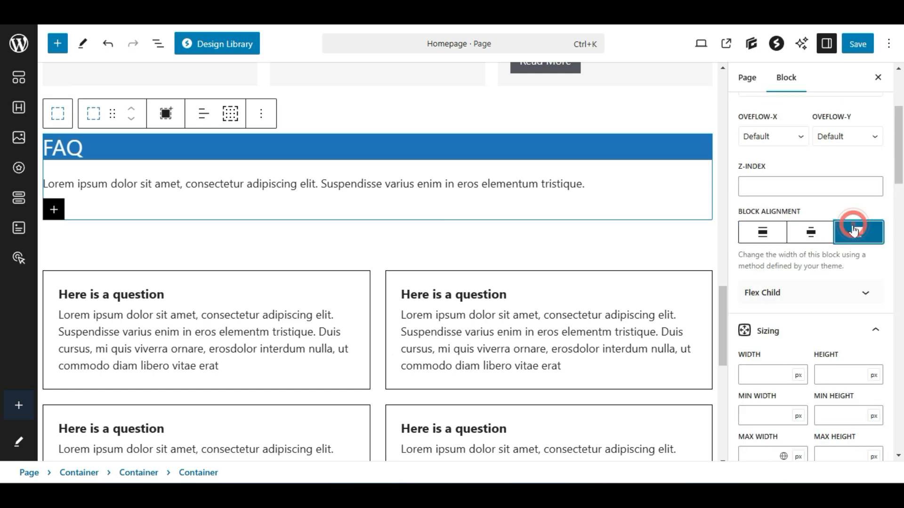
click(850, 38)
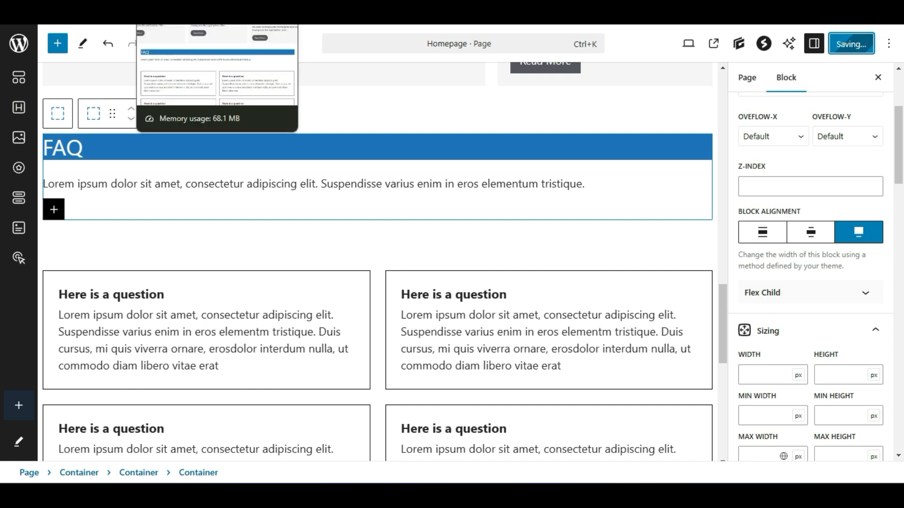
Check the FAQ heading and question boxes on the live page and return to the block editor
click(203, 9)
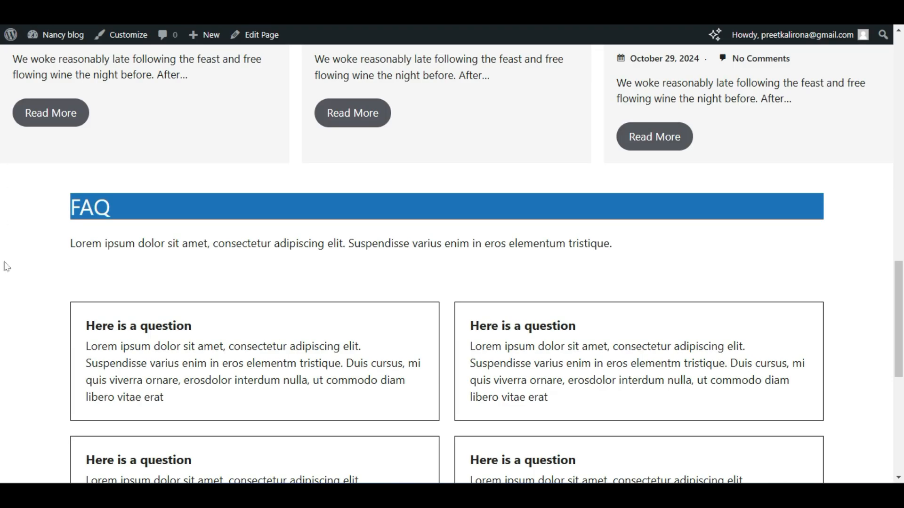
scroll(7, 266, down, 2)
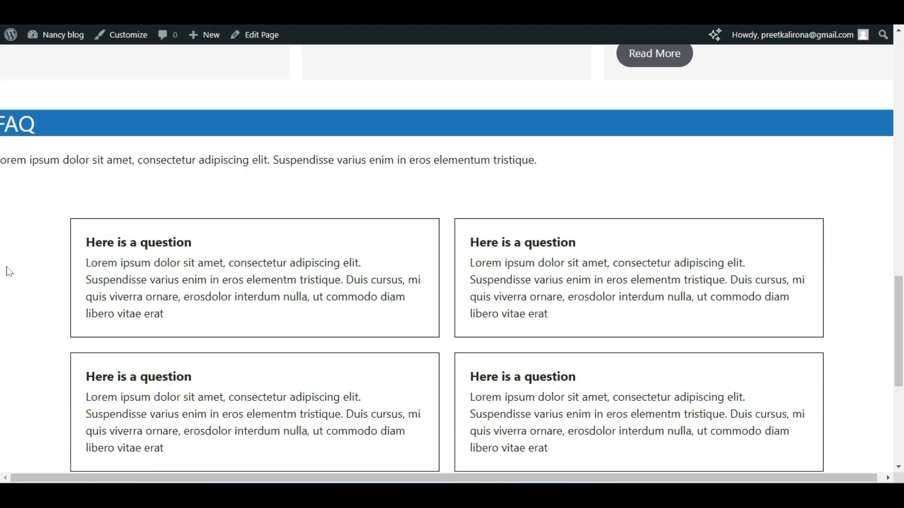
scroll(10, 212, down, 3)
scroll(10, 214, up, 4)
click(110, 10)
Set the horizontal gap of the grid holding the FAQ question boxes to 80 px
scroll(97, 149, down, 2)
scroll(97, 153, down, 2)
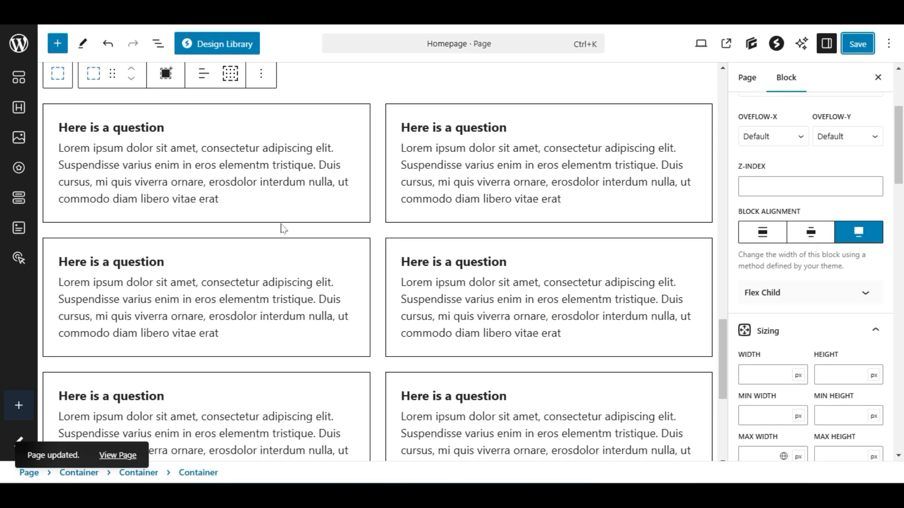
click(375, 225)
click(309, 184)
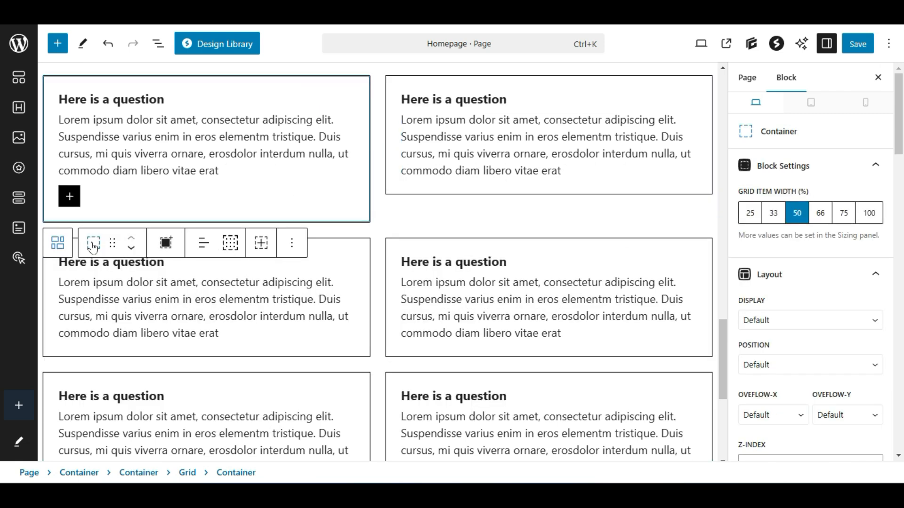
click(92, 242)
click(43, 304)
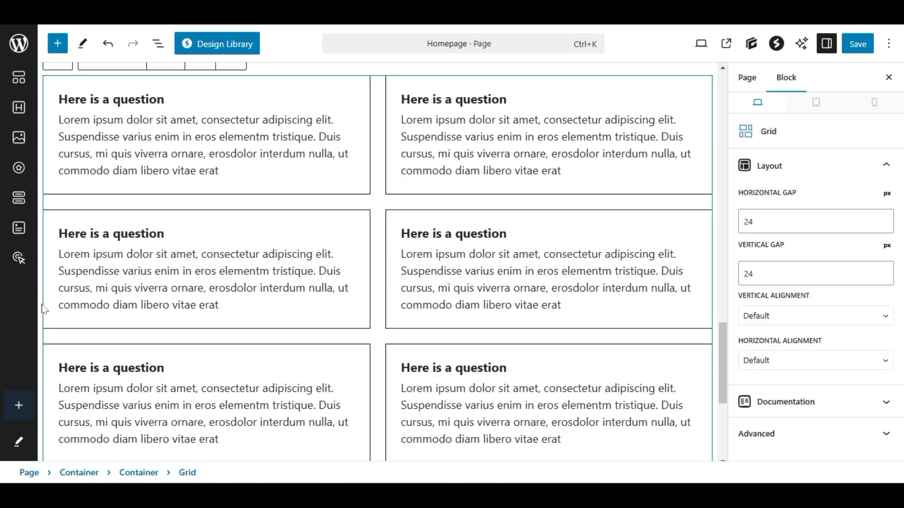
scroll(45, 305, up, 4)
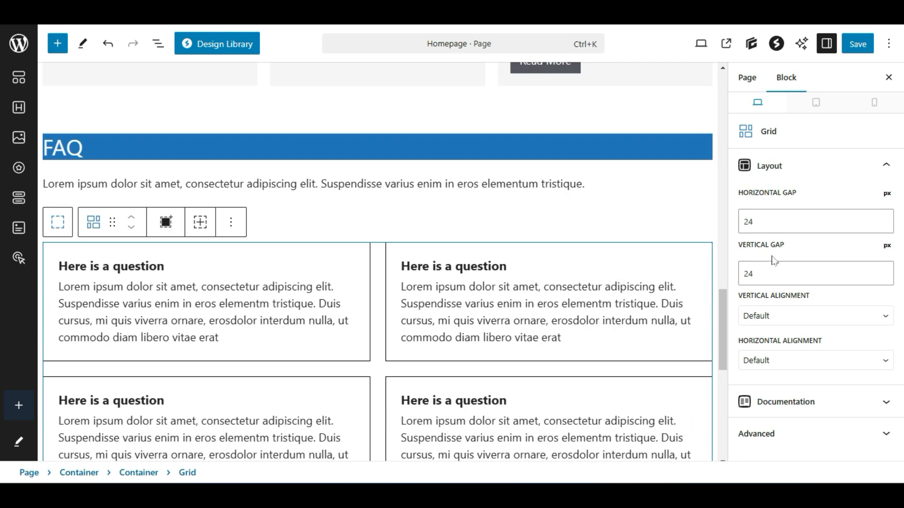
double_click(752, 220)
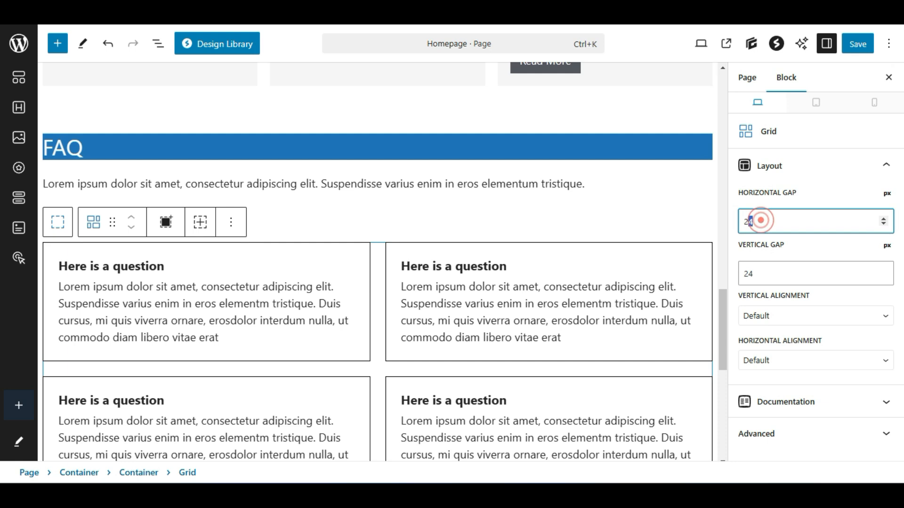
key(BackSpace)
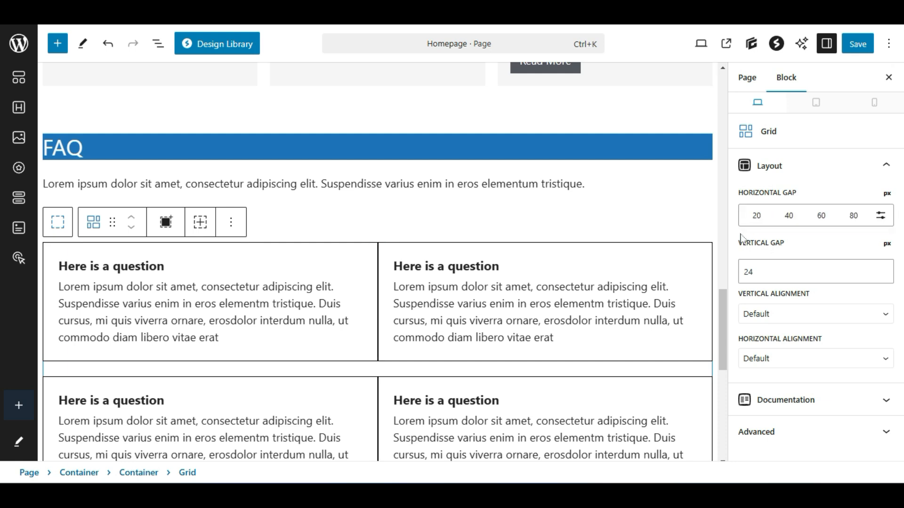
click(853, 215)
Look at the vertical gap and vertical alignment options of the FAQ question grid
click(813, 270)
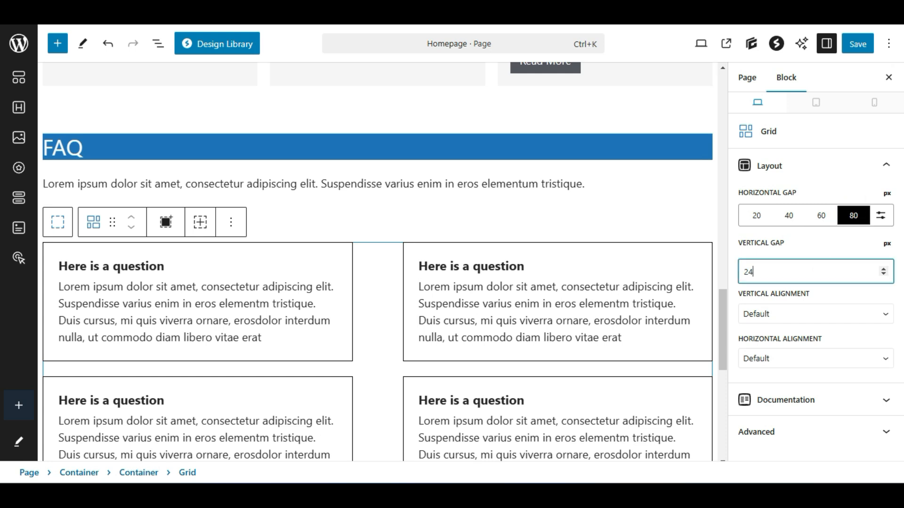
click(786, 300)
click(785, 302)
click(785, 316)
click(786, 315)
click(785, 315)
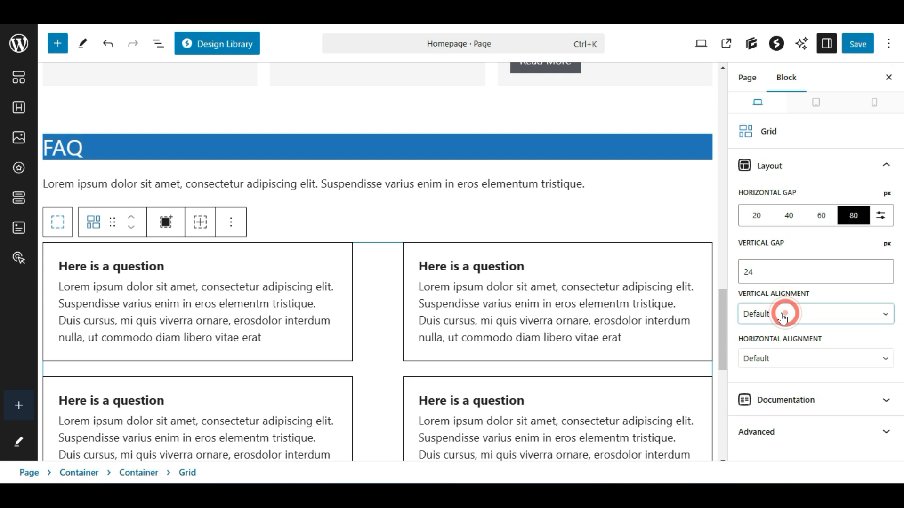
Review the sizing, spacing, border, background and shape settings of the outer FAQ container
click(507, 318)
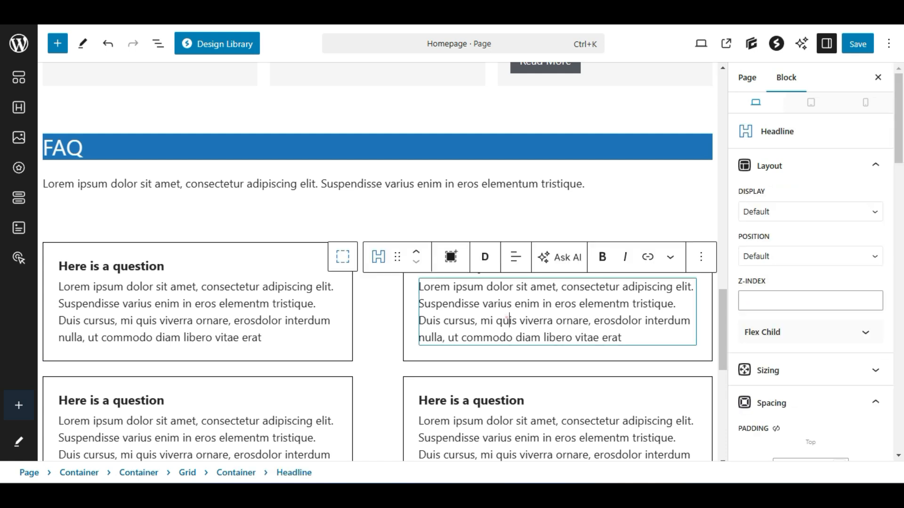
click(212, 294)
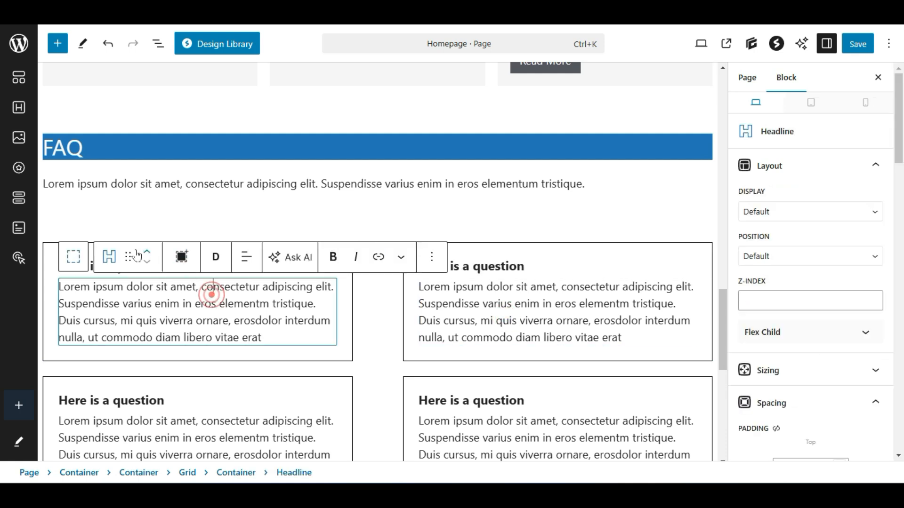
click(86, 222)
scroll(93, 256, up, 3)
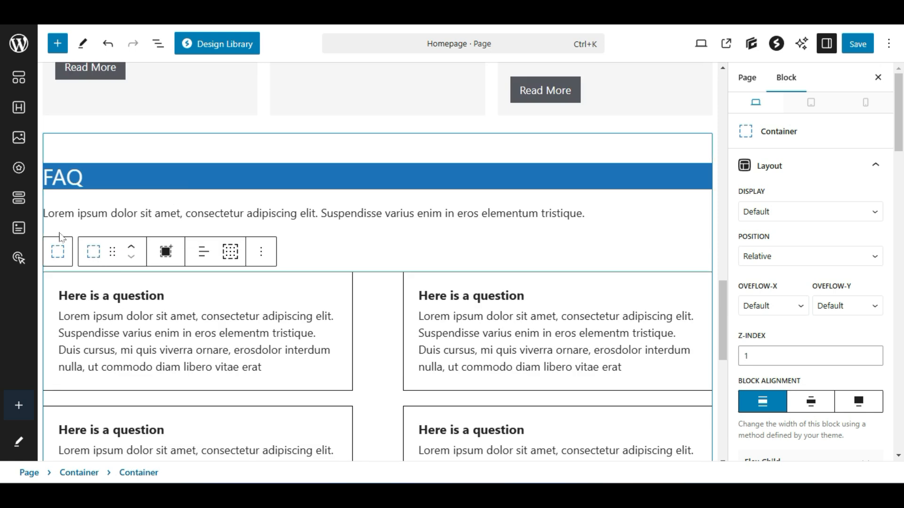
click(54, 249)
scroll(751, 330, down, 10)
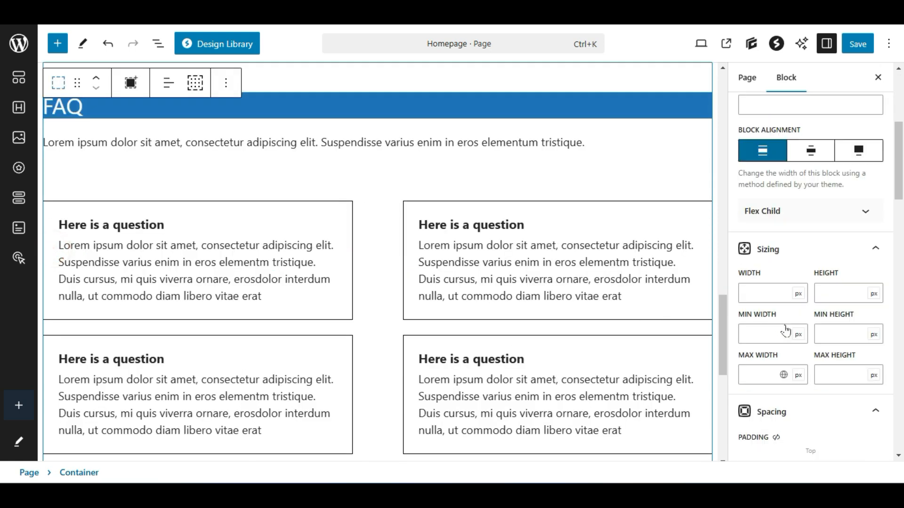
scroll(810, 273, down, 10)
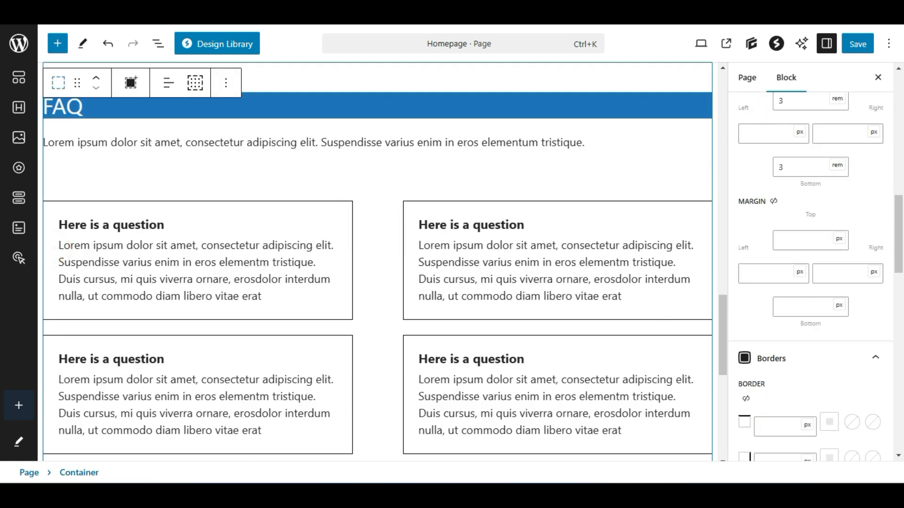
scroll(786, 332, down, 10)
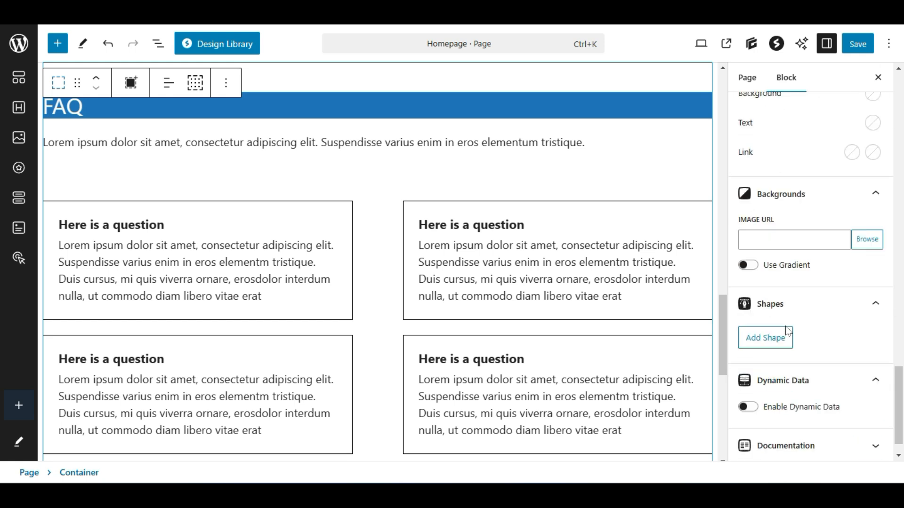
Delete the outer FAQ container with all its content from the homepage
scroll(232, 294, up, 4)
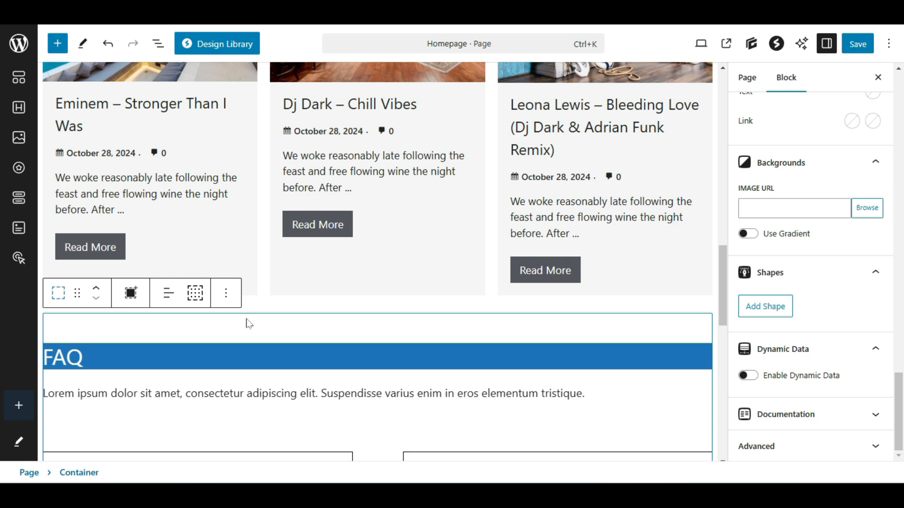
scroll(233, 216, down, 3)
click(226, 166)
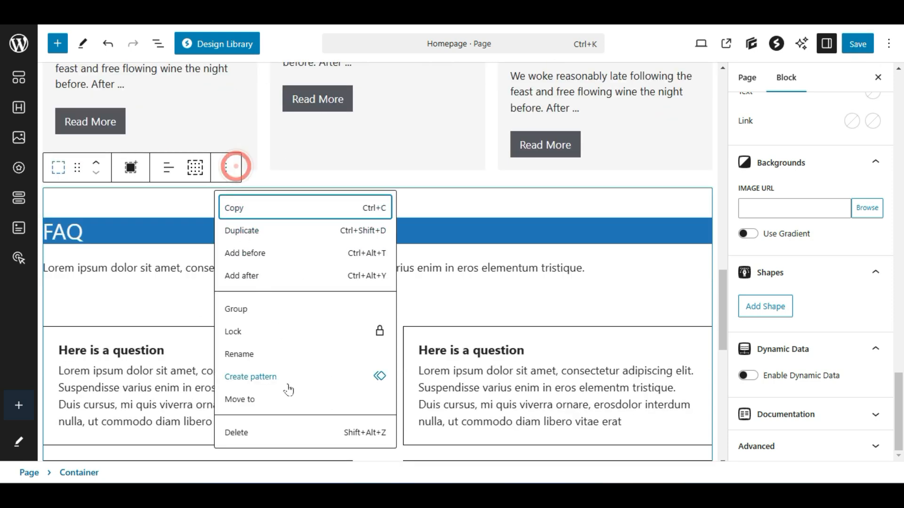
click(273, 431)
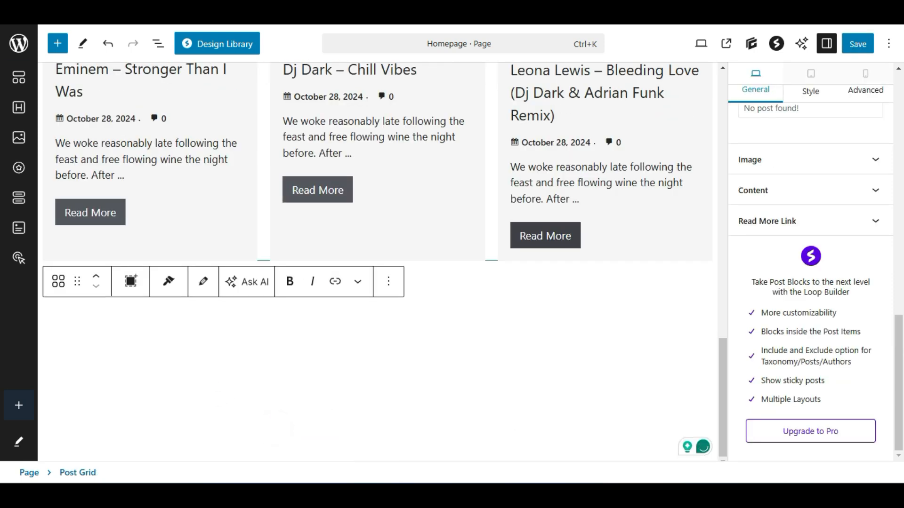
Insert the Spectra Review block below the post grid on the homepage and close the block inserter
click(58, 44)
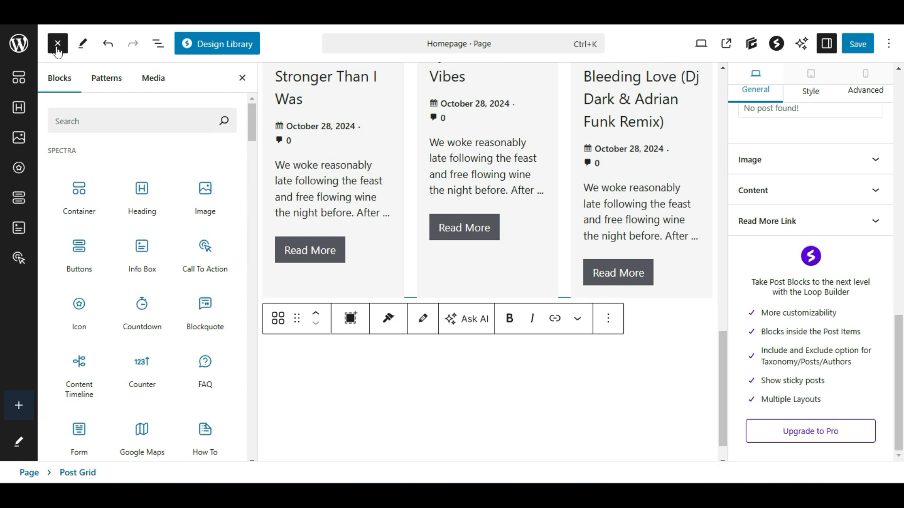
scroll(160, 271, down, 3)
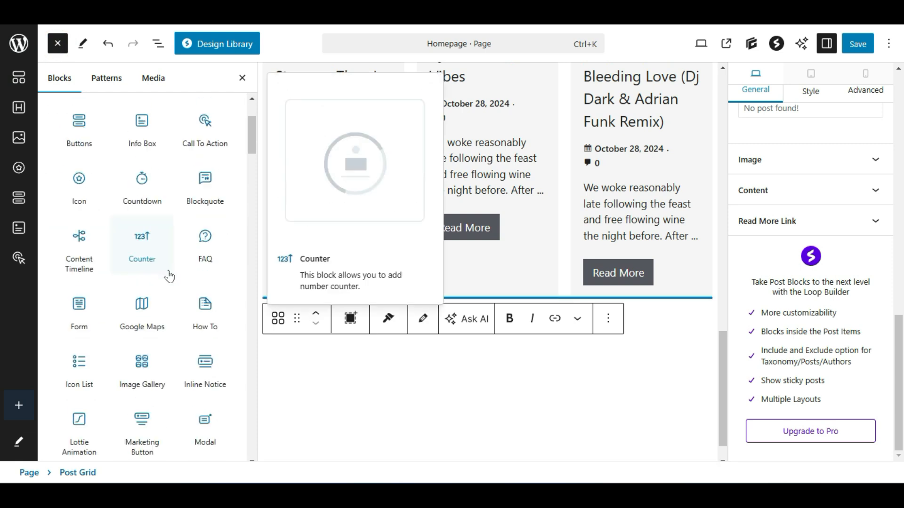
scroll(169, 276, down, 2)
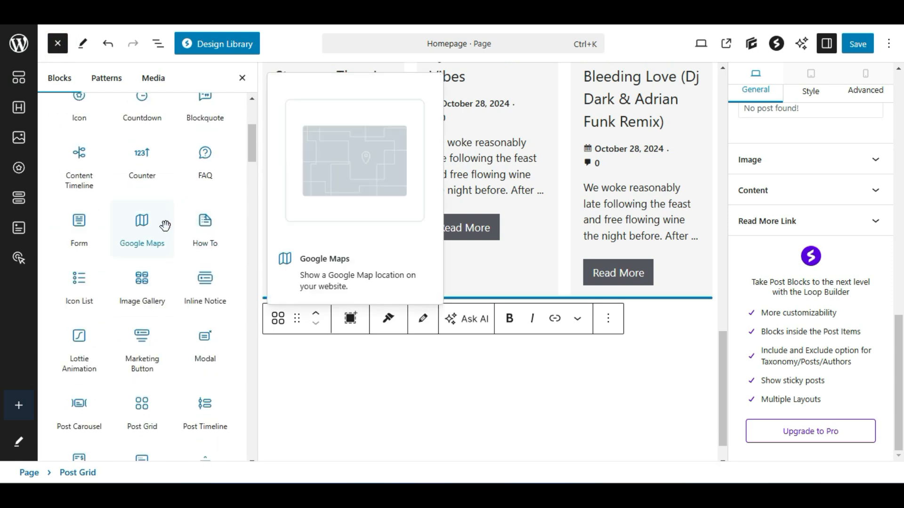
click(654, 303)
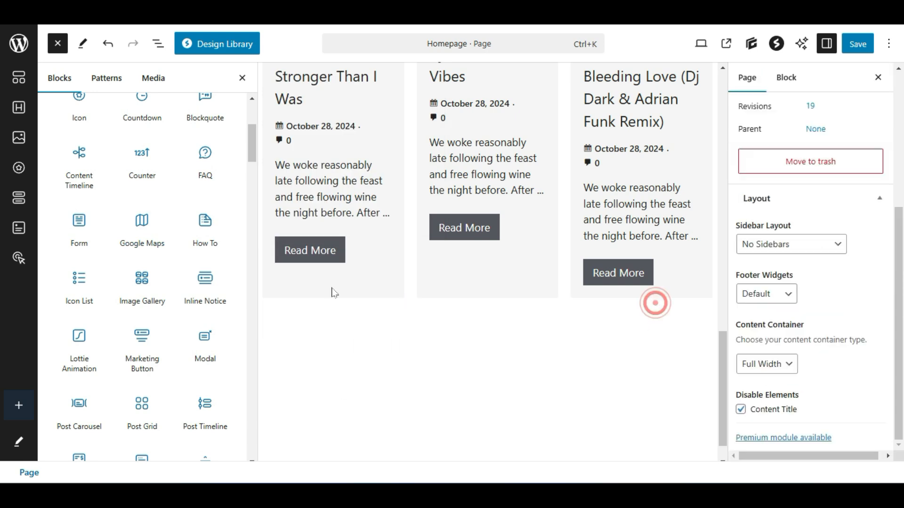
mouse_move(135, 213)
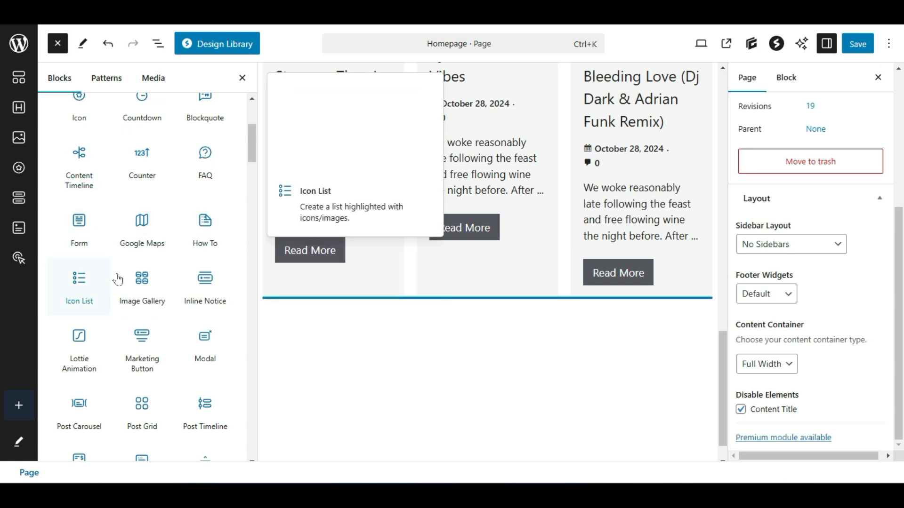
scroll(153, 299, down, 1)
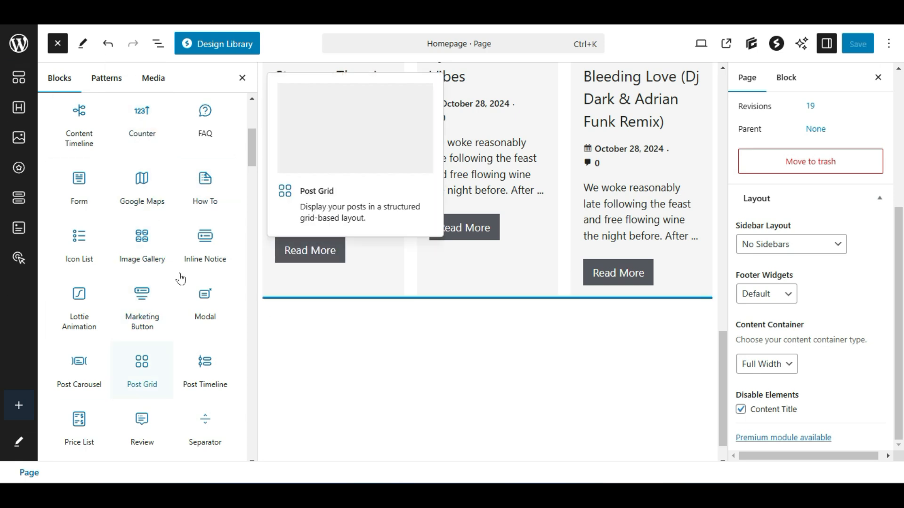
scroll(180, 279, down, 4)
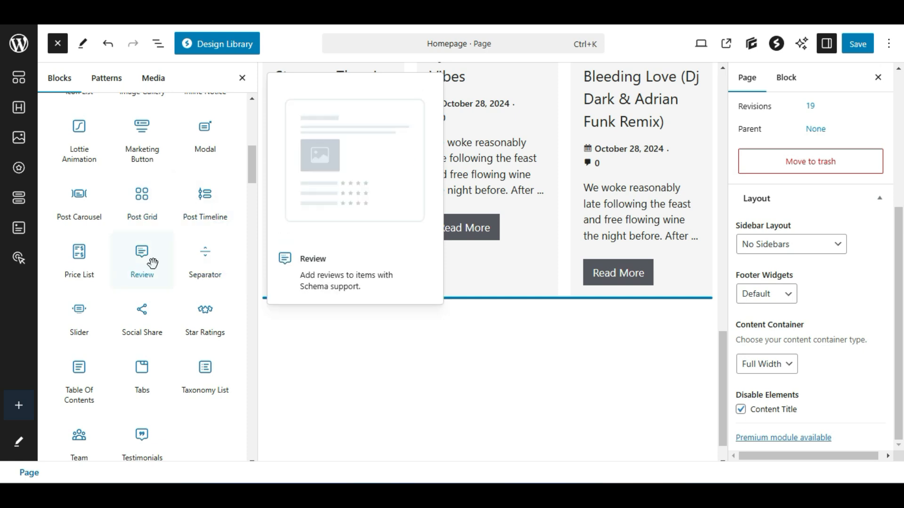
scroll(503, 319, up, 6)
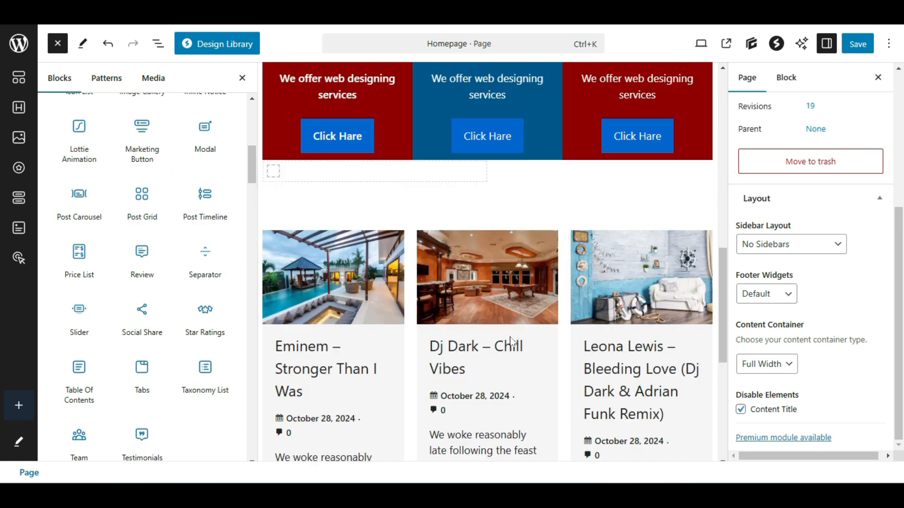
scroll(502, 319, down, 4)
scroll(617, 296, down, 3)
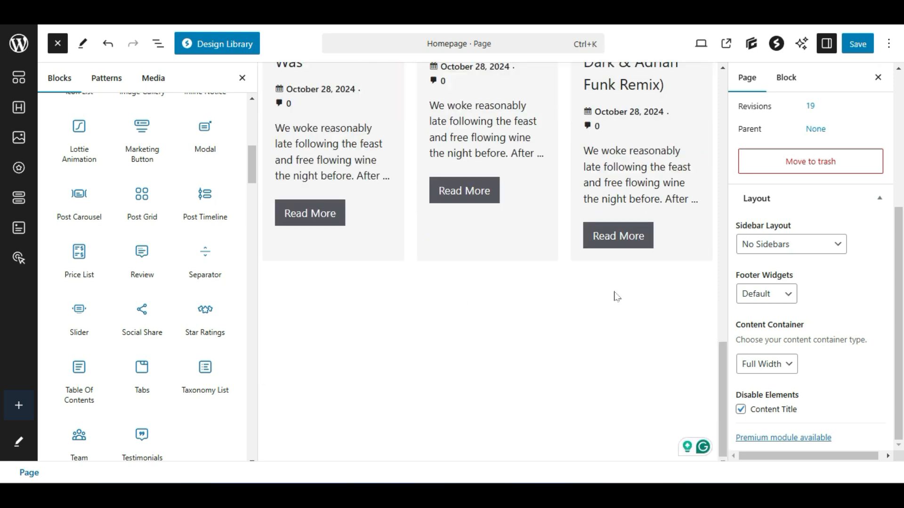
drag(135, 247, 455, 307)
scroll(568, 332, down, 4)
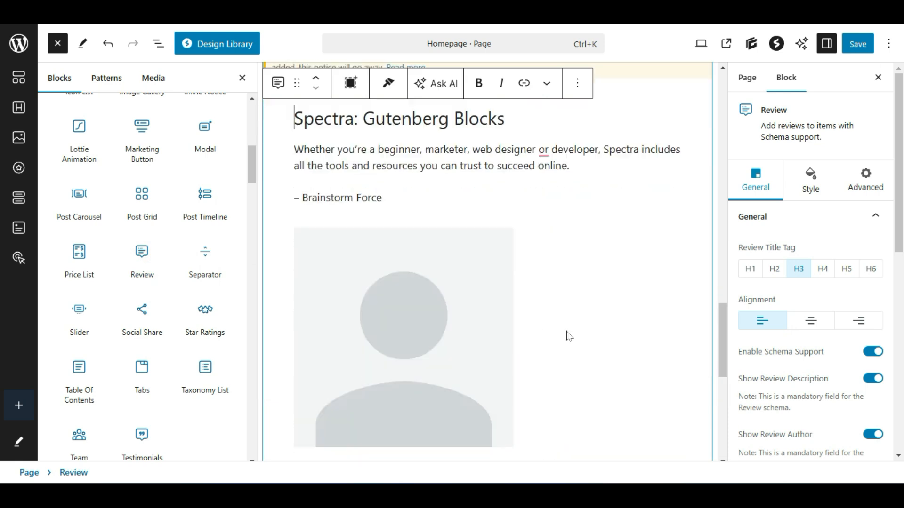
scroll(568, 332, up, 2)
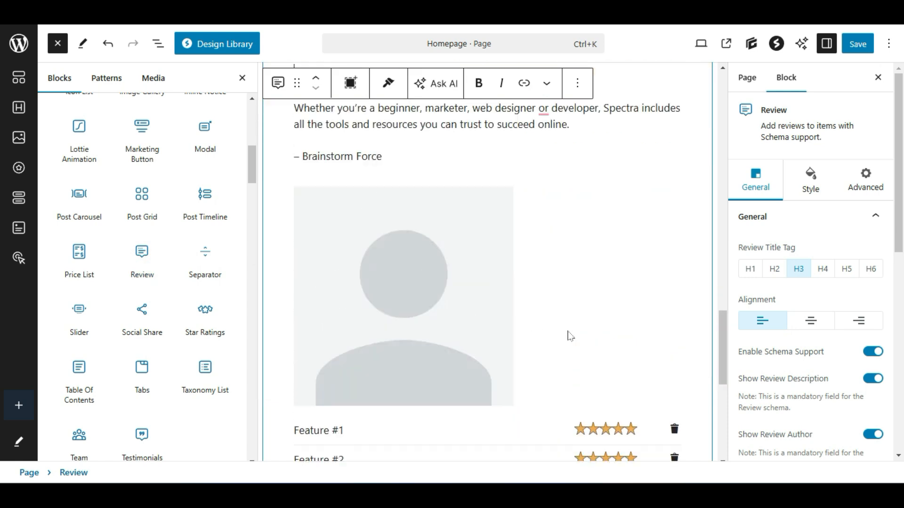
click(243, 79)
Check the new Review block's content and set its alignment to center
scroll(612, 259, down, 5)
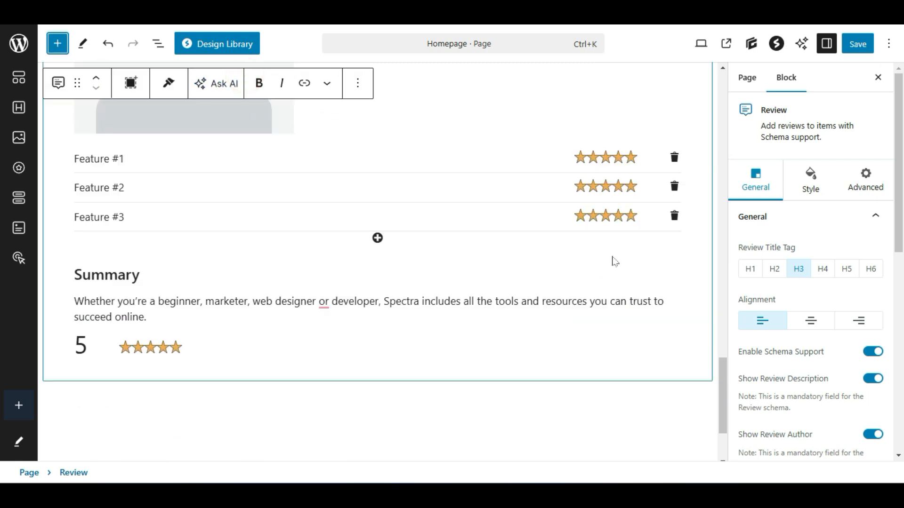
scroll(615, 262, up, 6)
scroll(614, 261, up, 2)
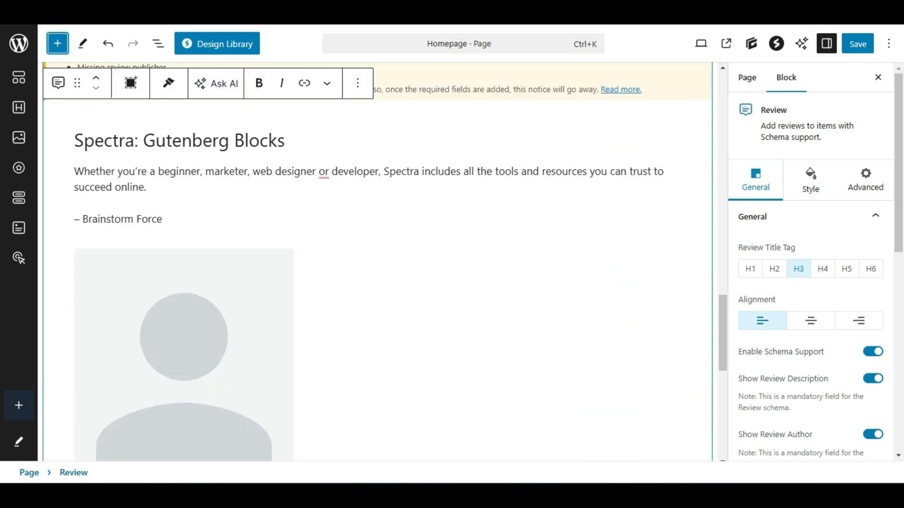
scroll(615, 261, up, 2)
scroll(537, 226, up, 3)
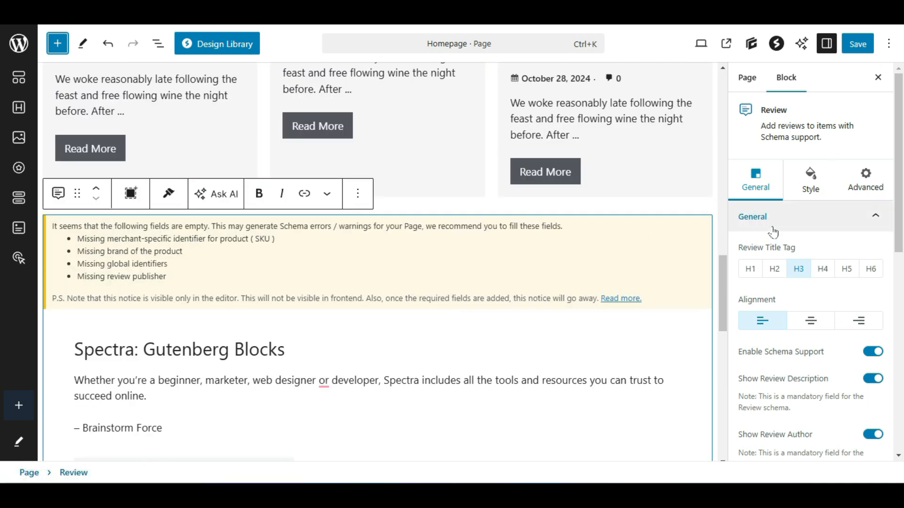
scroll(759, 202, down, 2)
click(811, 239)
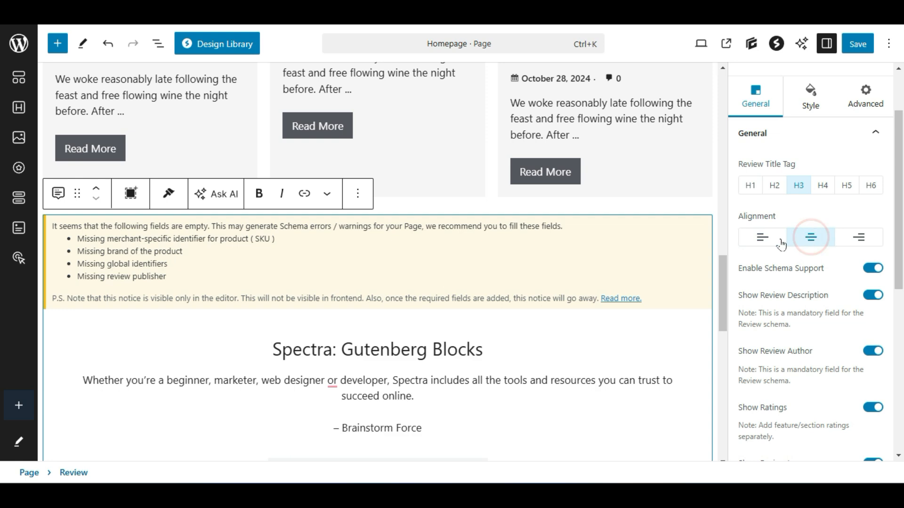
scroll(477, 241, down, 5)
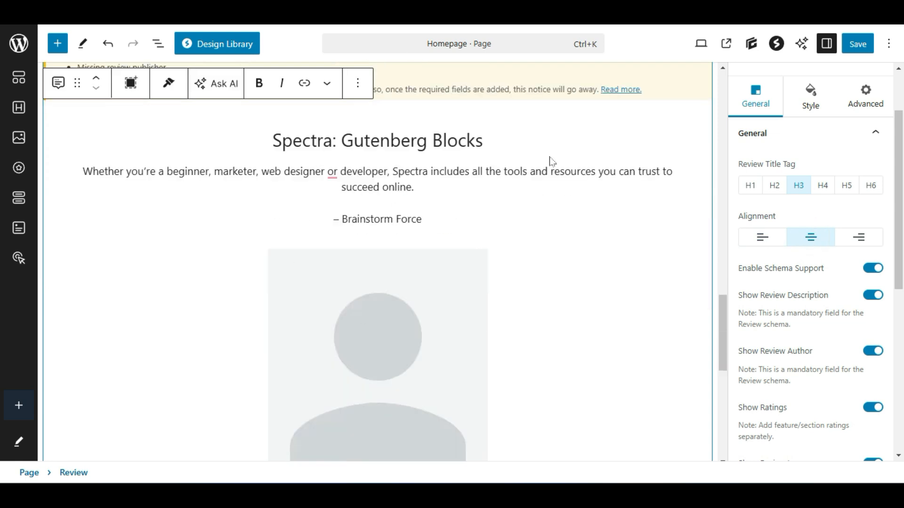
Try the Review block with its description hidden and with its author hidden, turning each one back on
scroll(842, 251, down, 2)
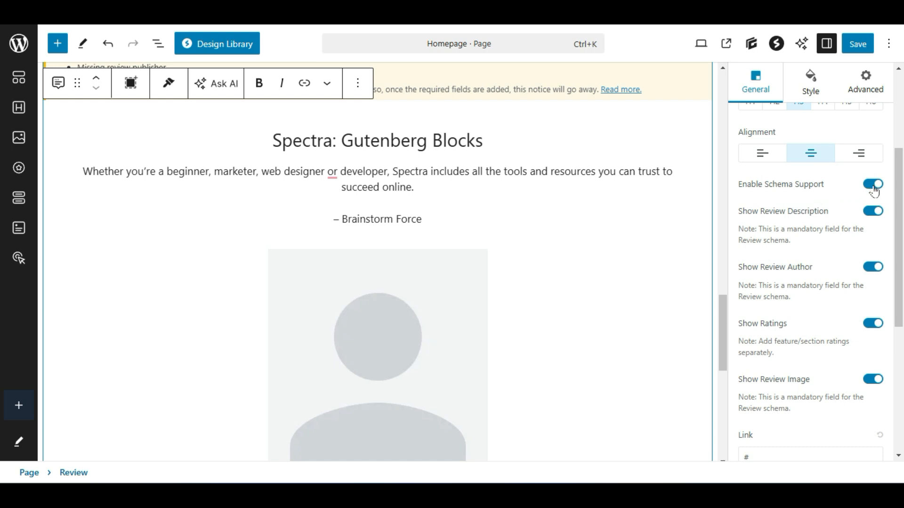
click(872, 213)
click(871, 213)
click(871, 268)
click(871, 268)
Turn off the review image in the Review block
scroll(862, 272, down, 1)
scroll(781, 328, down, 1)
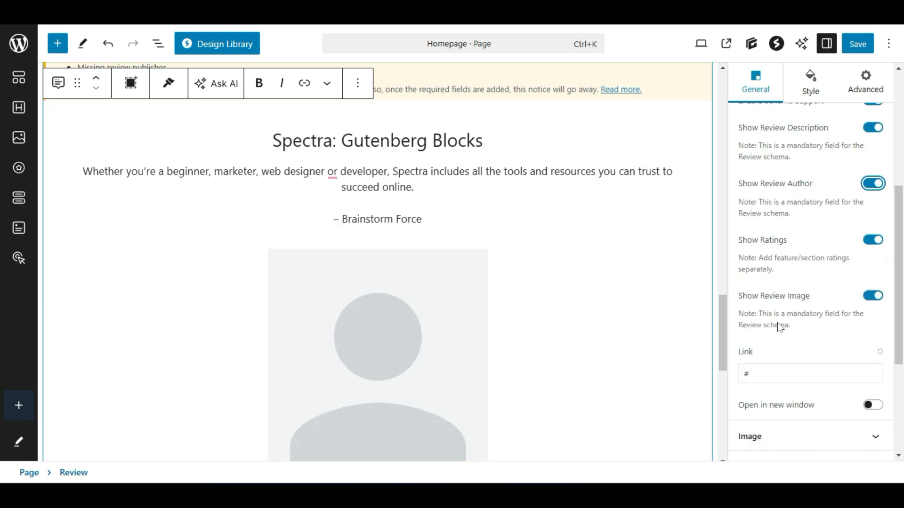
click(876, 303)
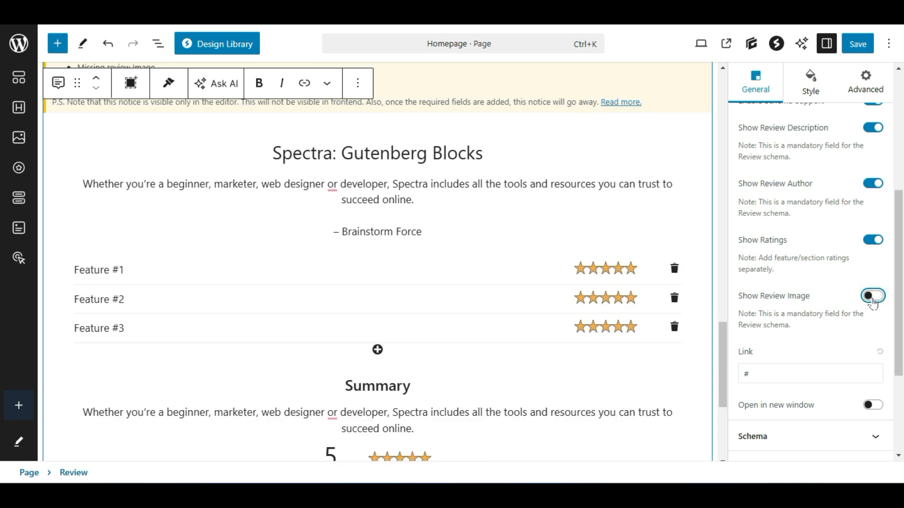
scroll(819, 299, down, 2)
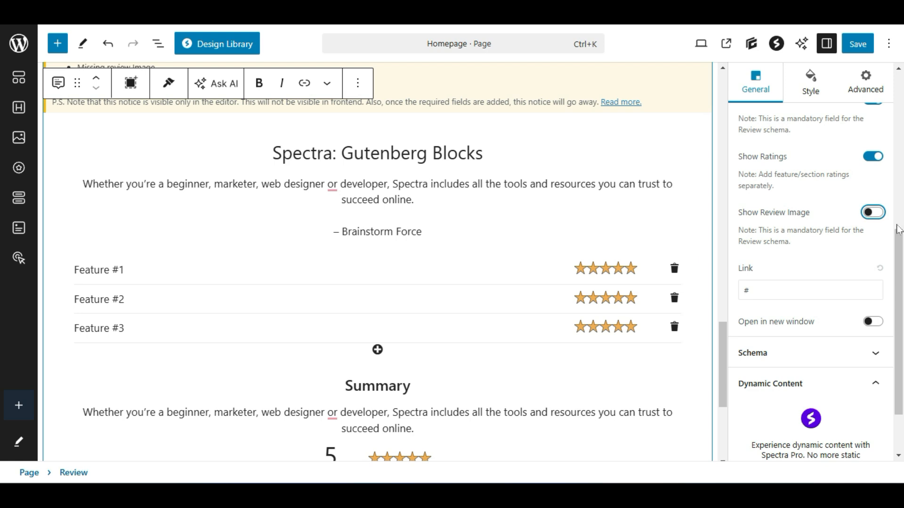
Examine the whole Review block, including its missing-field notice, and go through its general settings
scroll(619, 258, down, 4)
scroll(620, 261, up, 5)
scroll(621, 265, down, 3)
scroll(622, 266, up, 4)
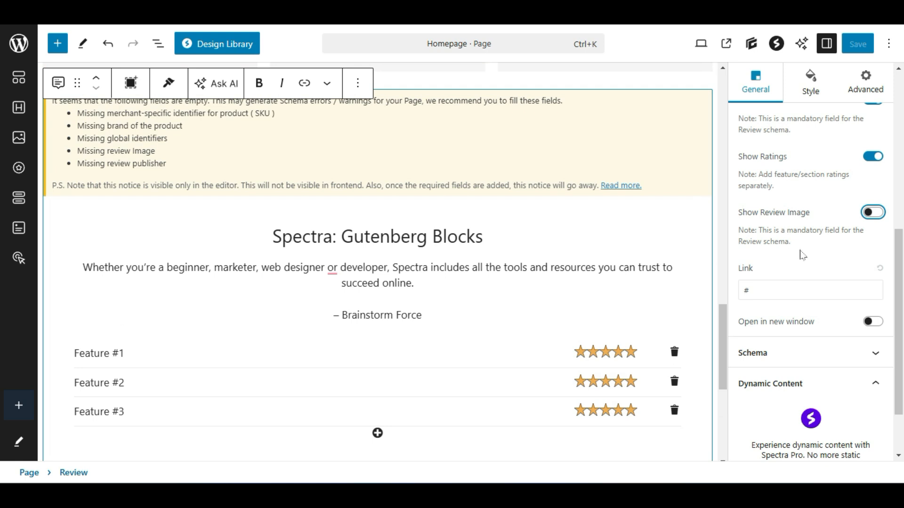
scroll(624, 277, up, 3)
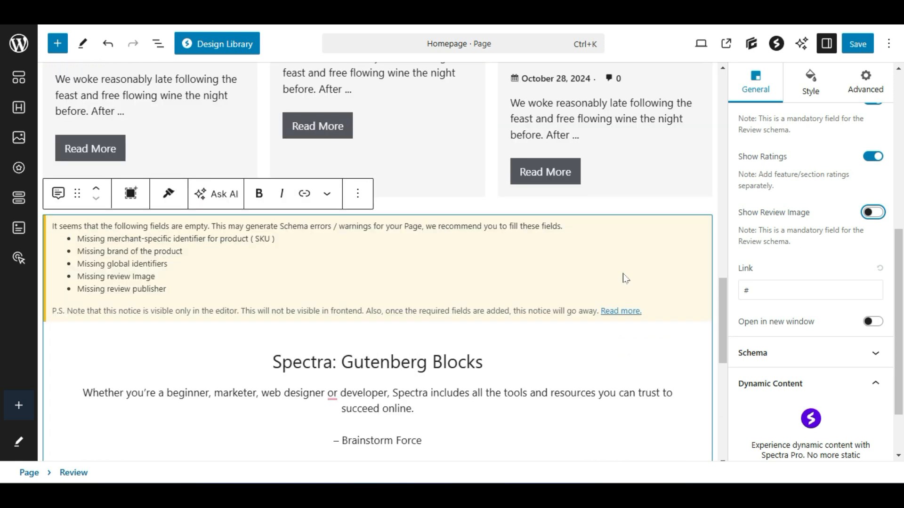
scroll(850, 238, up, 6)
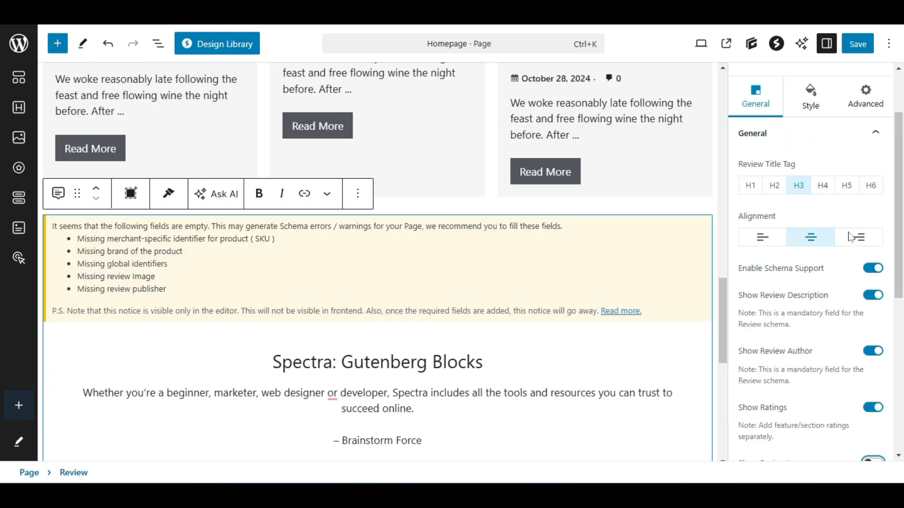
scroll(851, 240, down, 8)
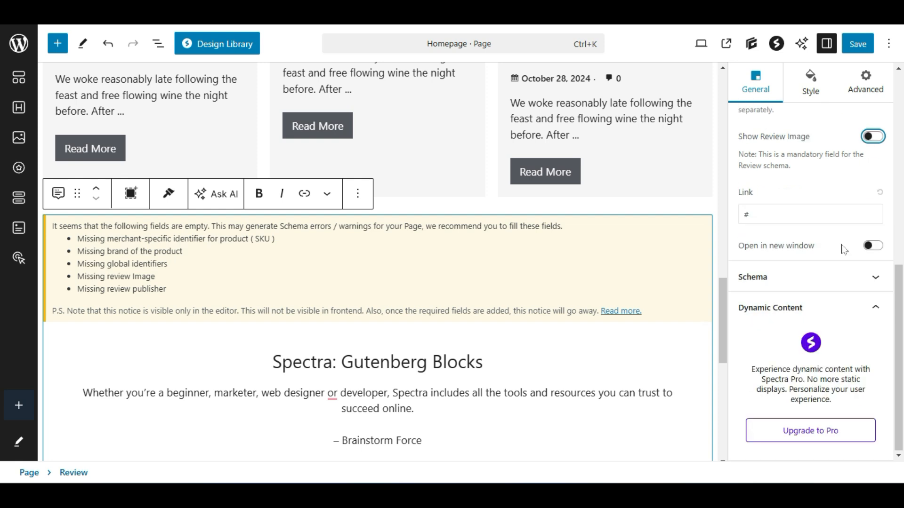
Examine the Review block's schema fields for brand, SKU, identifier, offer and price validity, plus its dynamic content section
click(825, 279)
scroll(829, 277, down, 10)
scroll(830, 273, up, 7)
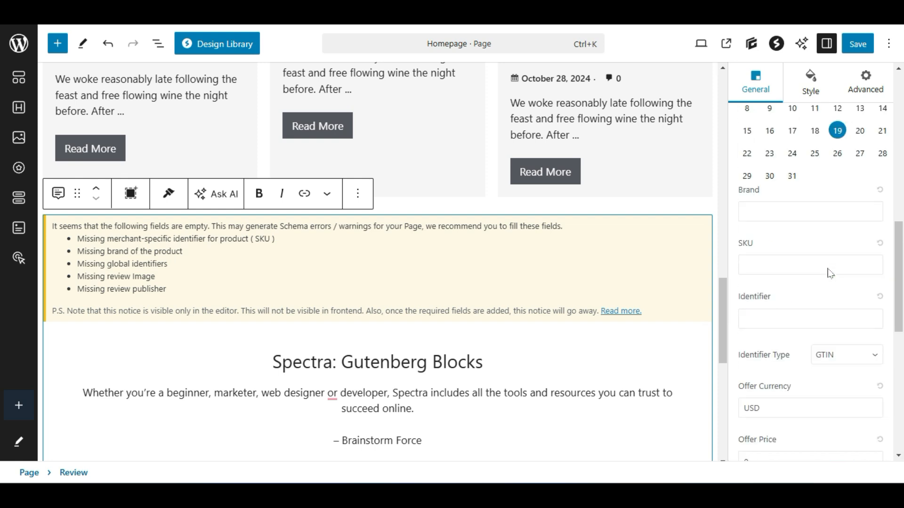
scroll(813, 220, down, 4)
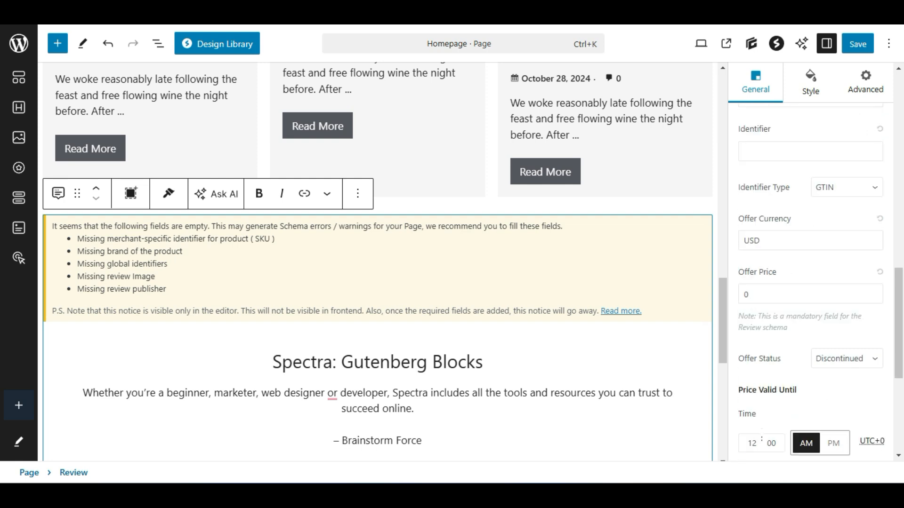
scroll(827, 259, down, 6)
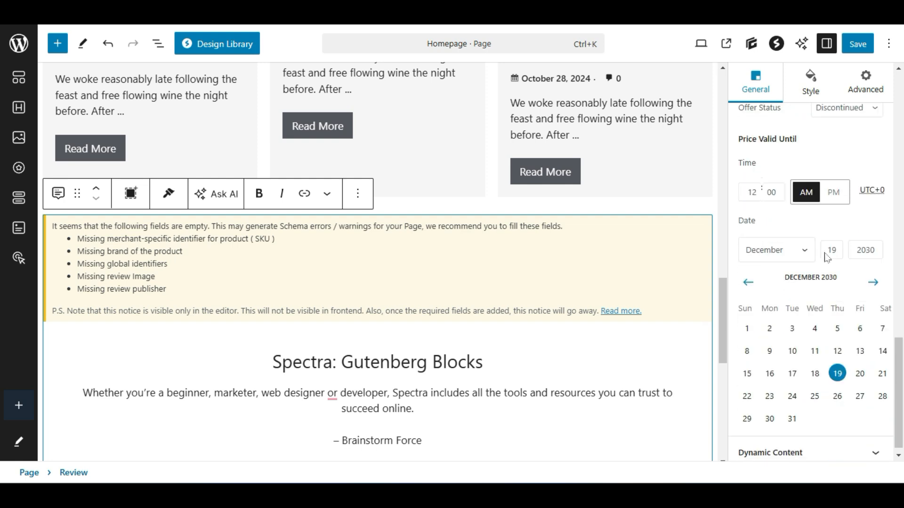
click(797, 445)
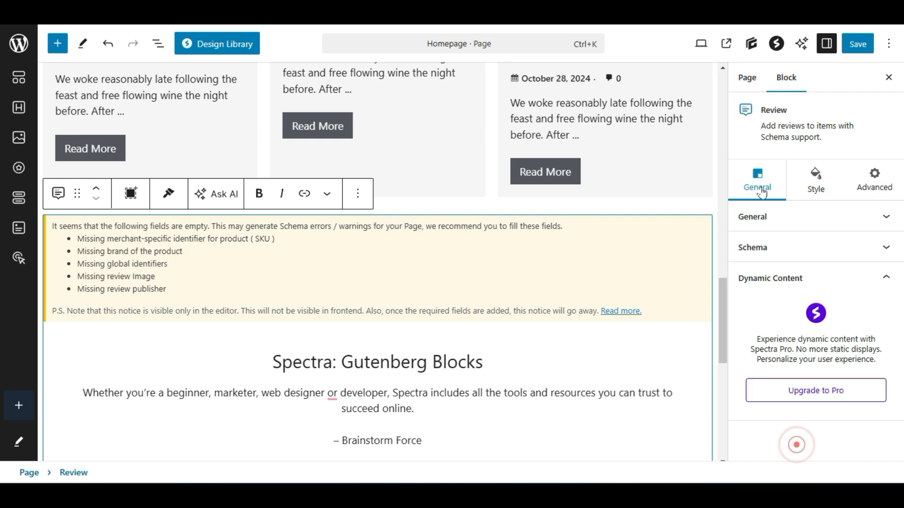
Look over the Review block's style options for title, description, author, content, summary and stars
click(819, 188)
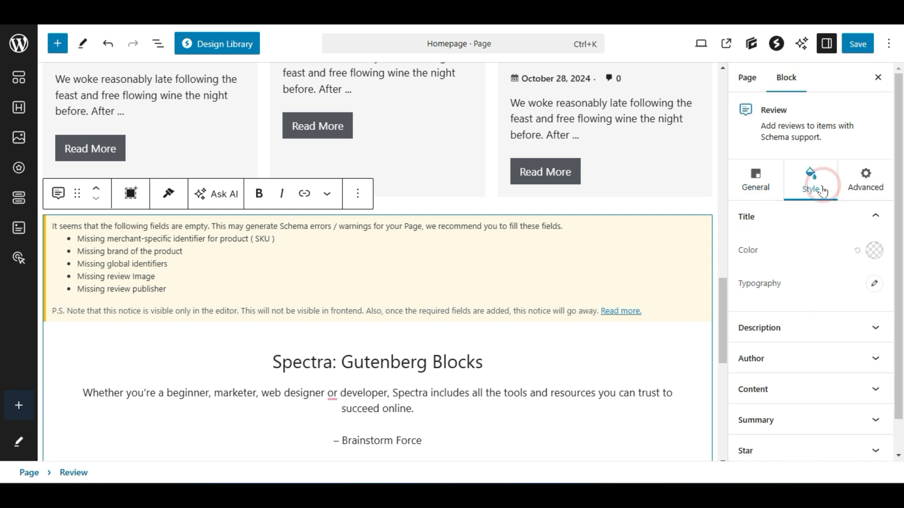
scroll(799, 307, down, 2)
scroll(799, 307, up, 2)
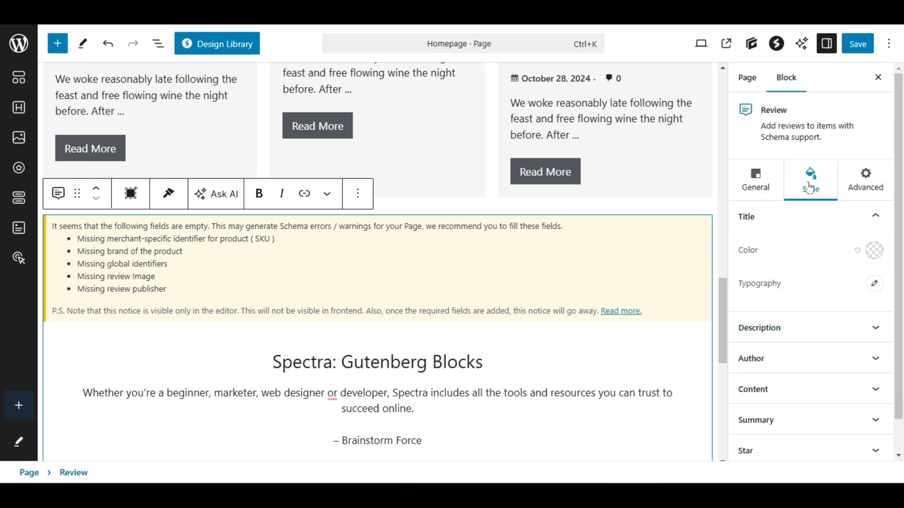
scroll(289, 356, down, 2)
scroll(291, 358, up, 1)
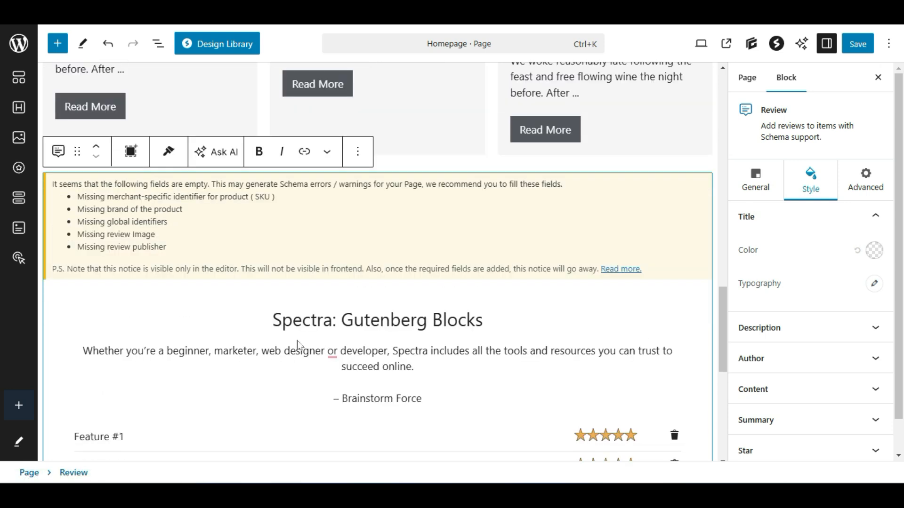
scroll(290, 351, down, 1)
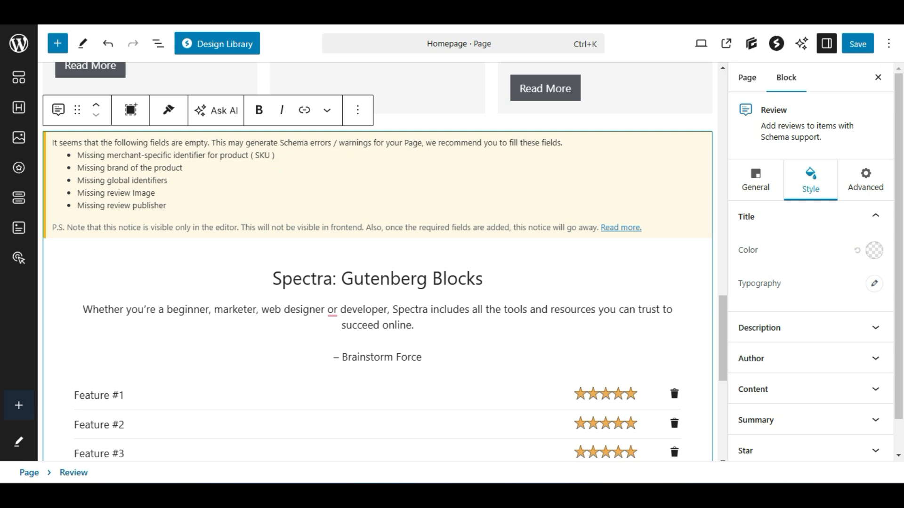
Turn off schema support in the Review block's general settings
click(756, 179)
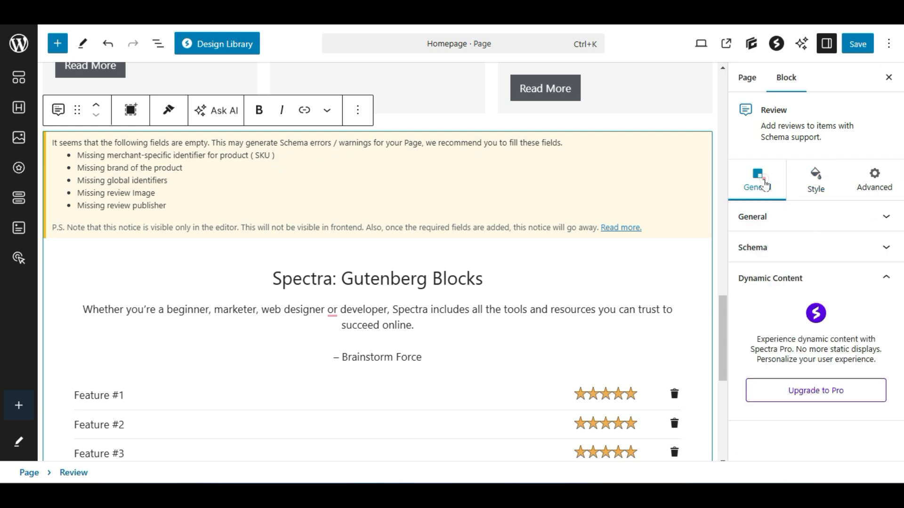
click(793, 220)
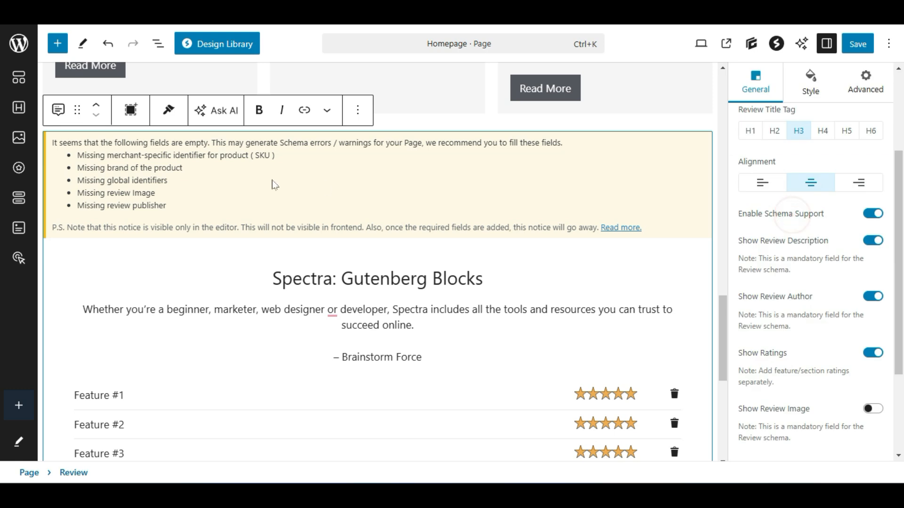
scroll(488, 215, down, 2)
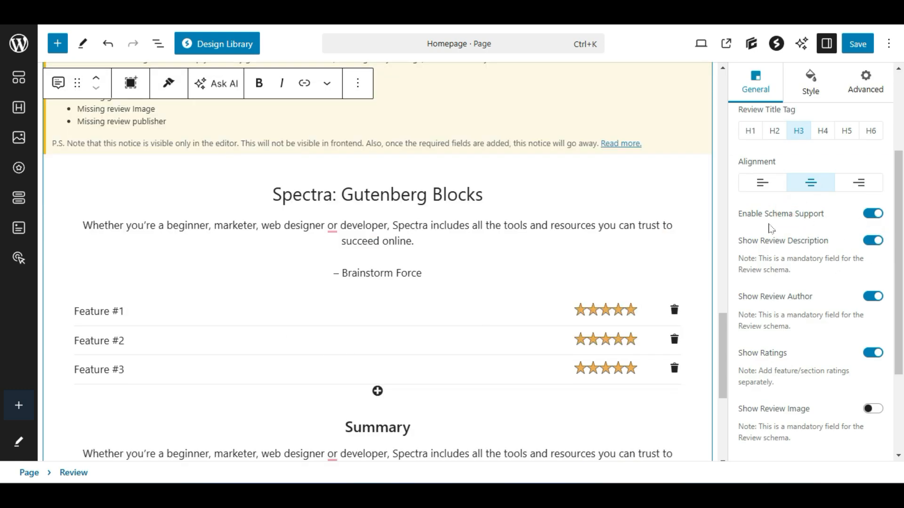
click(872, 218)
scroll(630, 231, up, 2)
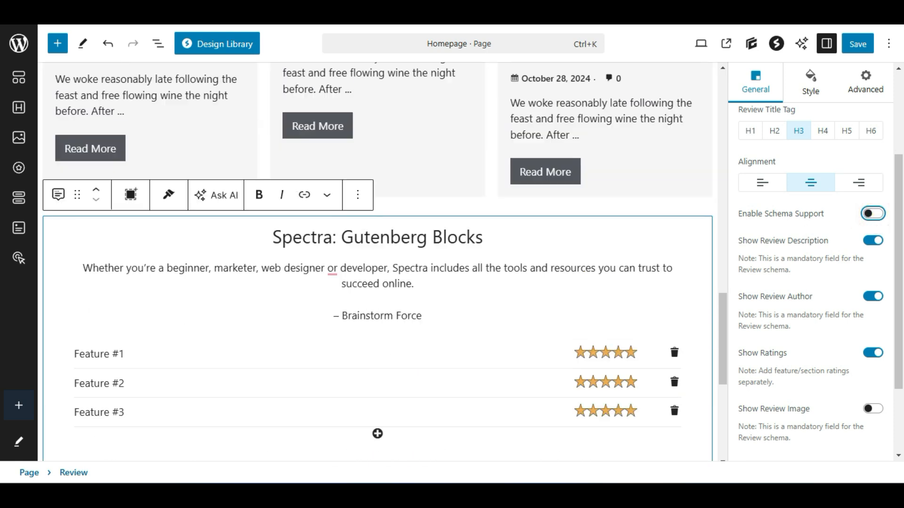
Replace the review title with "Excellent Services"
drag(430, 155, 342, 157)
triple_click(342, 155)
text(s)
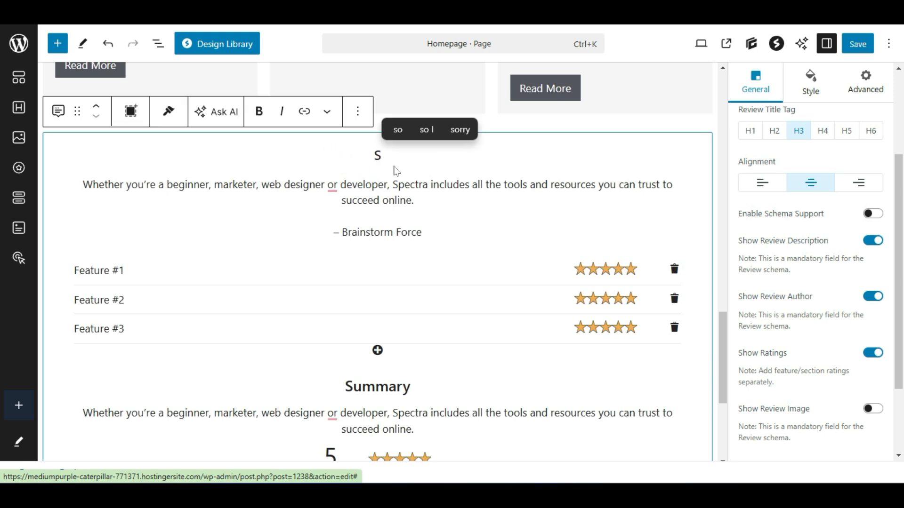
key(BackSpace)
text(E)
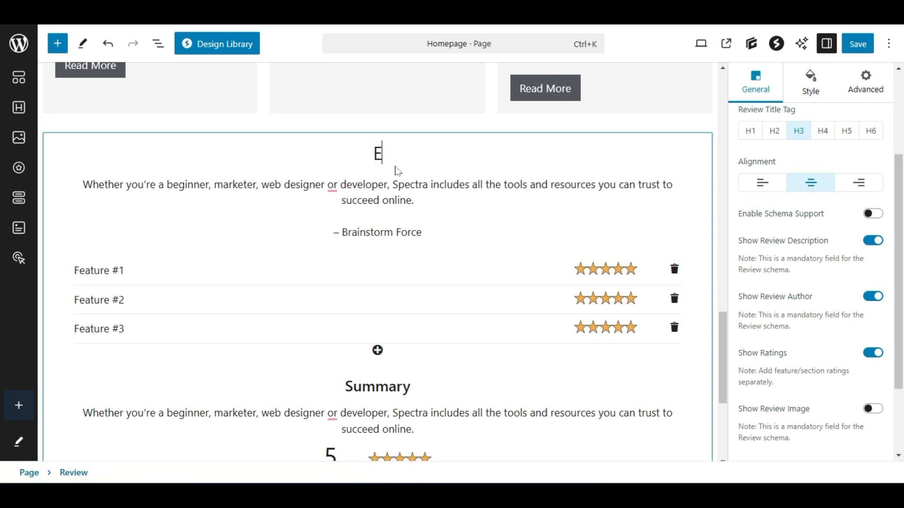
text(xelen)
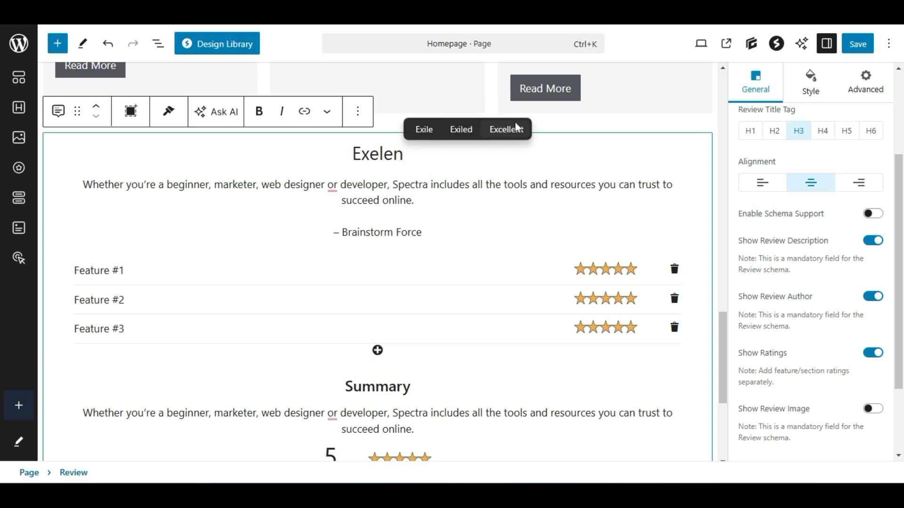
click(506, 129)
text(s)
key(BackSpace)
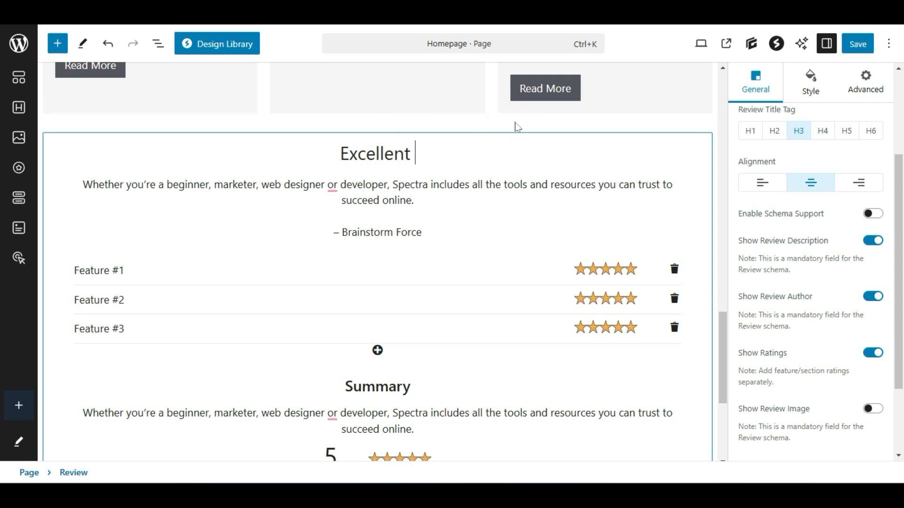
text(Services)
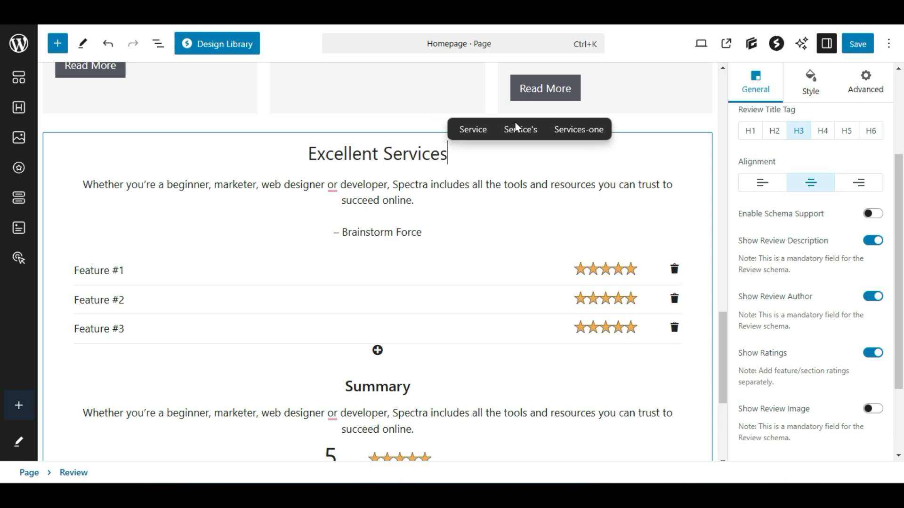
Replace the review description under the title with "I like their service and also"
triple_click(505, 184)
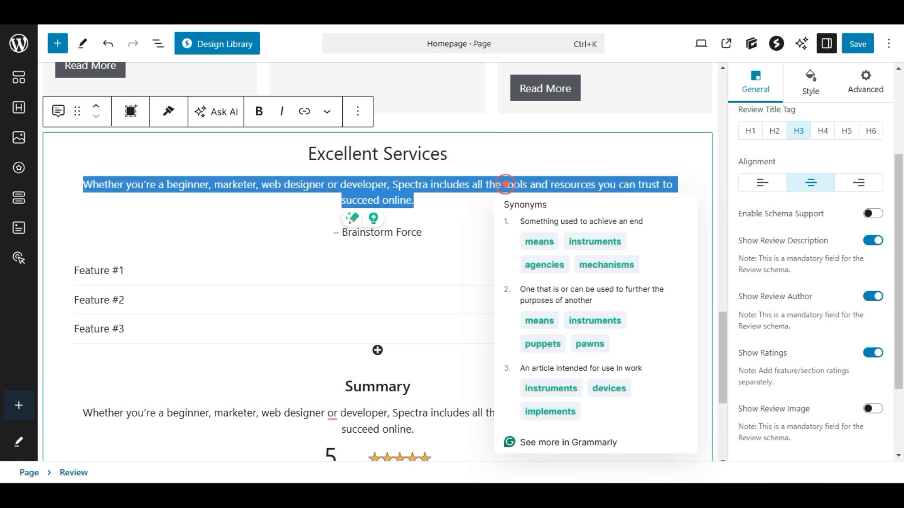
text(I l)
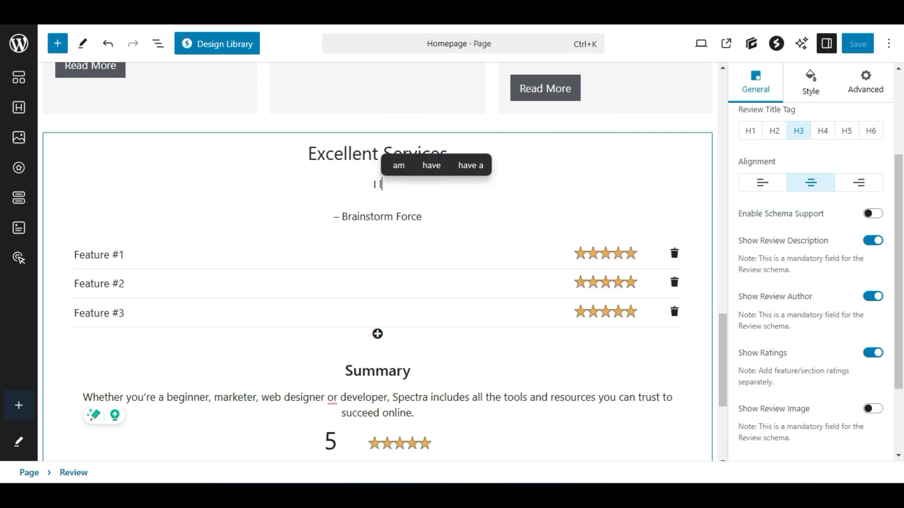
text(ike their)
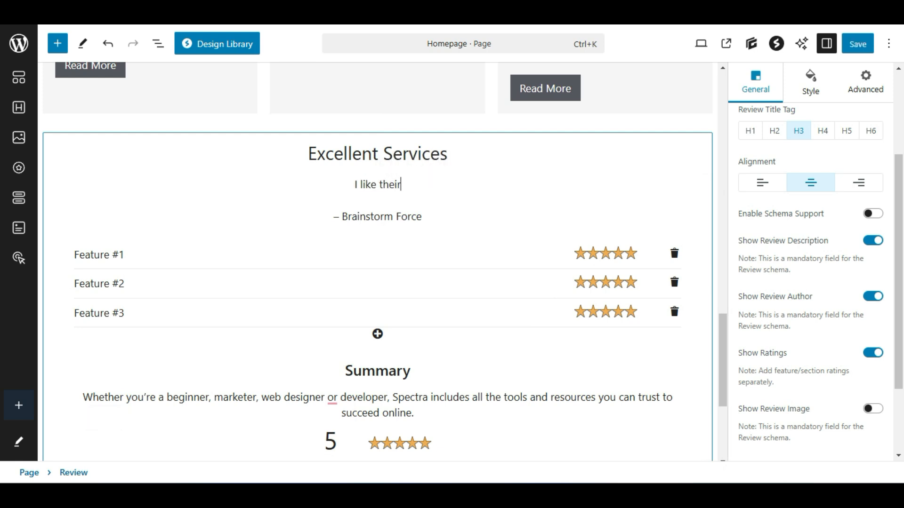
text( servciue)
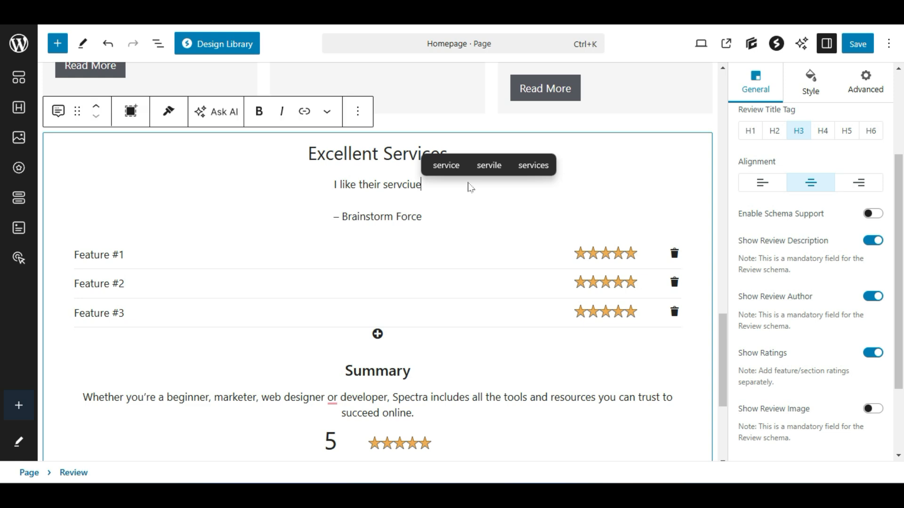
click(448, 166)
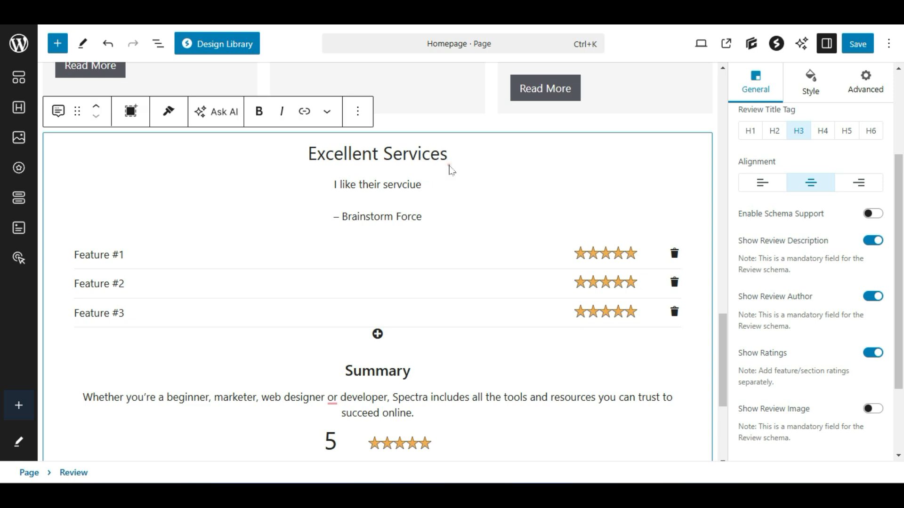
text(and )
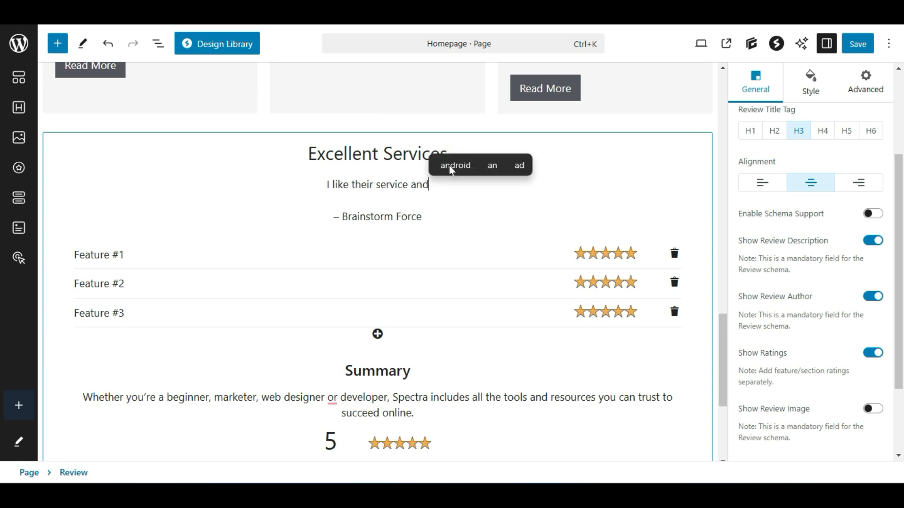
text(also)
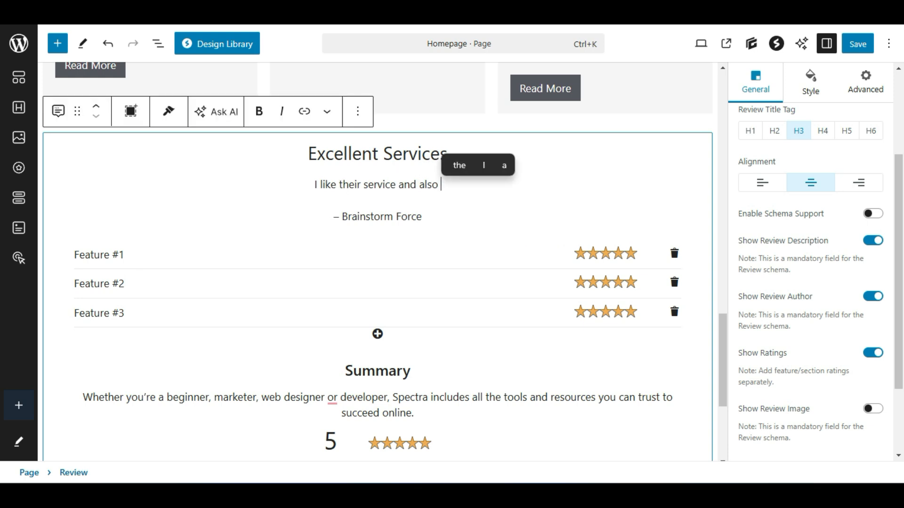
Delete the Feature #1 and Feature #2 rows from the review
triple_click(97, 255)
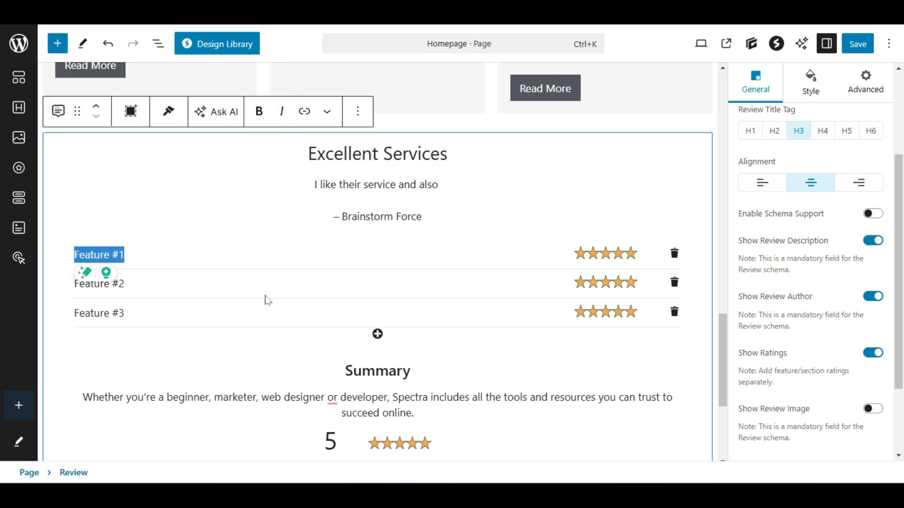
click(674, 255)
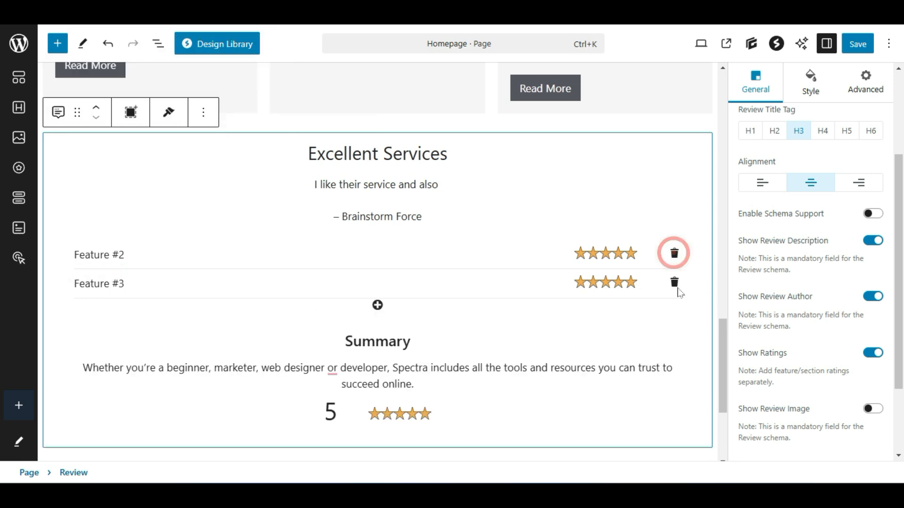
click(674, 254)
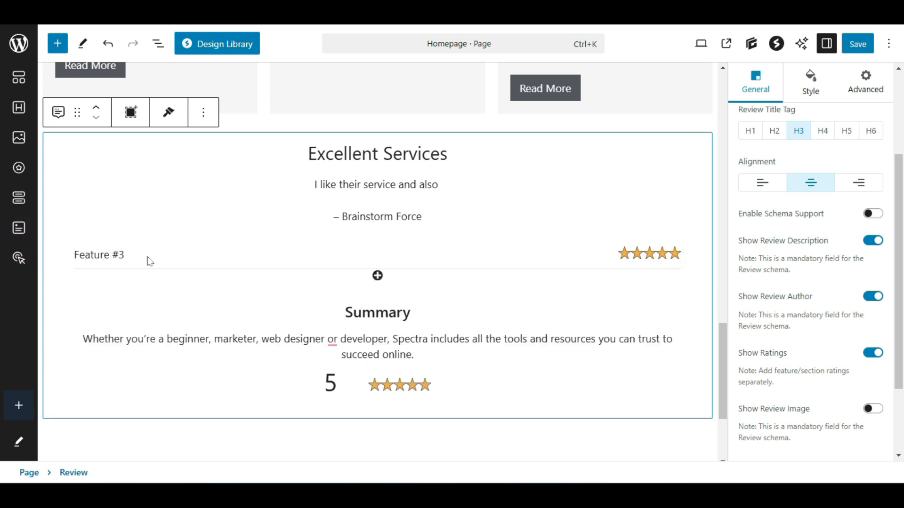
Try lower star ratings on the Feature #3 row, including four stars and one star, and set it back to five
click(667, 252)
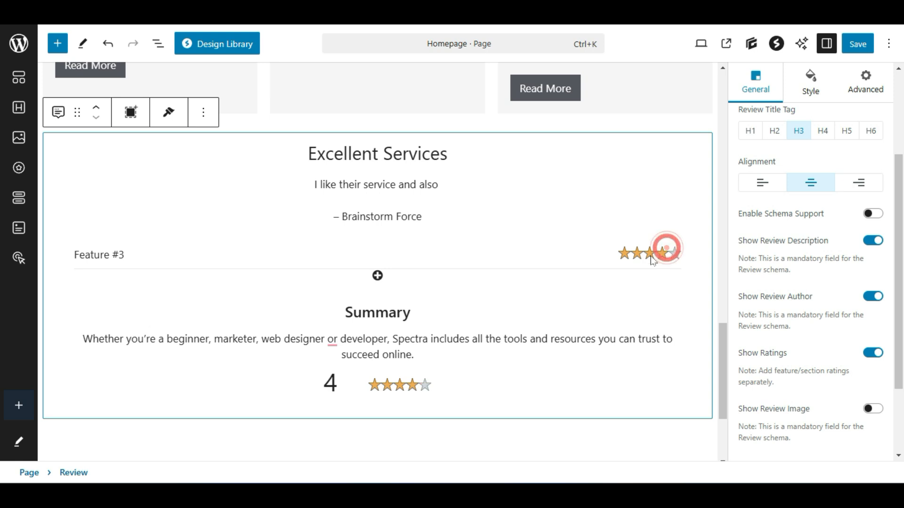
click(675, 255)
click(664, 255)
click(675, 256)
scroll(434, 330, down, 1)
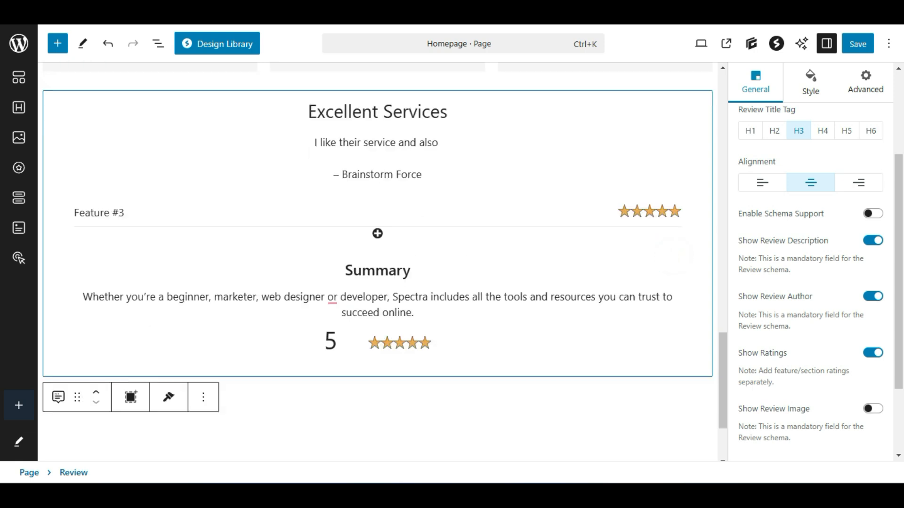
scroll(773, 316, down, 2)
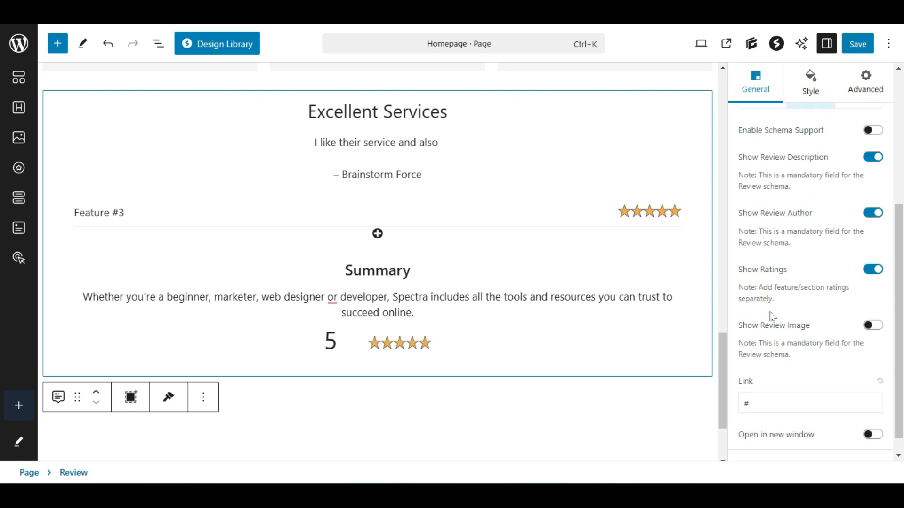
scroll(515, 327, down, 1)
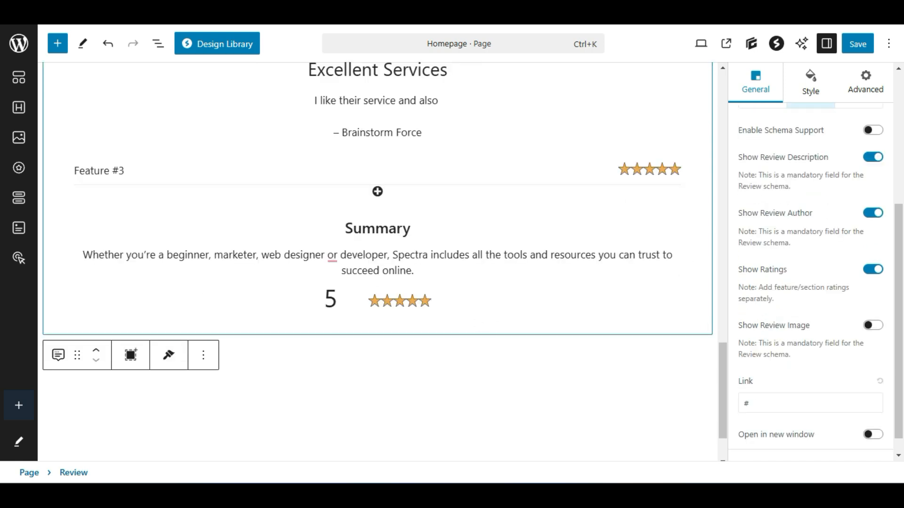
click(452, 253)
click(259, 200)
click(675, 198)
click(624, 170)
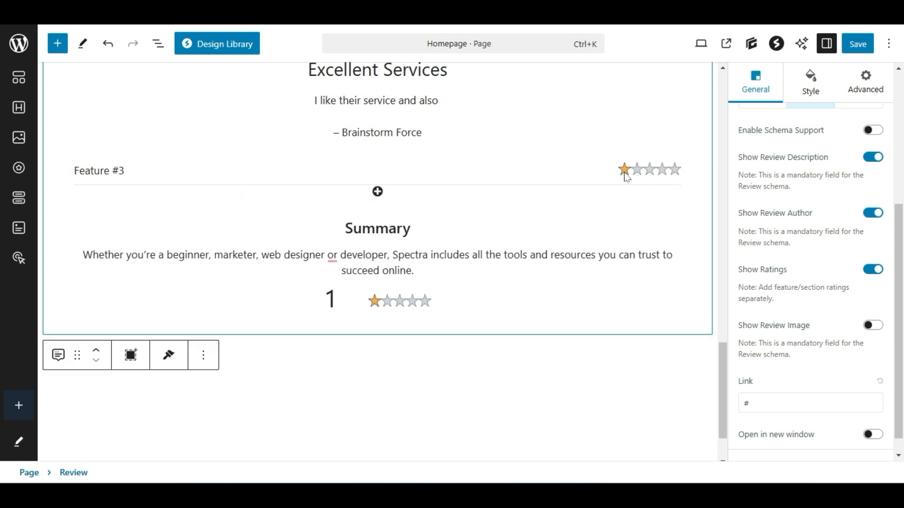
click(676, 170)
click(665, 171)
click(675, 170)
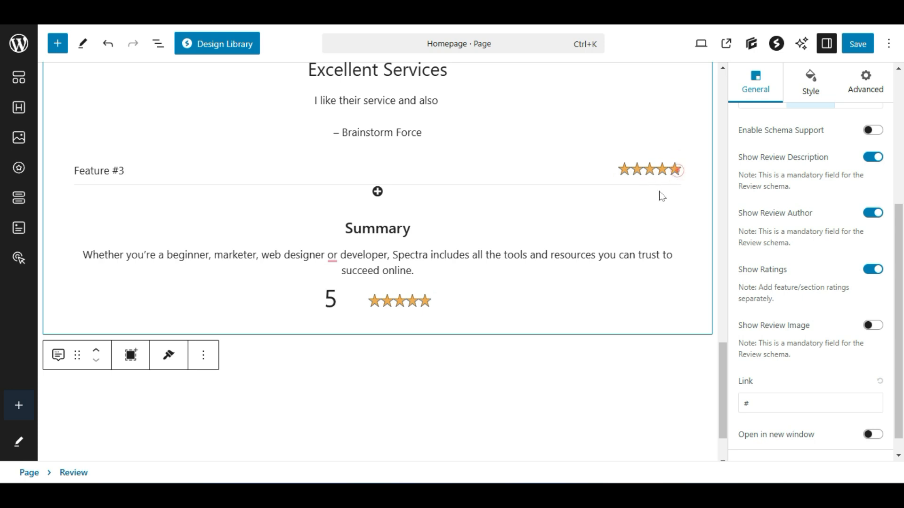
Rename the Feature #3 row to "Great designs" and set its rating to five stars
scroll(612, 240, up, 3)
scroll(592, 335, down, 2)
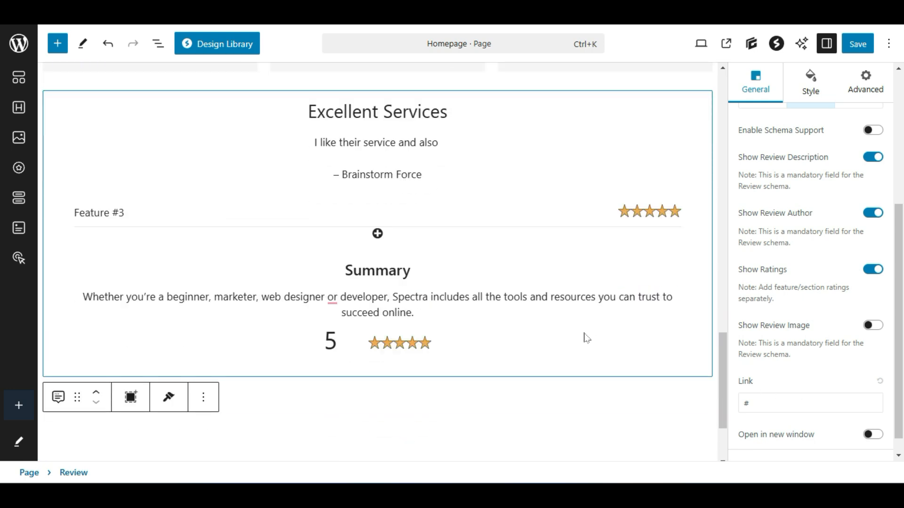
triple_click(109, 213)
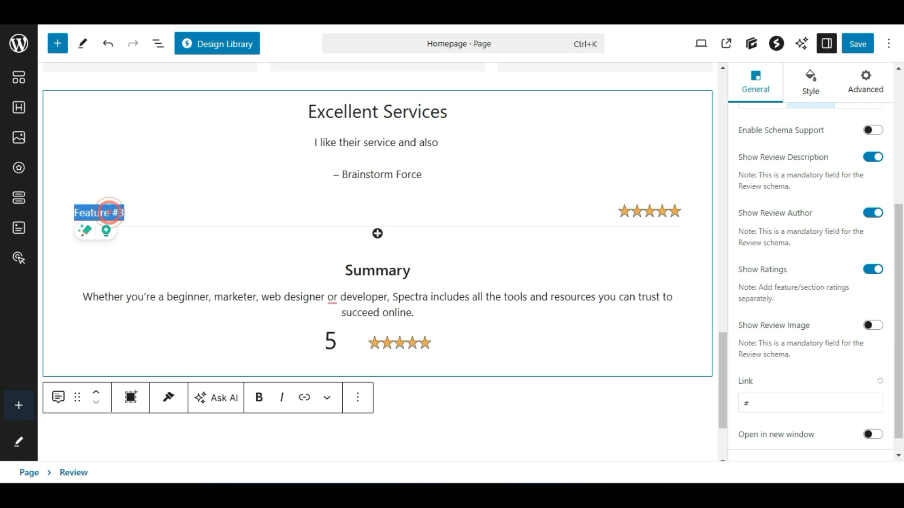
text(Ge)
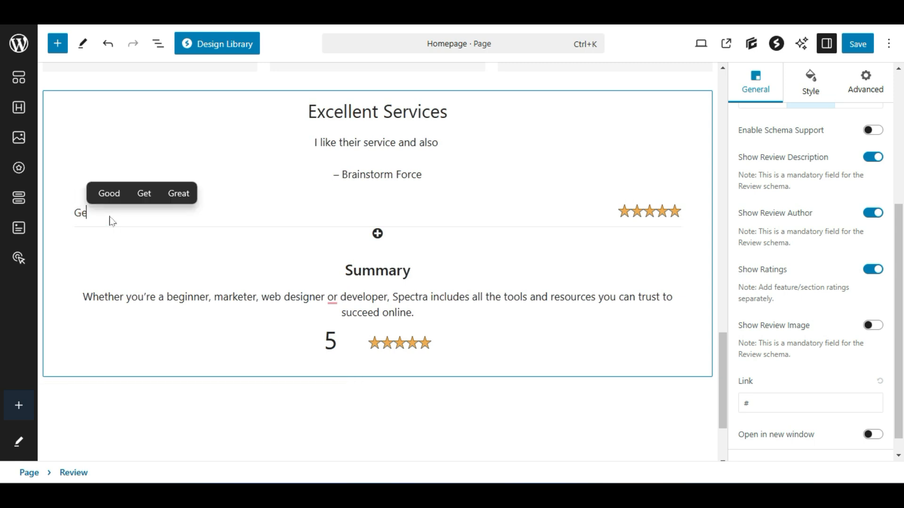
text(at)
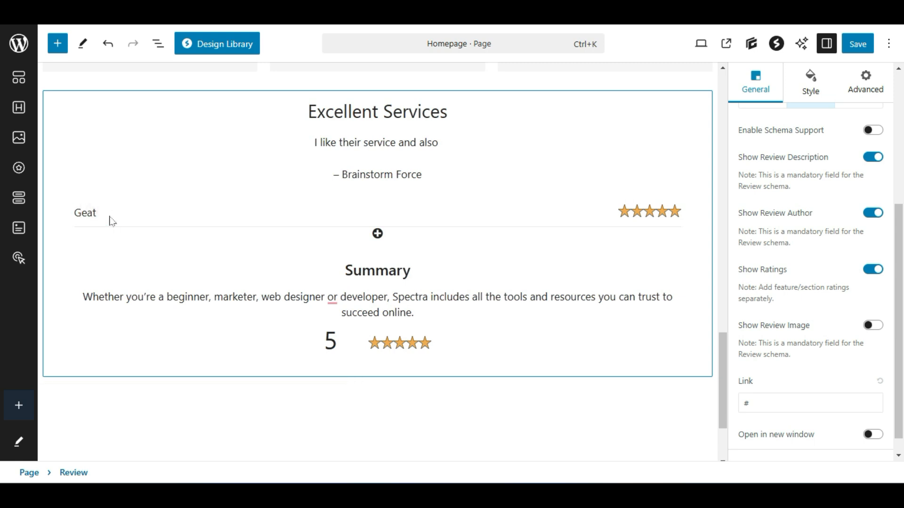
text(ea)
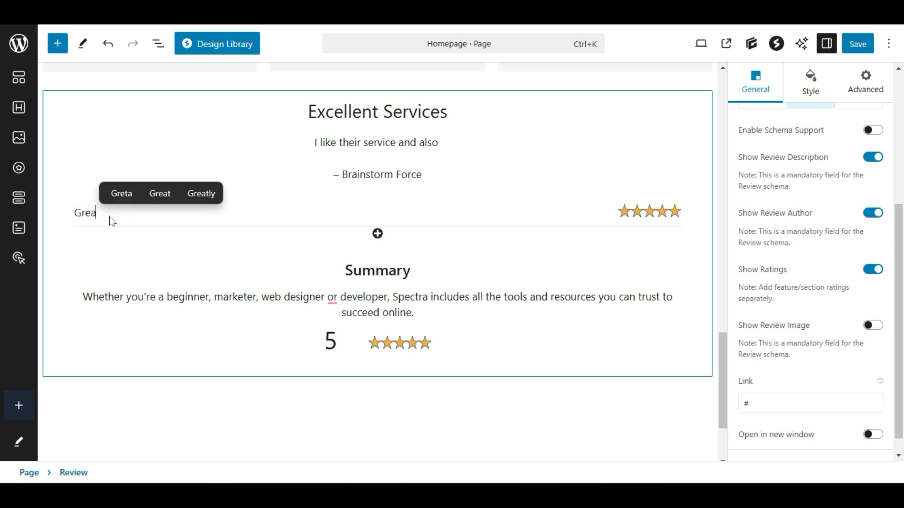
text(t designs)
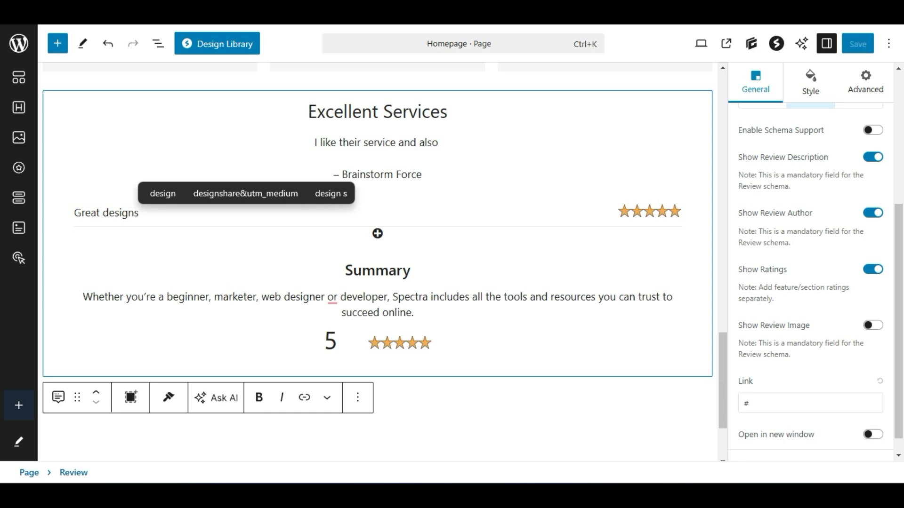
click(673, 215)
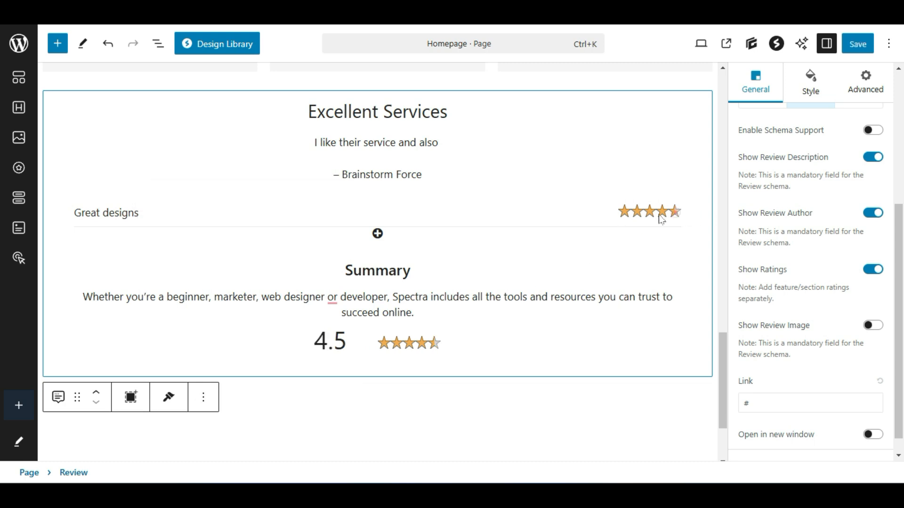
click(675, 215)
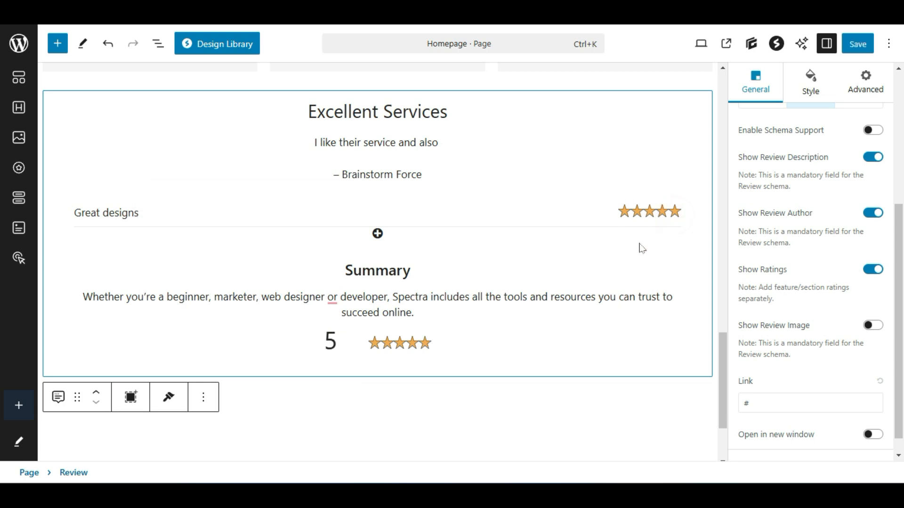
Open the Review block's advanced settings
scroll(377, 259, up, 3)
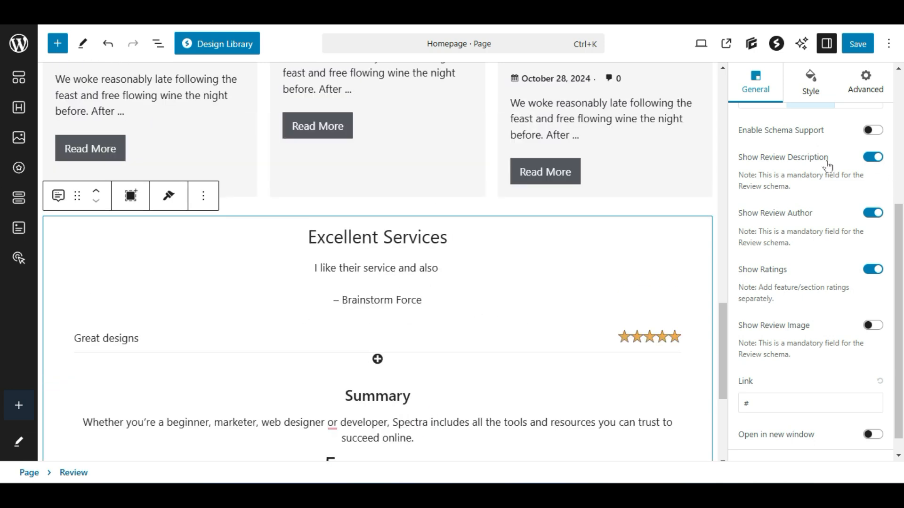
scroll(828, 170, up, 4)
click(848, 123)
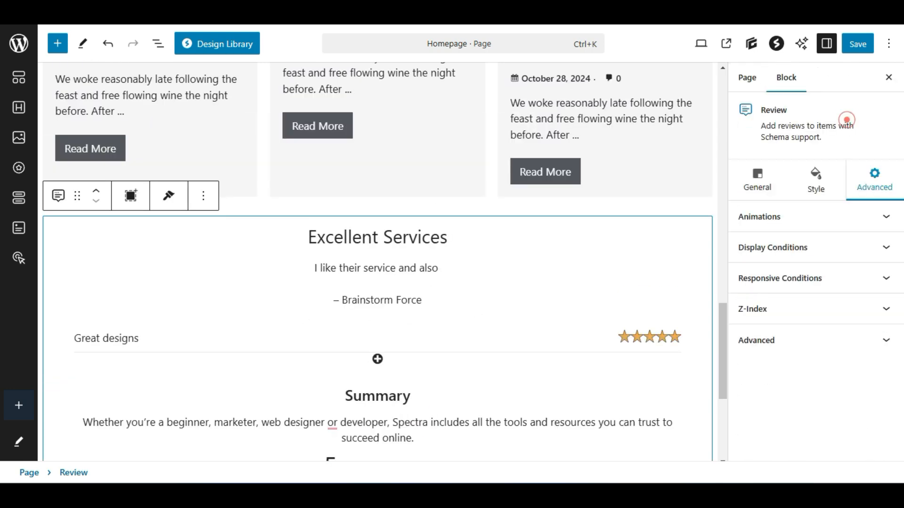
Try left alignment on the Review block in its general settings and set it back to centered
click(757, 173)
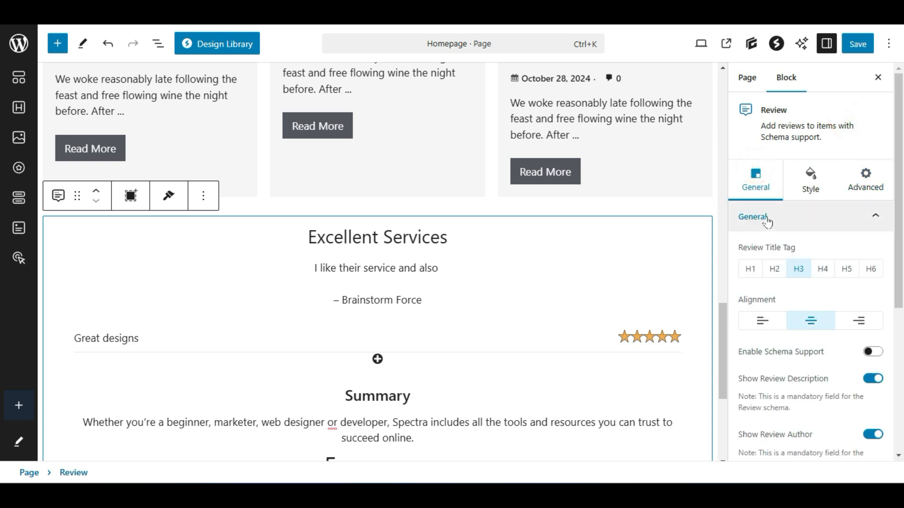
scroll(784, 273, down, 1)
scroll(783, 273, down, 1)
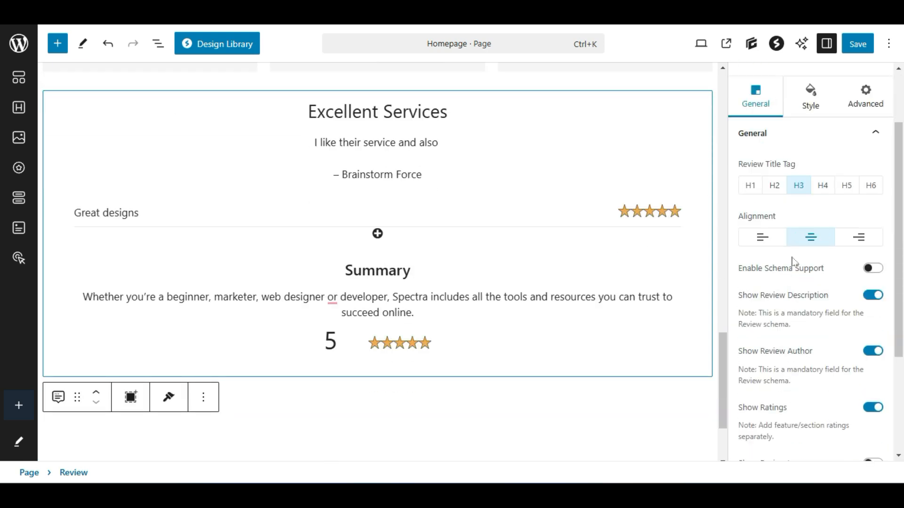
click(759, 236)
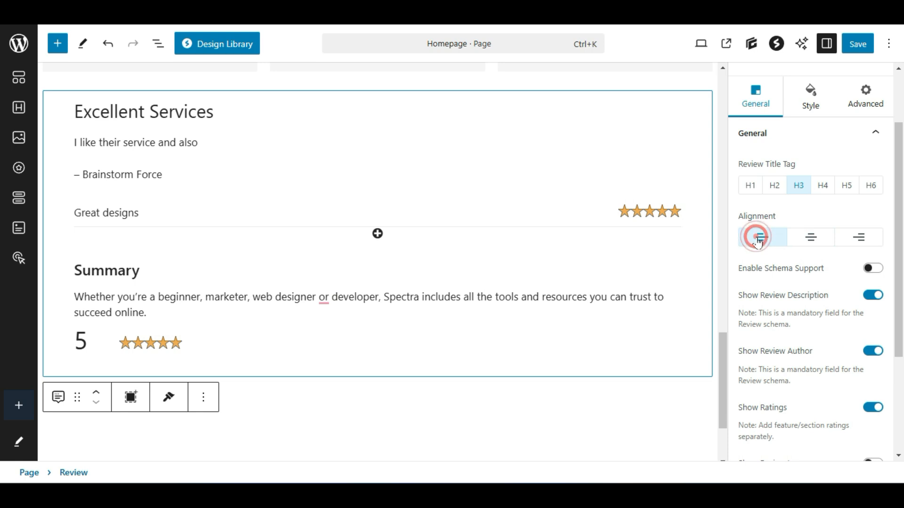
click(800, 237)
Try hiding the review author and the ratings in the Review block, and turn both back on
scroll(803, 278, down, 3)
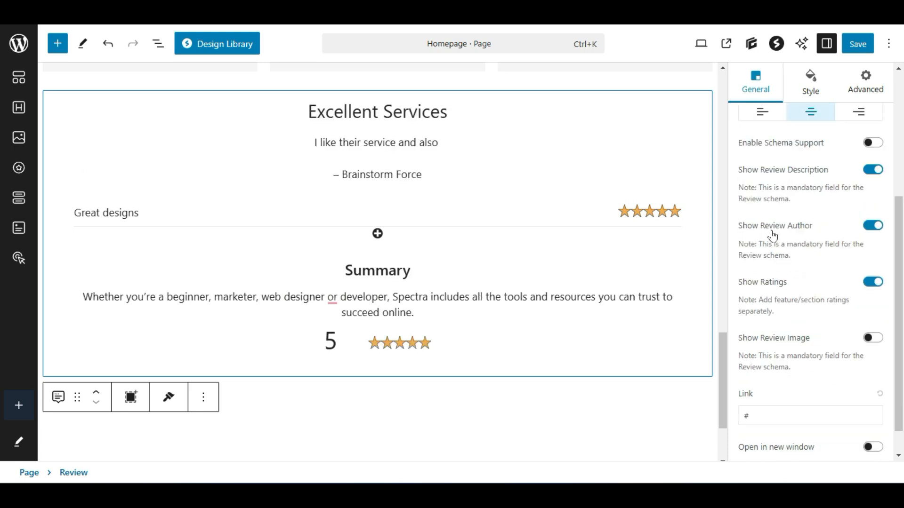
click(870, 227)
click(870, 228)
click(870, 226)
click(871, 283)
click(871, 282)
click(871, 283)
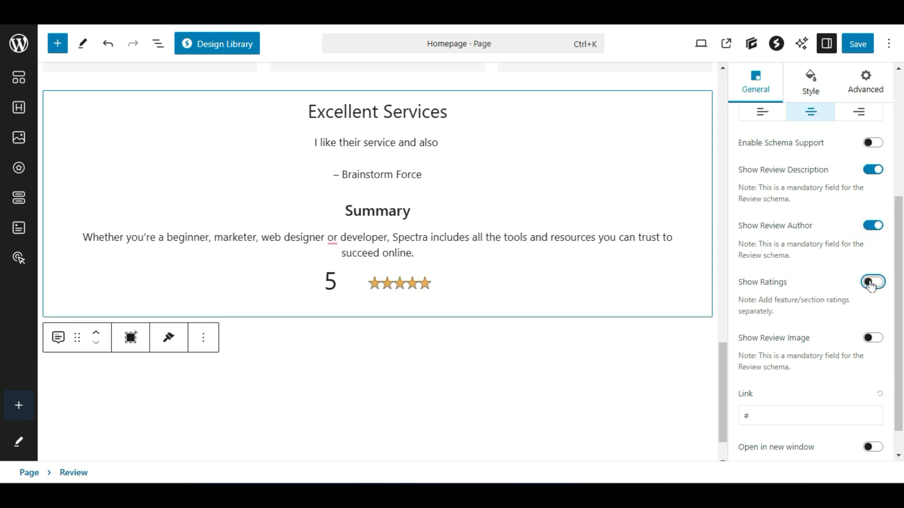
click(871, 283)
scroll(829, 316, down, 1)
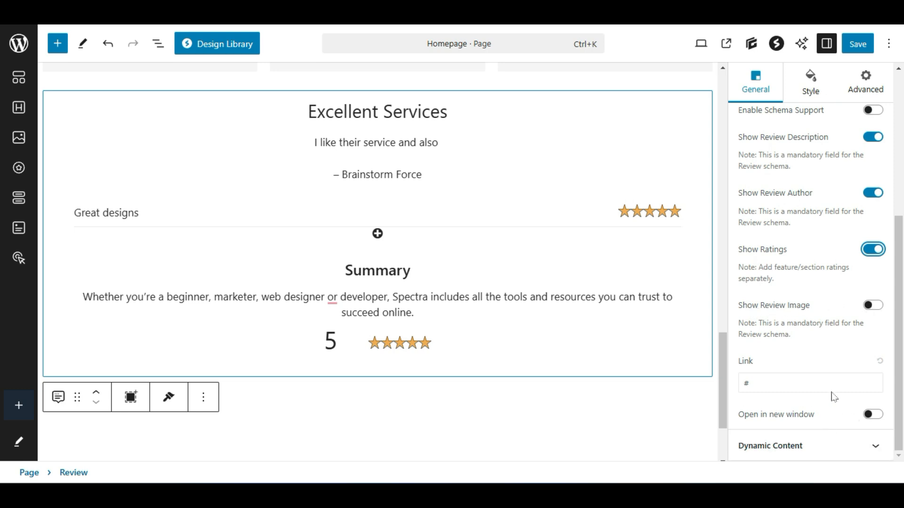
Try red on the Review block's title and set the title color to blue
scroll(795, 283, up, 5)
click(810, 185)
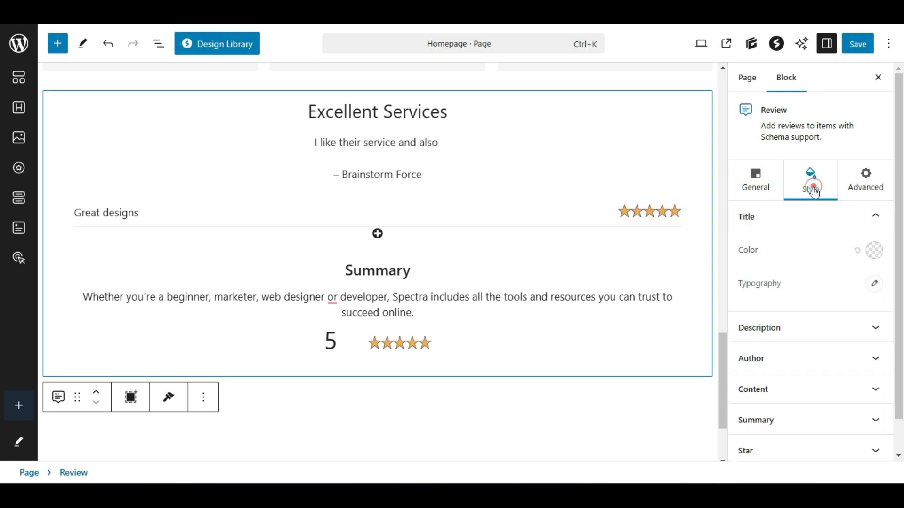
click(874, 250)
click(811, 303)
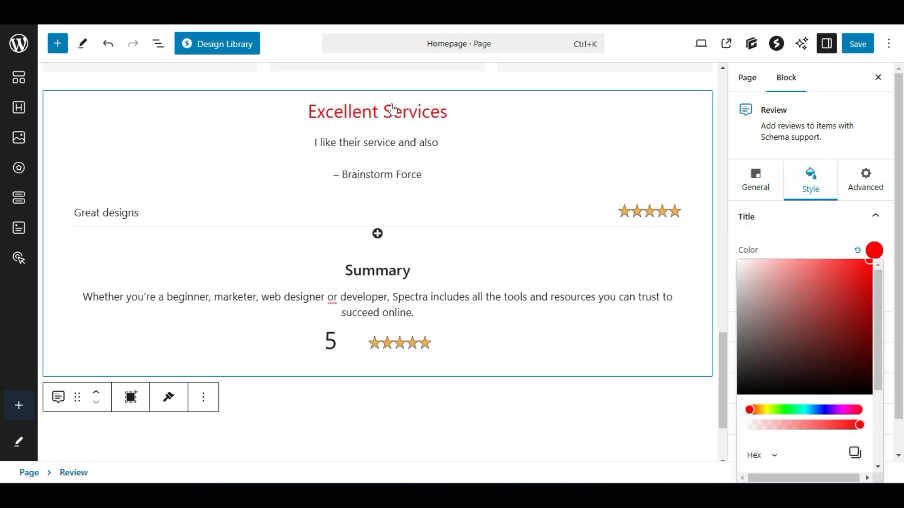
scroll(304, 263, up, 3)
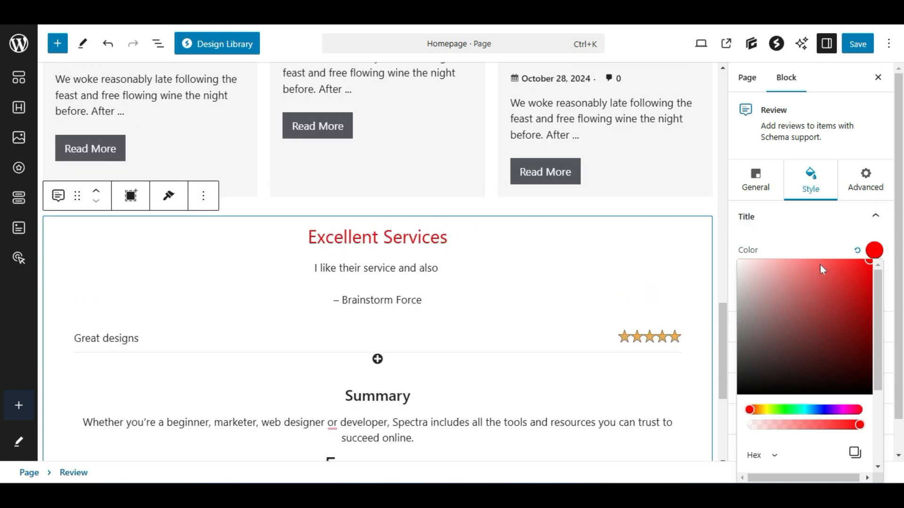
drag(819, 414, 817, 410)
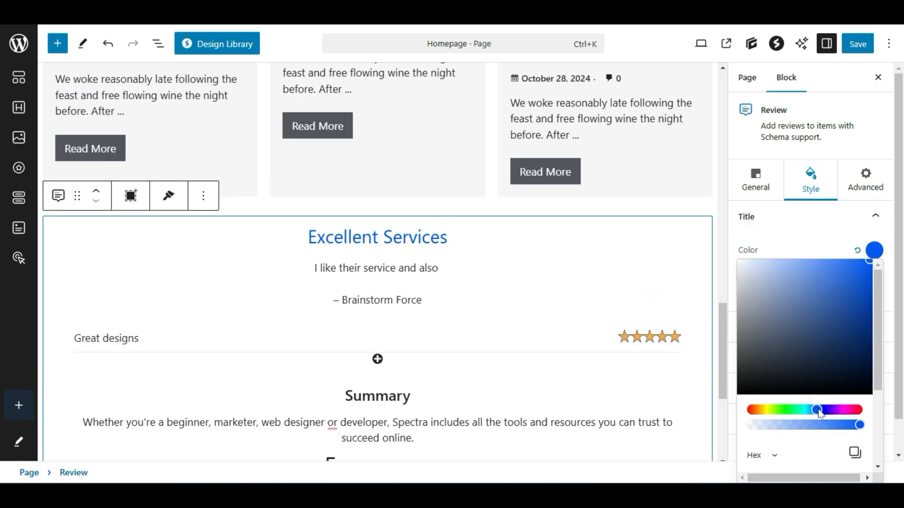
click(813, 242)
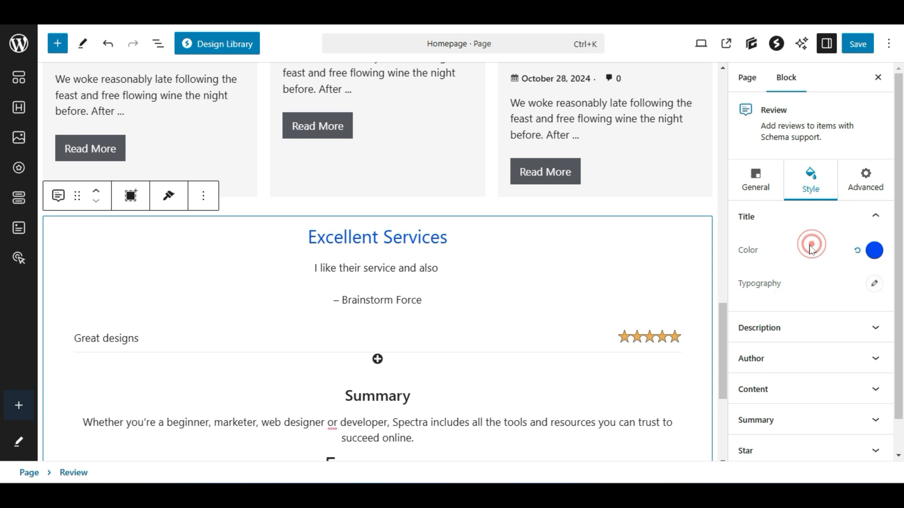
Set the Review block's description color to red
scroll(803, 254, down, 1)
click(795, 299)
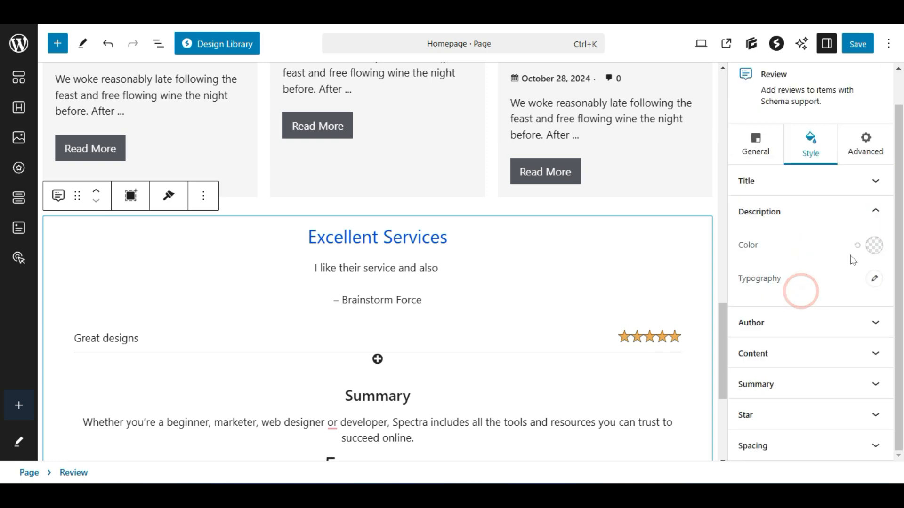
click(872, 247)
drag(765, 335, 872, 257)
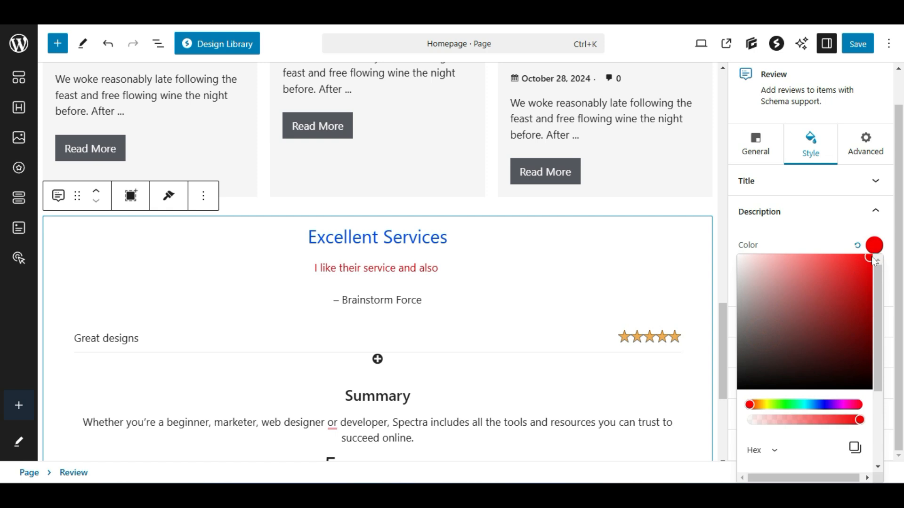
click(834, 215)
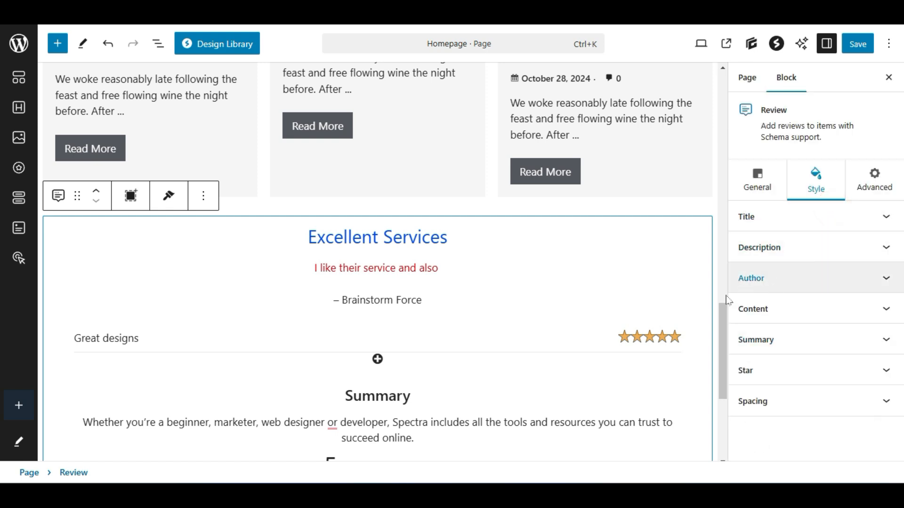
Set the Review block's active star color to the blue palette swatch
click(805, 370)
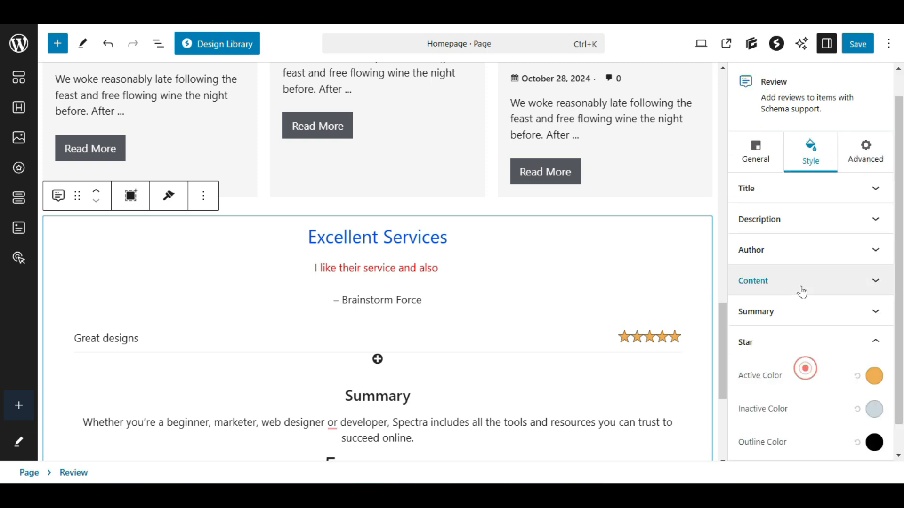
scroll(499, 324, down, 2)
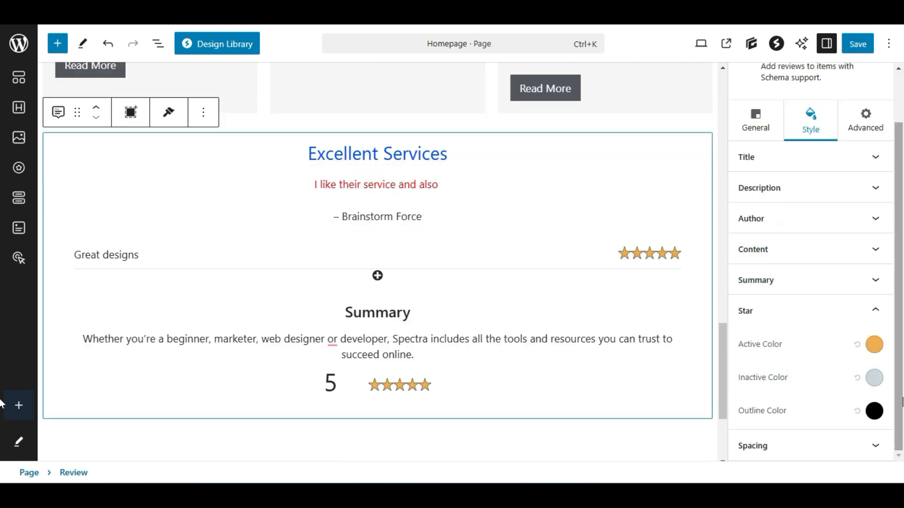
click(874, 344)
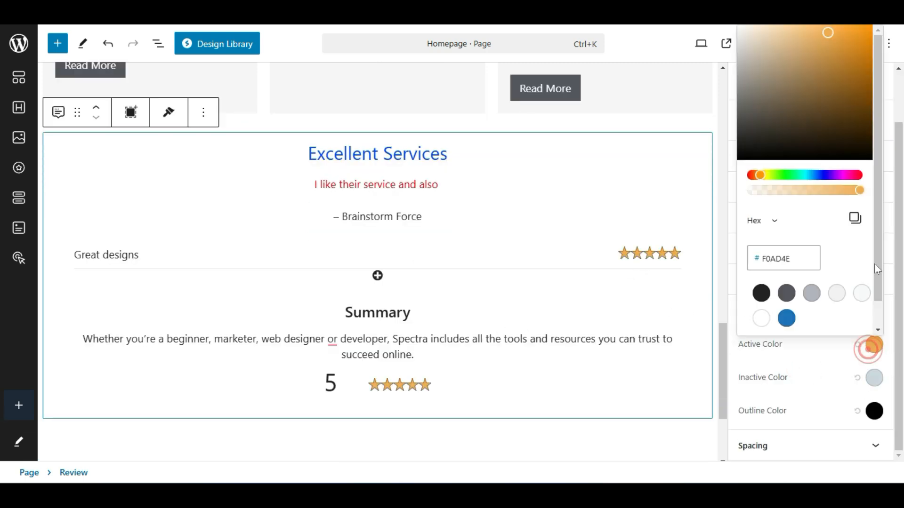
click(787, 319)
click(572, 373)
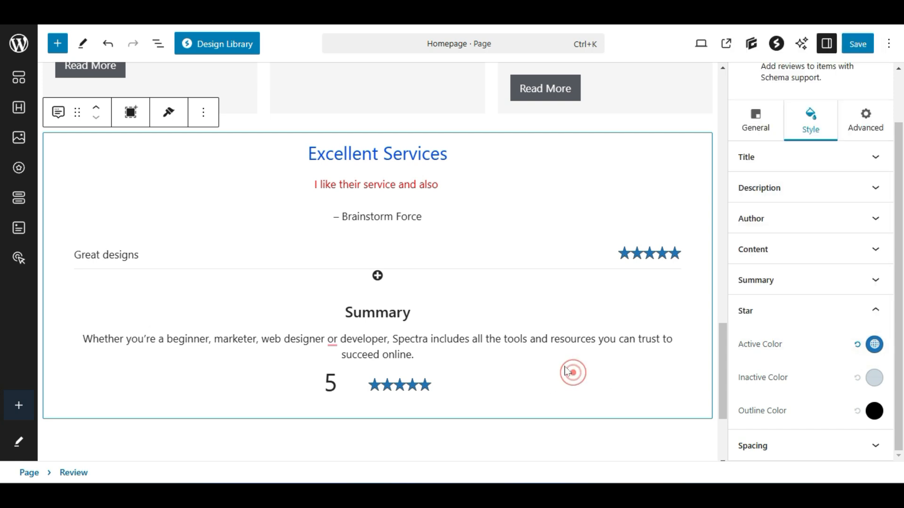
Delete the Review block below the post grid
scroll(546, 377, up, 5)
scroll(383, 330, down, 3)
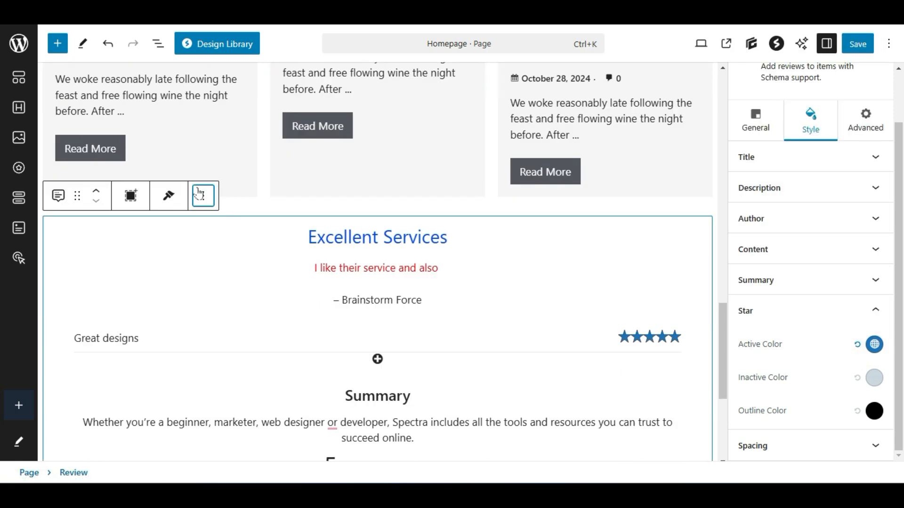
click(203, 196)
scroll(234, 376, down, 1)
click(233, 465)
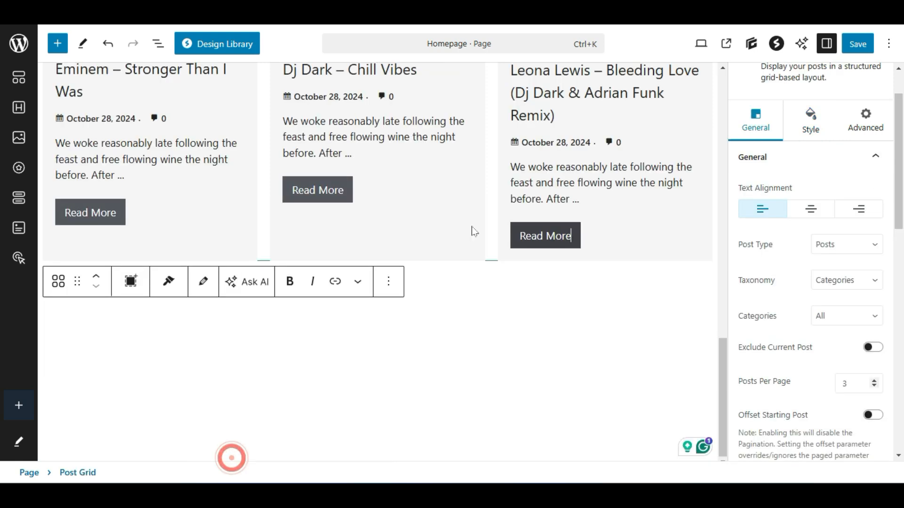
Insert a Spectra Star Ratings block below the post grid
click(498, 290)
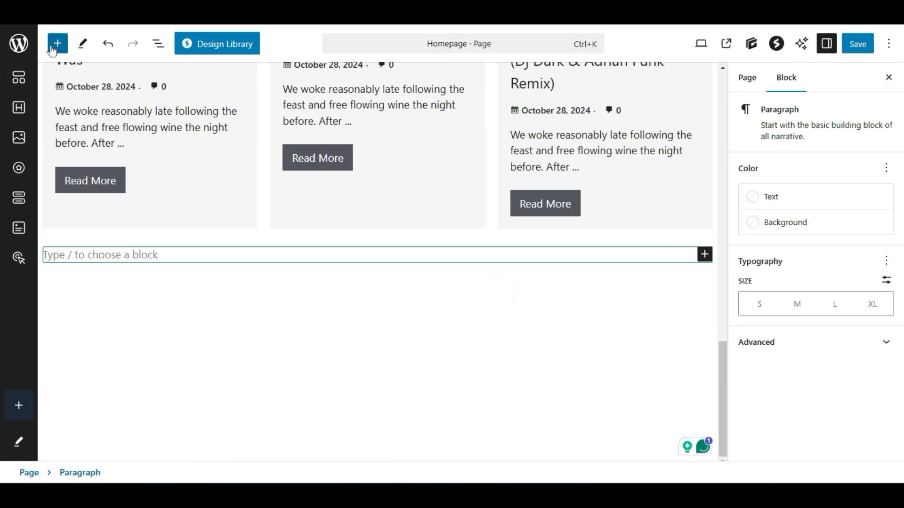
click(57, 43)
scroll(64, 271, down, 3)
scroll(66, 273, down, 5)
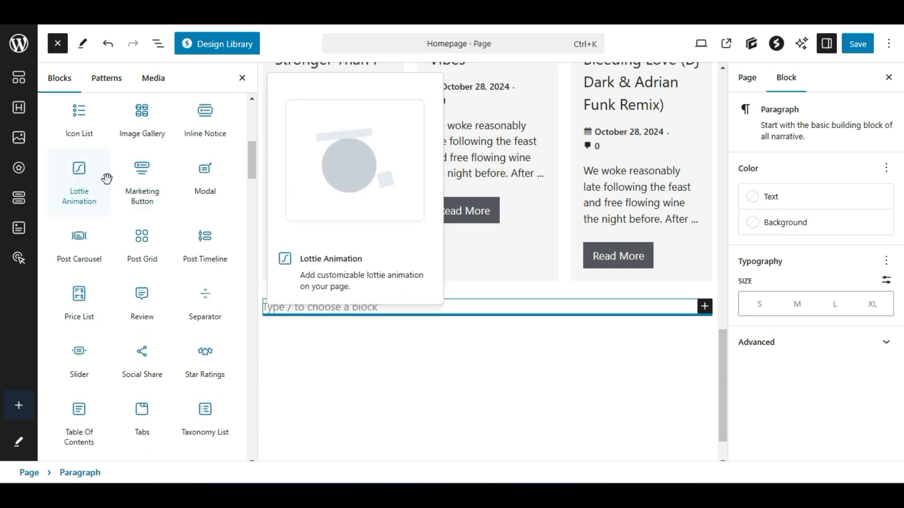
scroll(141, 271, down, 2)
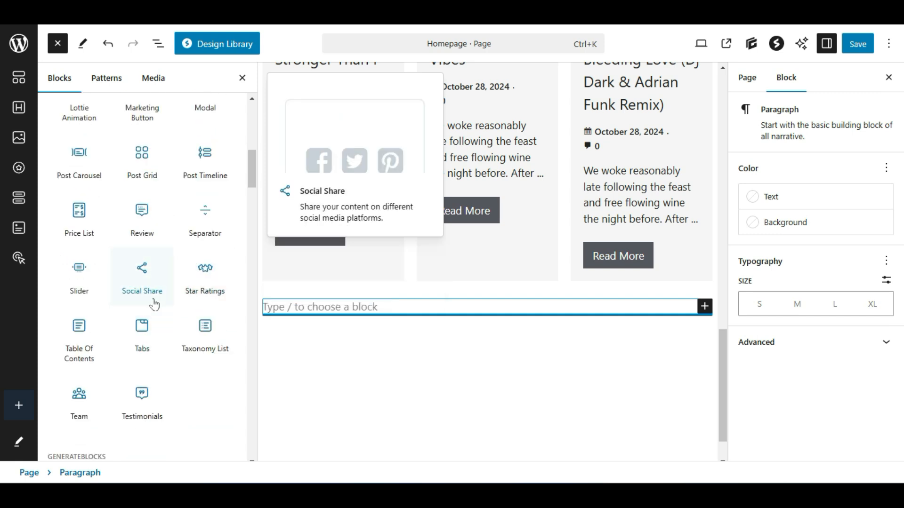
click(209, 272)
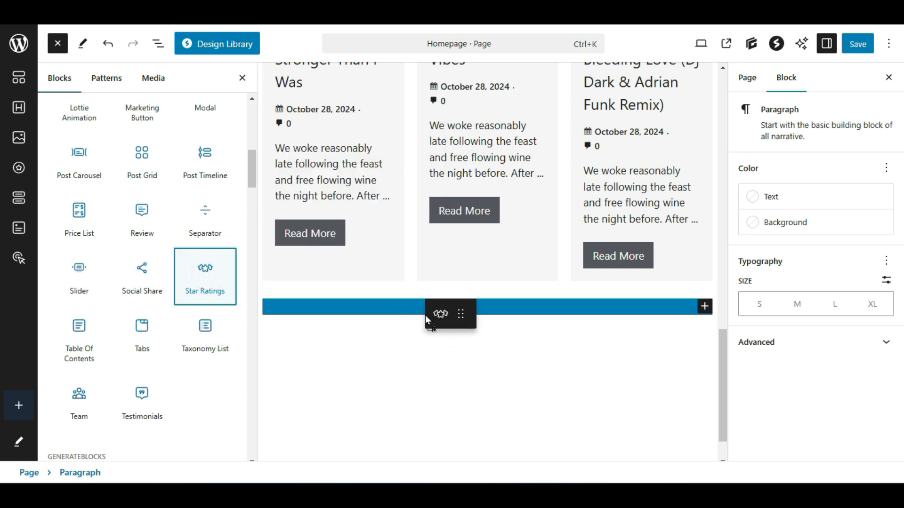
drag(424, 313, 490, 403)
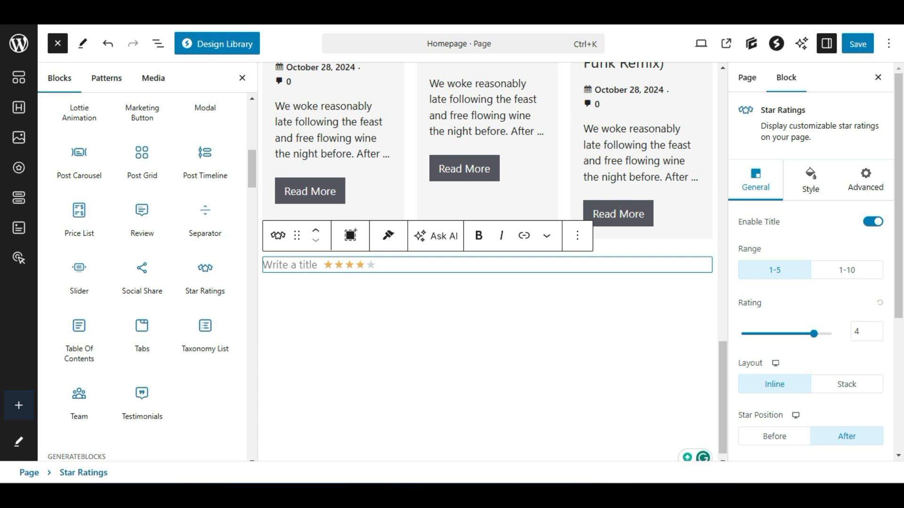
Delete the Star Ratings block below the post grid
click(578, 236)
scroll(617, 437, down, 1)
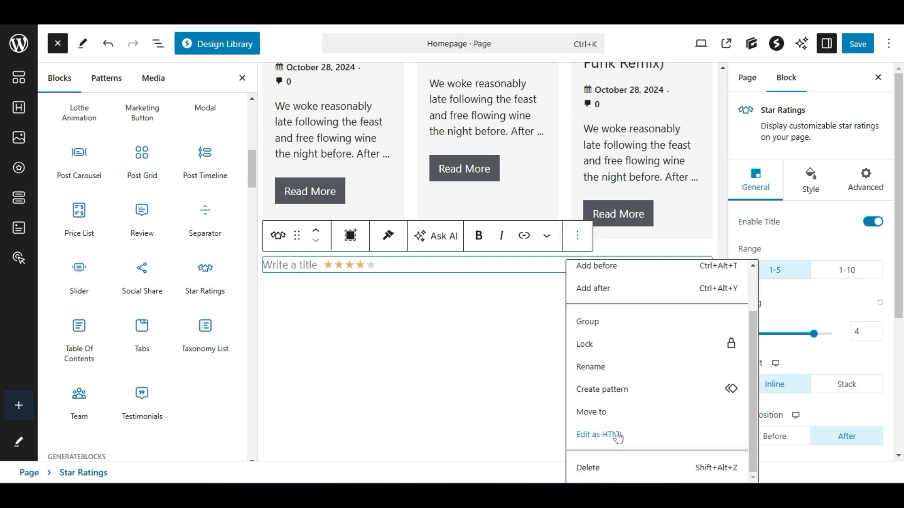
click(616, 467)
Insert a Star Ratings block in the first Web Designing column, between its heading and the description text
scroll(532, 320, up, 6)
scroll(535, 311, down, 2)
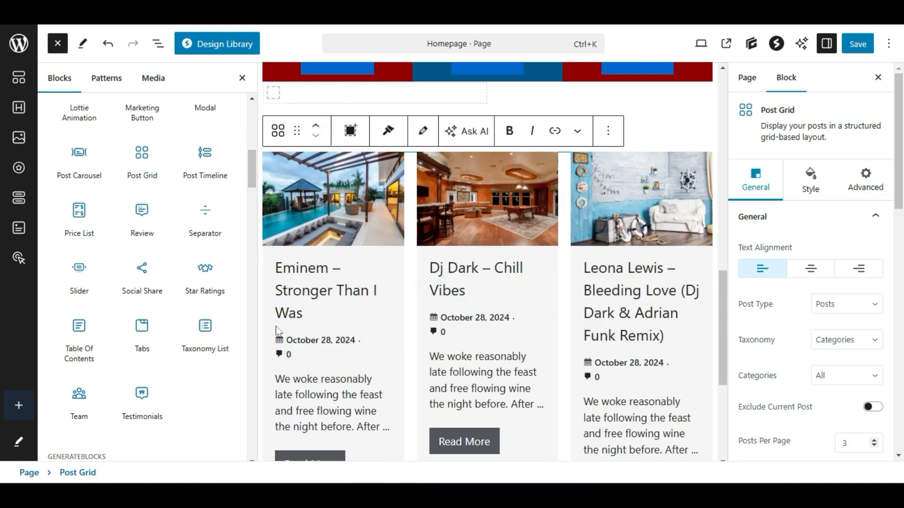
click(340, 296)
scroll(325, 278, down, 1)
click(312, 255)
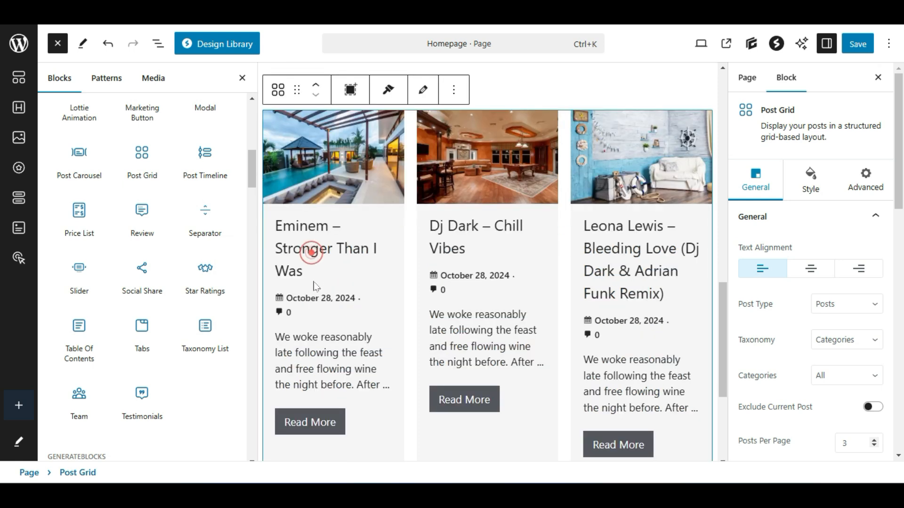
scroll(316, 287, up, 9)
scroll(318, 289, down, 3)
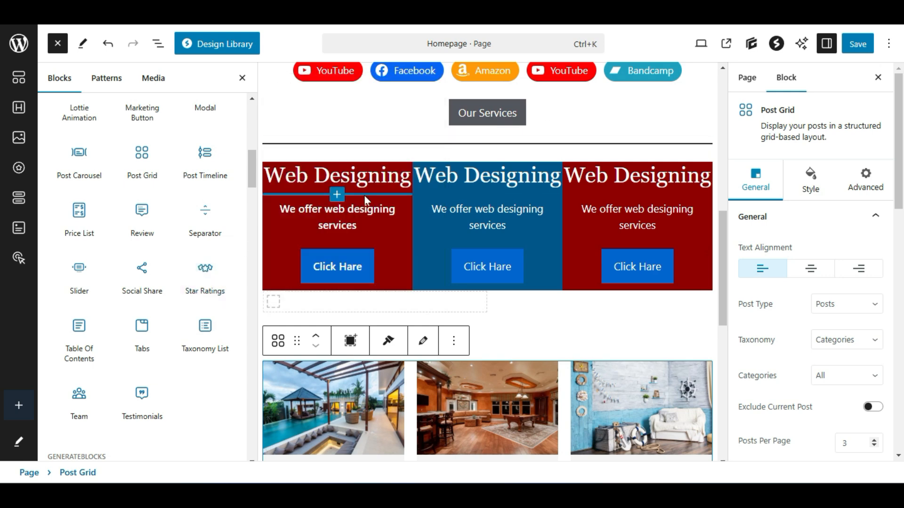
mouse_move(201, 281)
drag(201, 281, 323, 191)
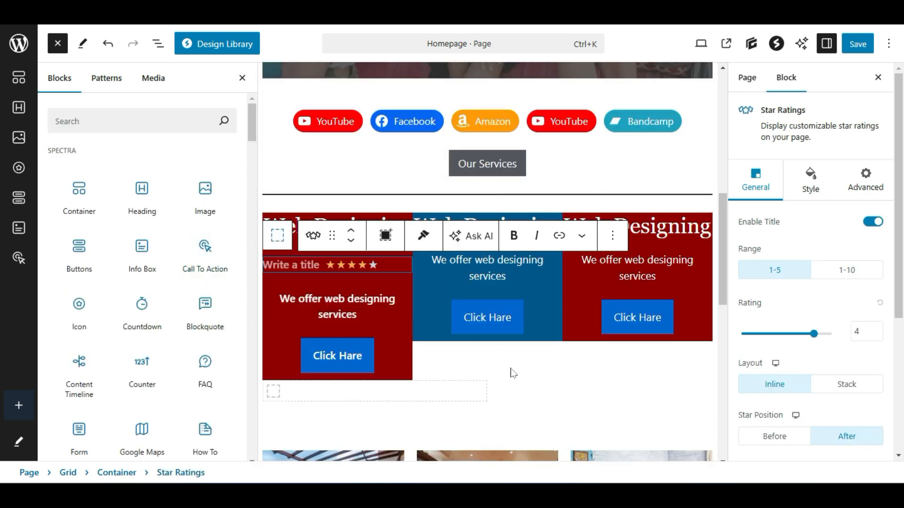
Give the Star Ratings block in the first column the title "Excellent"
click(511, 369)
click(296, 265)
click(283, 266)
click(293, 265)
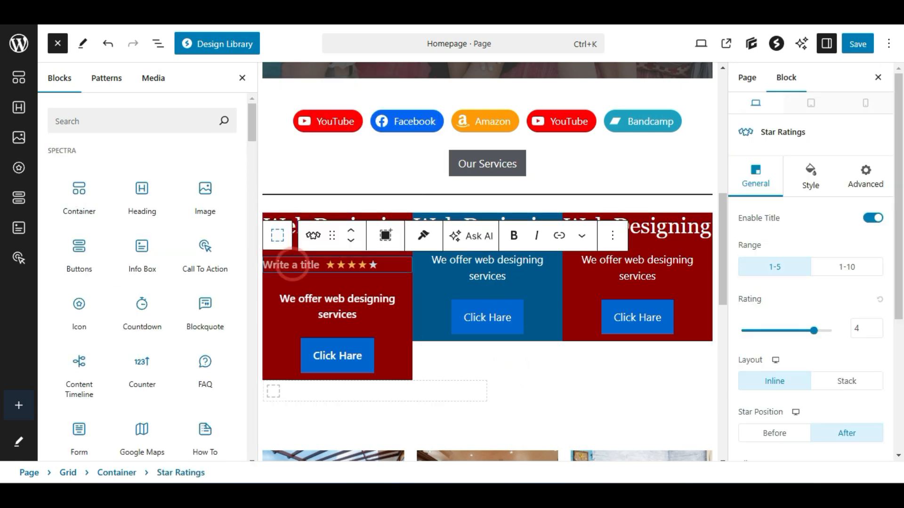
text(s)
key(BackSpace)
text(Exelen)
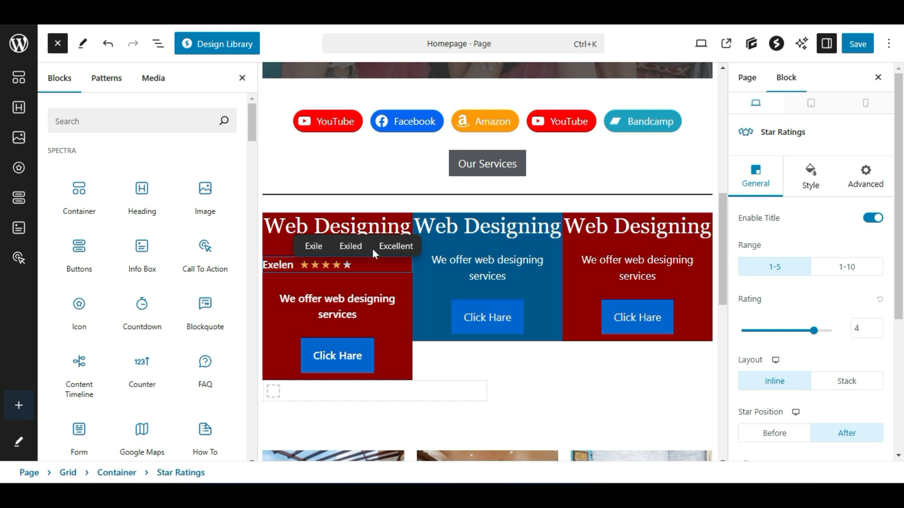
click(385, 245)
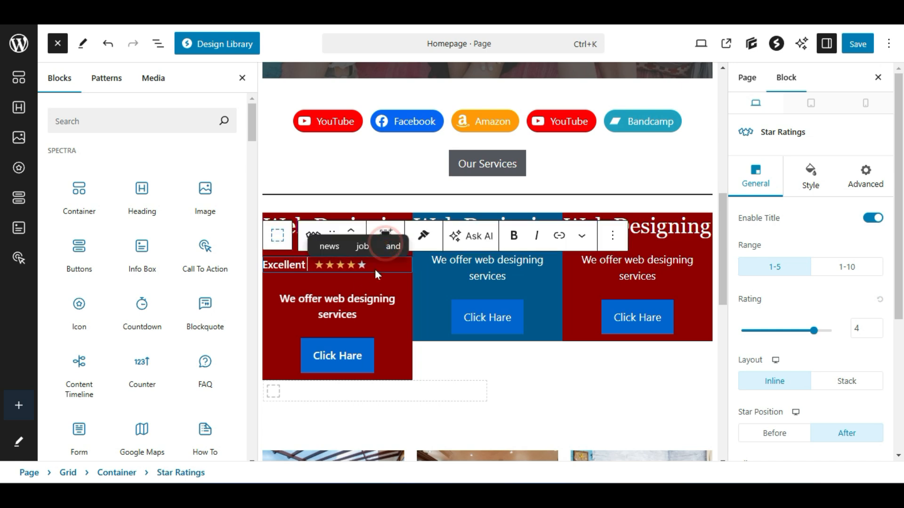
Set the rating of the first column's Star Ratings block to 5
click(362, 267)
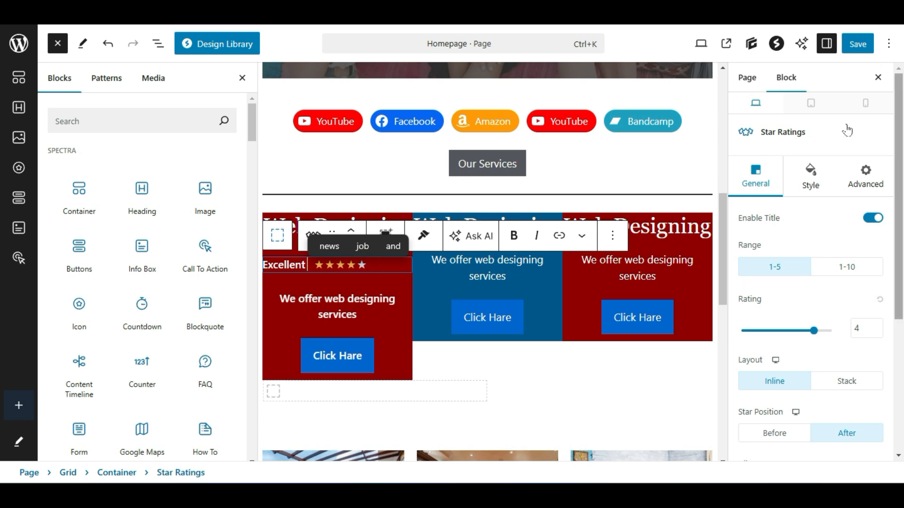
scroll(805, 321, down, 1)
mouse_move(823, 295)
drag(823, 294, 832, 290)
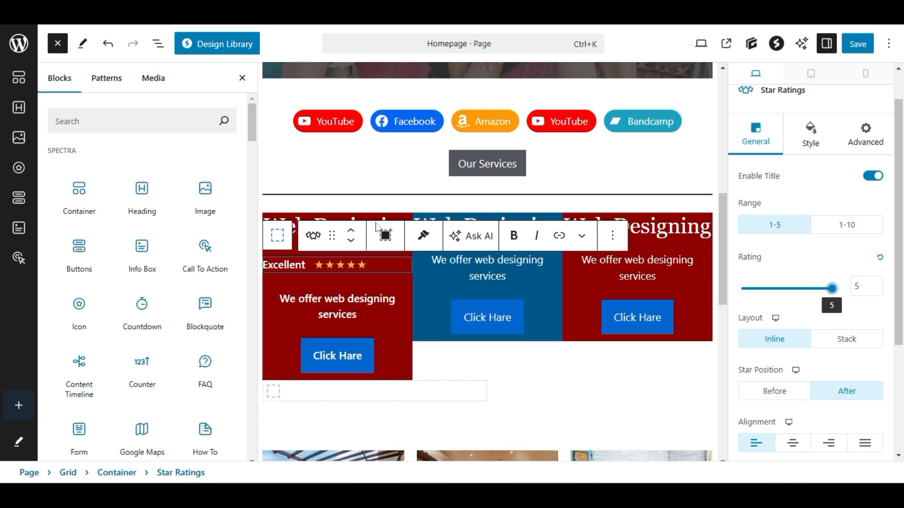
Delete the Star Ratings block from the first Web Designing column and save the homepage
click(397, 298)
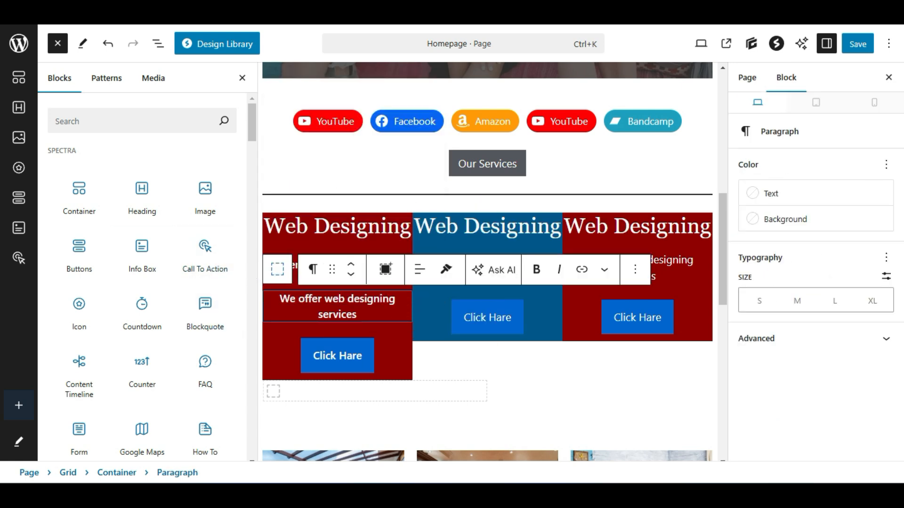
click(445, 377)
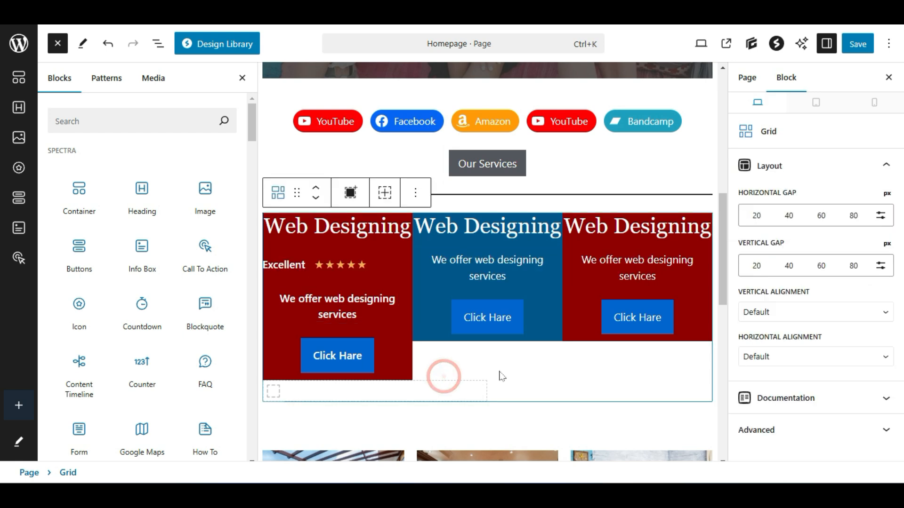
scroll(397, 352, down, 2)
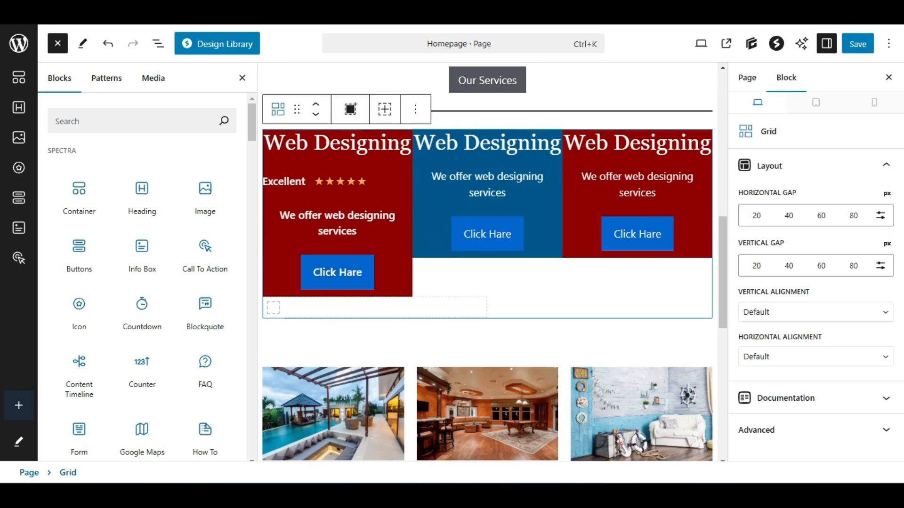
click(292, 182)
click(458, 153)
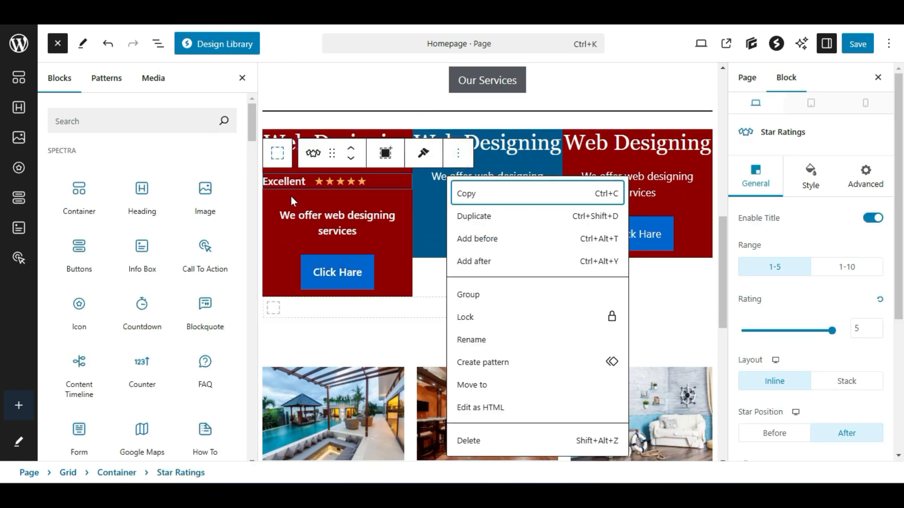
click(311, 224)
click(375, 149)
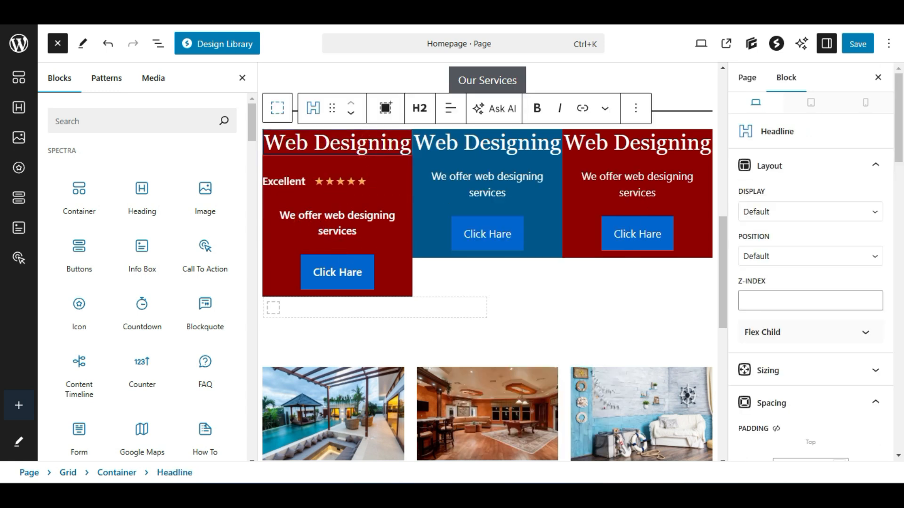
click(321, 183)
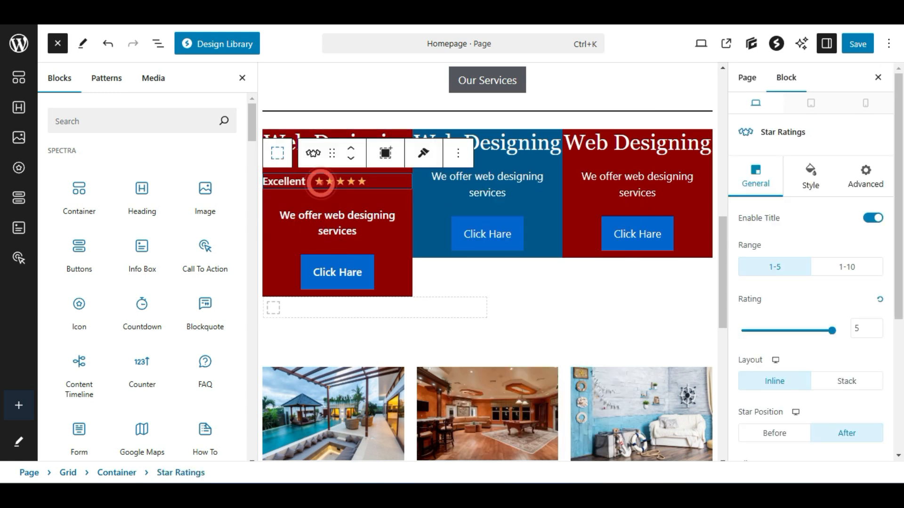
click(458, 155)
click(470, 436)
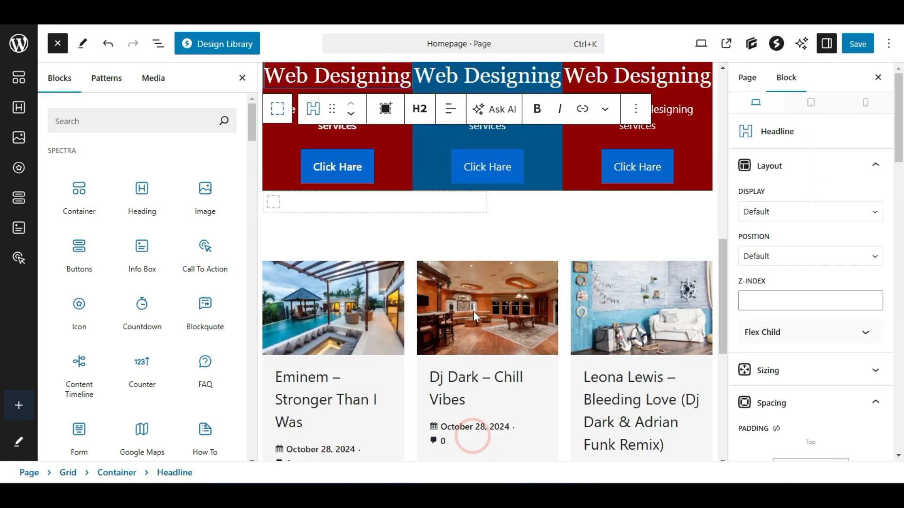
scroll(473, 312, up, 4)
click(858, 44)
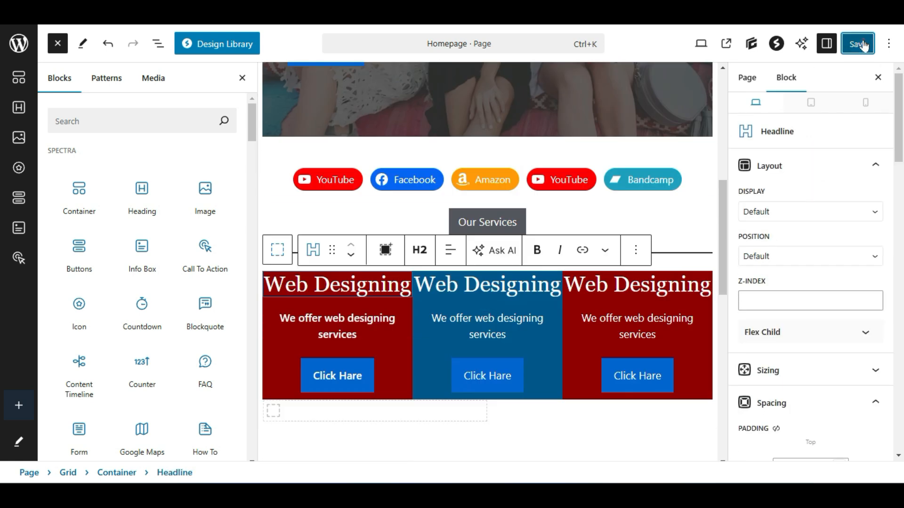
Look over the available Spectra blocks and review the homepage layout from the hero section down to the post grid
mouse_move(100, 234)
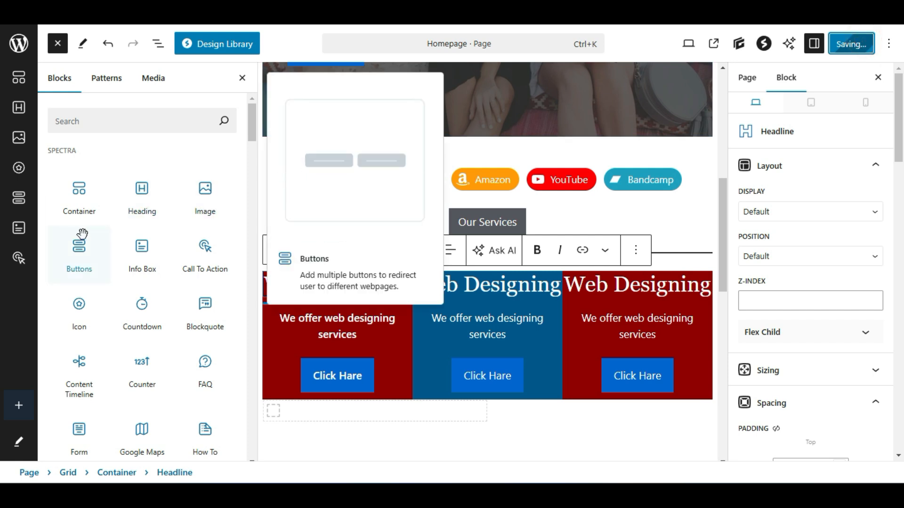
scroll(118, 233, down, 9)
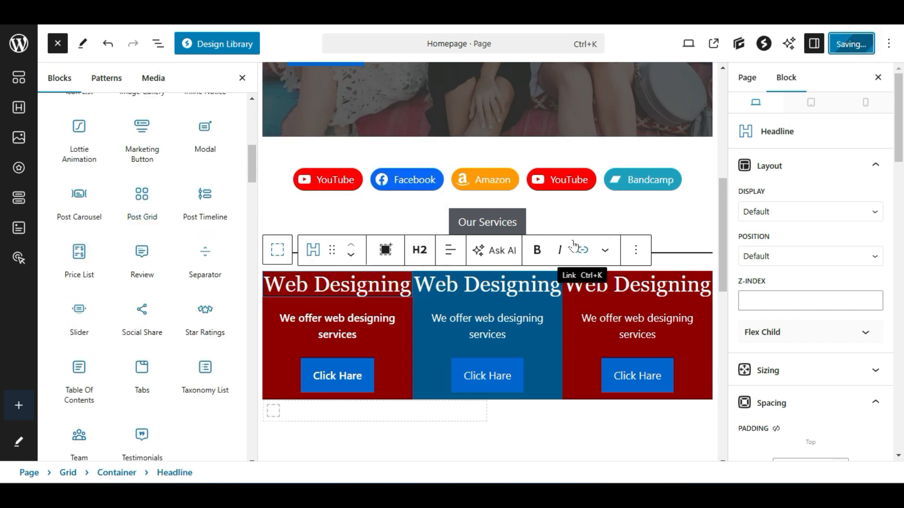
scroll(552, 256, down, 10)
scroll(550, 266, up, 5)
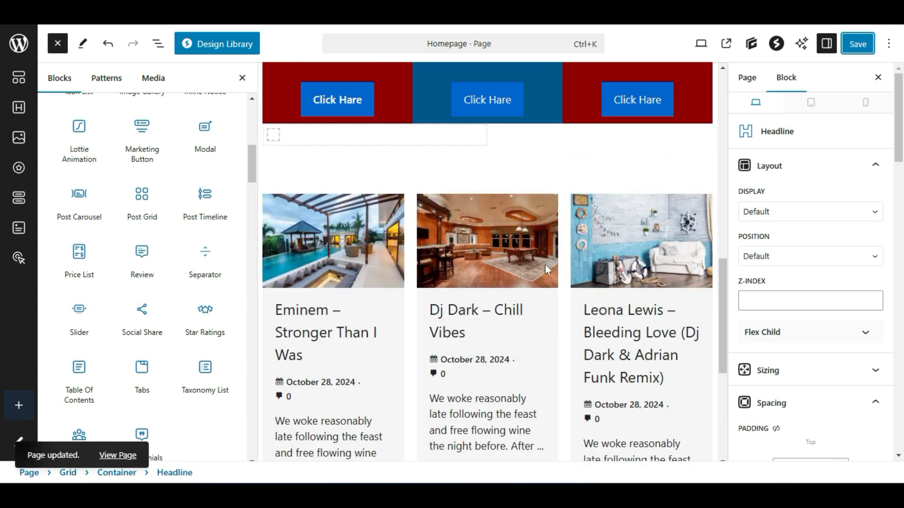
scroll(544, 266, up, 10)
scroll(543, 268, down, 15)
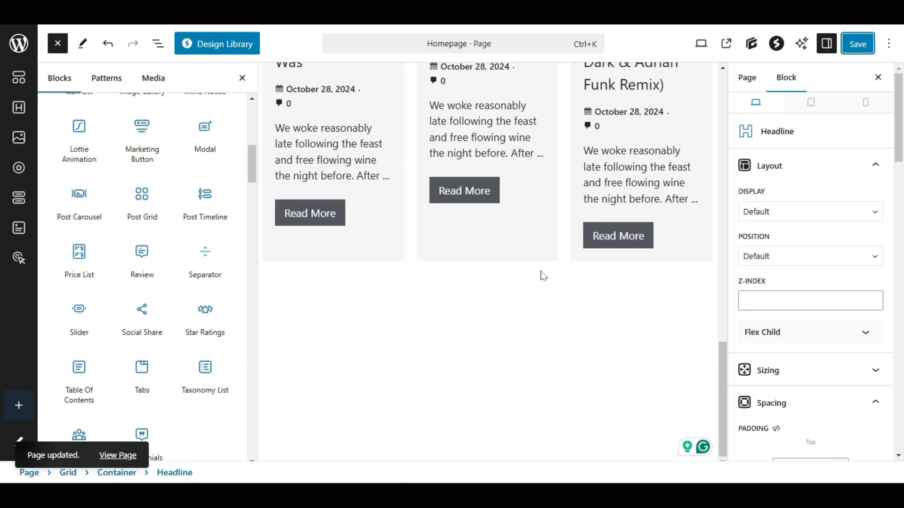
scroll(543, 276, up, 8)
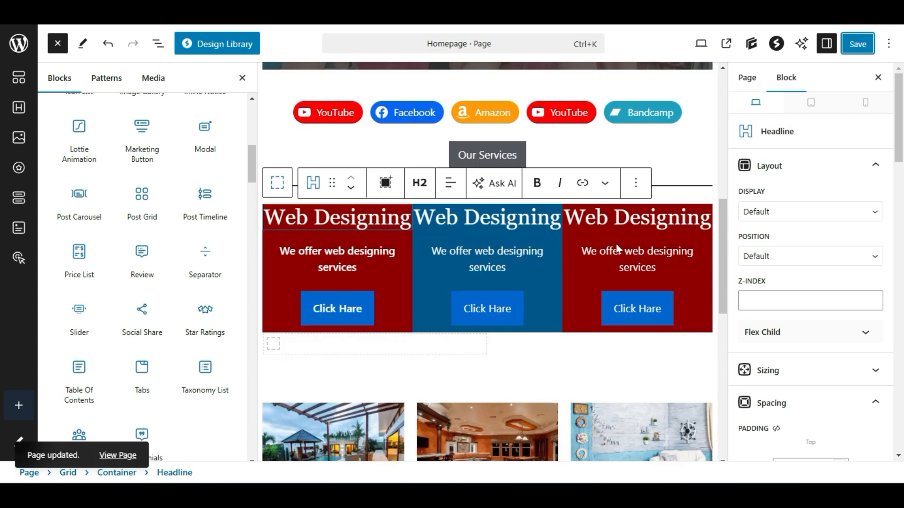
scroll(471, 329, up, 5)
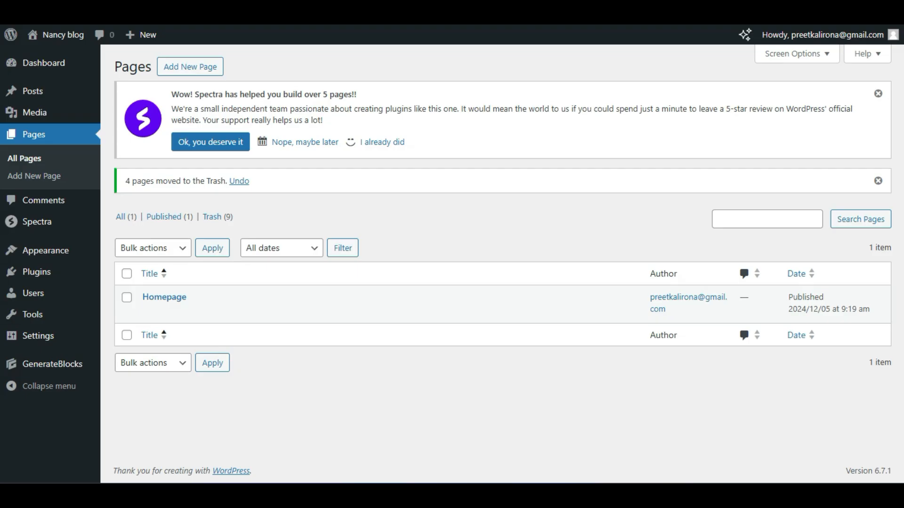
Open the live site in a new tab and examine what its front page displays
right_click(58, 56)
click(74, 69)
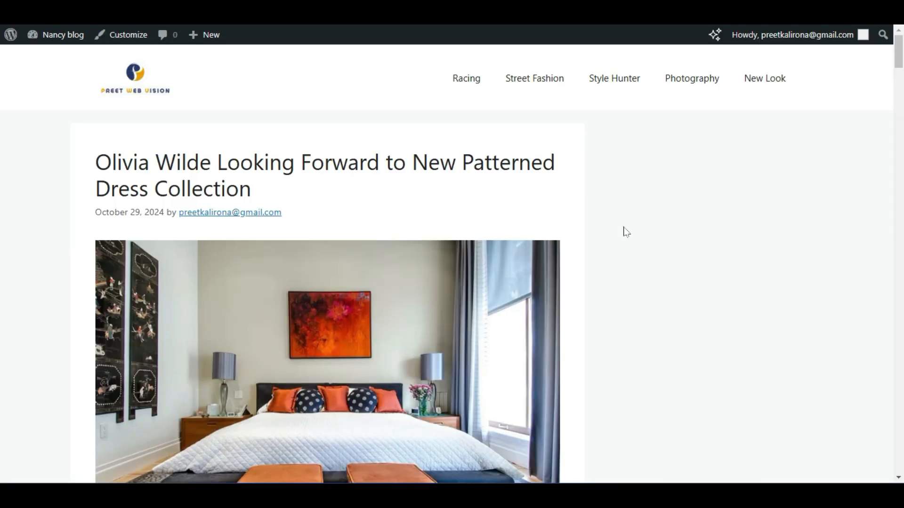
scroll(609, 254, down, 20)
scroll(582, 277, up, 3)
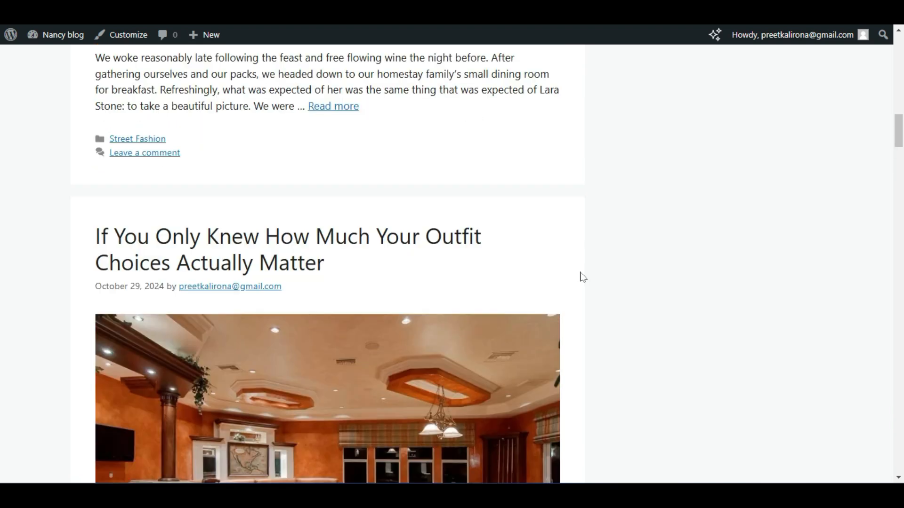
scroll(582, 277, up, 20)
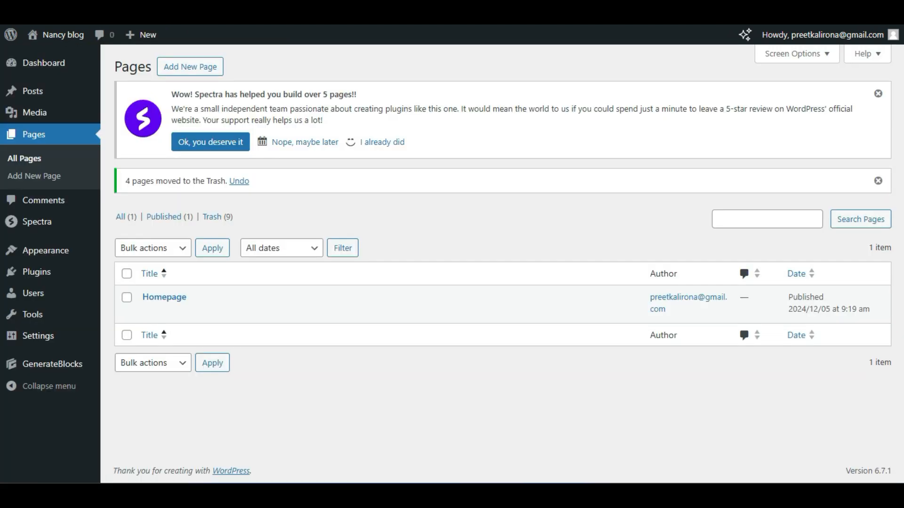
In the theme customizer's homepage settings, display a static page and choose Homepage as the homepage, checking its preview
mouse_move(48, 250)
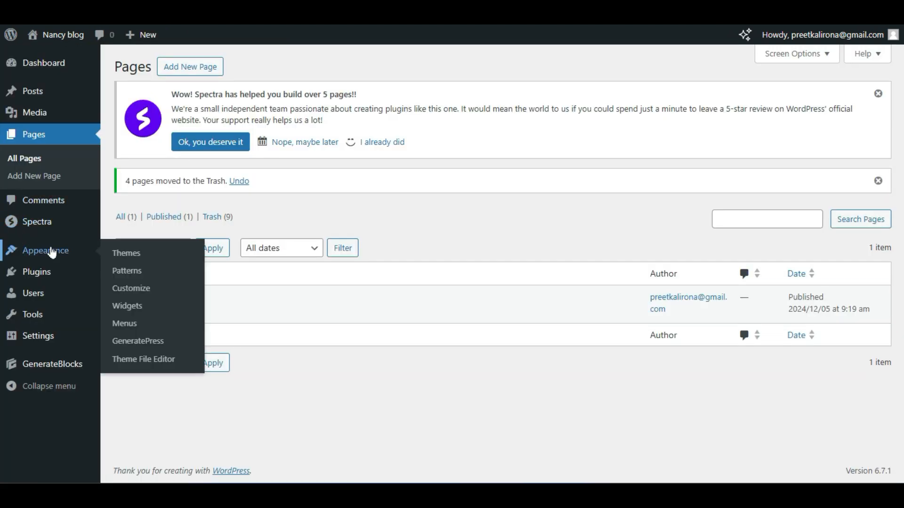
click(141, 286)
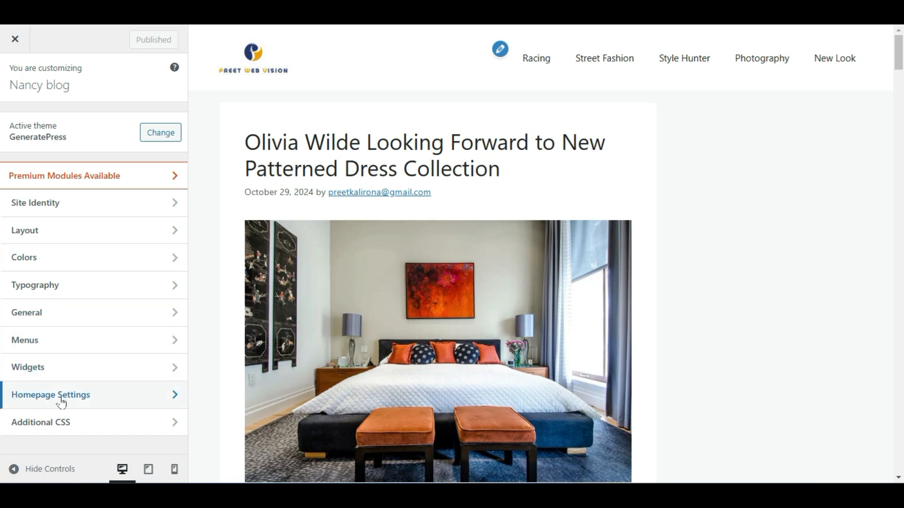
click(93, 399)
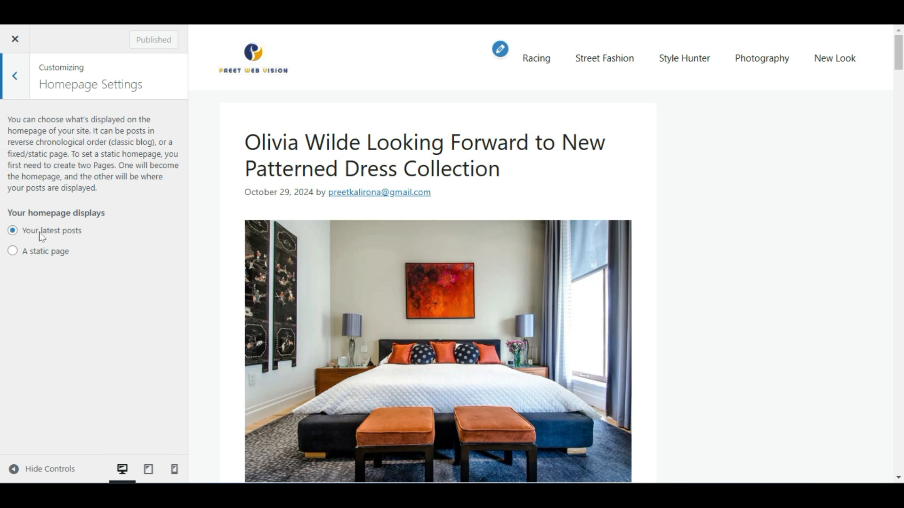
click(12, 251)
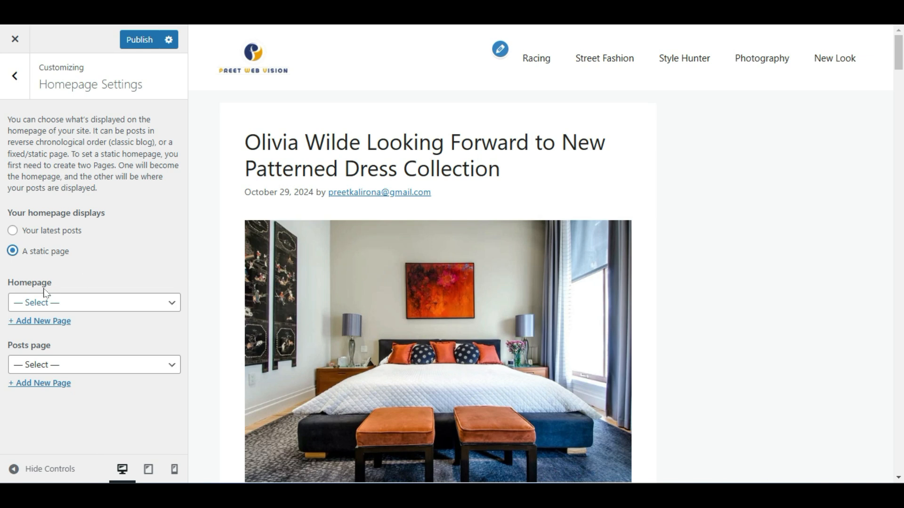
click(63, 301)
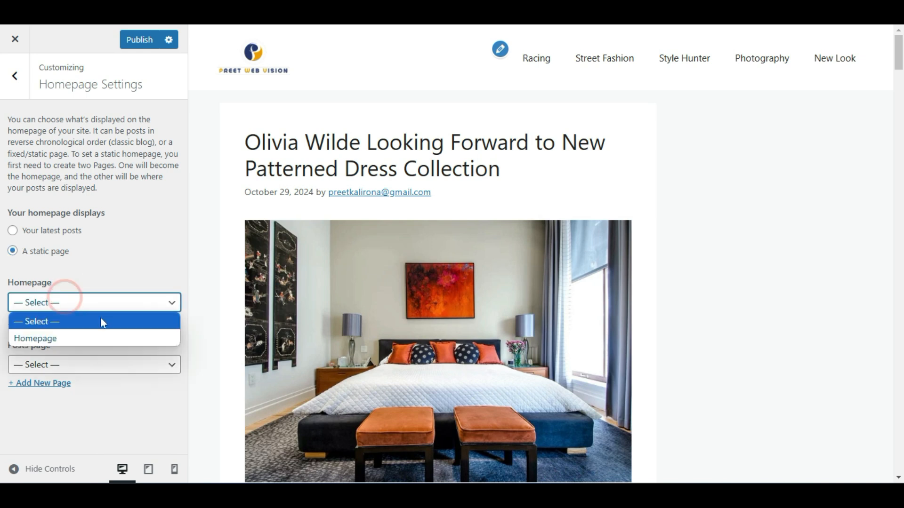
click(89, 339)
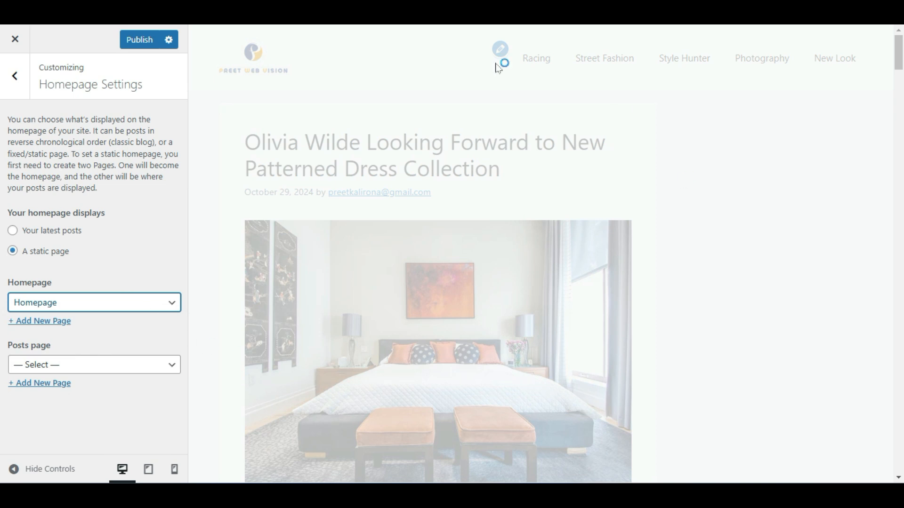
scroll(614, 349, down, 6)
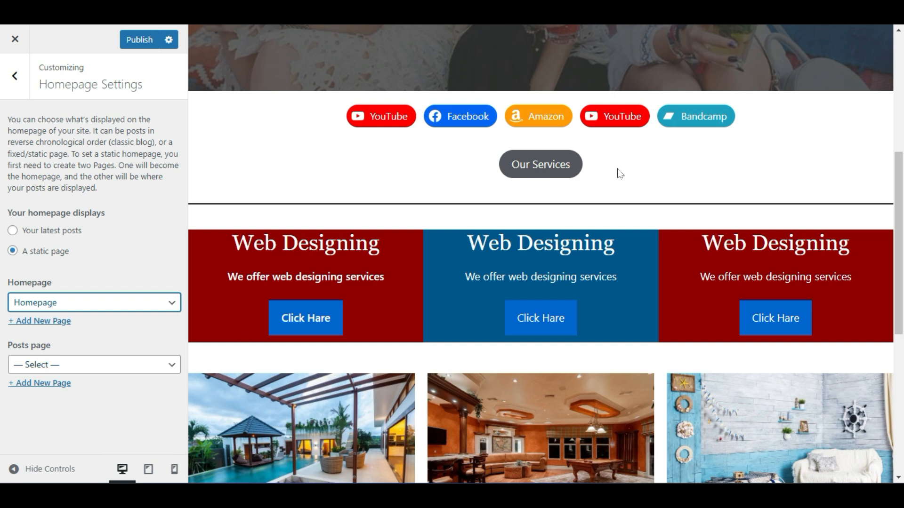
scroll(772, 99, up, 5)
Add a new page titled "Blog" as the site's posts page
click(78, 365)
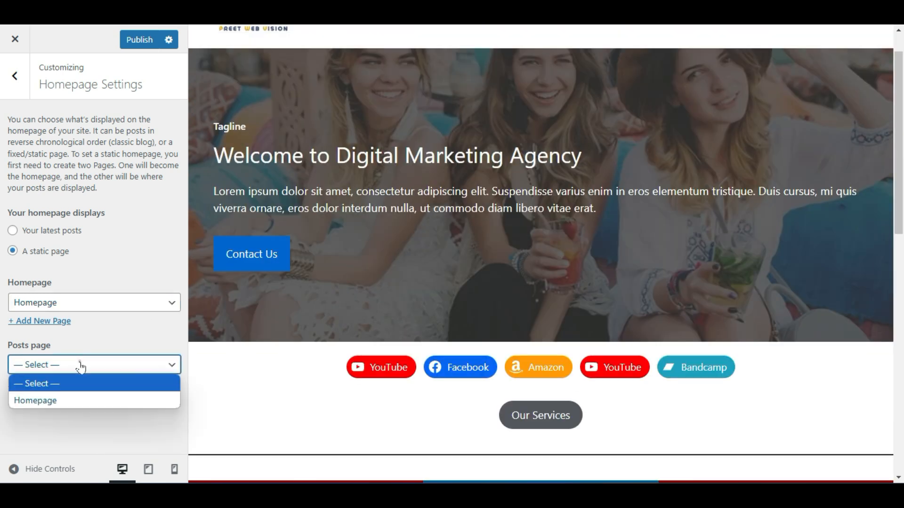
click(71, 342)
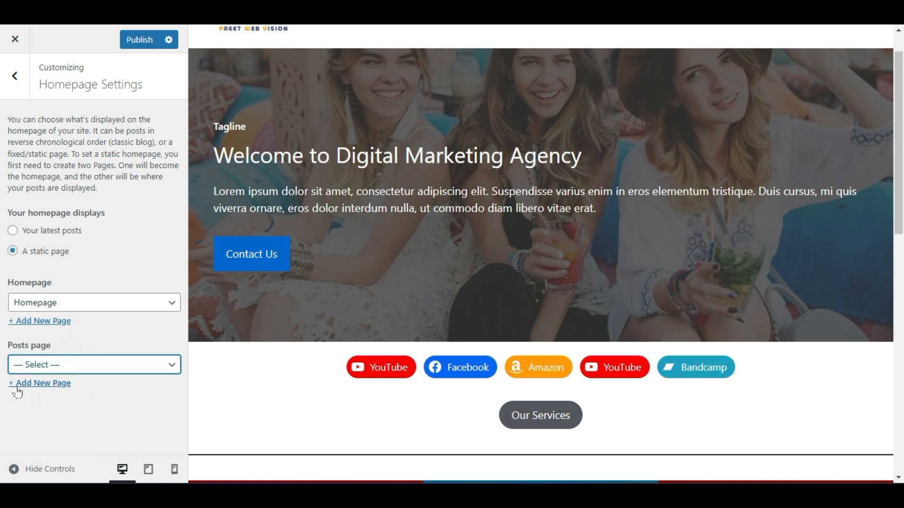
click(62, 384)
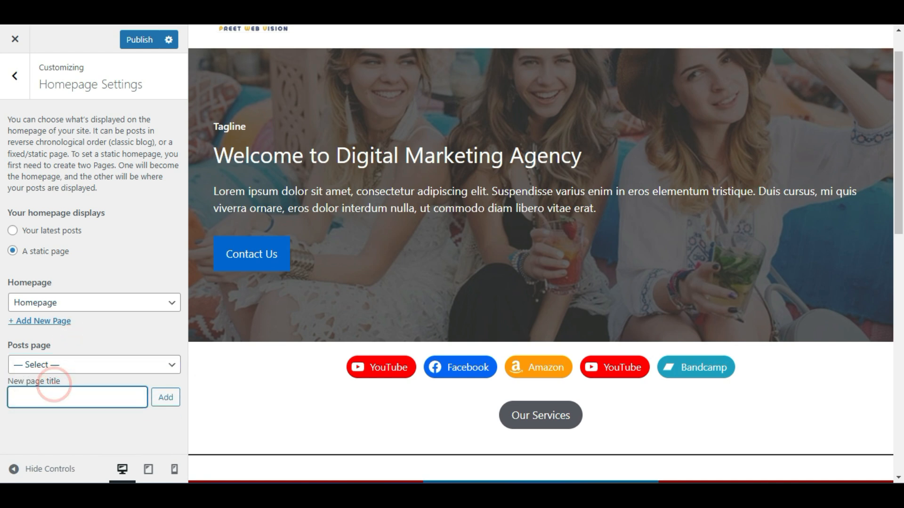
text(Bl)
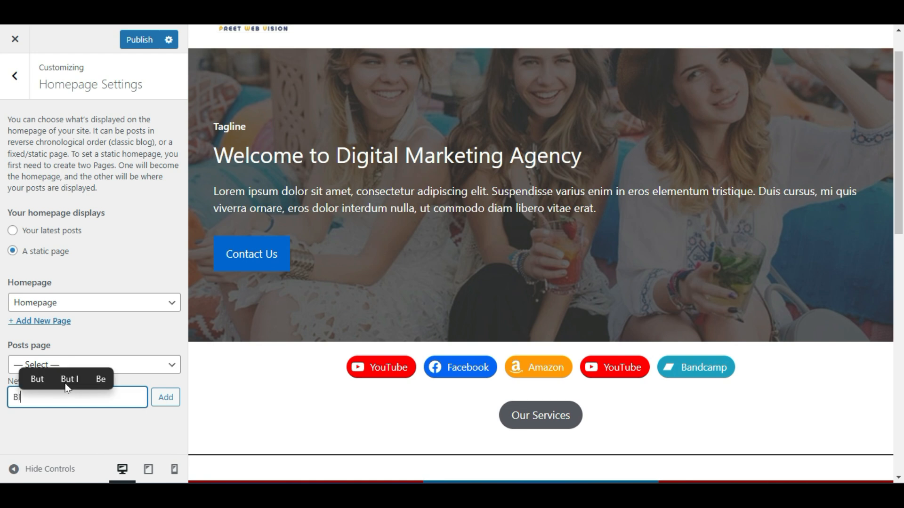
text(og)
click(80, 427)
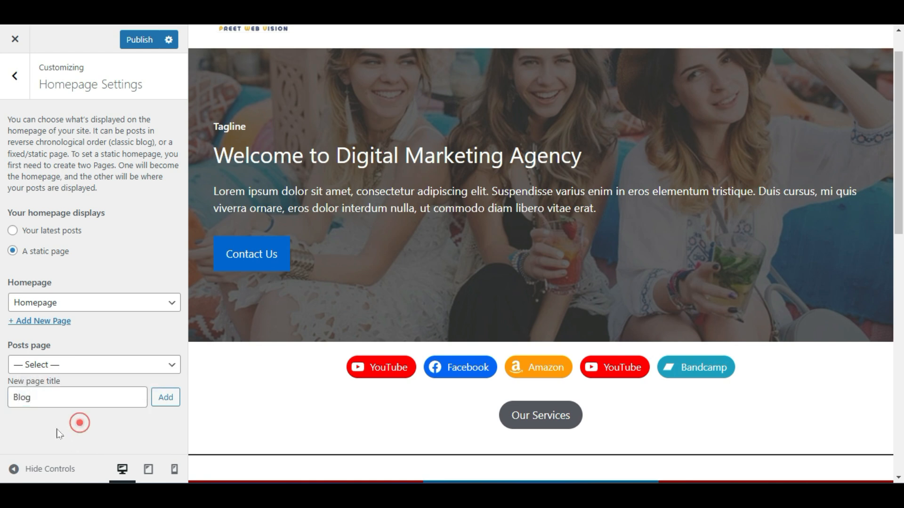
click(167, 397)
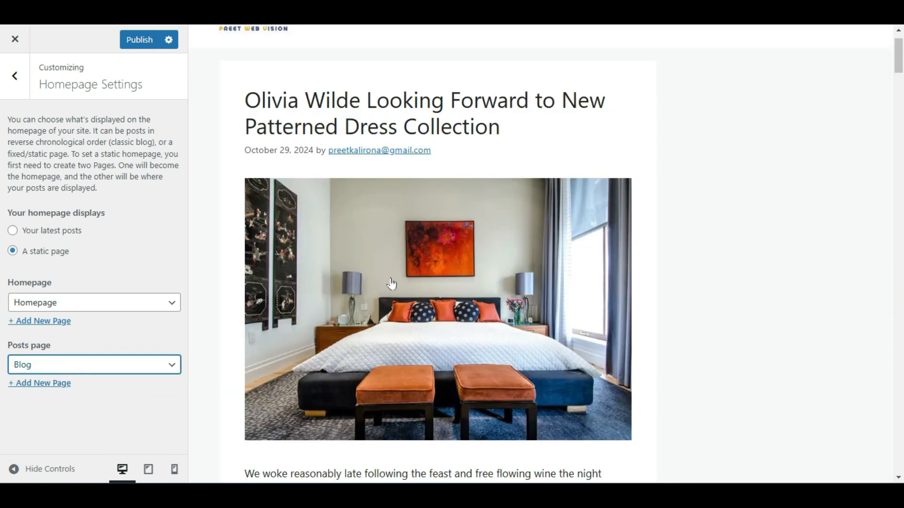
Check the Blog page preview, publish the homepage settings and close the customizer
scroll(391, 284, down, 15)
scroll(359, 295, up, 13)
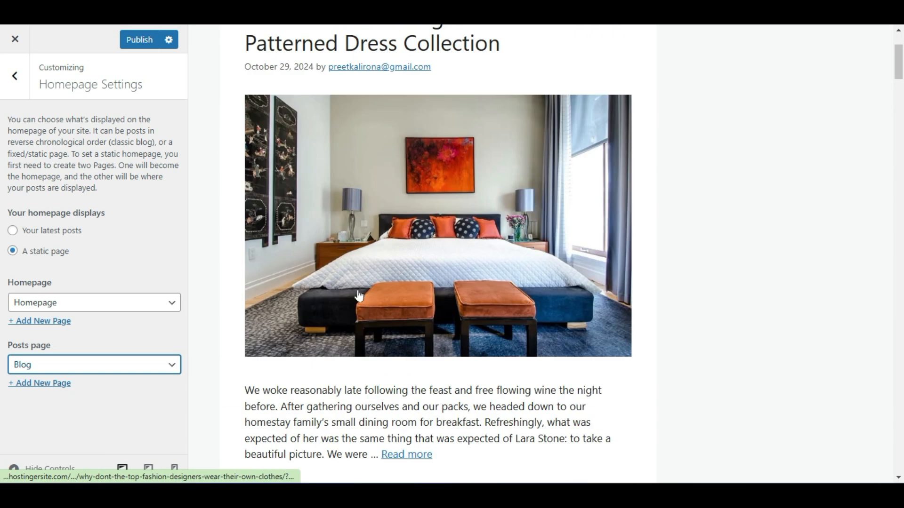
scroll(422, 212, up, 3)
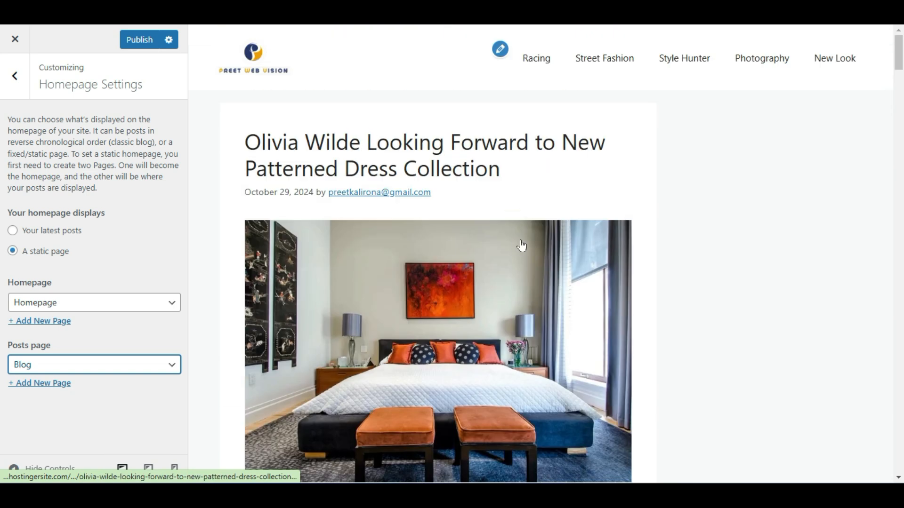
click(131, 40)
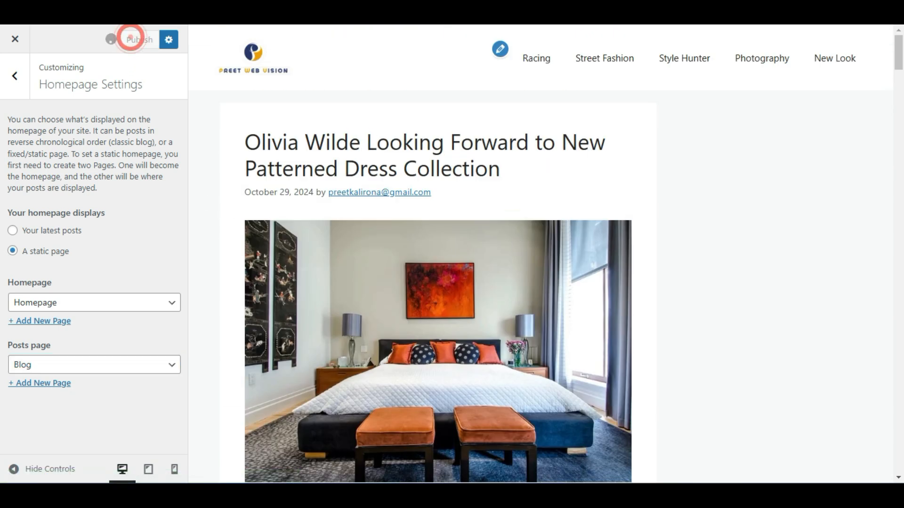
click(18, 42)
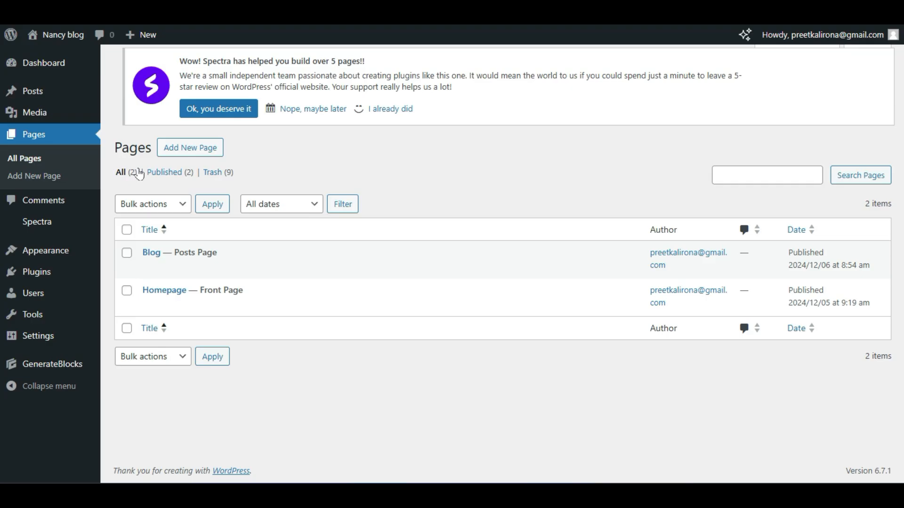
Open the live site in a new tab and look over the homepage content from header to lower sections
mouse_move(61, 36)
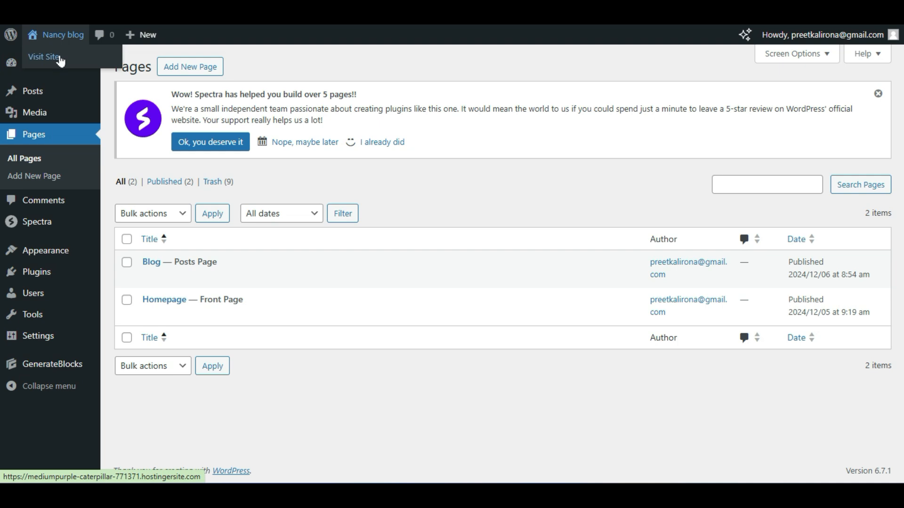
right_click(58, 56)
click(78, 71)
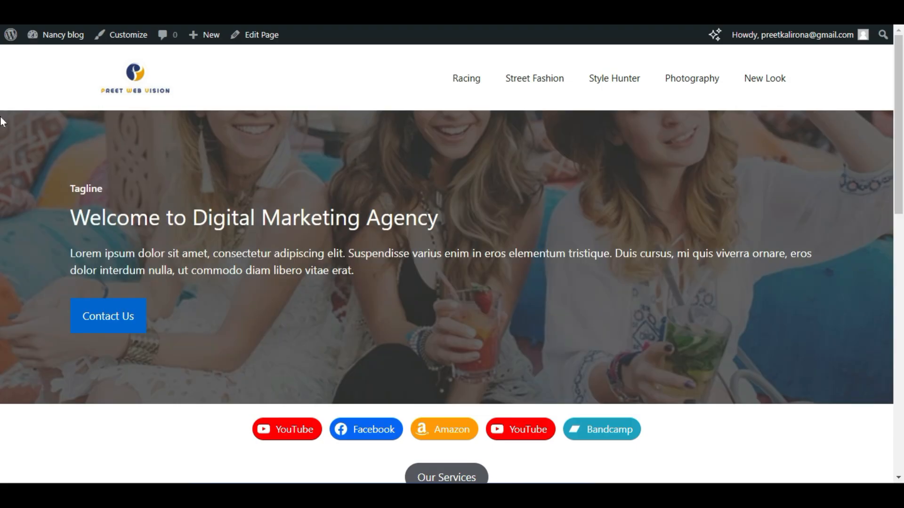
scroll(2, 122, down, 12)
scroll(1, 122, up, 10)
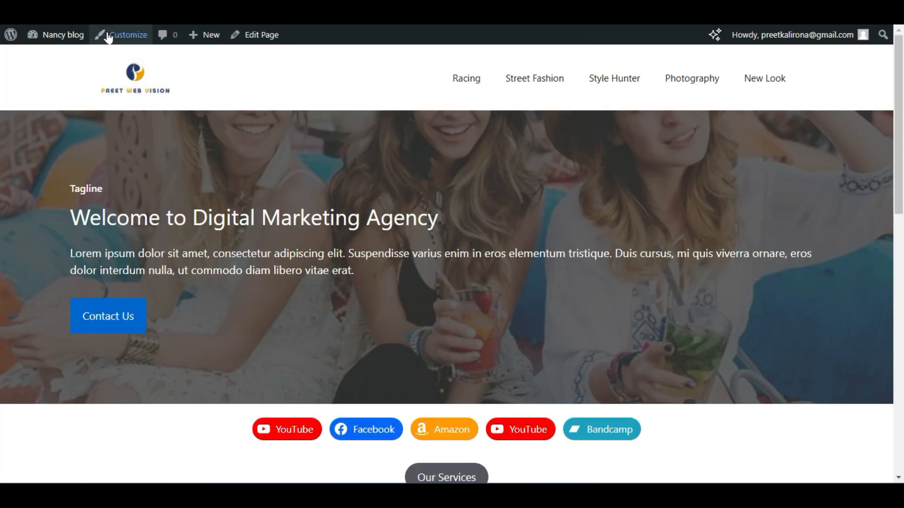
In the theme customizer's site identity settings, remove the header logo and unhide the site title
click(113, 35)
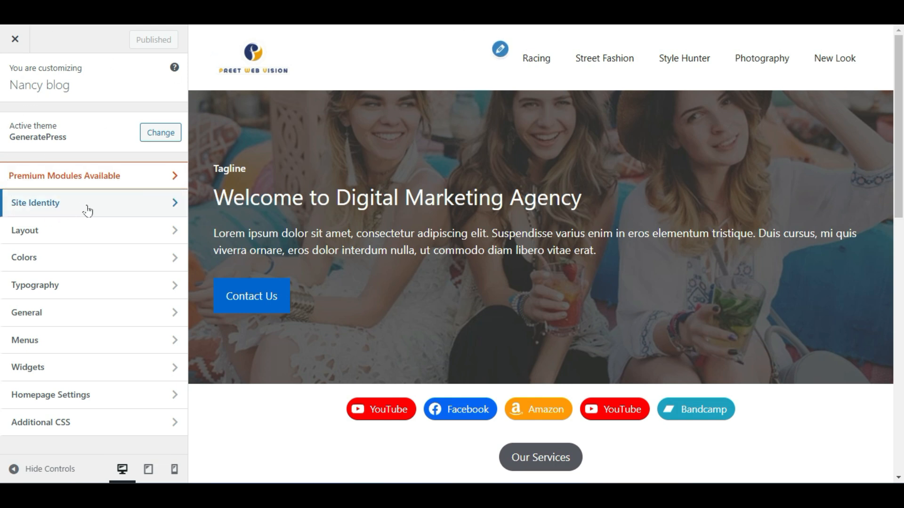
click(105, 210)
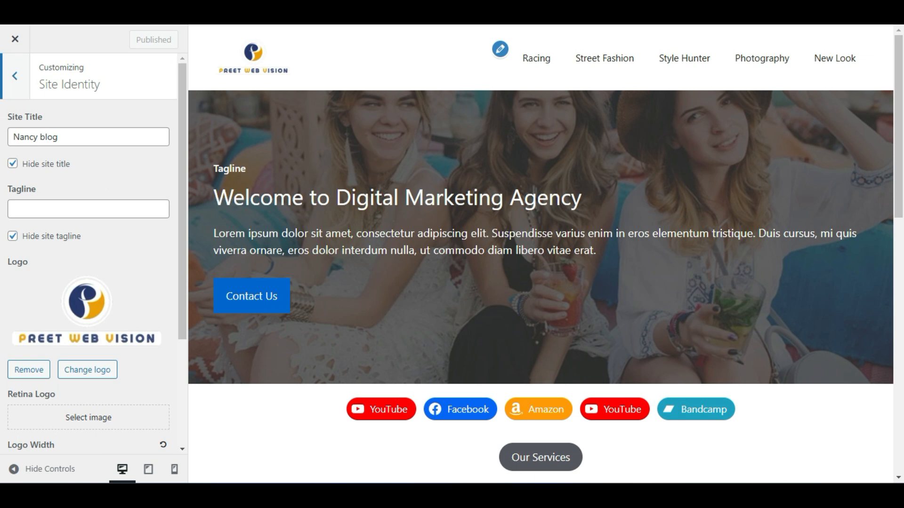
triple_click(77, 137)
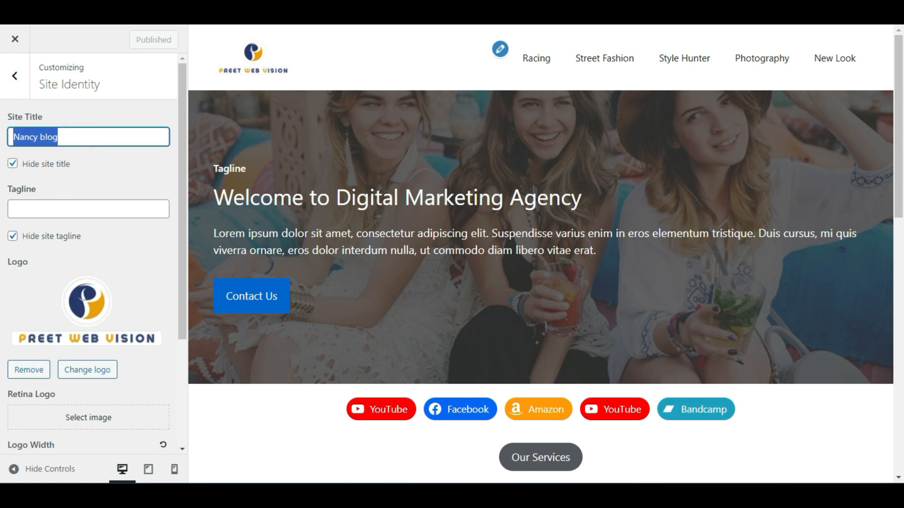
click(31, 368)
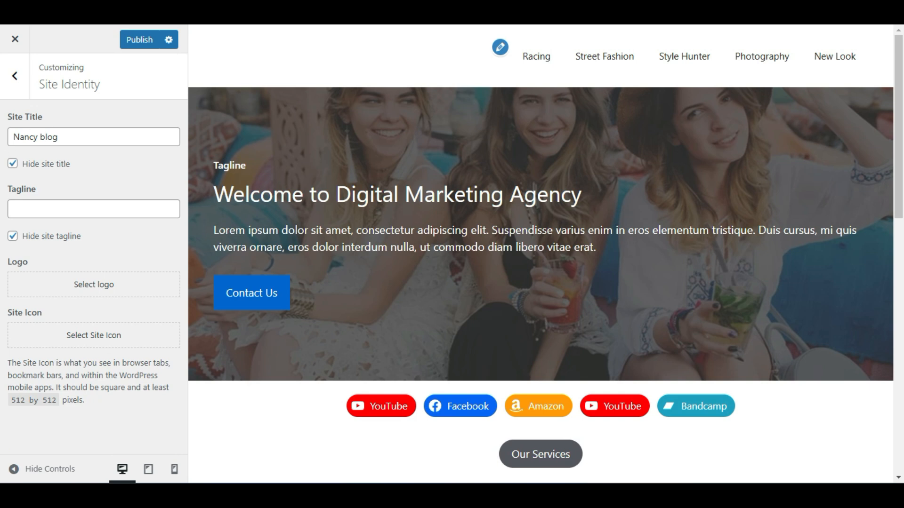
click(11, 167)
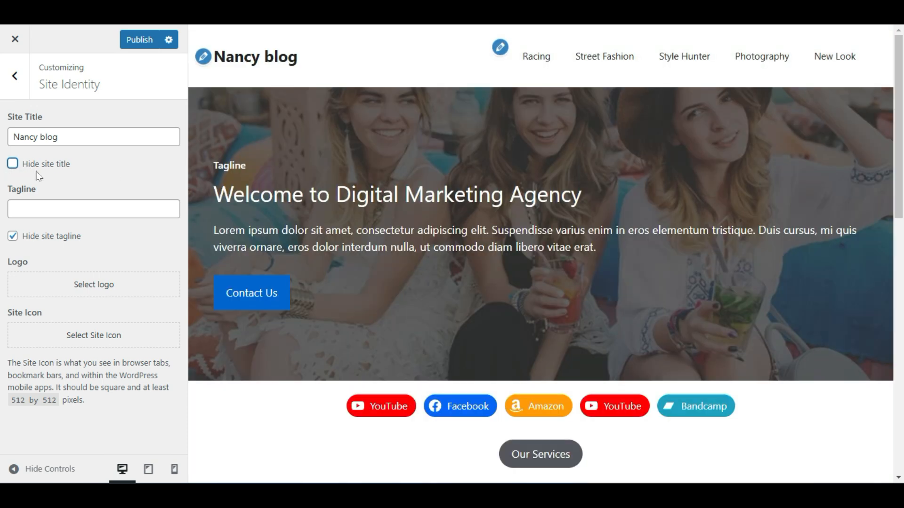
click(13, 166)
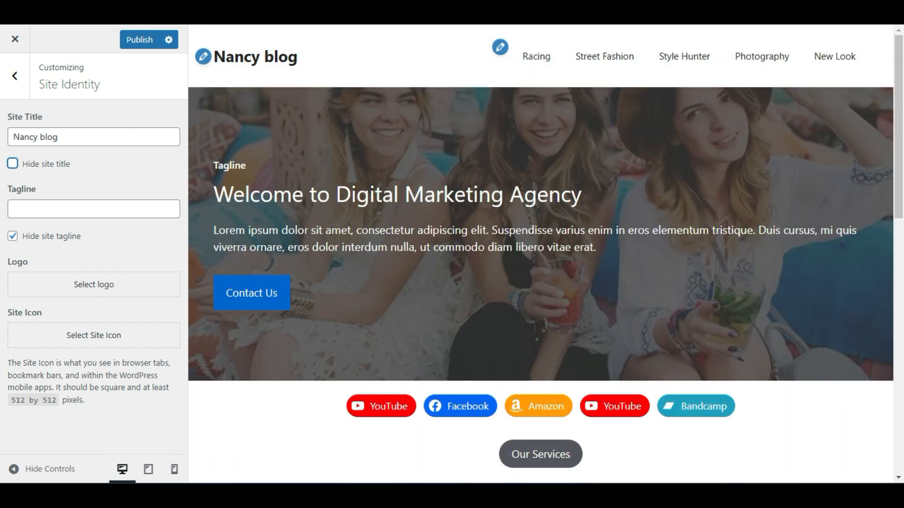
Unhide the site tagline, set it to "Technology & Social Media" and publish the site identity changes
click(30, 210)
click(13, 236)
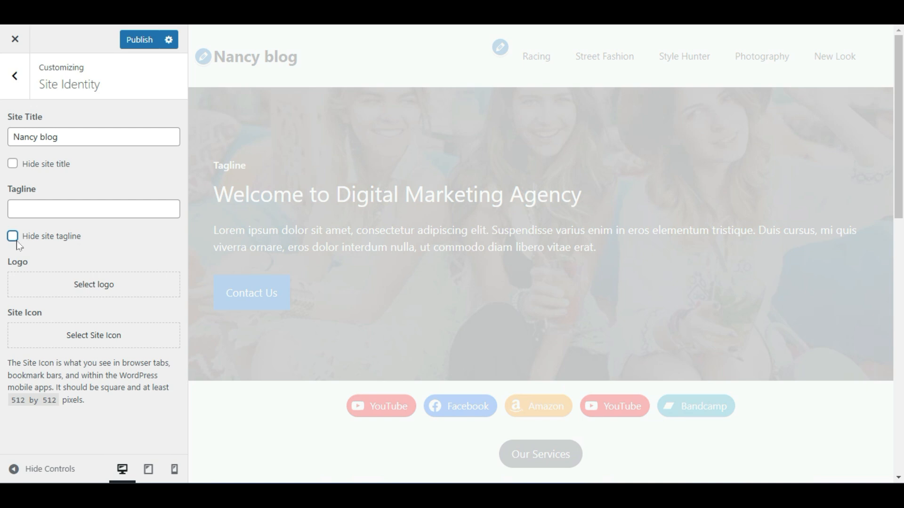
click(41, 209)
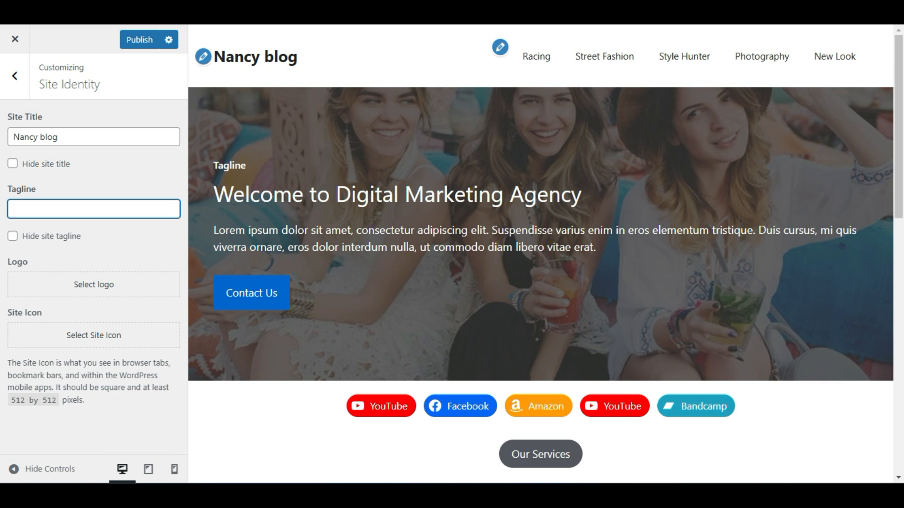
text(Techno)
click(92, 186)
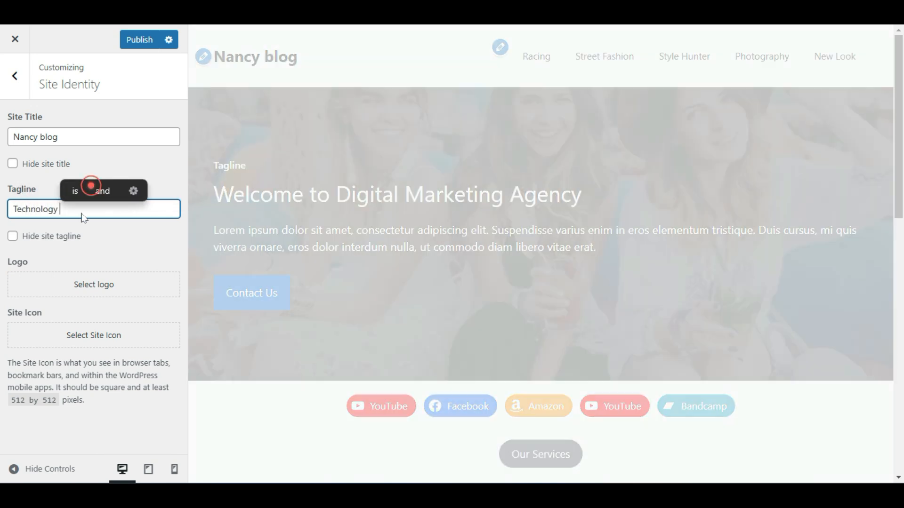
text(& )
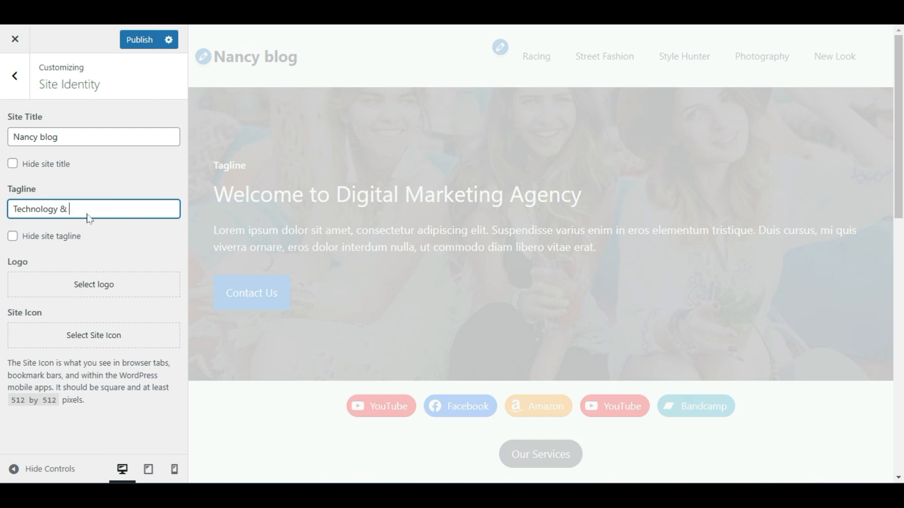
text(Social Media)
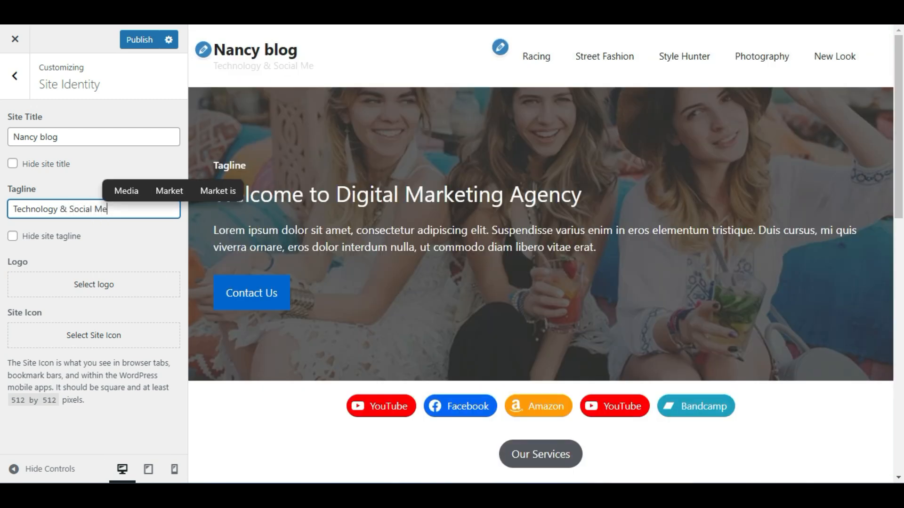
click(129, 231)
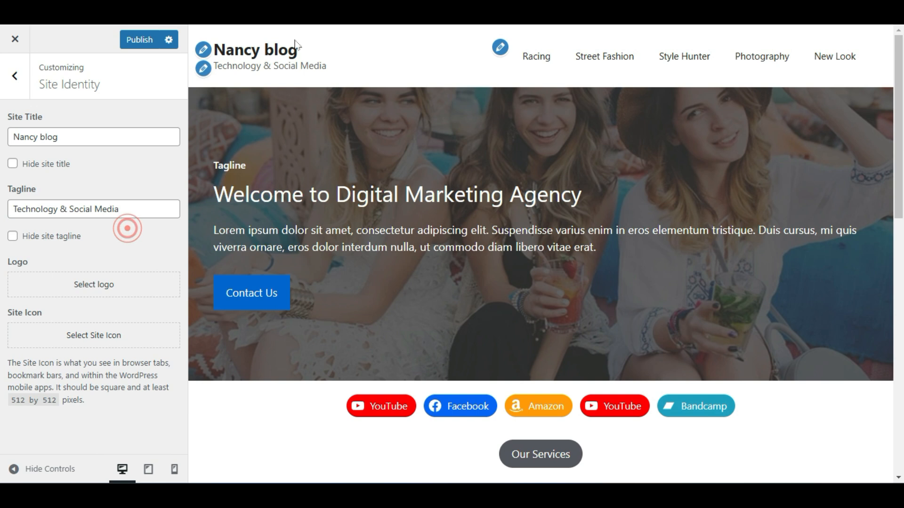
click(122, 46)
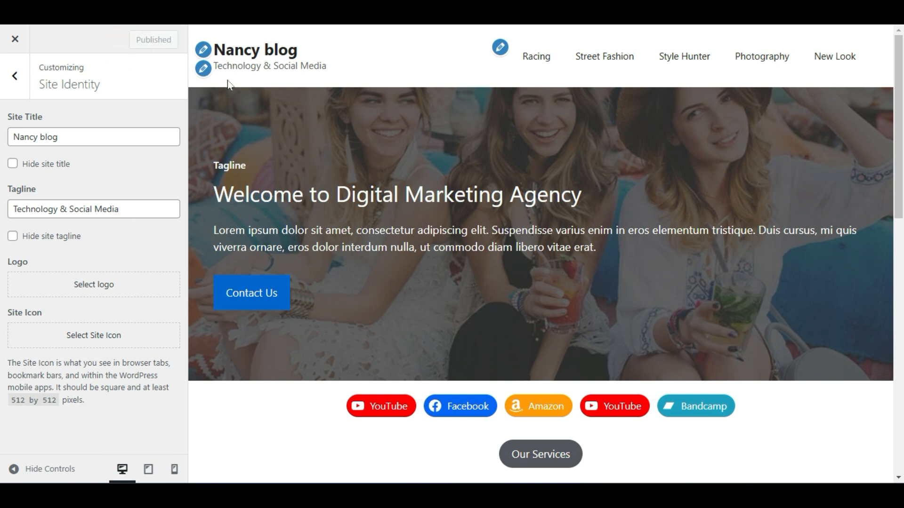
Create a new navigation menu named "my menu" and assign it to the Primary Menu location
click(6, 79)
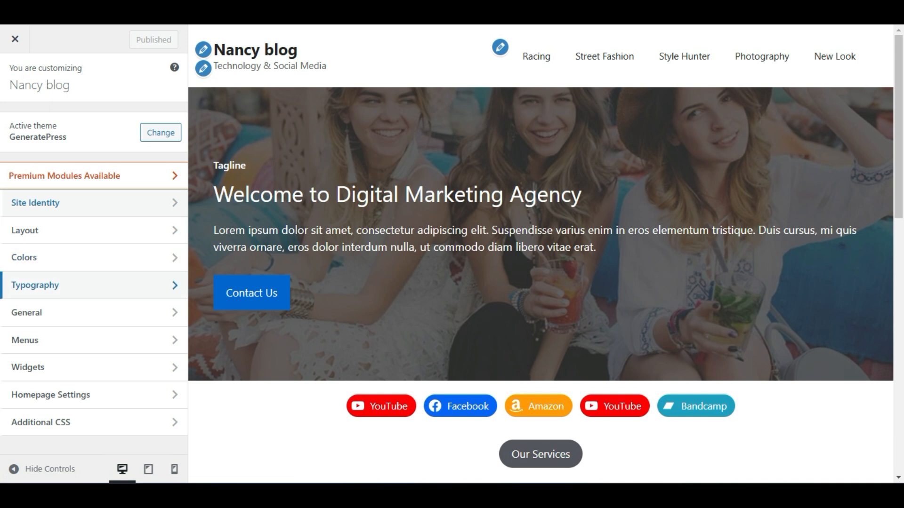
click(82, 347)
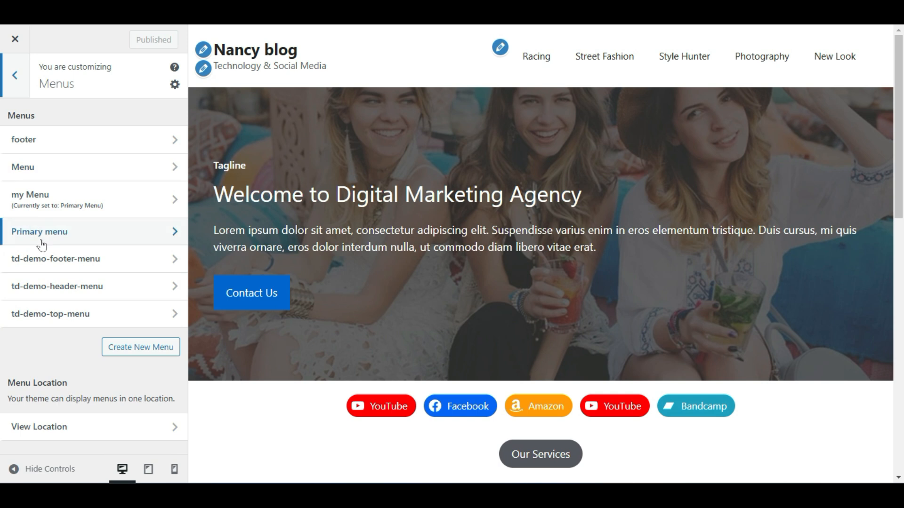
click(126, 352)
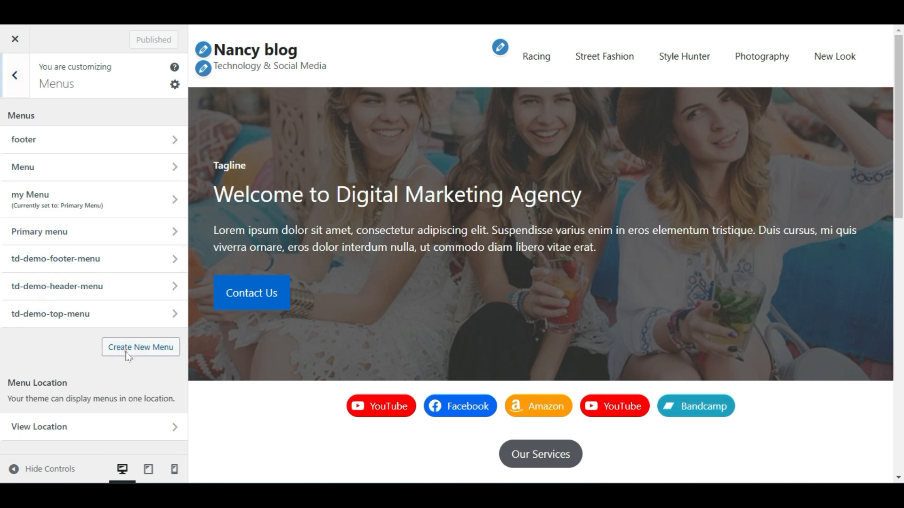
click(63, 137)
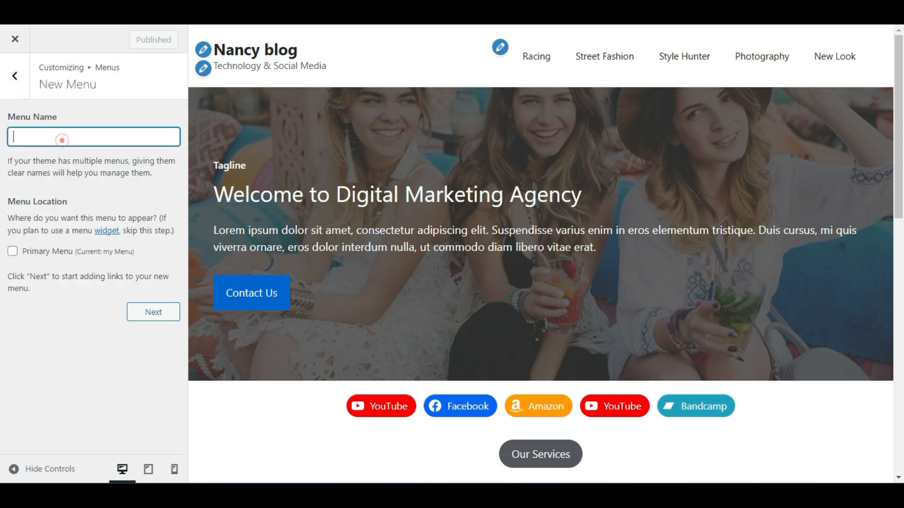
text(my menu)
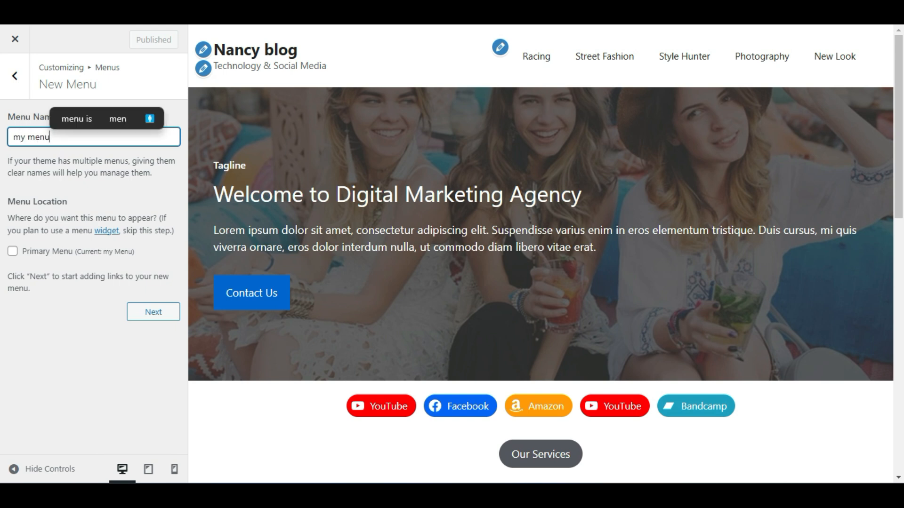
click(57, 172)
click(13, 251)
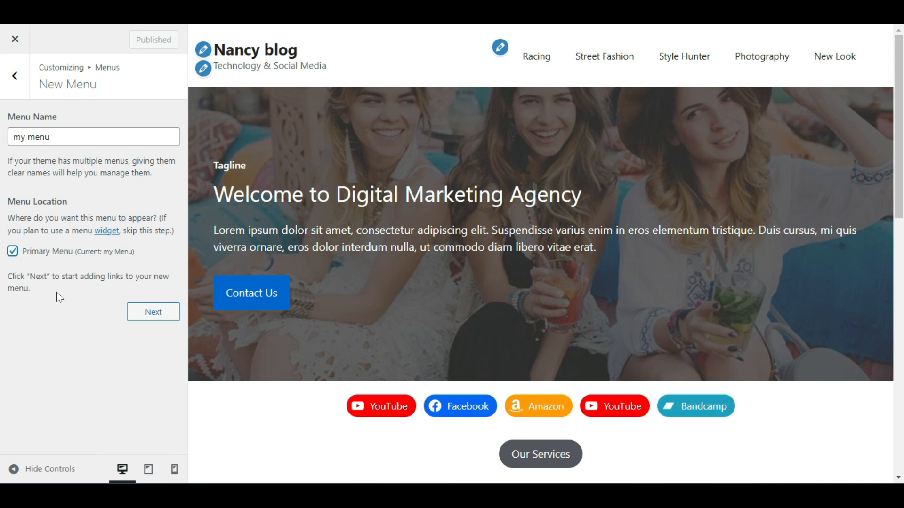
click(143, 311)
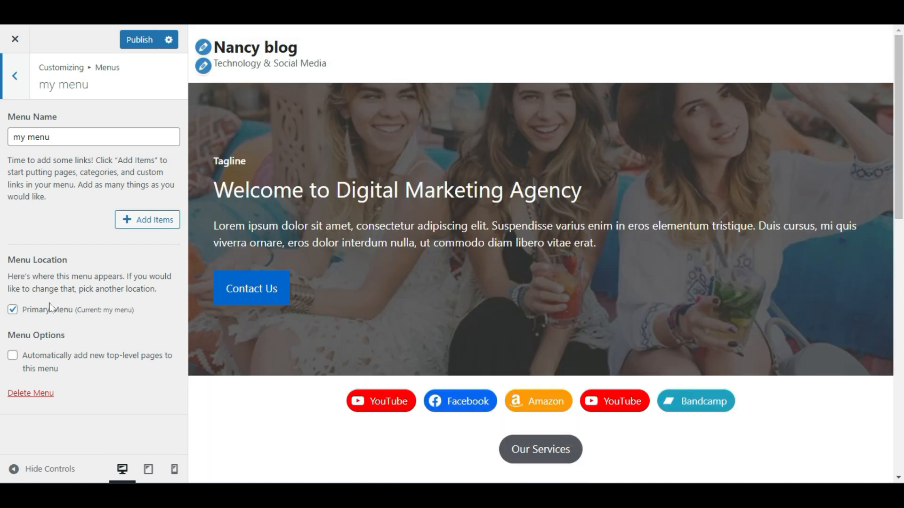
Add the Blog posts page to the new menu and check it in the preview
click(159, 227)
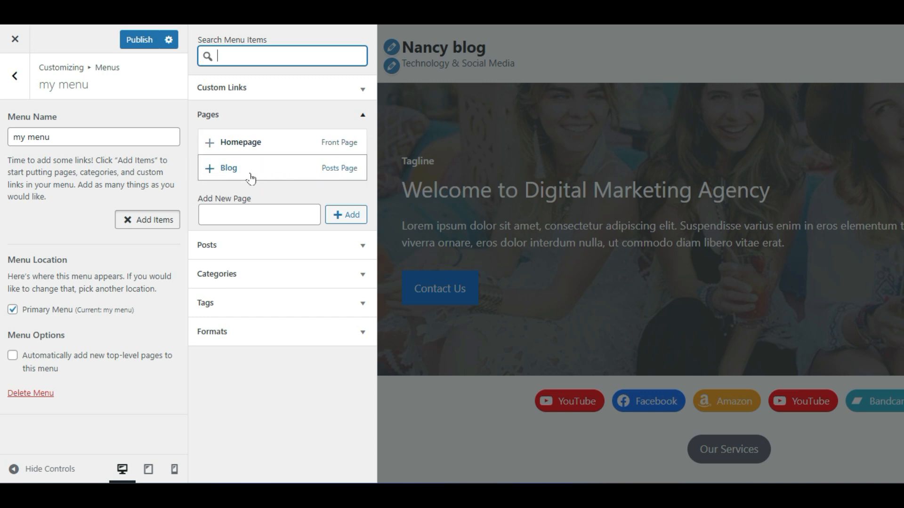
click(210, 168)
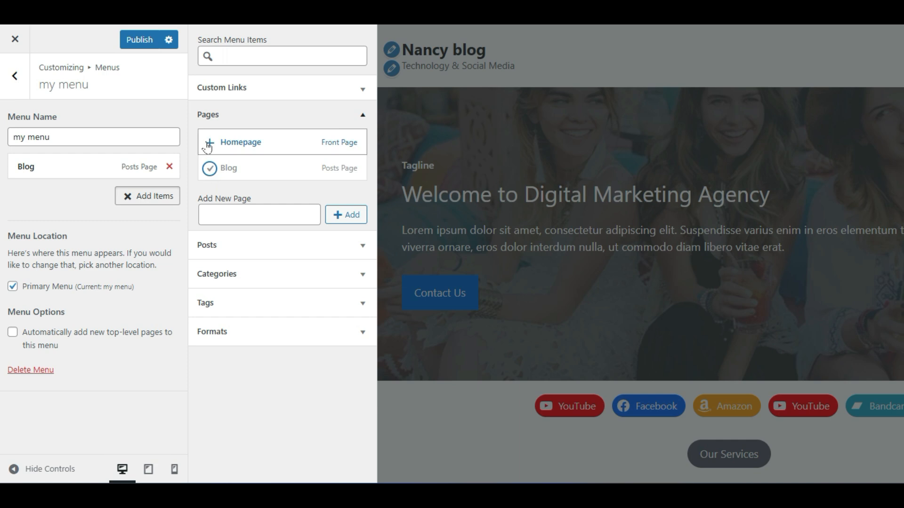
click(76, 203)
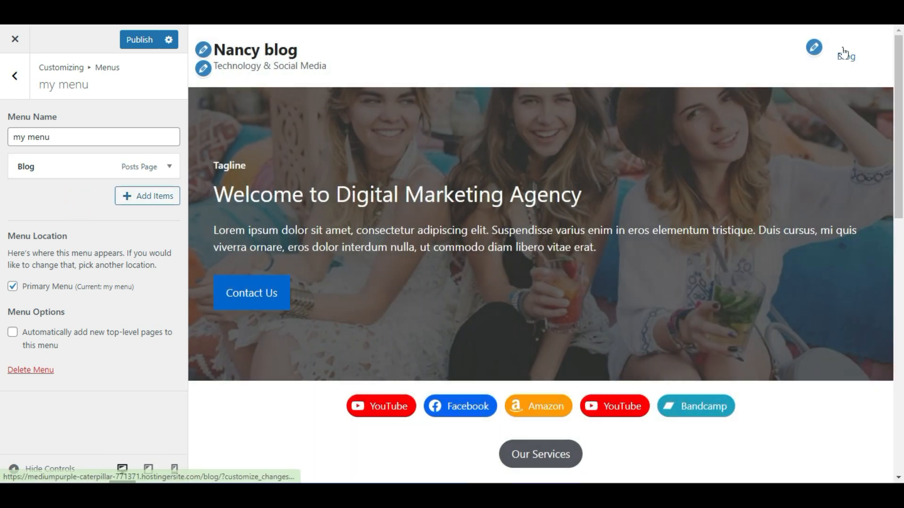
Add the Racing, New Look, Street Fashion and Style Hunter categories to the menu after Blog
click(165, 202)
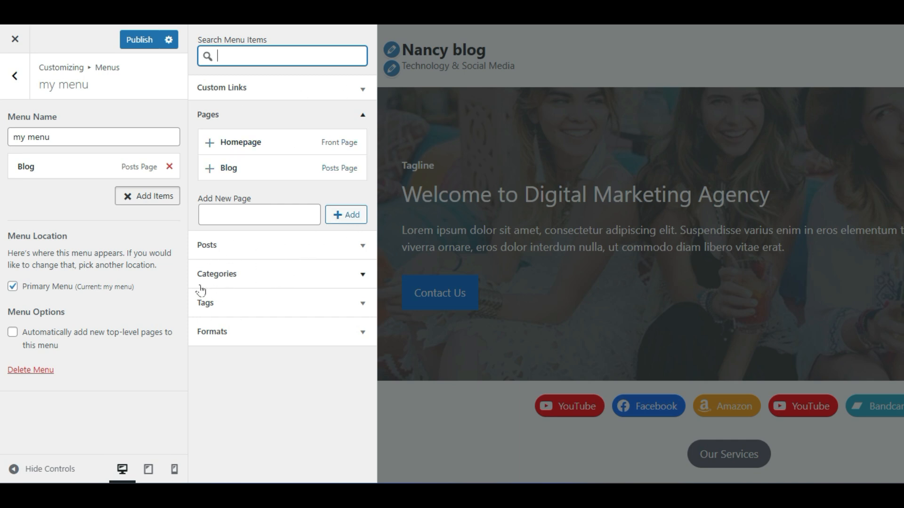
click(276, 276)
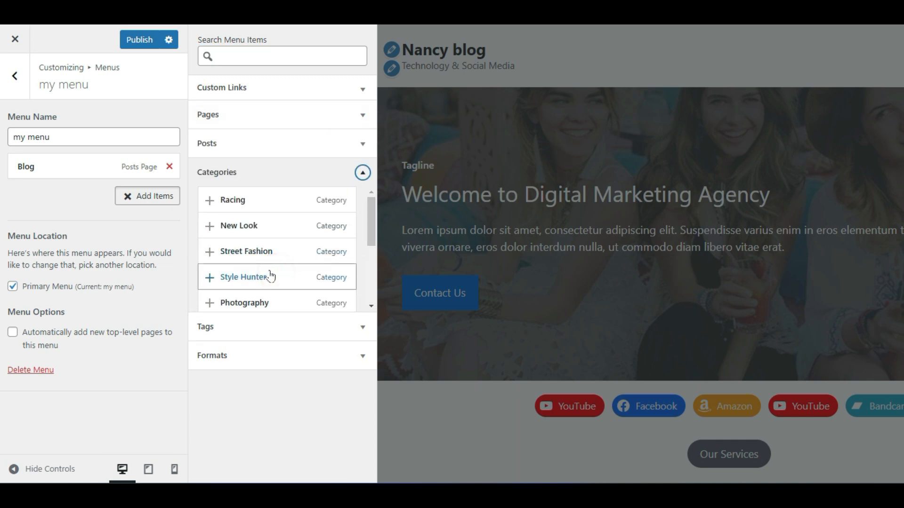
click(209, 201)
click(209, 226)
click(210, 251)
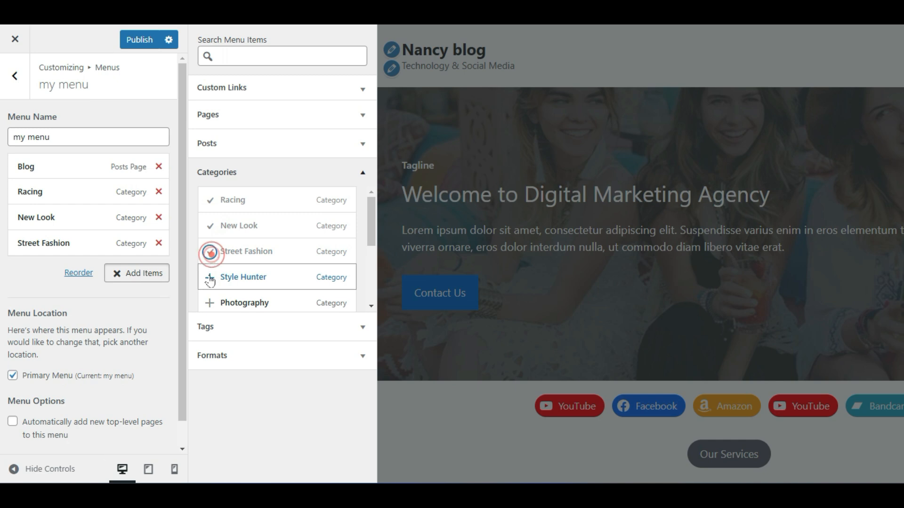
click(210, 276)
click(27, 290)
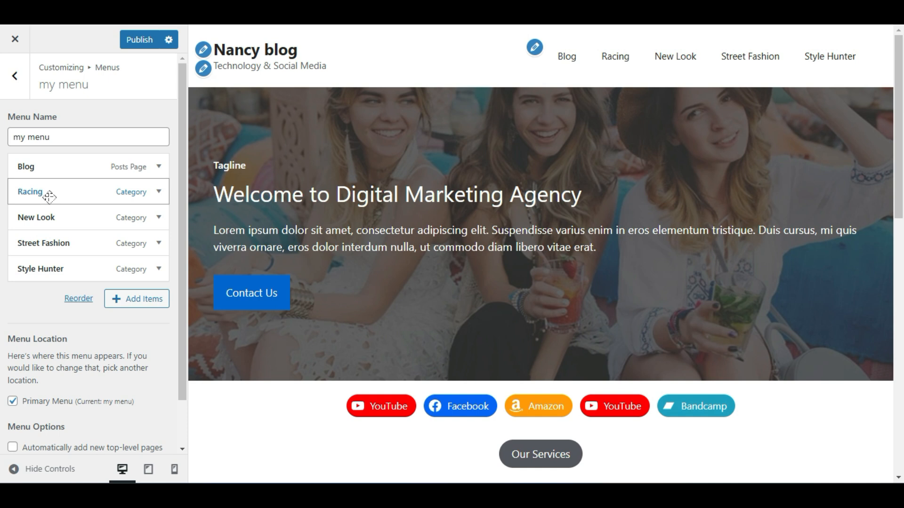
Make Racing, New Look, Street Fashion and Style Hunter sub items of the Blog menu item
drag(27, 197, 49, 197)
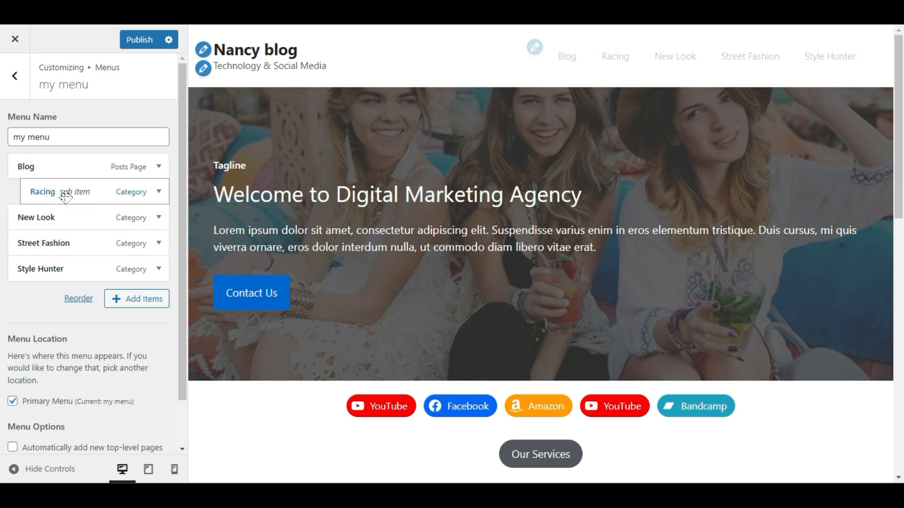
drag(33, 217, 47, 244)
drag(32, 281, 47, 281)
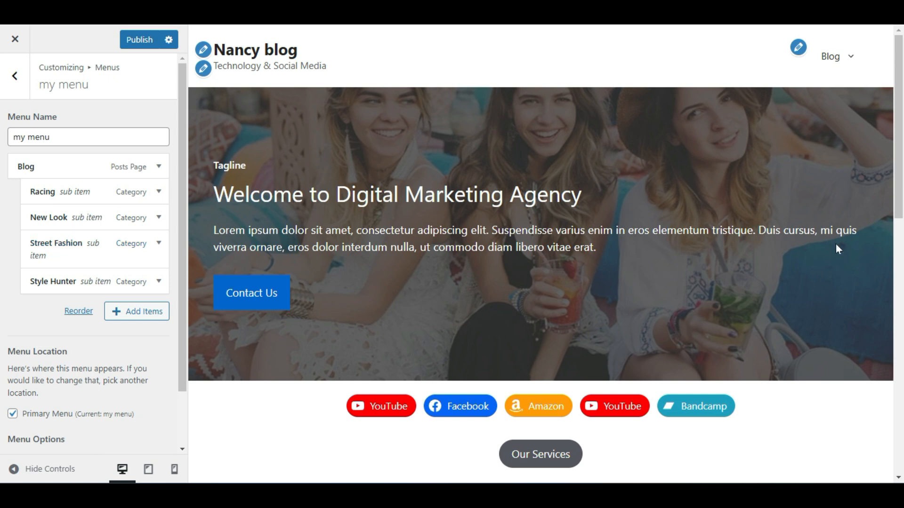
Check the Blog dropdown in the preview and nest New Look one level deeper, under Racing
mouse_move(833, 56)
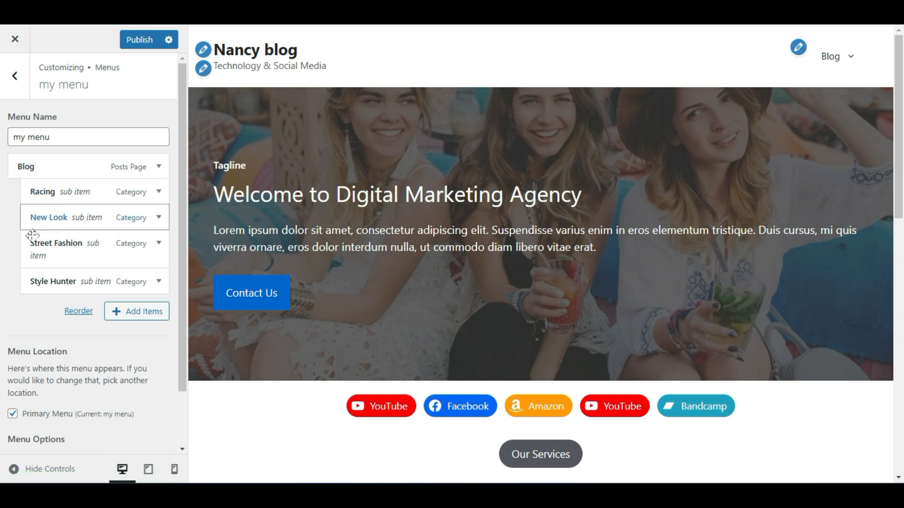
drag(42, 217, 87, 226)
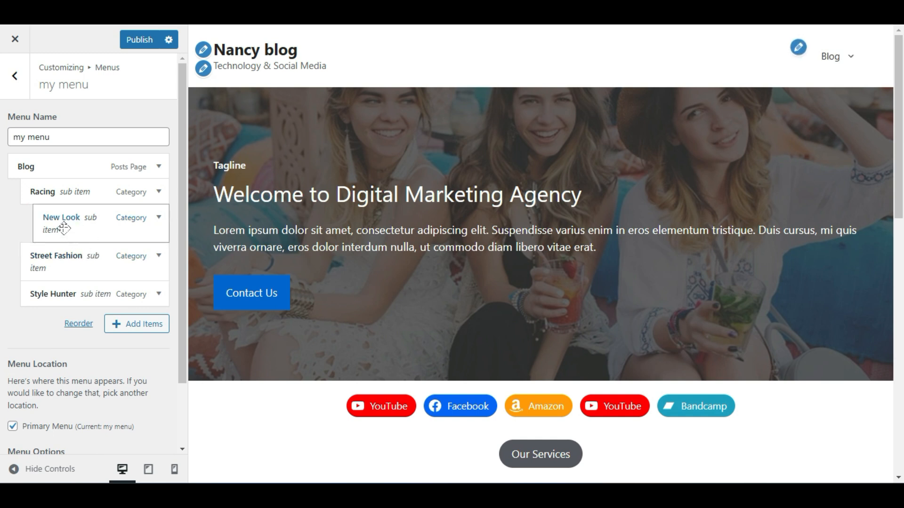
mouse_move(64, 229)
mouse_down()
mouse_move(81, 226)
mouse_move(66, 227)
mouse_up()
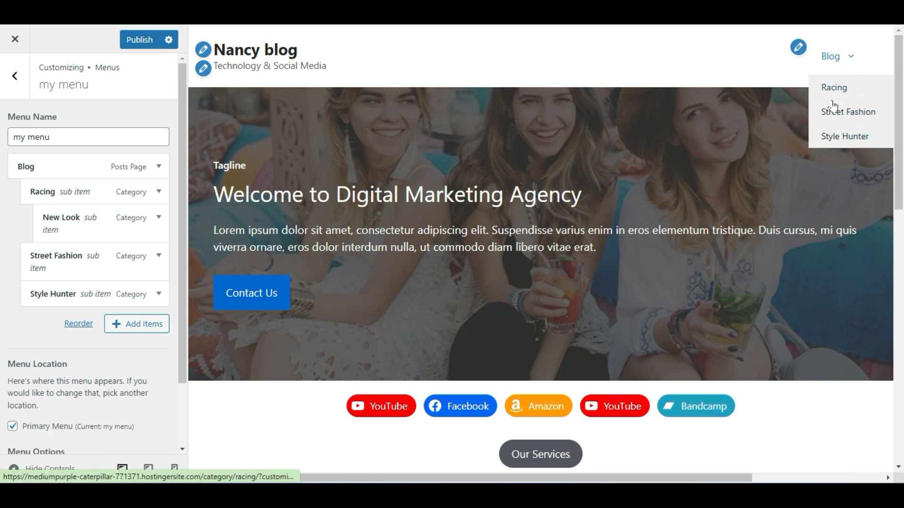
Move New Look back to a direct sub item of Blog, level with Racing, and publish the menu
drag(95, 235, 81, 233)
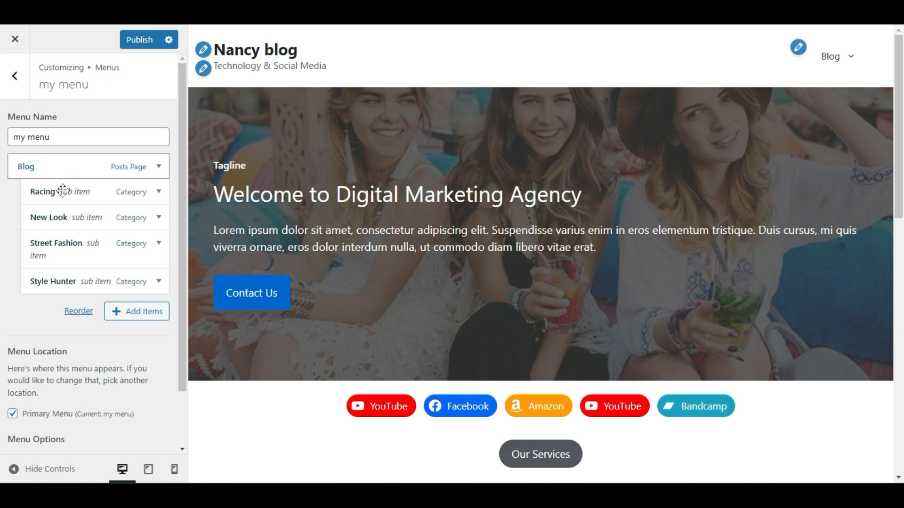
drag(37, 198, 42, 198)
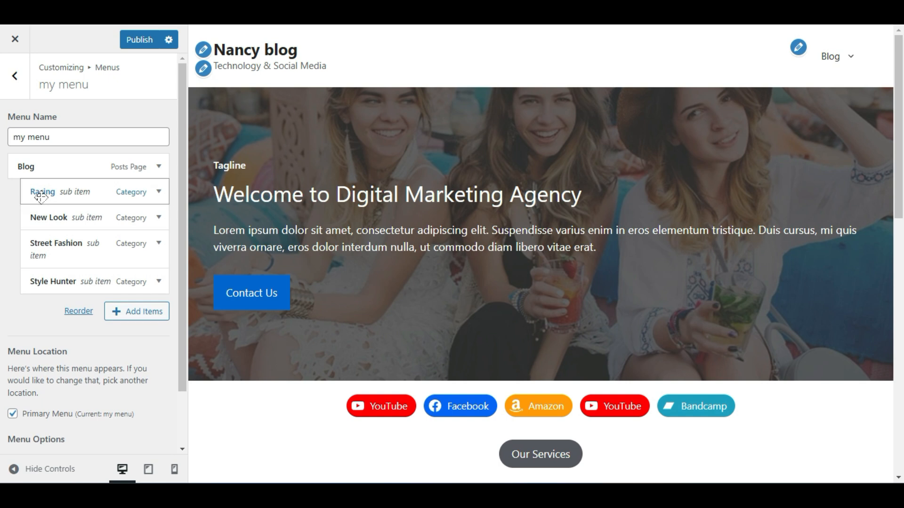
click(132, 46)
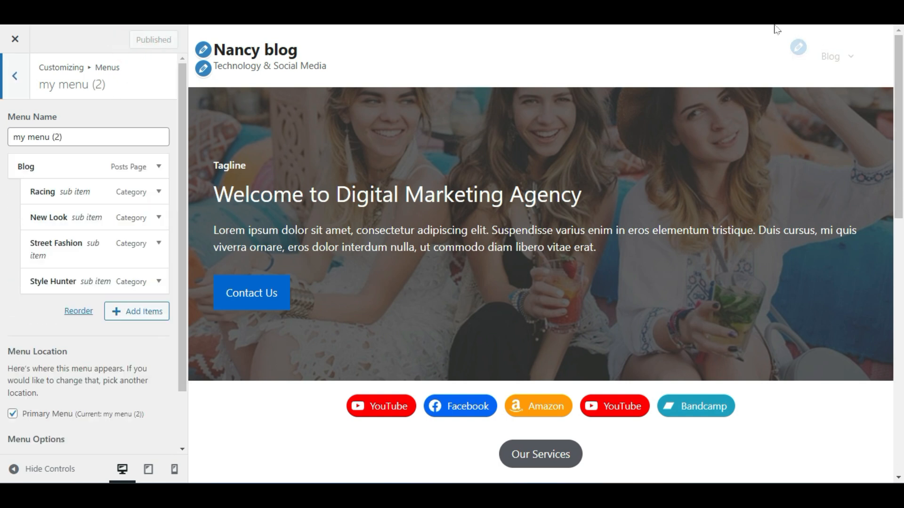
click(18, 84)
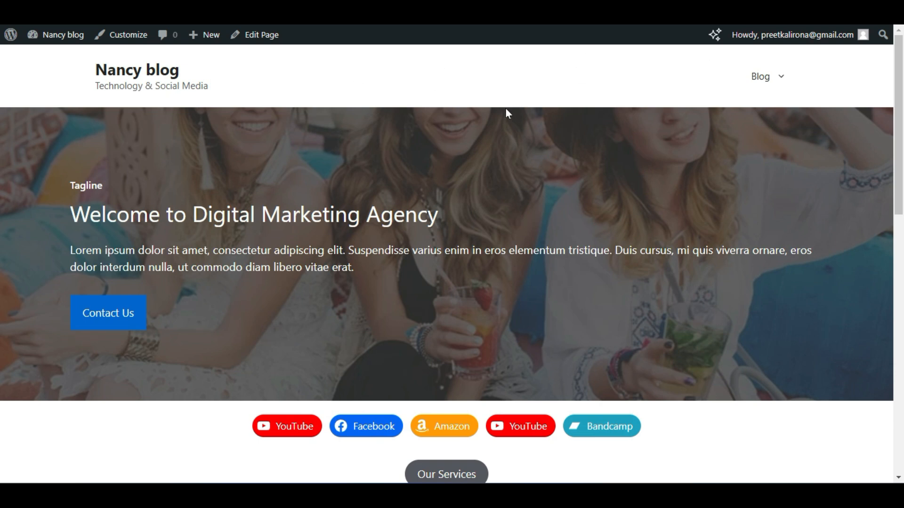
Reopen the site customization and set the header's background color to dark grey #212121
click(117, 43)
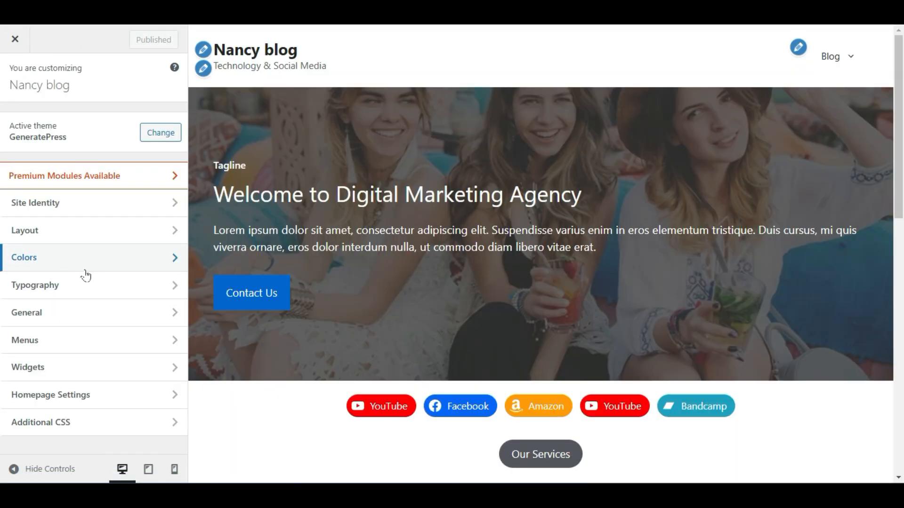
click(97, 262)
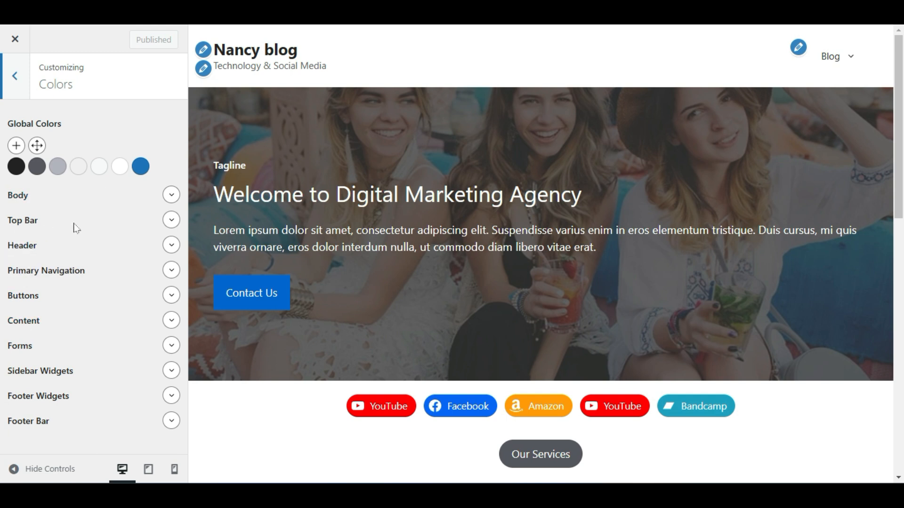
click(29, 249)
scroll(45, 271, down, 1)
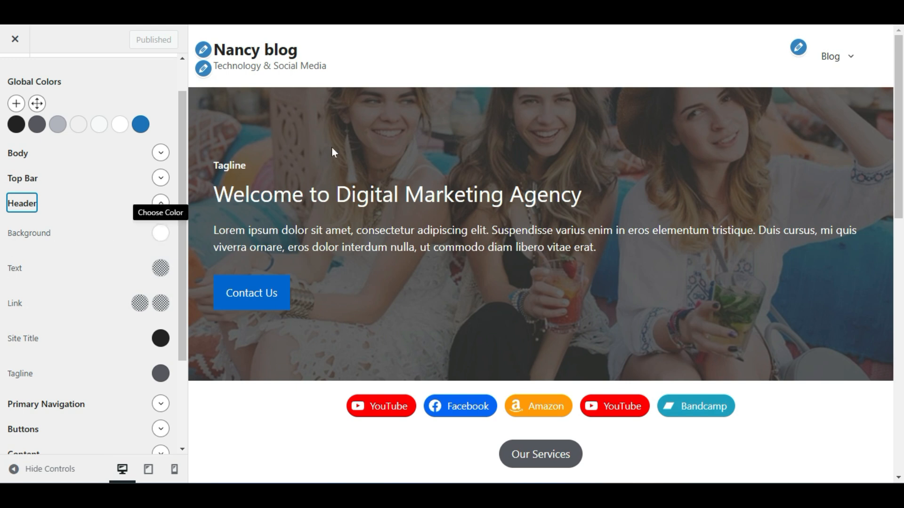
click(160, 233)
drag(111, 304, 12, 344)
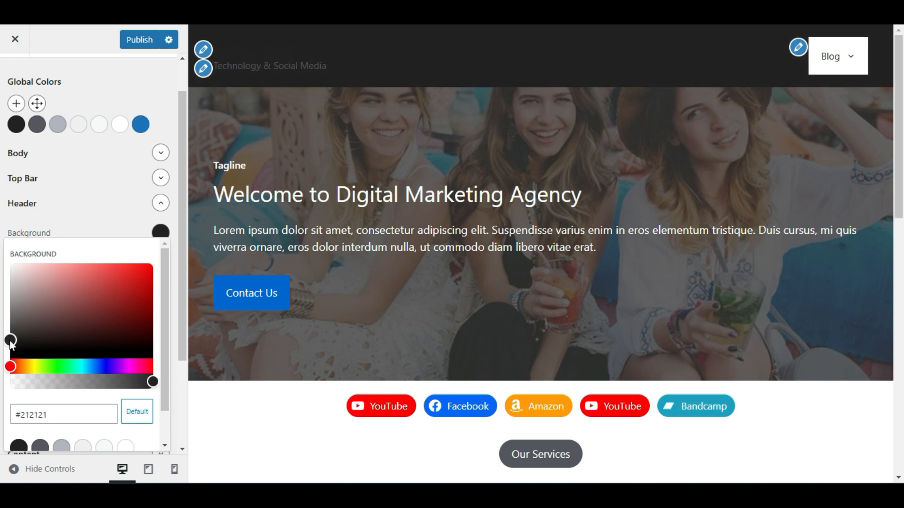
click(82, 226)
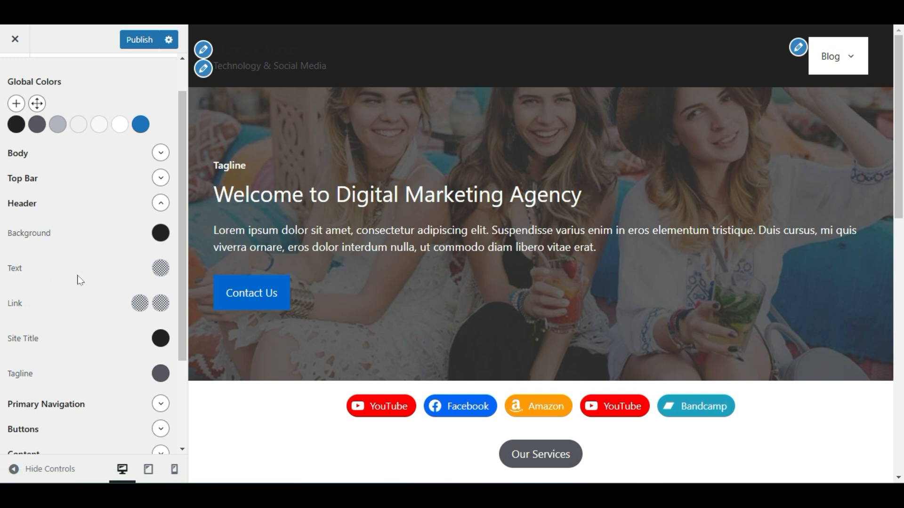
Set the header's text color and its normal link color to white
click(160, 268)
click(61, 117)
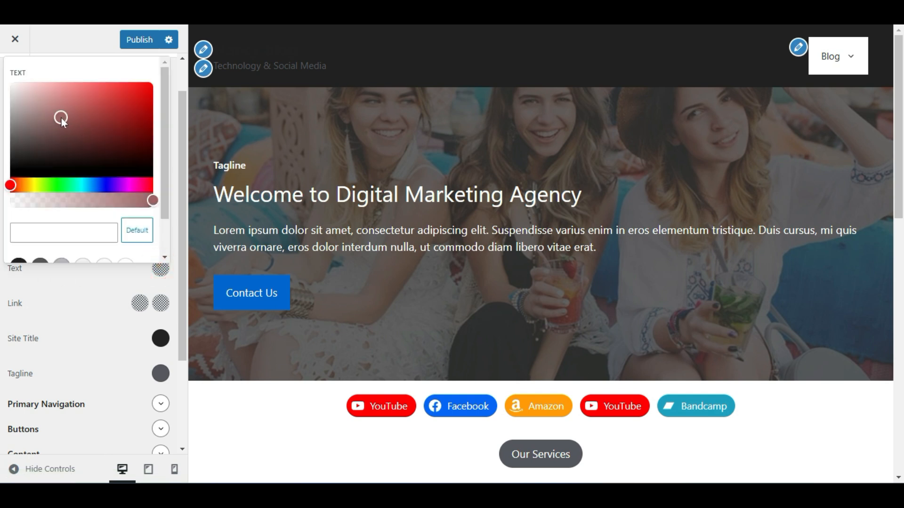
click(10, 83)
click(84, 304)
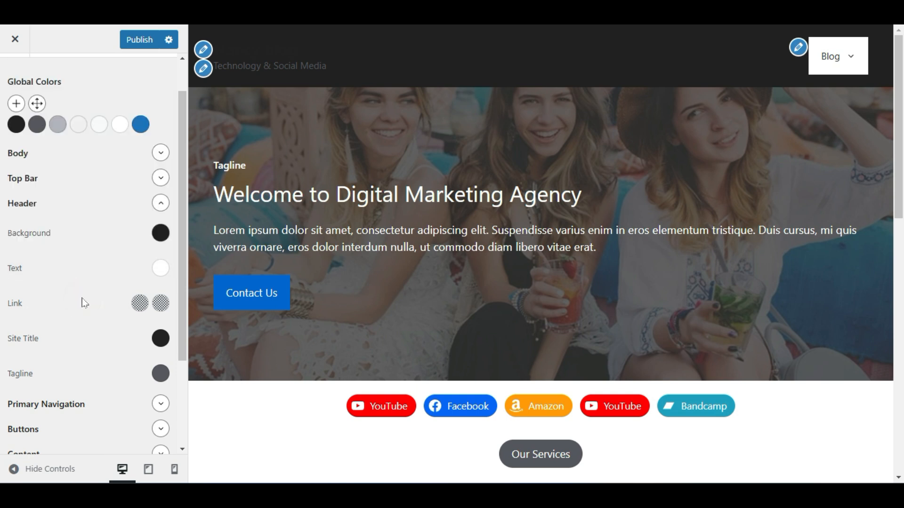
click(136, 305)
drag(43, 117, 9, 84)
click(100, 329)
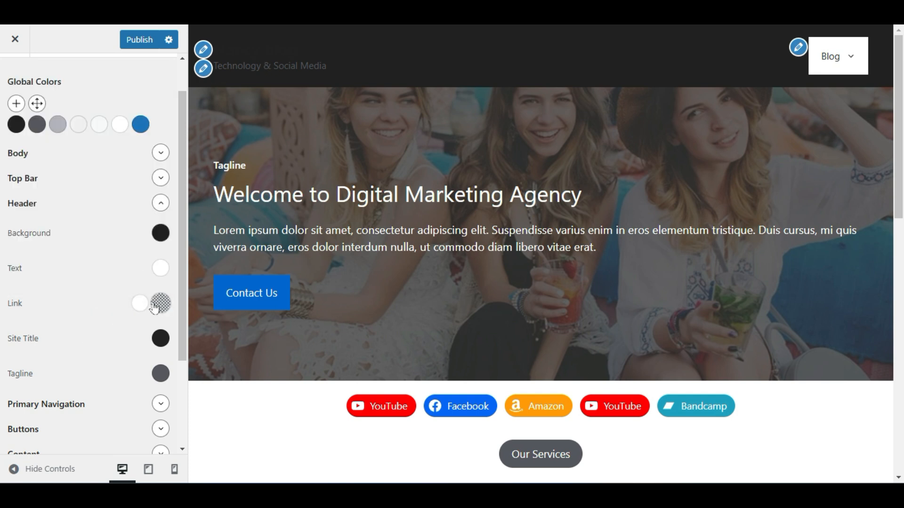
Set the site title color in the header to white, #ffffff
click(161, 339)
click(71, 137)
drag(71, 137, 2, 112)
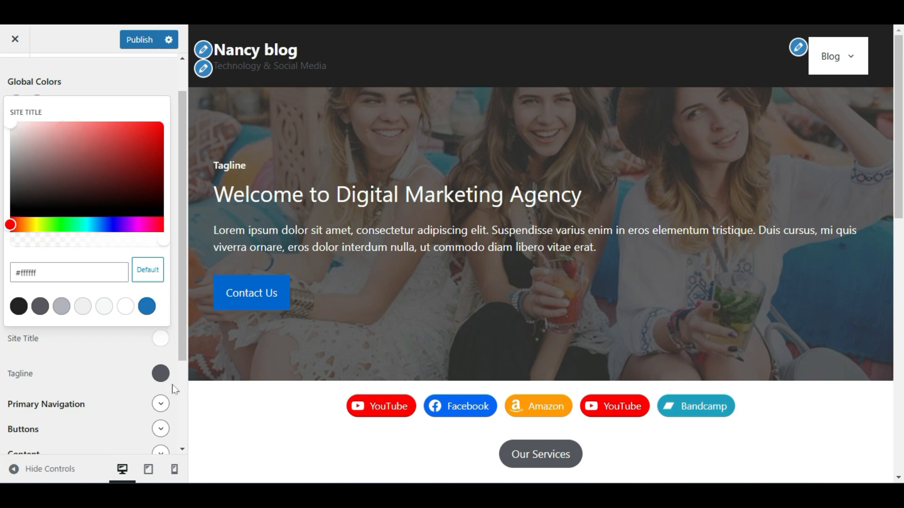
Set the header tagline color to white #ffffff and publish the changes
click(161, 373)
drag(49, 182, 17, 161)
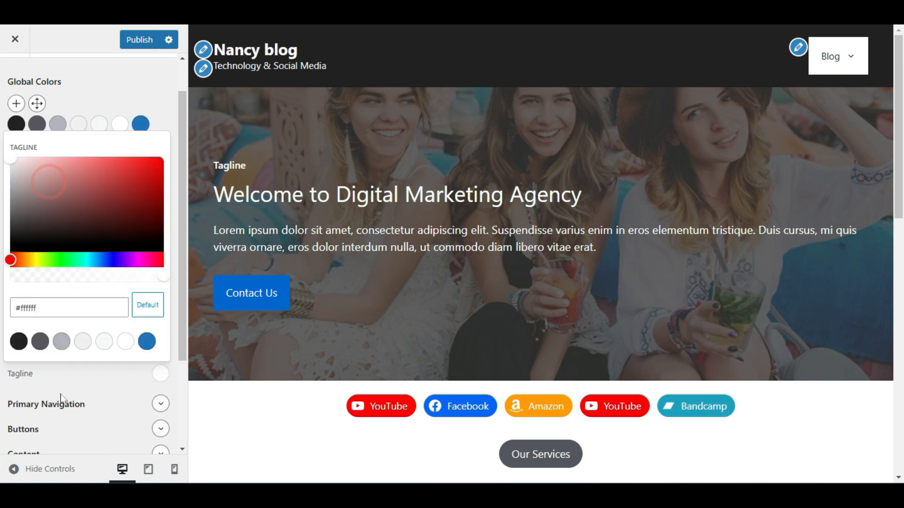
click(102, 379)
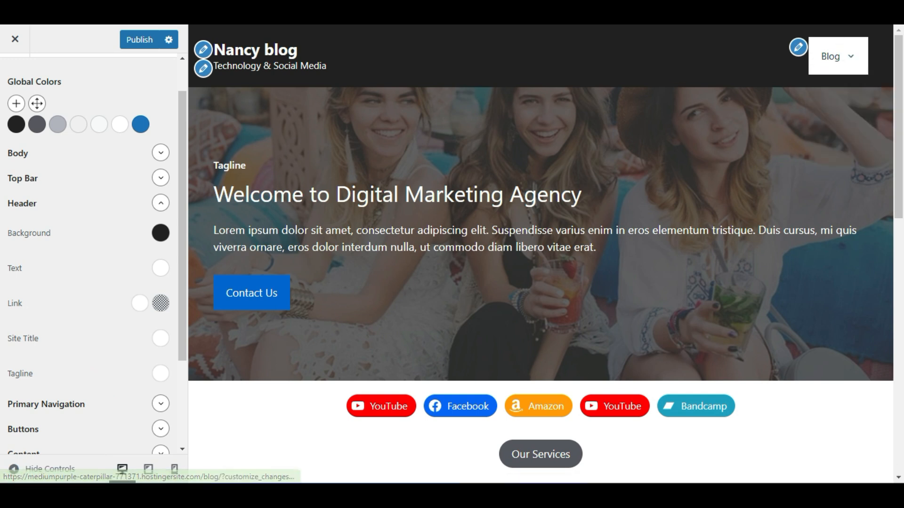
click(137, 41)
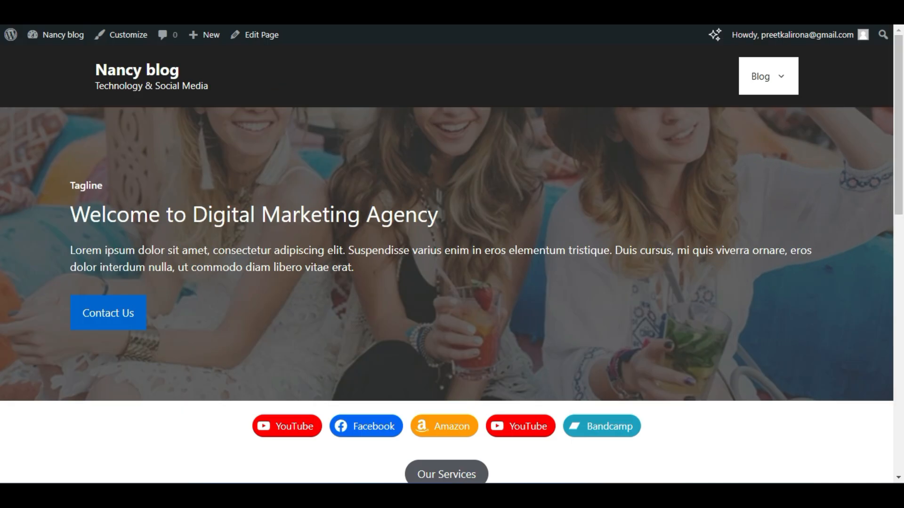
Review the published homepage from the header and blog menu down to the post cards
scroll(250, 278, down, 2)
scroll(251, 278, up, 2)
mouse_move(760, 77)
scroll(531, 220, down, 14)
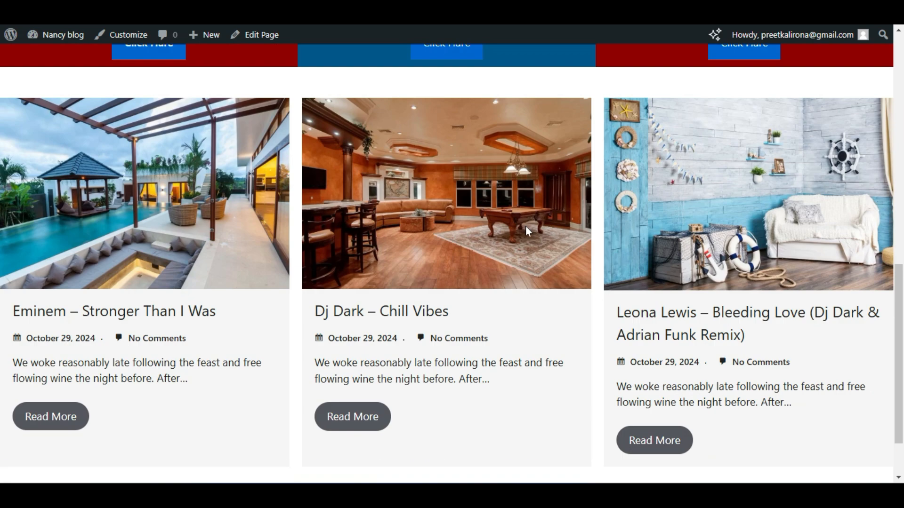
scroll(527, 227, up, 6)
scroll(527, 230, up, 7)
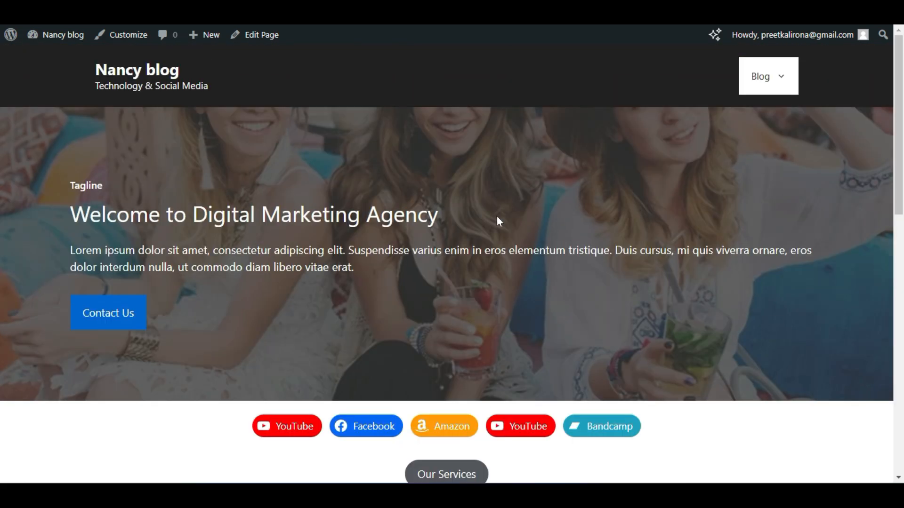
Reopen the site customizer, assign "my Menu" to the Footer Bar's Navigation Menu widget, and publish
click(121, 36)
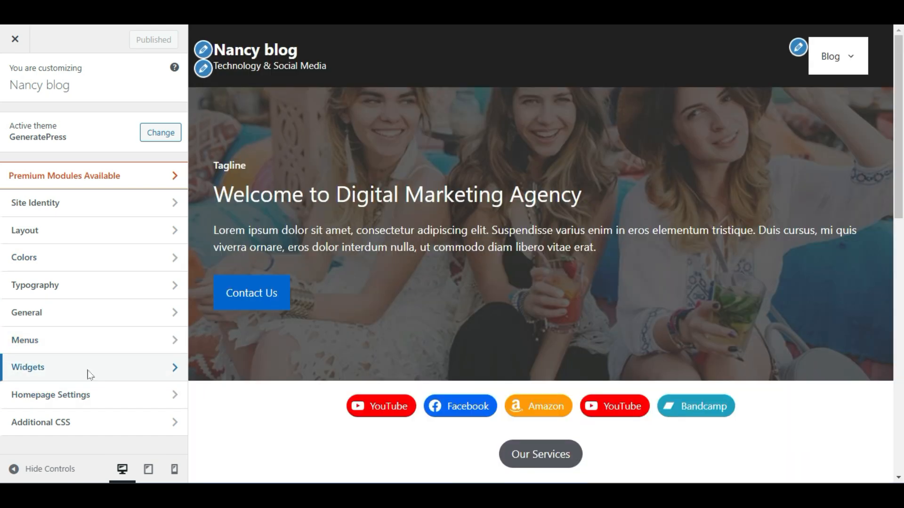
click(88, 375)
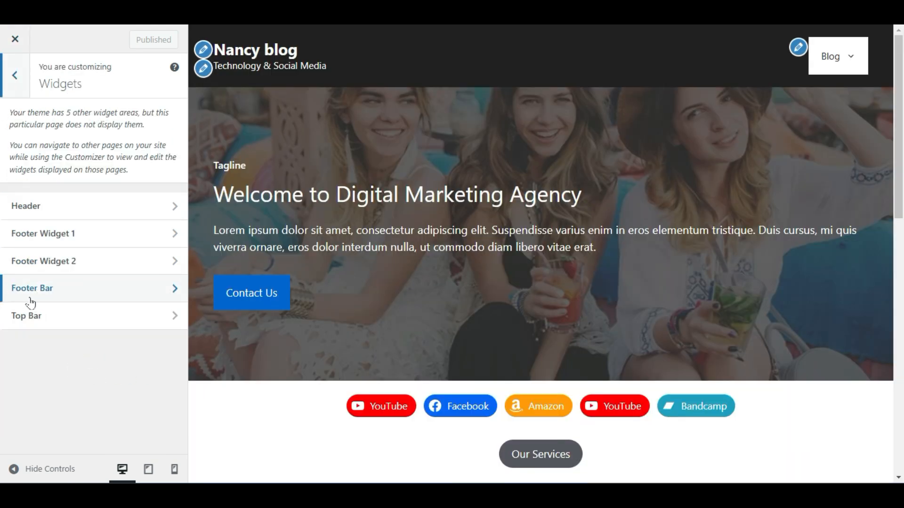
scroll(552, 290, down, 15)
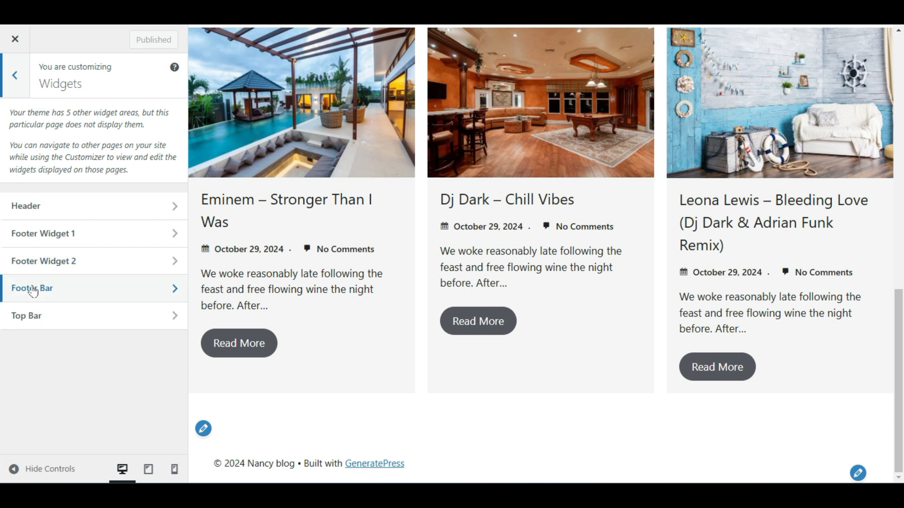
click(46, 297)
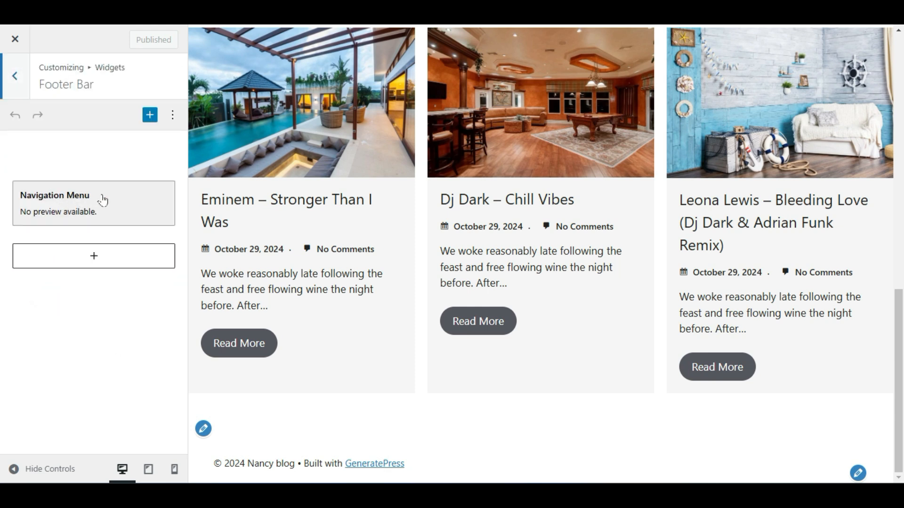
click(94, 213)
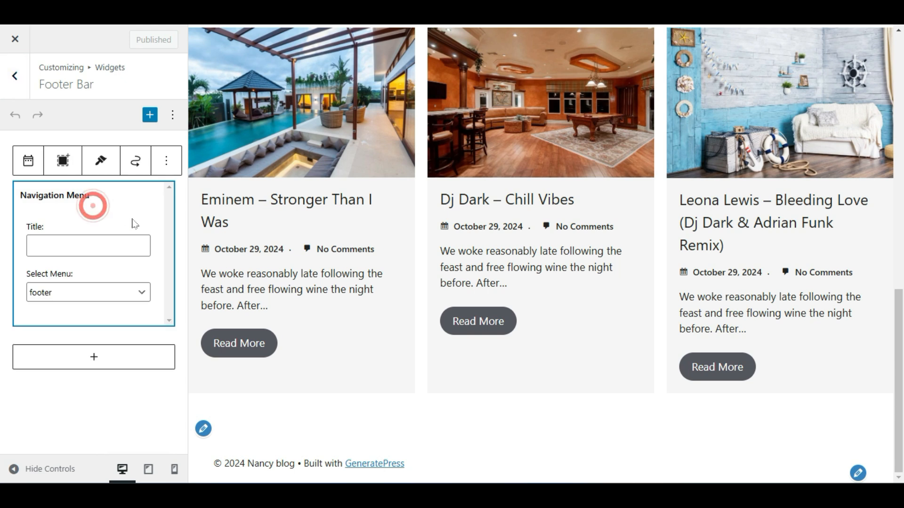
click(46, 304)
click(54, 293)
click(78, 295)
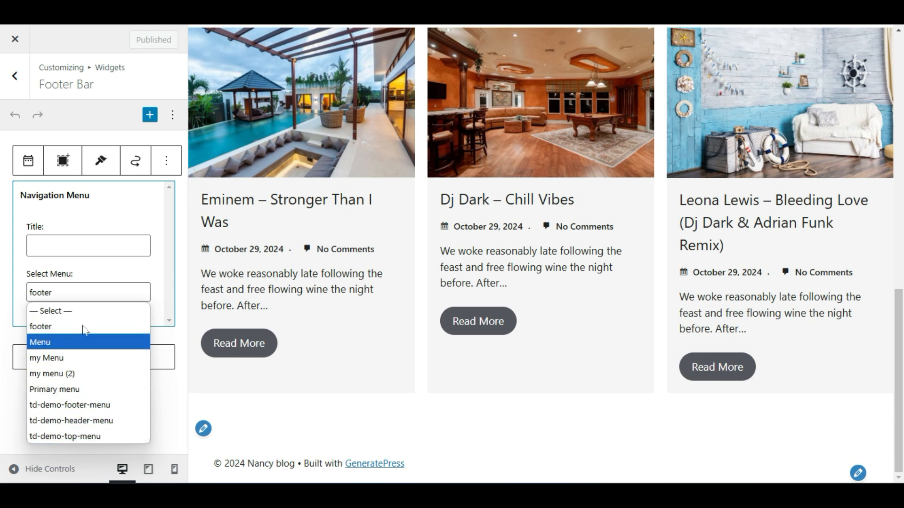
click(72, 360)
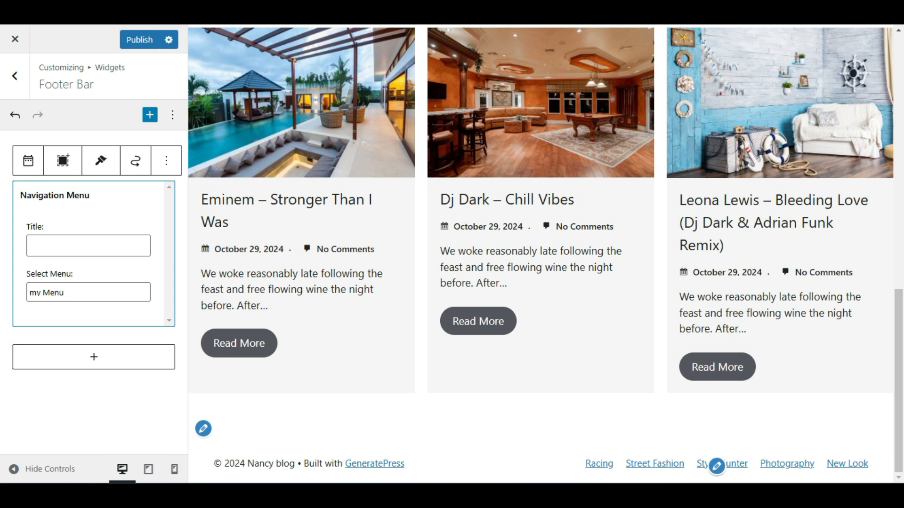
click(128, 40)
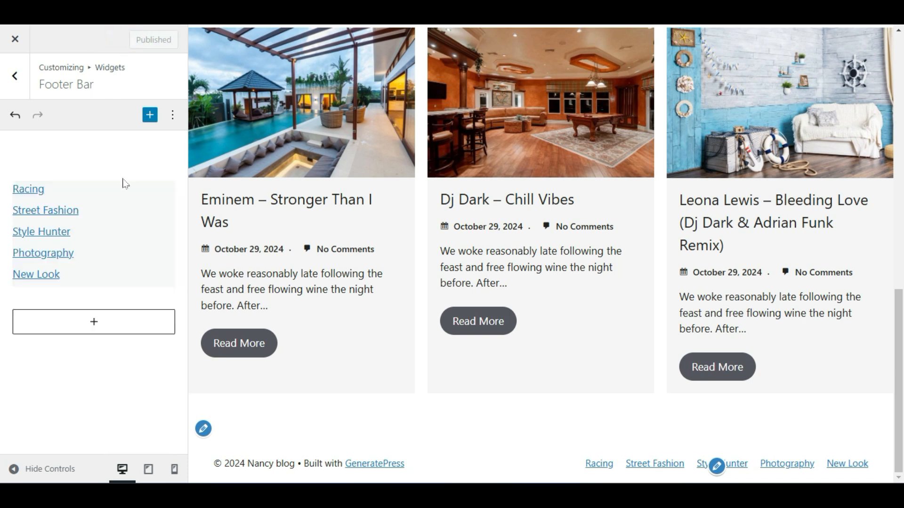
Set the Footer Bar background color to black #000000 in the theme color settings
click(13, 75)
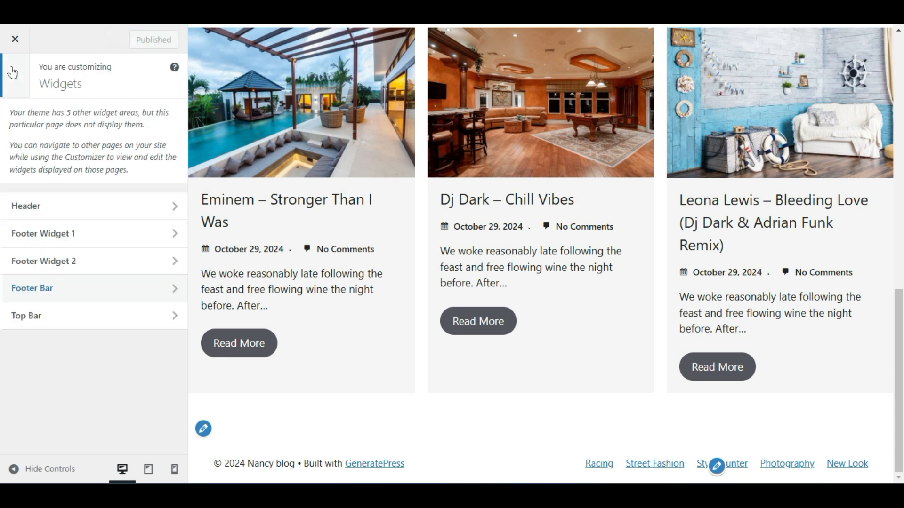
click(13, 75)
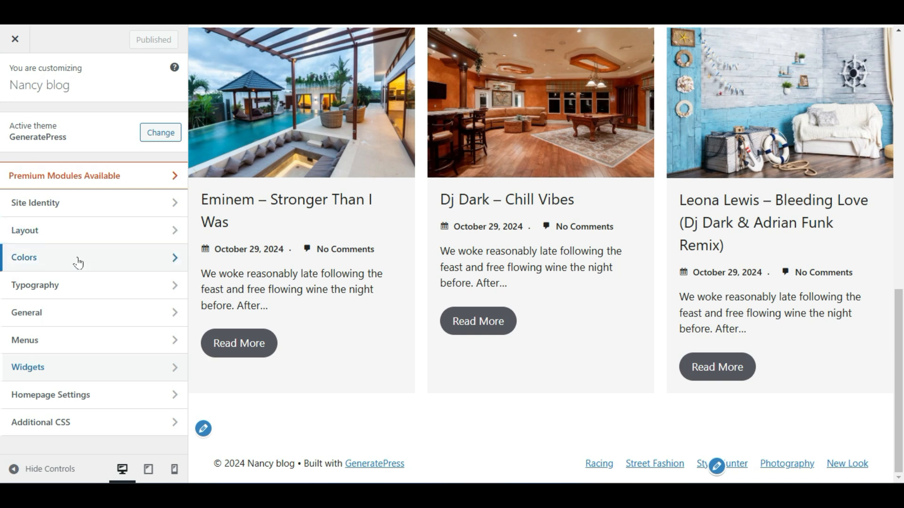
click(55, 264)
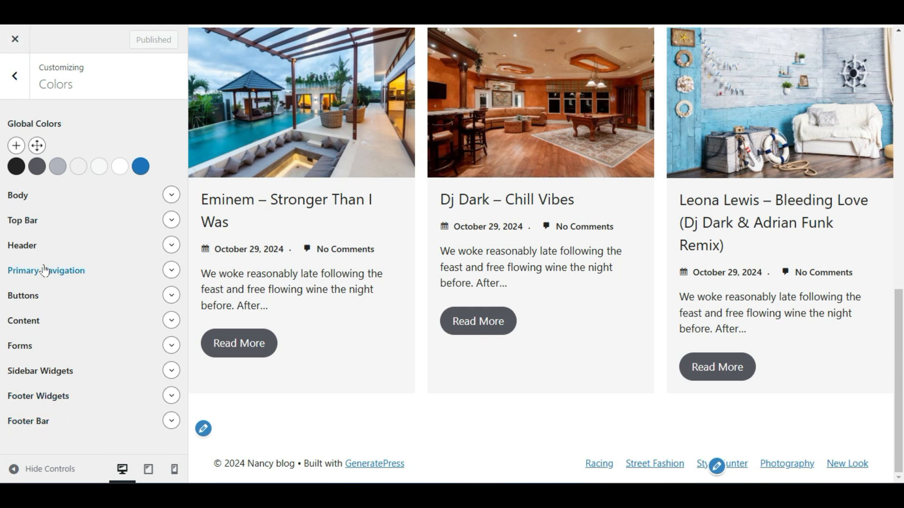
click(44, 420)
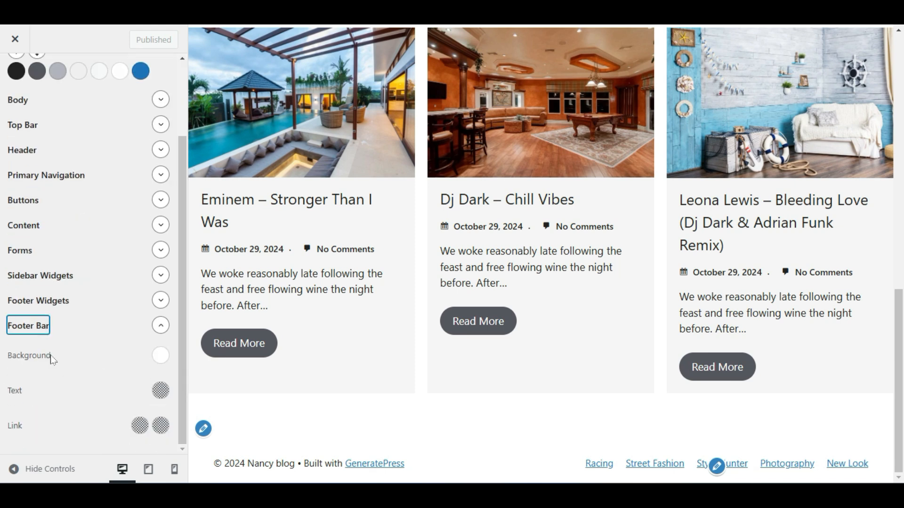
click(160, 356)
drag(74, 210, 11, 238)
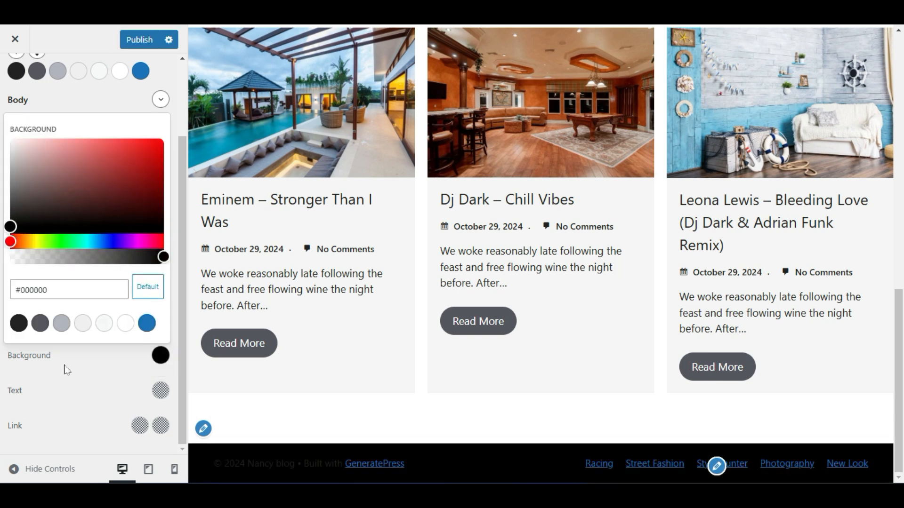
click(74, 388)
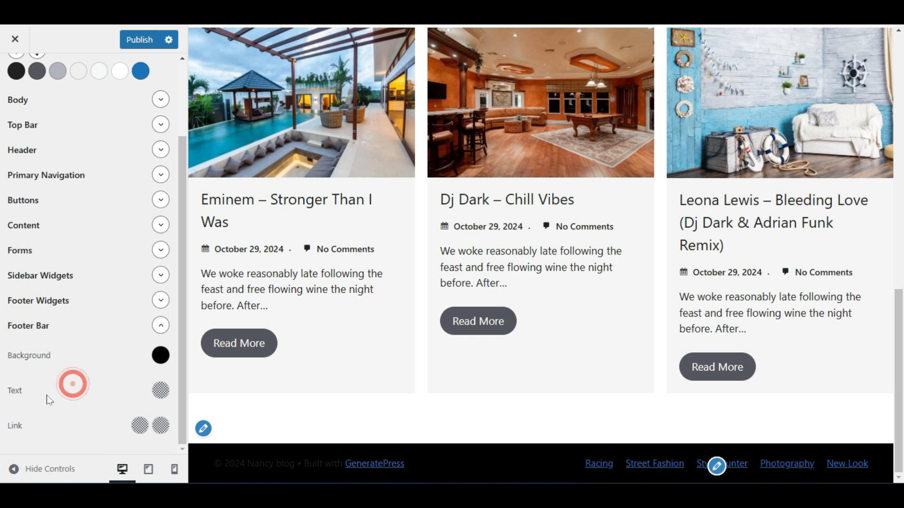
Set the Footer Bar text color to white #ffffff
click(161, 393)
drag(65, 207, 3, 172)
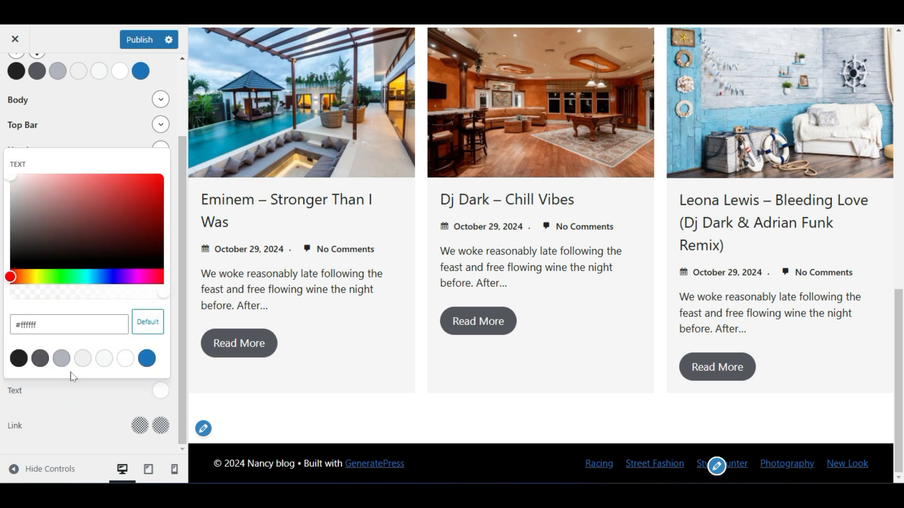
click(85, 420)
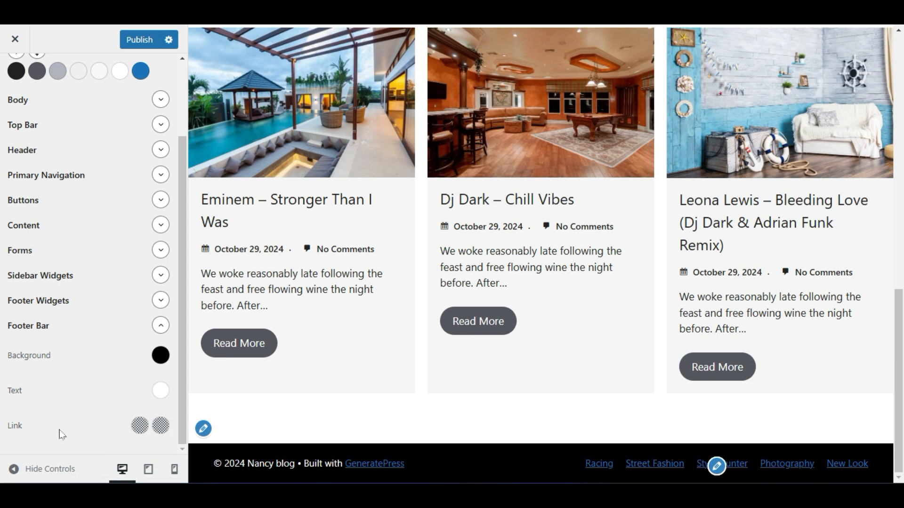
Set the Footer Bar link color to a light red, about #ff5d5d, and publish the changes
click(140, 426)
drag(51, 243, 17, 227)
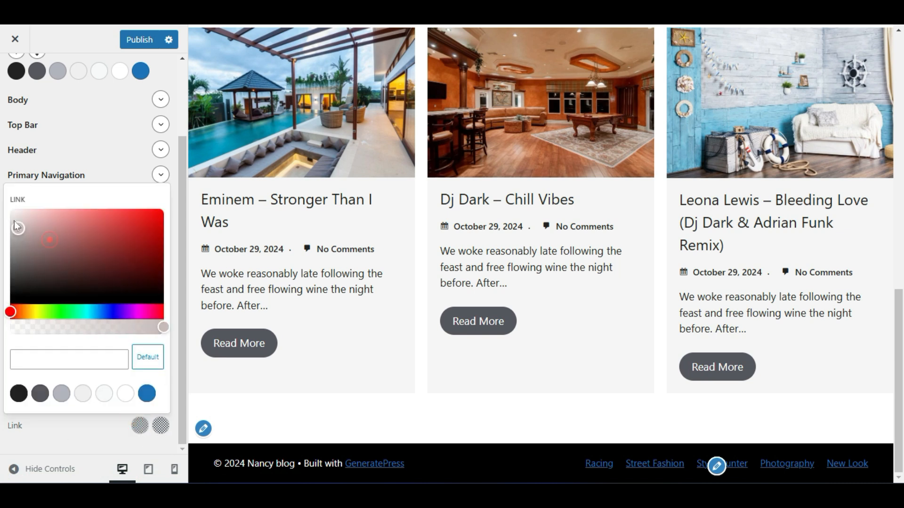
drag(141, 229, 163, 212)
drag(132, 260, 103, 210)
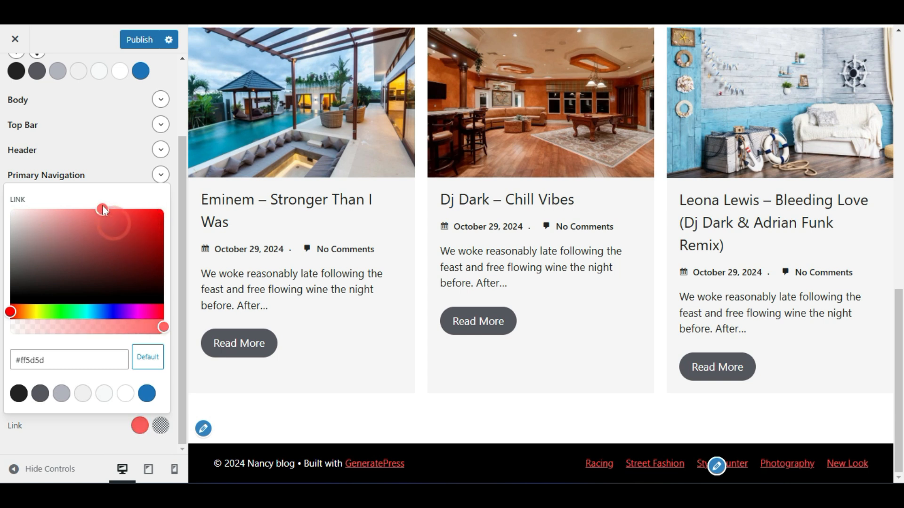
click(109, 435)
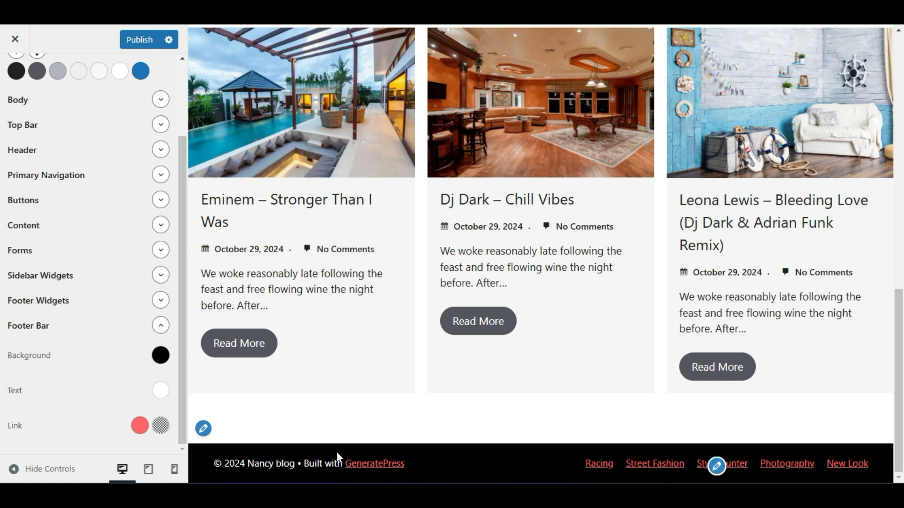
click(151, 41)
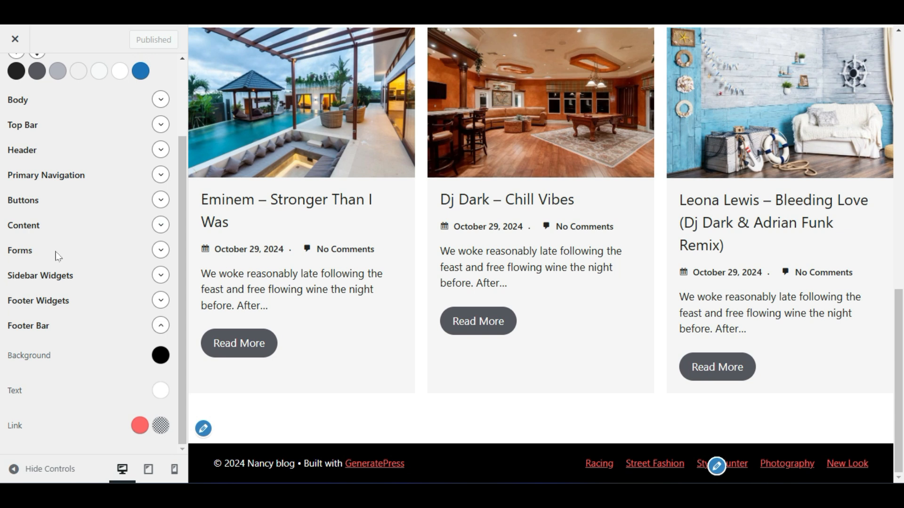
Leave the color settings and examine the homepage preview from header to footer
scroll(21, 219, up, 3)
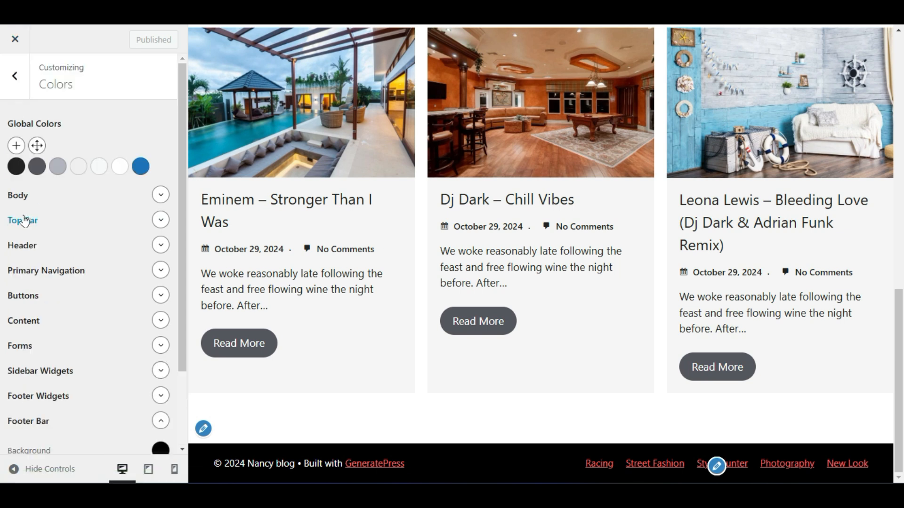
click(13, 78)
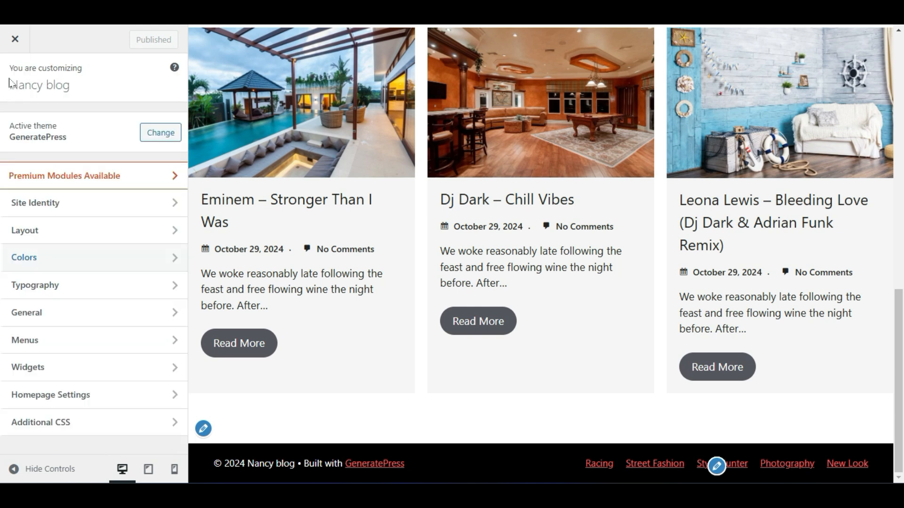
scroll(509, 240, up, 10)
scroll(508, 240, down, 10)
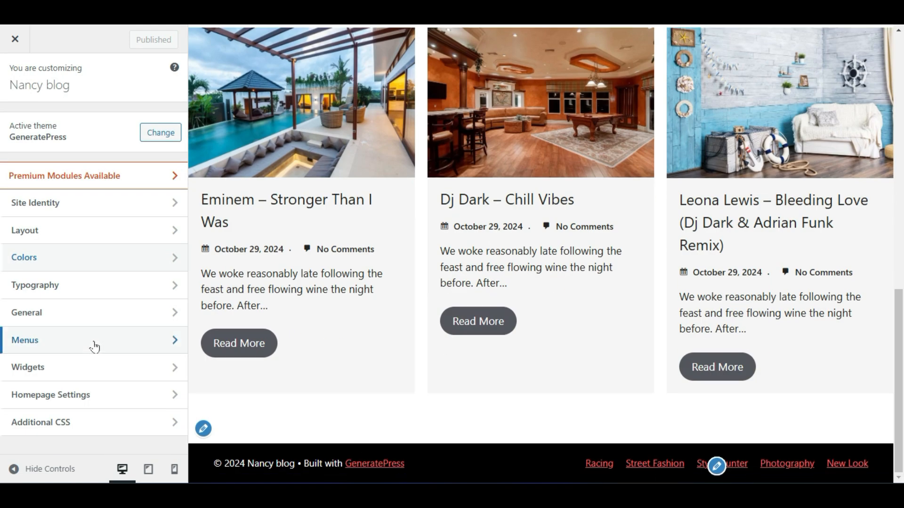
scroll(306, 335, up, 10)
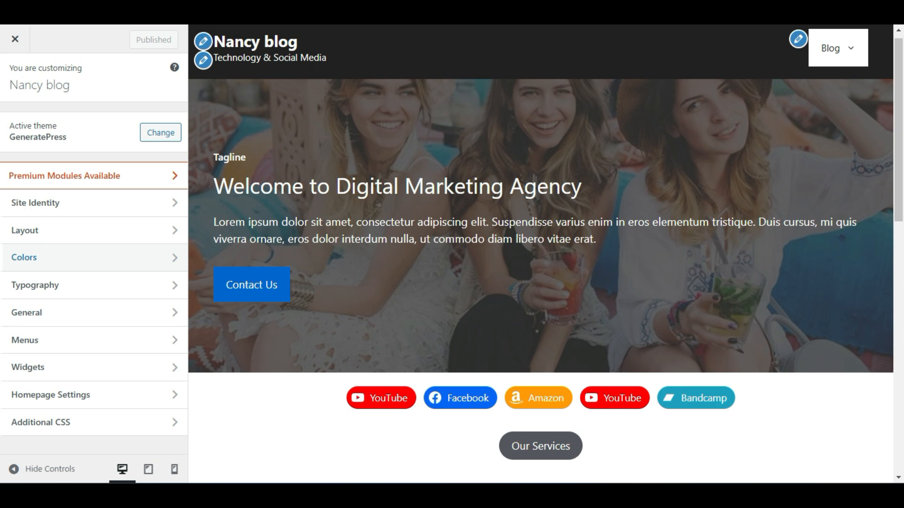
scroll(360, 337, down, 5)
scroll(466, 303, up, 5)
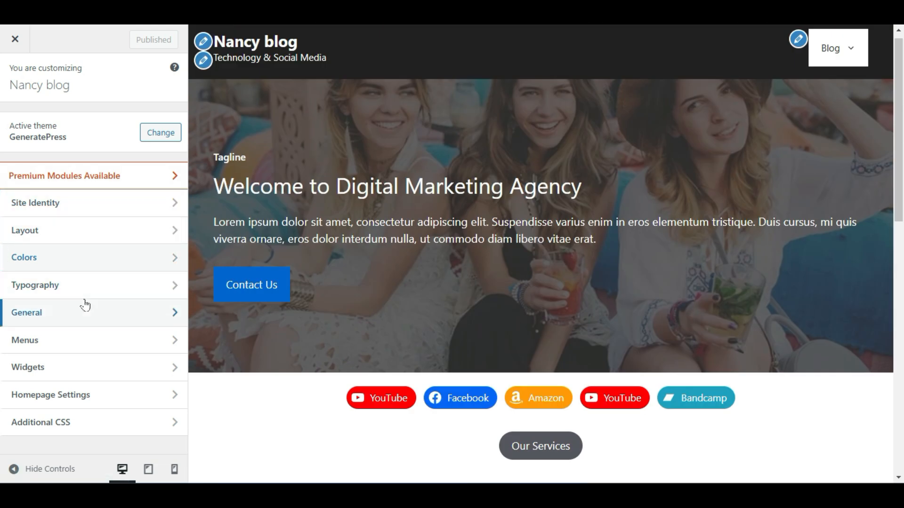
Add a typography entry in the Typography Manager with Site Title as its target element
click(104, 289)
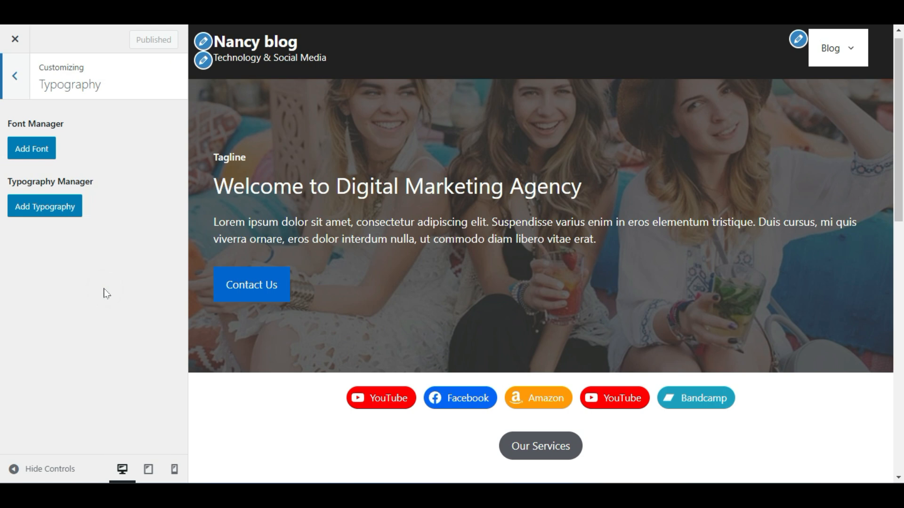
click(53, 215)
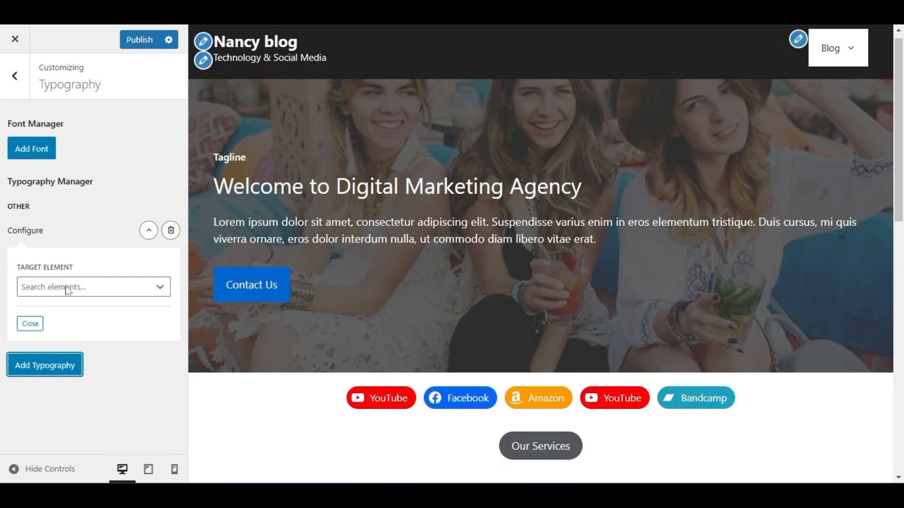
click(68, 287)
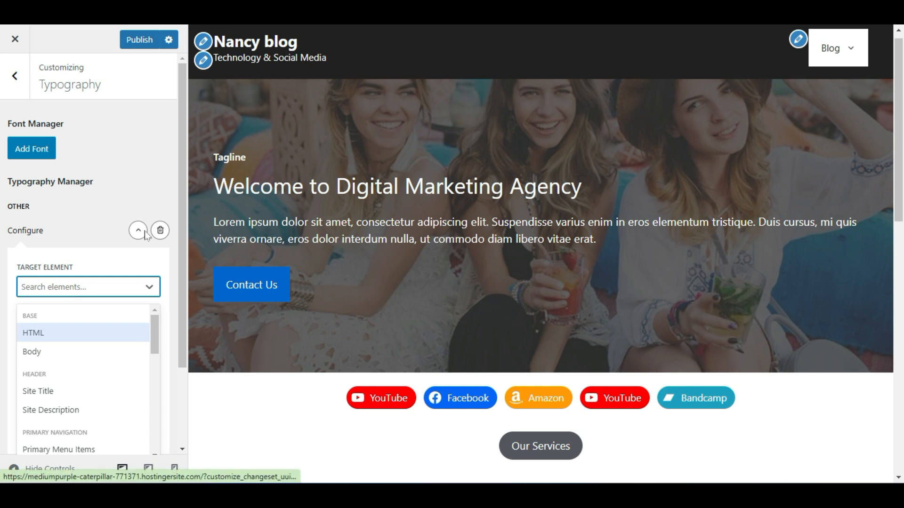
scroll(58, 360, down, 1)
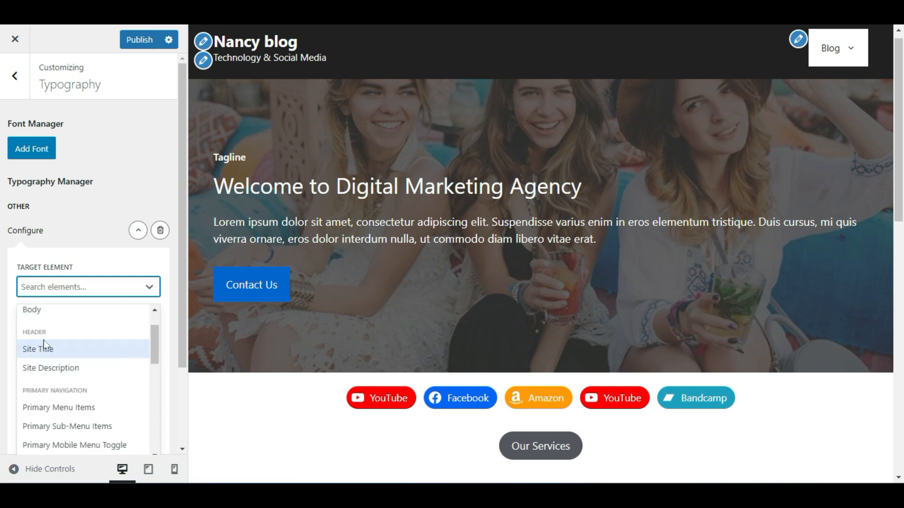
click(68, 353)
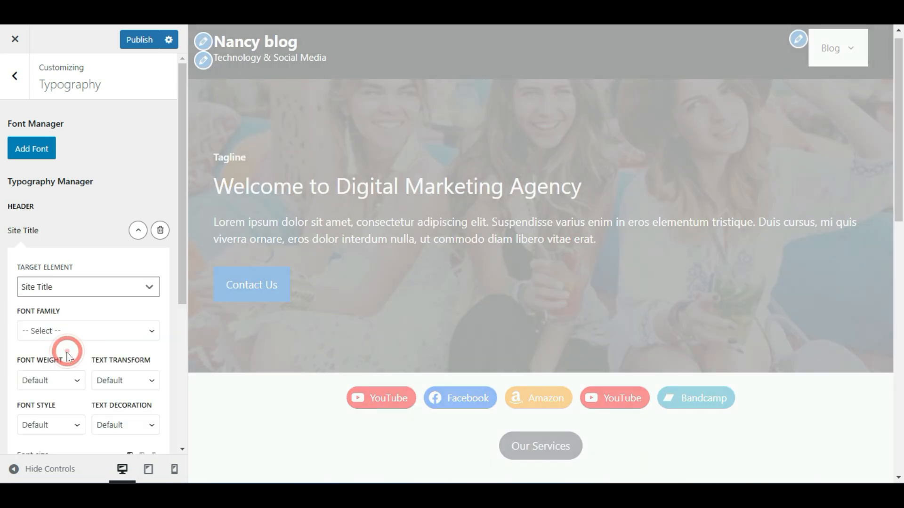
Set the Site Title entry's font family to Inherit and check the other font family choices
scroll(2, 286, down, 1)
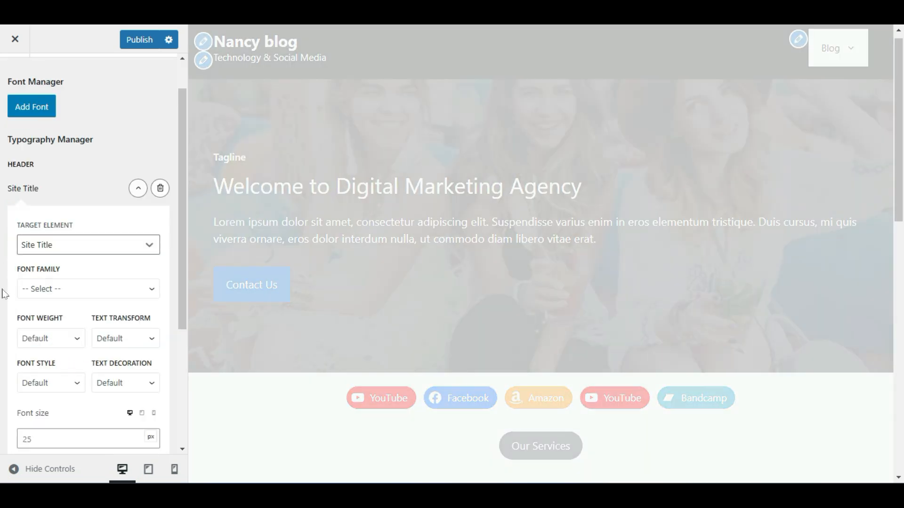
click(41, 289)
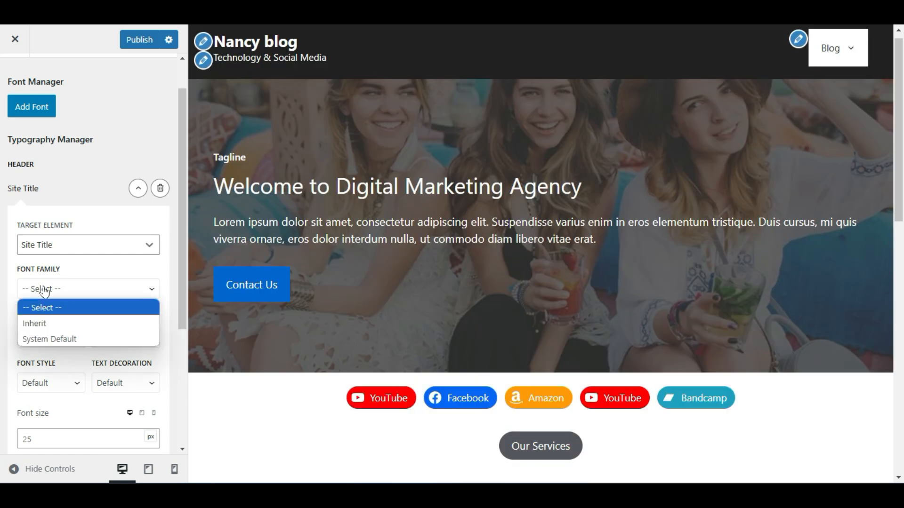
click(59, 324)
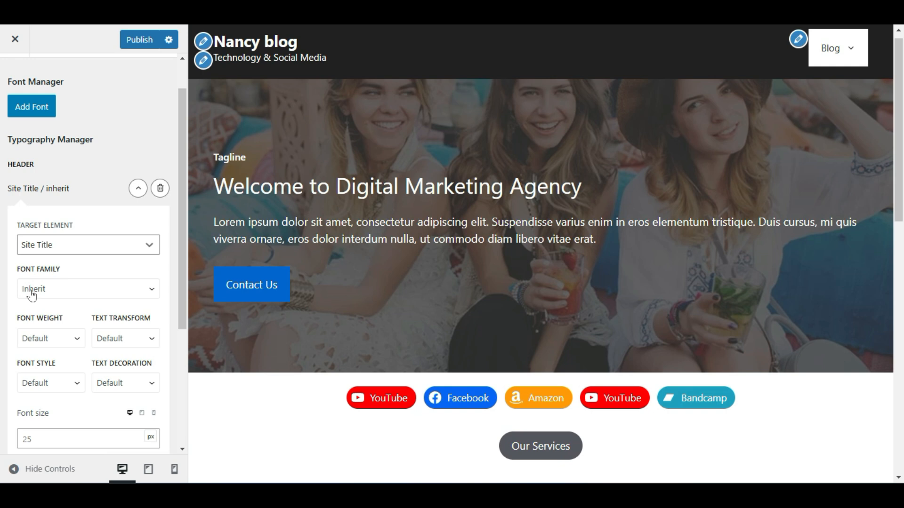
click(29, 292)
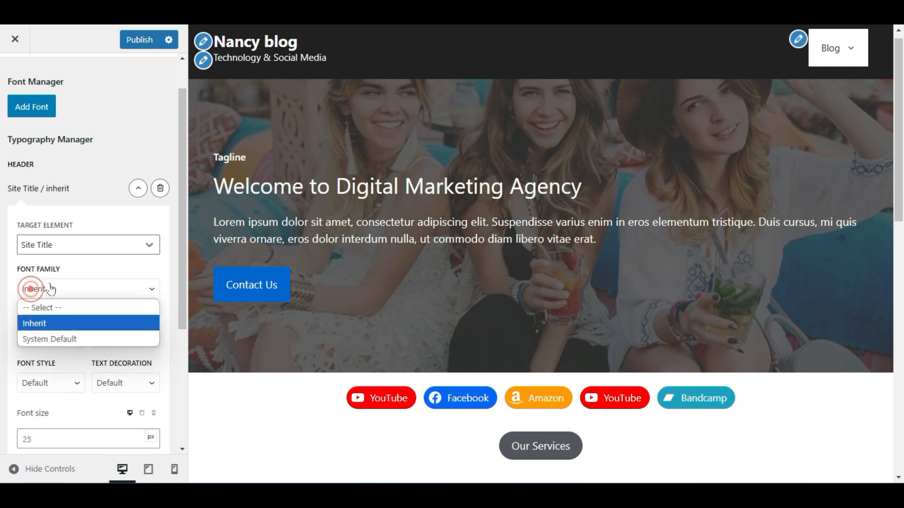
scroll(2, 223, up, 1)
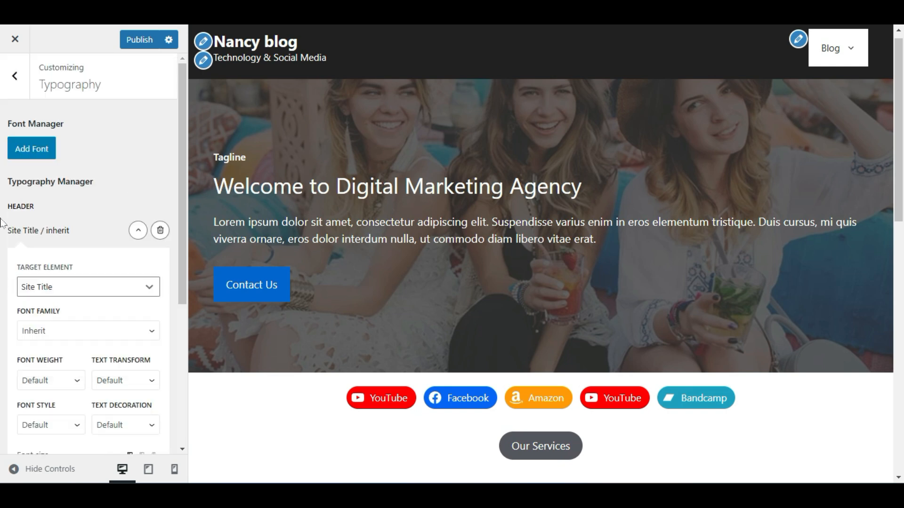
Try to add the Arial system font in the Font Manager
click(33, 151)
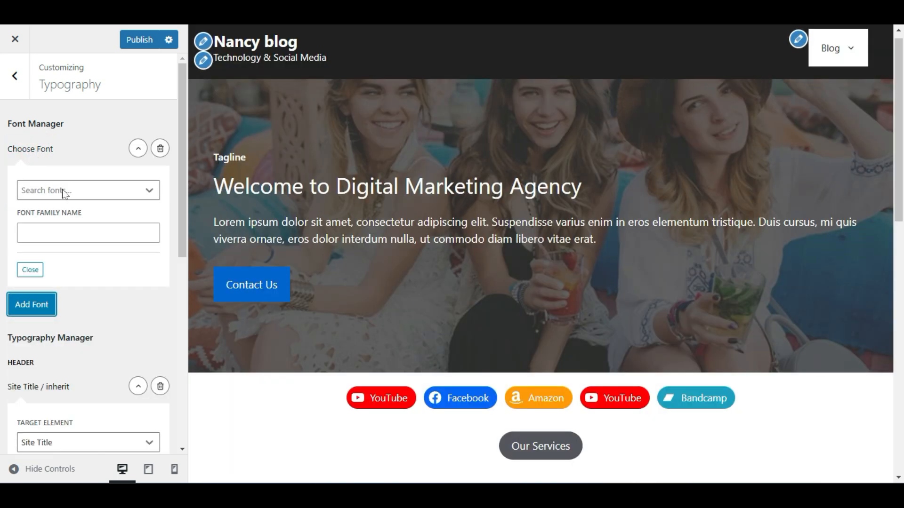
click(52, 188)
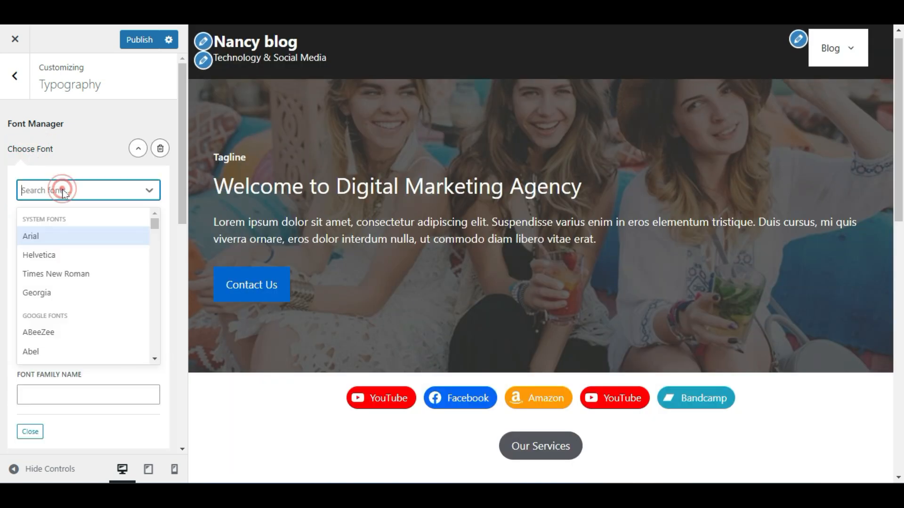
click(41, 240)
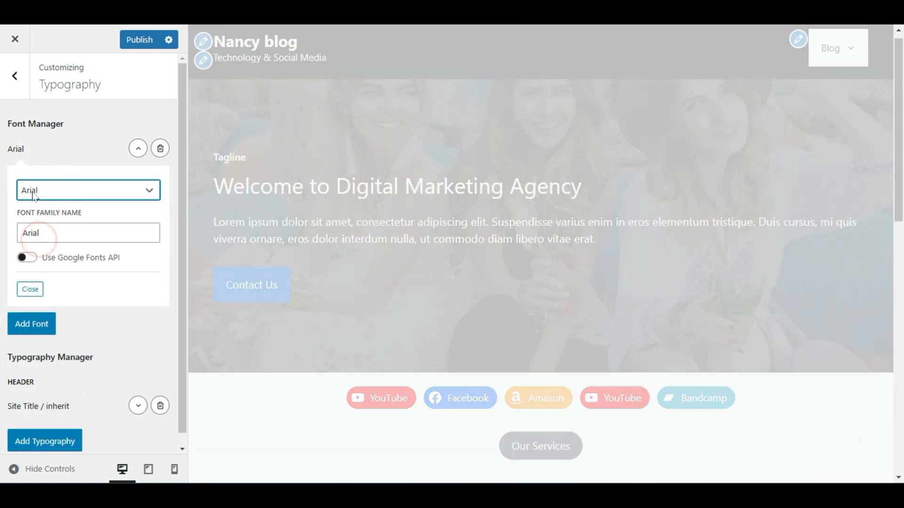
click(31, 327)
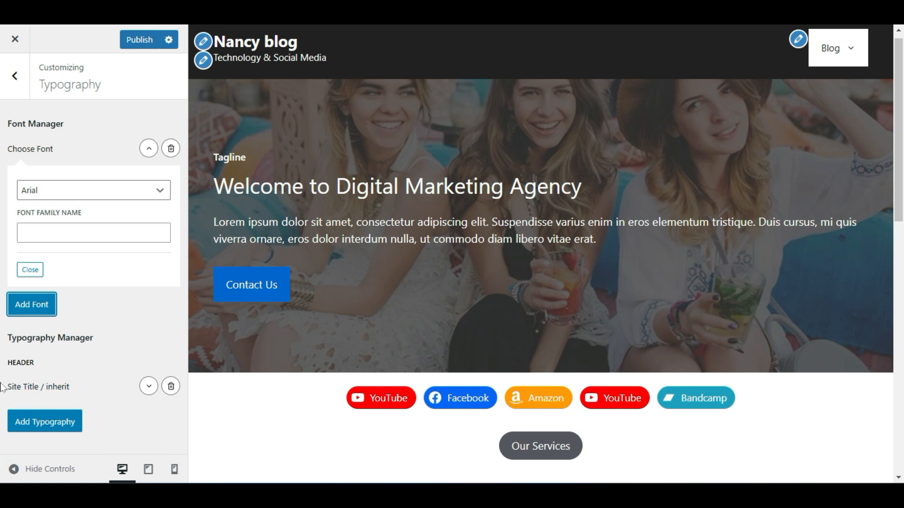
click(22, 422)
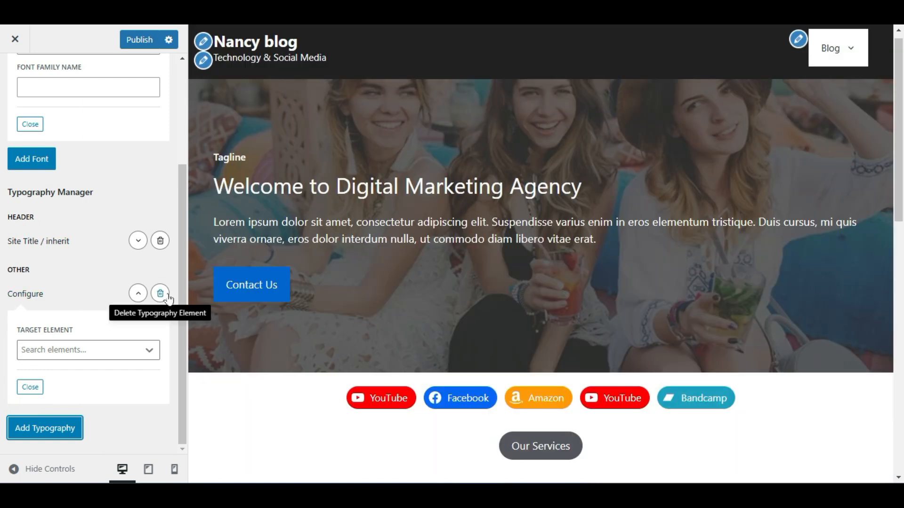
click(168, 296)
key(Return)
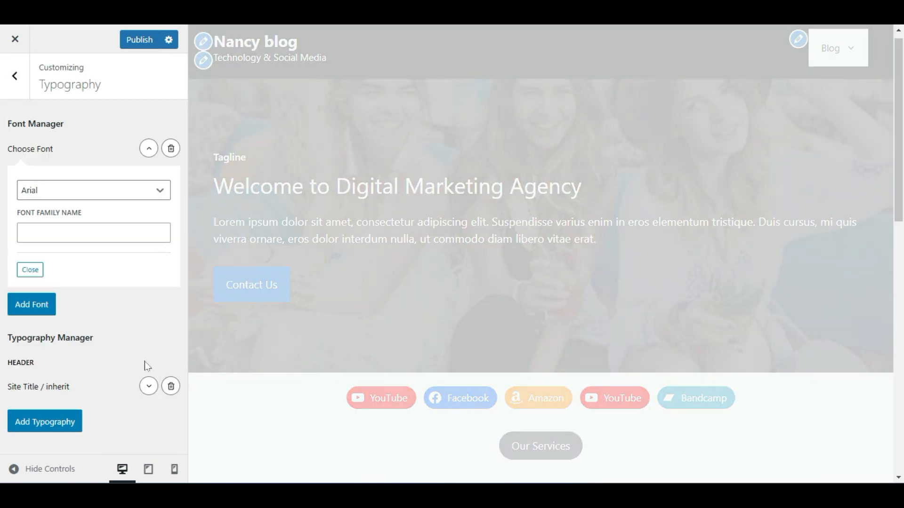
Delete the Site Title typography entry and collapse the open font entry in the Font Manager
click(171, 386)
click(507, 82)
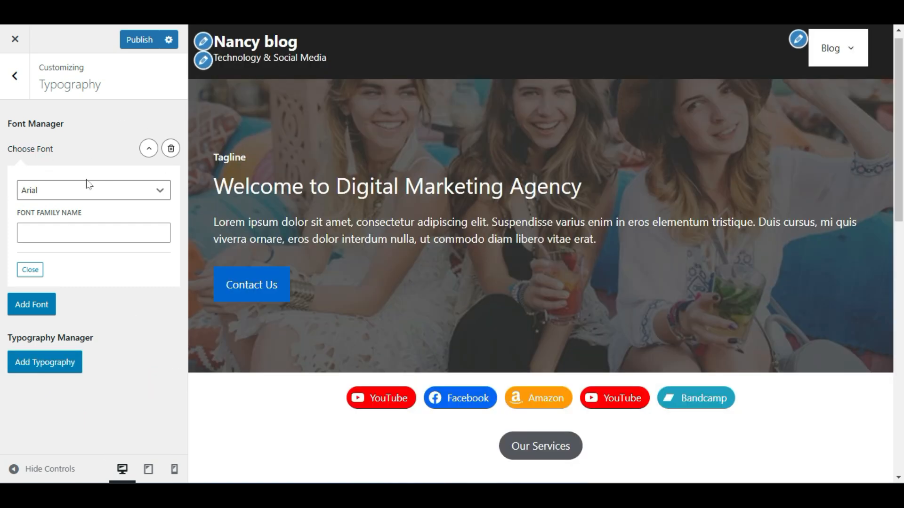
click(149, 154)
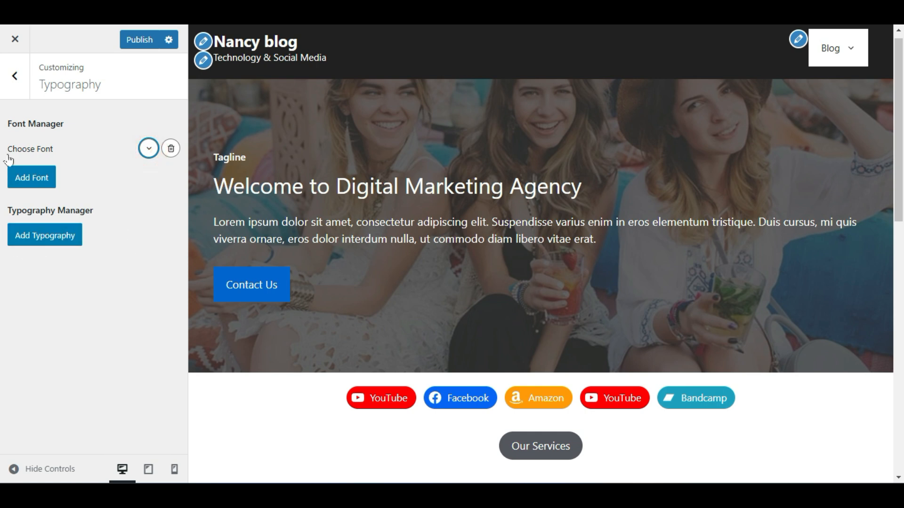
Add a new entry in the Typography Manager and set its target element to Site Title
click(22, 231)
click(29, 229)
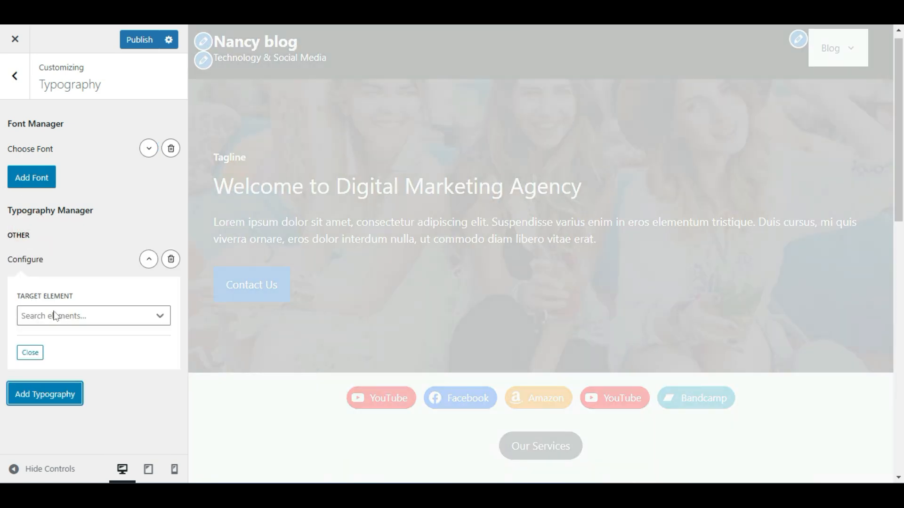
click(69, 314)
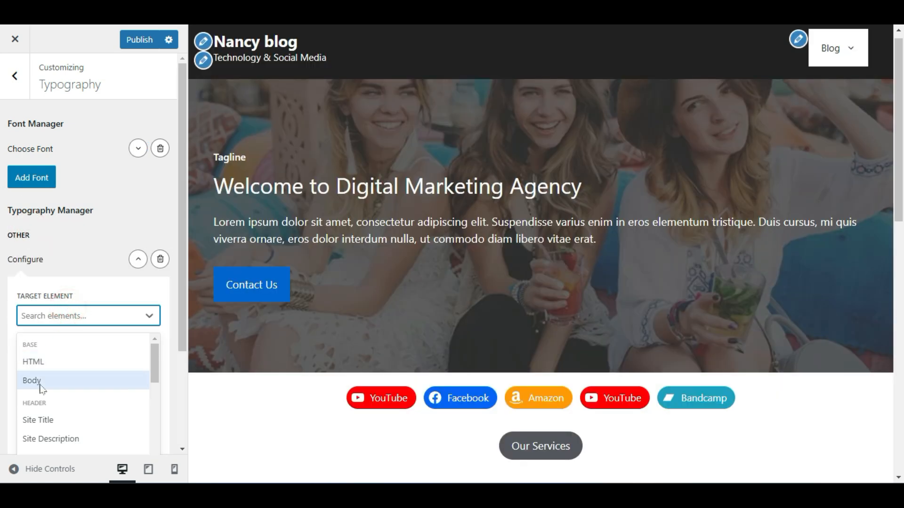
click(54, 420)
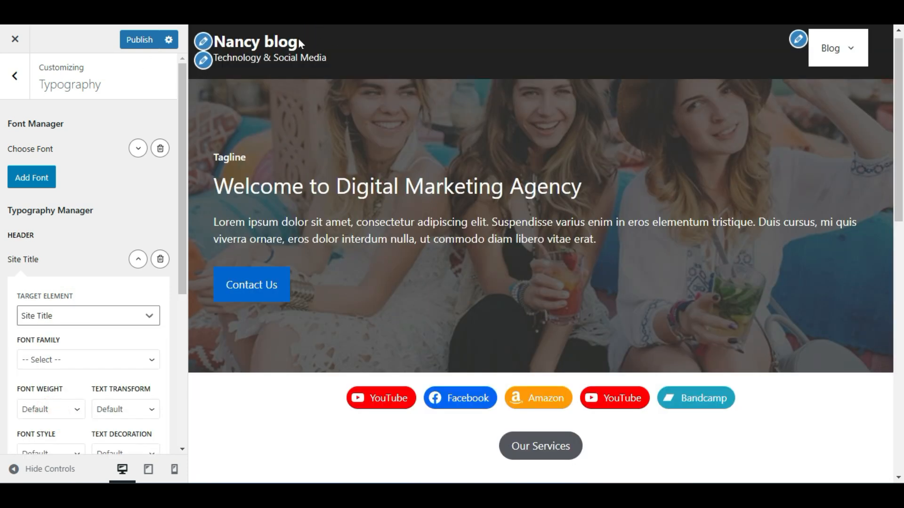
Try to assign the blank font entry as the Site Title's font family
scroll(2, 336, down, 1)
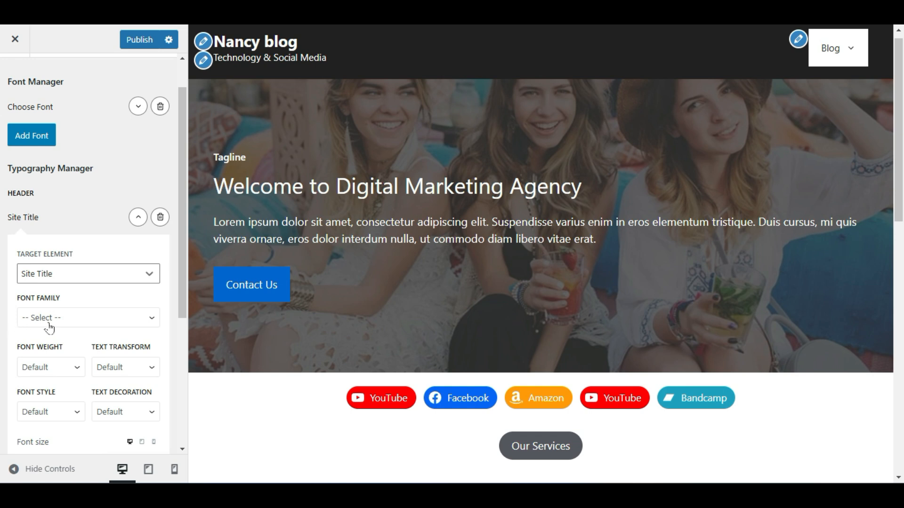
click(72, 322)
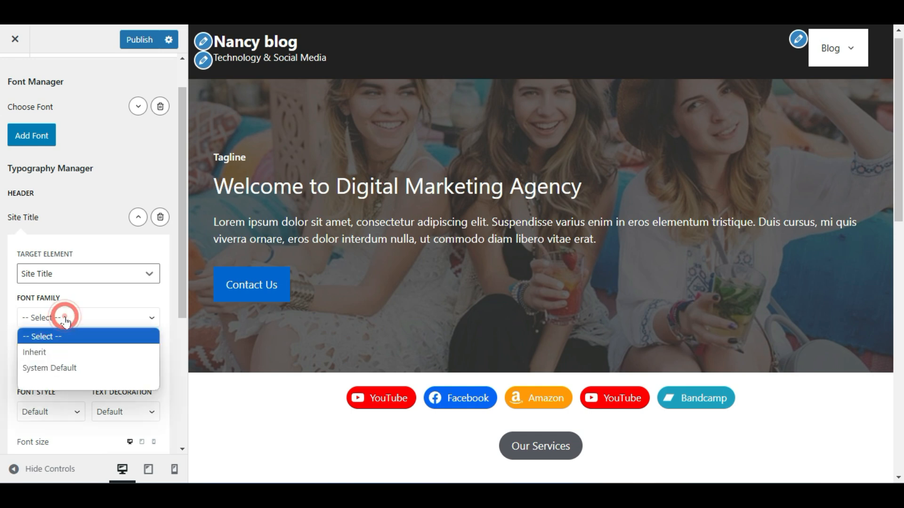
click(72, 382)
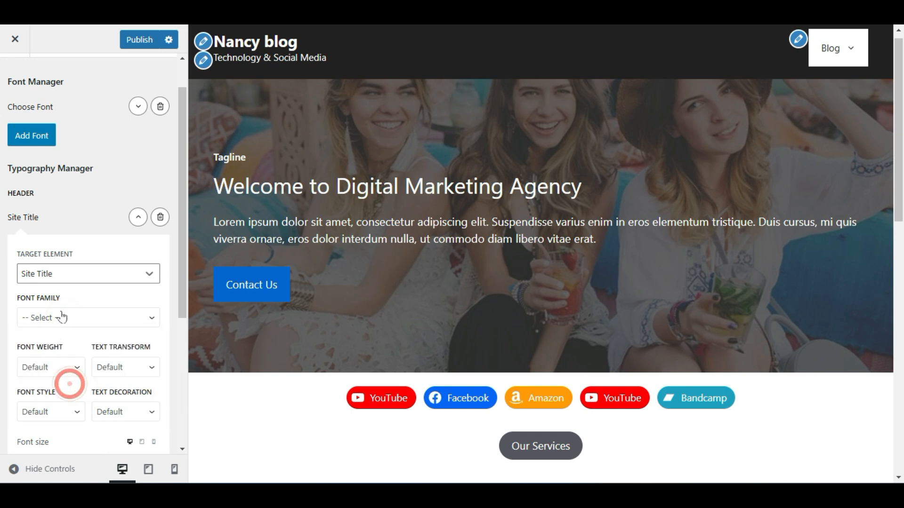
click(60, 318)
click(76, 150)
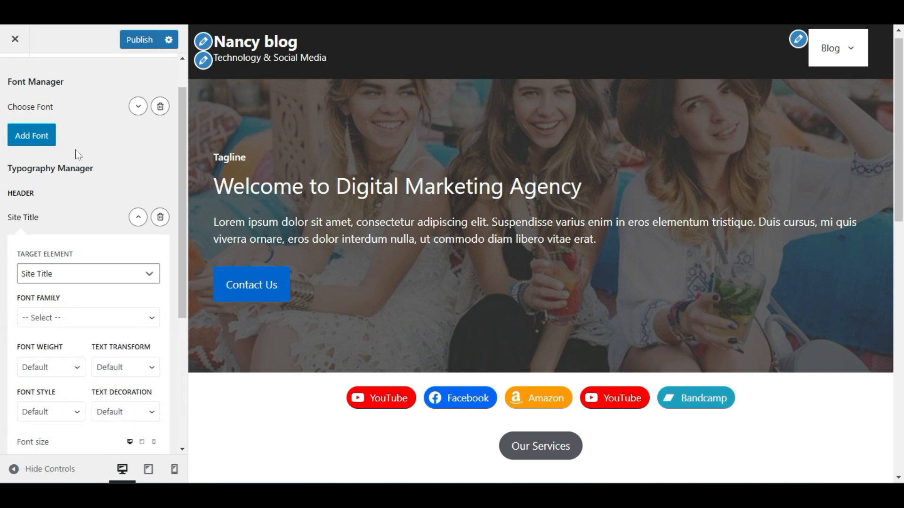
Try again to add Arial through a new Font Manager entry and collapse that entry
click(30, 141)
click(40, 144)
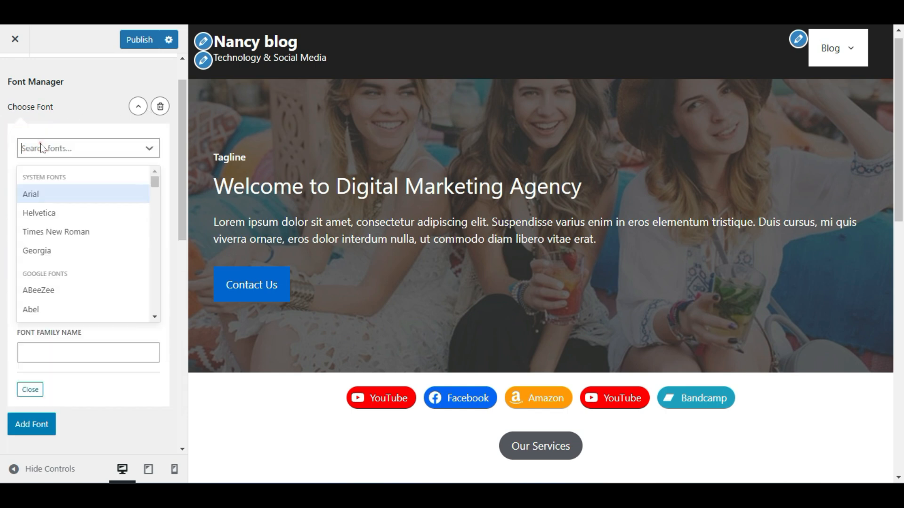
click(45, 193)
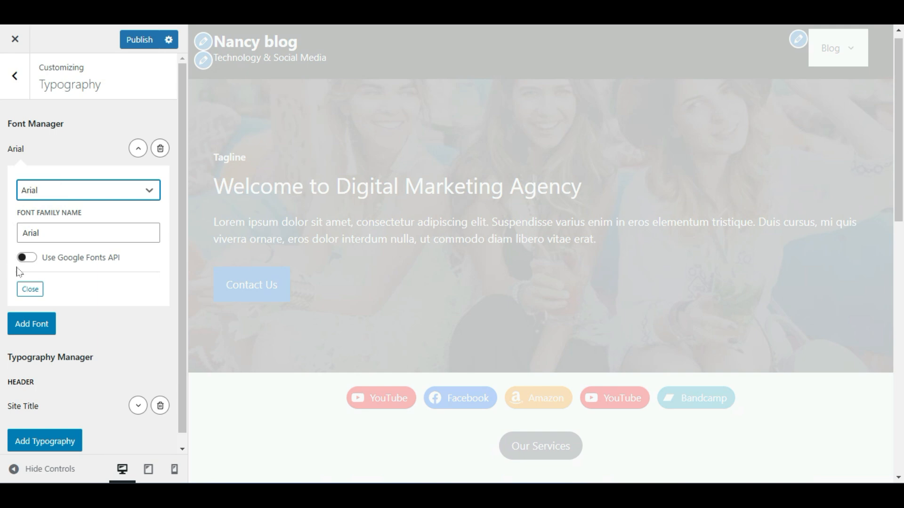
click(29, 329)
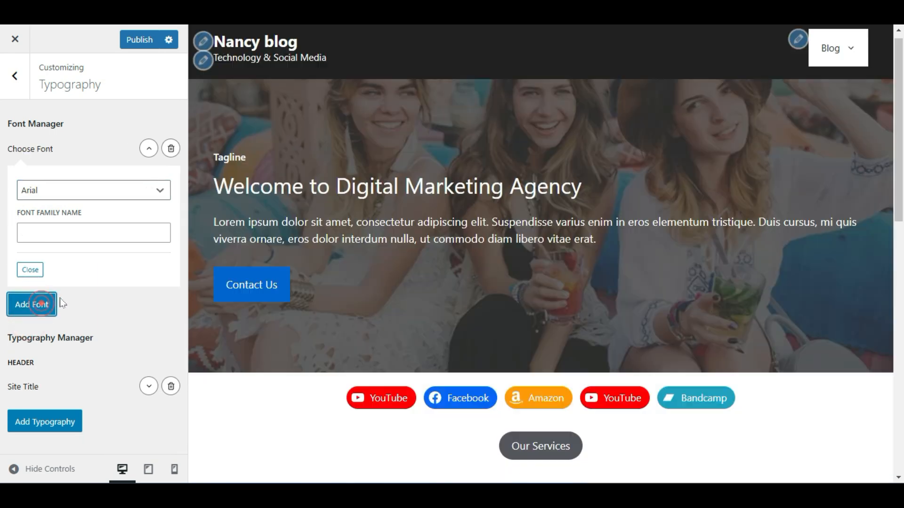
click(54, 191)
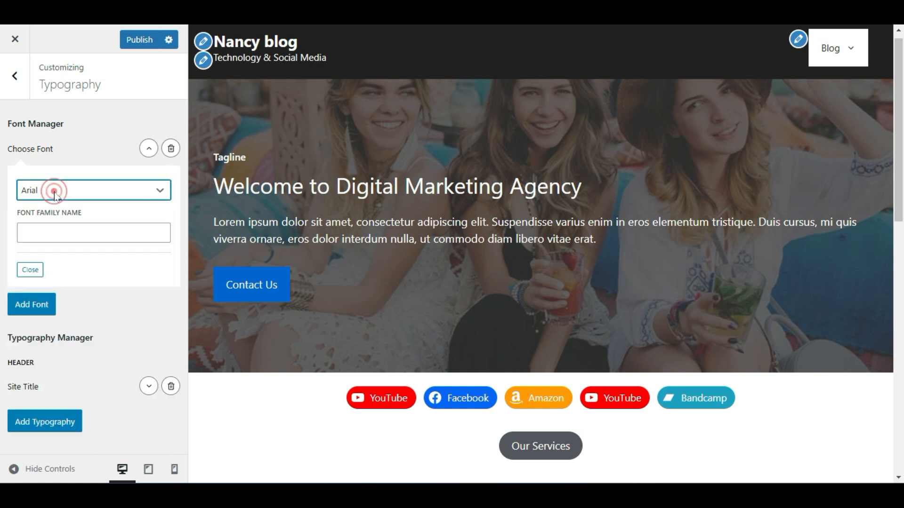
click(36, 304)
click(149, 151)
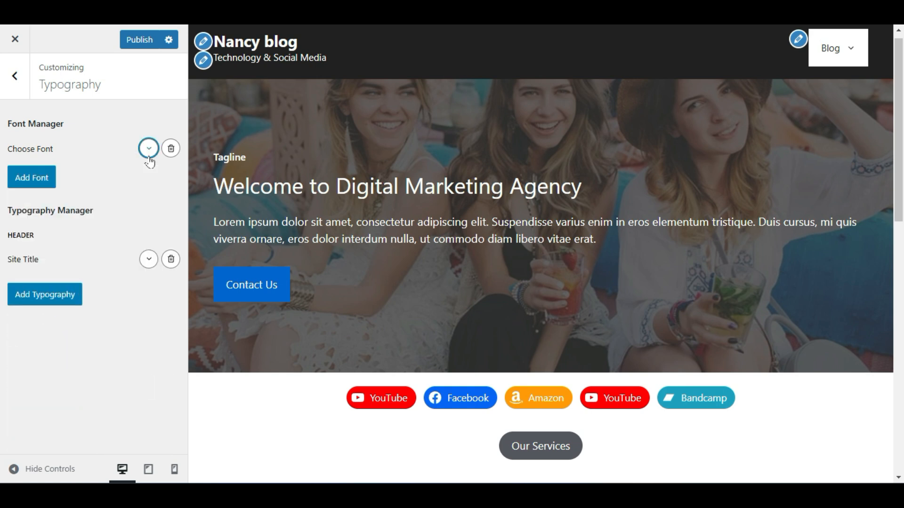
Try to add the Helvetica system font in the Font Manager
click(26, 180)
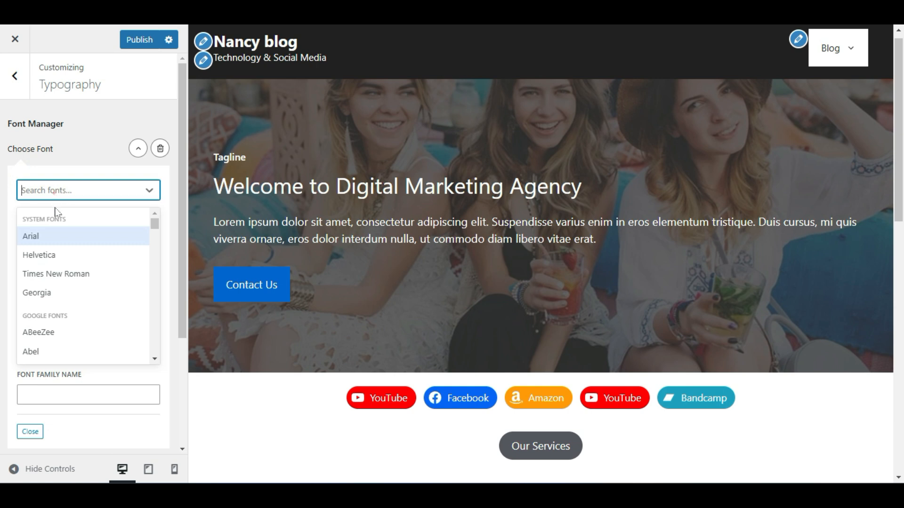
click(63, 255)
click(43, 322)
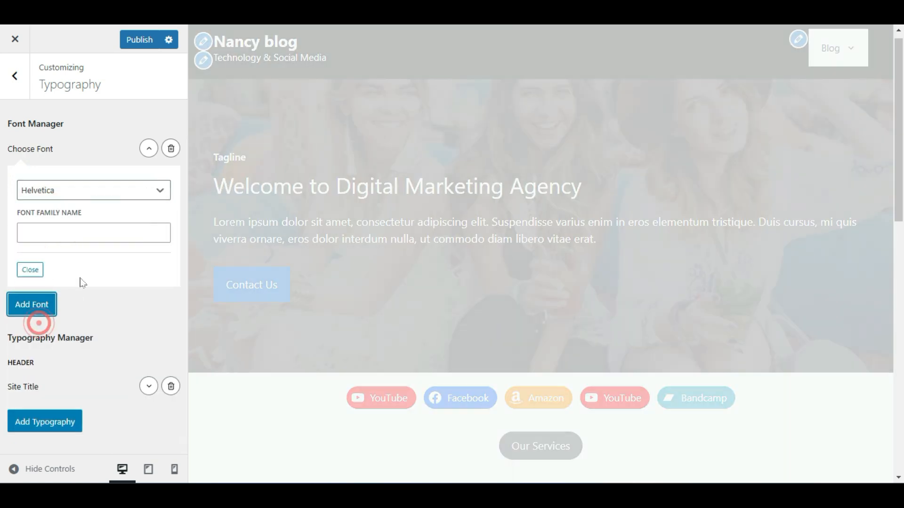
Choose Times New Roman for the open Font Manager entry and collapse it
click(76, 199)
click(73, 277)
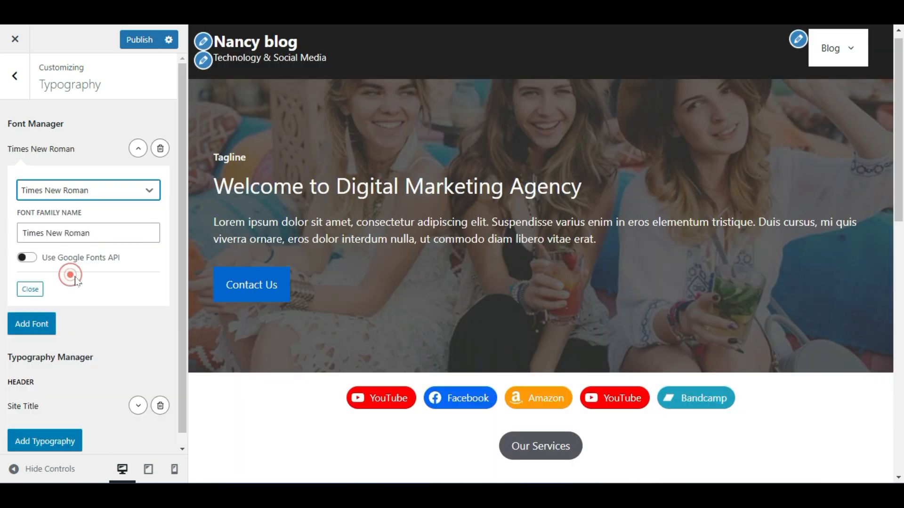
click(135, 149)
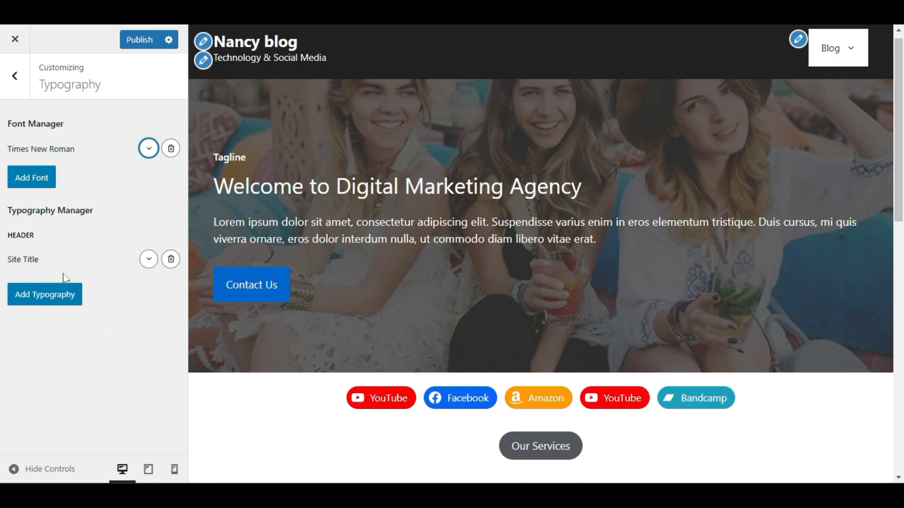
Expand the Site Title typography entry and set its font family to Times New Roman
click(150, 259)
click(50, 316)
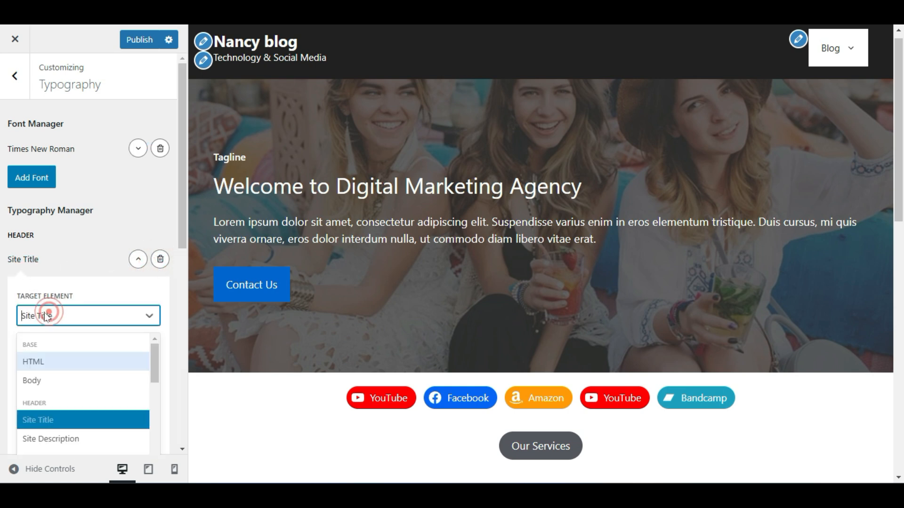
click(63, 298)
scroll(57, 319, down, 2)
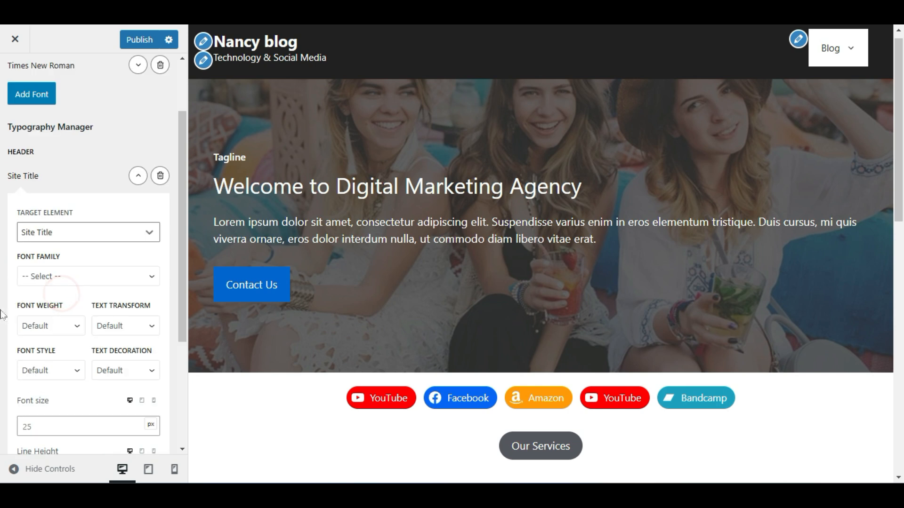
click(55, 273)
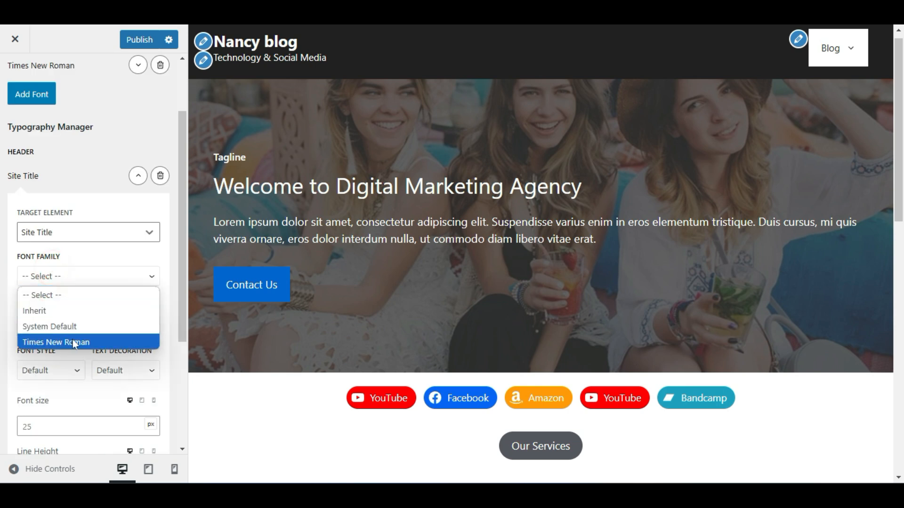
click(48, 342)
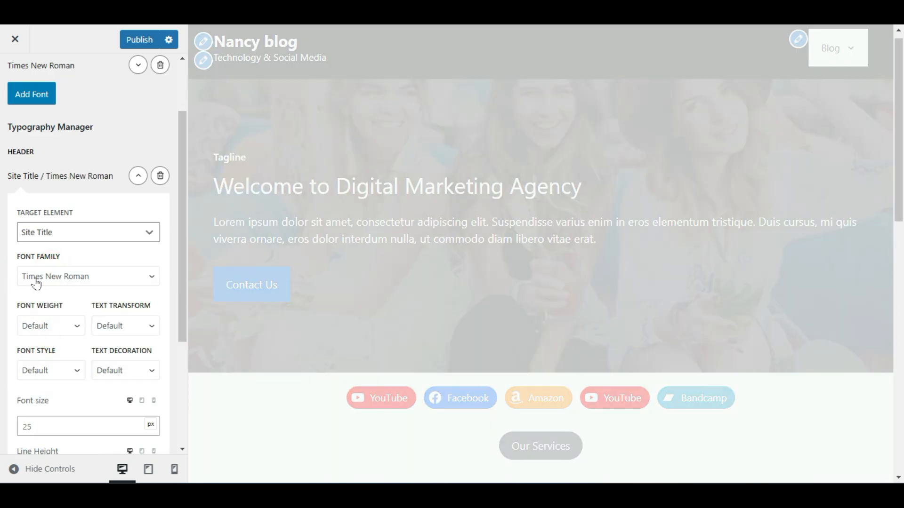
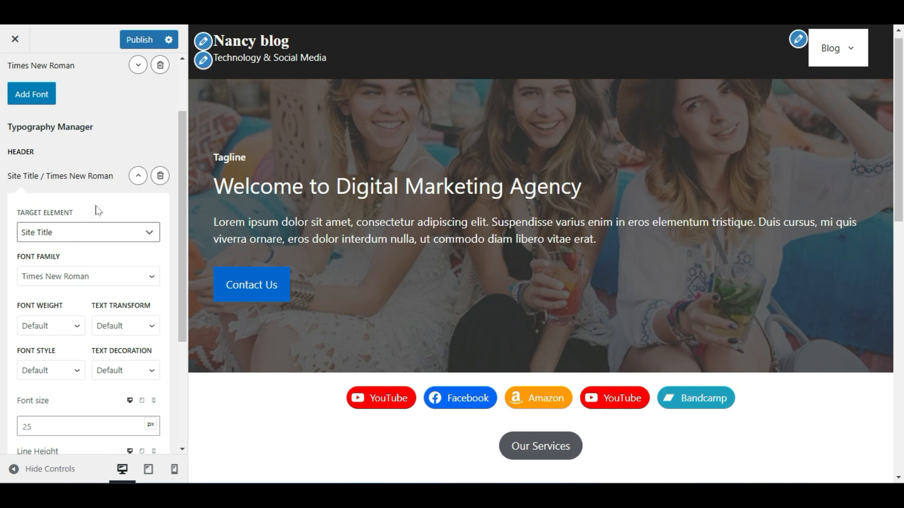
scroll(323, 252, down, 5)
scroll(324, 253, up, 5)
scroll(53, 184, up, 2)
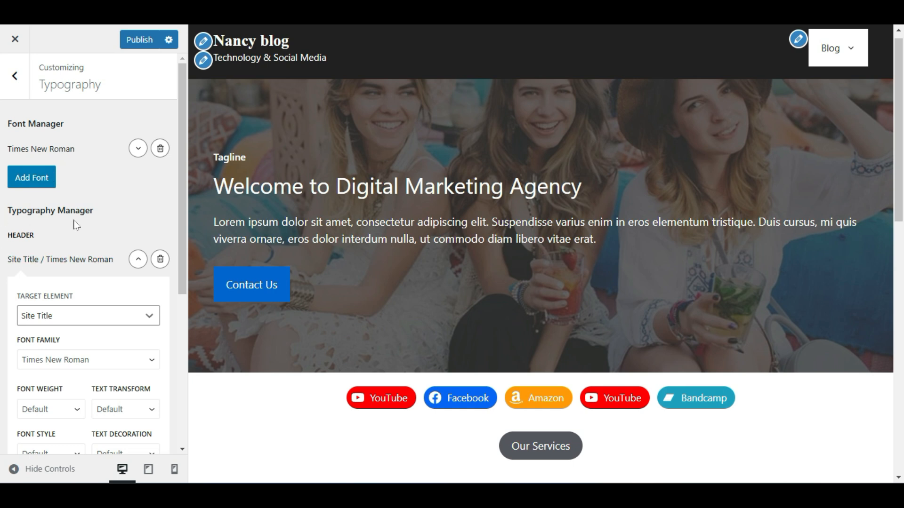
Collapse the Site Title typography entry and add a new typography entry targeting Primary Menu Items
click(138, 259)
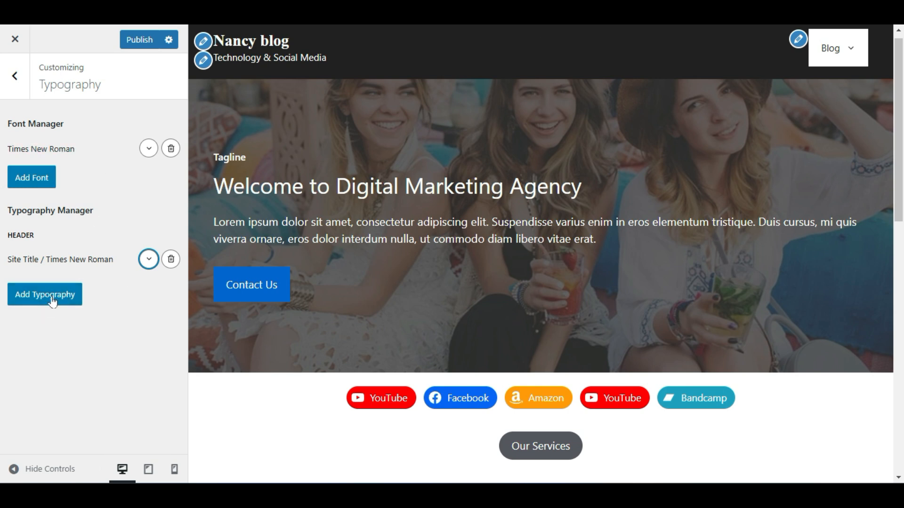
click(34, 297)
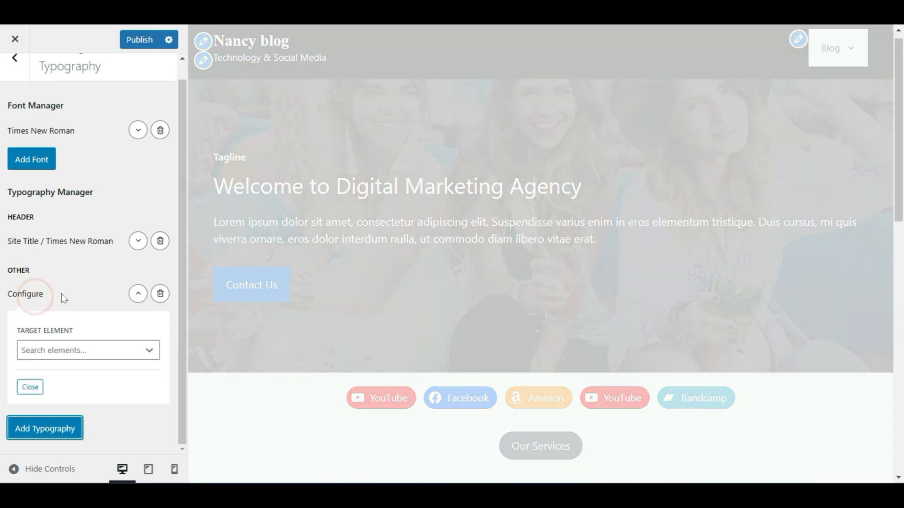
click(83, 350)
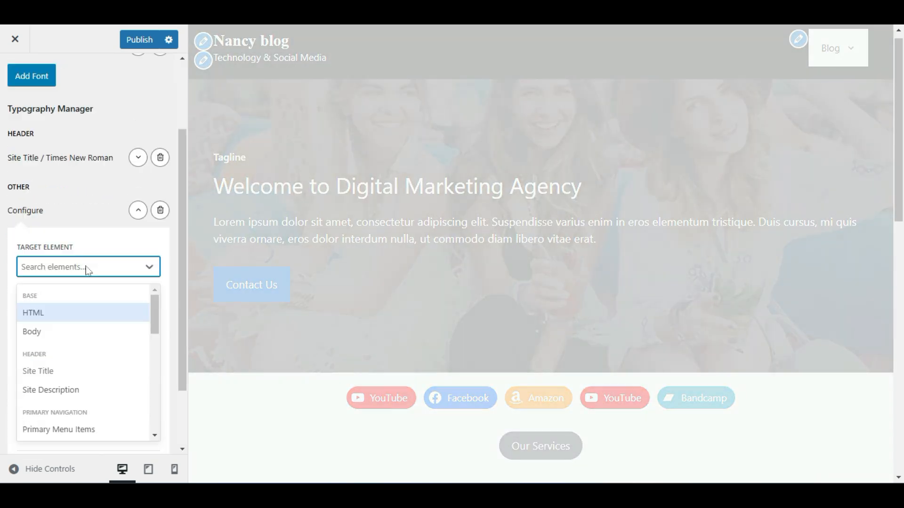
scroll(88, 301, down, 1)
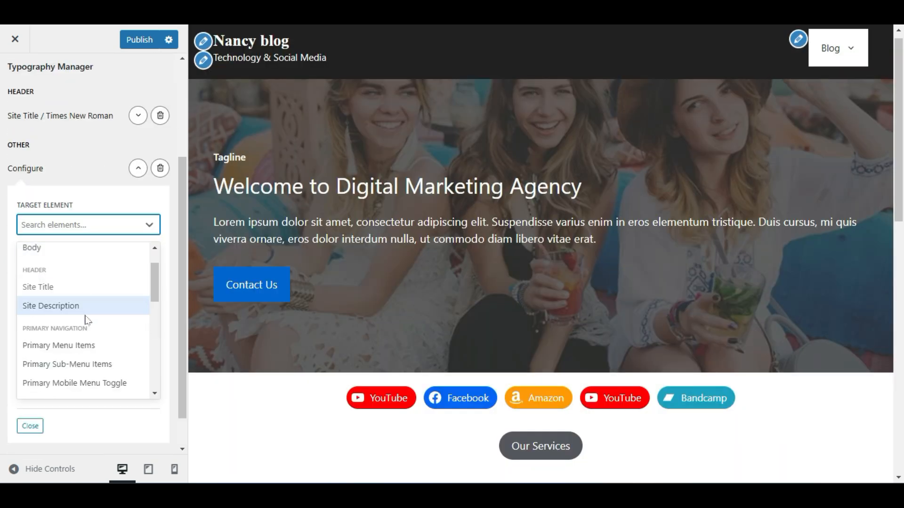
scroll(80, 318, down, 1)
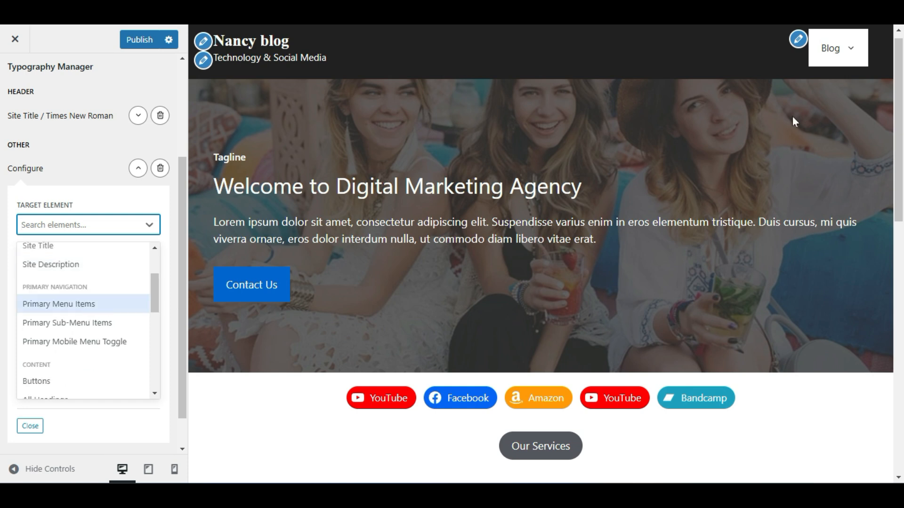
mouse_move(843, 55)
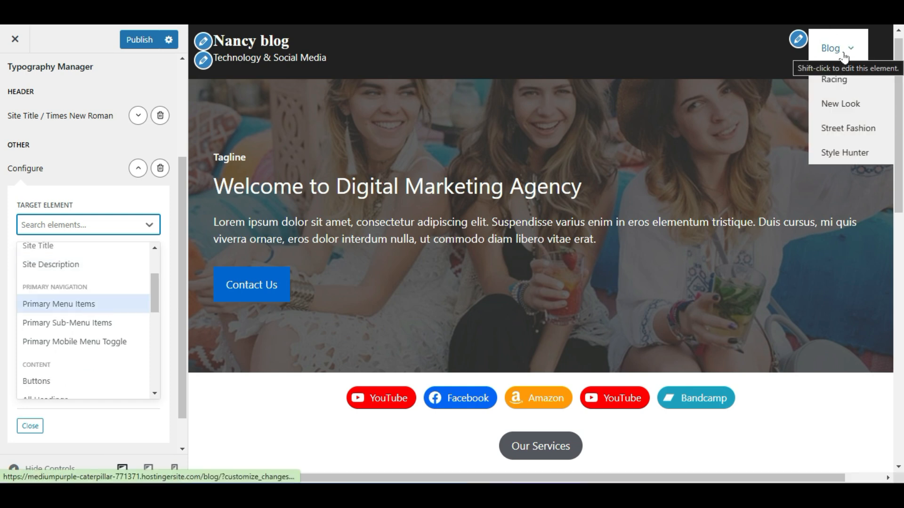
click(70, 305)
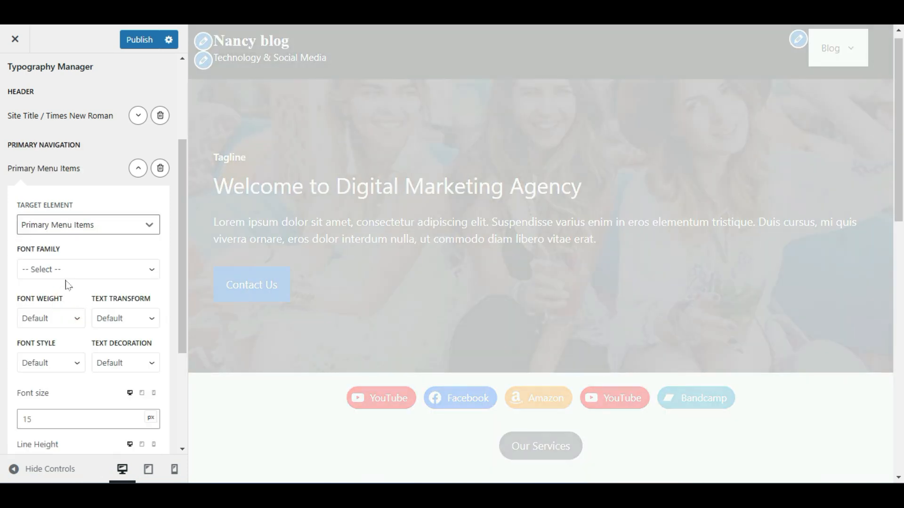
Set the Primary Menu Items font family to Times New Roman and publish the changes
click(66, 277)
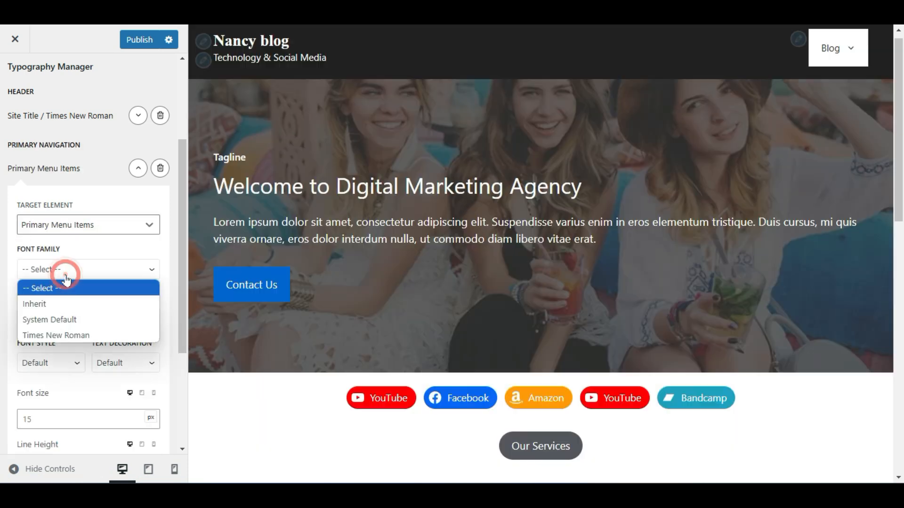
click(88, 336)
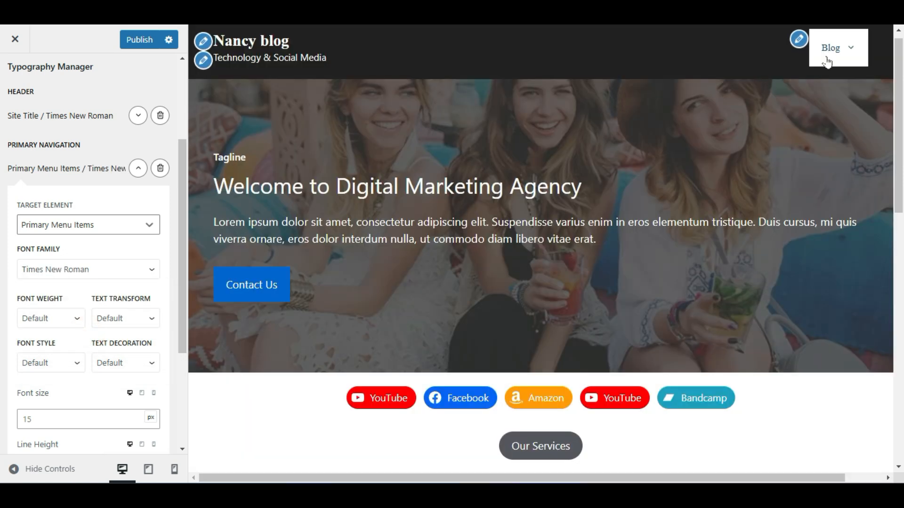
mouse_move(829, 49)
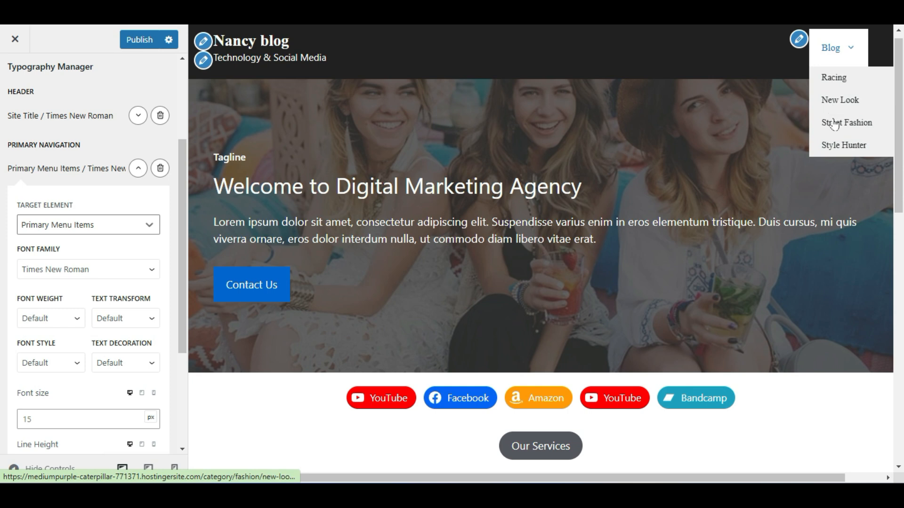
click(134, 40)
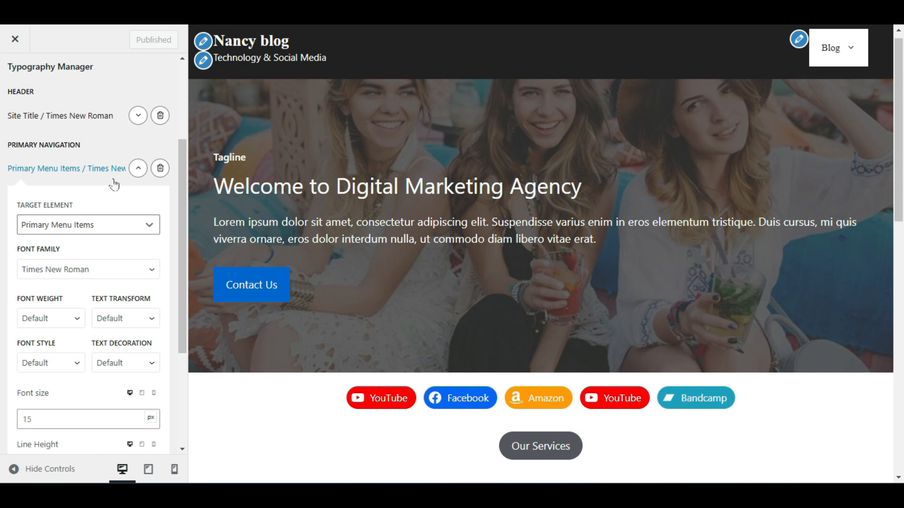
Review the homepage in the preview and on the live site, from the header menu down to the footer
scroll(450, 247, down, 15)
scroll(450, 252, up, 15)
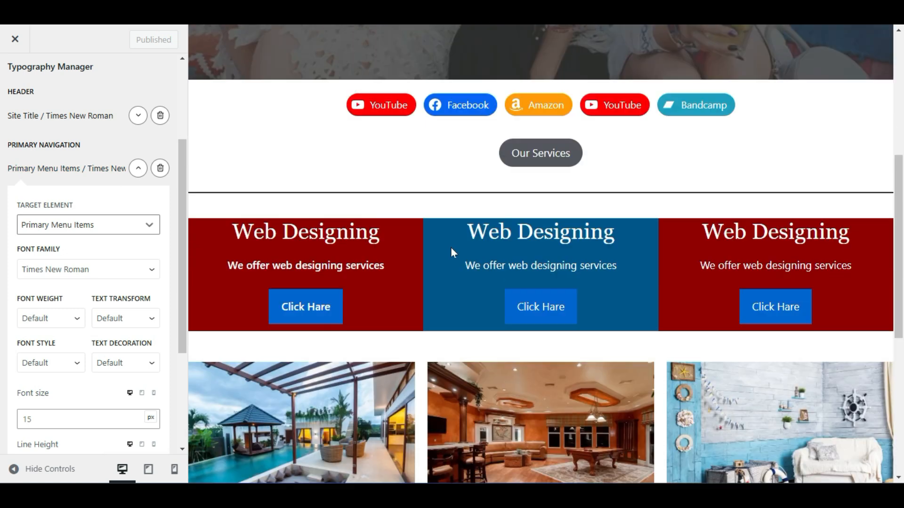
scroll(88, 247, up, 3)
click(22, 72)
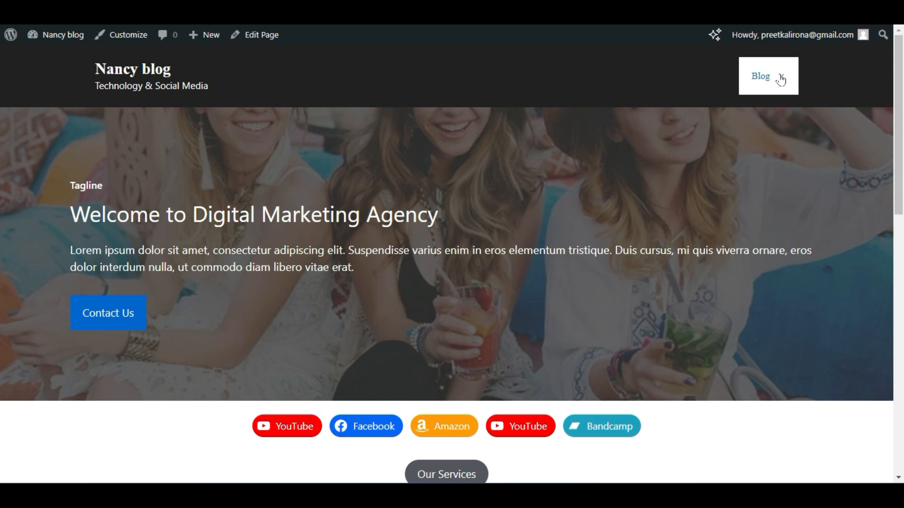
scroll(238, 143, down, 15)
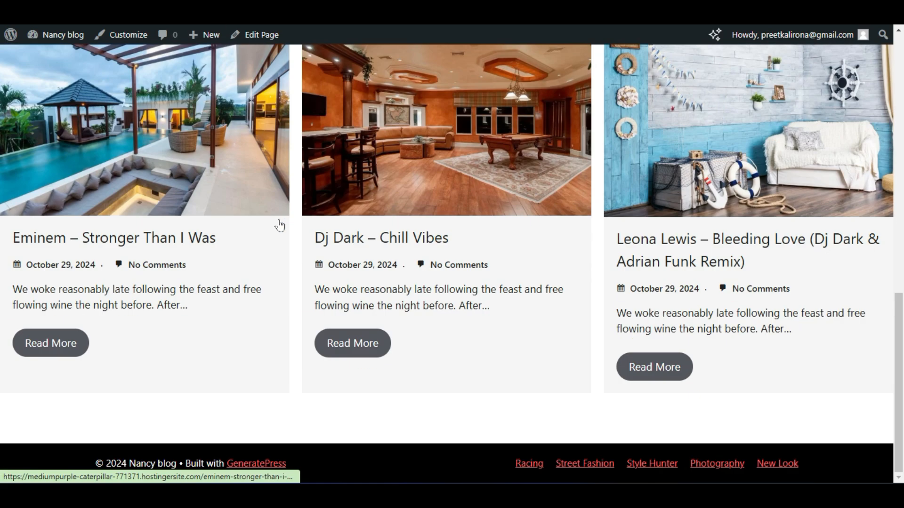
Open the "Dj Dark – Chill Vibes" post and examine its header, content and empty sidebar area
click(430, 240)
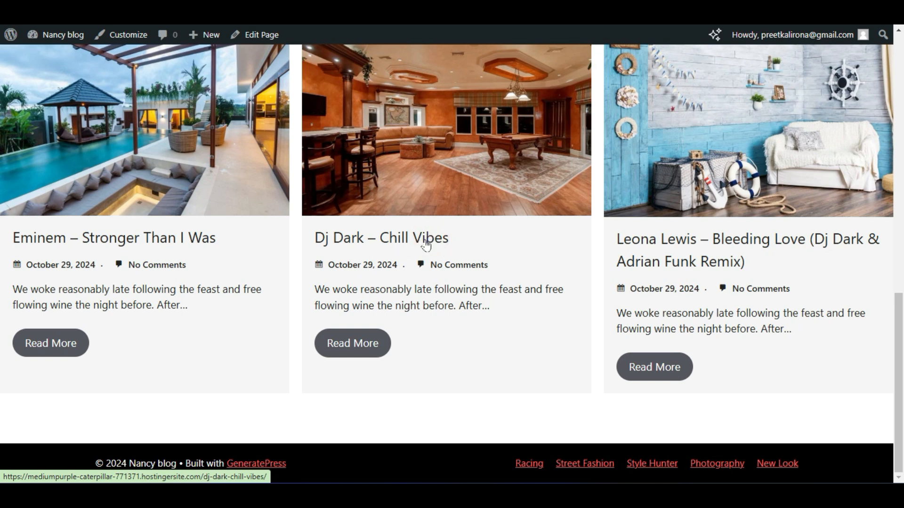
scroll(425, 341, down, 8)
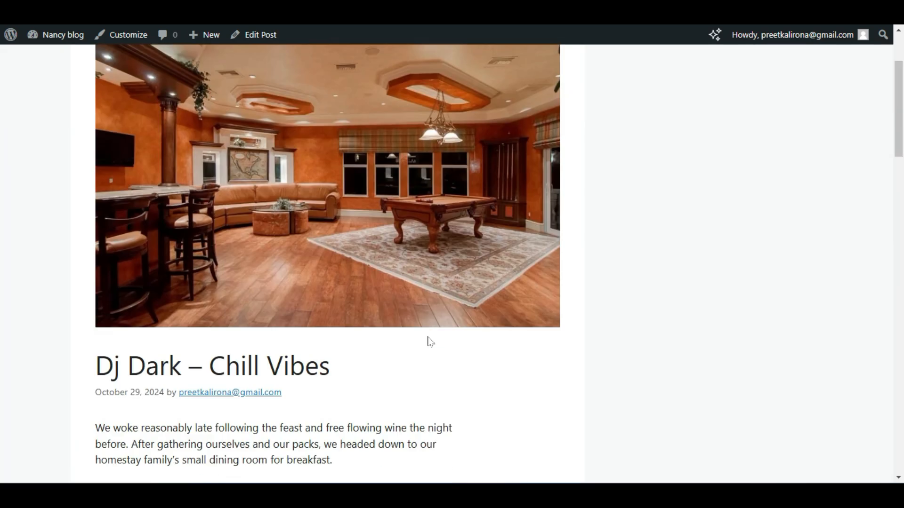
scroll(415, 349, up, 3)
scroll(860, 234, up, 5)
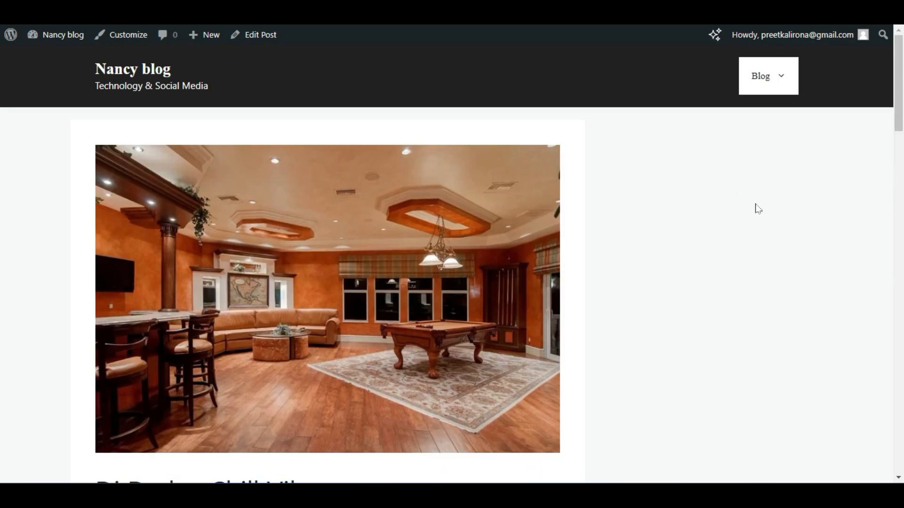
scroll(756, 193, down, 15)
scroll(755, 193, up, 5)
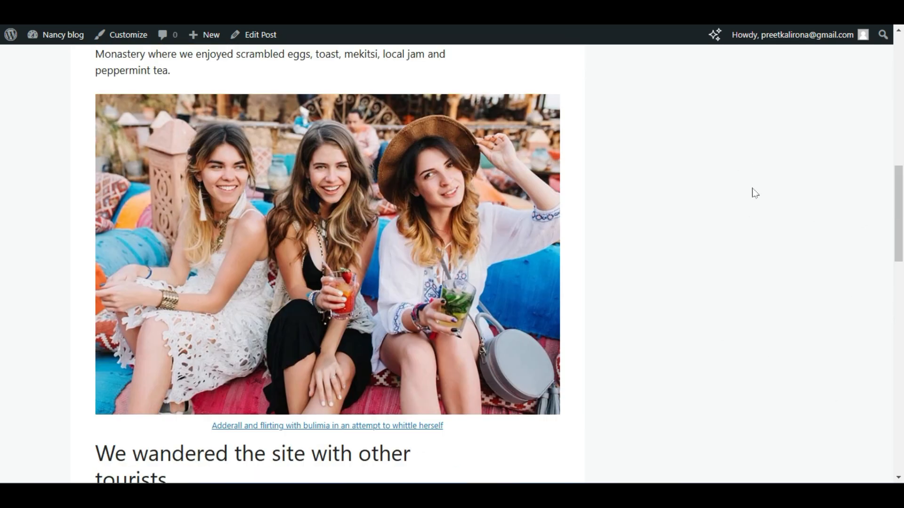
scroll(755, 193, up, 10)
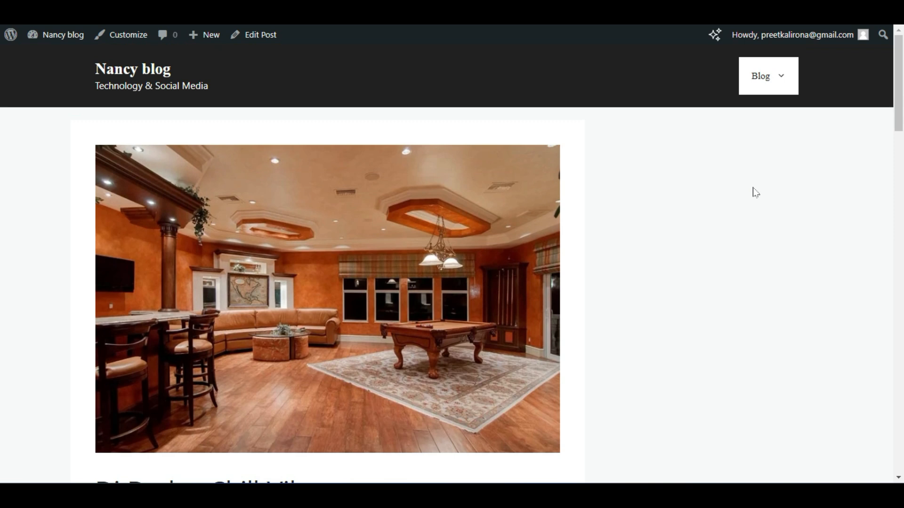
scroll(239, 108, down, 3)
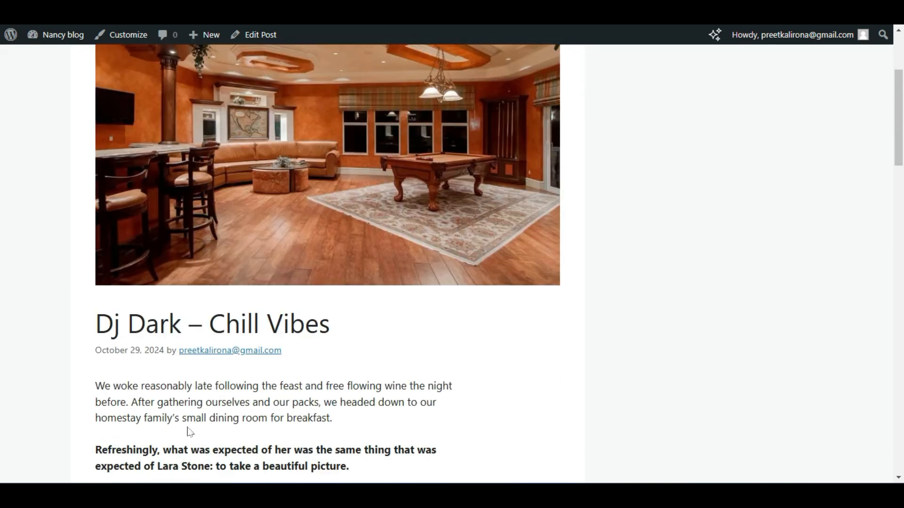
scroll(733, 332, up, 3)
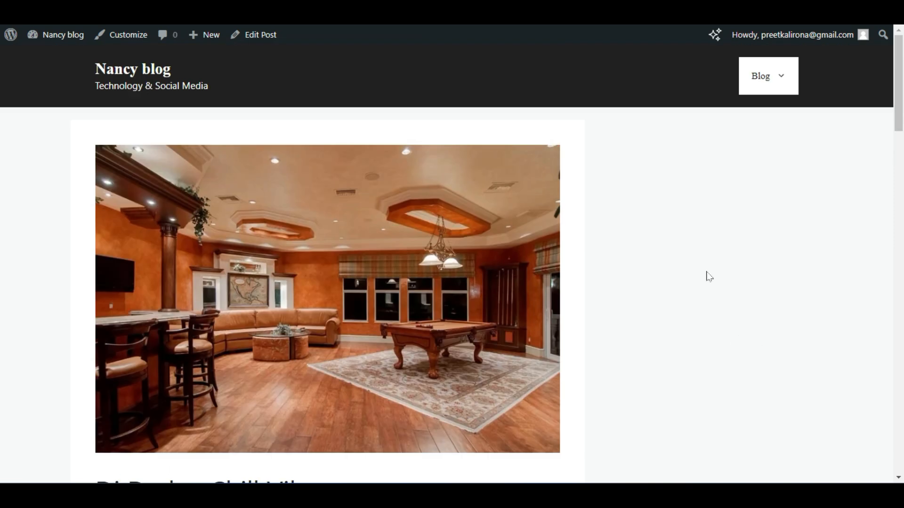
scroll(708, 276, down, 10)
scroll(431, 247, up, 7)
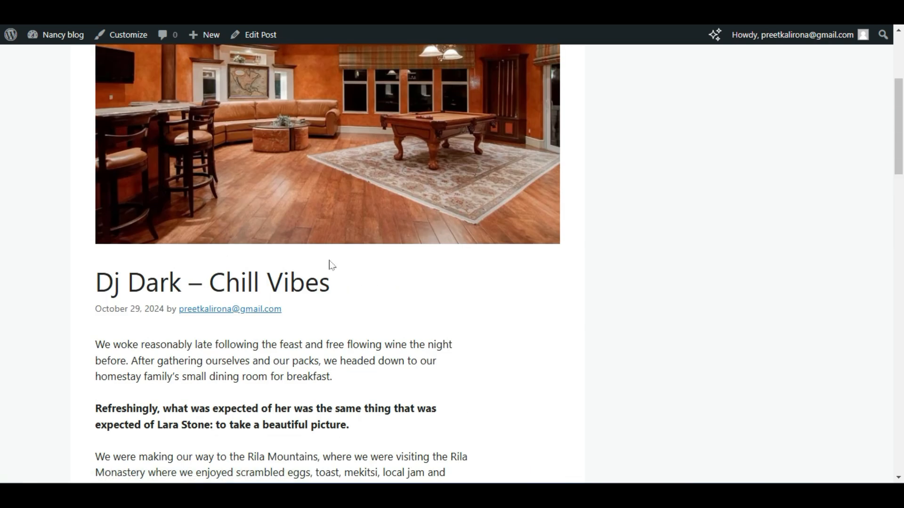
scroll(331, 265, down, 5)
scroll(342, 262, up, 9)
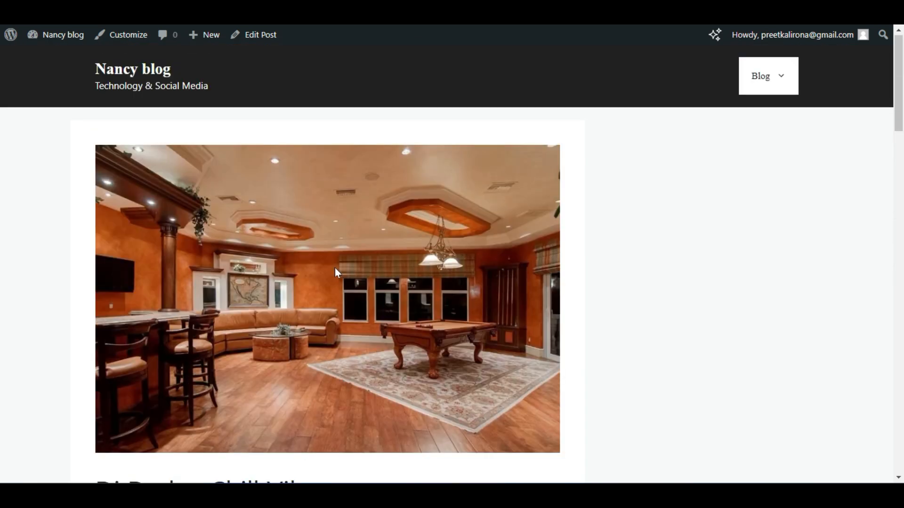
scroll(385, 191, down, 7)
scroll(138, 148, up, 6)
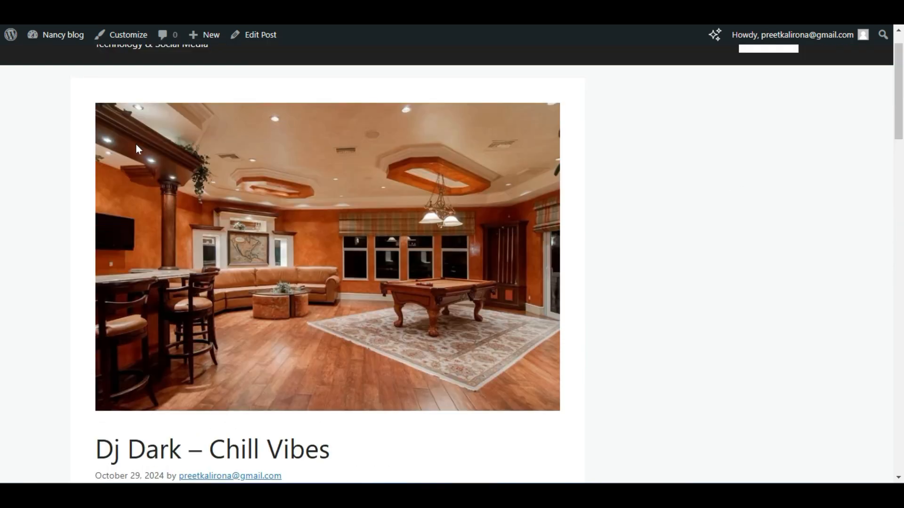
Open the theme customizer from the post and bring up the Sidebars settings within Layout
click(126, 37)
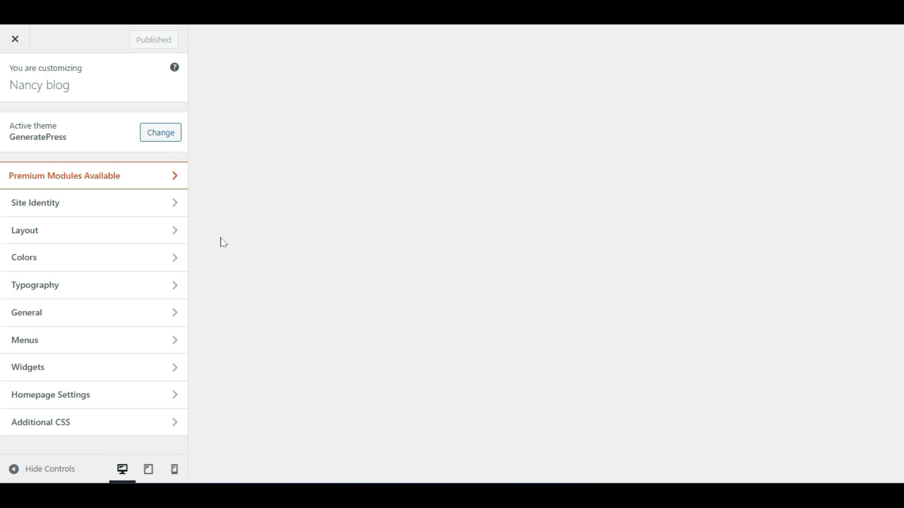
scroll(481, 290, down, 4)
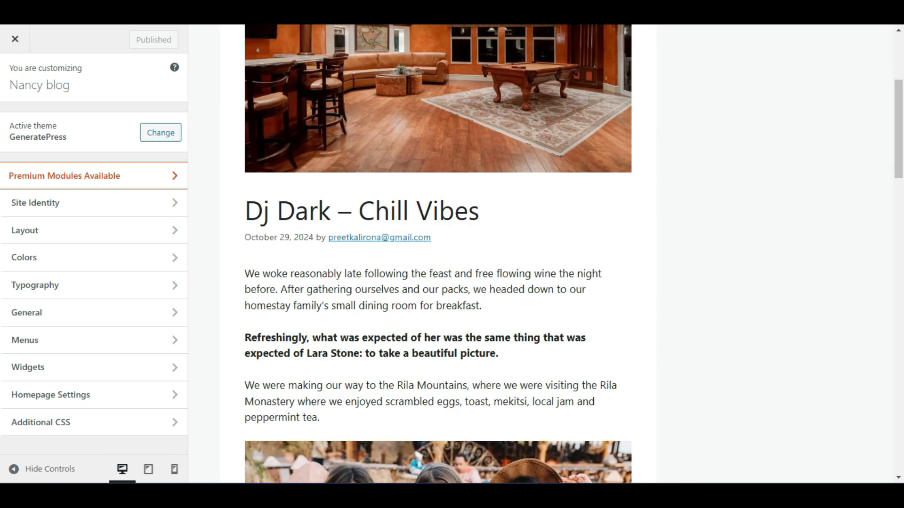
click(41, 321)
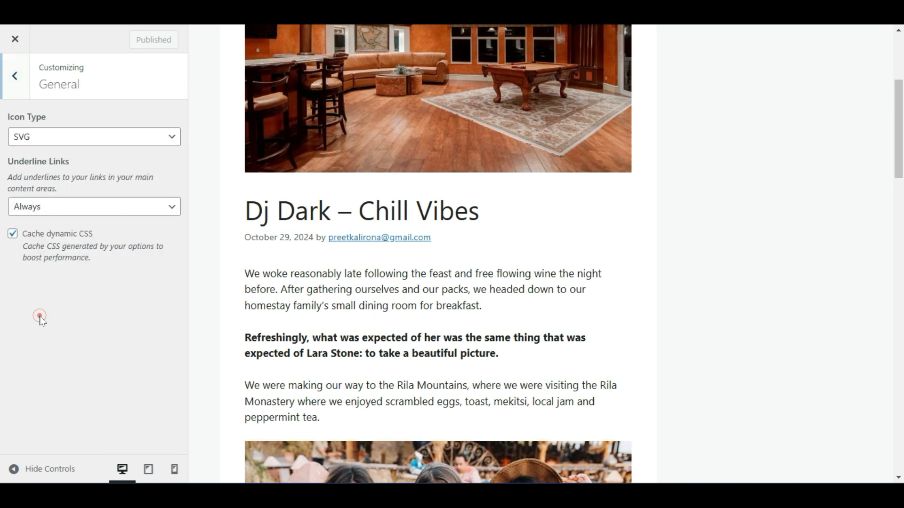
click(15, 91)
click(59, 241)
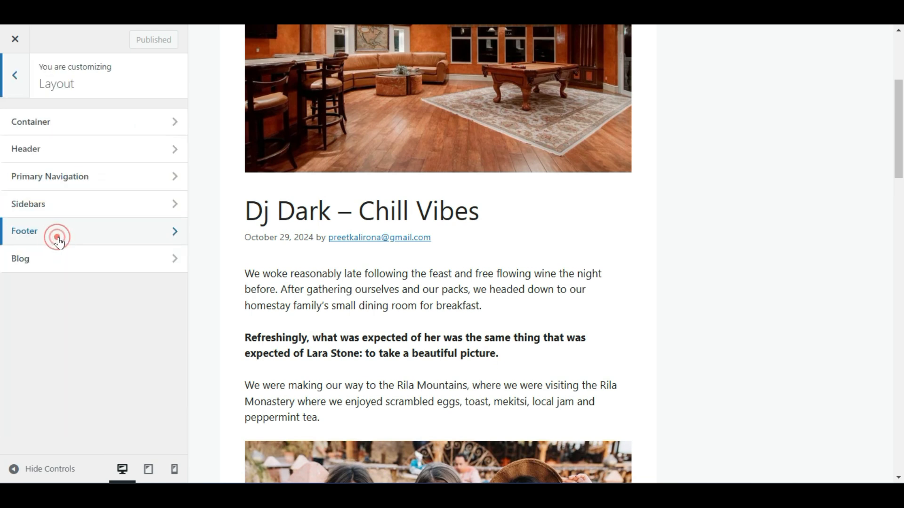
click(124, 268)
click(11, 89)
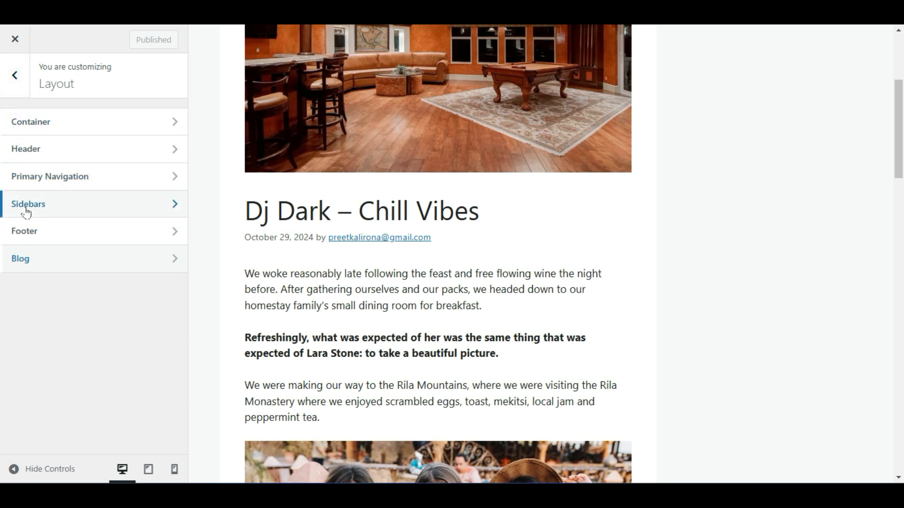
click(52, 203)
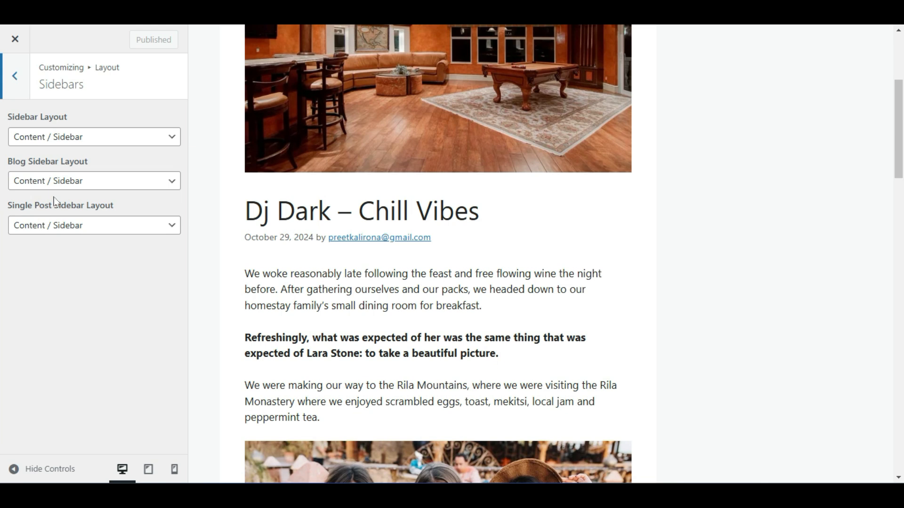
Set the Single Post Sidebar Layout to Content (no sidebars)
scroll(612, 236, up, 5)
scroll(609, 236, down, 2)
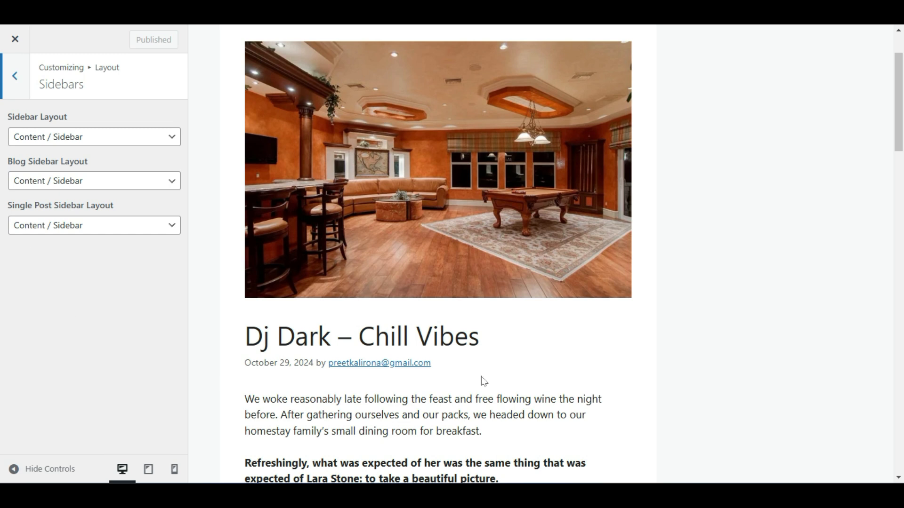
scroll(494, 339, up, 2)
scroll(506, 298, down, 5)
scroll(513, 297, up, 5)
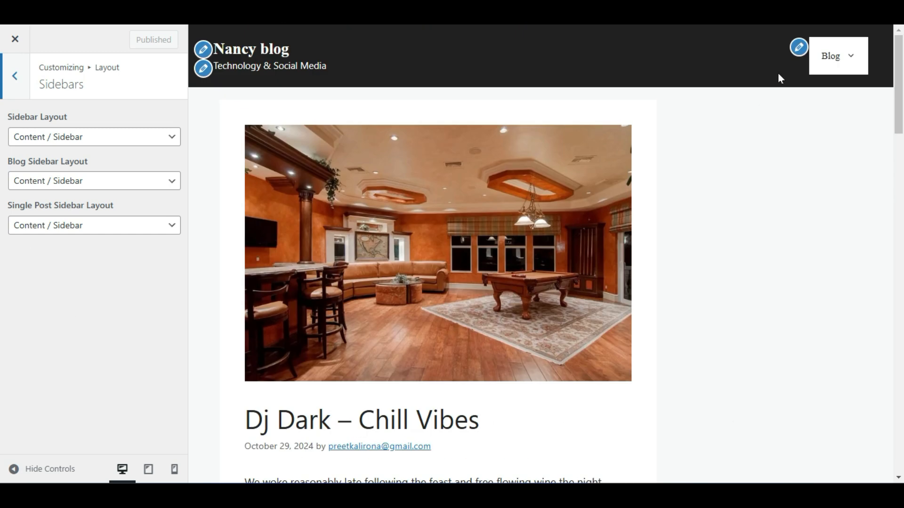
scroll(631, 212, down, 3)
scroll(358, 71, up, 2)
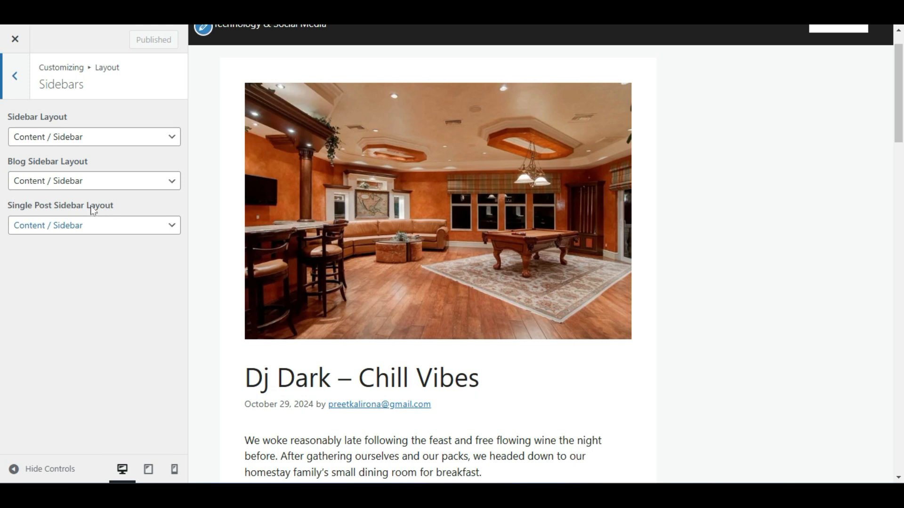
click(69, 231)
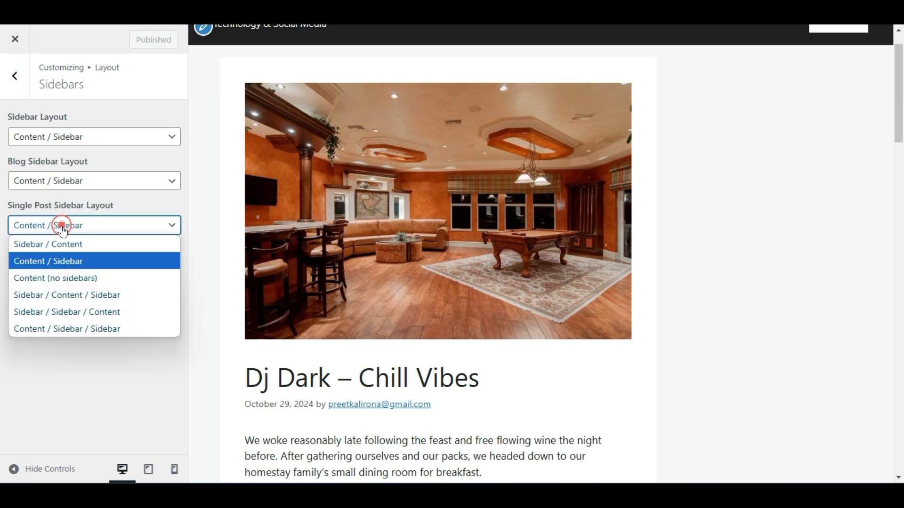
click(56, 278)
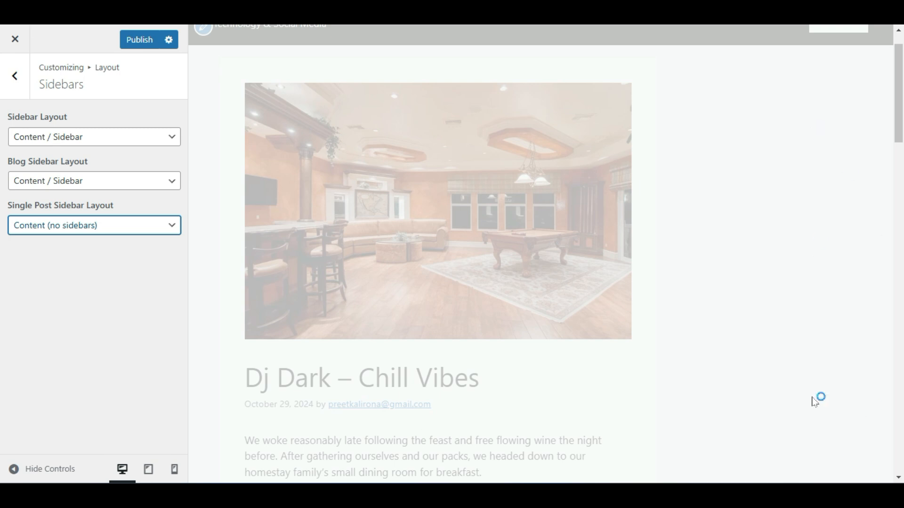
Set the Single Post Sidebar Layout to Content / Sidebar and publish the change
scroll(750, 155, down, 15)
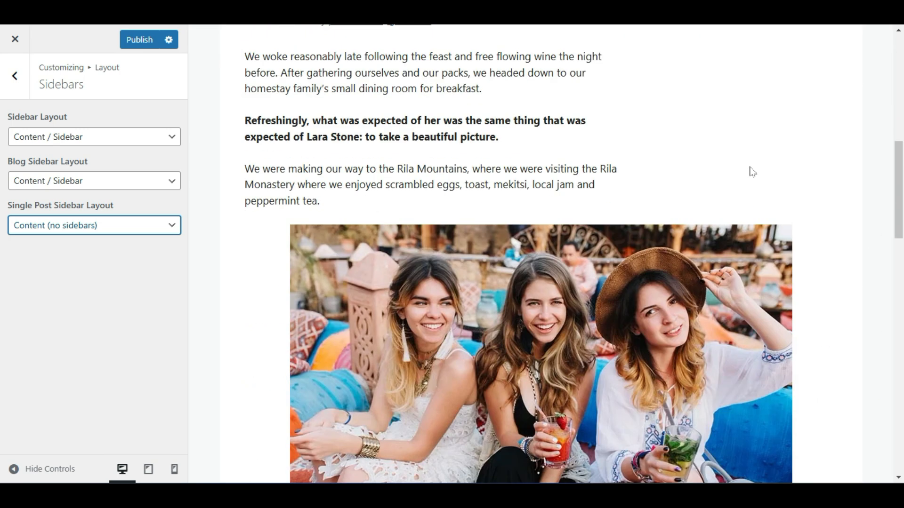
scroll(750, 168, up, 15)
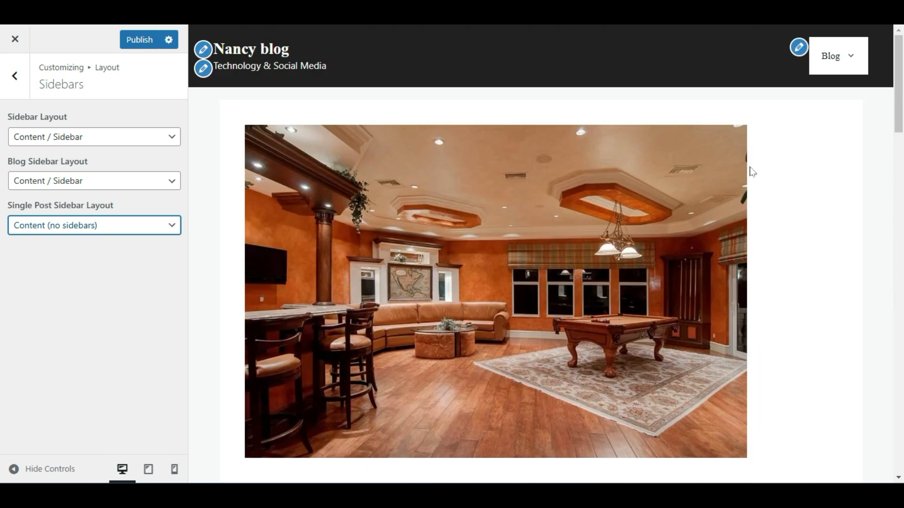
click(134, 232)
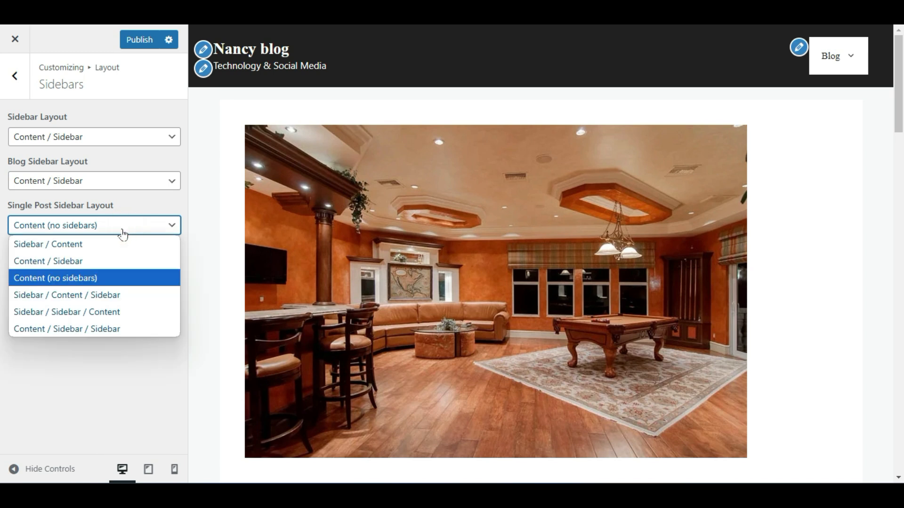
click(76, 261)
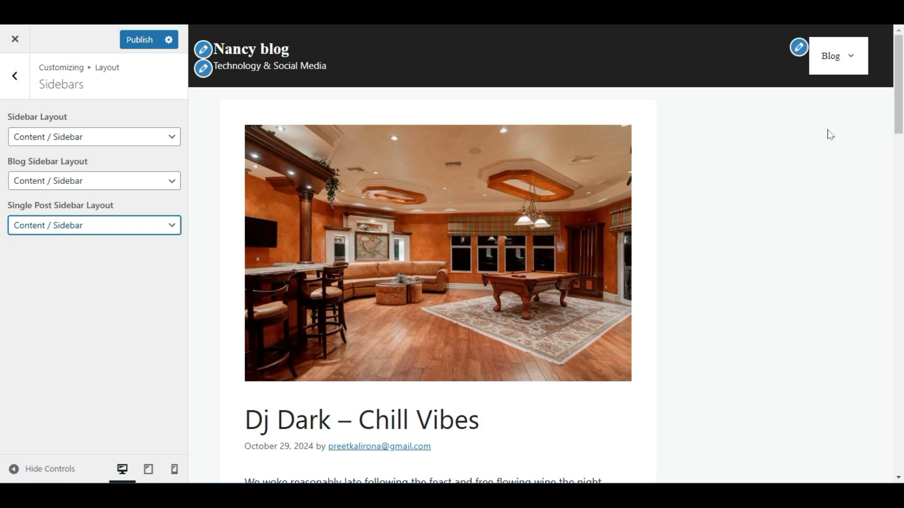
click(137, 42)
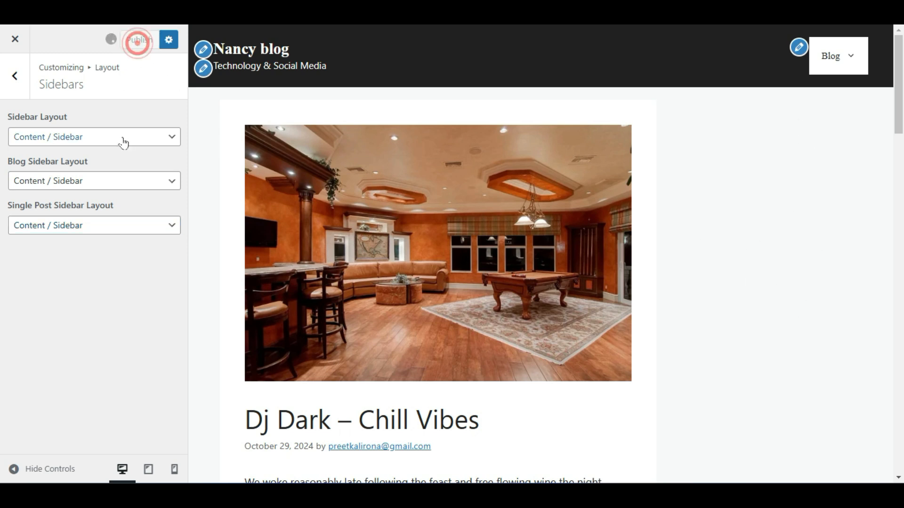
Open the Right Sidebar widget area in the Widgets settings and bring up its full block library
click(15, 76)
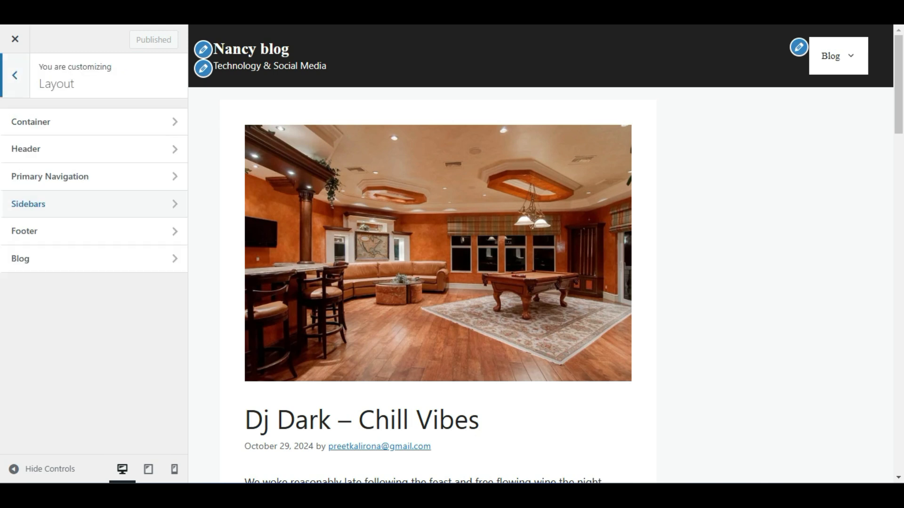
click(16, 76)
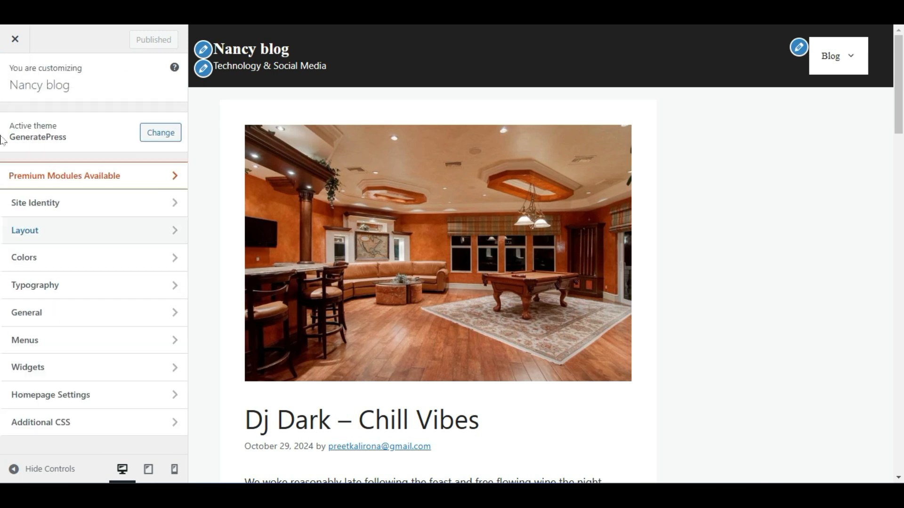
click(56, 377)
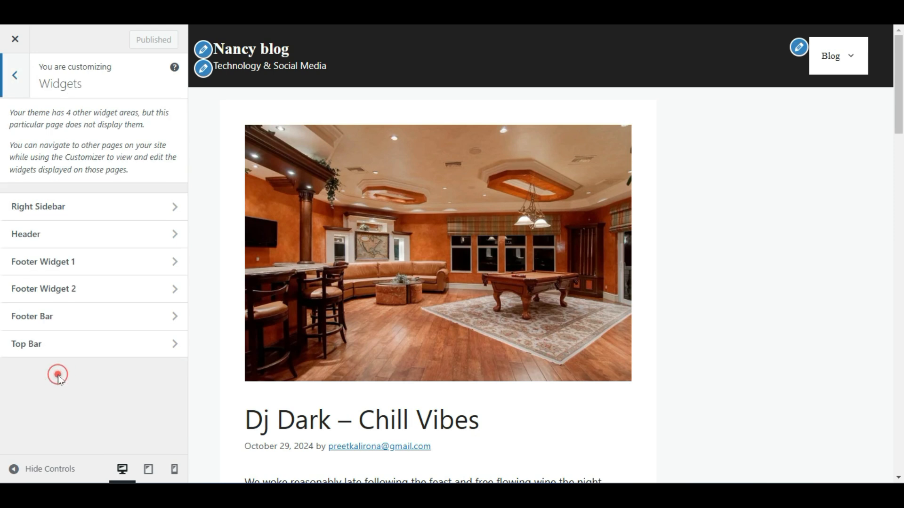
click(81, 210)
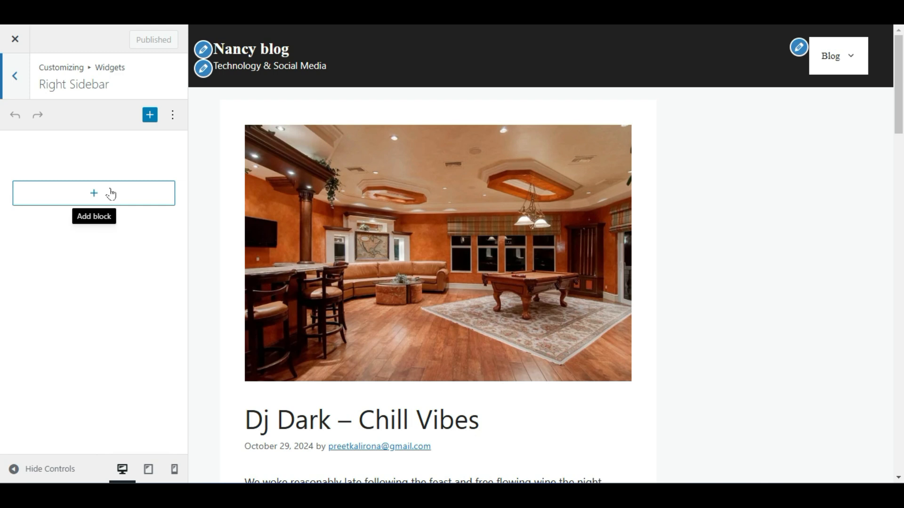
click(96, 193)
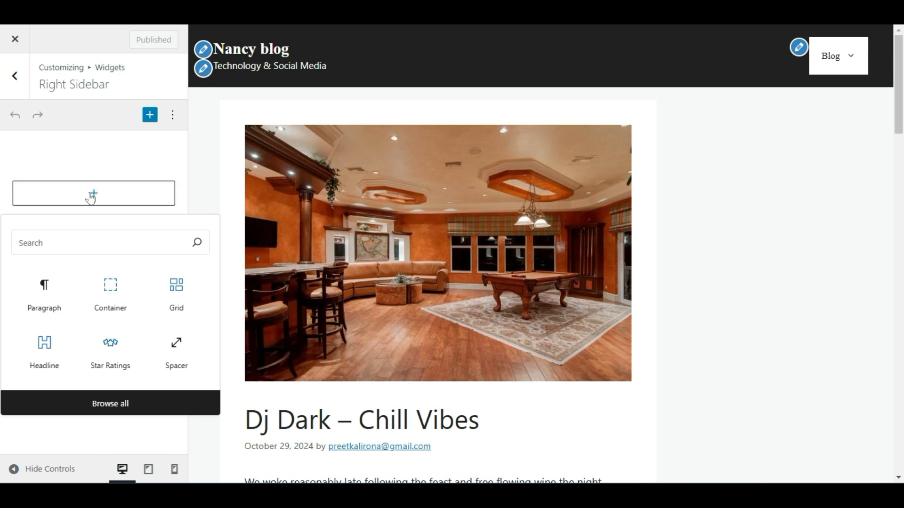
click(126, 405)
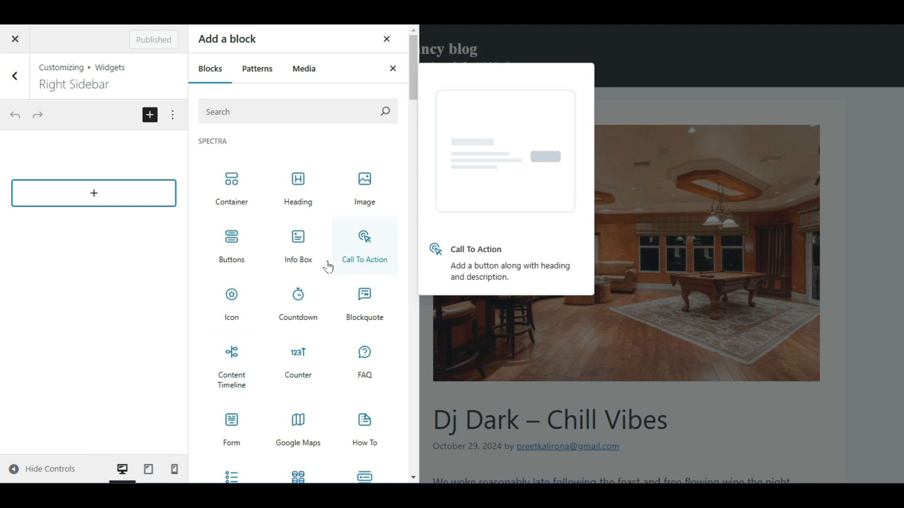
Insert a GenerateBlocks Grid block with the single-column layout into the Right Sidebar
scroll(361, 250, down, 3)
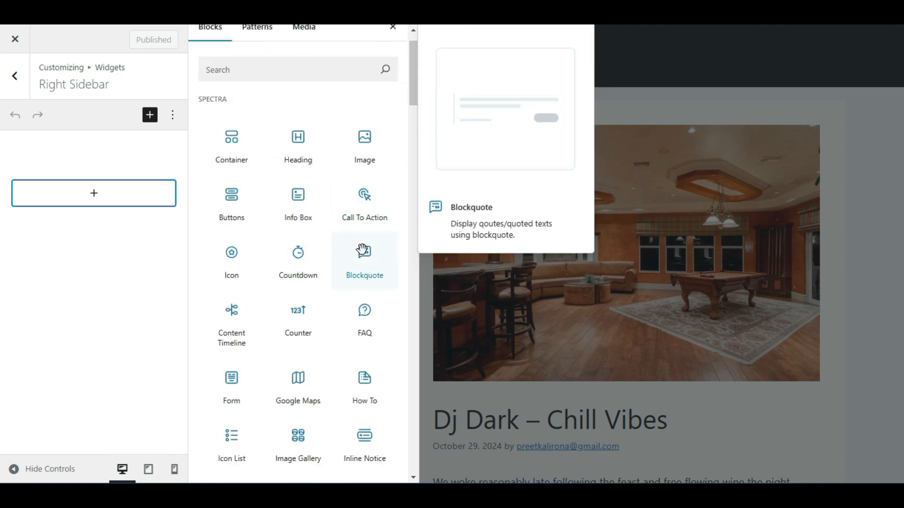
scroll(336, 254, down, 3)
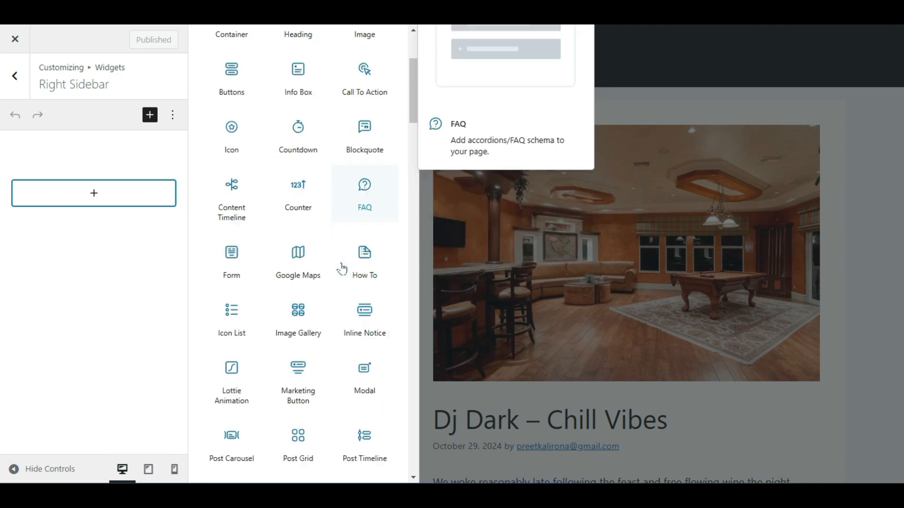
scroll(333, 245, down, 4)
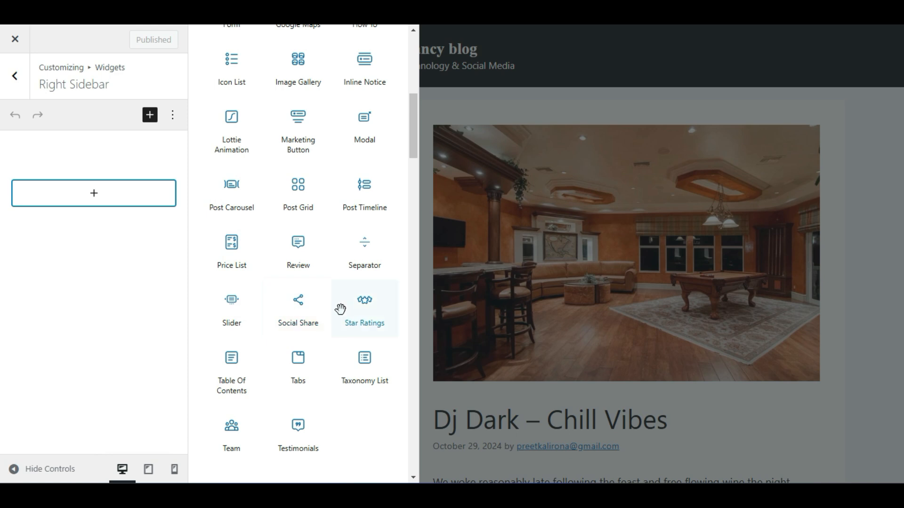
scroll(341, 309, down, 3)
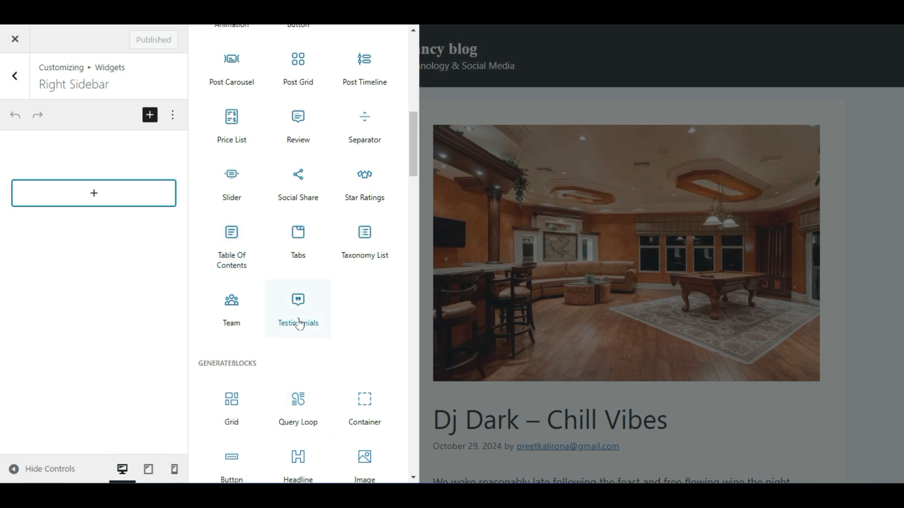
scroll(294, 324, down, 4)
scroll(289, 325, down, 2)
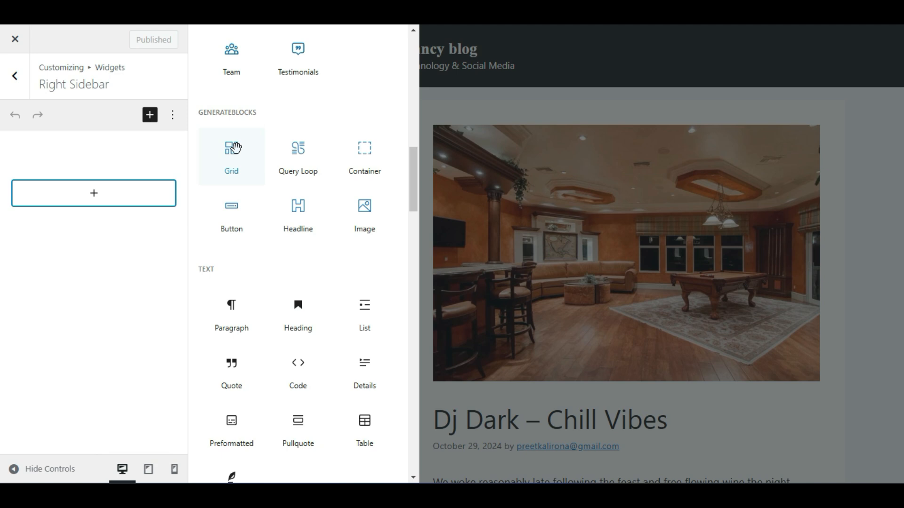
click(238, 169)
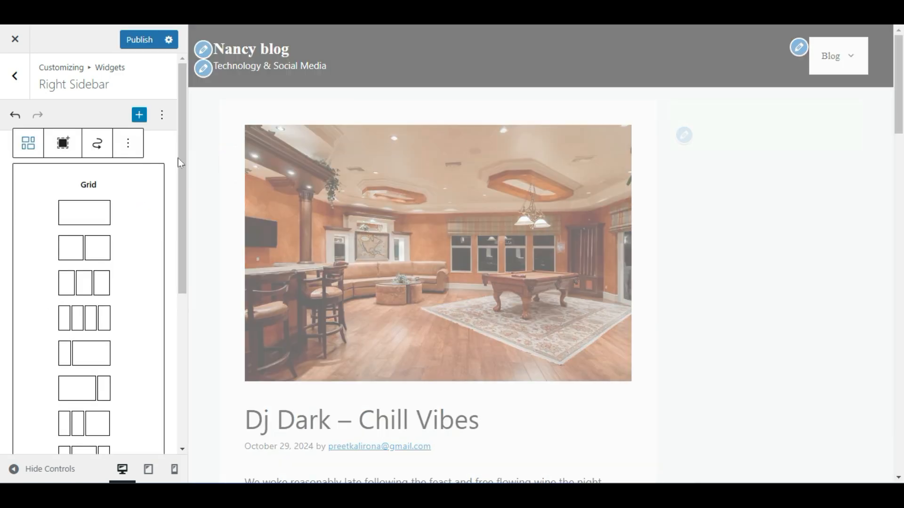
click(85, 218)
click(86, 214)
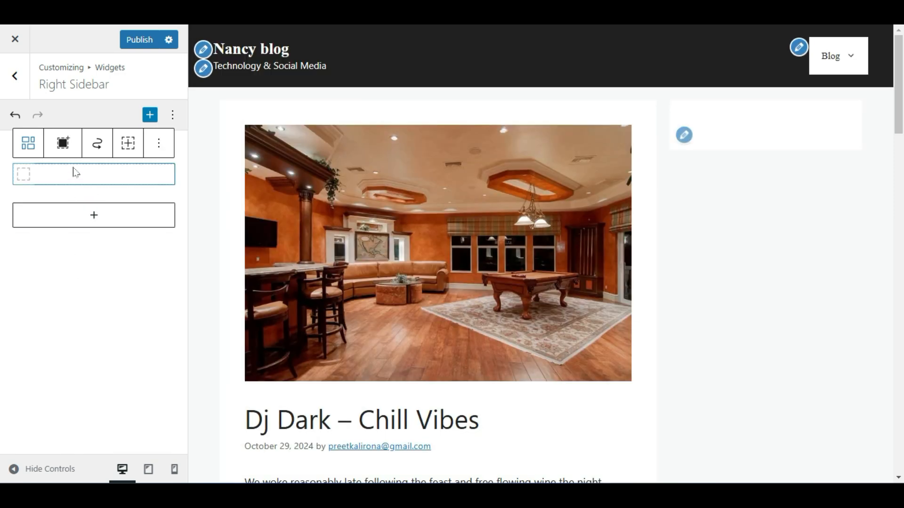
Search the blocks for "po" and add a Post Grid block inside the sidebar grid's container
click(105, 174)
click(24, 175)
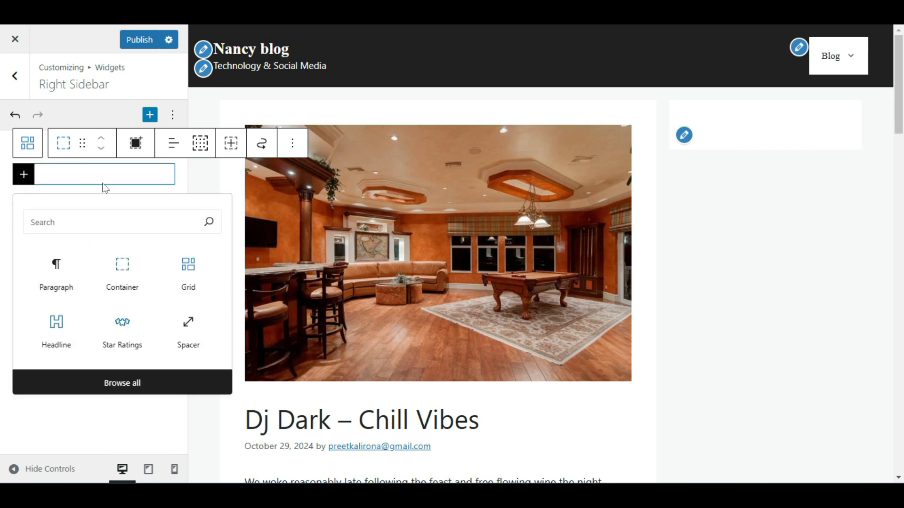
click(94, 219)
text(po)
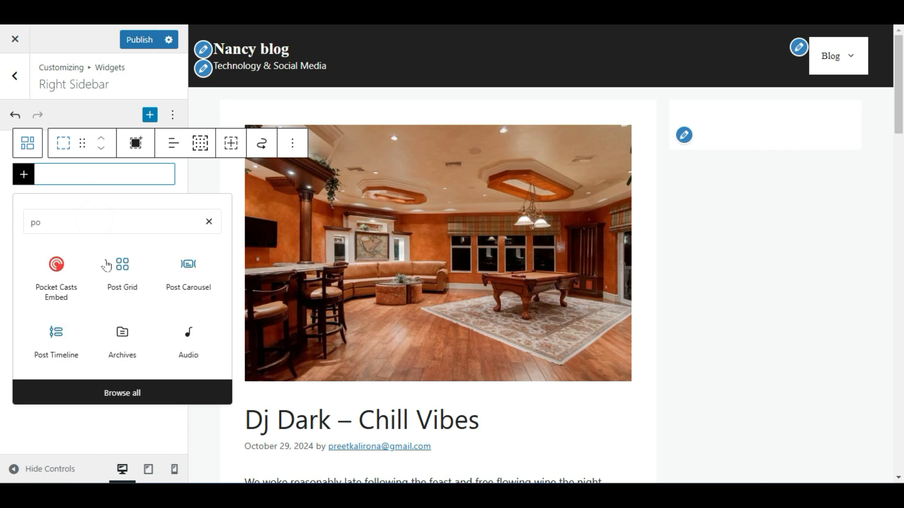
click(122, 266)
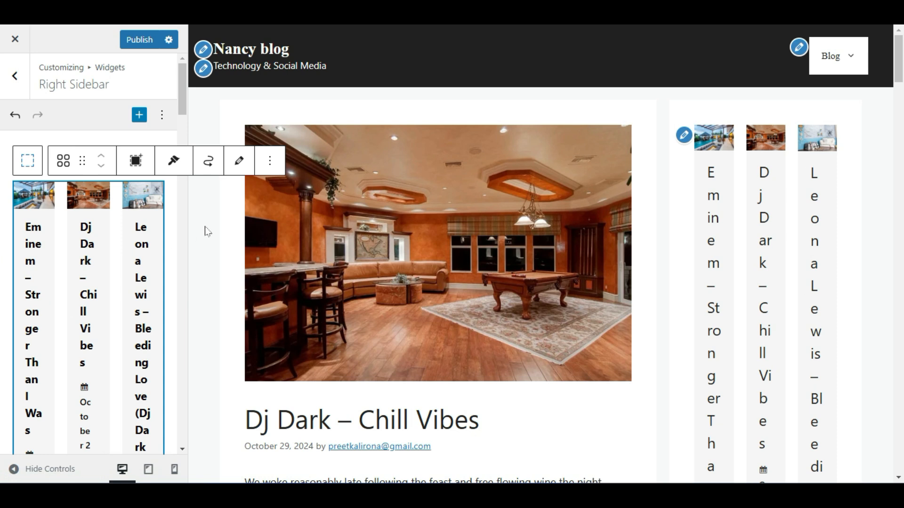
Open the Post Grid's detailed block settings and set its Columns to 1
click(269, 160)
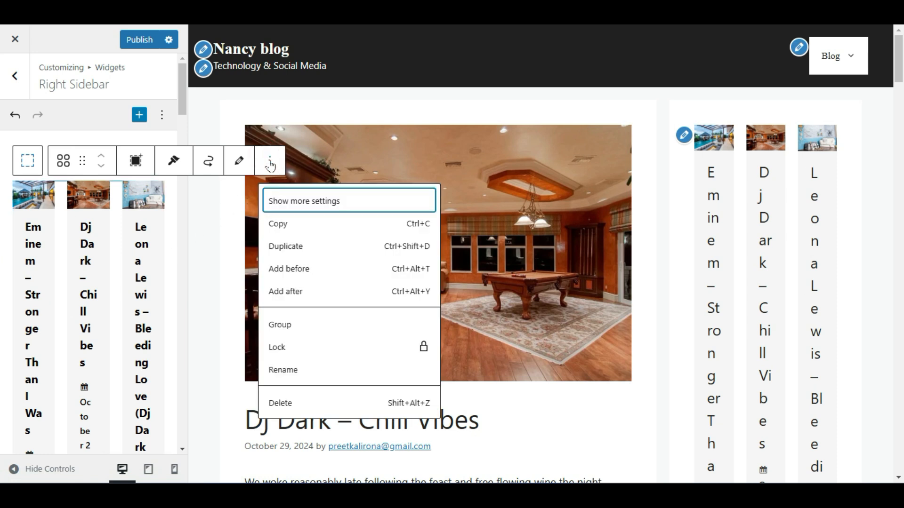
click(331, 202)
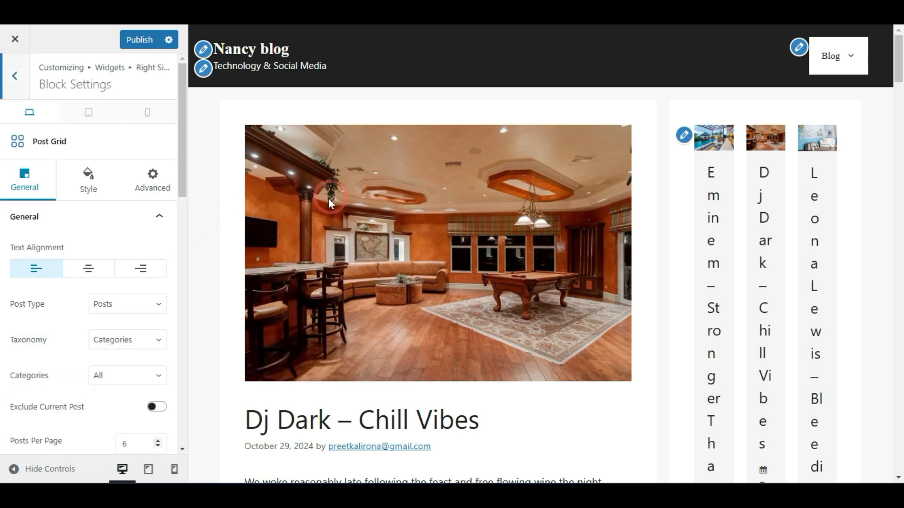
scroll(1, 270, down, 5)
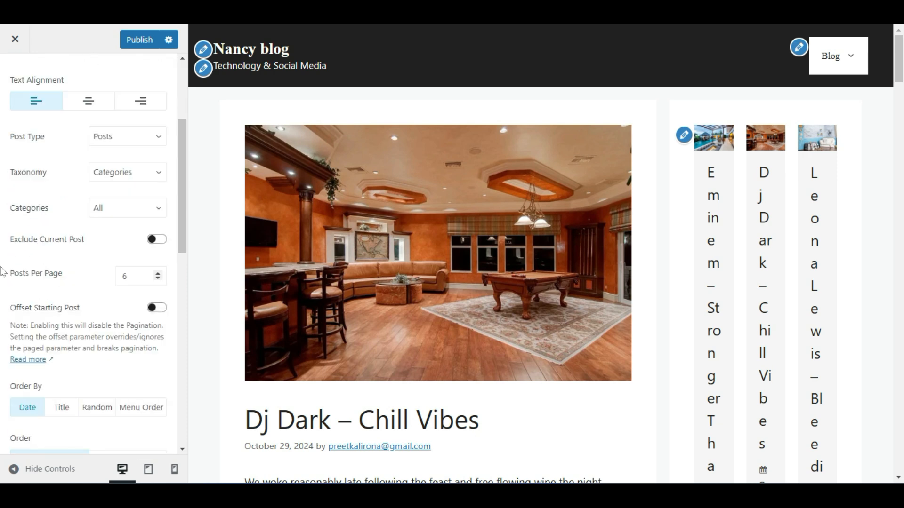
scroll(4, 271, up, 2)
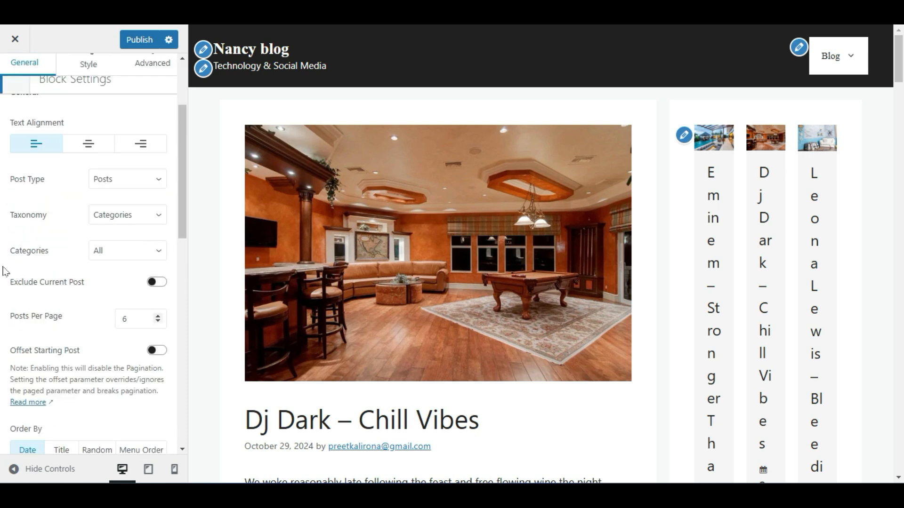
scroll(3, 271, up, 1)
scroll(6, 272, down, 7)
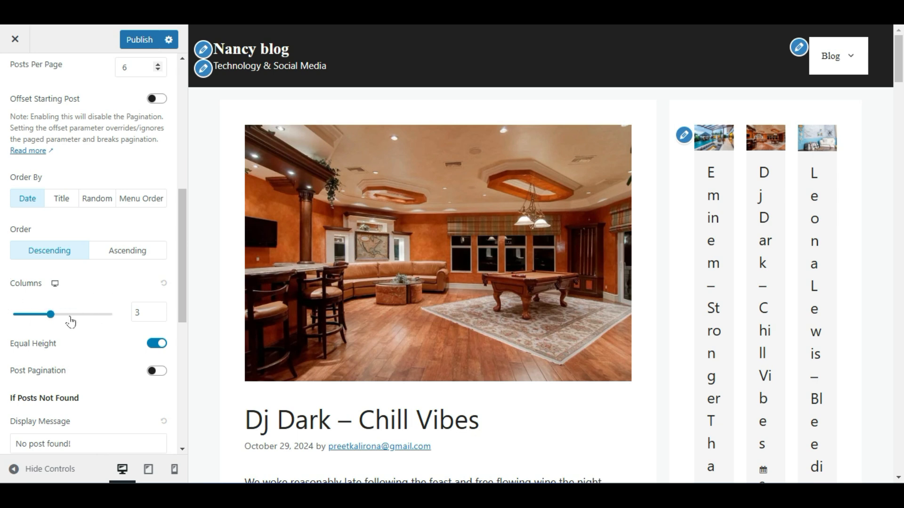
drag(50, 315, 25, 324)
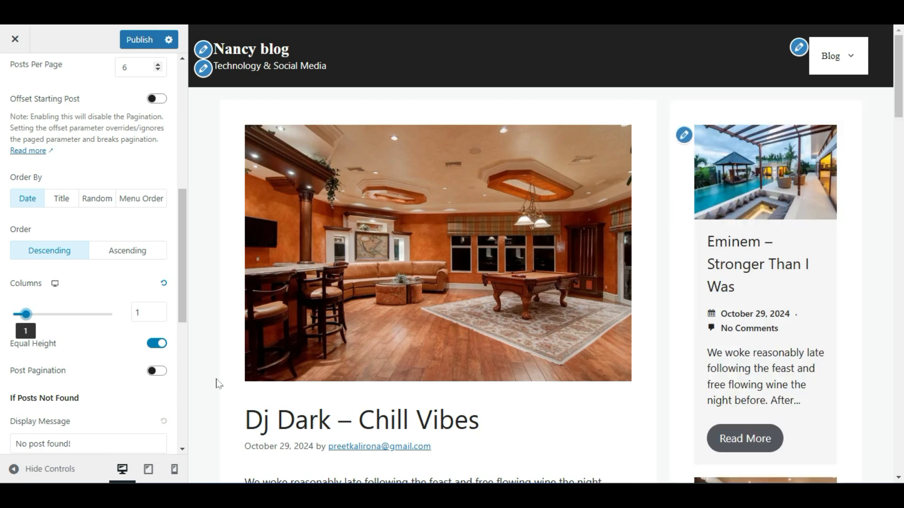
Check the sidebar posts in the preview and set the Post Grid's Posts Per Page to 4
scroll(750, 306, down, 10)
scroll(750, 306, down, 9)
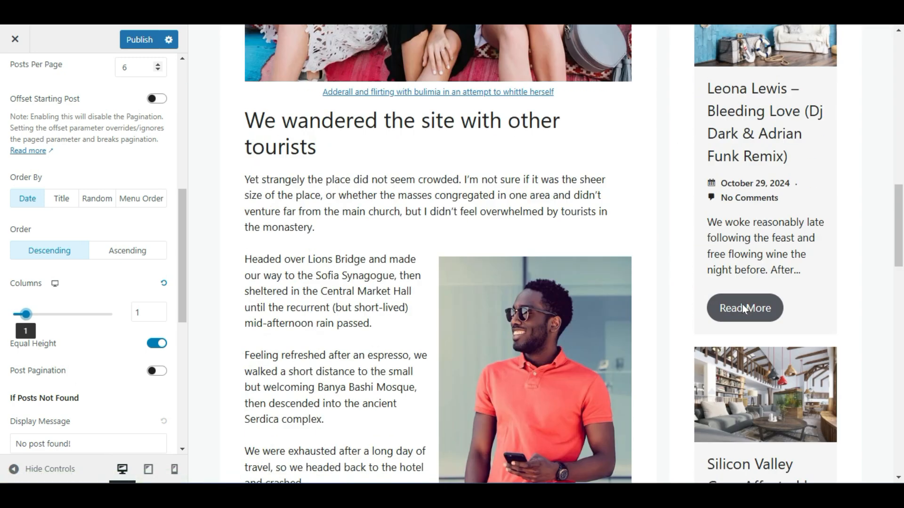
scroll(743, 307, up, 17)
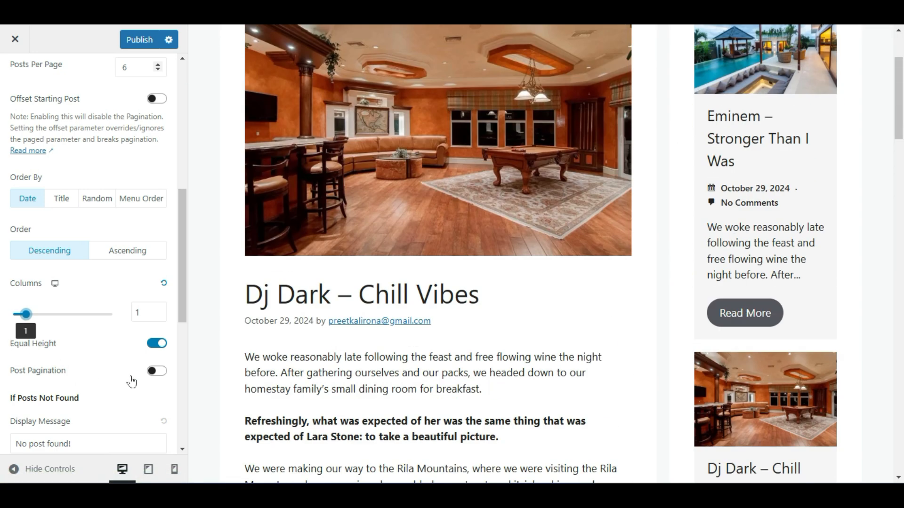
scroll(108, 318, up, 4)
scroll(88, 254, up, 1)
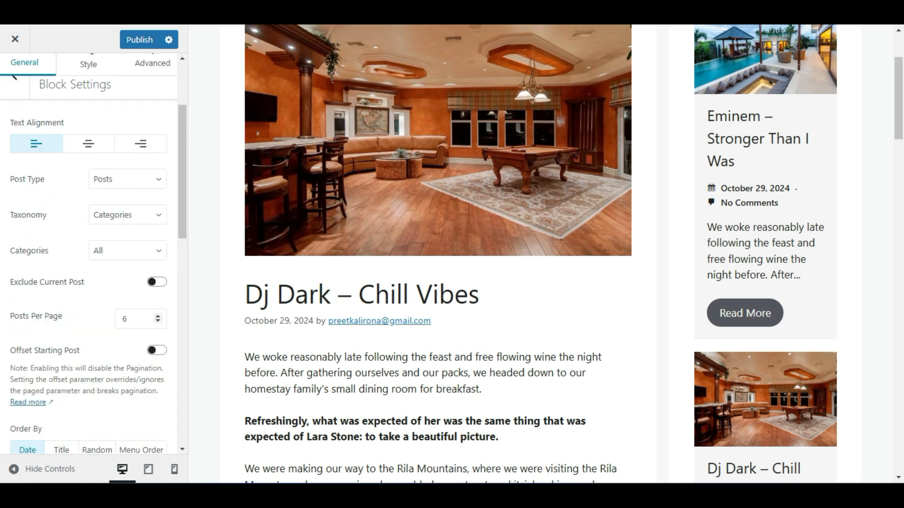
double_click(134, 321)
scroll(745, 135, down, 4)
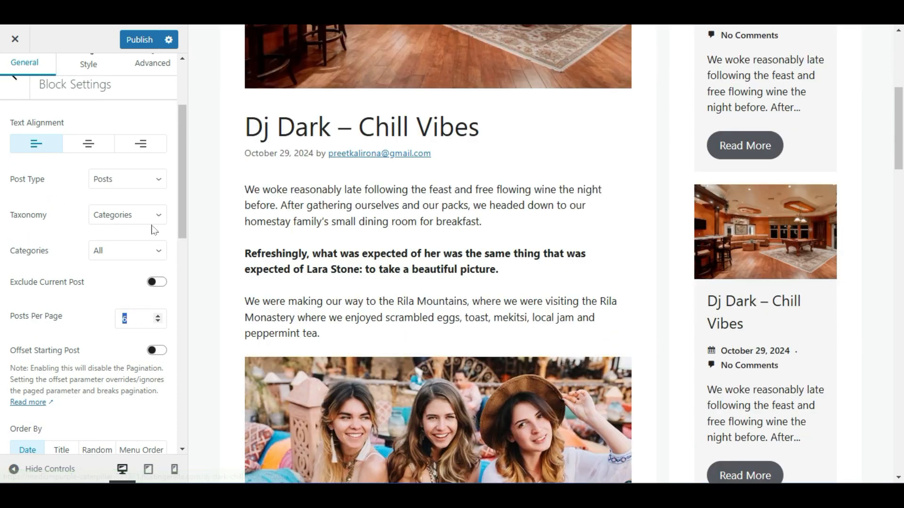
text(4)
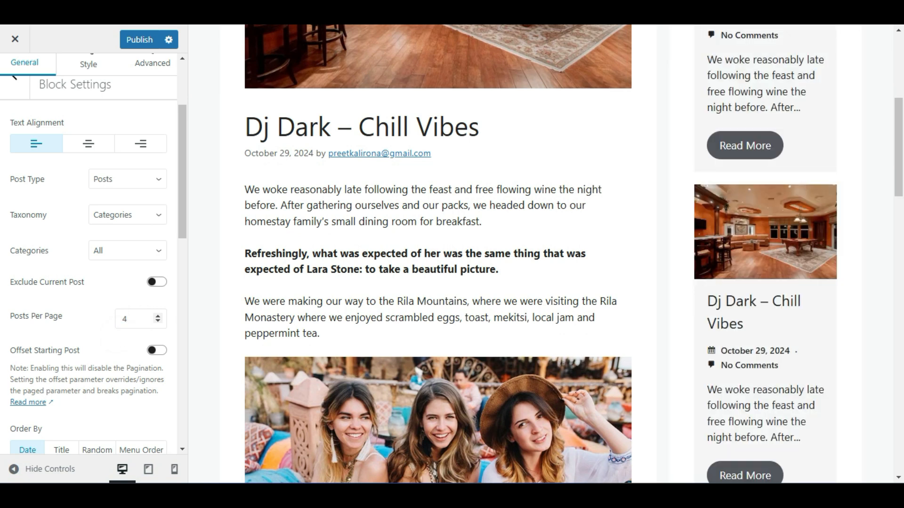
Examine the available Taxonomy and Categories options for filtering the Post Grid's posts
click(123, 215)
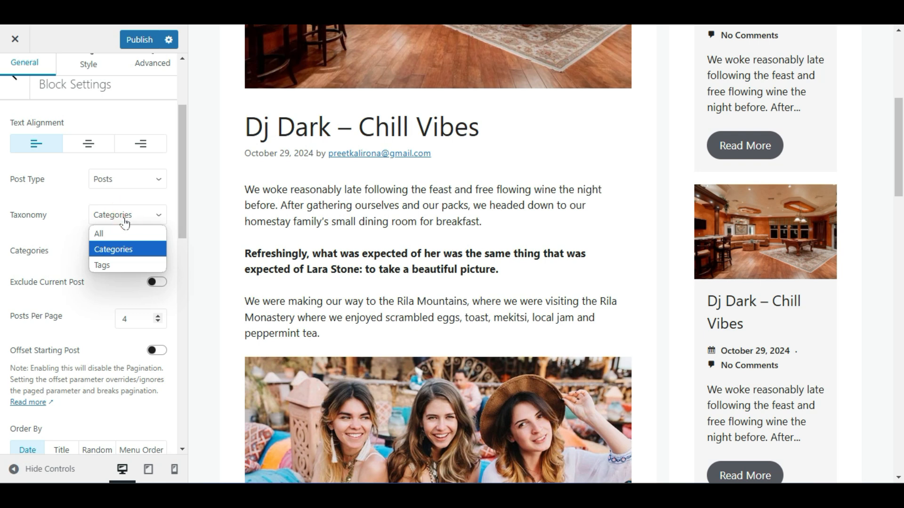
click(123, 216)
click(121, 250)
click(120, 251)
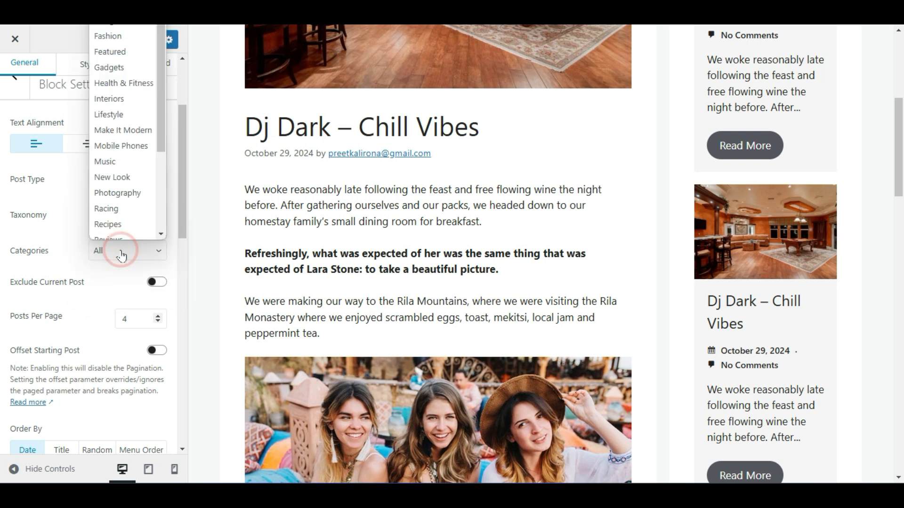
scroll(109, 287, up, 3)
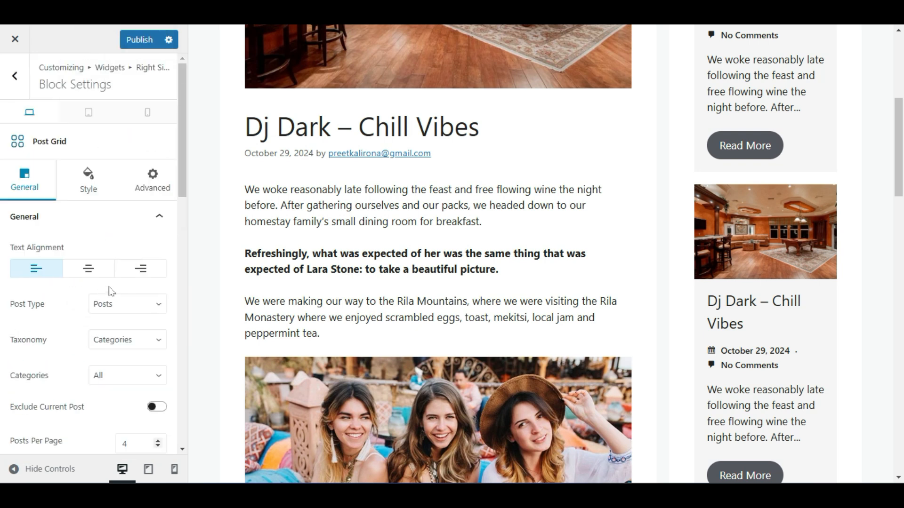
Publish the sidebar changes and return from the Post Grid's settings to the Right Sidebar widget area
scroll(637, 277, up, 5)
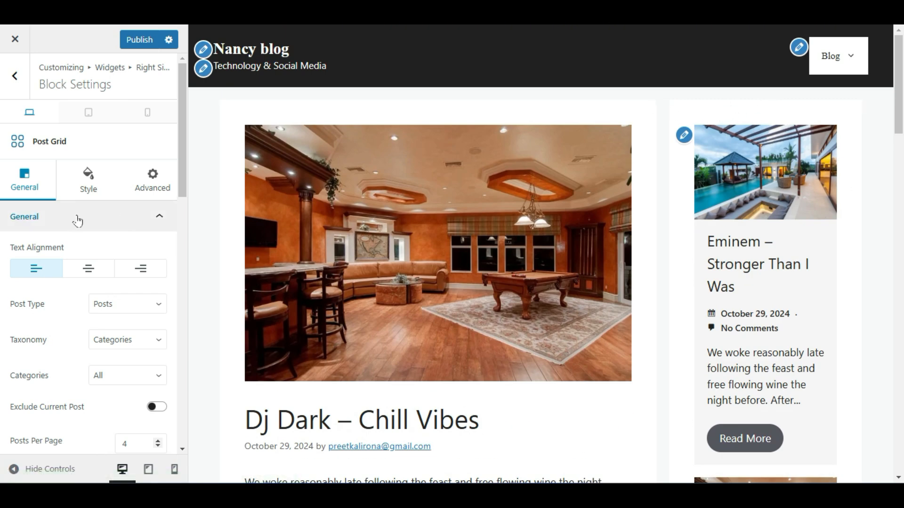
click(137, 40)
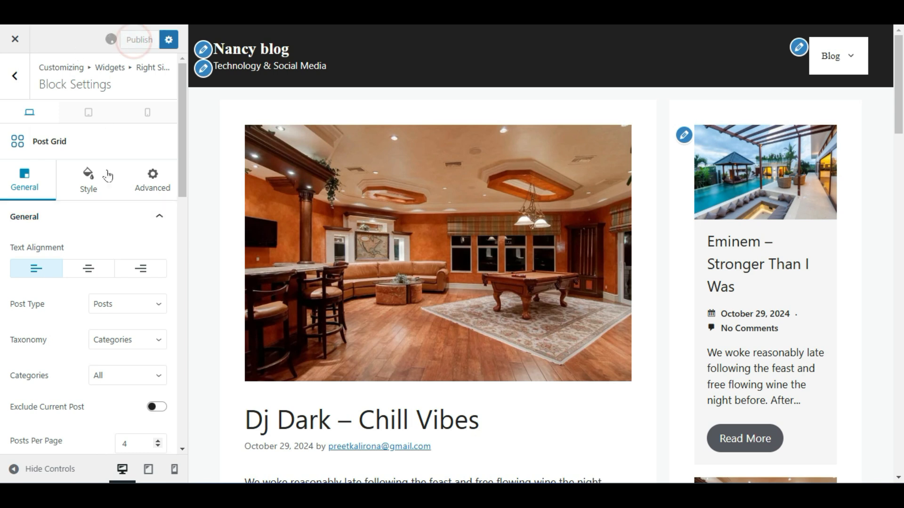
click(14, 76)
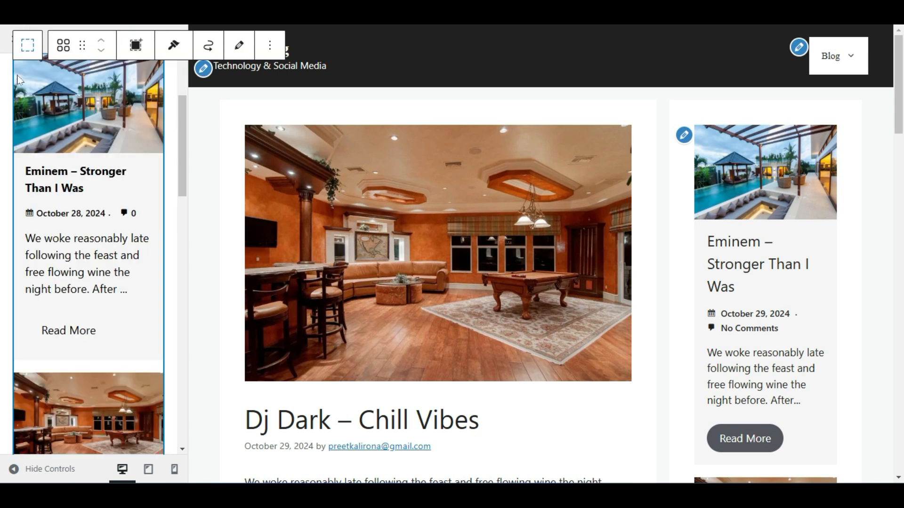
Add a Headline block below the Post Grid at the end of the Right Sidebar widget area
click(87, 132)
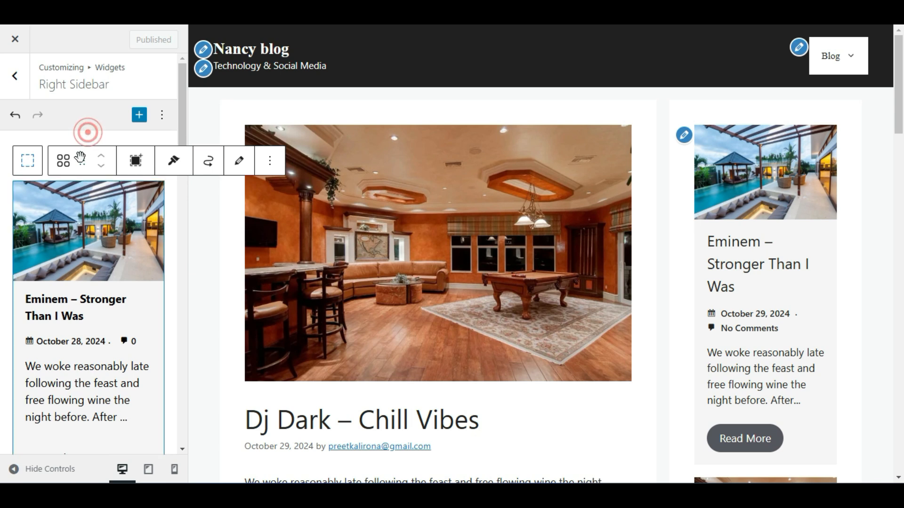
click(70, 227)
click(83, 139)
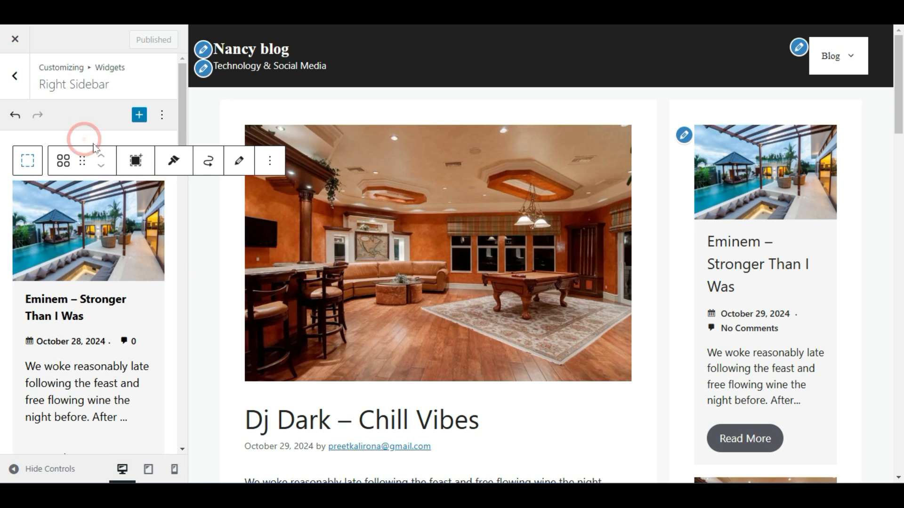
scroll(42, 301, down, 10)
scroll(59, 307, down, 12)
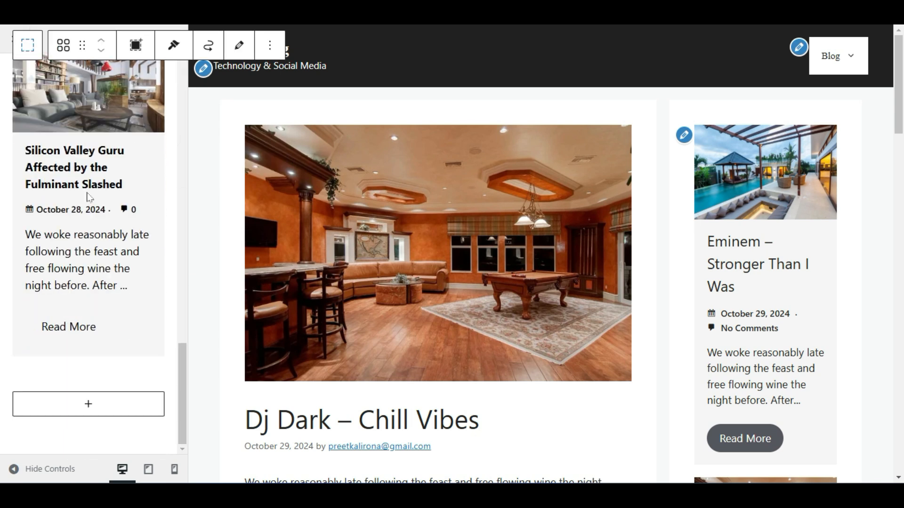
click(91, 407)
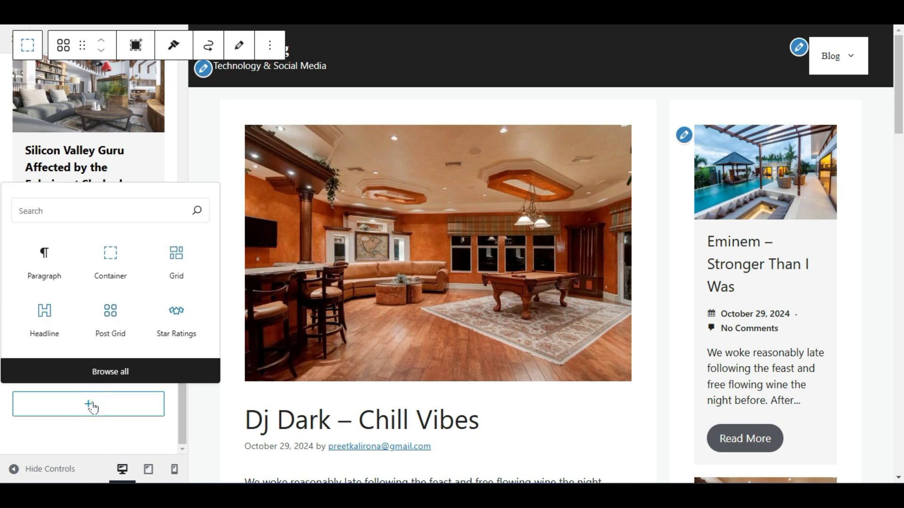
click(59, 320)
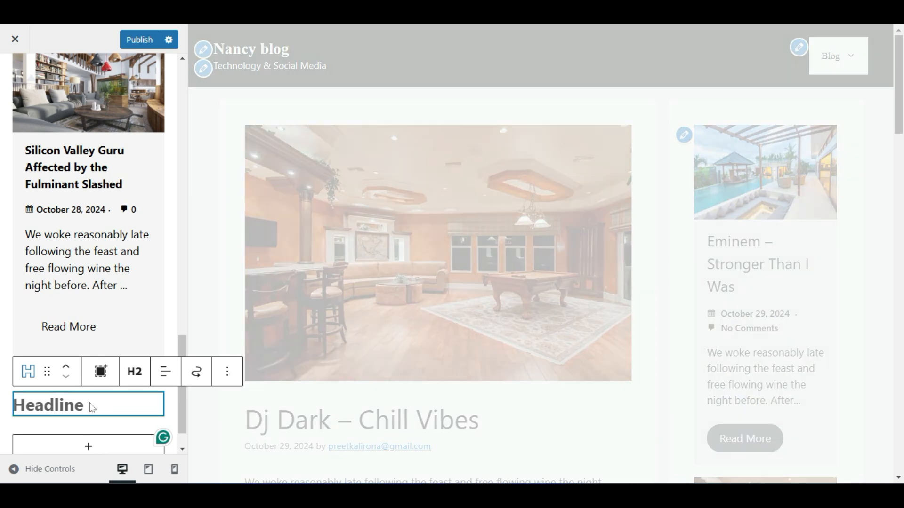
Enter "POPULER POST" as the text of the new Headline block
click(87, 404)
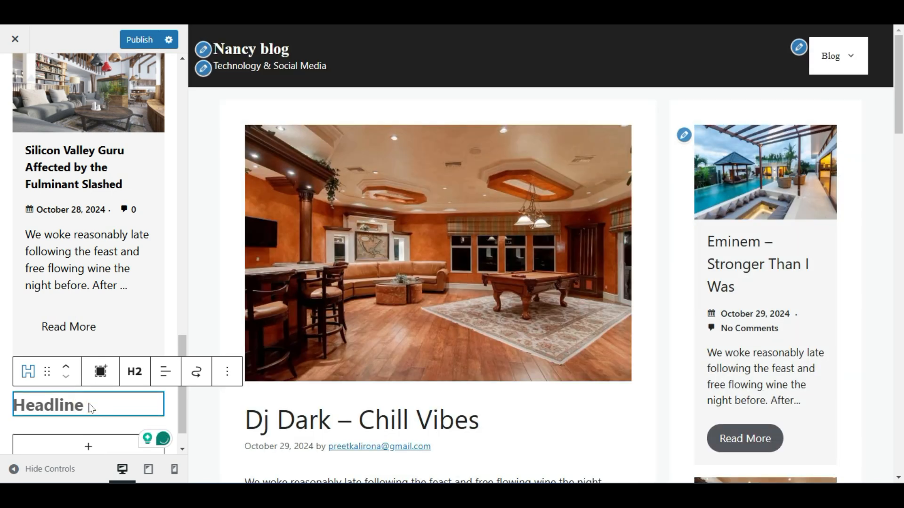
scroll(90, 408, down, 1)
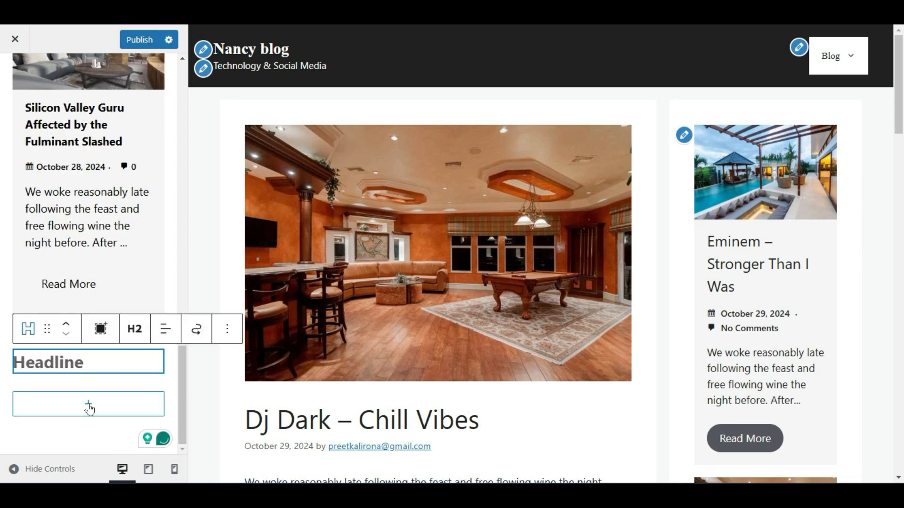
click(94, 363)
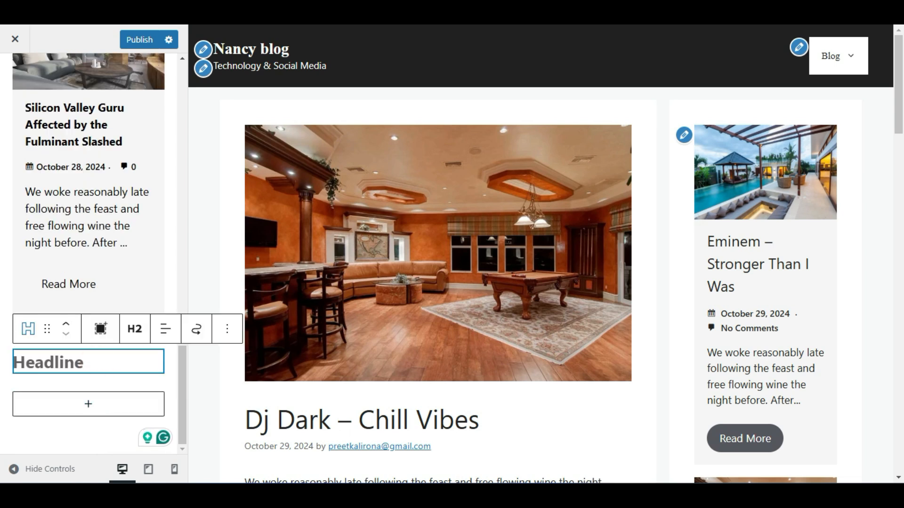
click(92, 365)
click(95, 366)
click(99, 366)
click(104, 379)
click(98, 365)
click(85, 366)
click(122, 383)
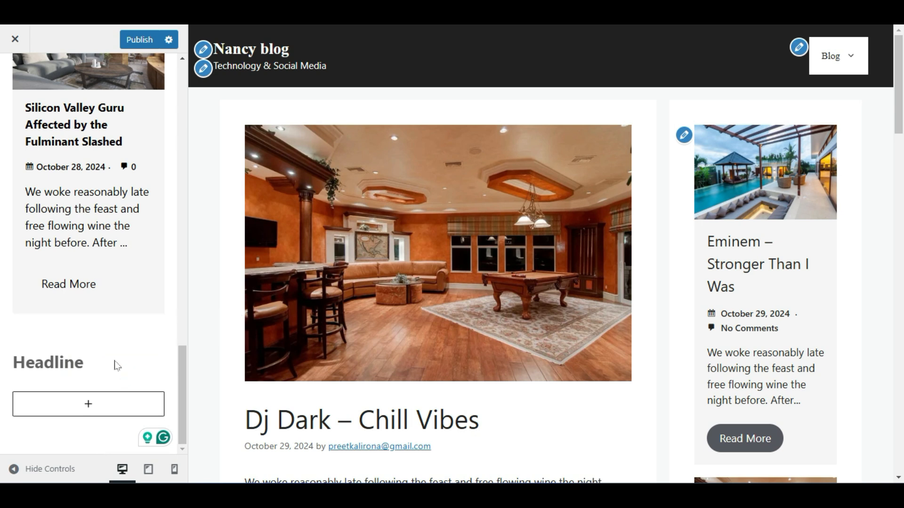
click(117, 366)
text(D)
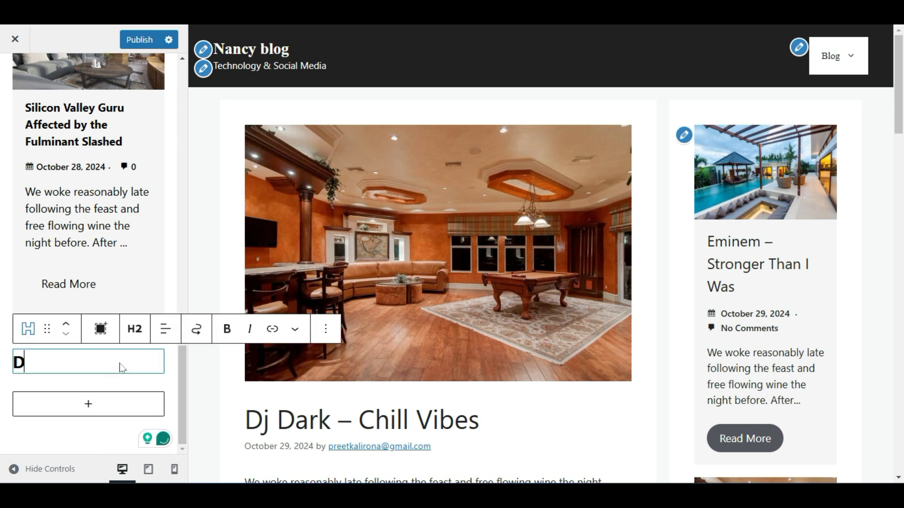
key(BackSpace)
text(POPU)
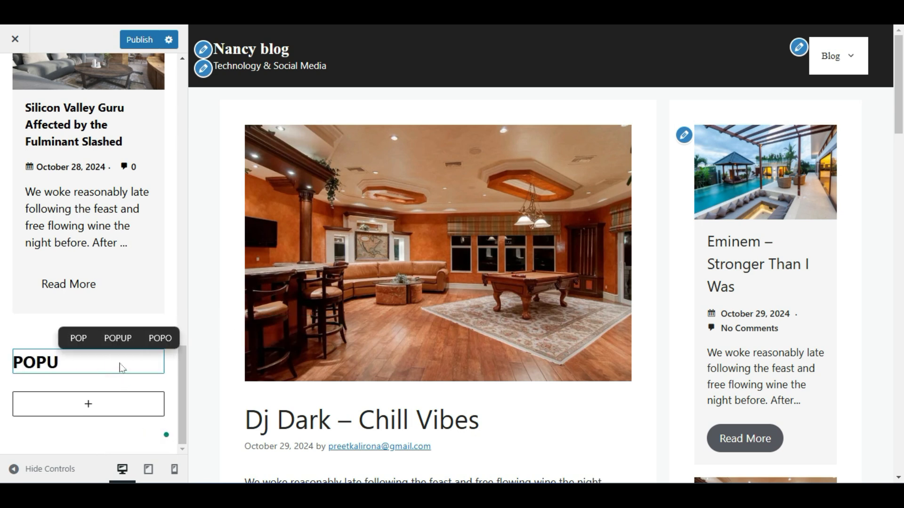
text(LER POST)
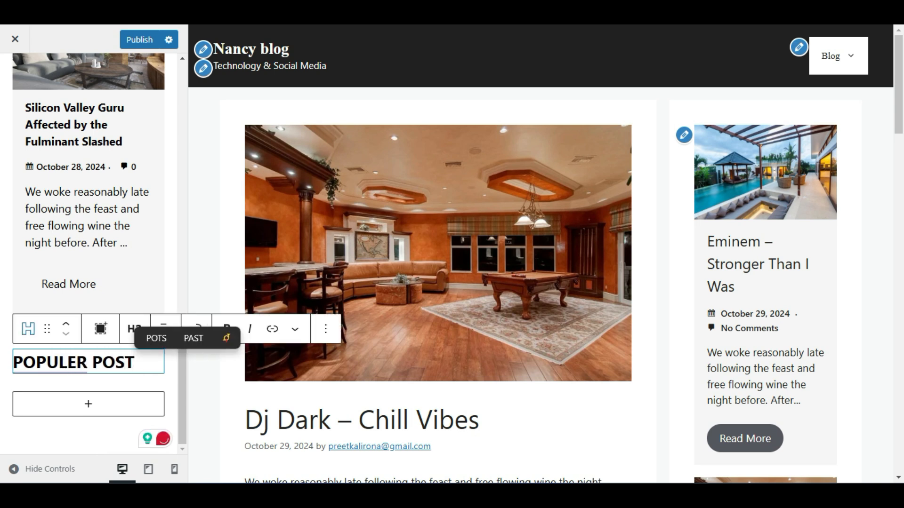
Apply the suggested spelling correction so the headline reads "POPULAR POST", and move the headline above the Post Grid
click(144, 376)
mouse_move(68, 364)
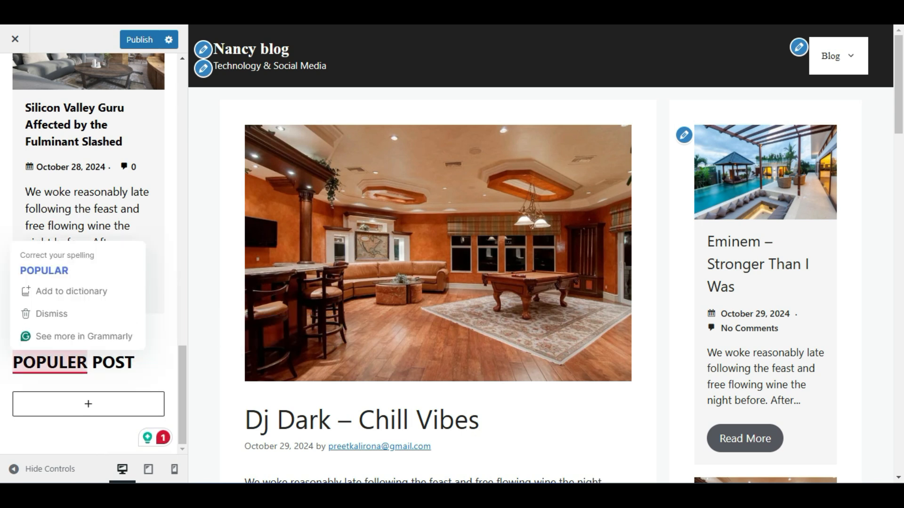
click(44, 271)
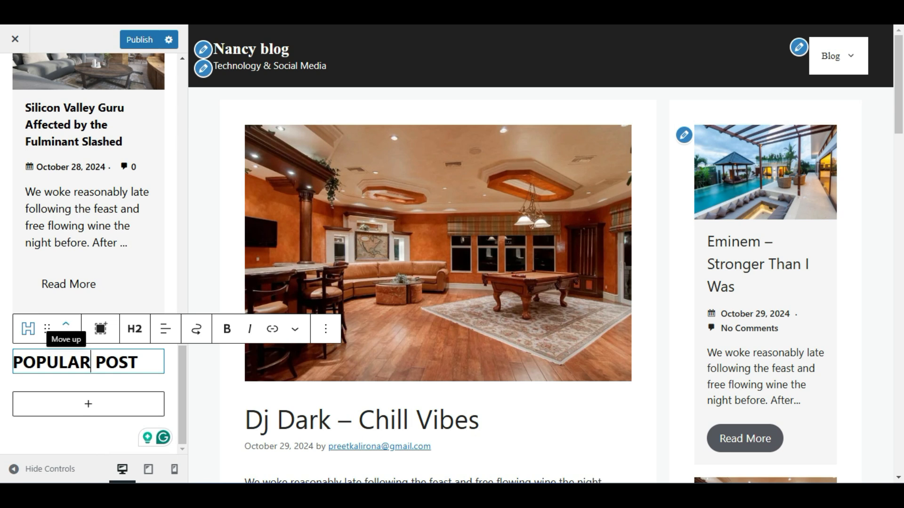
click(66, 328)
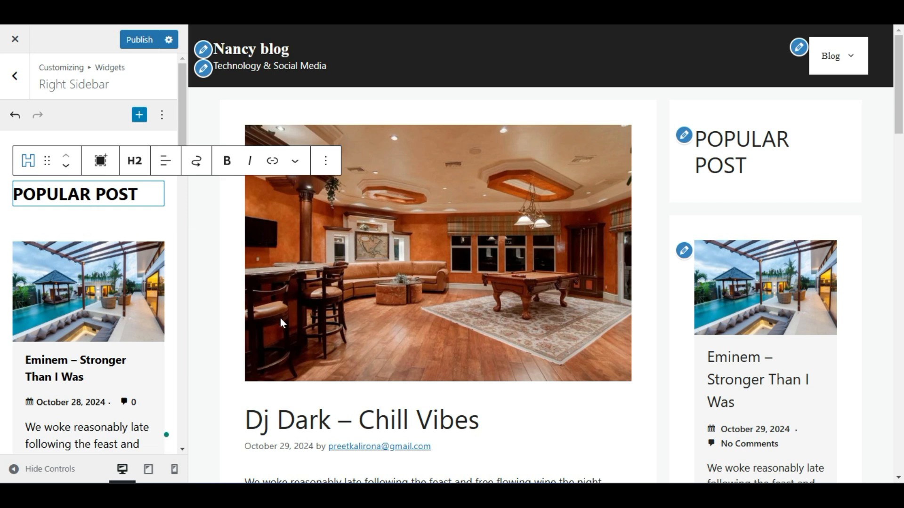
Examine the Content options in the Post Grid's detailed block settings against the posts in the sidebar preview
click(68, 317)
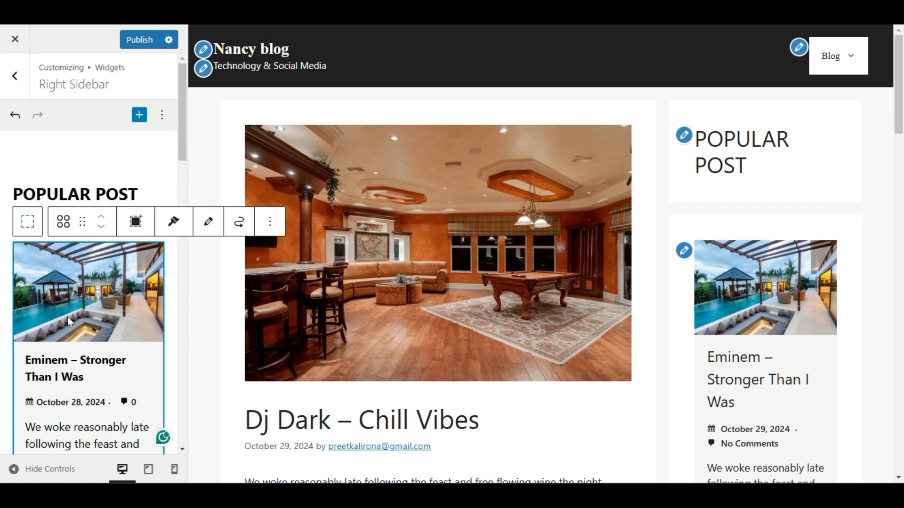
click(269, 221)
click(280, 258)
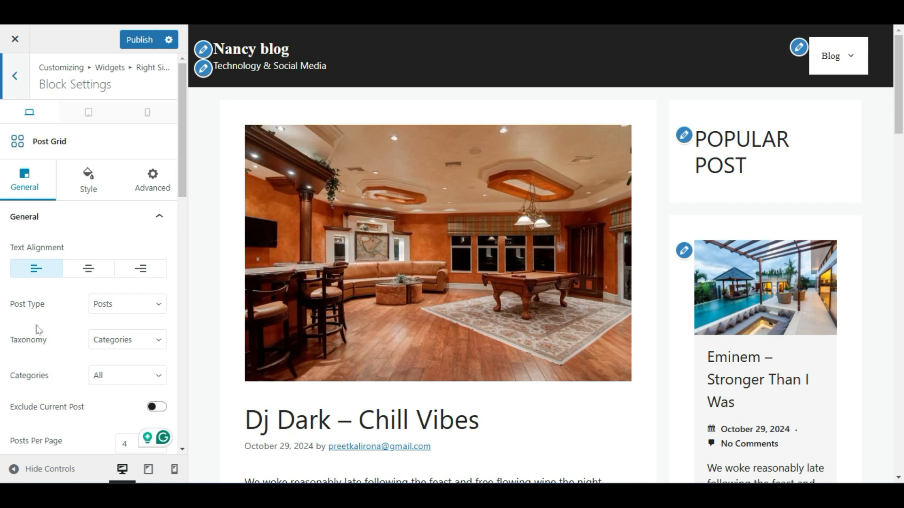
scroll(38, 329, down, 10)
scroll(37, 332, down, 4)
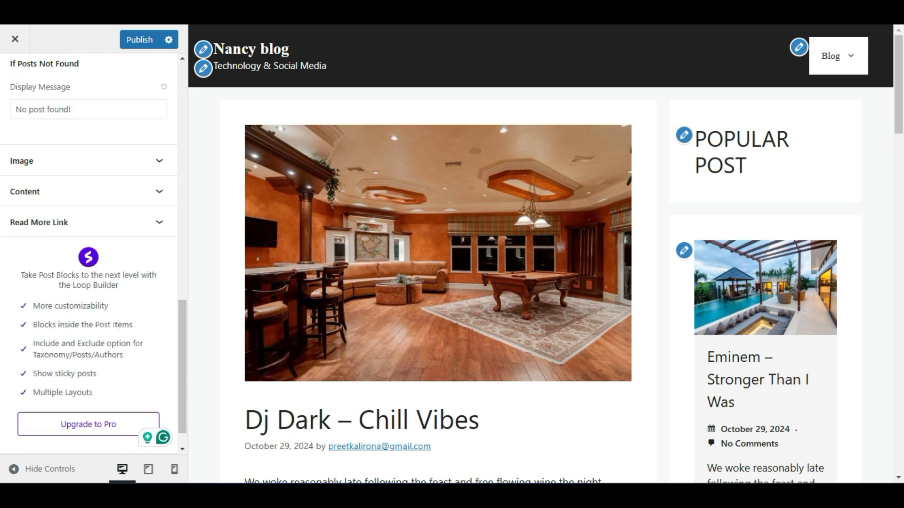
scroll(38, 332, up, 3)
click(40, 325)
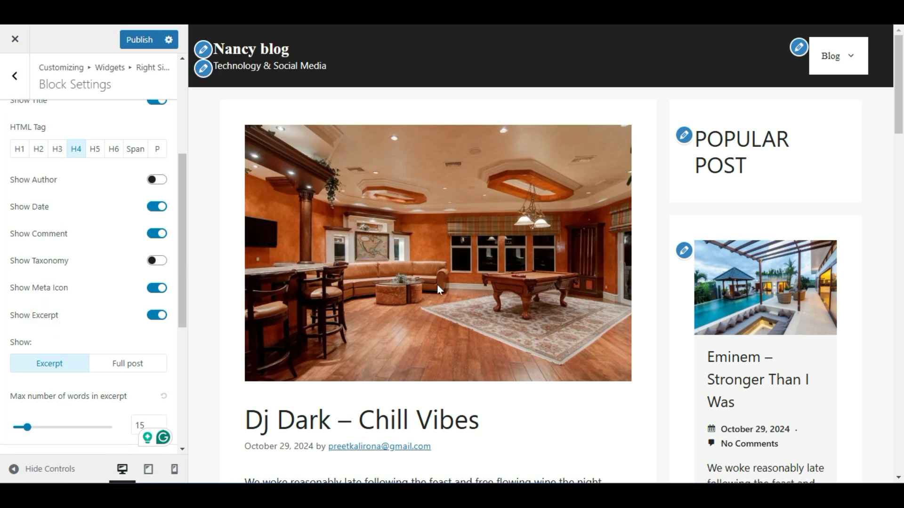
scroll(438, 289, down, 7)
scroll(748, 269, up, 4)
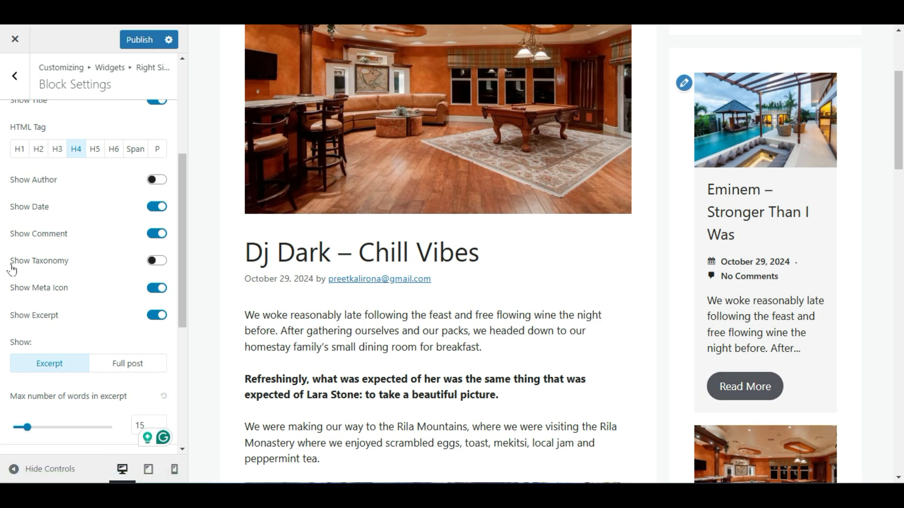
scroll(12, 270, up, 3)
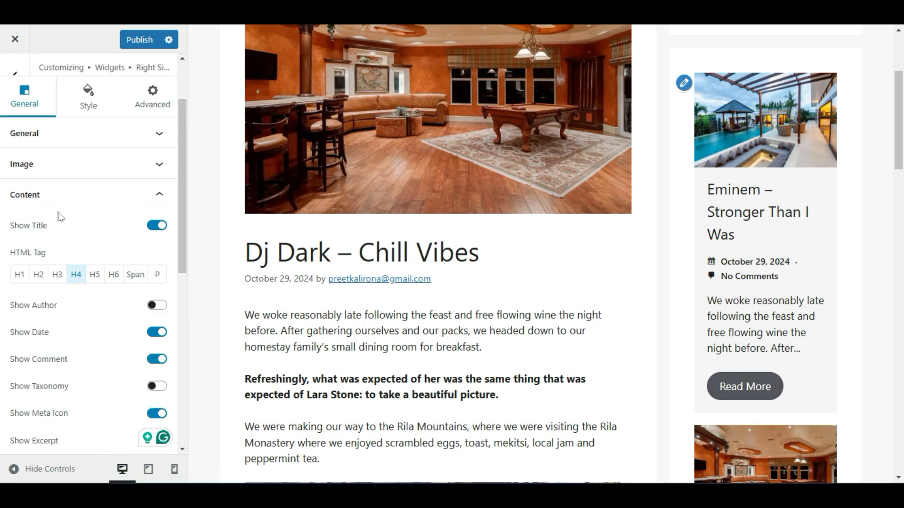
scroll(60, 217, up, 2)
click(15, 76)
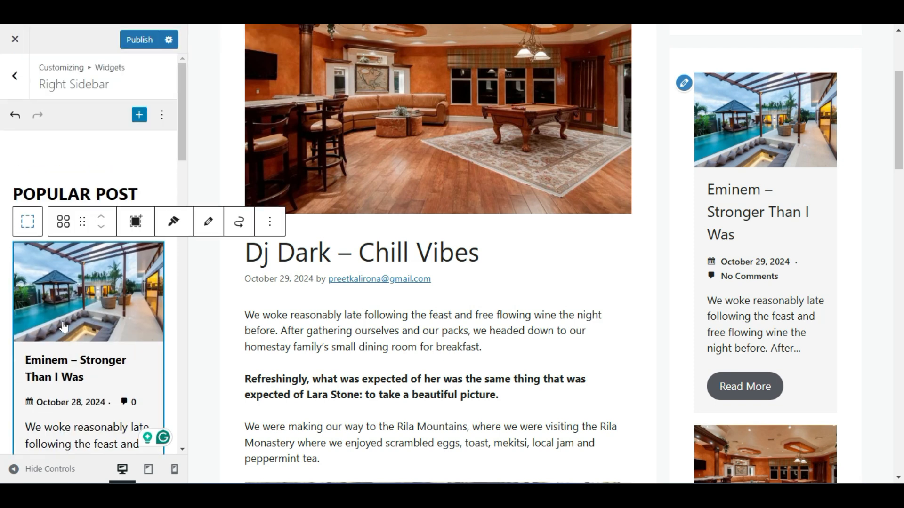
Turn off Show Date and Show Comment in the Content options of the Post Grid's detailed block settings
click(86, 166)
scroll(88, 237, down, 1)
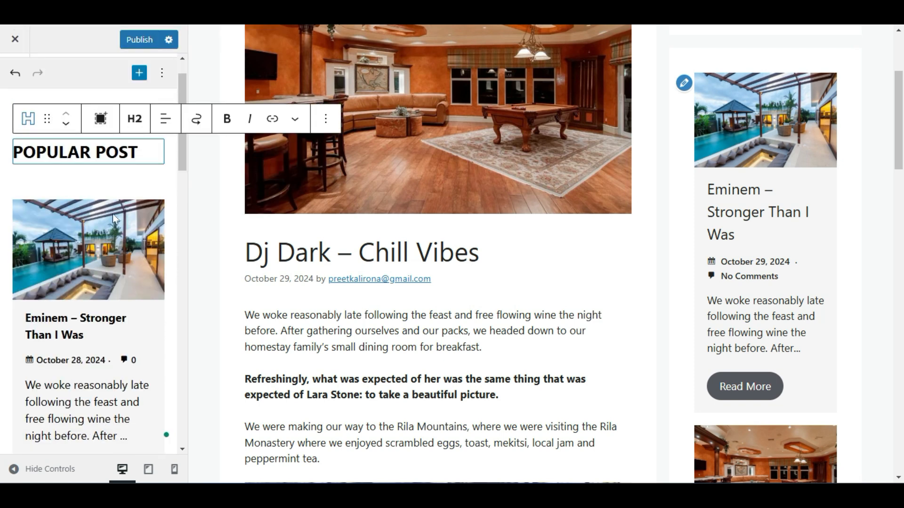
click(112, 214)
scroll(61, 288, up, 4)
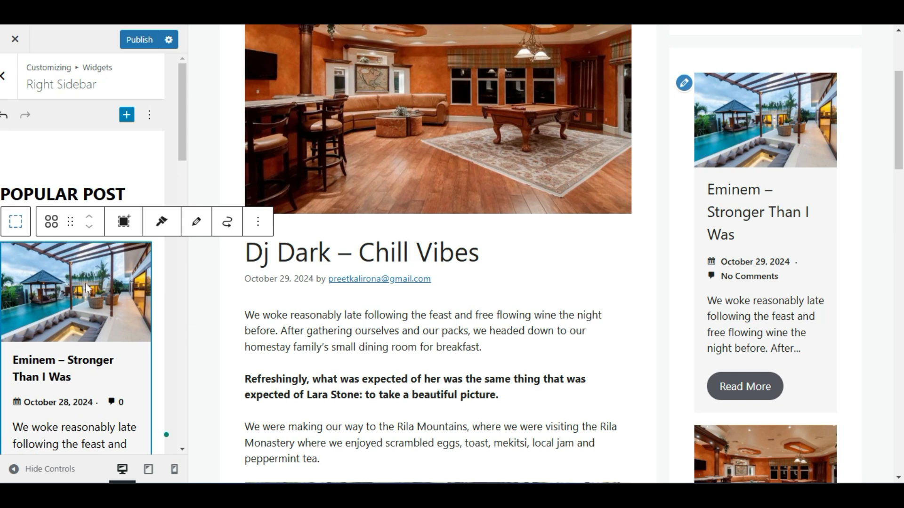
scroll(100, 339, down, 4)
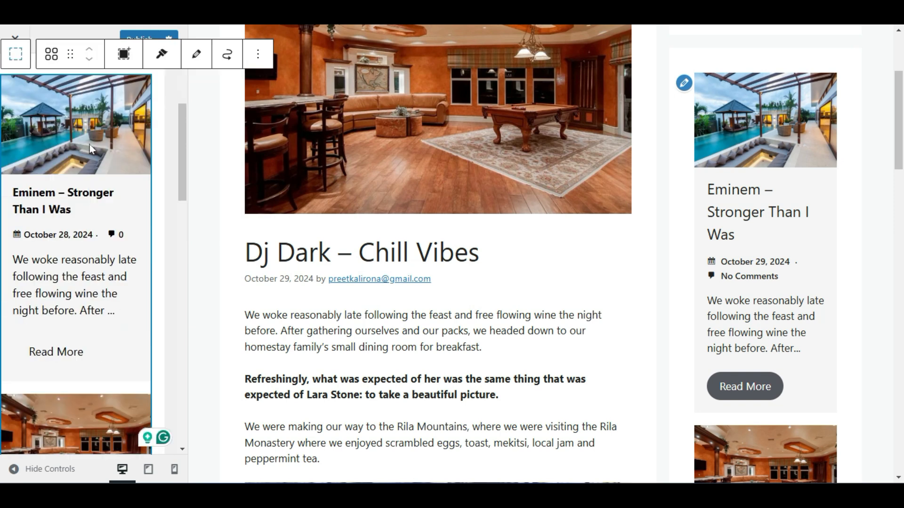
scroll(81, 179, up, 1)
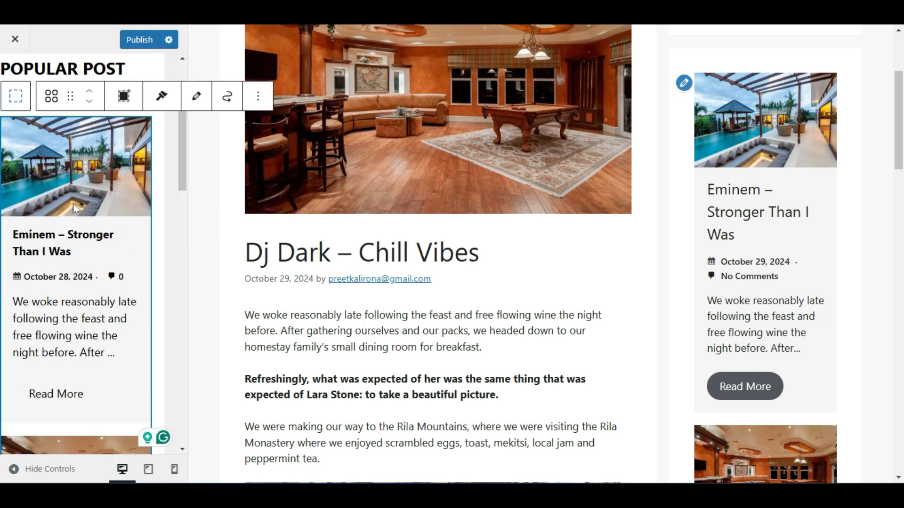
click(259, 99)
click(288, 134)
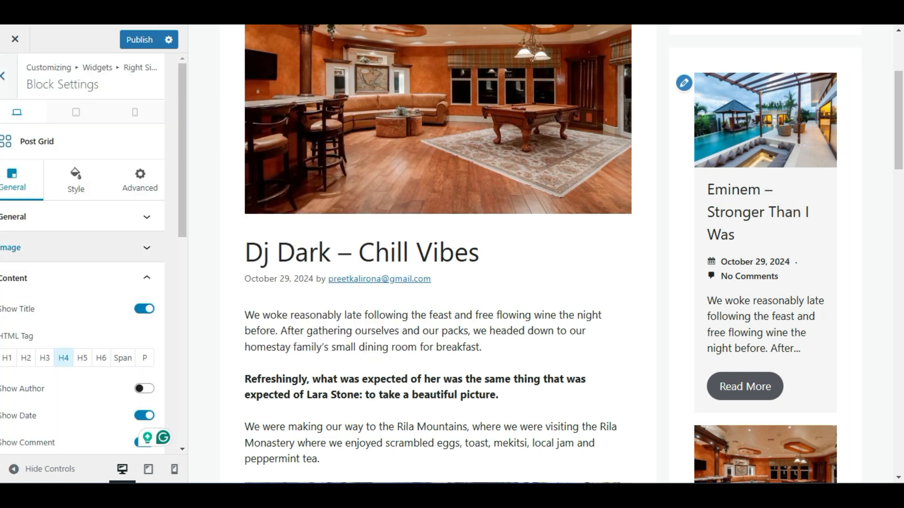
click(115, 282)
click(108, 280)
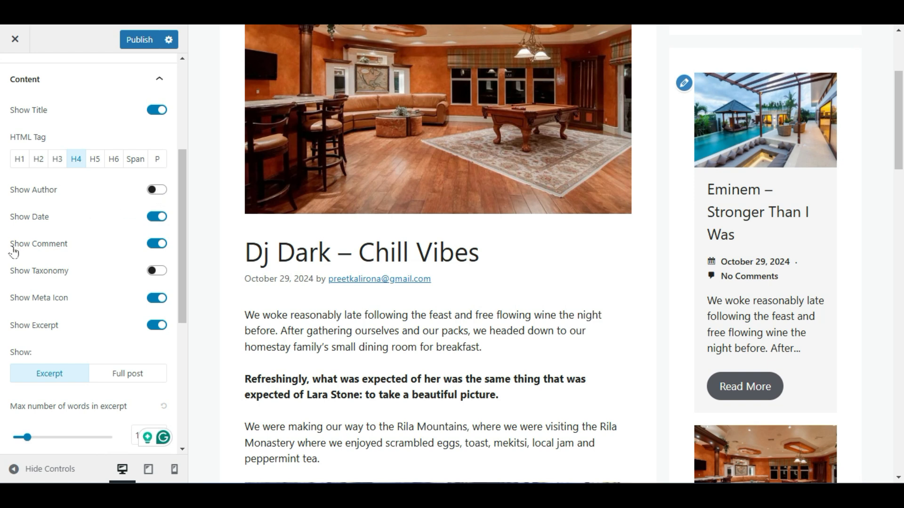
click(155, 218)
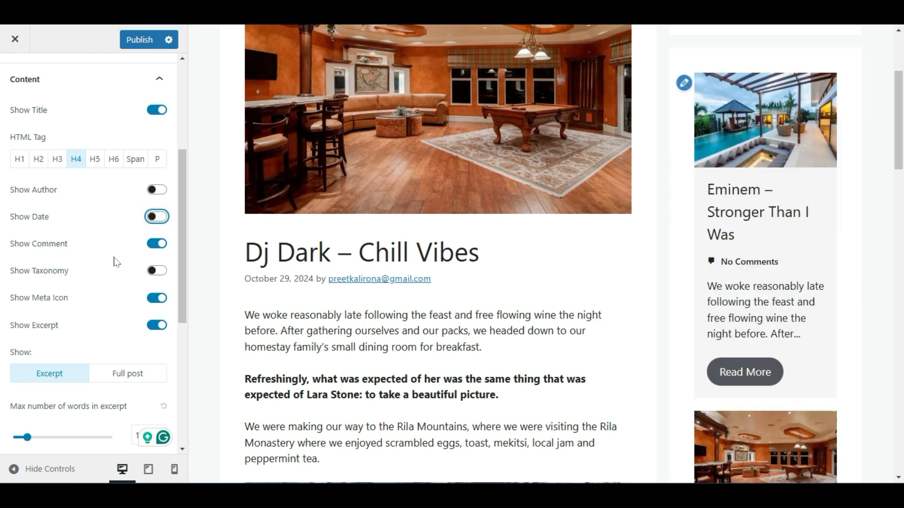
click(155, 246)
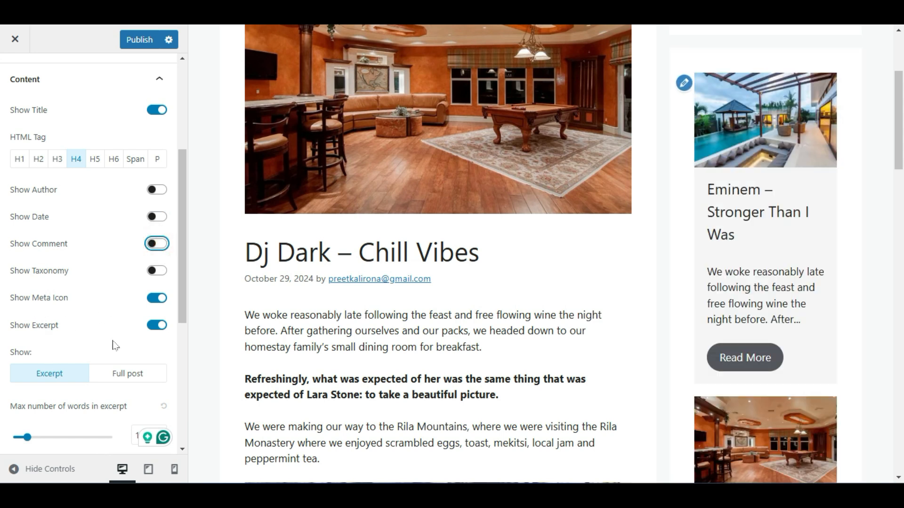
Try hiding the excerpts in the Post Grid, and turn Show Excerpt back on
click(157, 325)
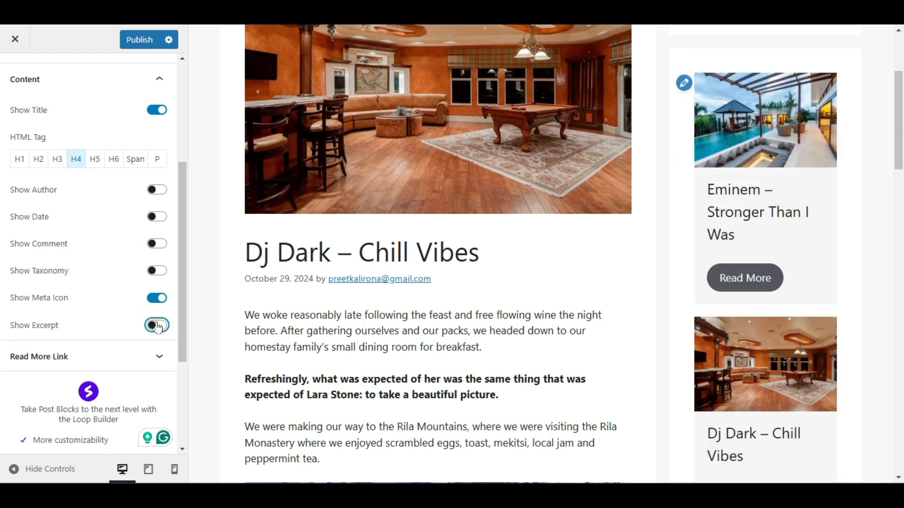
click(157, 325)
scroll(90, 283, down, 2)
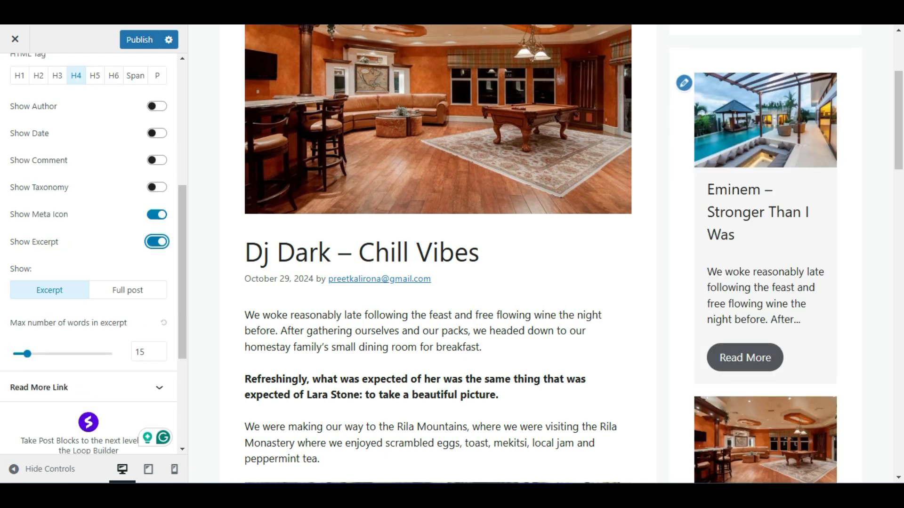
Set the maximum number of words in the Post Grid's excerpts to 10 and publish the changes
scroll(89, 254, down, 1)
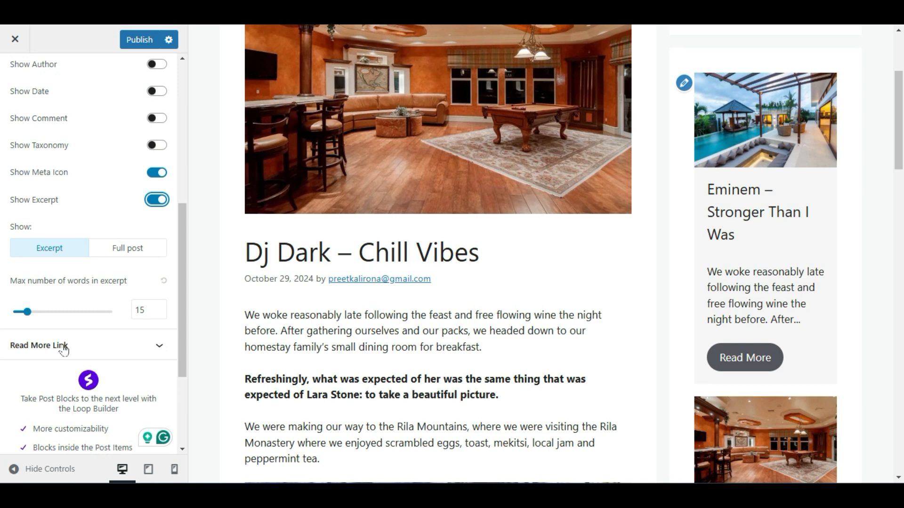
double_click(140, 309)
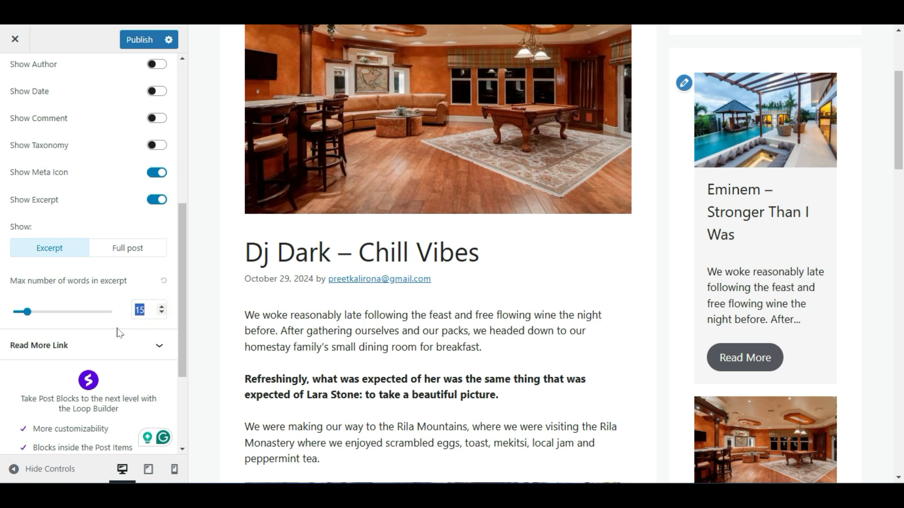
click(112, 316)
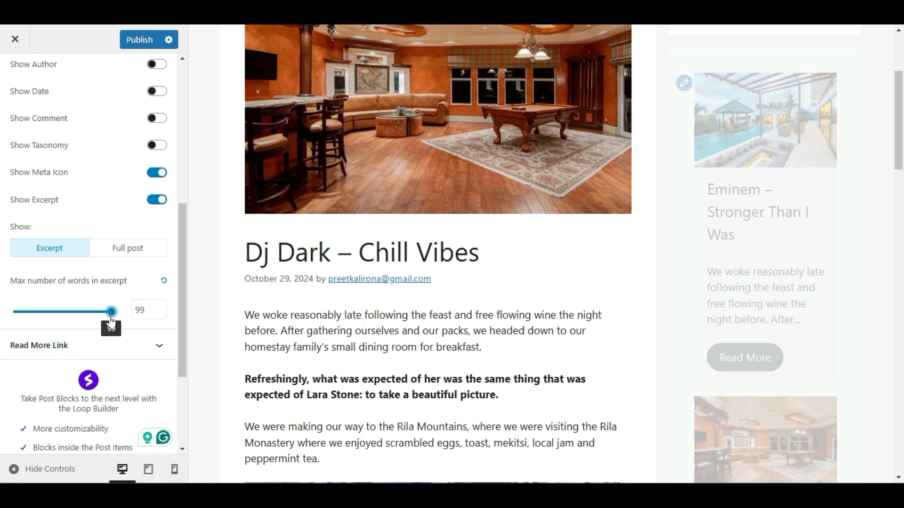
drag(112, 319, 24, 317)
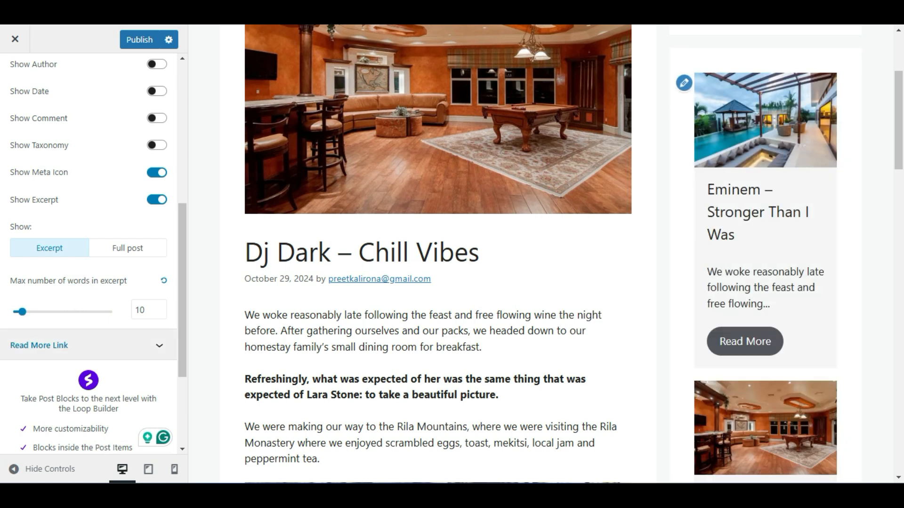
scroll(3, 370, down, 3)
scroll(3, 370, up, 4)
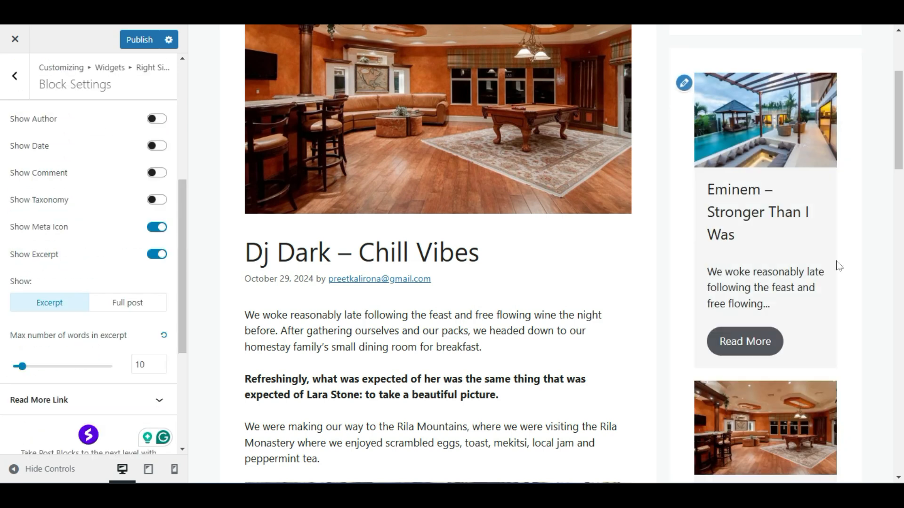
scroll(800, 264, down, 8)
scroll(779, 285, up, 4)
click(142, 40)
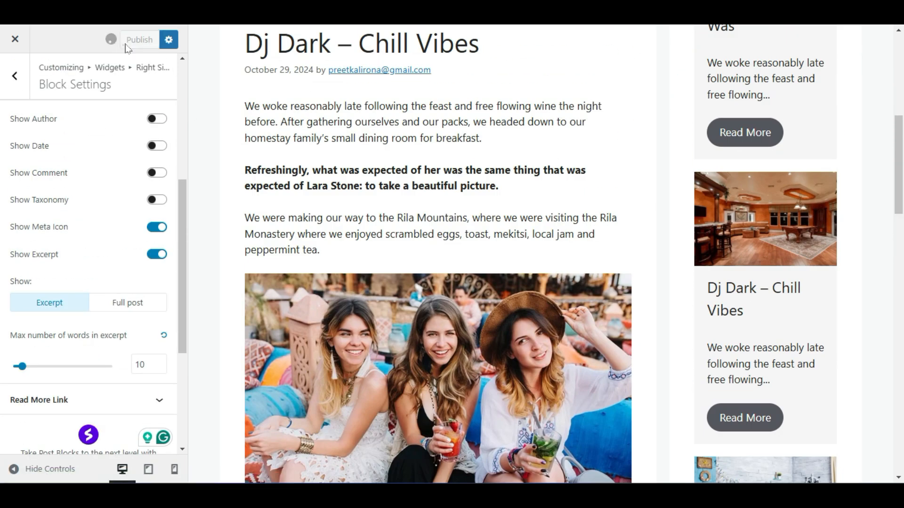
Add an Info Box block to the Right Sidebar widgets and move it to the top, above the POPULAR POST headline
click(14, 76)
scroll(796, 238, down, 10)
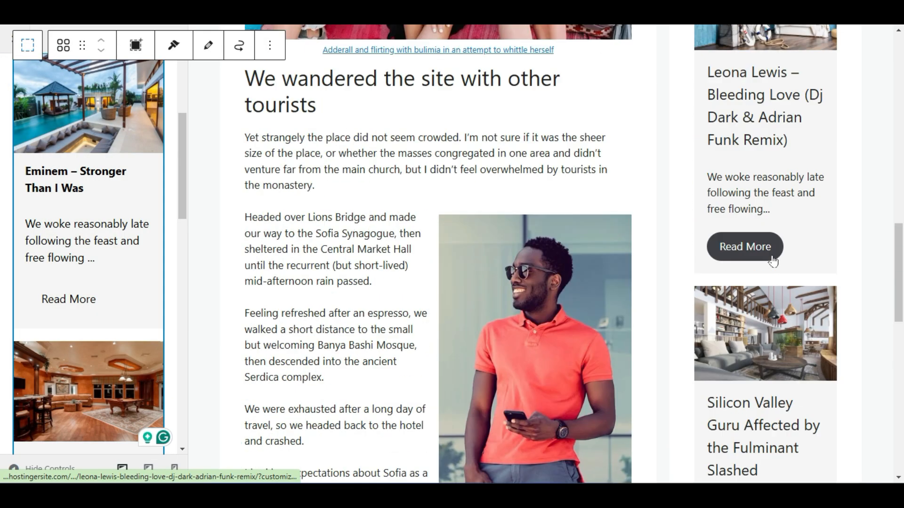
scroll(758, 302, up, 10)
click(758, 302)
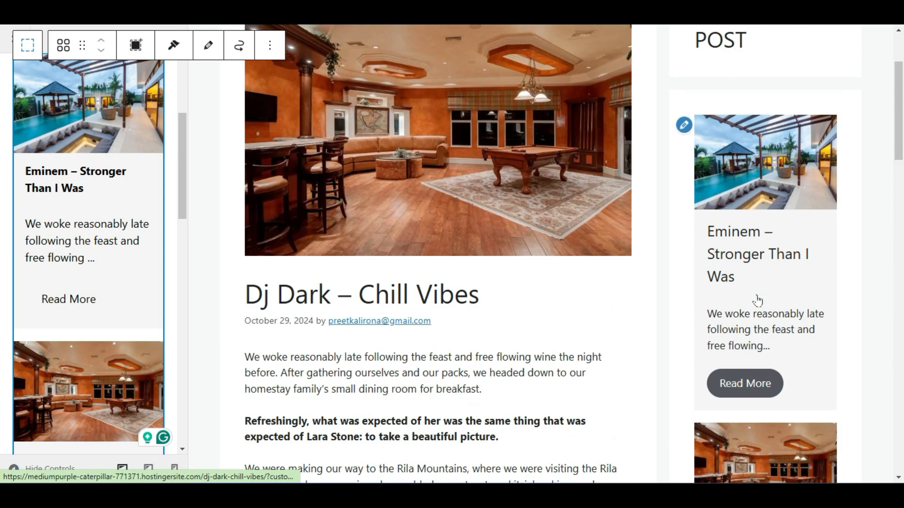
scroll(51, 320, down, 10)
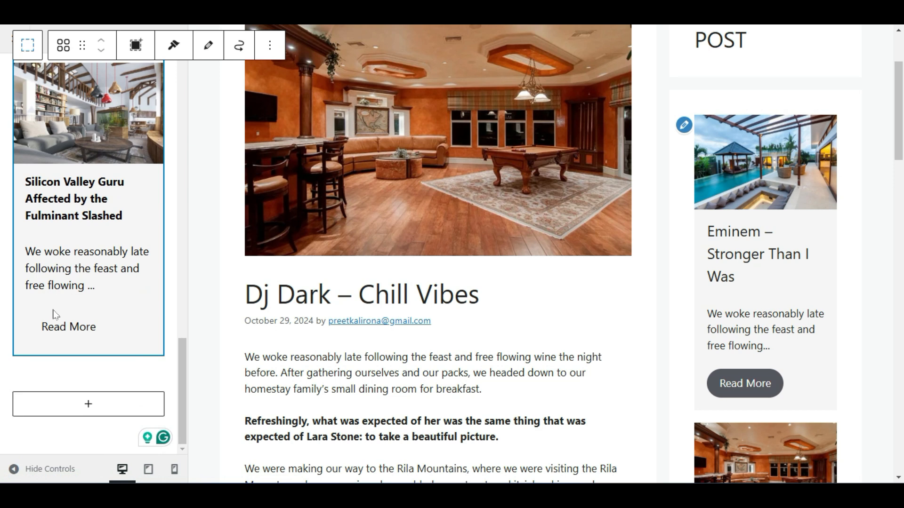
click(92, 404)
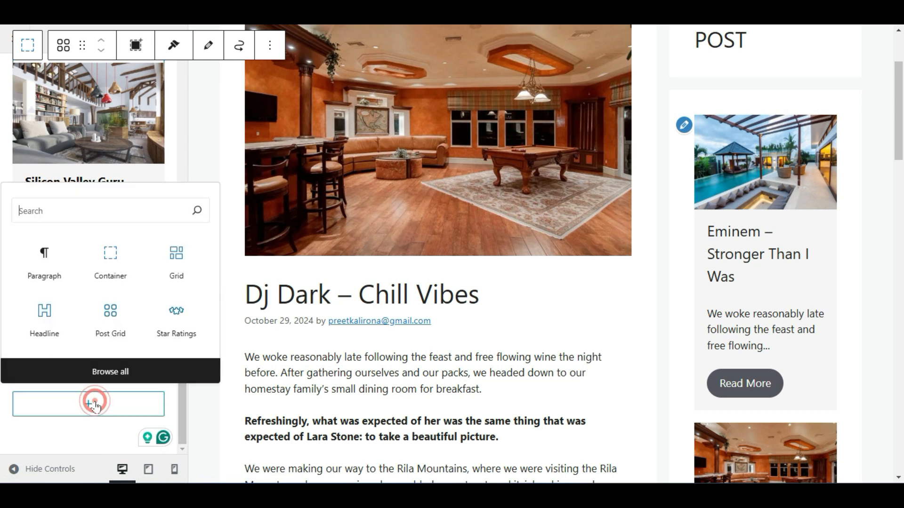
click(102, 371)
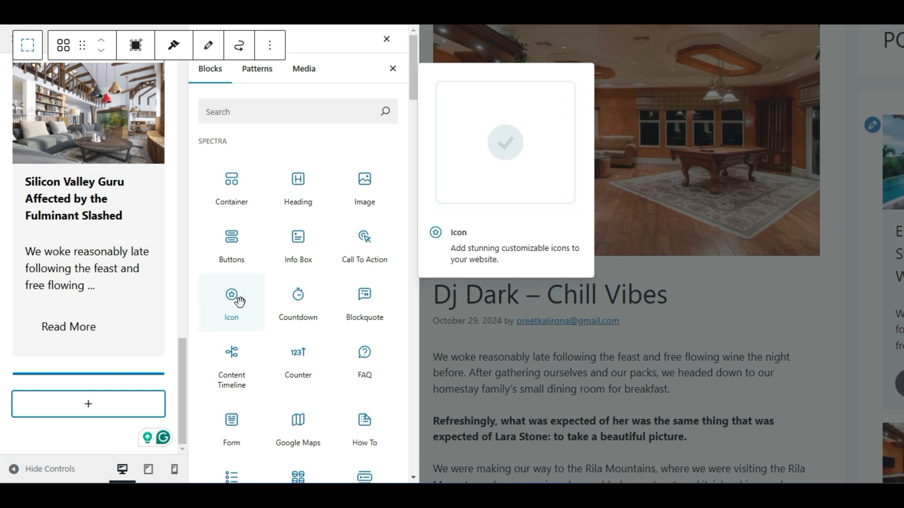
click(298, 244)
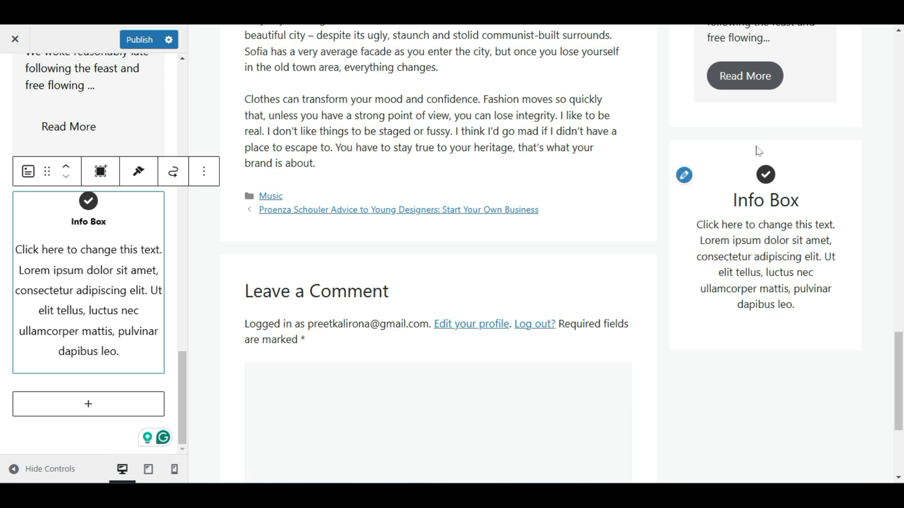
click(67, 170)
click(67, 170)
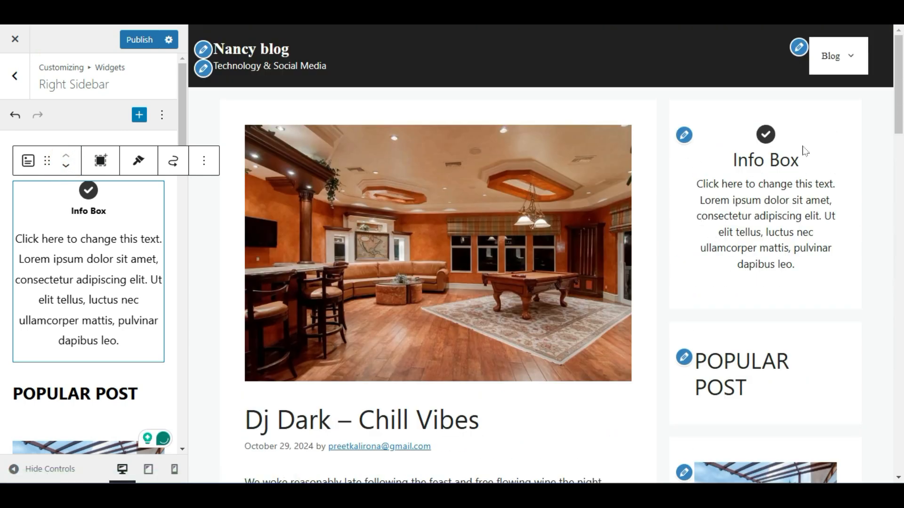
Change the Info Box's title to "Biography"
click(83, 211)
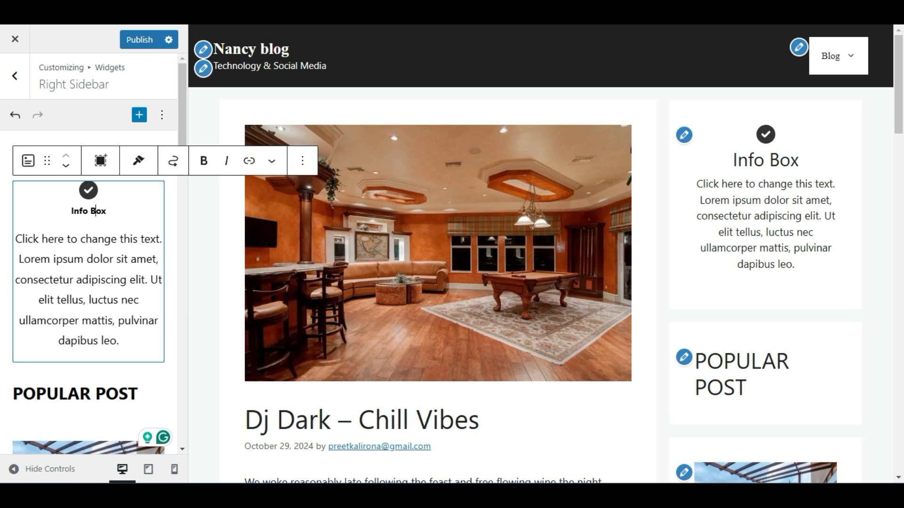
triple_click(82, 211)
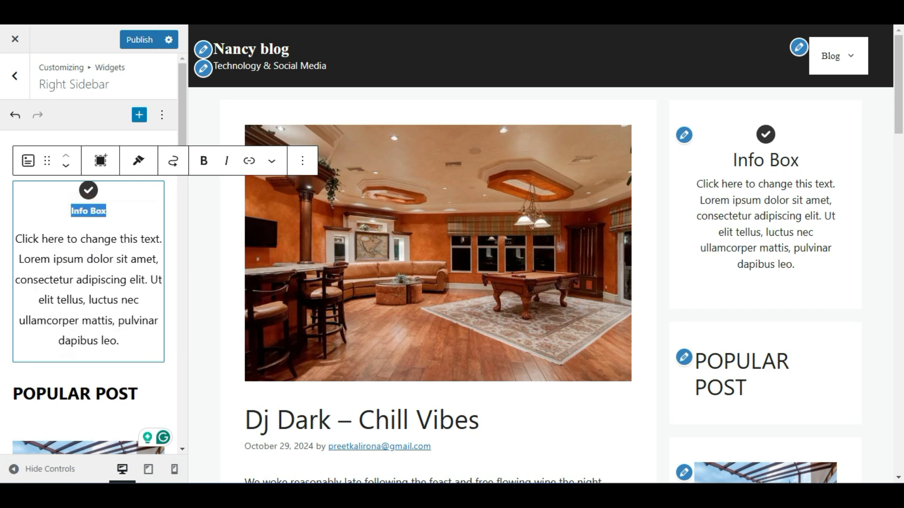
text(bl)
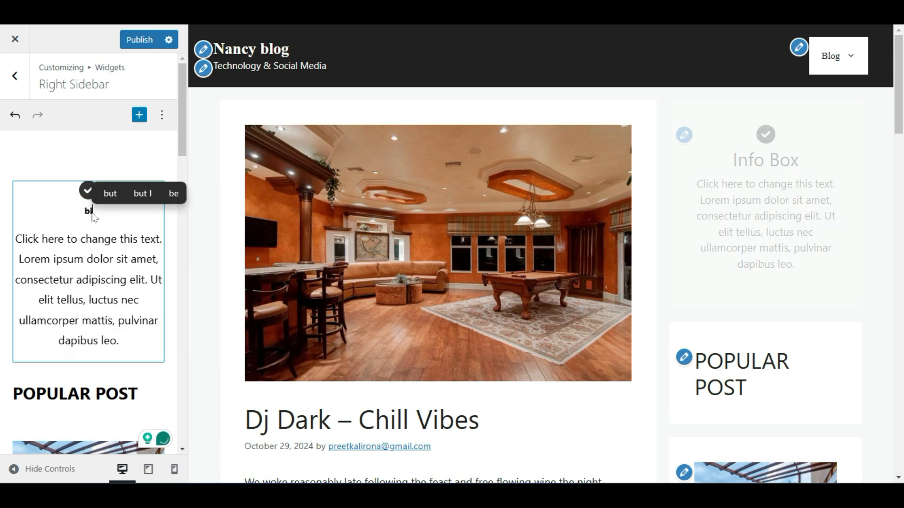
text(o)
key(BackSpace)
key(BackSpace)
text(b)
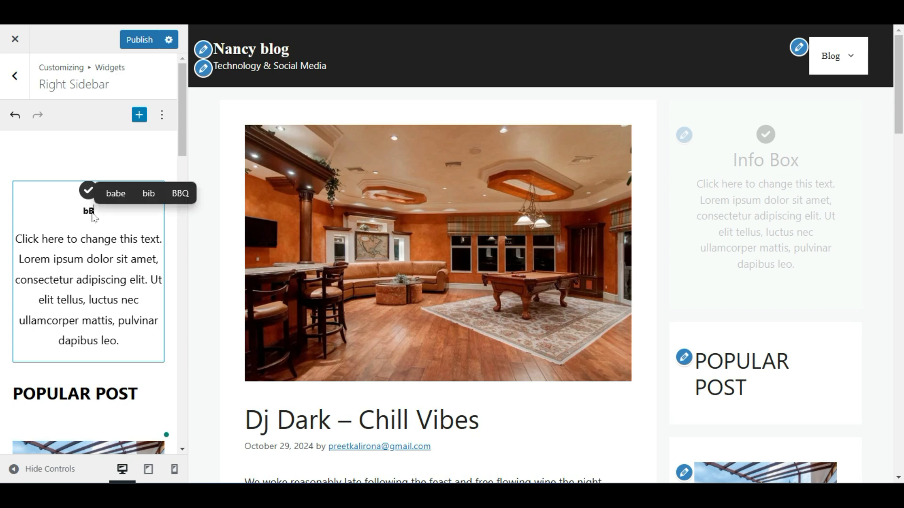
key(BackSpace)
key(BackSpace)
text(Bi)
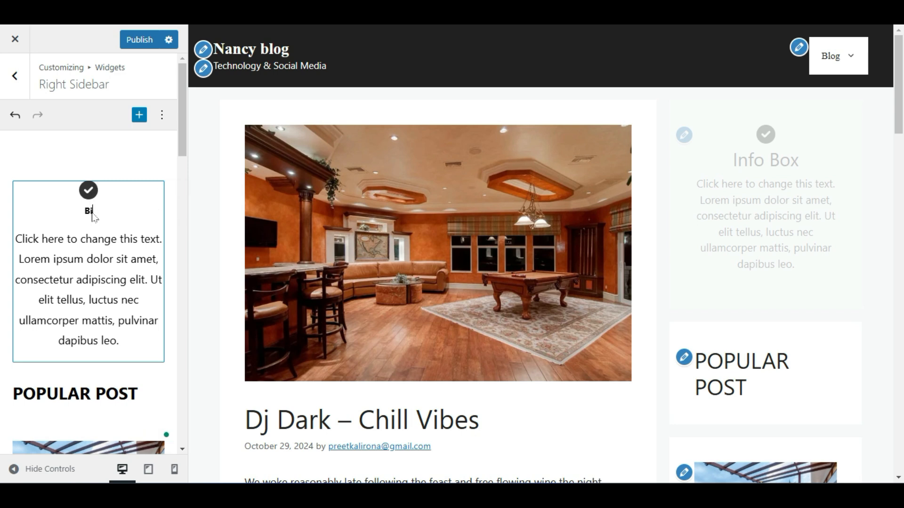
text(o)
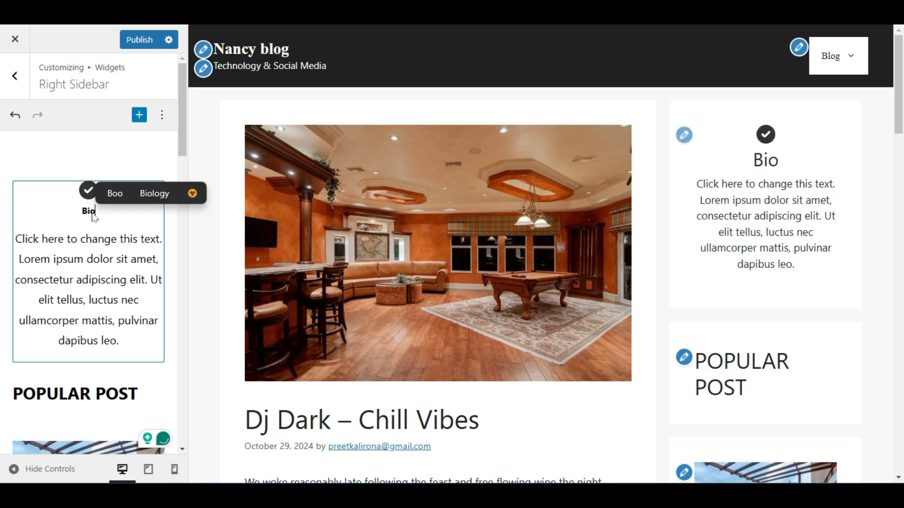
text(gr)
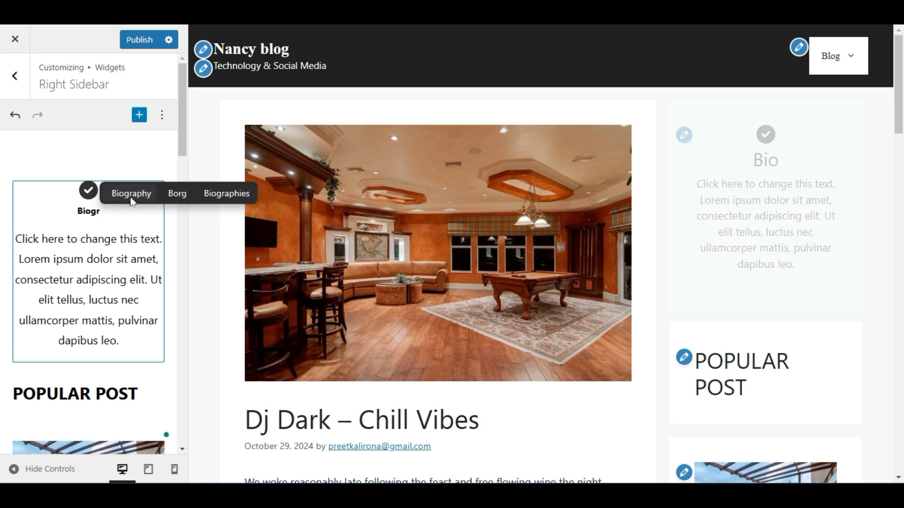
click(132, 194)
click(97, 258)
double_click(105, 300)
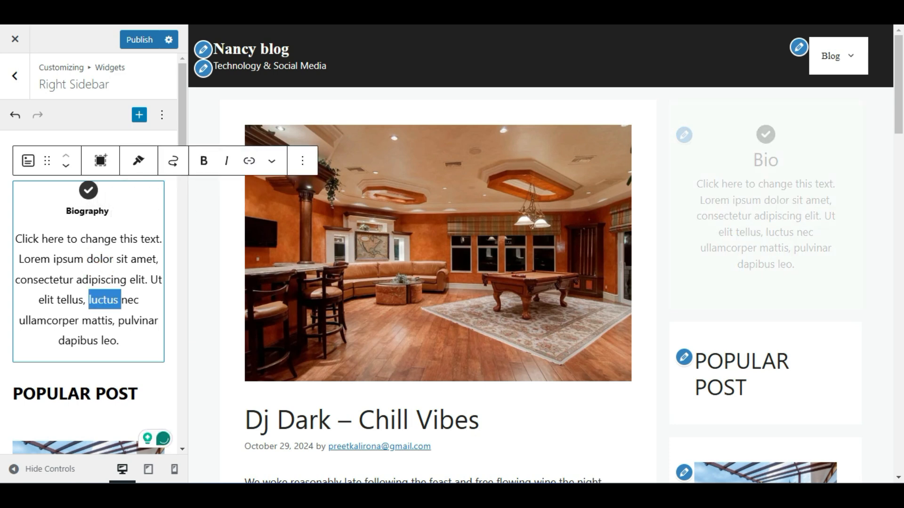
key(ctrl+a)
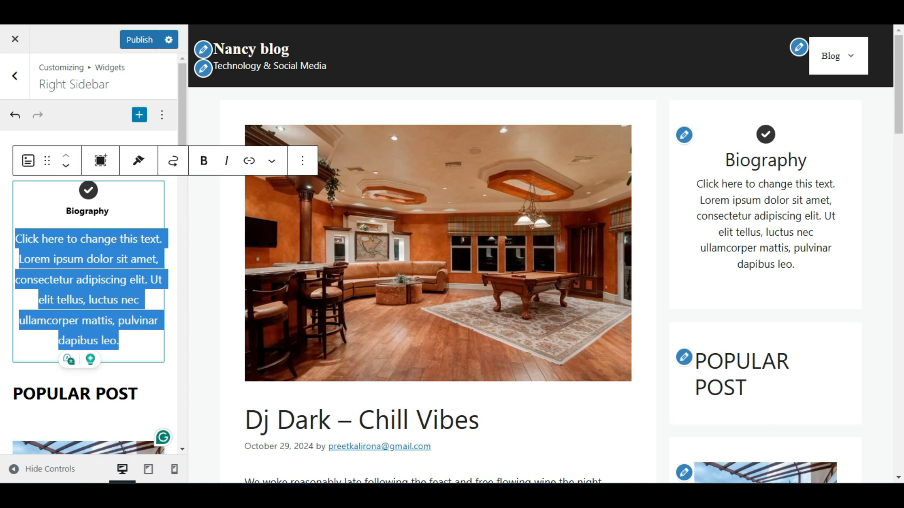
click(11, 260)
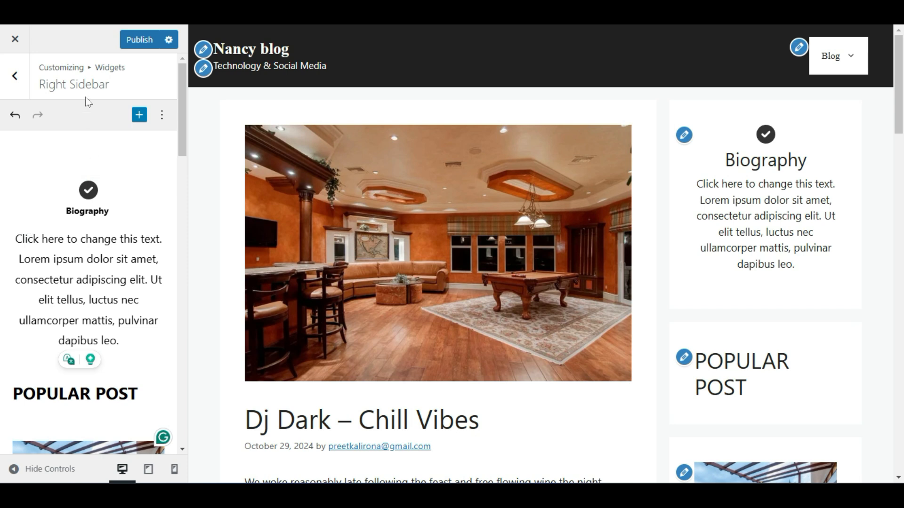
Publish the right sidebar with its Biography box and close the Customizer
scroll(33, 301, down, 8)
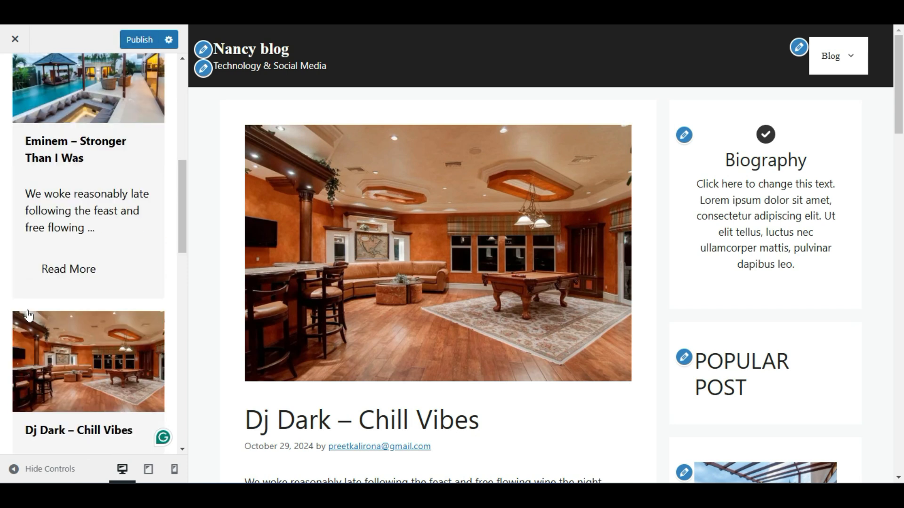
scroll(28, 314, down, 10)
scroll(38, 315, up, 10)
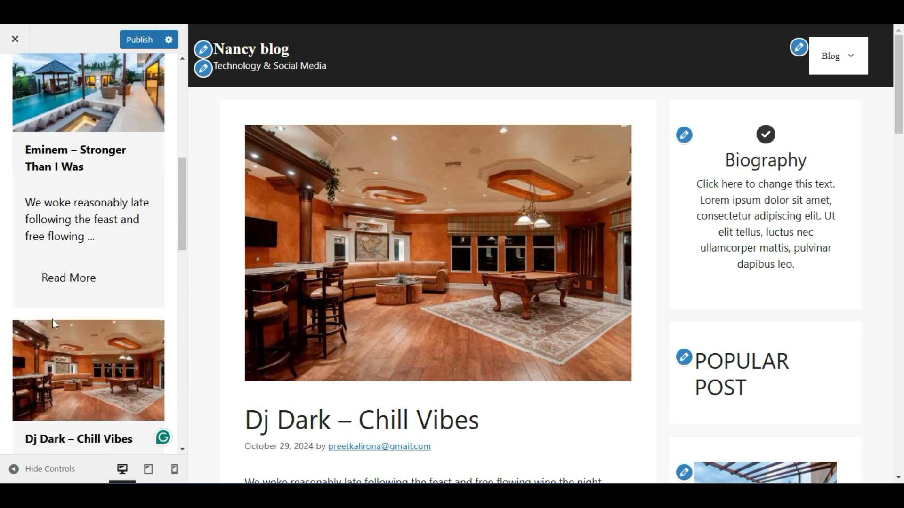
scroll(54, 324, up, 10)
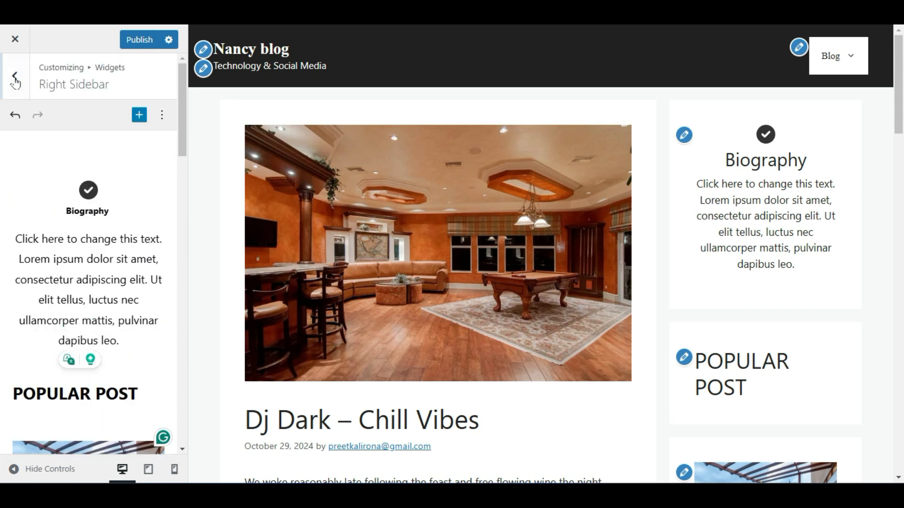
click(124, 38)
click(17, 40)
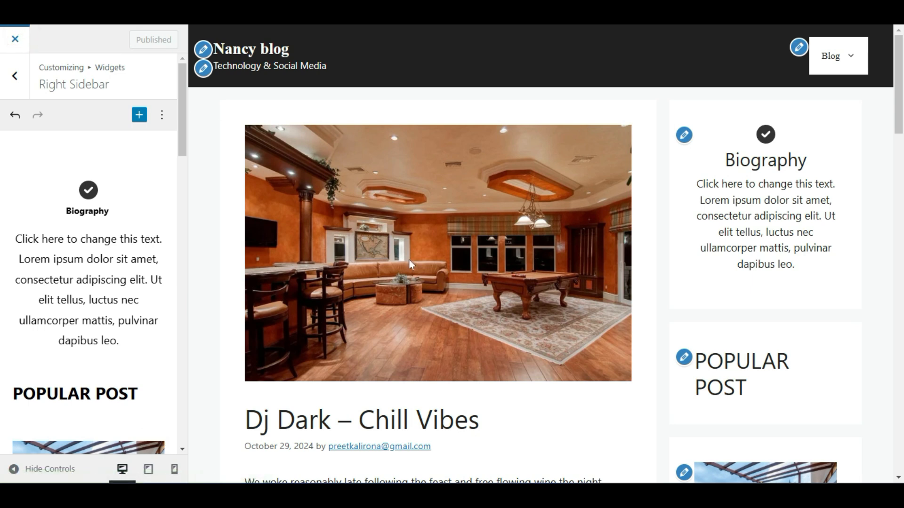
Examine the right sidebar on the live post page, from the Biography box to the popular posts
scroll(407, 276, down, 5)
scroll(409, 275, up, 5)
scroll(772, 375, down, 4)
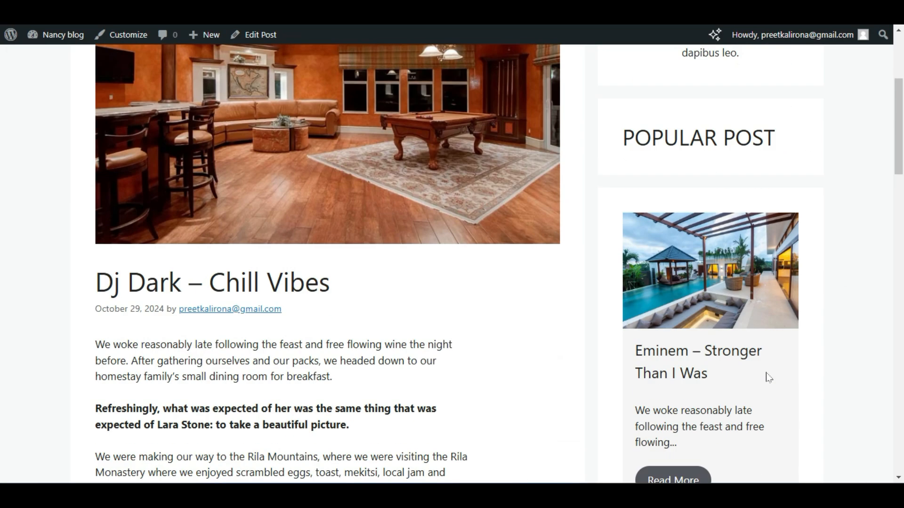
scroll(725, 299, up, 4)
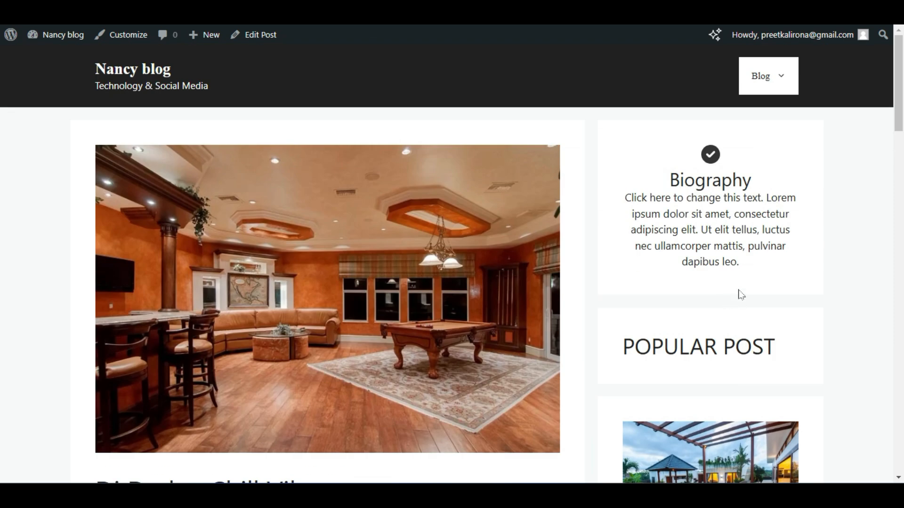
scroll(741, 294, down, 6)
scroll(715, 176, up, 5)
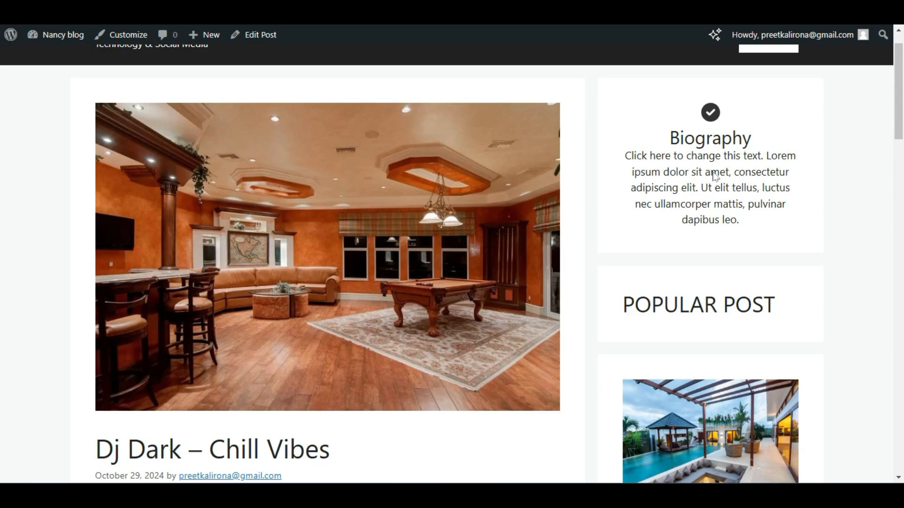
scroll(672, 101, up, 1)
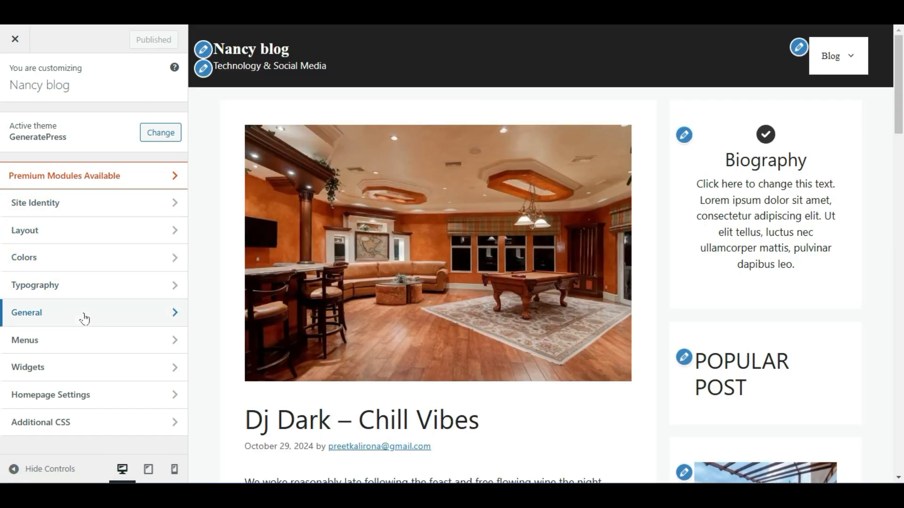
Open the Customizer's Sidebars layout settings and review the Single Post Sidebar Layout options
click(84, 314)
click(14, 75)
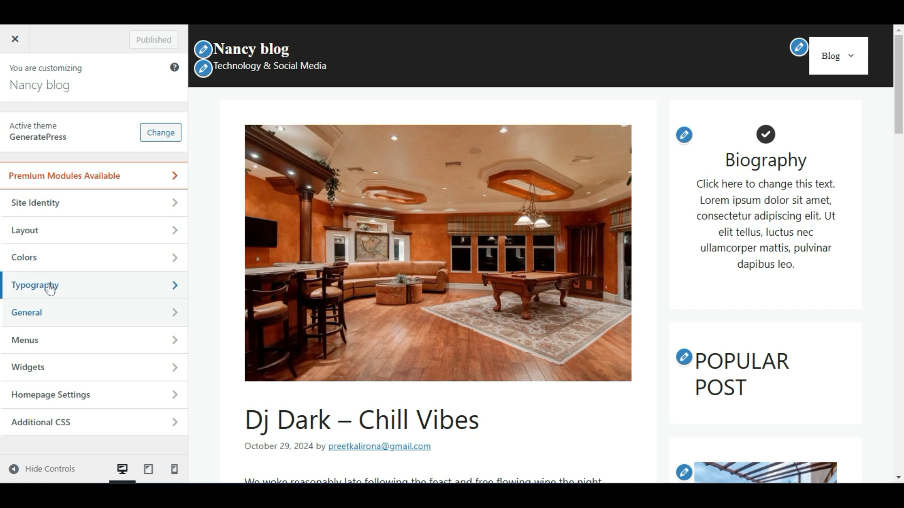
click(56, 233)
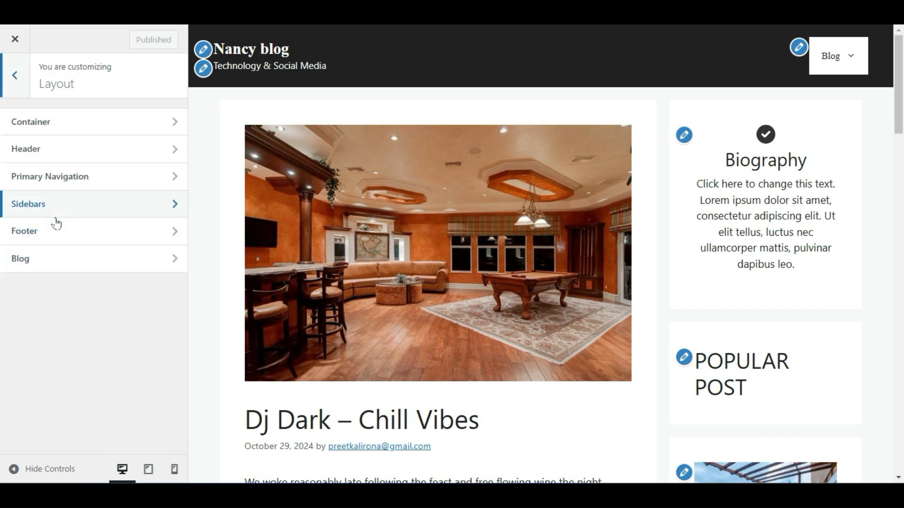
click(74, 205)
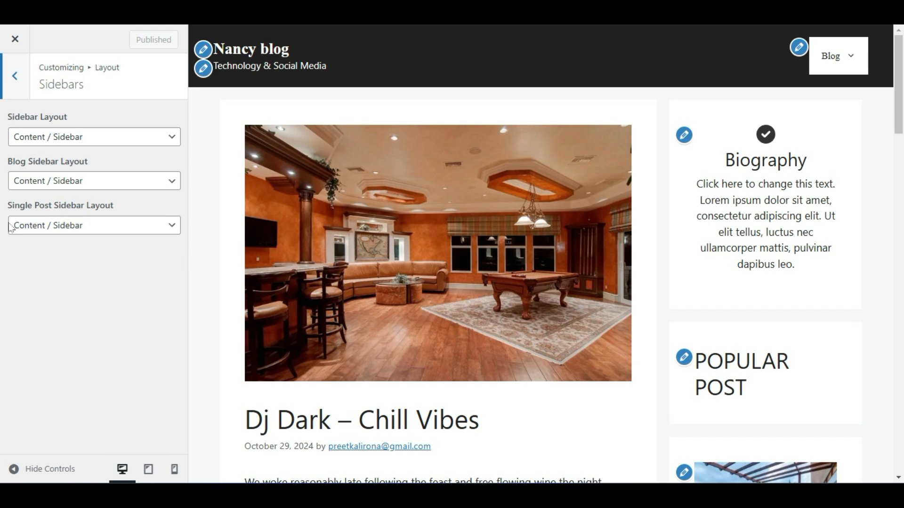
click(91, 226)
click(91, 223)
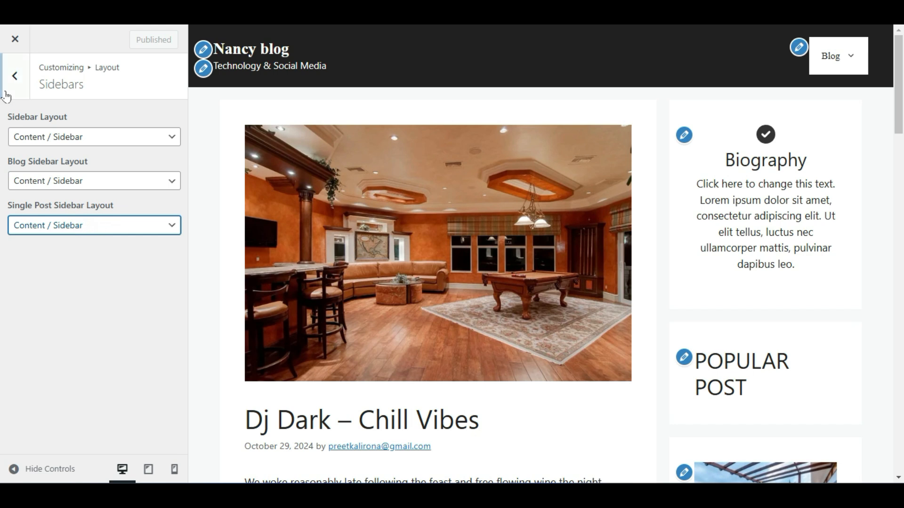
Set both the Sidebar Layout and the Blog Sidebar Layout to Content (no sidebars)
click(64, 136)
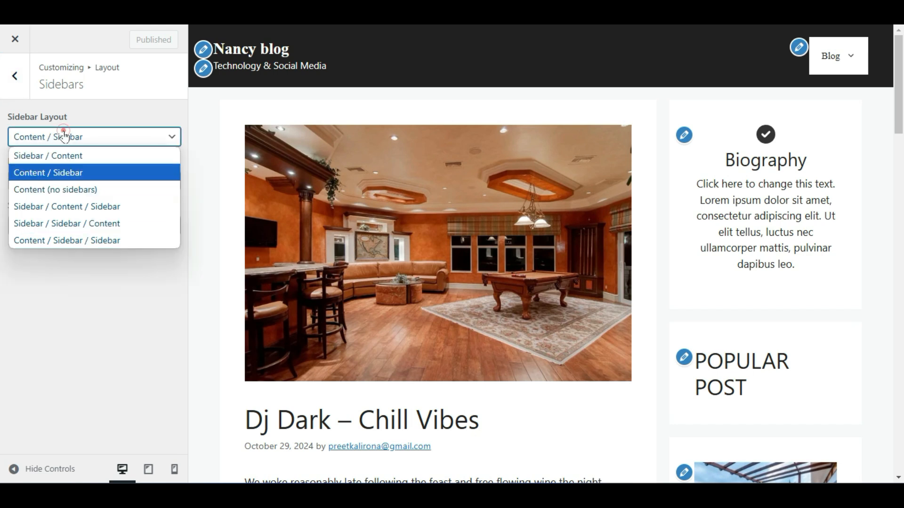
click(89, 189)
click(100, 185)
click(72, 233)
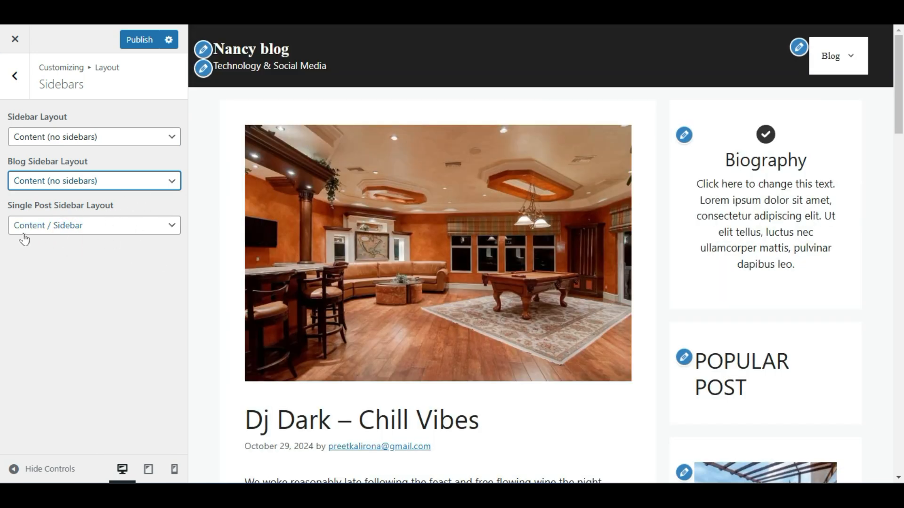
scroll(861, 245, down, 15)
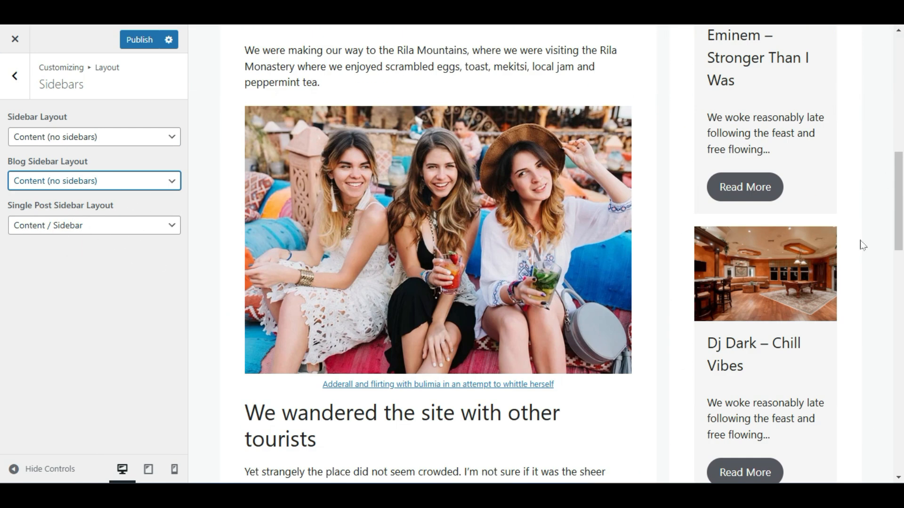
scroll(840, 258, up, 8)
scroll(322, 302, up, 8)
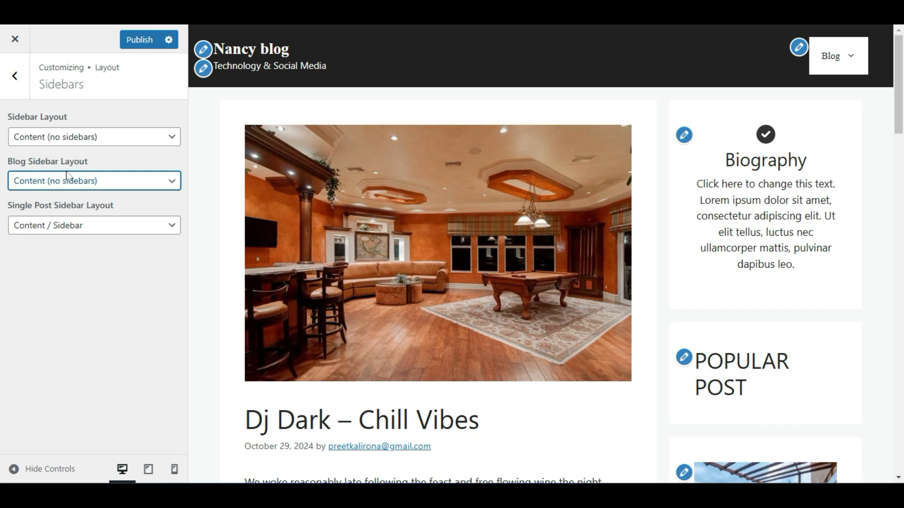
Switch the Blog Sidebar Layout to Content / Sidebar and back to Content (no sidebars)
click(36, 182)
click(42, 179)
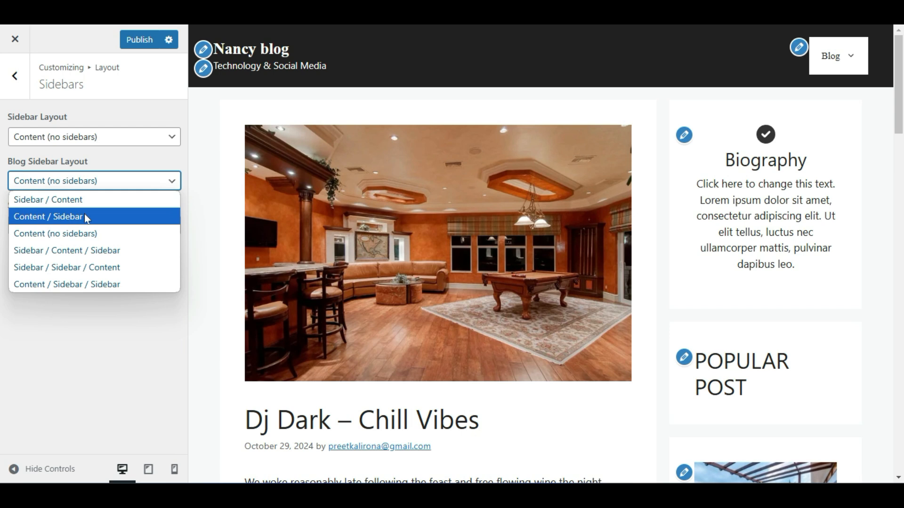
click(93, 218)
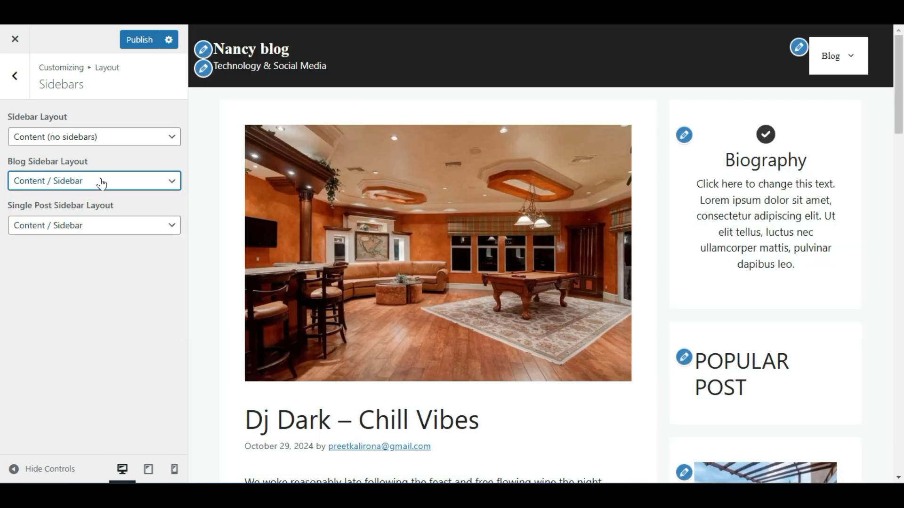
click(102, 183)
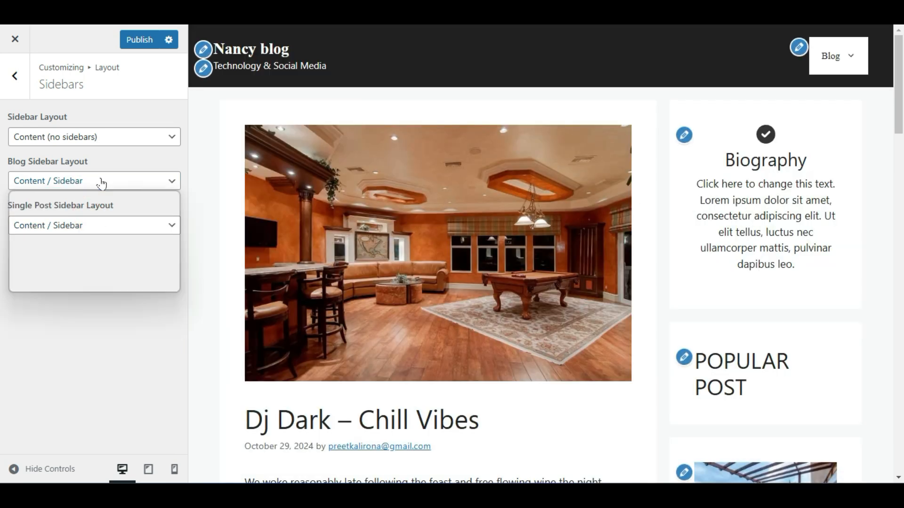
click(106, 230)
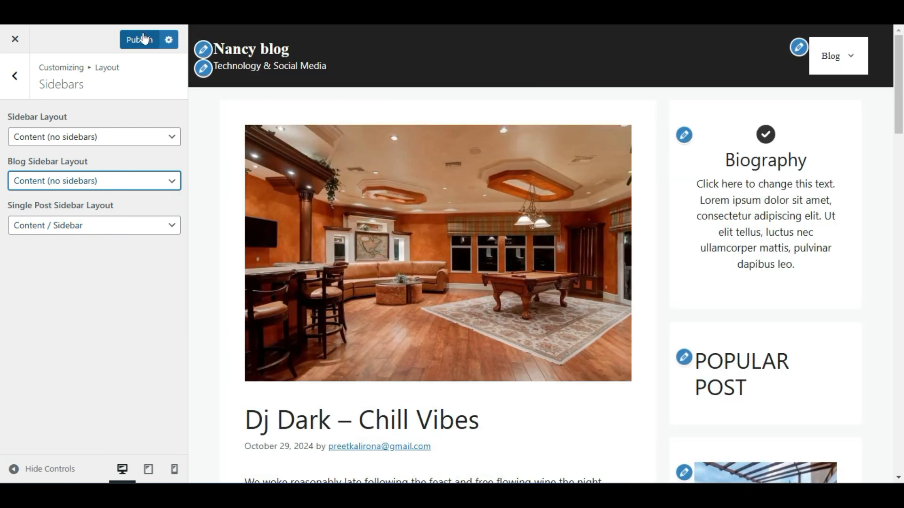
Publish the sidebar layout changes and close the Customizer
click(144, 38)
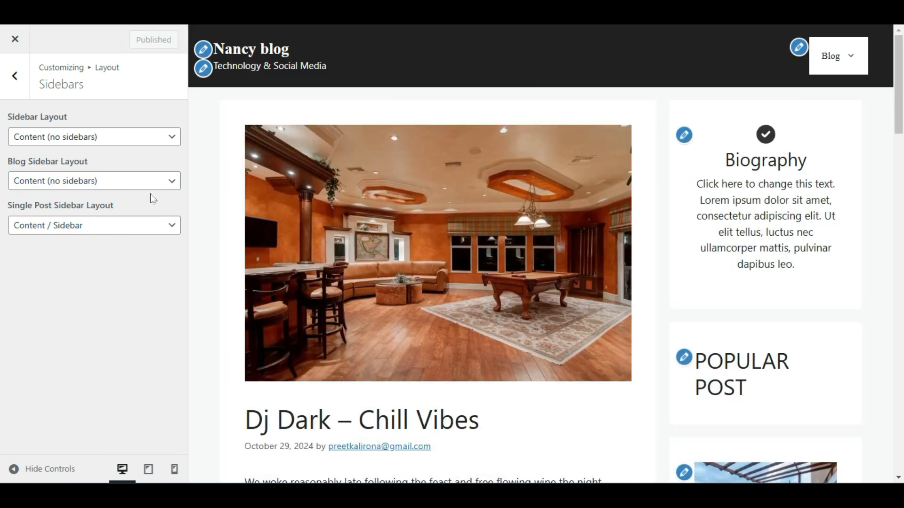
click(13, 39)
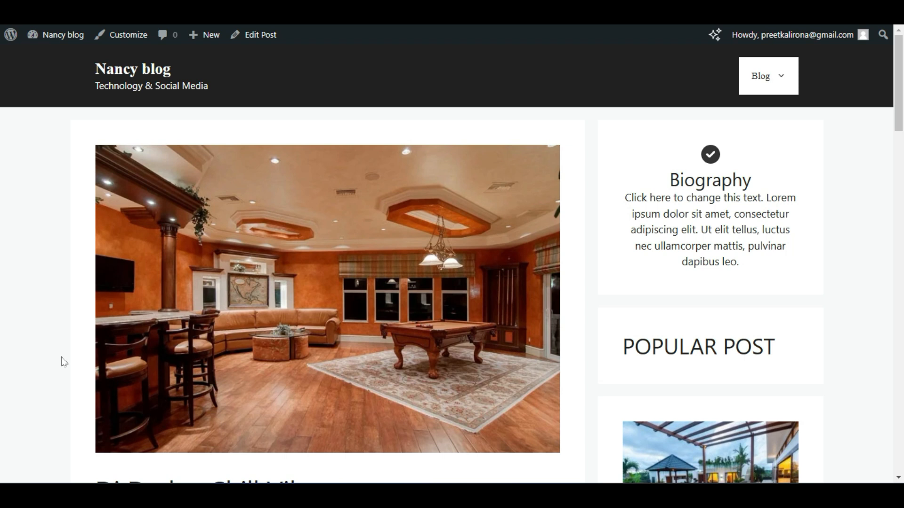
Examine the sidebar on the live single post and the full layout of the homepage, from the hero section to the post grid
scroll(177, 427, down, 5)
scroll(178, 425, up, 5)
scroll(32, 249, down, 8)
scroll(32, 251, up, 8)
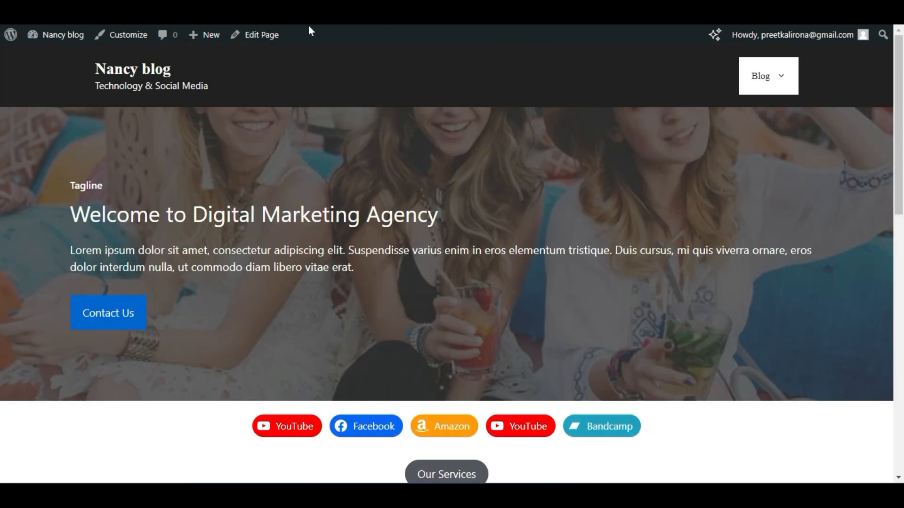
scroll(32, 215, down, 10)
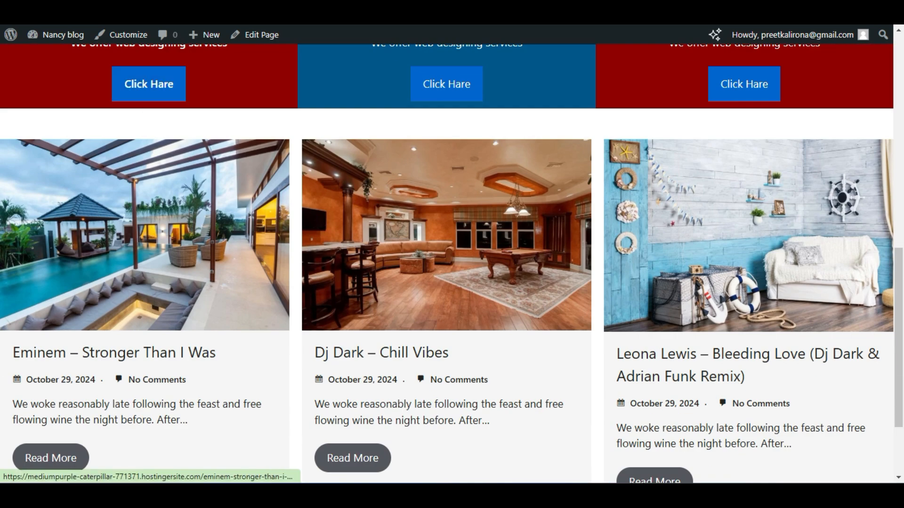
scroll(32, 216, up, 10)
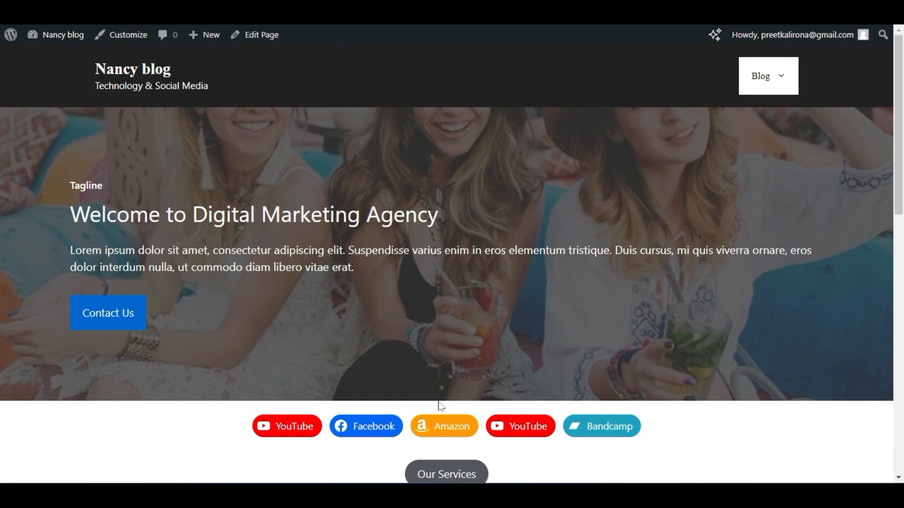
scroll(224, 261, down, 4)
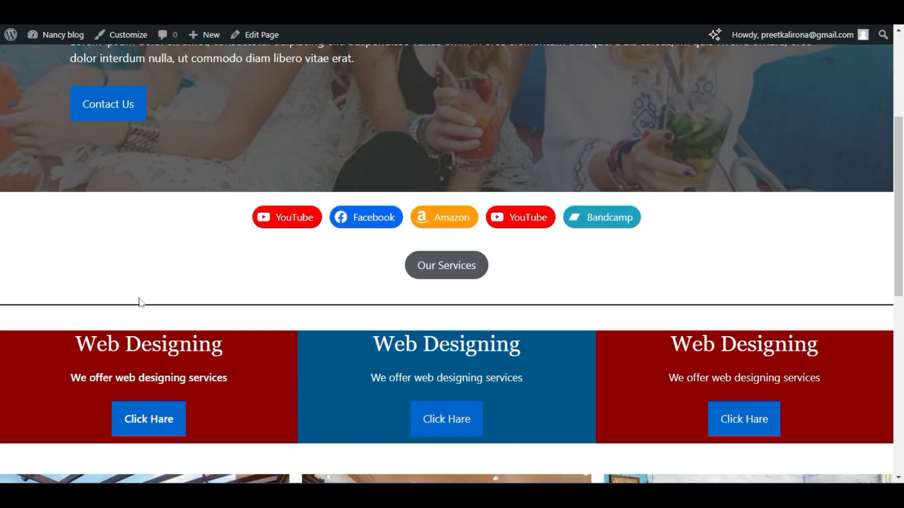
scroll(411, 236, up, 4)
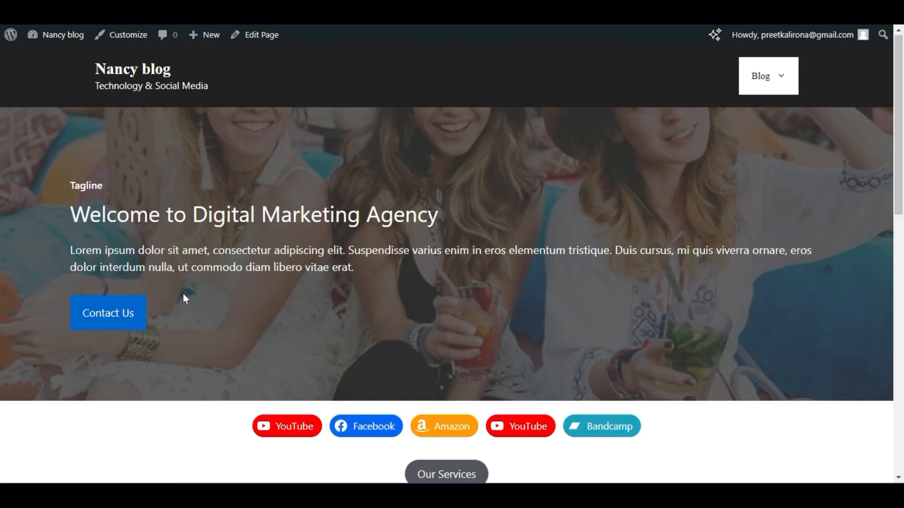
scroll(347, 188, down, 5)
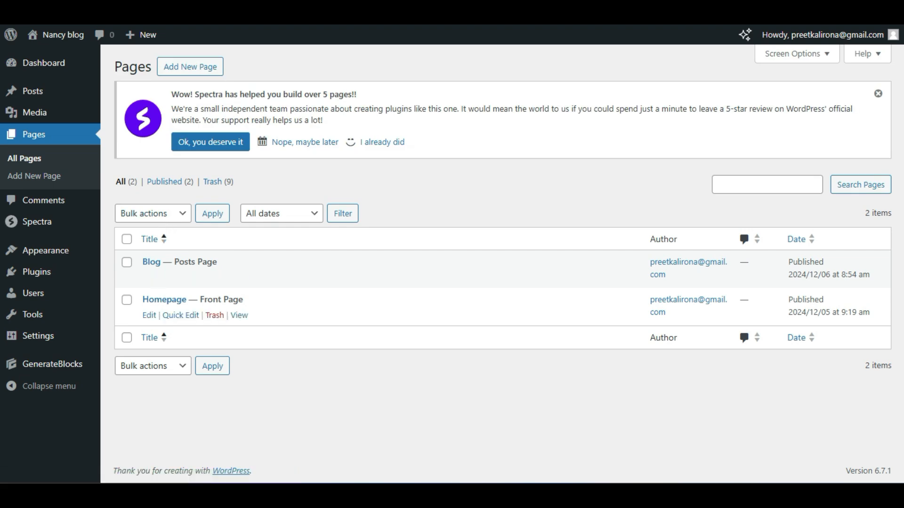
Create a new page titled "About Us"
click(183, 65)
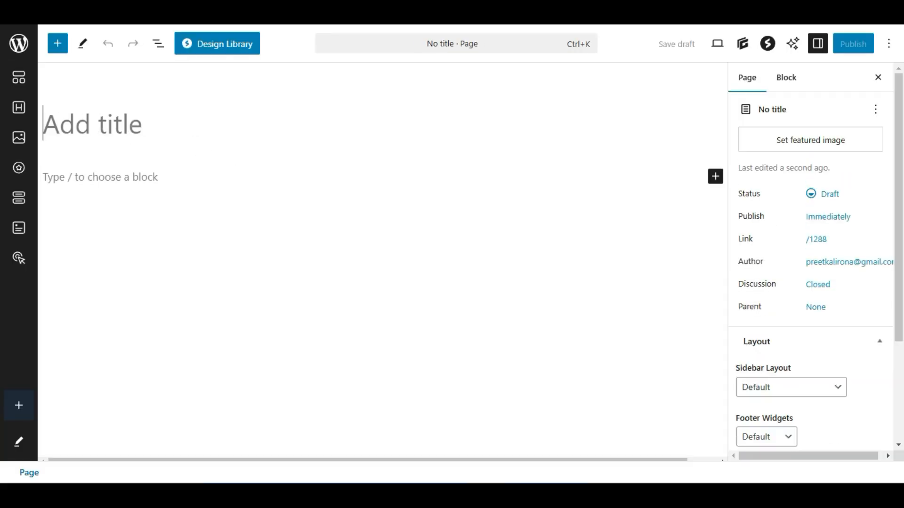
text(About Us)
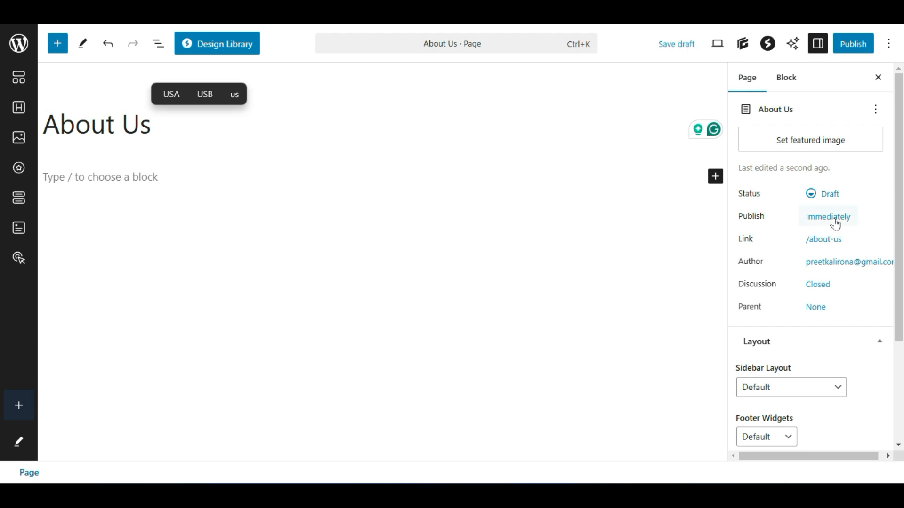
Set the About Us page to No Sidebars with a Full Width content container, disable its content title, and publish it
scroll(898, 323, down, 3)
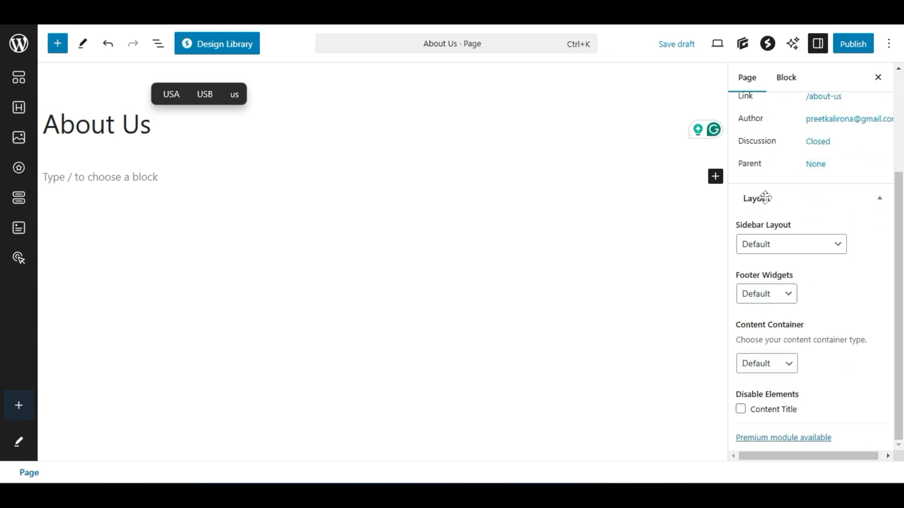
click(792, 239)
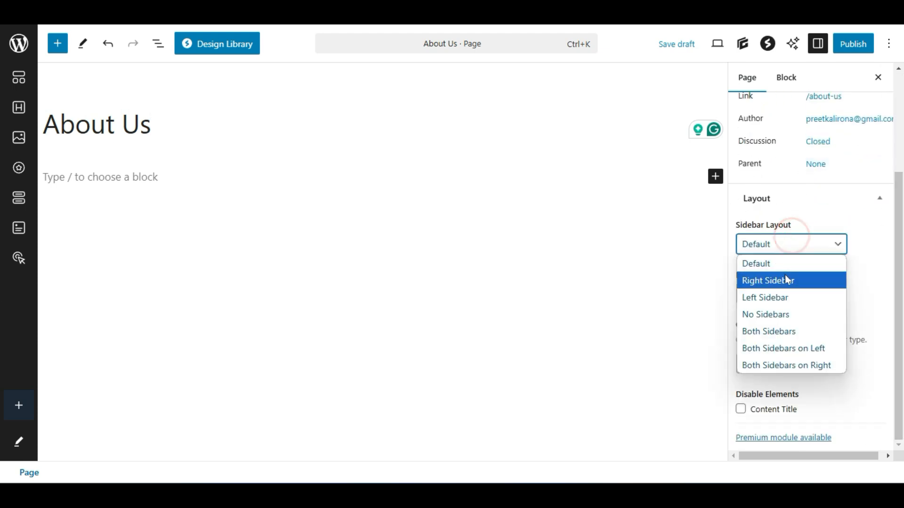
click(771, 315)
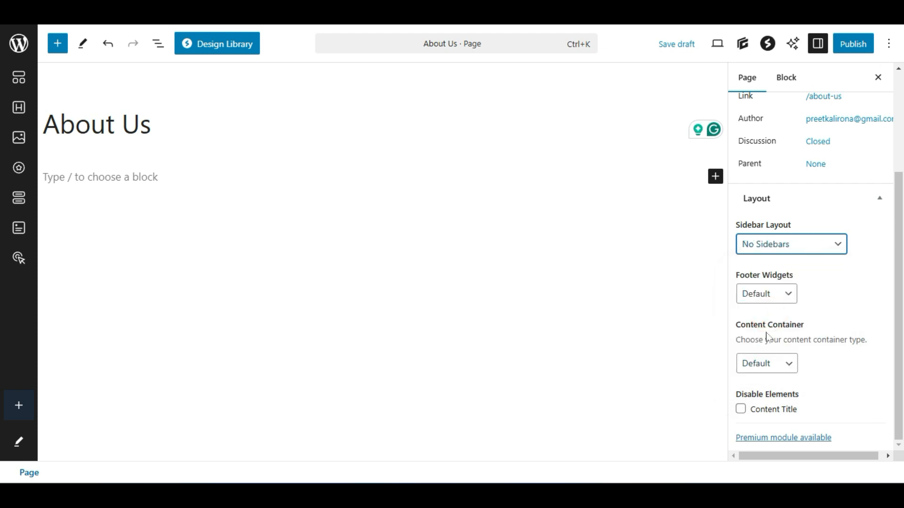
click(762, 363)
click(770, 396)
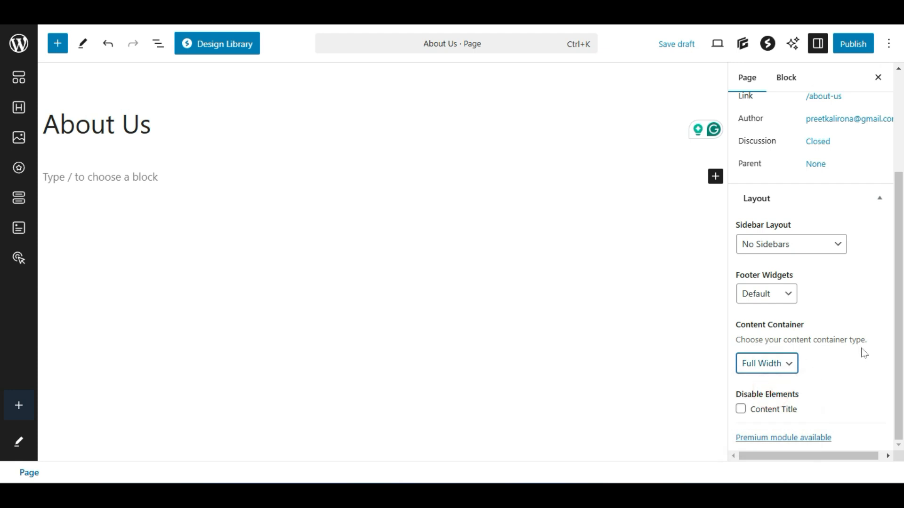
click(742, 409)
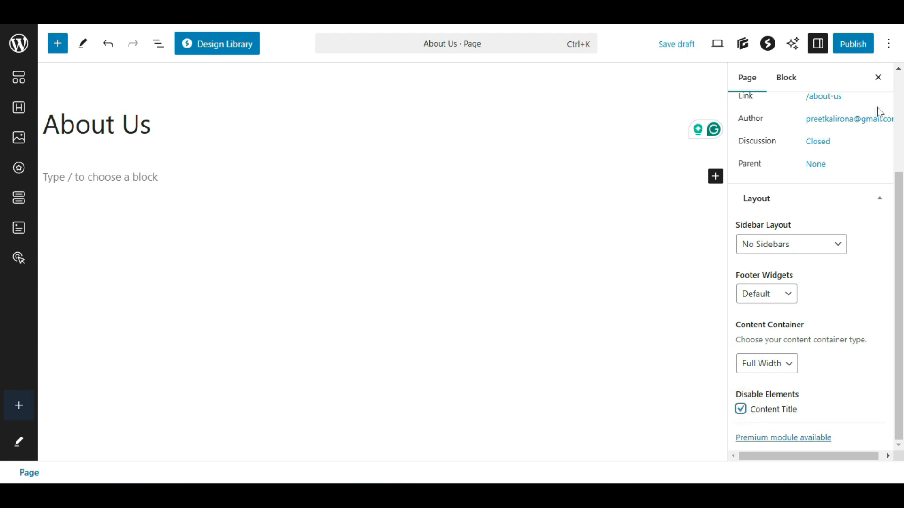
click(863, 43)
click(865, 43)
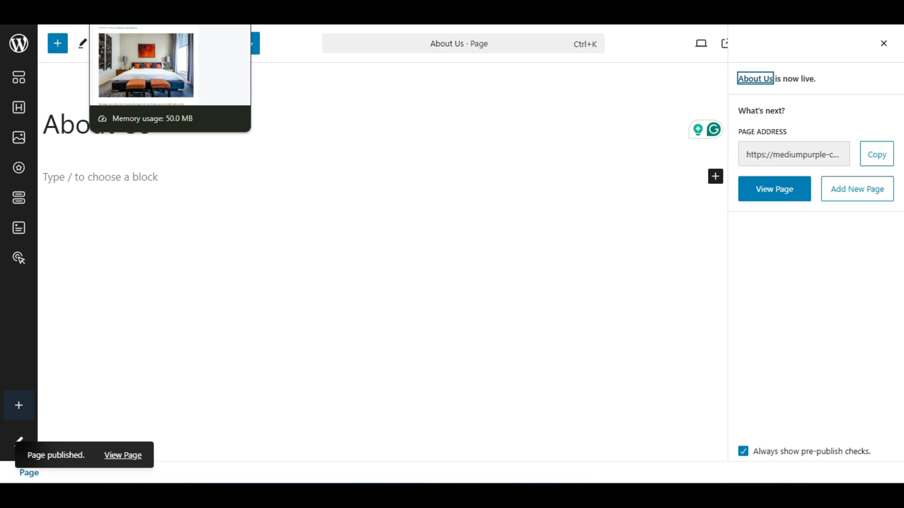
Return to the live homepage and open it in the page editor
click(141, 14)
scroll(569, 140, up, 3)
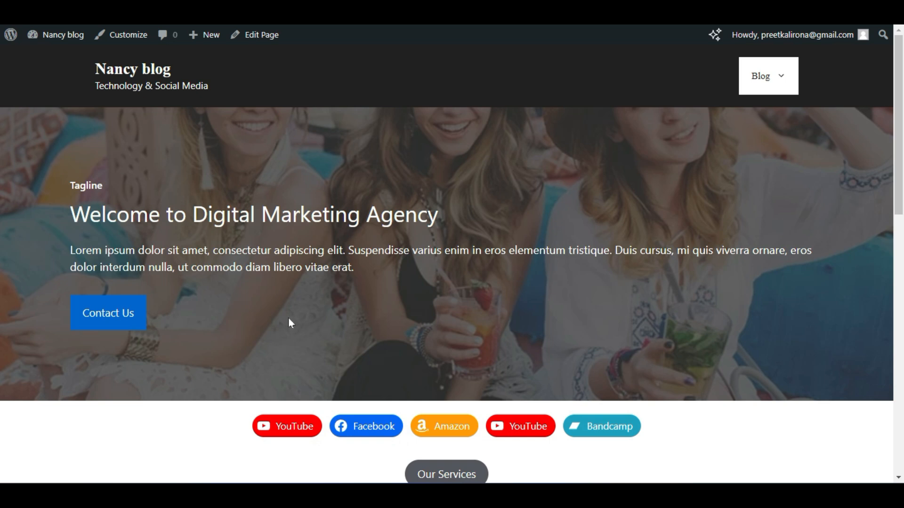
click(263, 43)
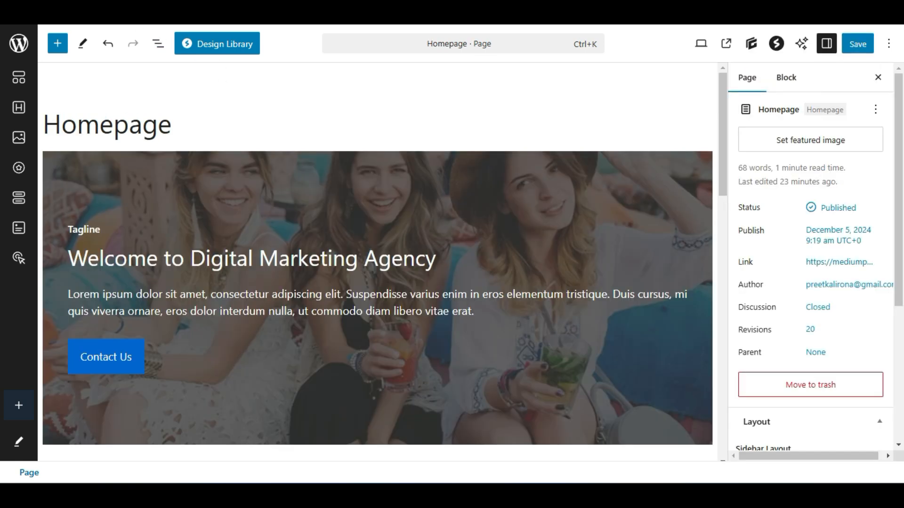
scroll(334, 369, down, 2)
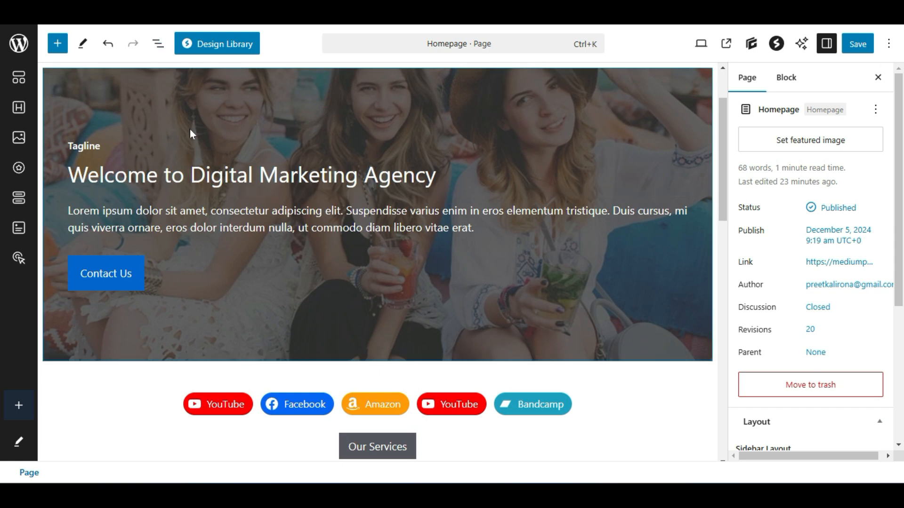
scroll(292, 323, up, 2)
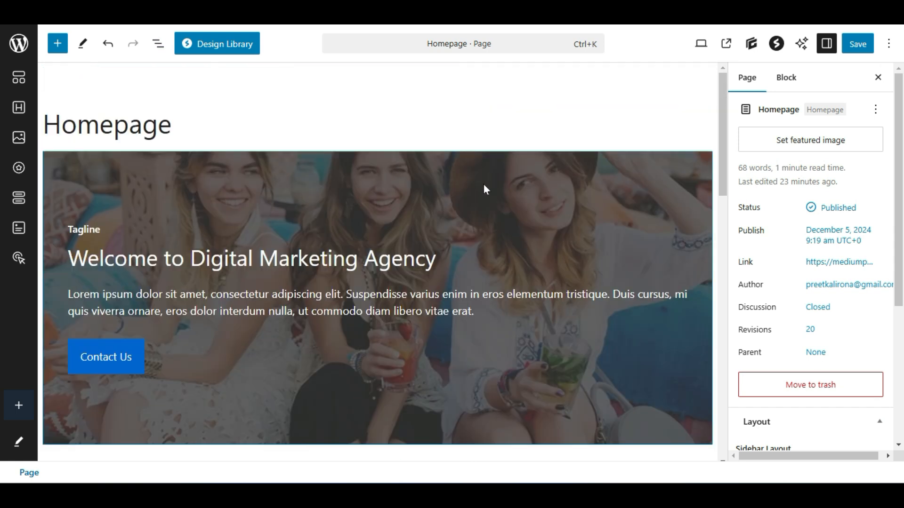
Select the outer Container block of the homepage's "Welcome to Digital Marketing Agency" hero section and copy it
click(646, 172)
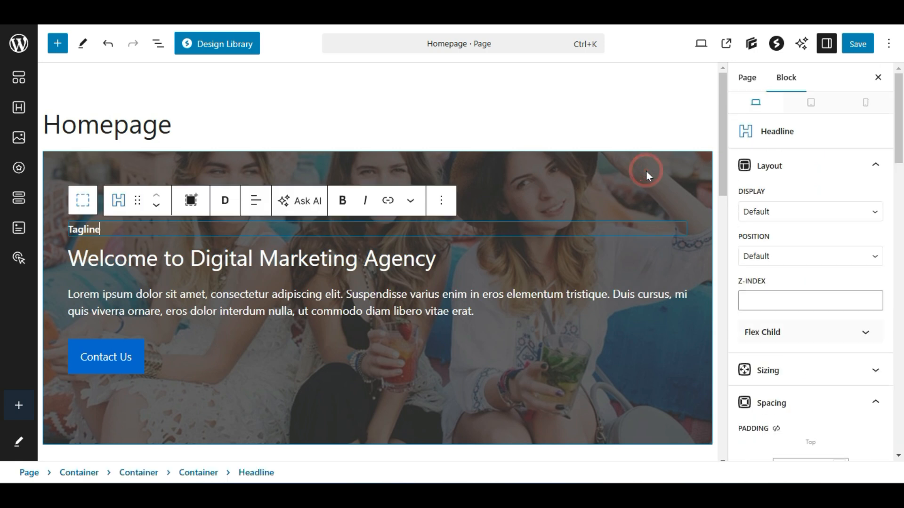
click(674, 176)
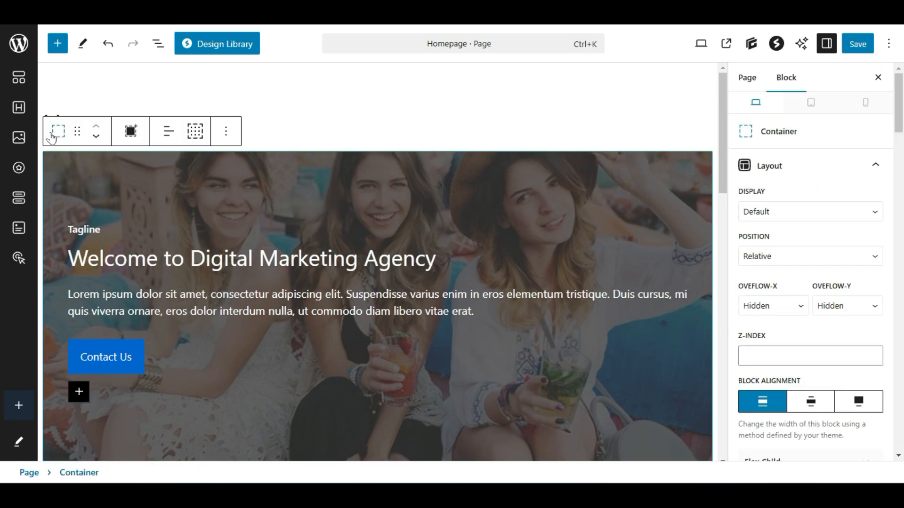
click(56, 132)
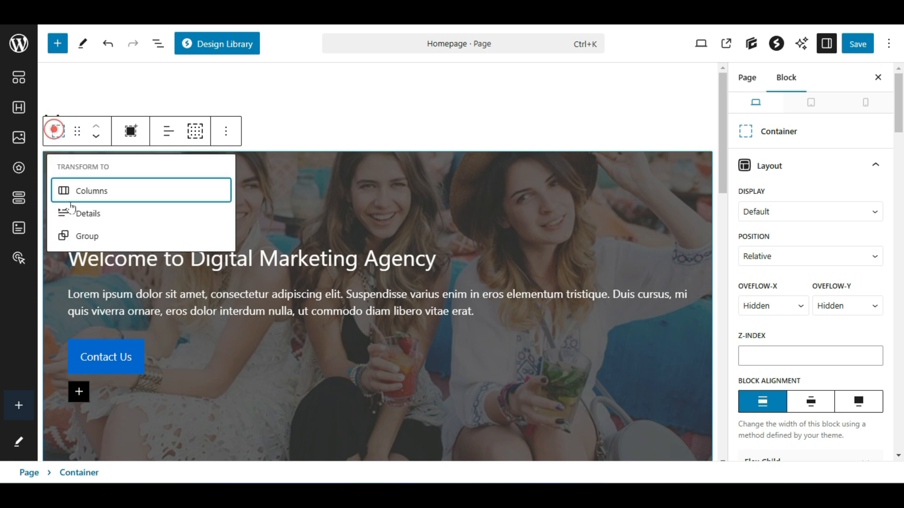
click(520, 219)
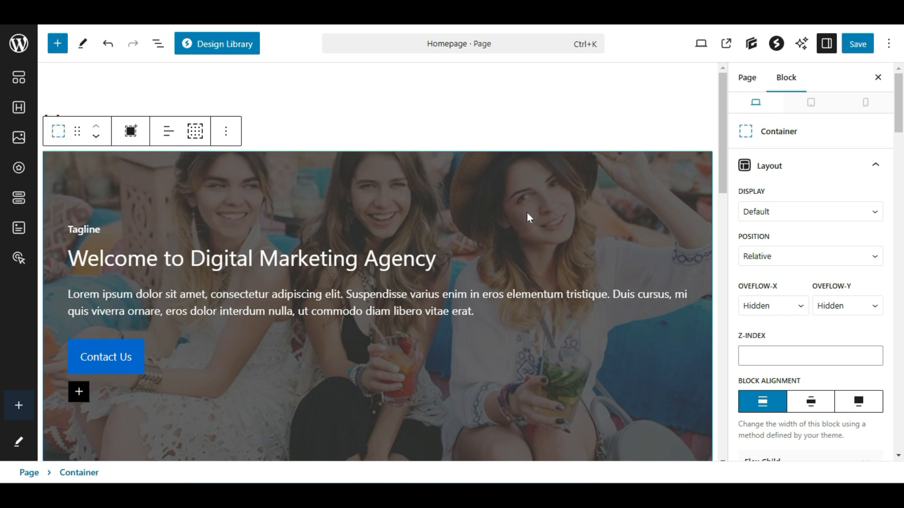
scroll(674, 219, down, 1)
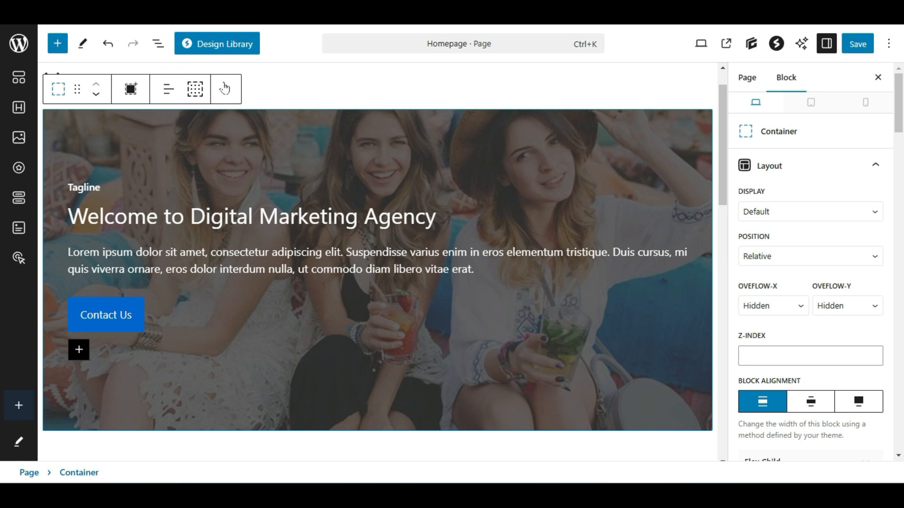
click(228, 95)
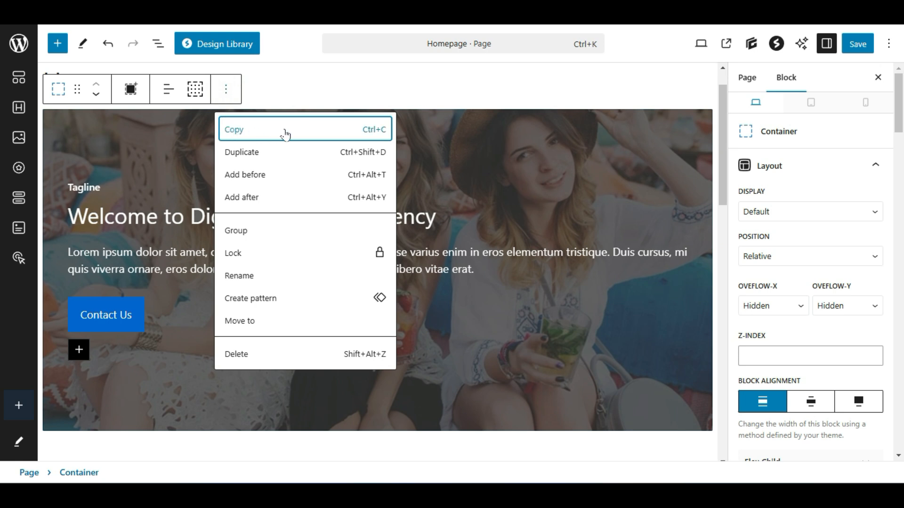
click(244, 130)
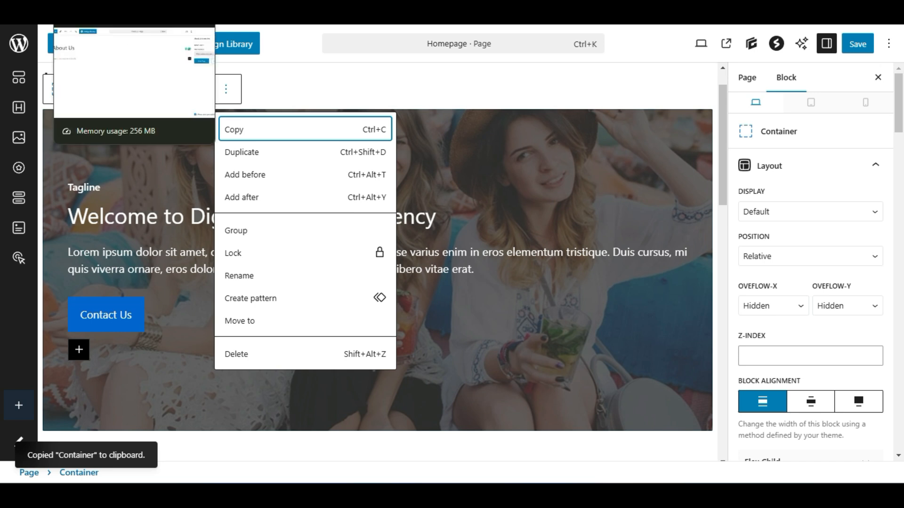
Switch to the About Us page editor and paste the copied hero container into the empty block below the title
click(103, 5)
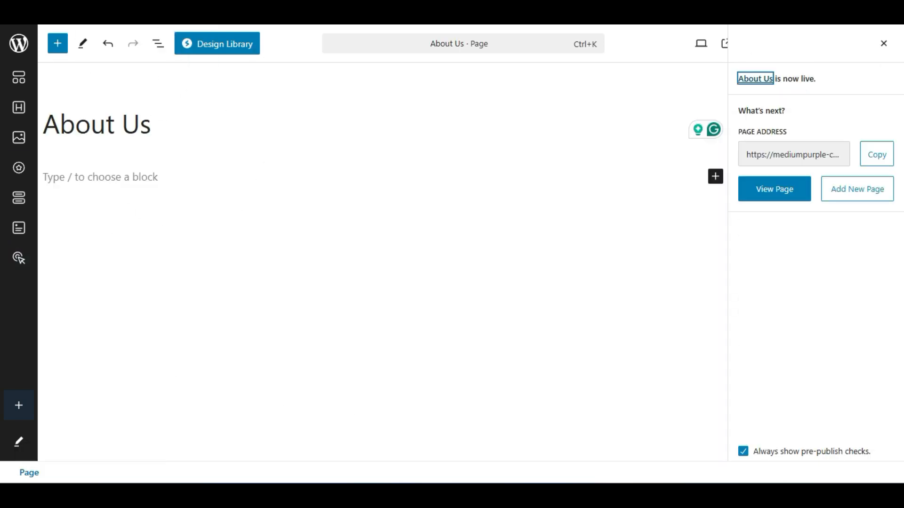
click(141, 176)
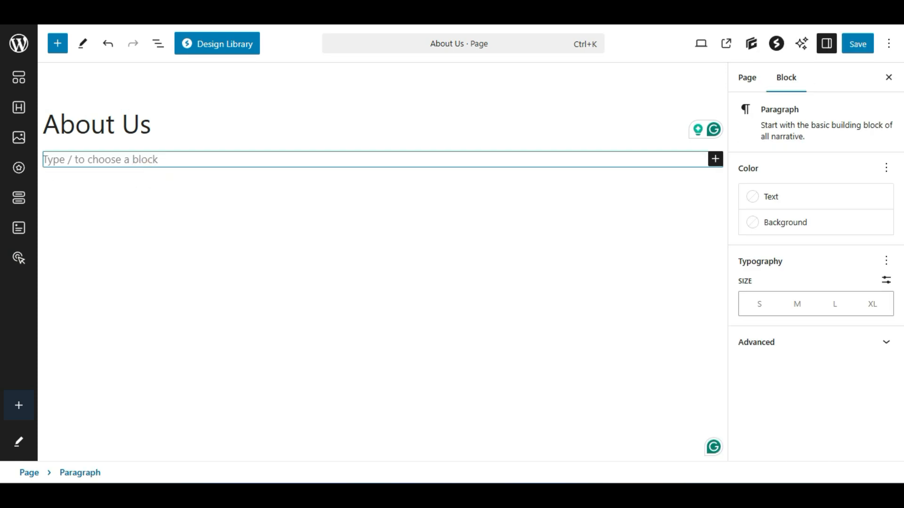
click(185, 161)
right_click(127, 163)
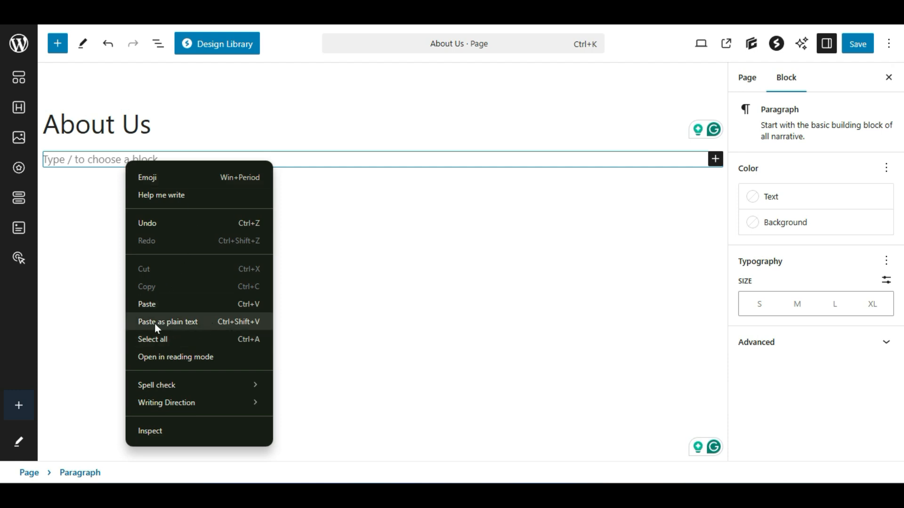
click(198, 324)
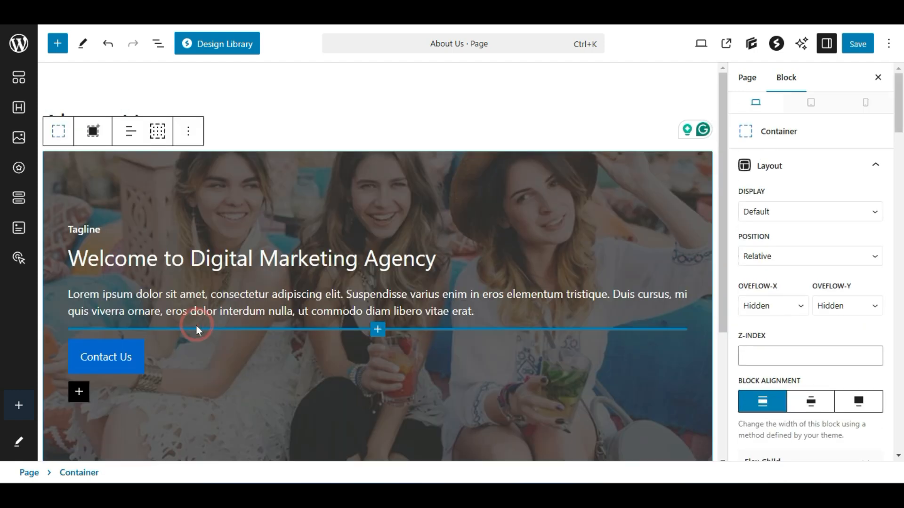
Replace the pasted hero section's "Welcome to Digital Marketing Agency" headline with "About Us"
scroll(264, 290, down, 4)
scroll(513, 329, up, 4)
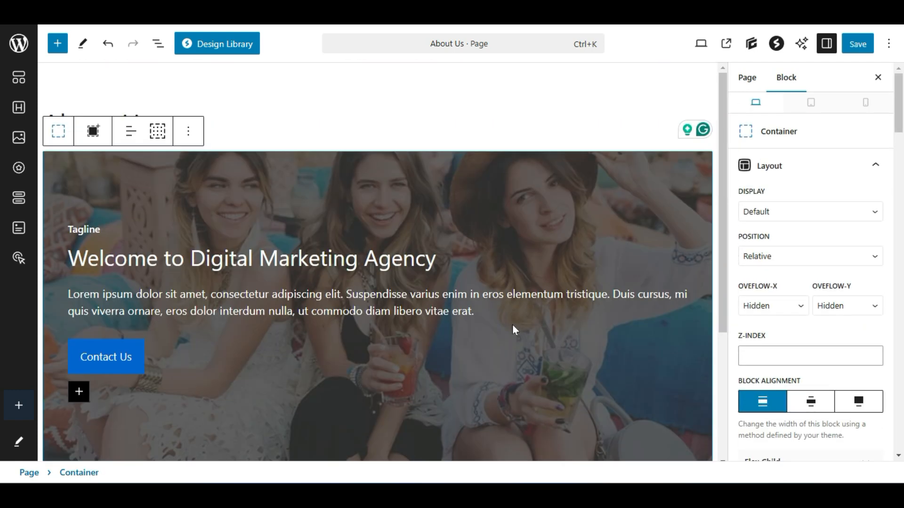
scroll(333, 299, down, 4)
scroll(327, 305, up, 4)
triple_click(191, 255)
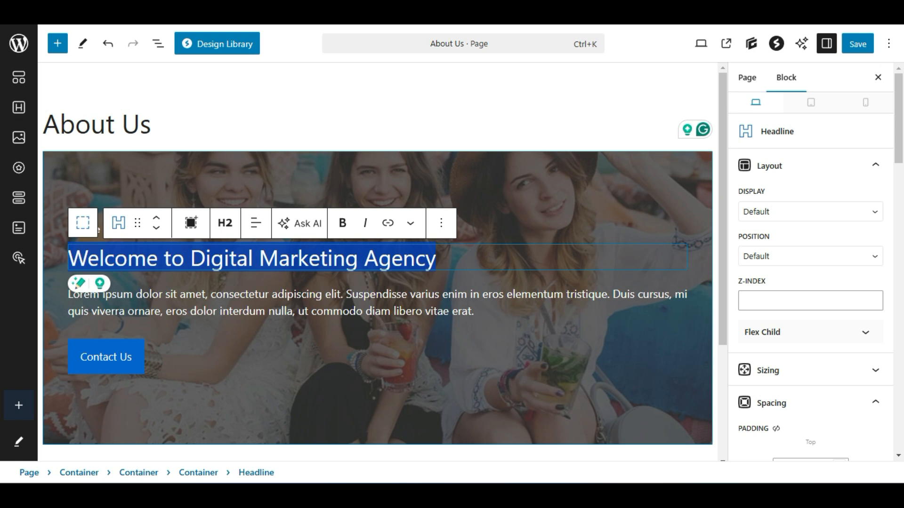
text(About Us)
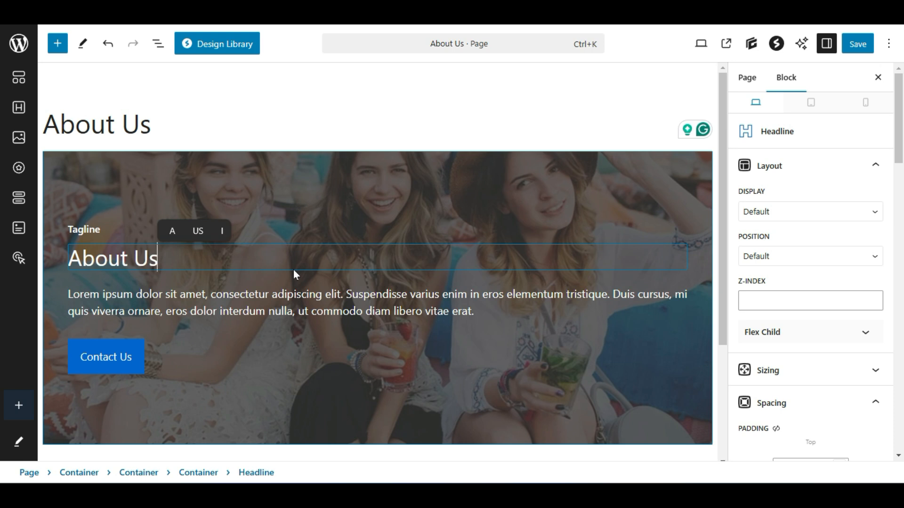
Add an empty paragraph block directly below the About Us hero section
click(256, 310)
triple_click(304, 310)
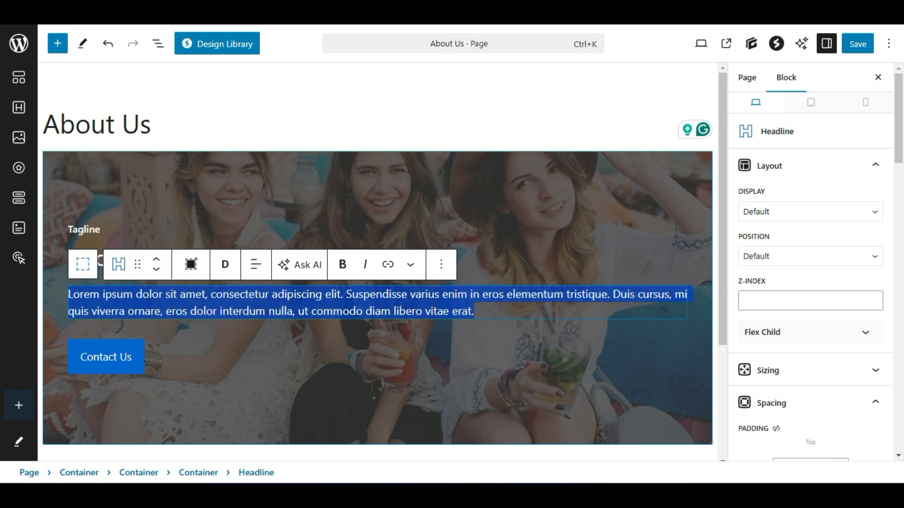
scroll(239, 331, down, 3)
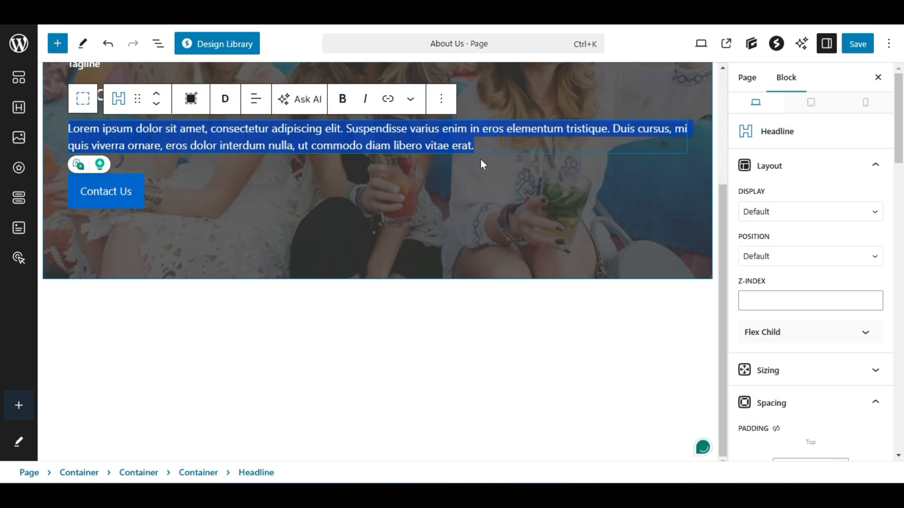
click(330, 290)
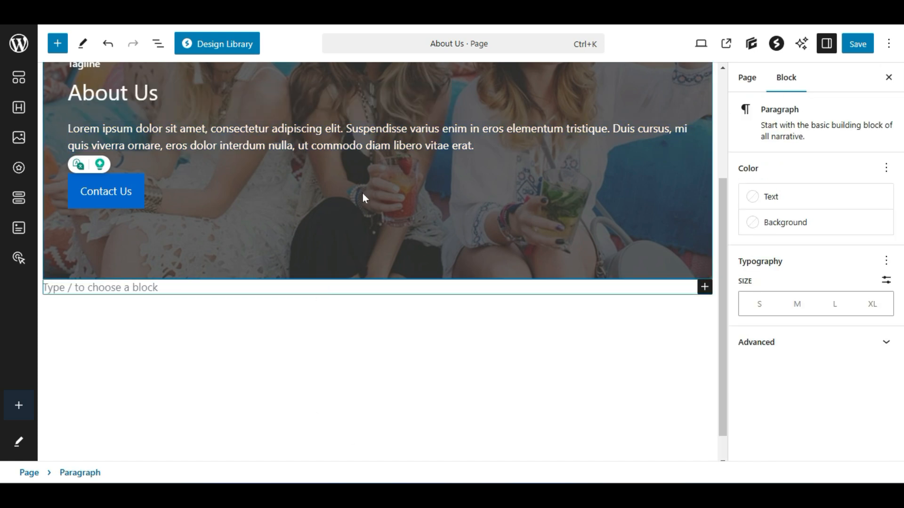
scroll(362, 196, up, 3)
scroll(362, 195, down, 2)
scroll(402, 238, down, 1)
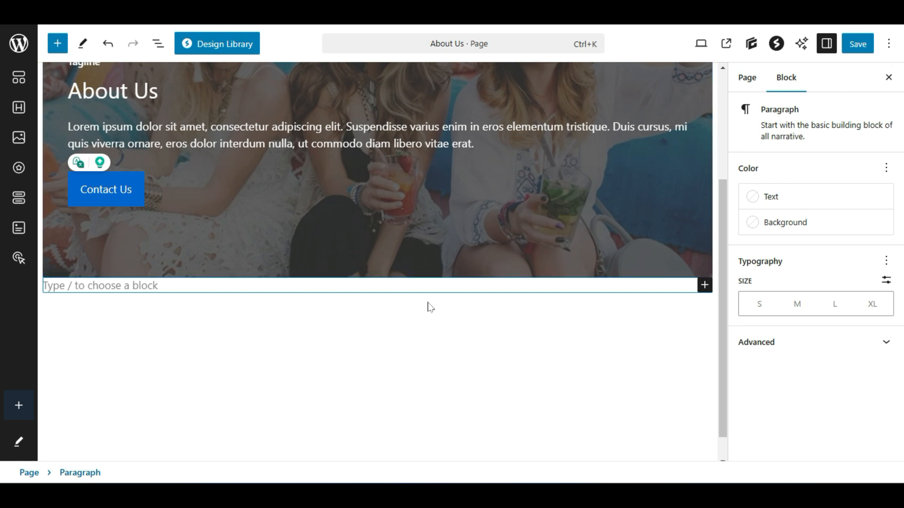
click(98, 287)
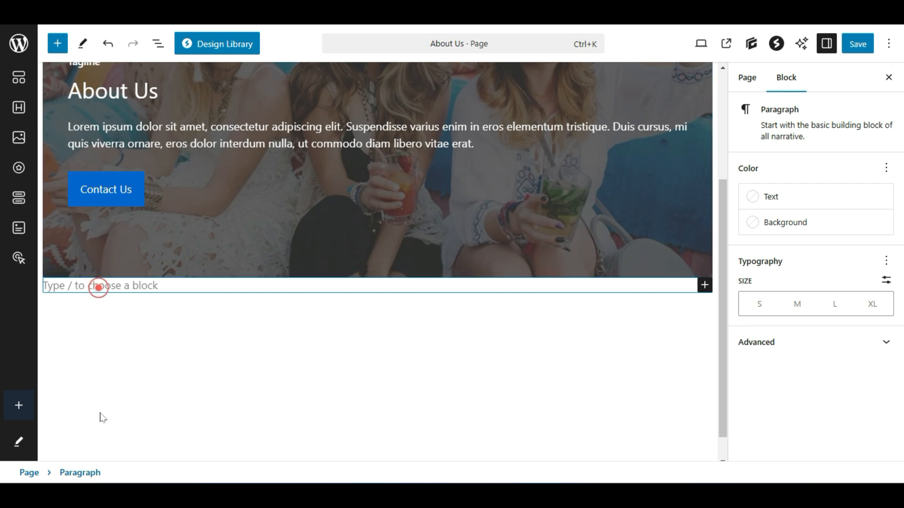
click(121, 289)
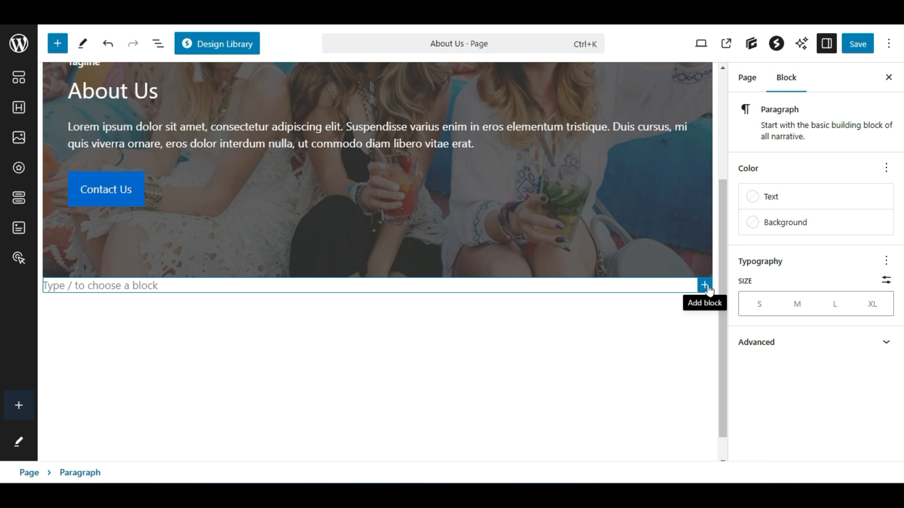
Browse the full list of available blocks, from the Spectra category through the Theme and Embeds categories
click(56, 45)
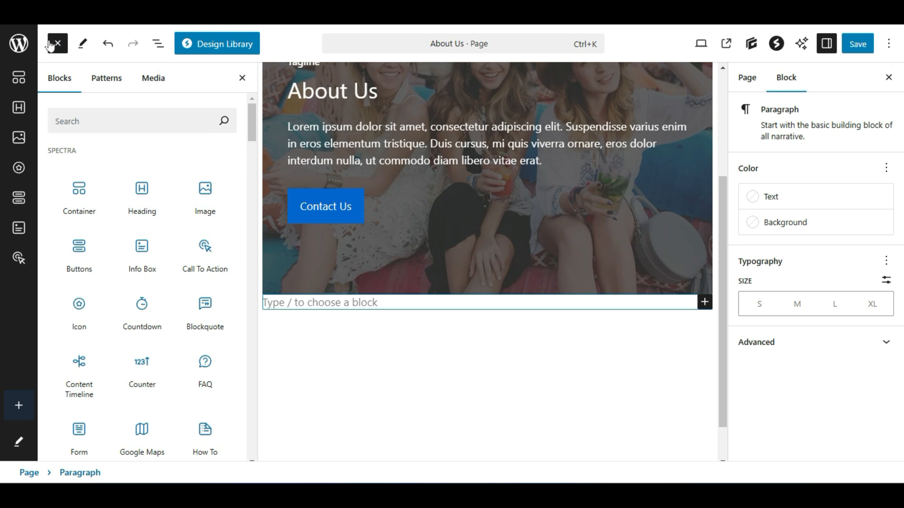
scroll(141, 294, down, 1)
scroll(141, 294, down, 15)
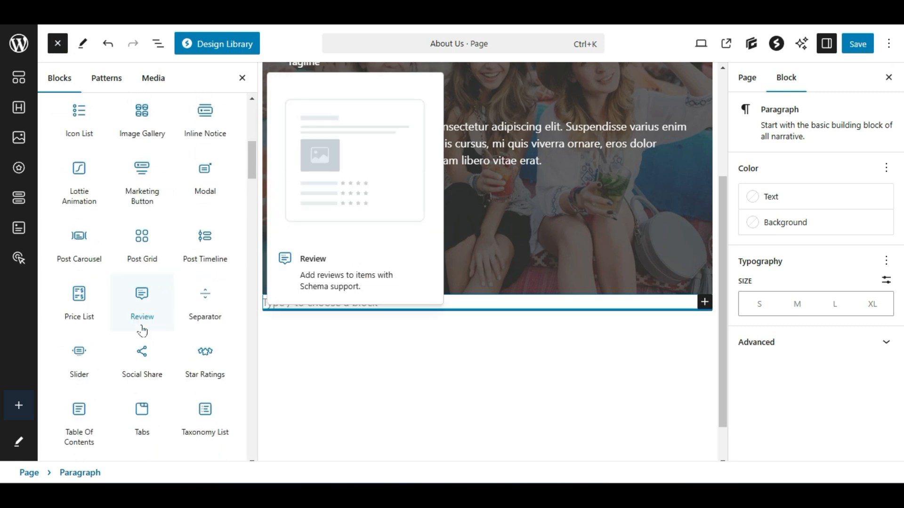
scroll(133, 337, down, 20)
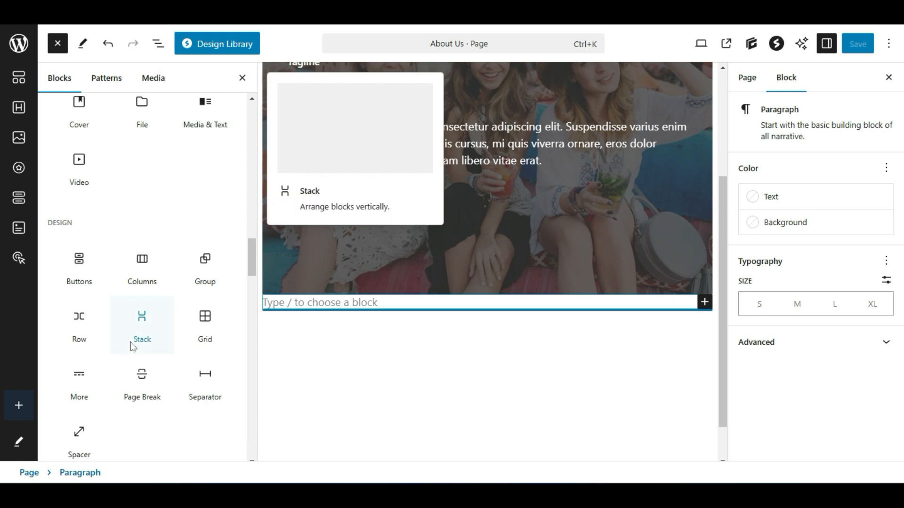
scroll(123, 362, down, 10)
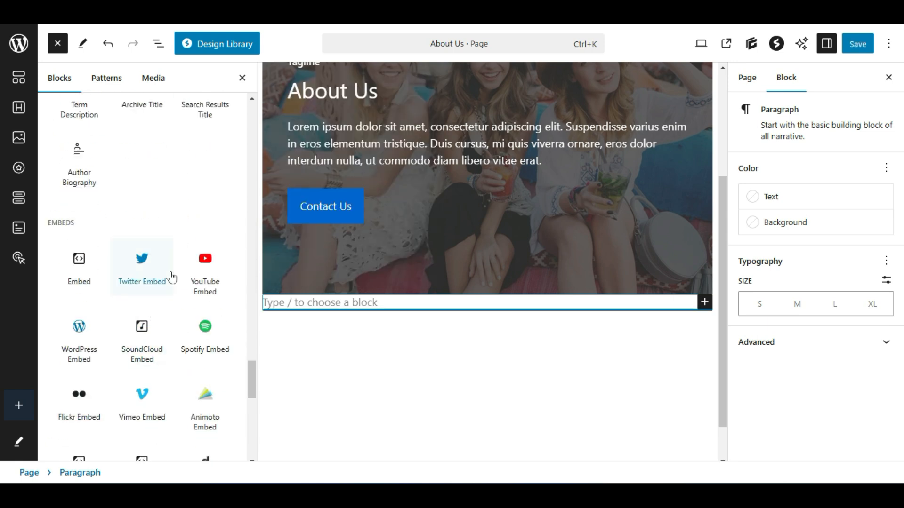
scroll(61, 311, down, 3)
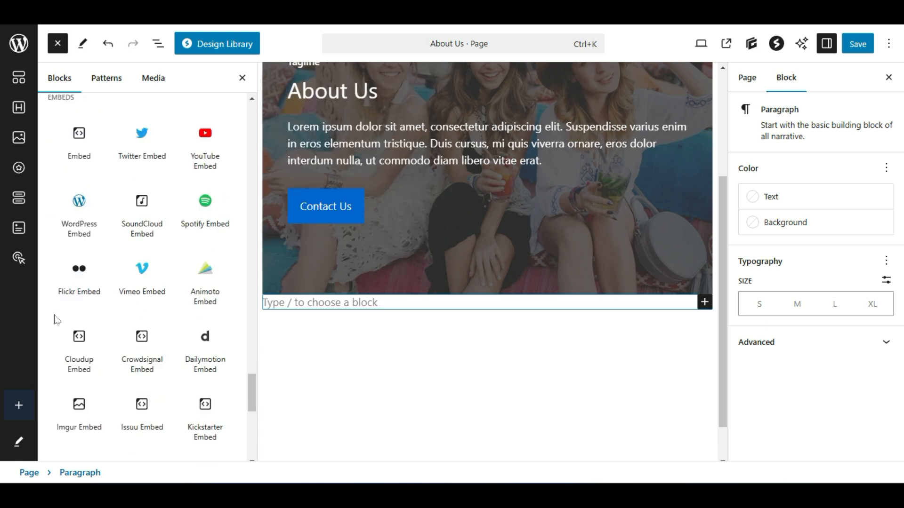
scroll(94, 282, down, 3)
scroll(100, 295, down, 8)
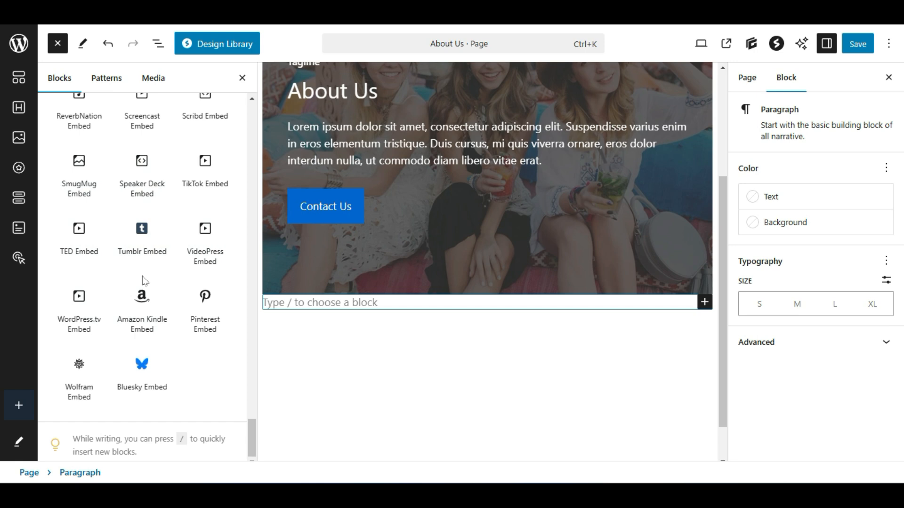
scroll(118, 325, up, 15)
scroll(118, 328, up, 5)
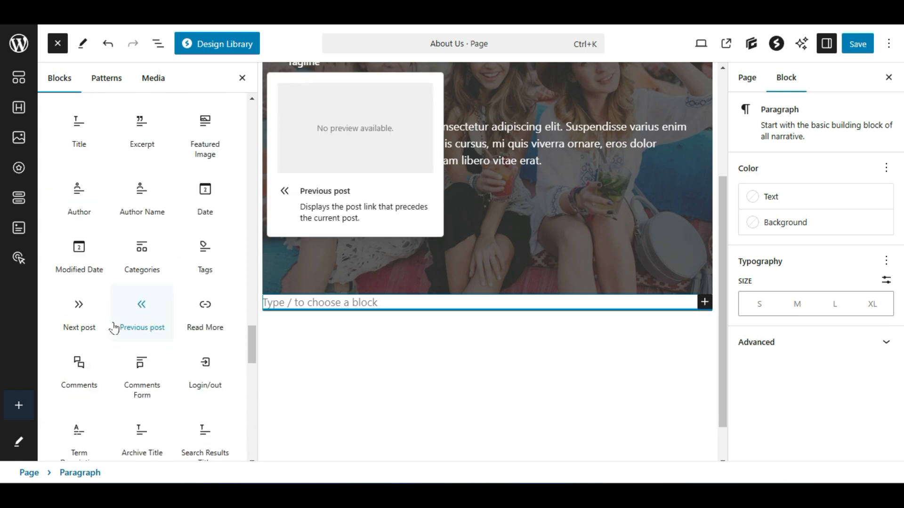
scroll(114, 328, up, 6)
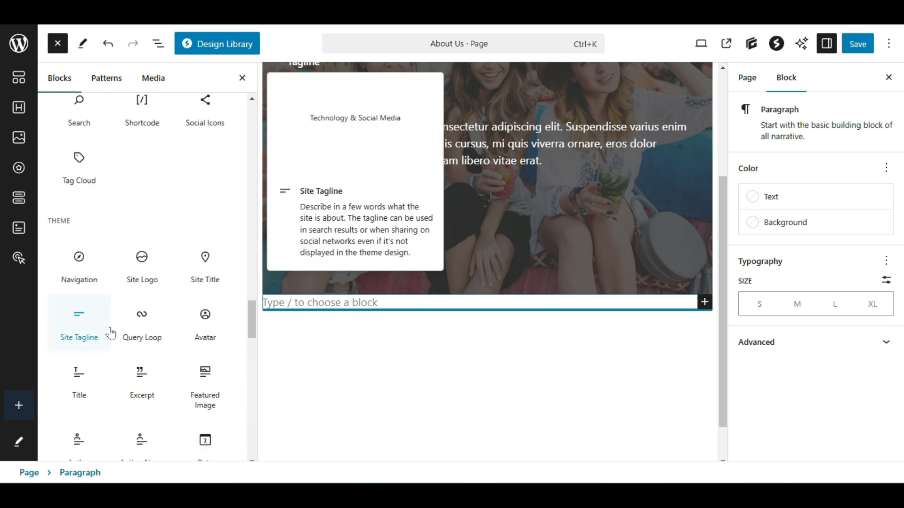
Insert the three-column "Pattern F 32" from the GenerateBlocks Pattern Library below the About Us hero section
click(750, 42)
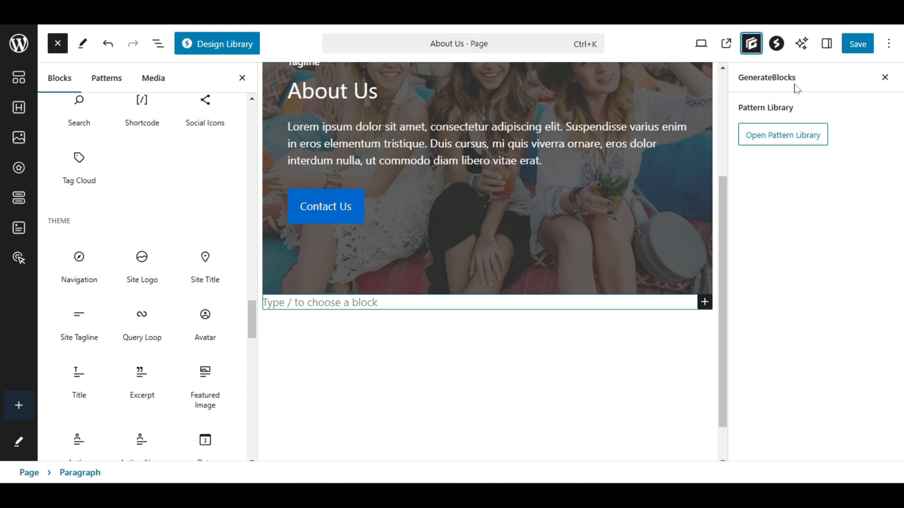
click(754, 135)
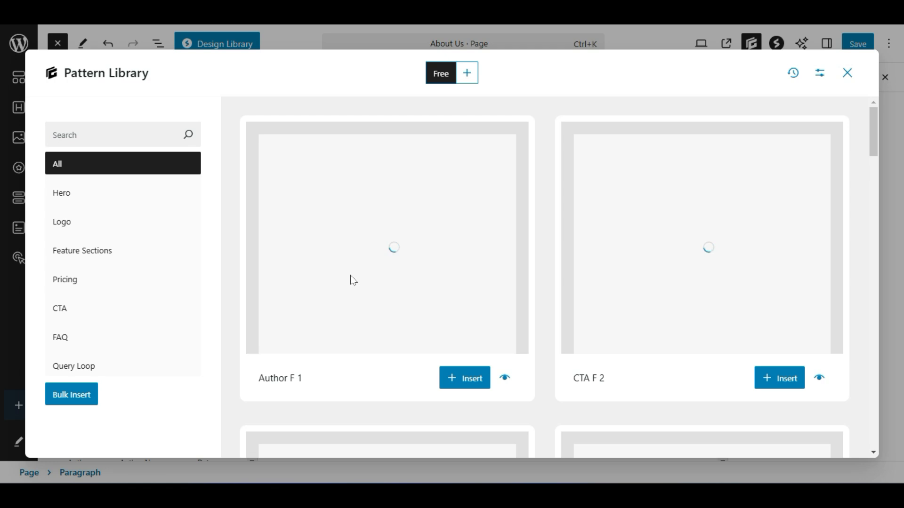
scroll(353, 280, down, 20)
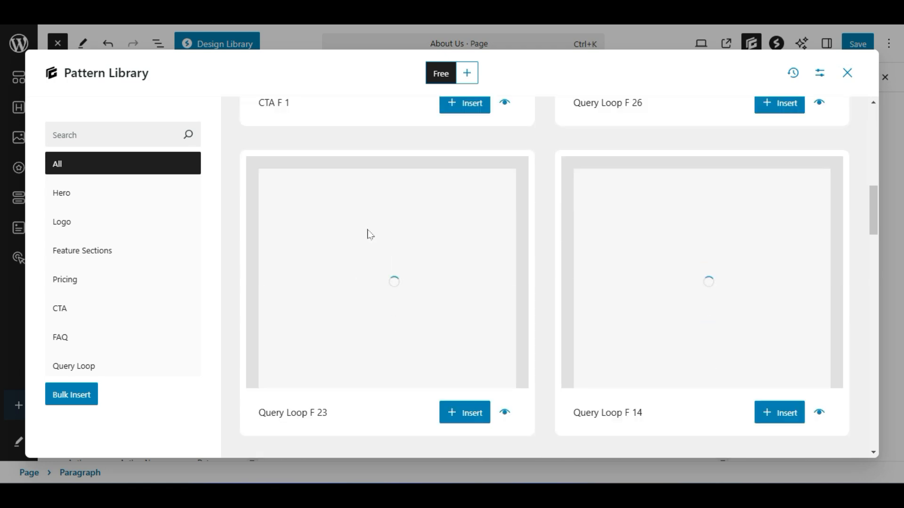
scroll(359, 250, down, 20)
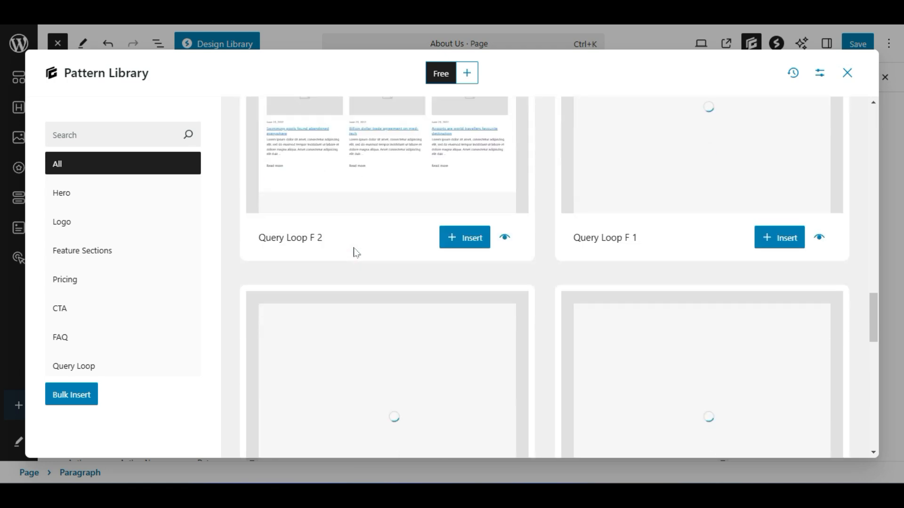
scroll(357, 253, down, 10)
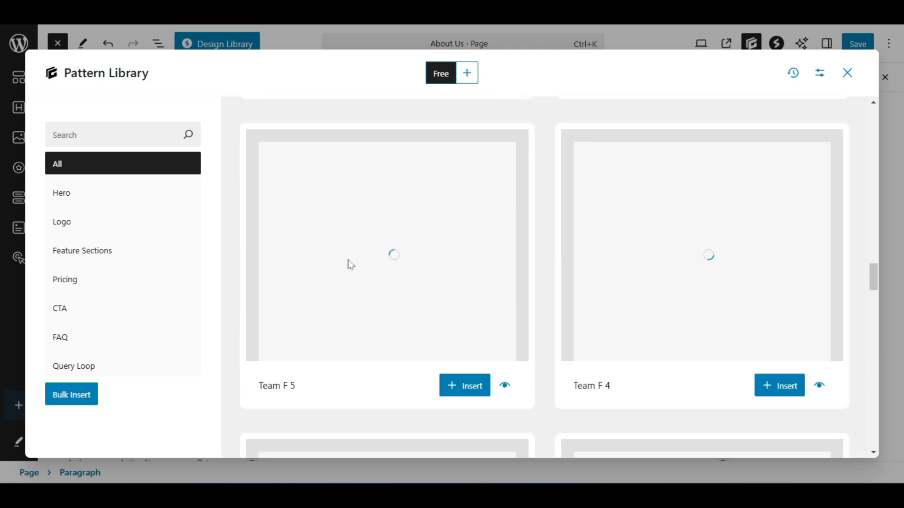
scroll(346, 268, down, 3)
scroll(335, 277, up, 7)
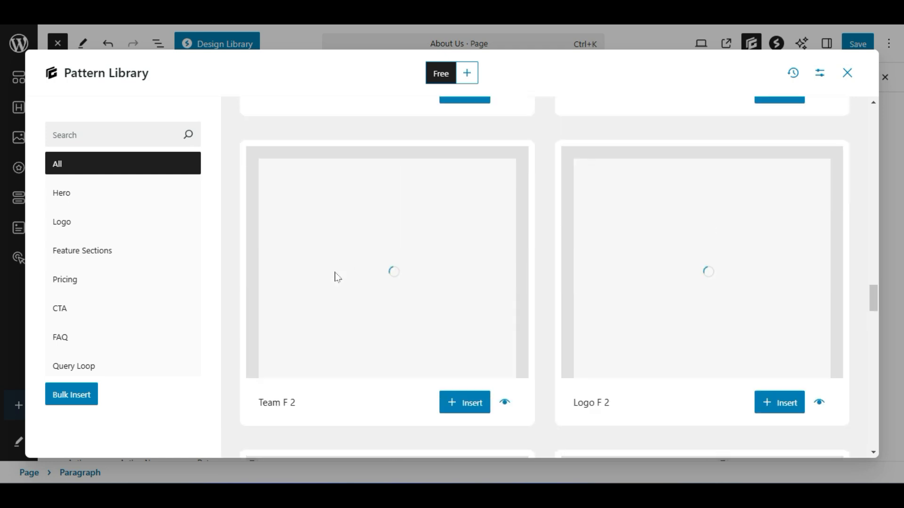
scroll(335, 276, up, 3)
scroll(335, 276, down, 5)
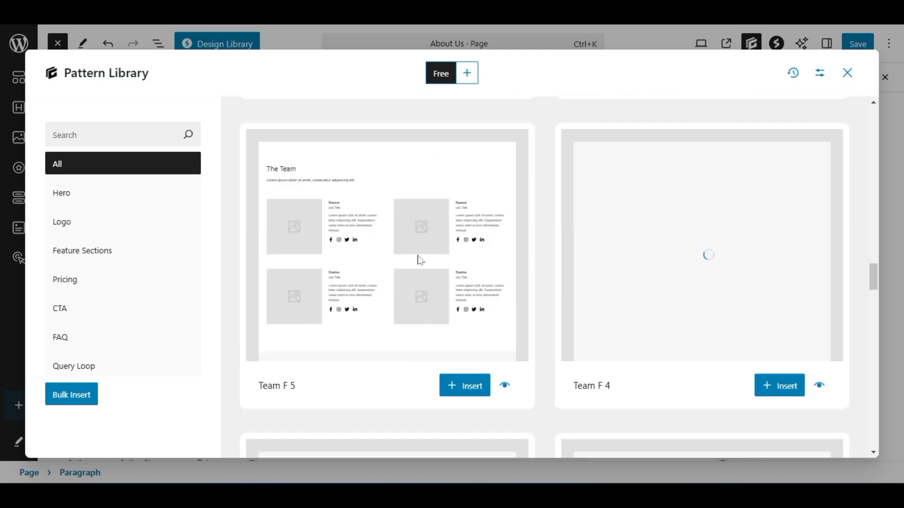
scroll(420, 259, up, 4)
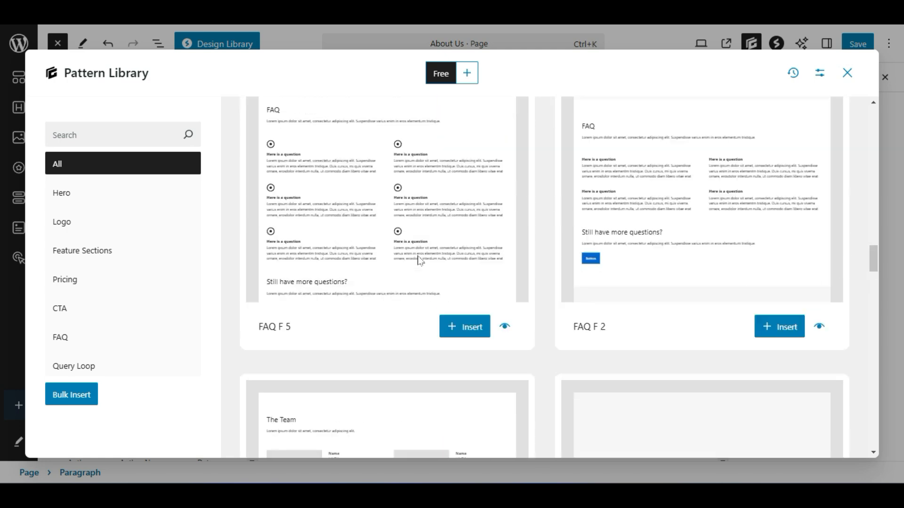
scroll(420, 260, down, 6)
scroll(420, 261, down, 9)
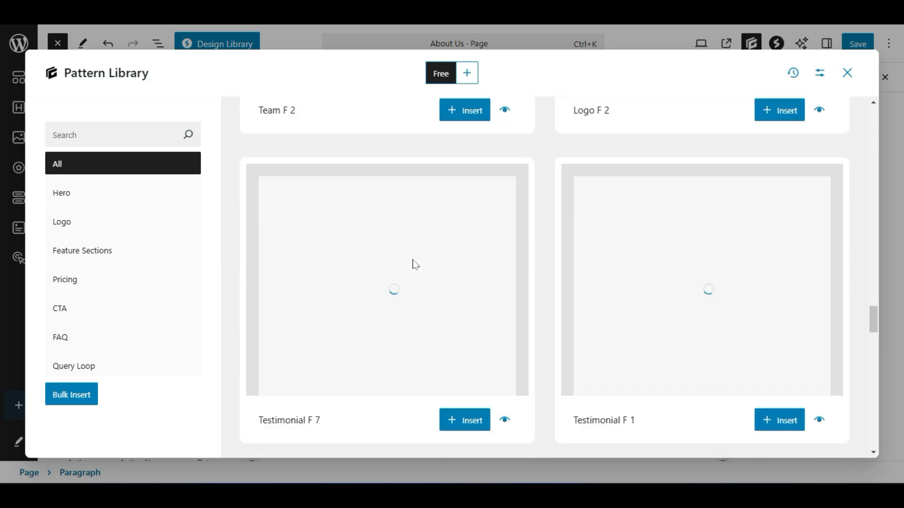
scroll(414, 265, down, 5)
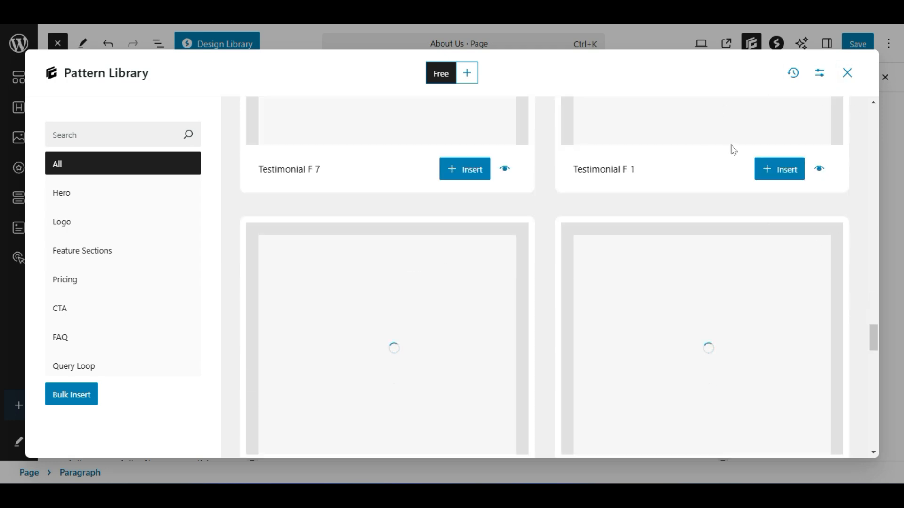
scroll(494, 293, down, 5)
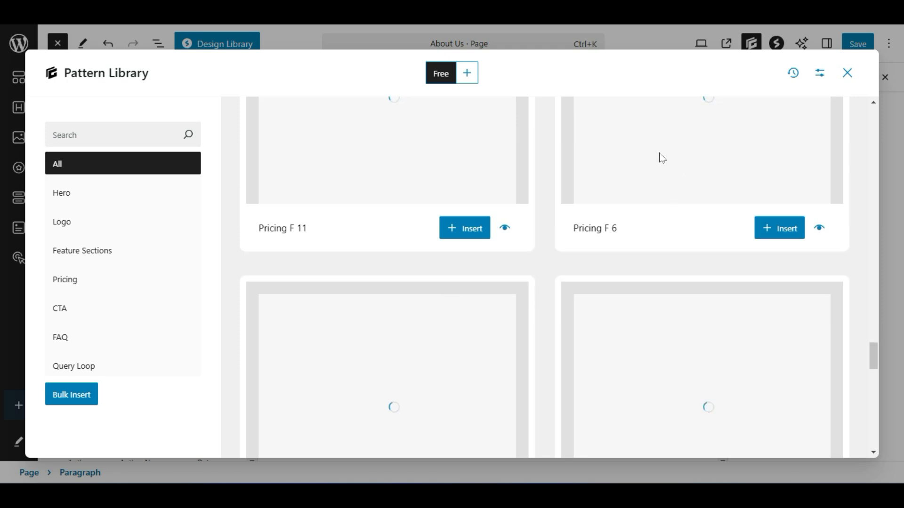
scroll(544, 241, down, 5)
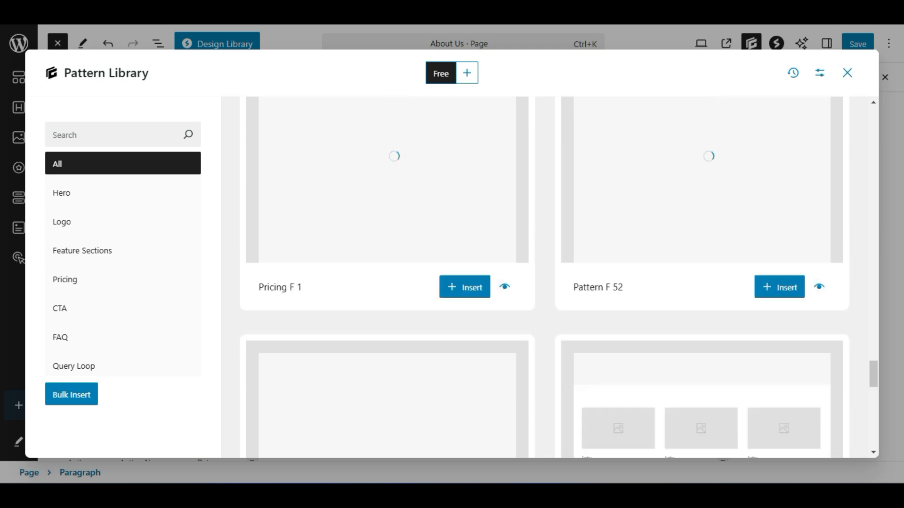
scroll(557, 297, down, 4)
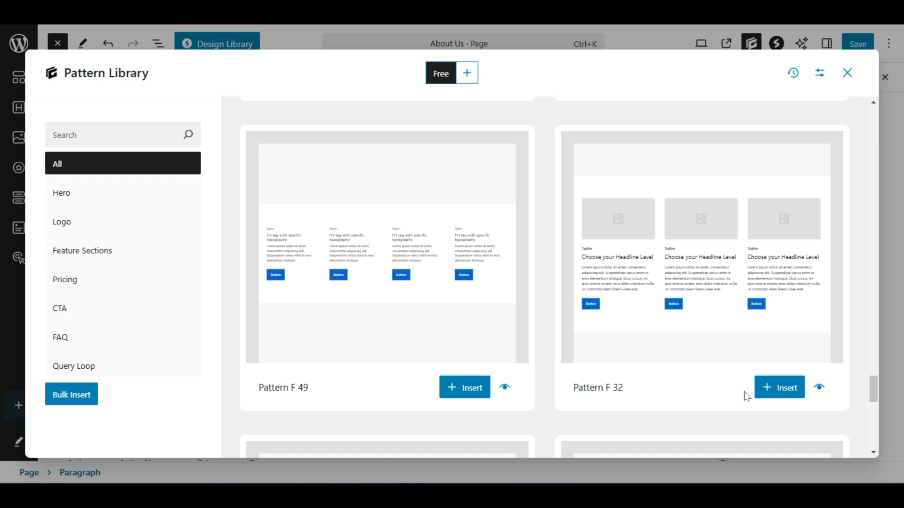
click(779, 387)
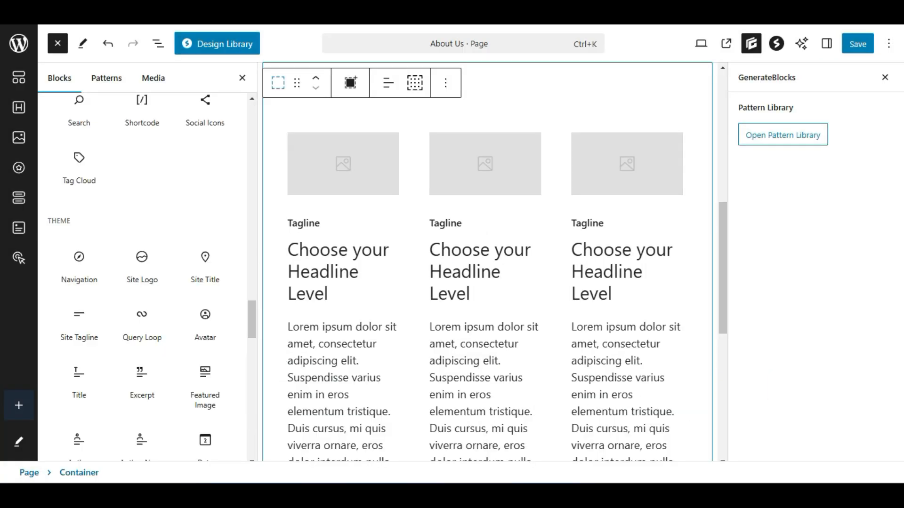
Replace the first column's "Choose your Headline Level" headline with "Our"
triple_click(343, 271)
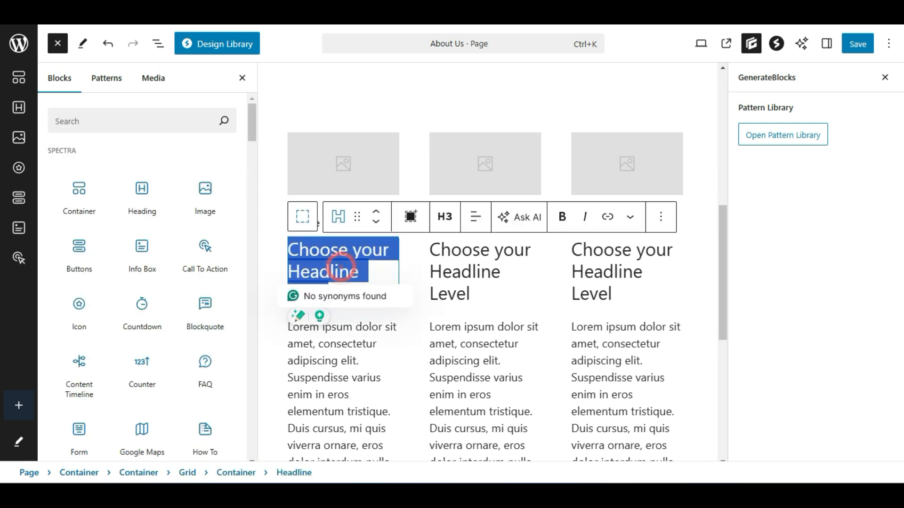
text(Our)
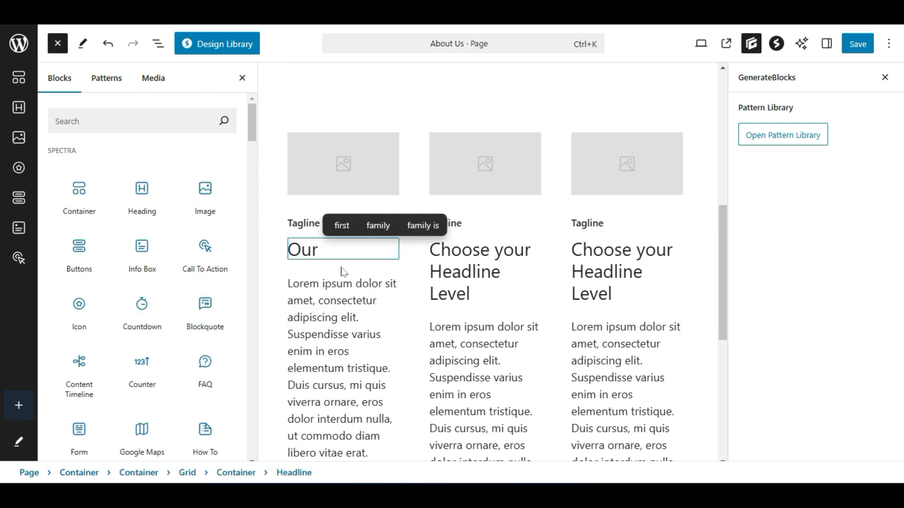
click(338, 332)
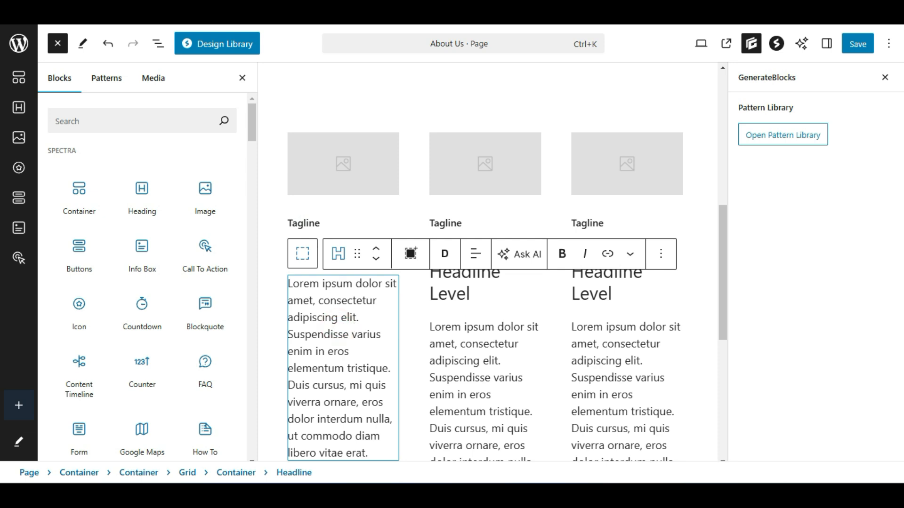
triple_click(337, 335)
click(471, 344)
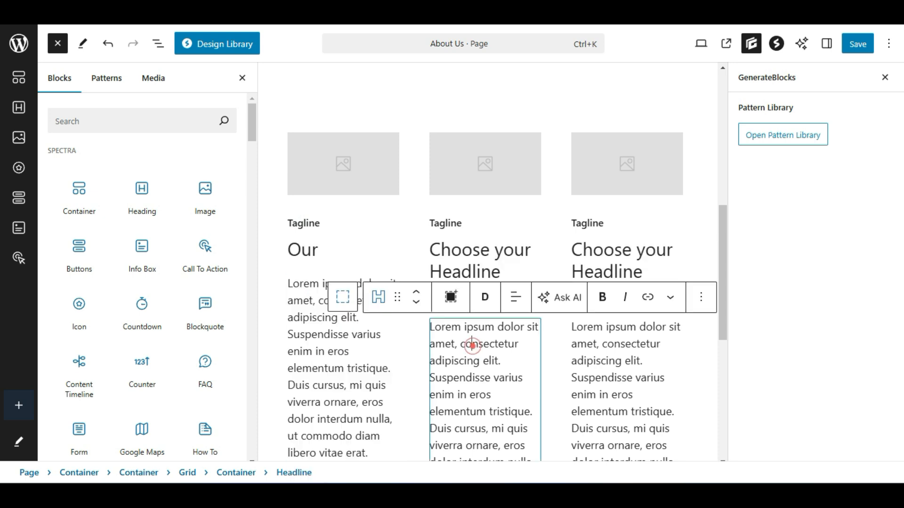
Fill the first column's image placeholder with boy1.jpg, the man in the coral polo shirt, from the media library
click(348, 171)
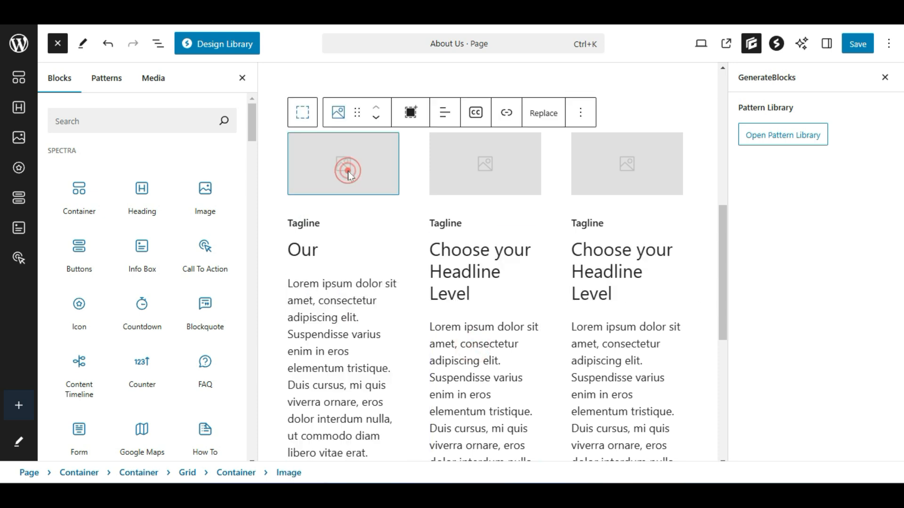
click(429, 165)
click(437, 166)
click(598, 165)
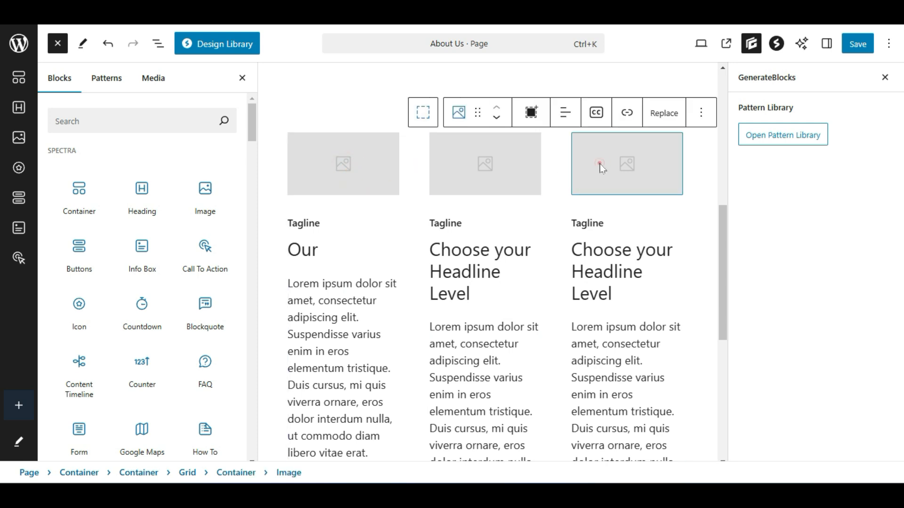
click(327, 175)
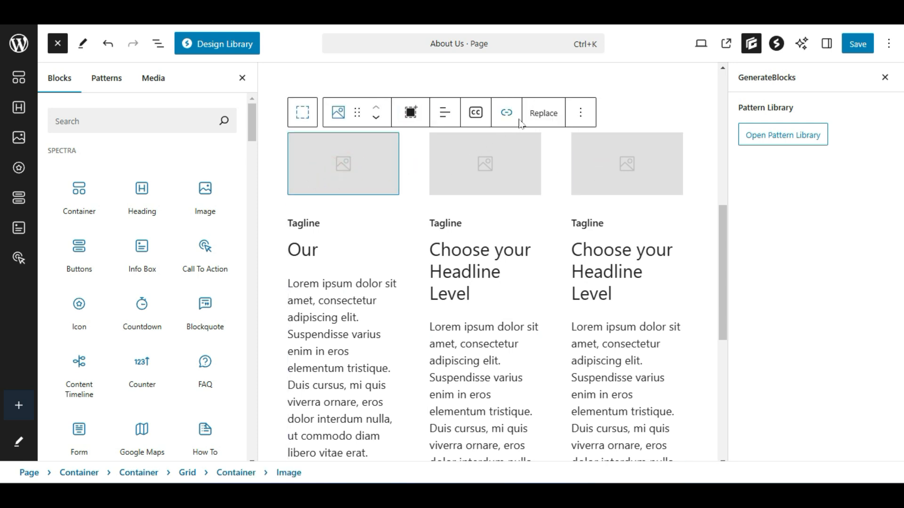
click(540, 120)
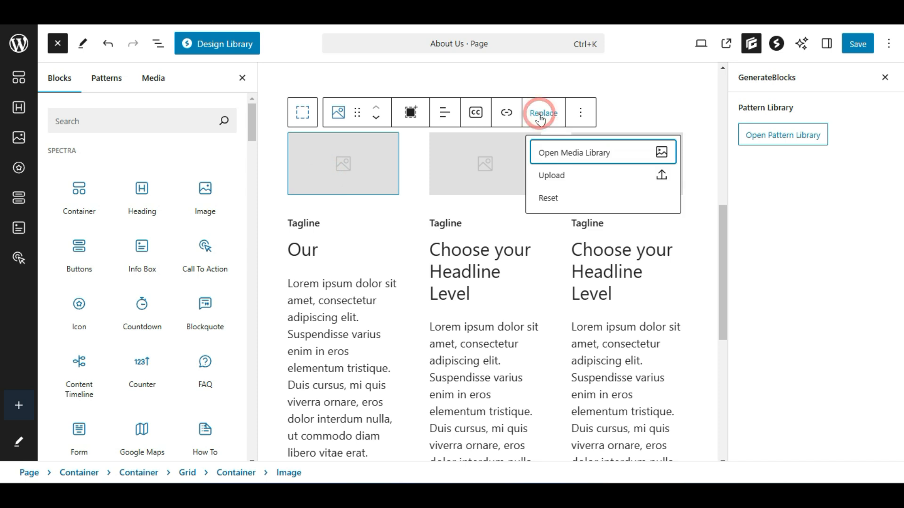
click(552, 158)
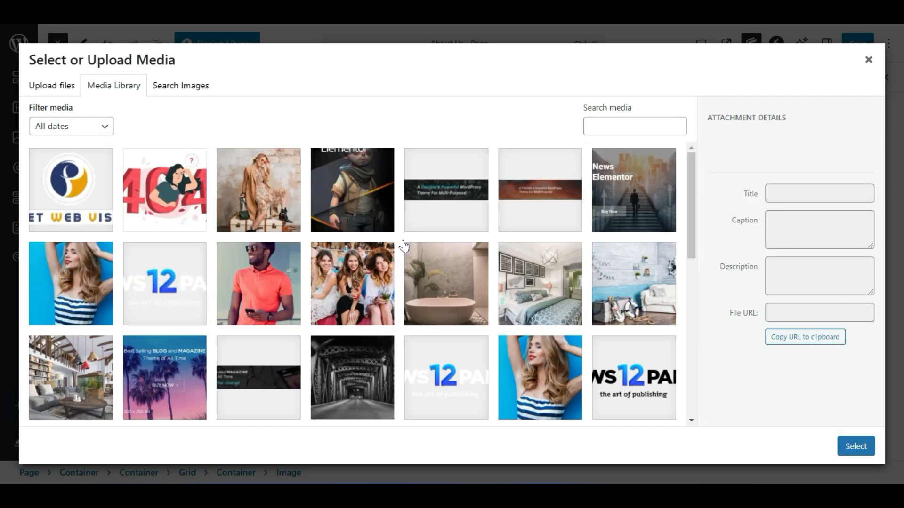
click(259, 198)
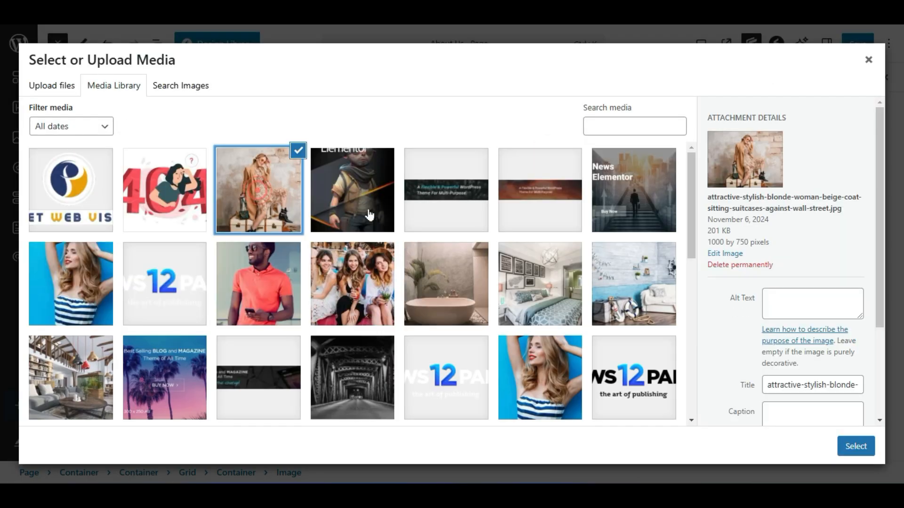
click(282, 269)
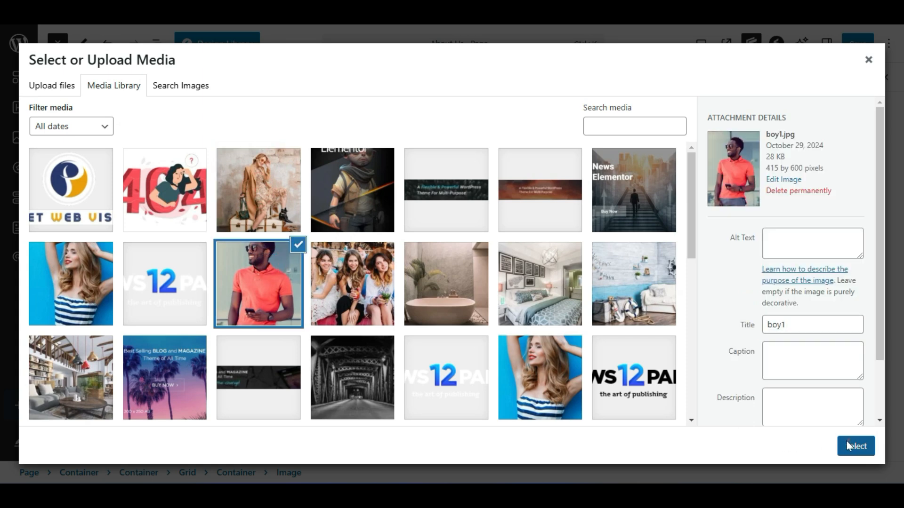
click(850, 446)
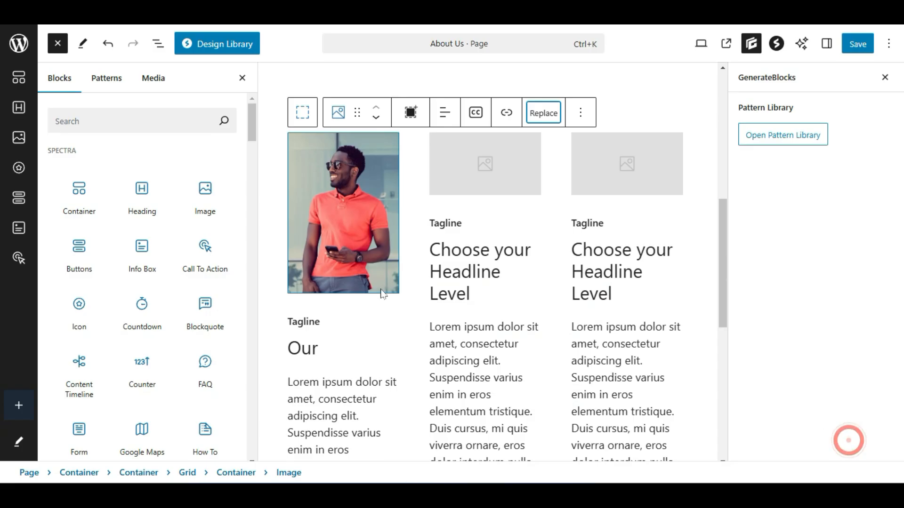
Fill the second column's image placeholder with the media library photo of the woman in the striped top
click(481, 172)
click(664, 113)
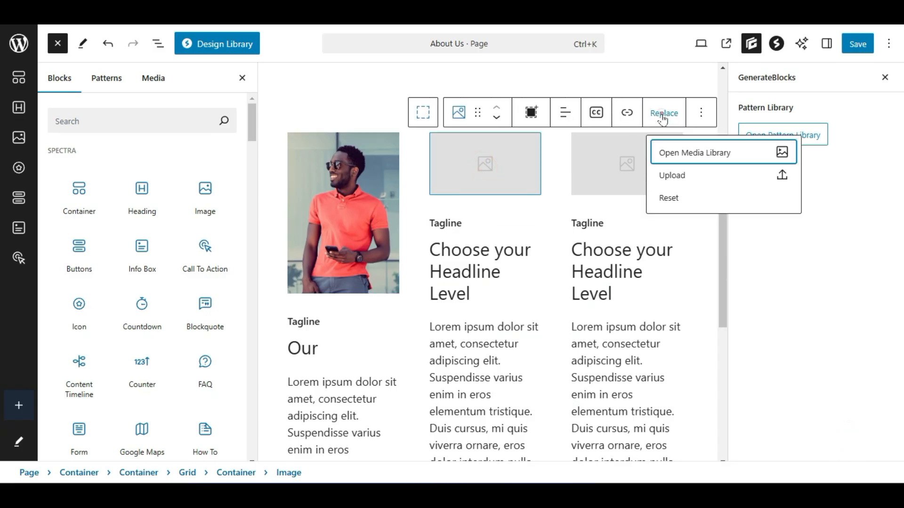
click(678, 151)
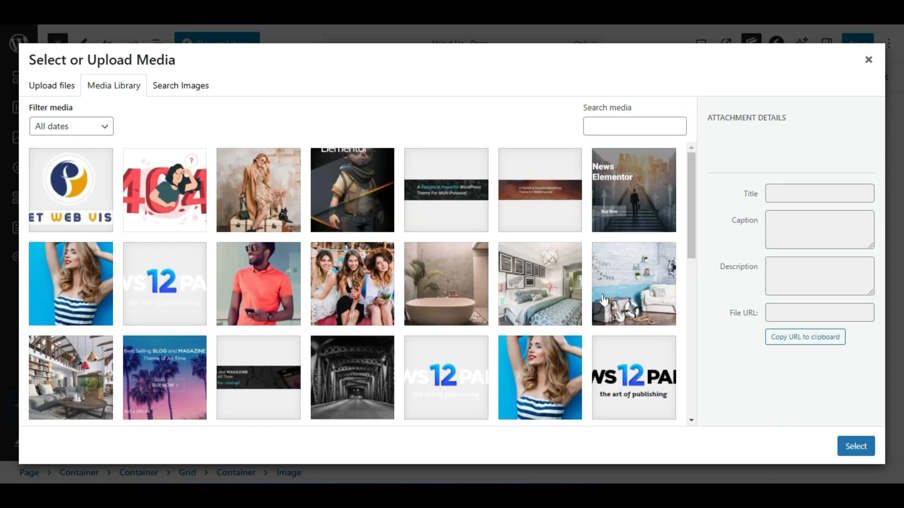
click(564, 359)
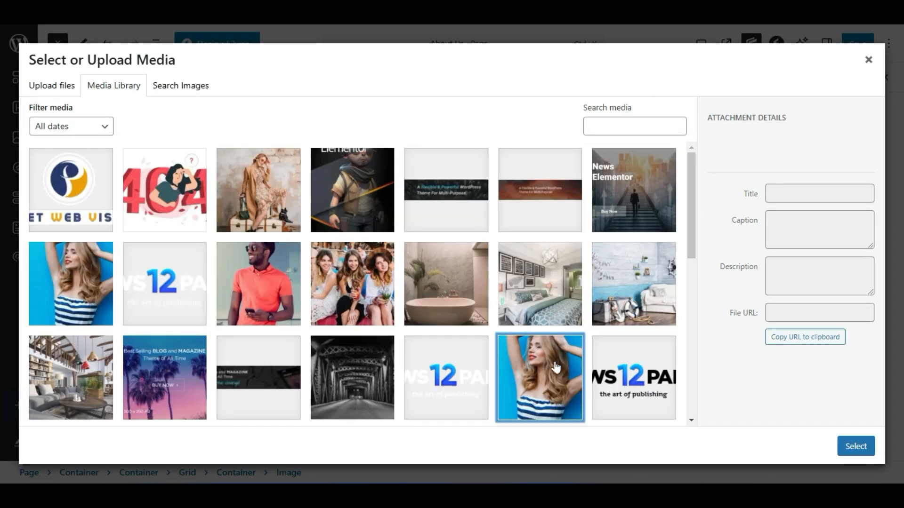
click(845, 447)
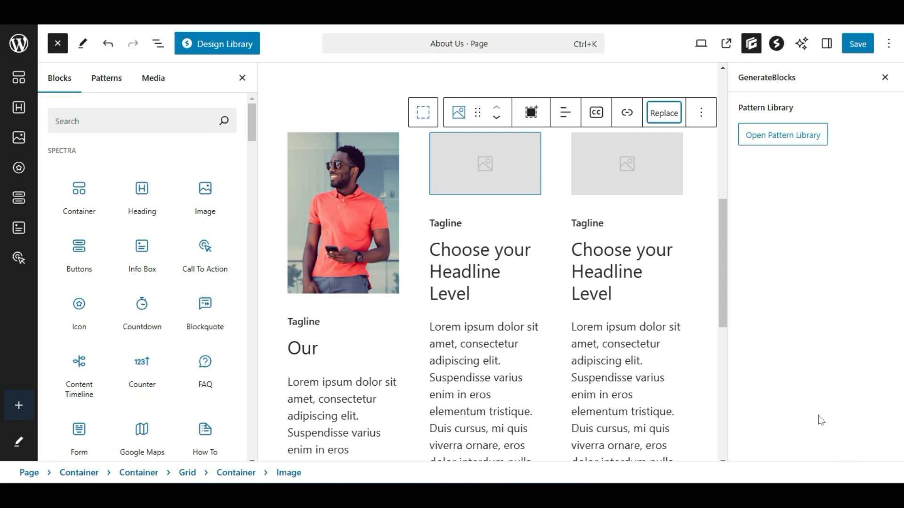
Fill the third column's image placeholder with the media library photo of the three seated women
click(654, 184)
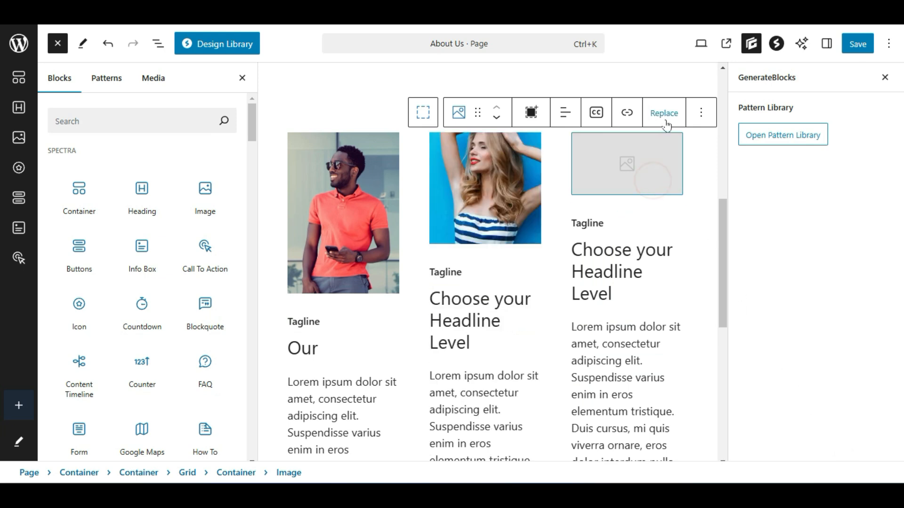
click(666, 112)
click(658, 160)
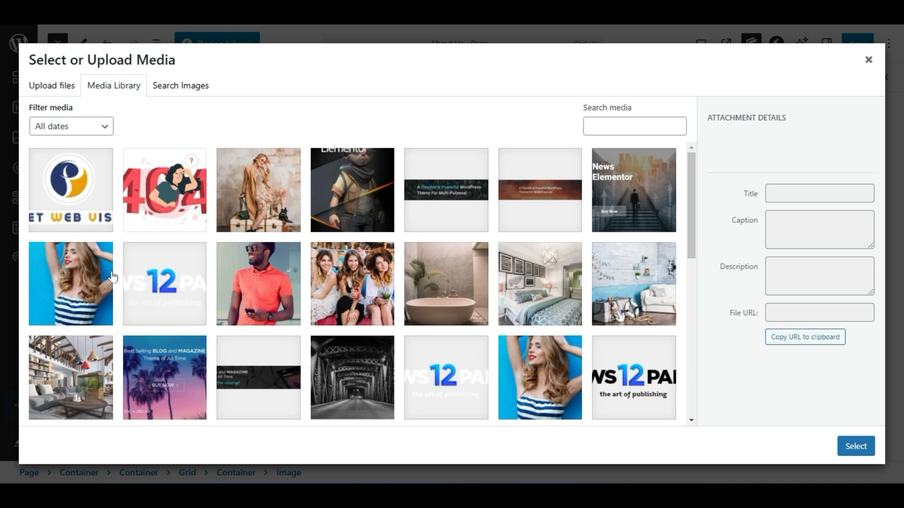
click(349, 300)
click(855, 447)
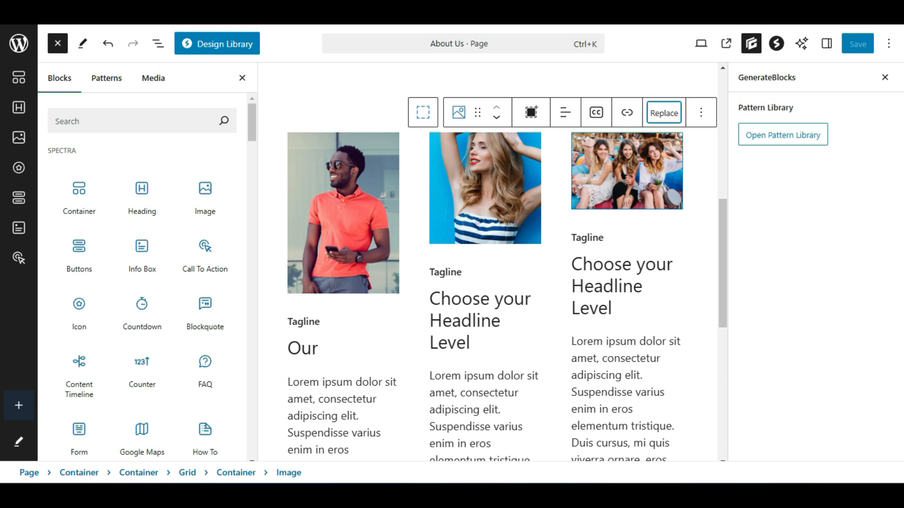
Close the block inserter and review the three image columns on the wider canvas
scroll(488, 261, up, 2)
scroll(487, 261, down, 3)
scroll(487, 261, up, 4)
scroll(487, 261, down, 2)
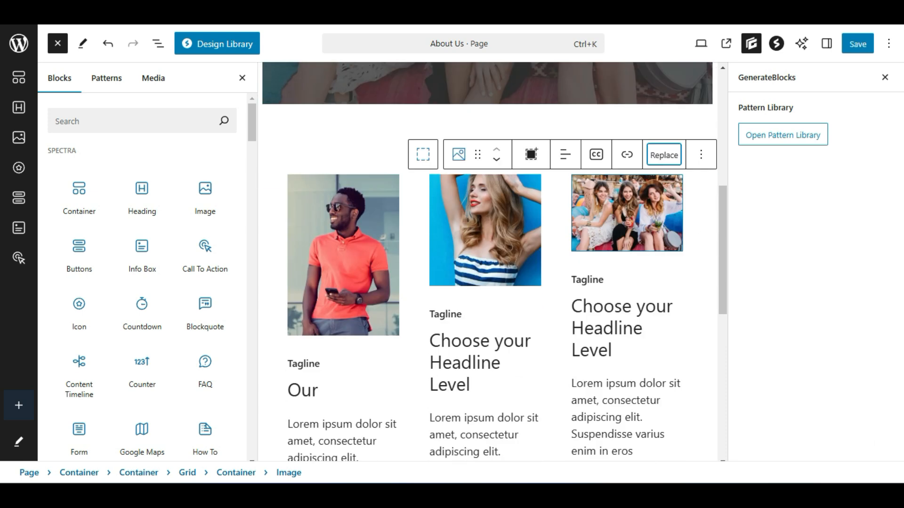
click(242, 78)
scroll(242, 303, down, 3)
scroll(244, 318, up, 3)
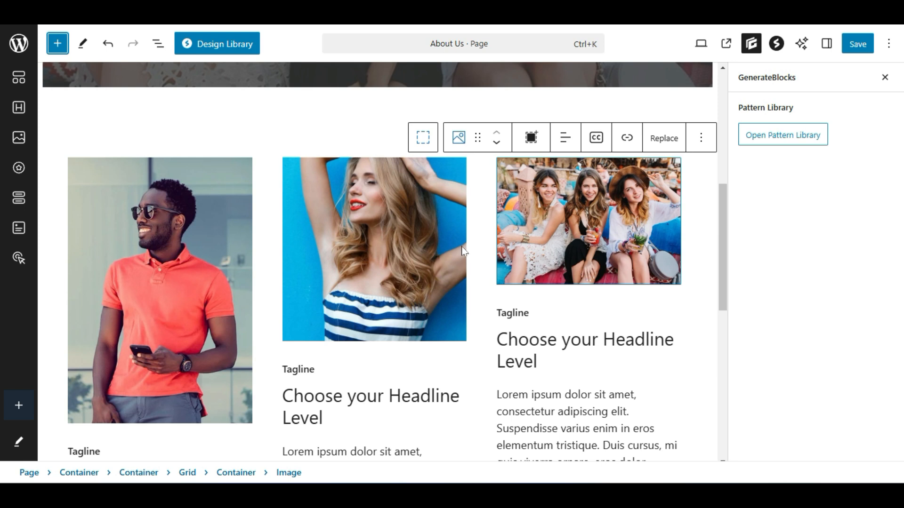
Display the block settings for the first column's image and set its width to 500 px and height to 300 px
click(176, 241)
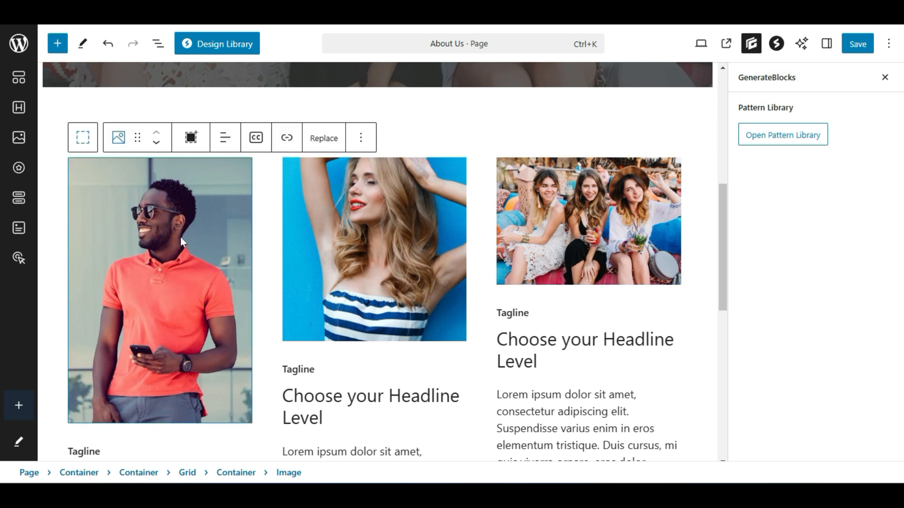
click(884, 78)
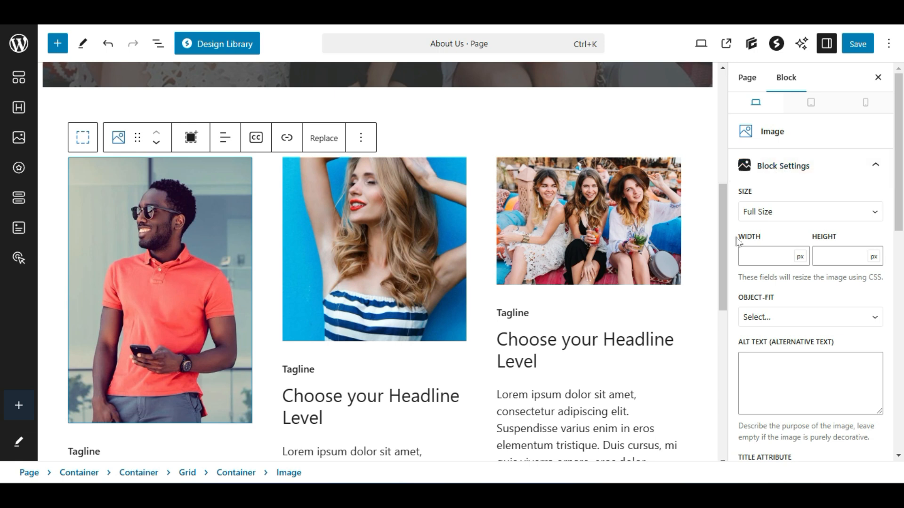
click(777, 256)
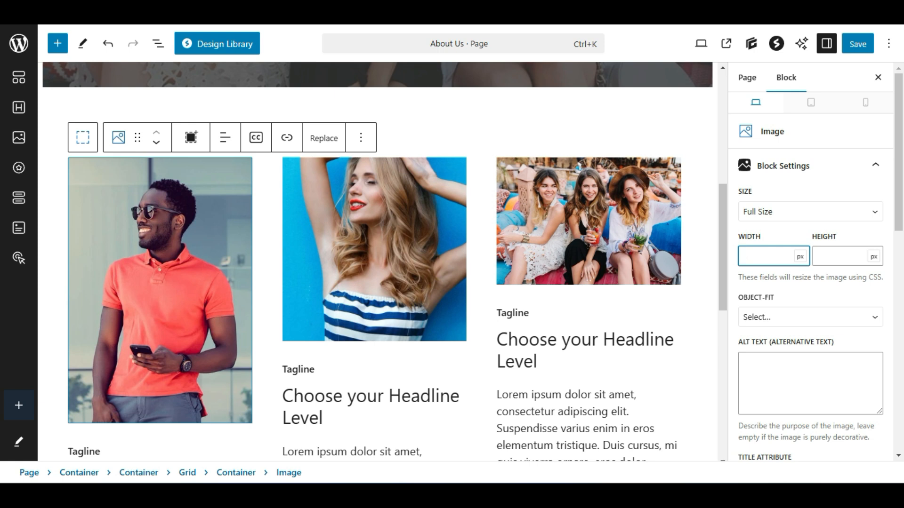
text(500)
click(830, 256)
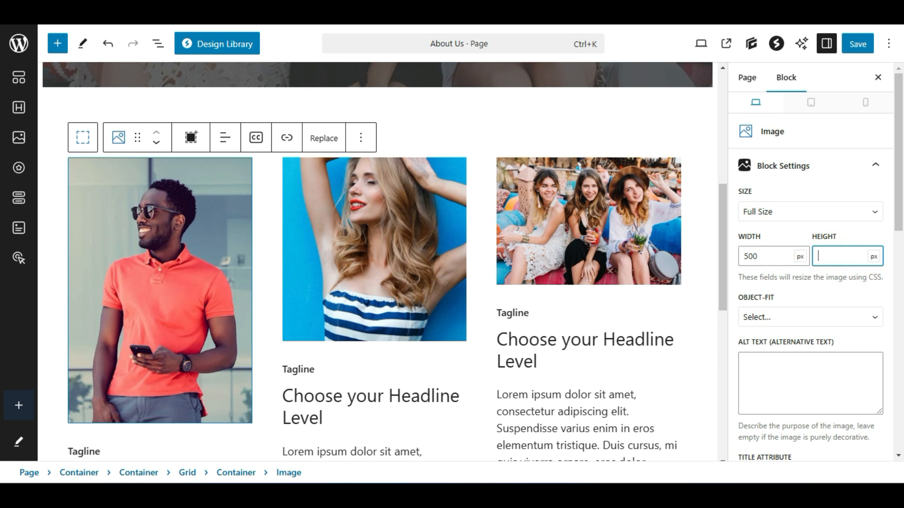
text(500)
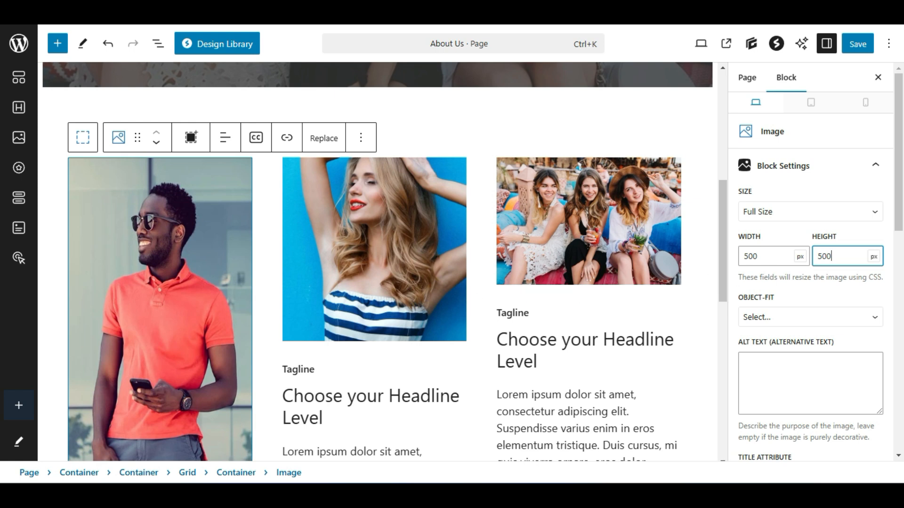
double_click(831, 253)
text(300)
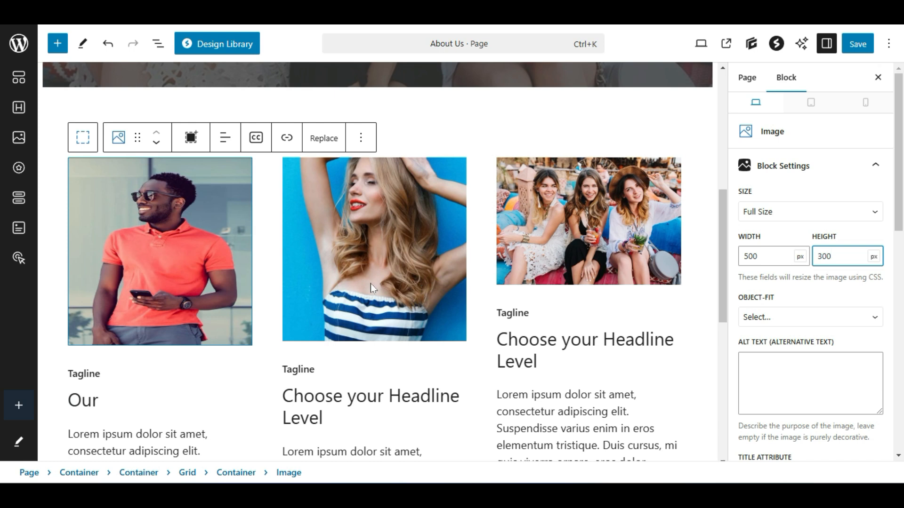
Set the second column's image to a width of 500 px and a height of 300 px
click(344, 253)
click(783, 257)
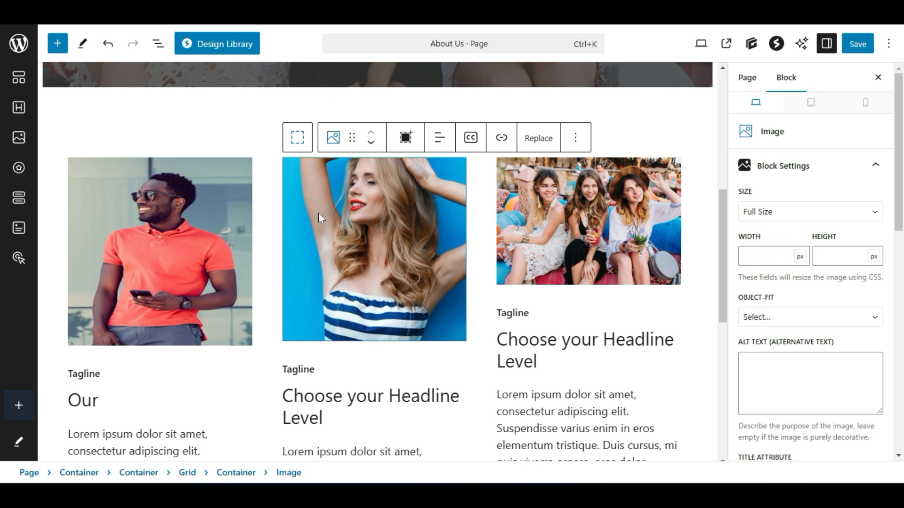
click(774, 255)
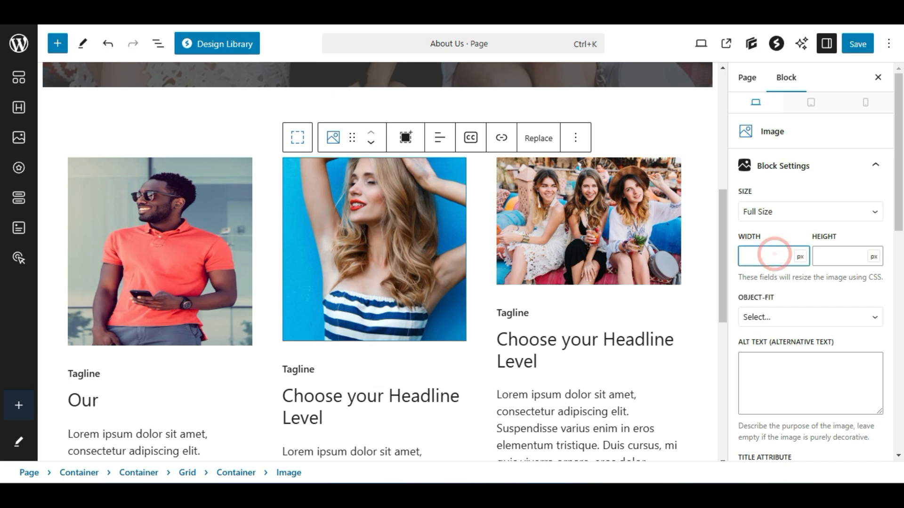
text(500)
click(830, 249)
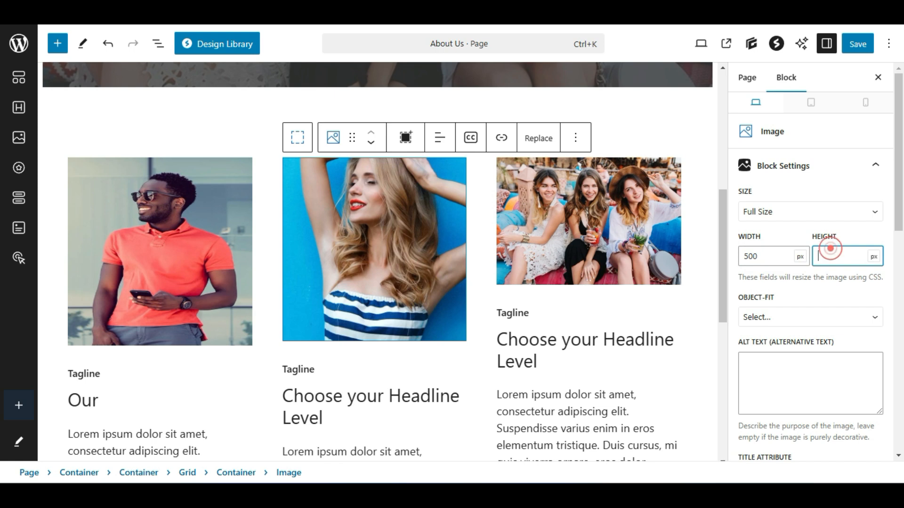
text(300)
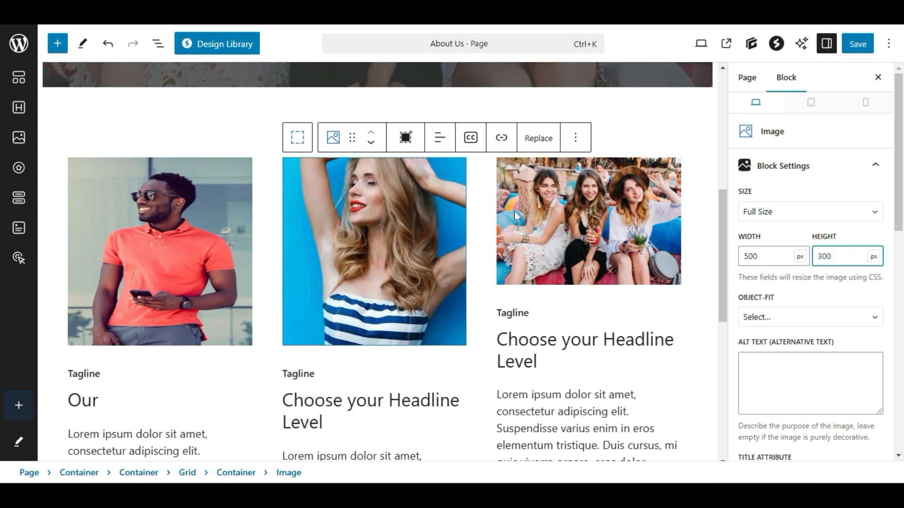
Set the third column's image to 500 px wide and 300 px high, and check the section's layout
click(604, 204)
click(773, 256)
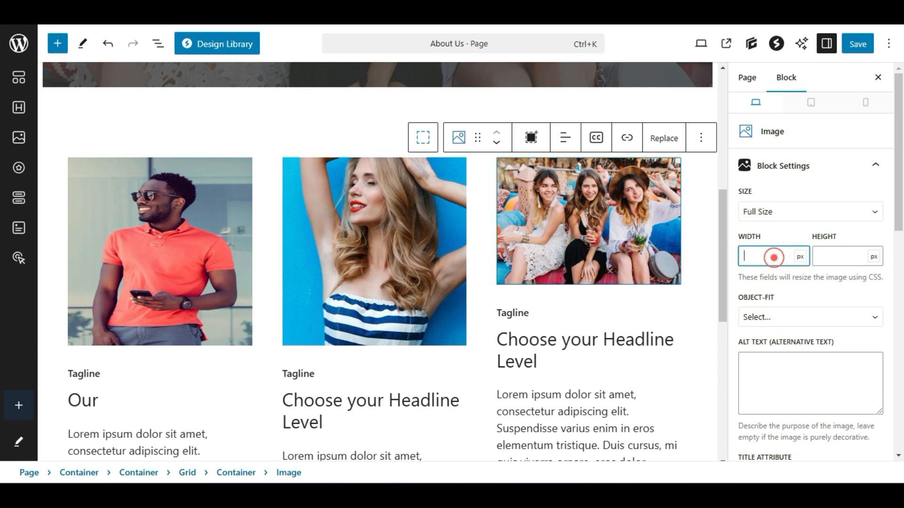
text(500)
click(846, 256)
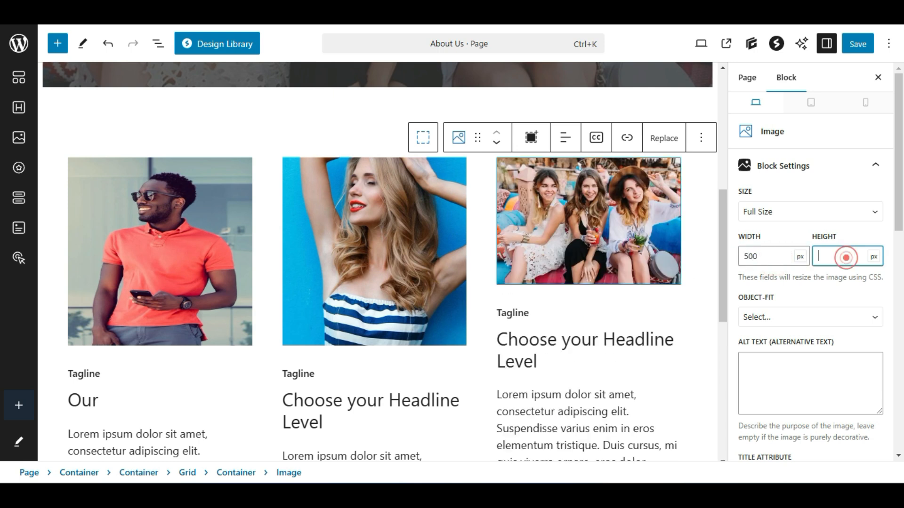
text(300)
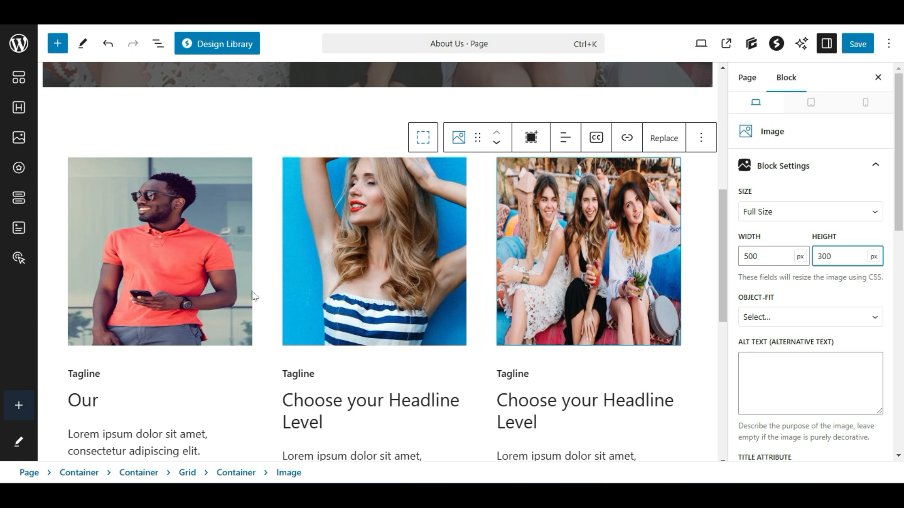
scroll(142, 275, down, 6)
scroll(145, 274, up, 7)
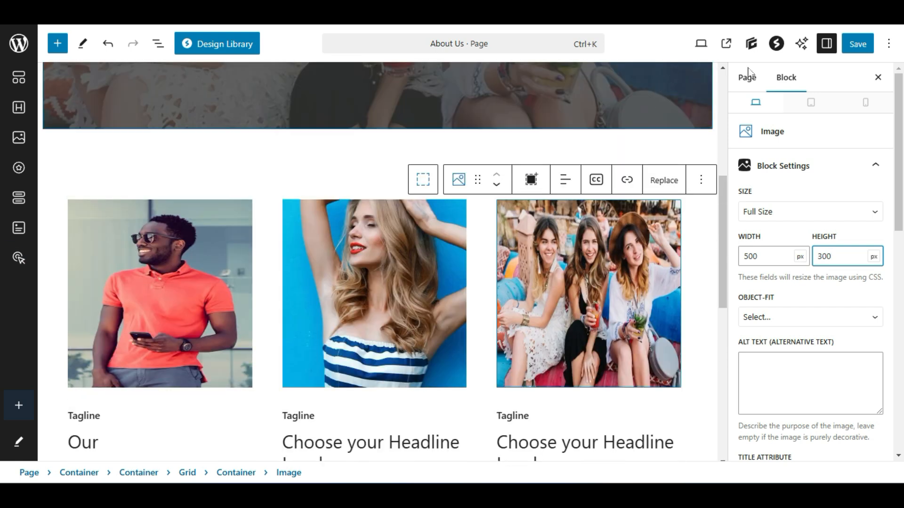
Save the About Us page and view the three image columns on the published page
click(857, 46)
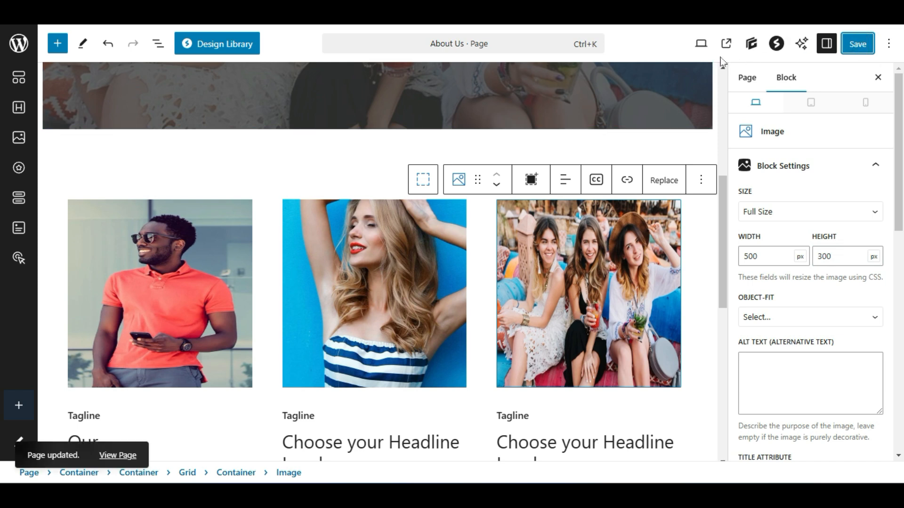
click(726, 44)
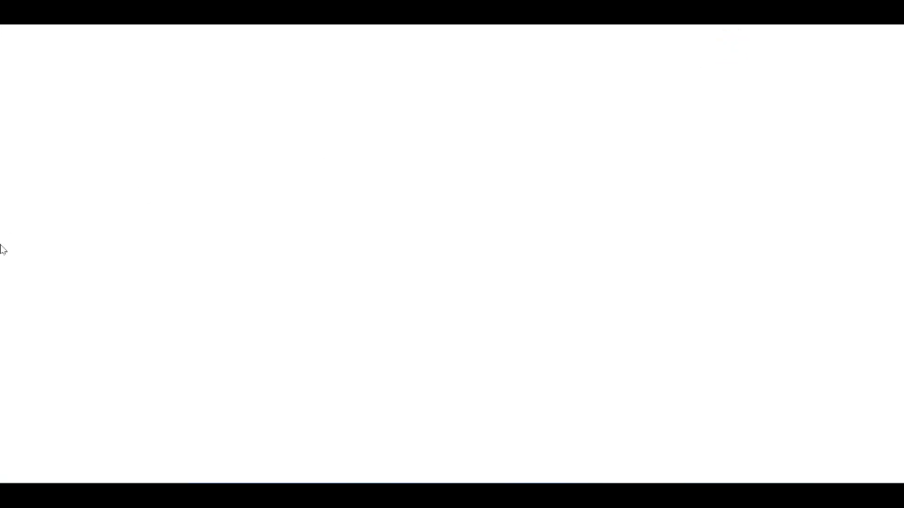
scroll(2, 251, down, 4)
scroll(3, 262, up, 2)
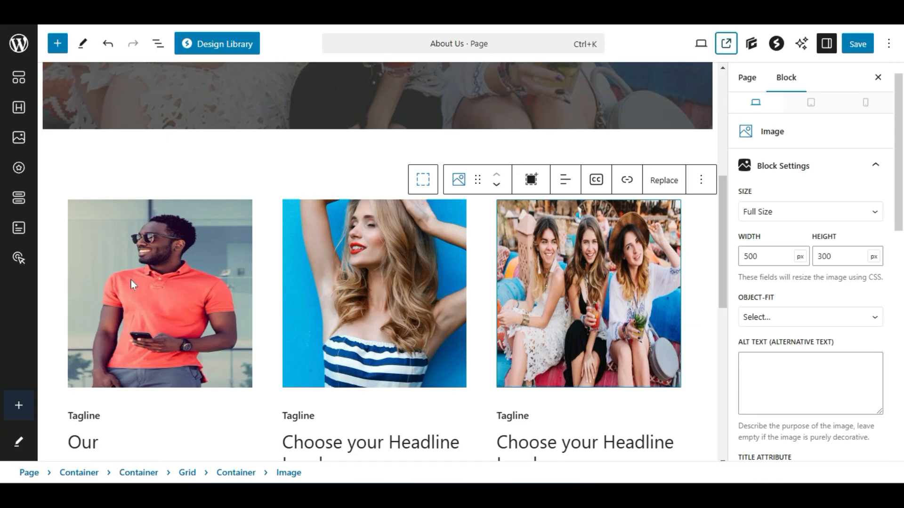
Set the height of the first column's image to 400 px
click(132, 285)
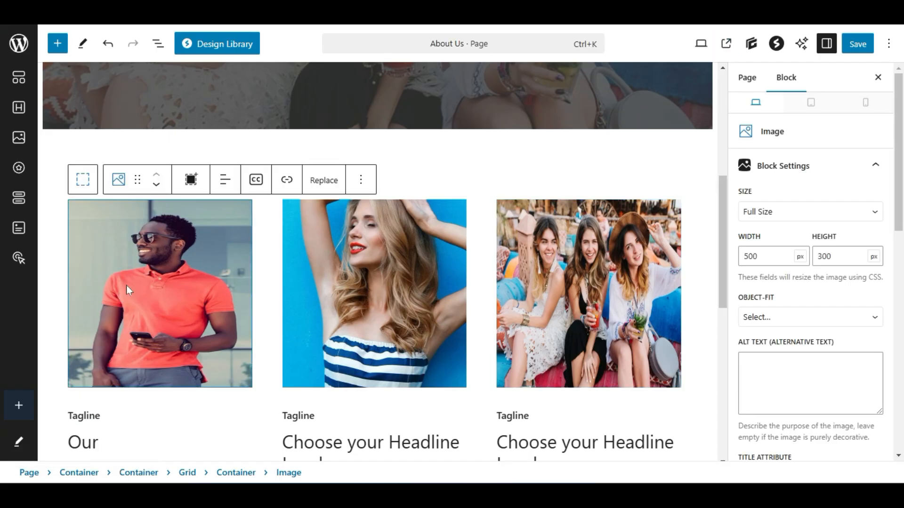
scroll(127, 284, down, 1)
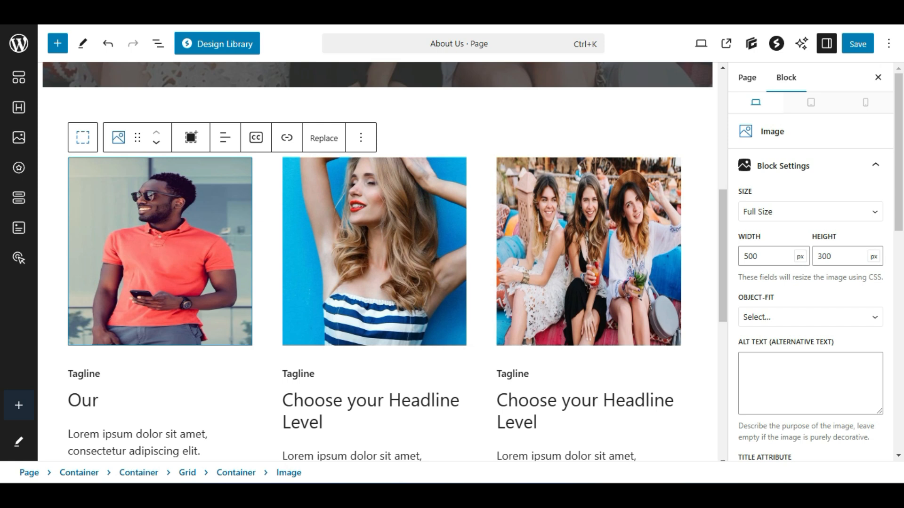
drag(822, 257, 817, 257)
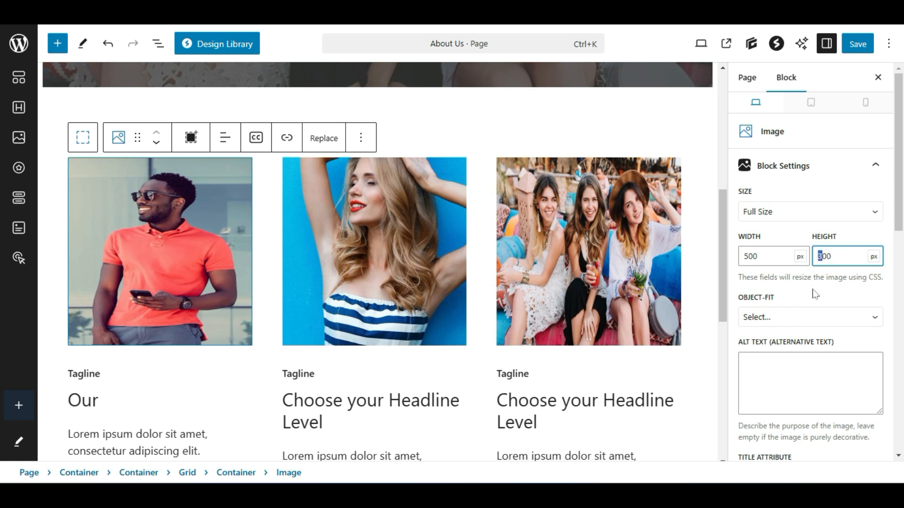
text(4)
Set the height of the second and third columns' images to 400 px each
click(373, 307)
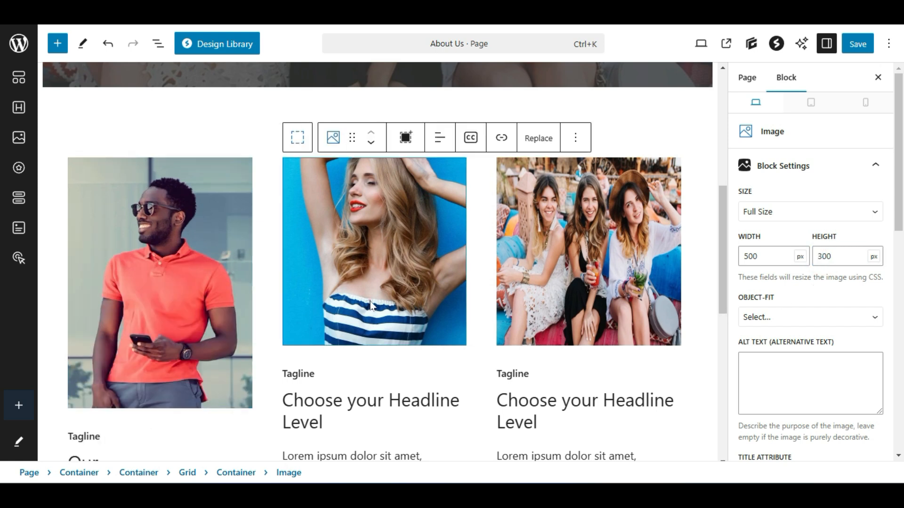
drag(823, 258, 818, 257)
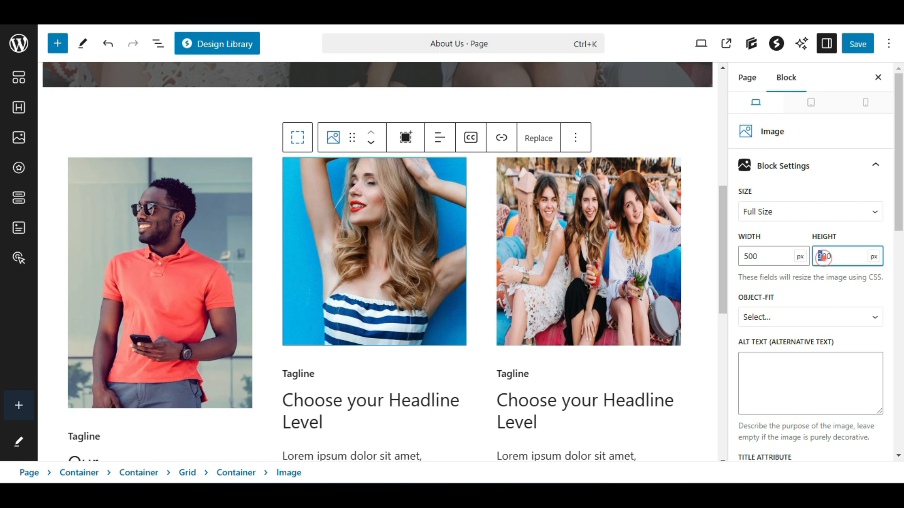
text(4)
click(633, 281)
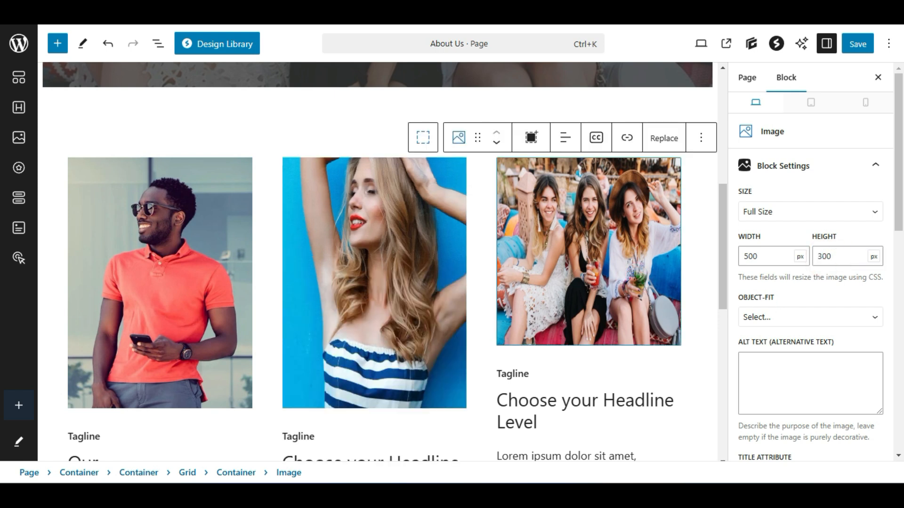
drag(823, 257, 818, 257)
text(4)
Save the About Us page and check the resized images in the three columns on the live page
click(857, 43)
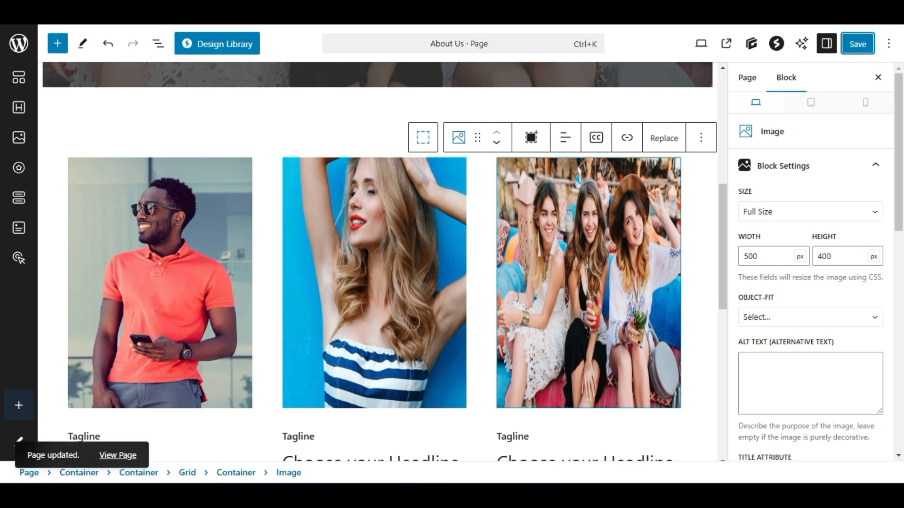
click(160, 10)
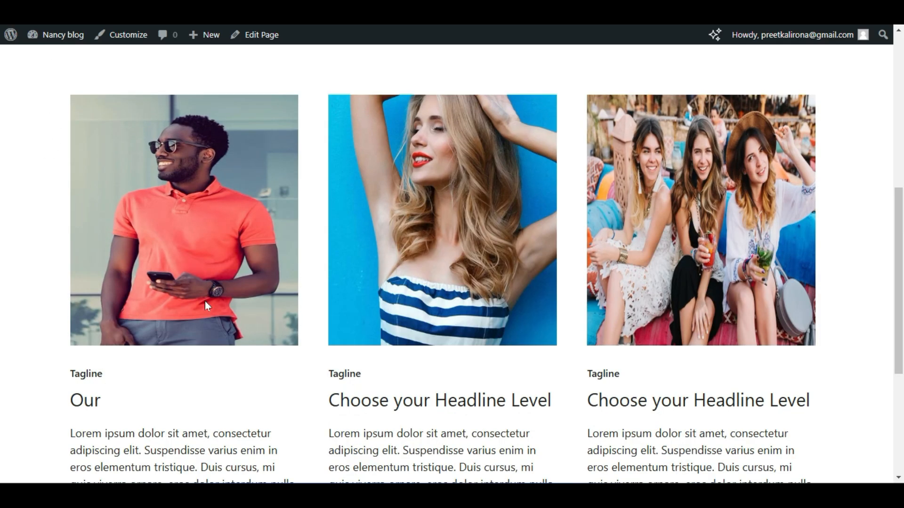
scroll(586, 193, down, 4)
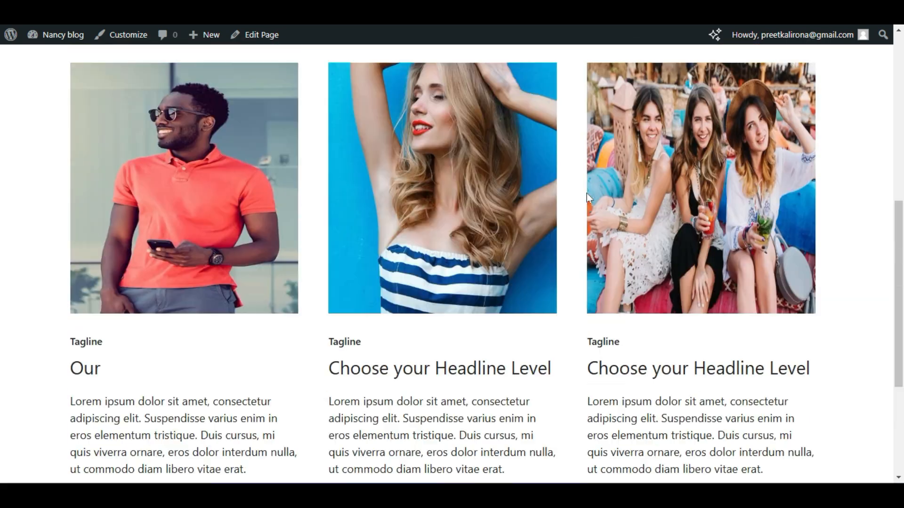
scroll(586, 197, up, 5)
scroll(579, 203, down, 4)
scroll(579, 204, down, 1)
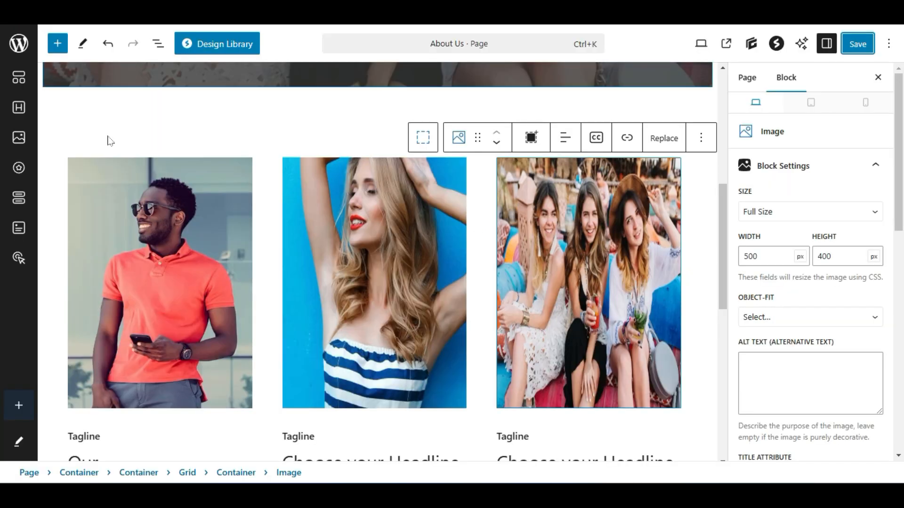
Replace the second column's headline with "sdsdsd" and its description paragraph with "sdsdsds"
scroll(342, 255, down, 4)
click(342, 254)
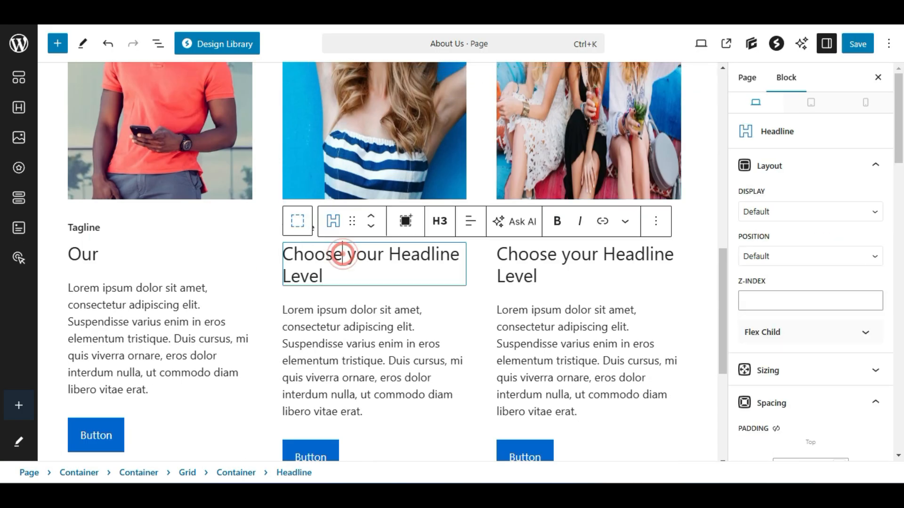
triple_click(342, 254)
click(379, 255)
triple_click(377, 254)
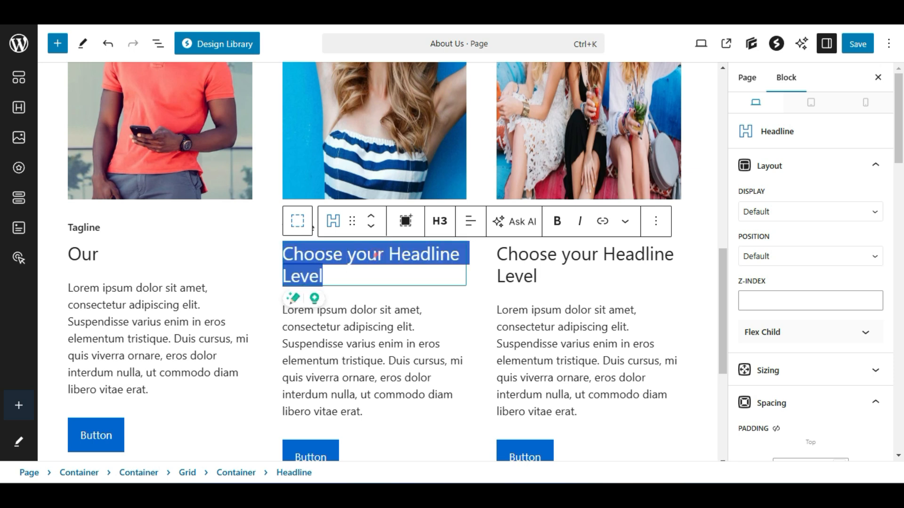
text(sdsds)
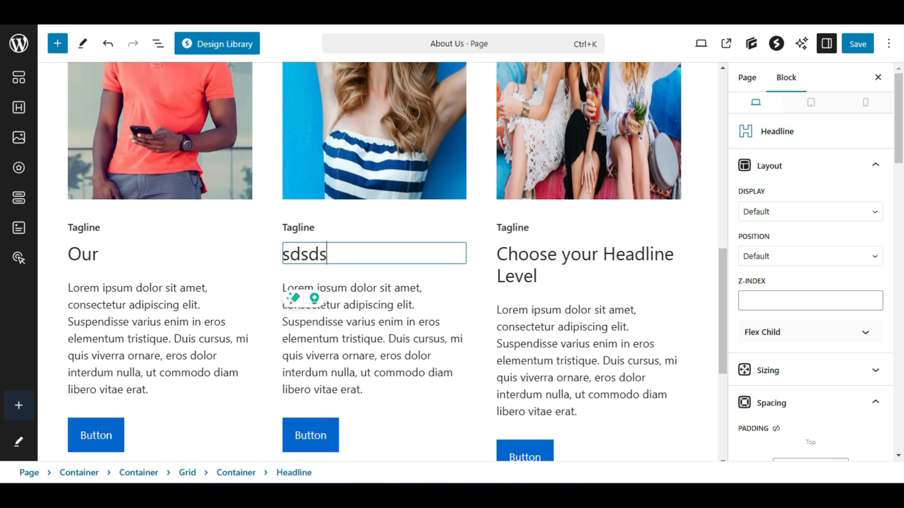
text(d)
click(399, 328)
triple_click(399, 328)
text(sdsdsds)
Replace the third column's description paragraph with "sdsd" and its headline with "sd"
triple_click(529, 327)
text(sdsd)
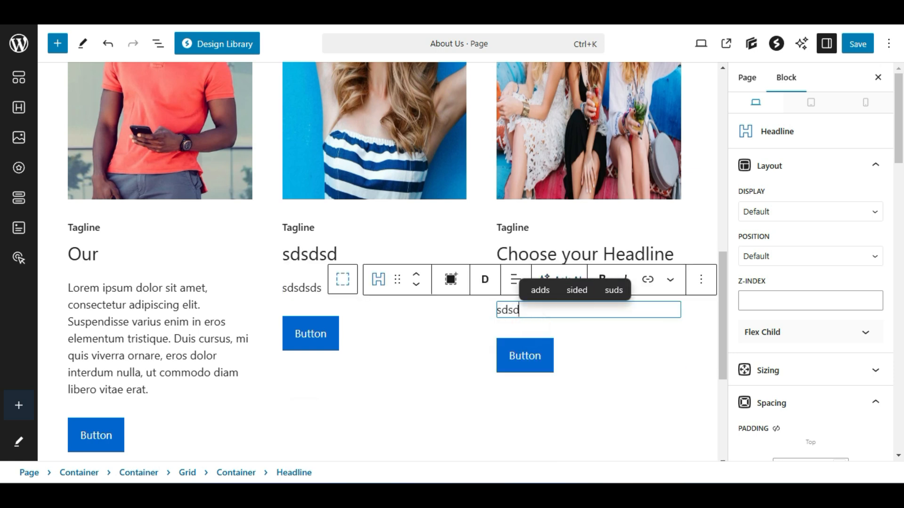
click(557, 250)
triple_click(557, 252)
text(sd)
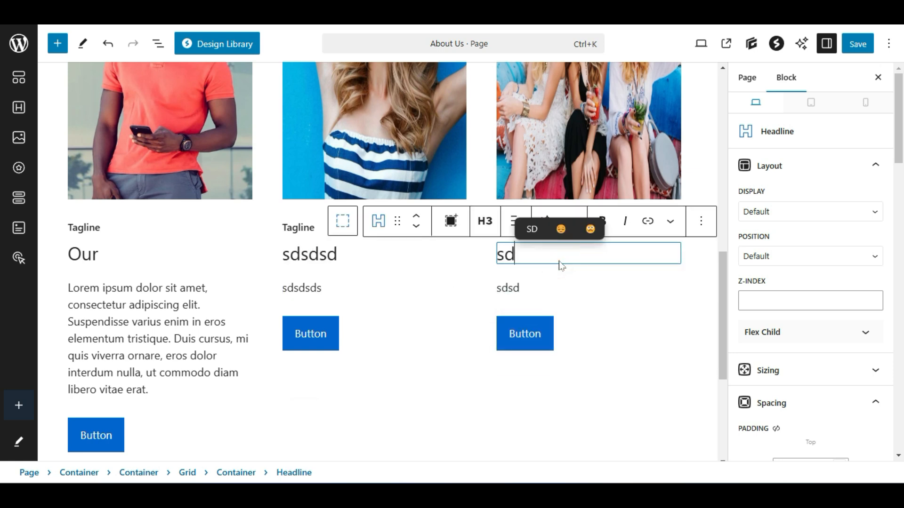
Review the About Us page in the editor and on the live site, and look over the site's homepage
scroll(226, 282, up, 10)
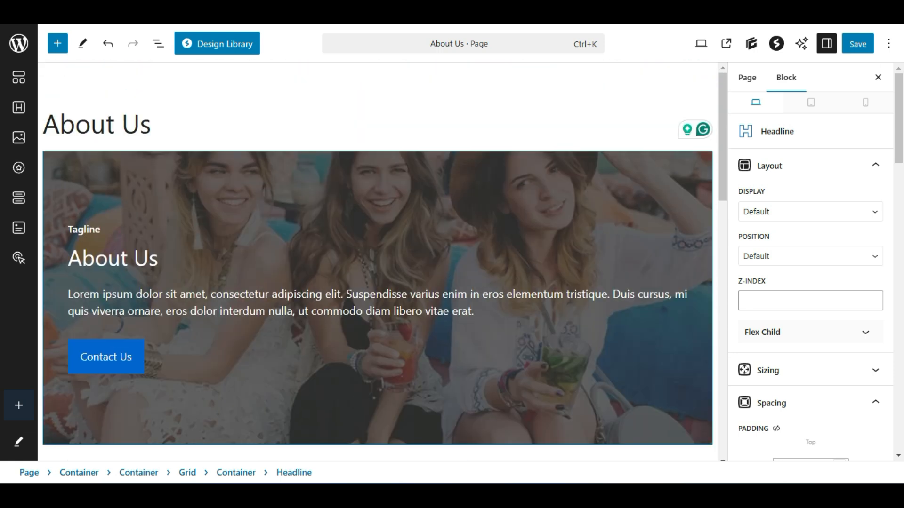
scroll(224, 282, down, 4)
scroll(224, 282, up, 4)
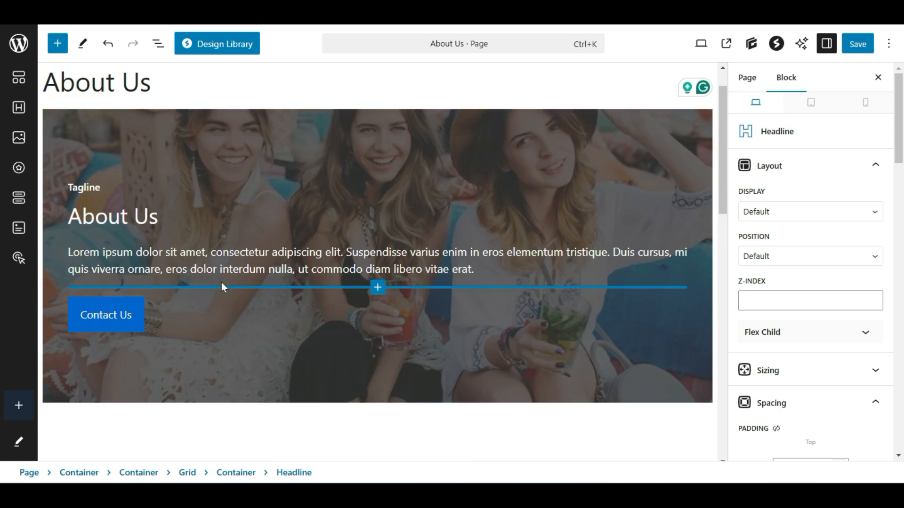
scroll(221, 283, down, 2)
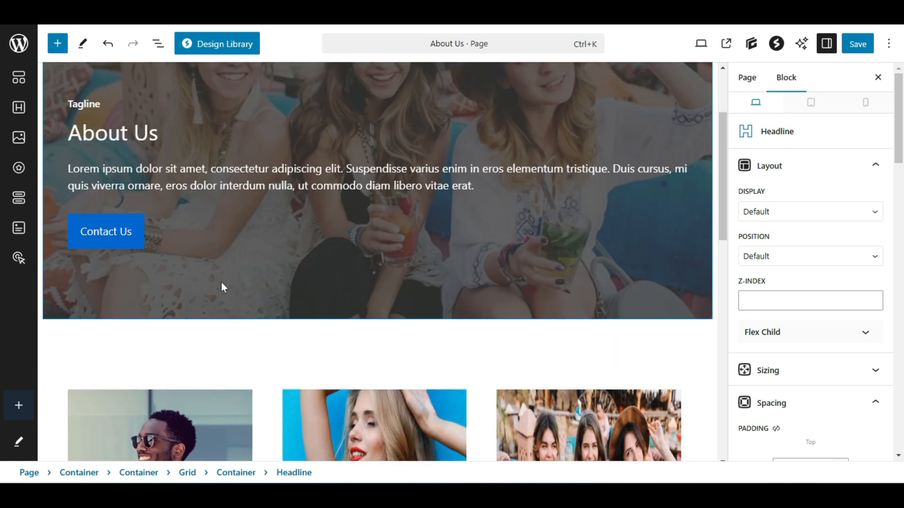
scroll(221, 282, up, 3)
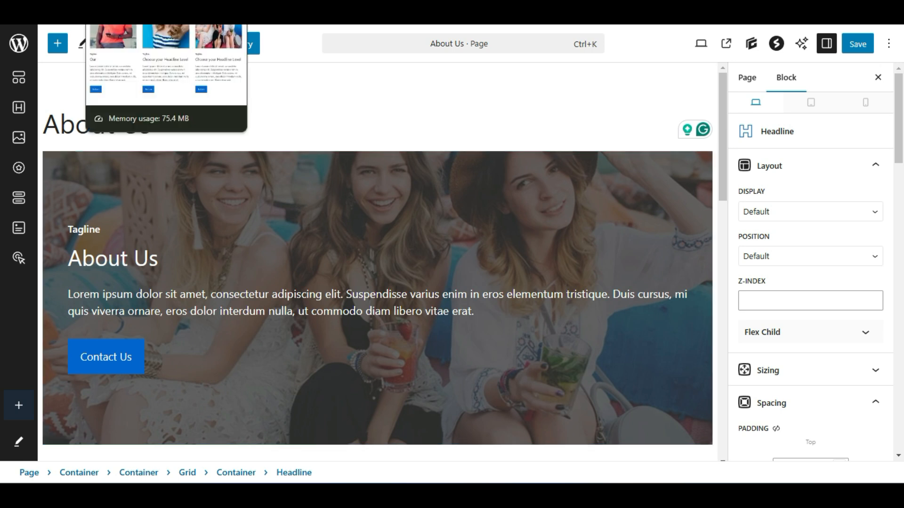
click(183, 13)
scroll(163, 178, up, 10)
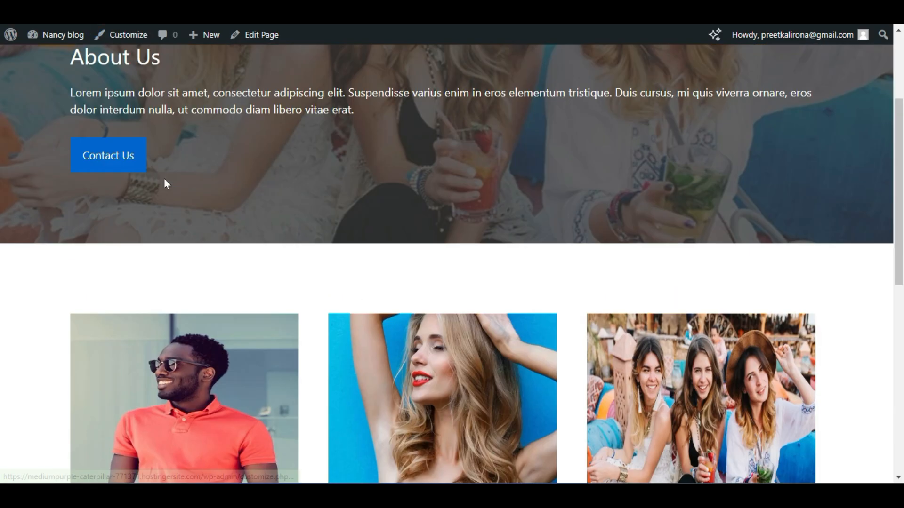
click(132, 75)
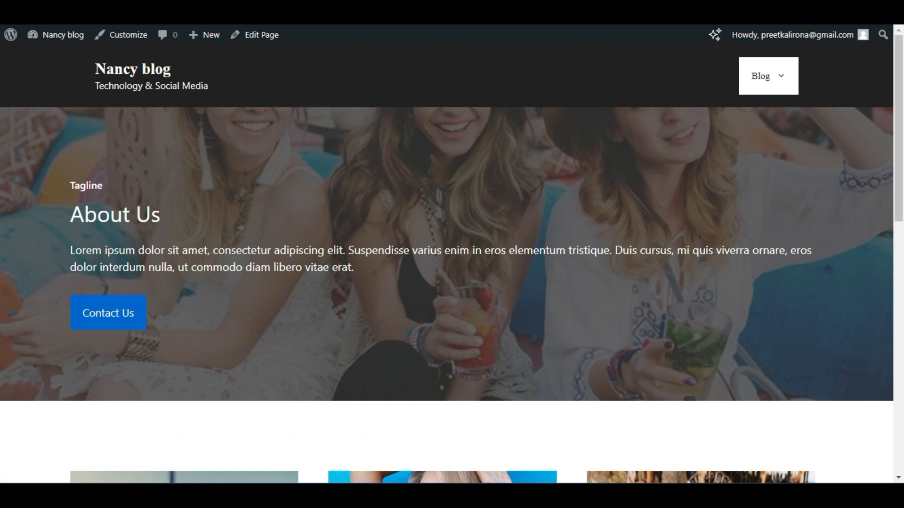
scroll(197, 239, down, 10)
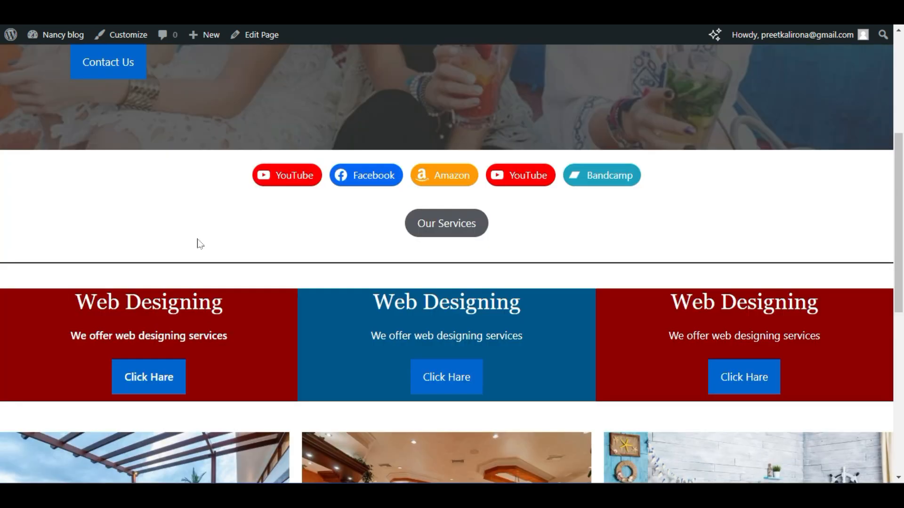
scroll(196, 245, up, 10)
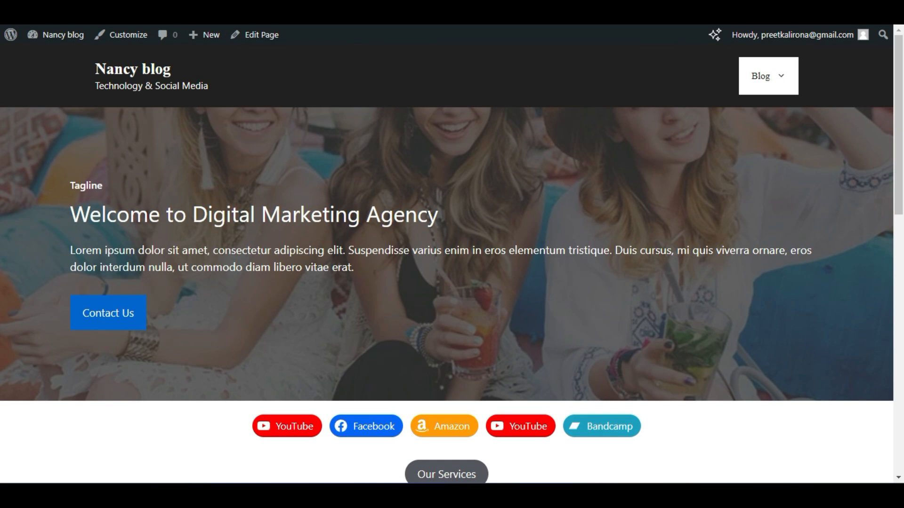
Search the web for "google page speed" in a new browser tab
key(ctrl+t)
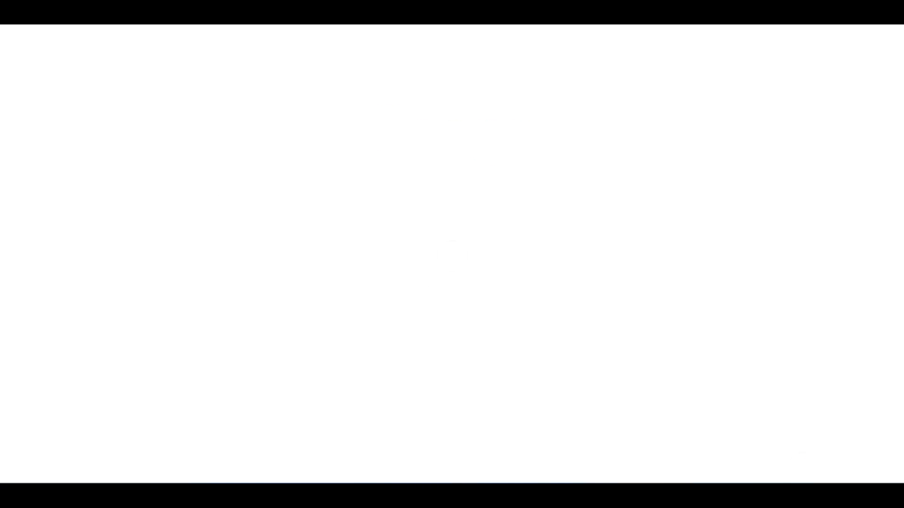
text(google bus)
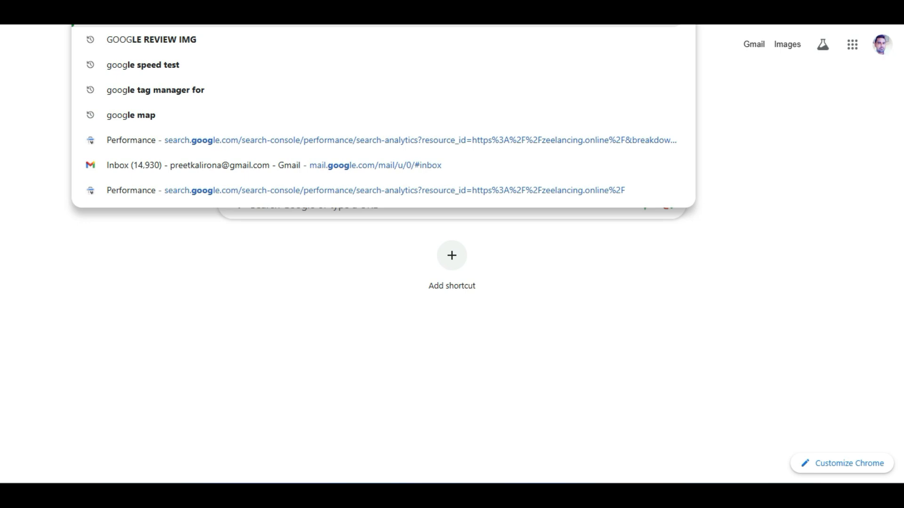
key(BackSpace)
key(BackSpace)
key(BackSpace)
key(BackSpace)
key(BackSpace)
key(BackSpace)
key(BackSpace)
key(BackSpace)
key(BackSpace)
key(BackSpace)
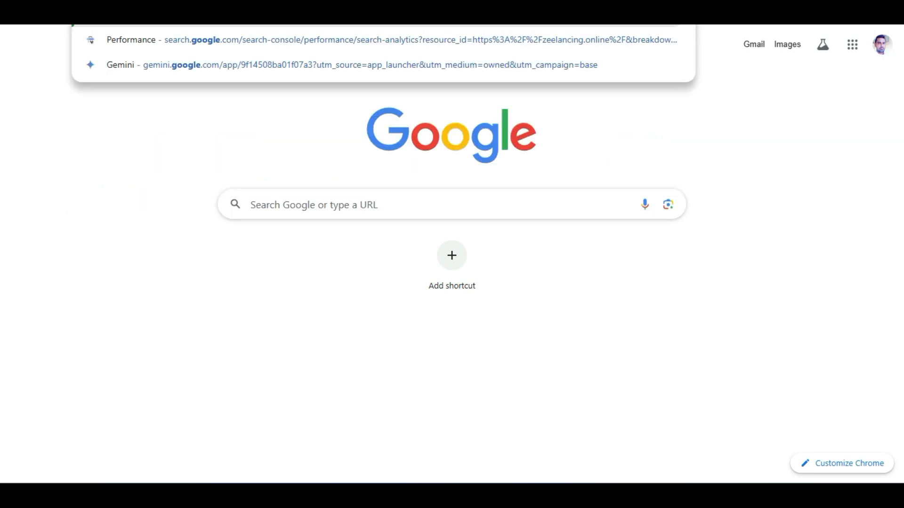
text(pah)
key(BackSpace)
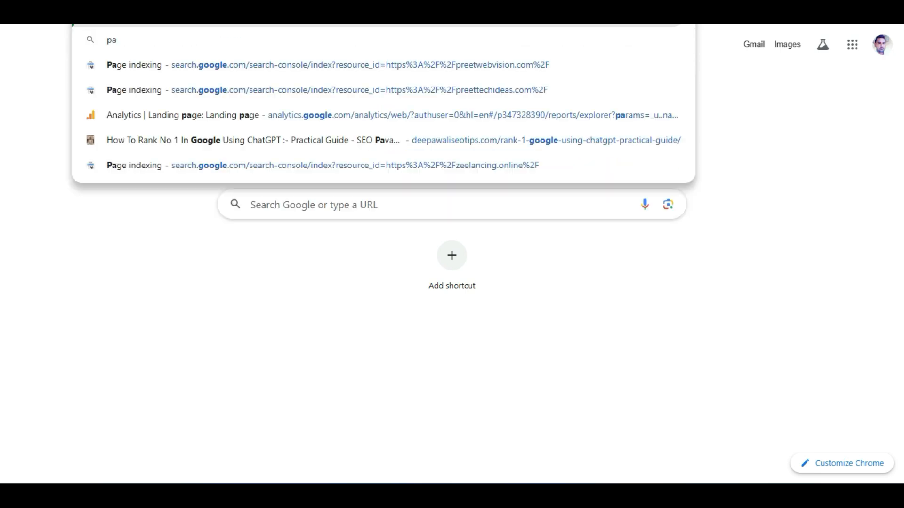
text(ge in)
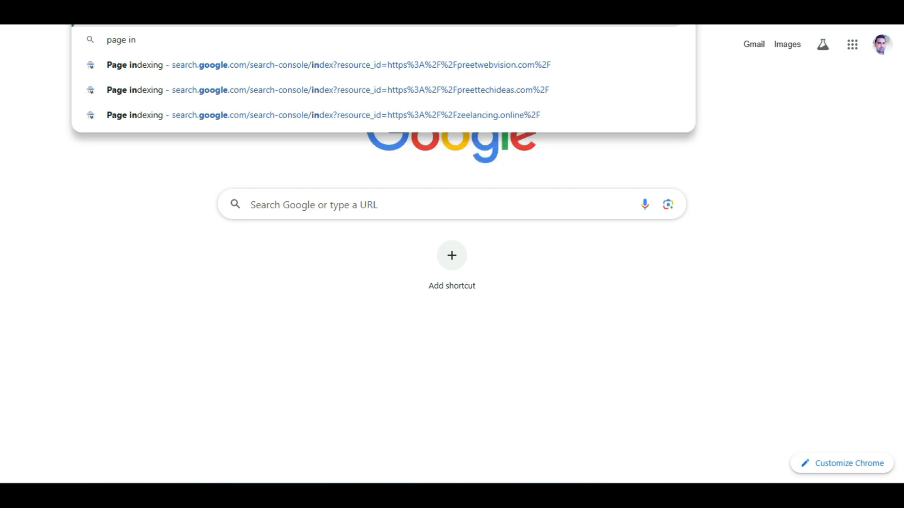
key(BackSpace)
key(BackSpace)
key(BackSpace)
text(s)
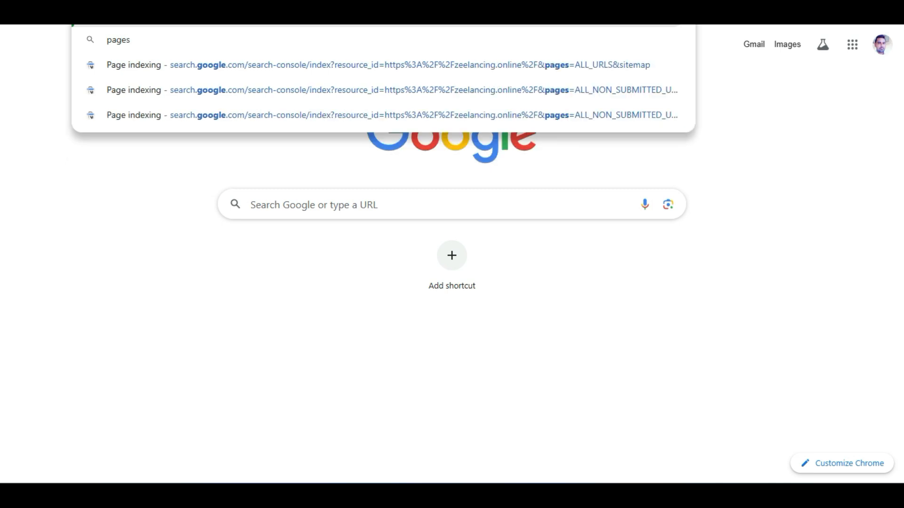
key(BackSpace)
text(speed)
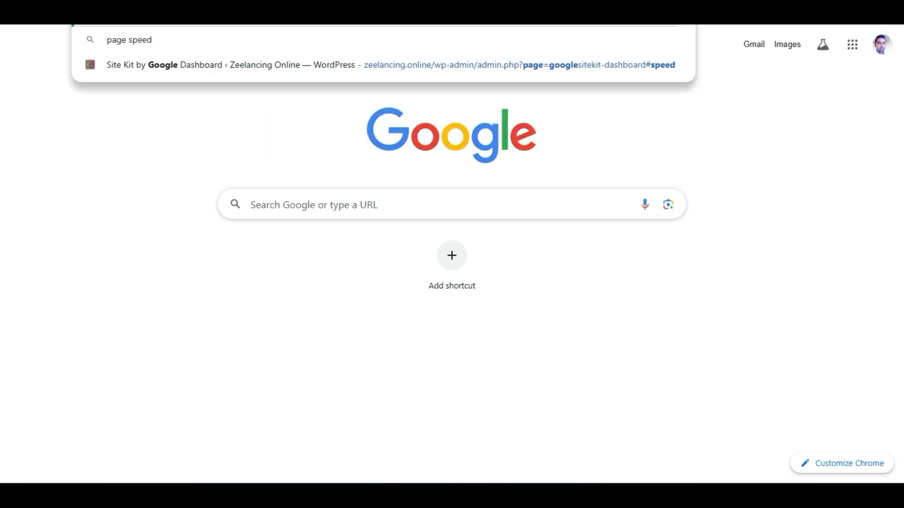
key(Return)
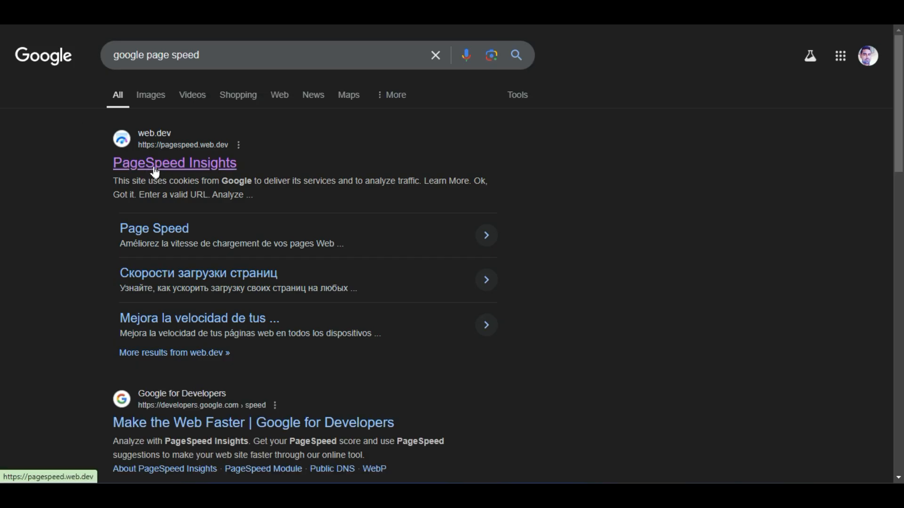
click(210, 173)
click(213, 96)
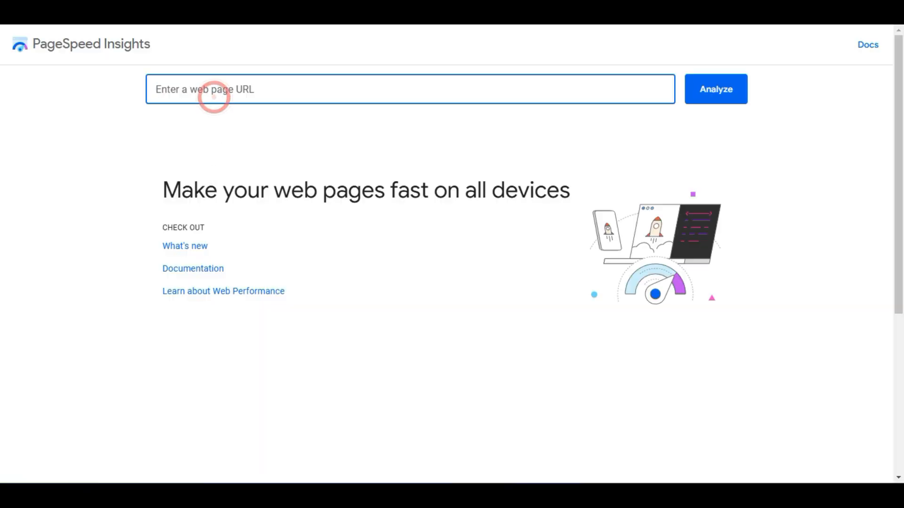
text(https://mediumpurple-caterpillar-771371.hostingersite.com/)
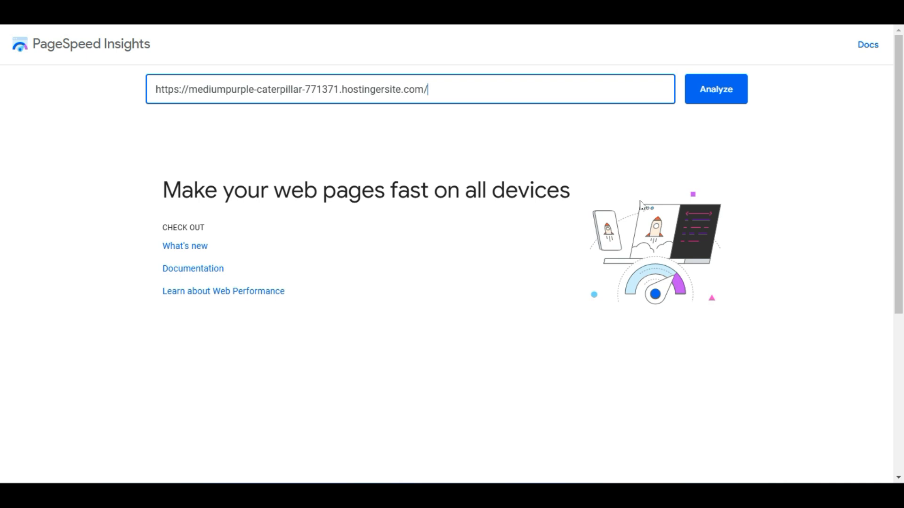
click(691, 92)
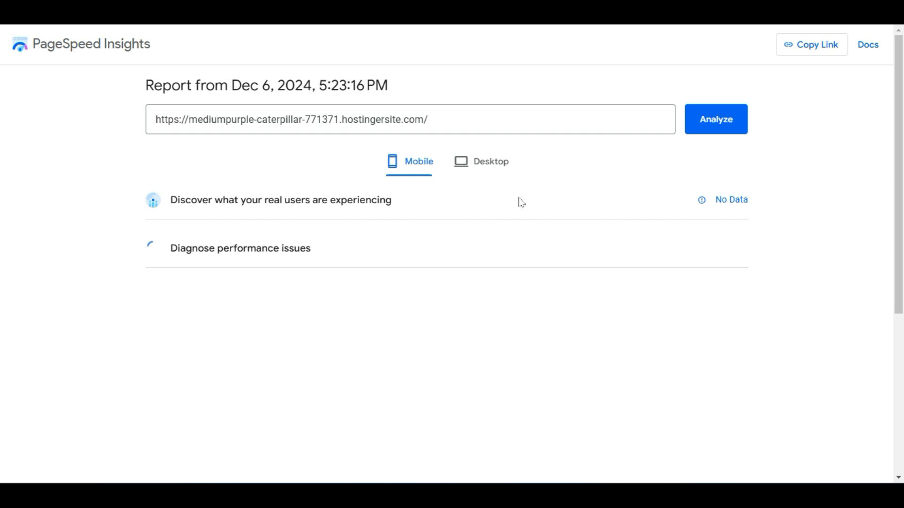
Review the mobile and desktop scores for performance, accessibility, best practices and SEO in the site's speed report
scroll(521, 201, down, 2)
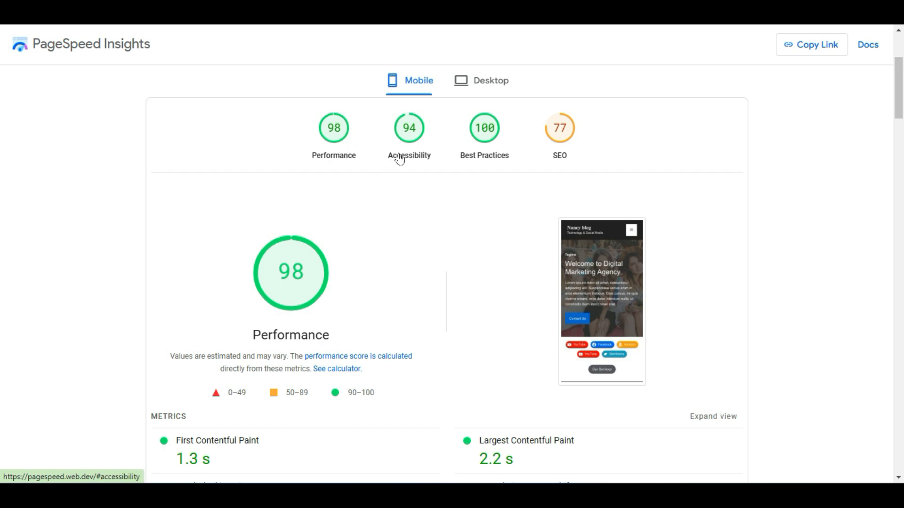
click(479, 86)
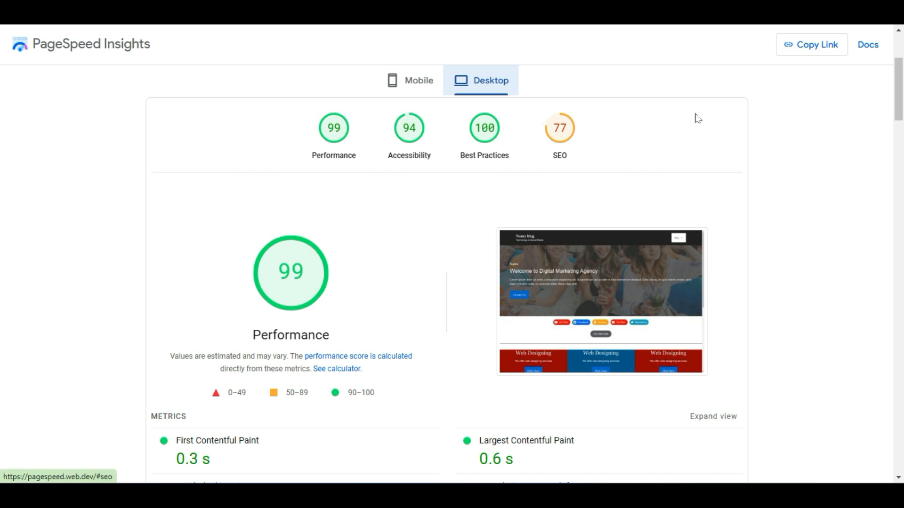
scroll(514, 155, up, 3)
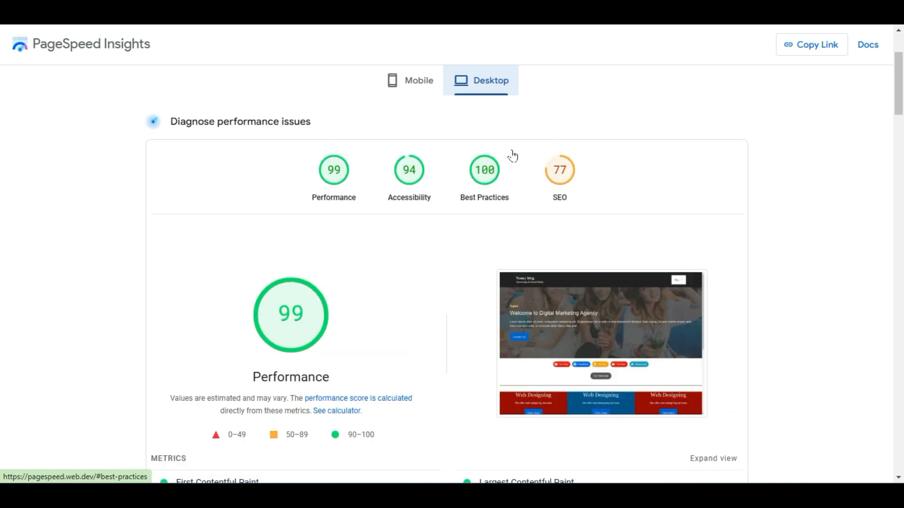
scroll(473, 273, down, 1)
scroll(474, 273, down, 3)
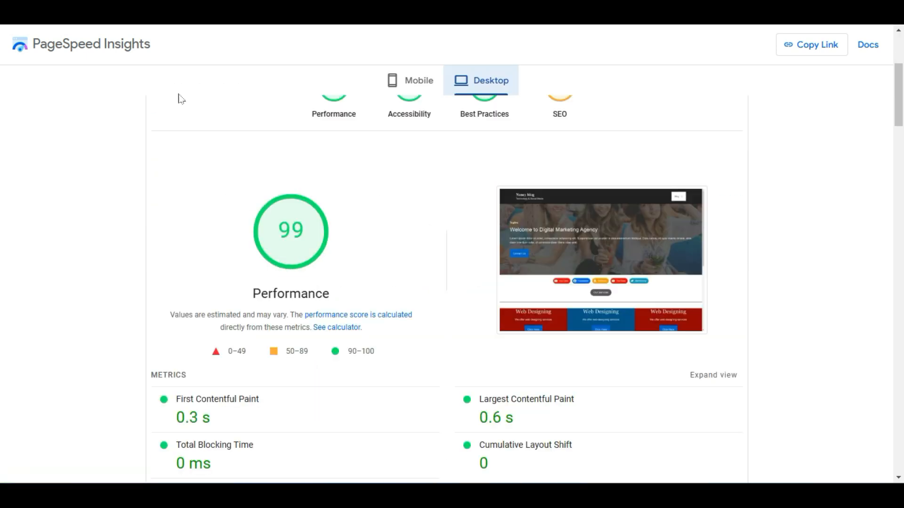